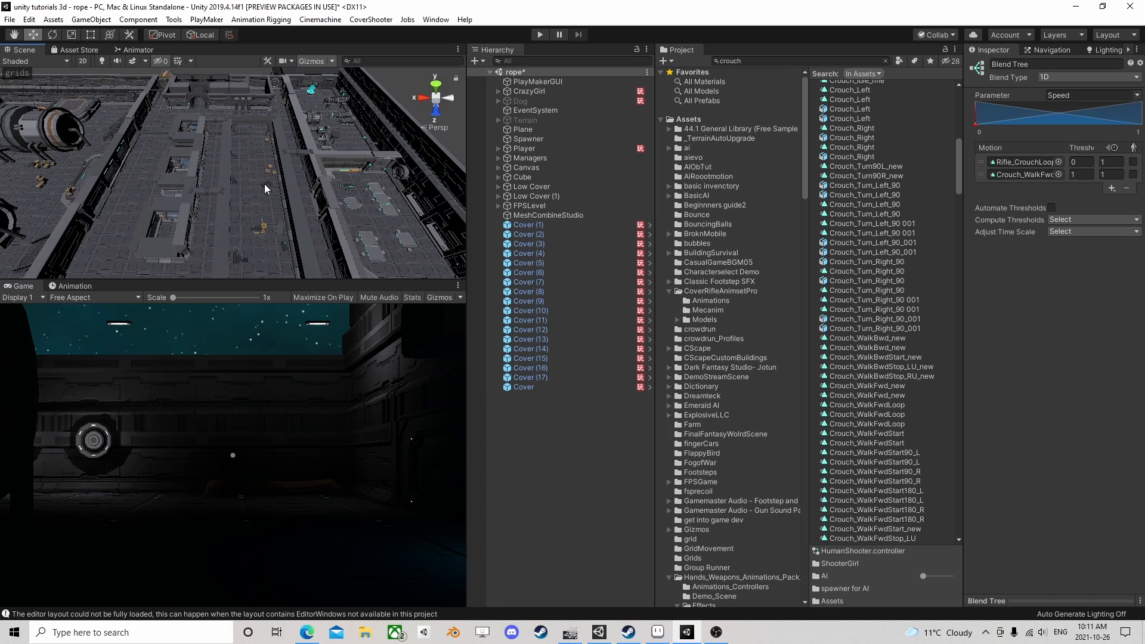
Select all the Cover objects and examine where their trigger boxes sit along the level's corridor
click(528, 224)
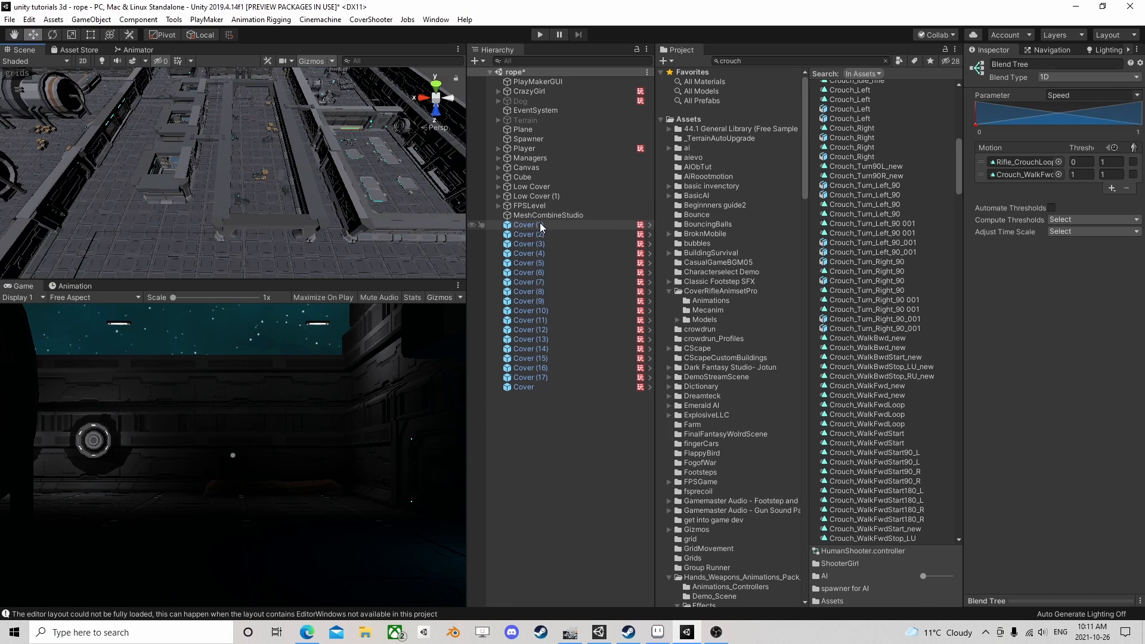
shift+click(532, 386)
key(f)
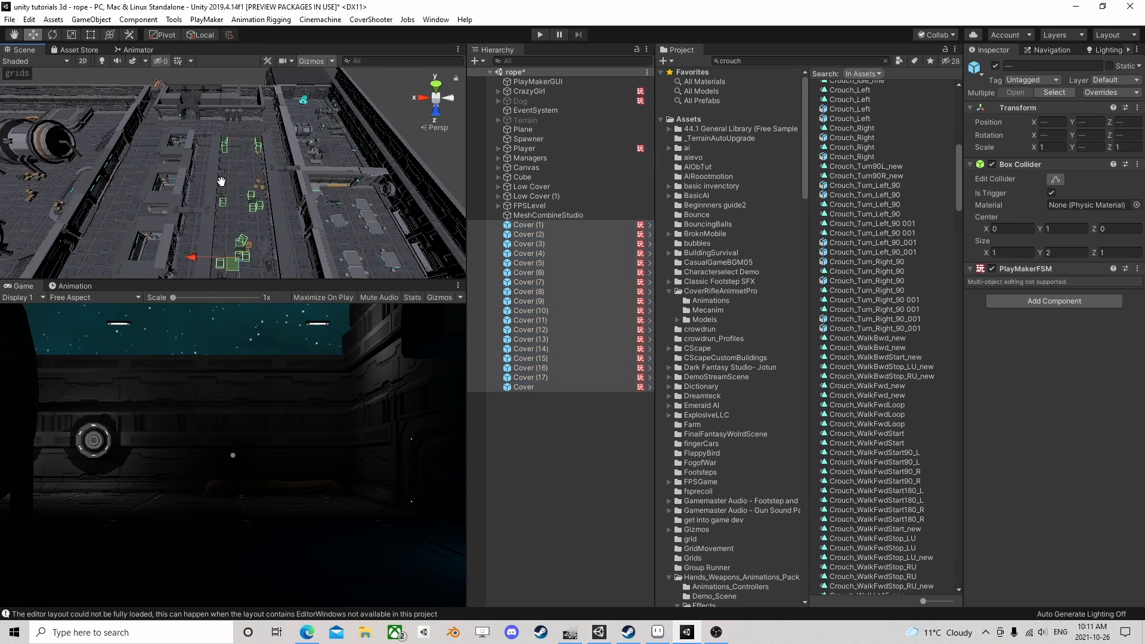
alt+drag(97, 165, 272, 215)
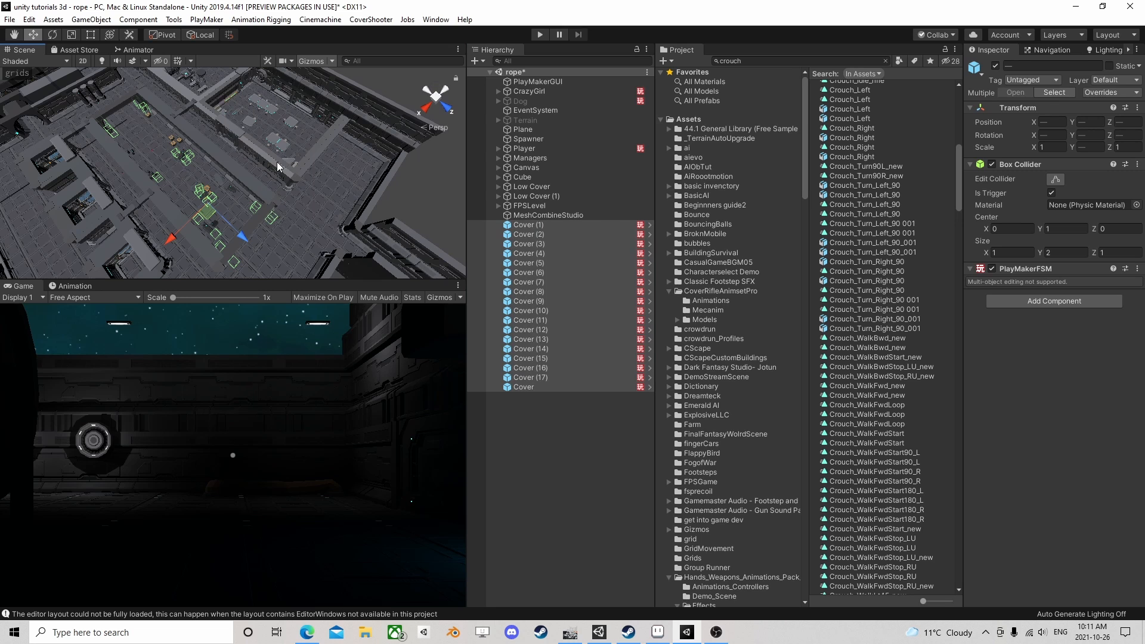
alt+drag(277, 162, 166, 150)
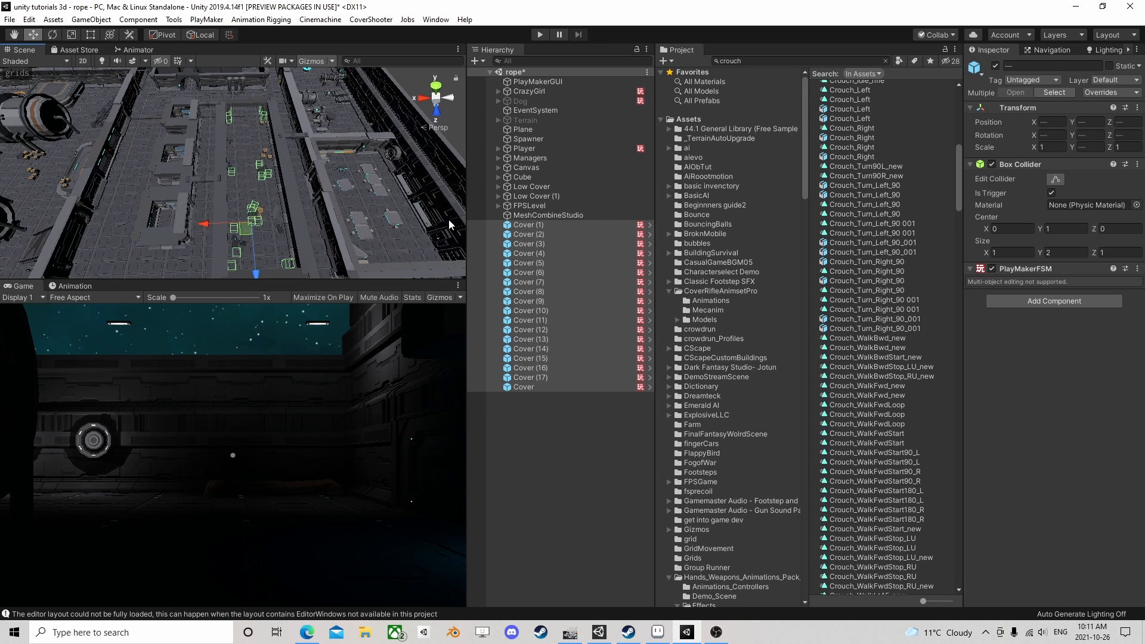
scroll(224, 188, up, 4)
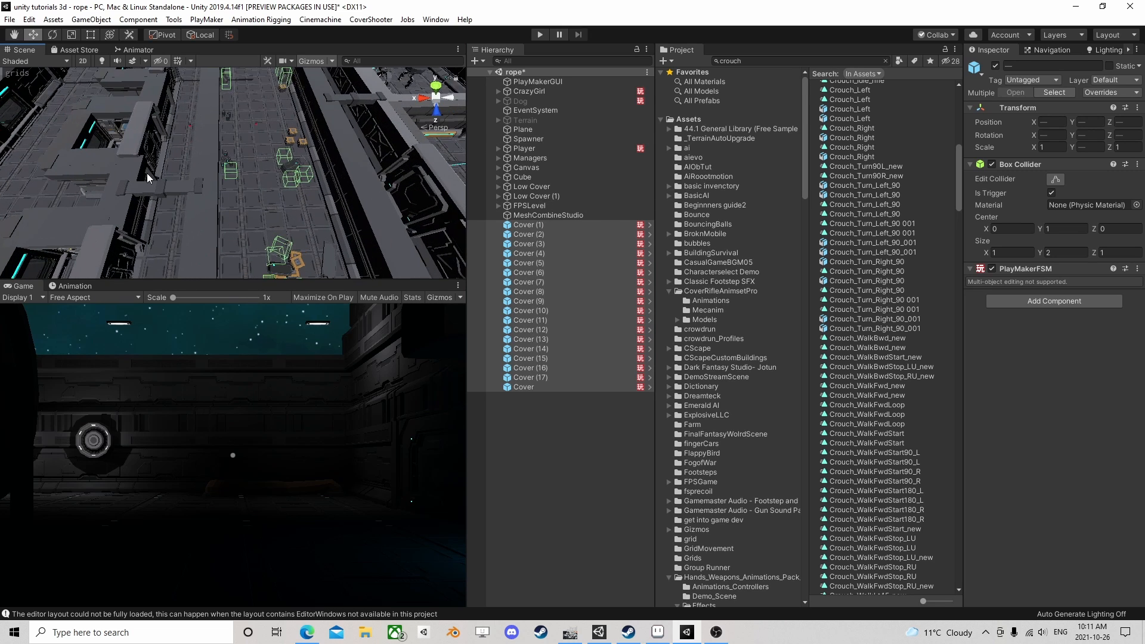
alt+drag(147, 173, 424, 191)
scroll(278, 223, up, 3)
alt+drag(278, 223, 187, 168)
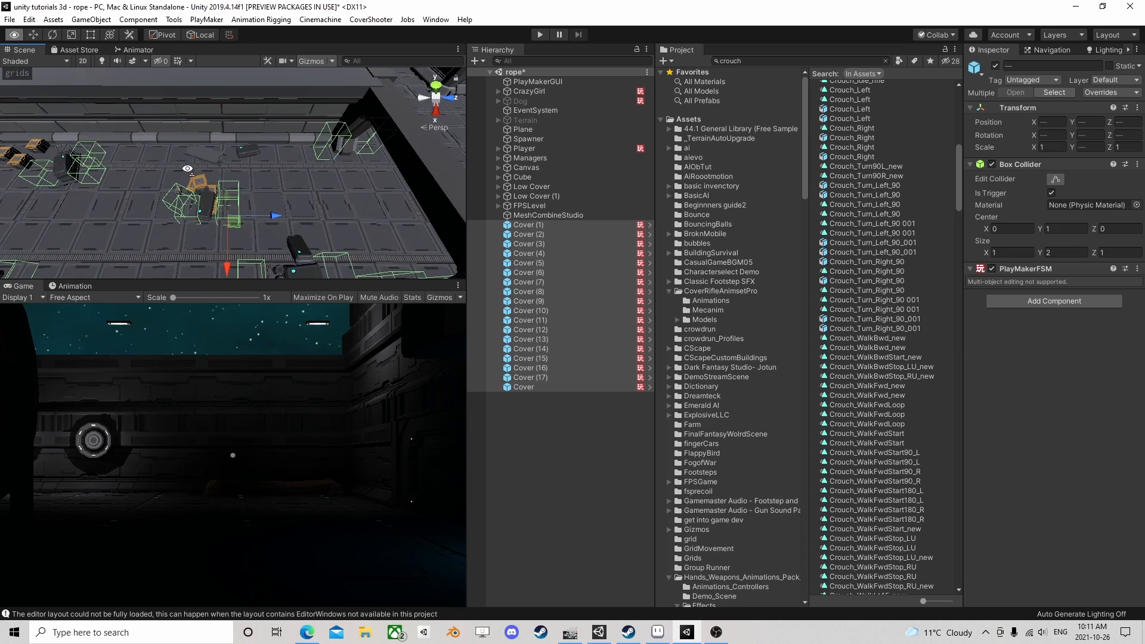
middle_drag(338, 180, 228, 203)
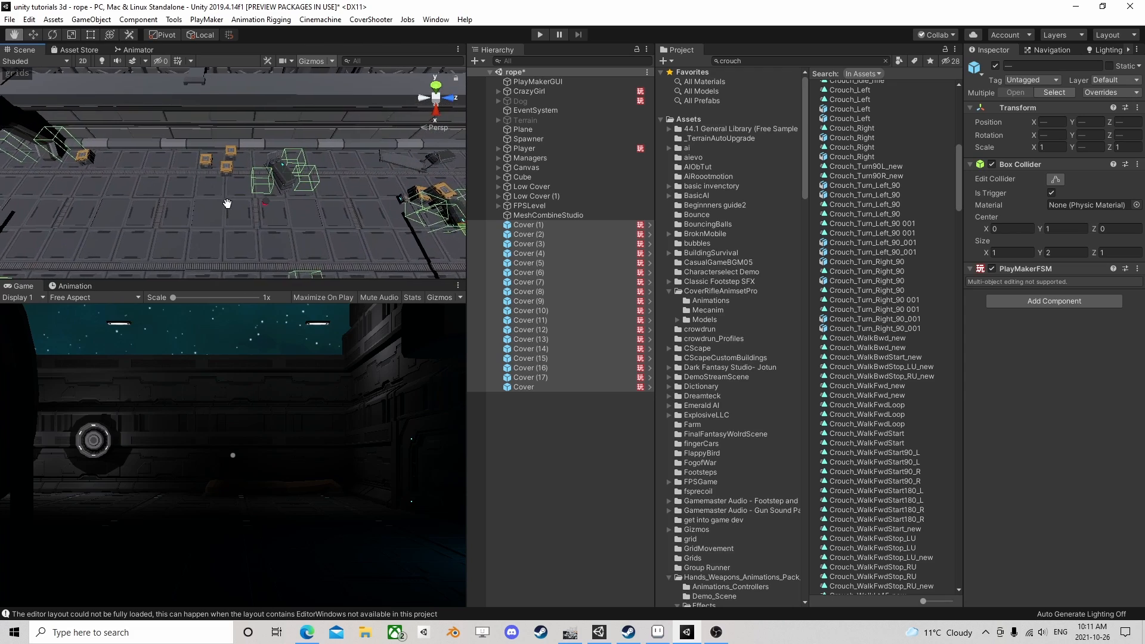
scroll(228, 202, up, 4)
alt+drag(227, 203, 277, 170)
scroll(257, 205, down, 3)
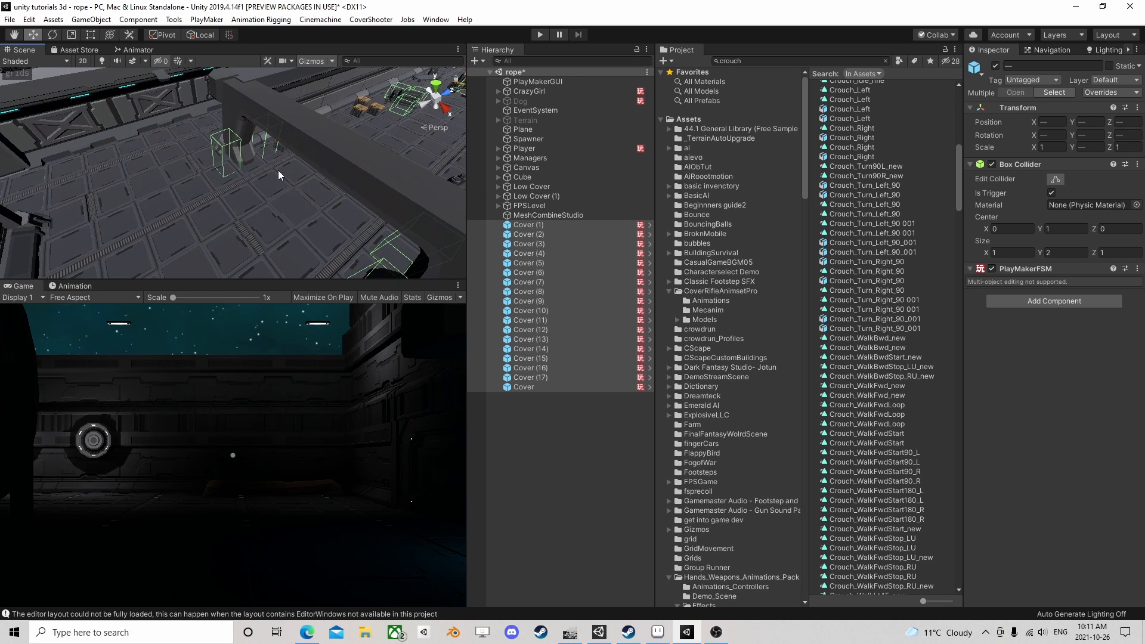
scroll(262, 172, up, 2)
Go through the Cover objects one by one, up to Cover (9), to identify the ones beside the pillar
click(532, 378)
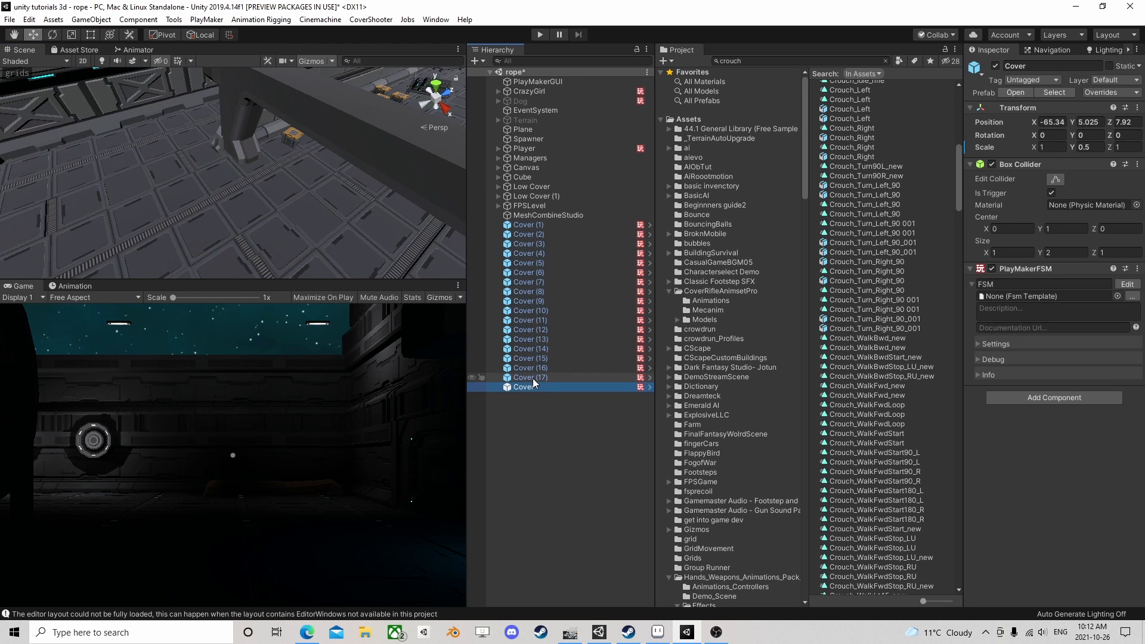
key(Up)
key(Up)
key(Up)
key(Up)
key(Up)
key(Up)
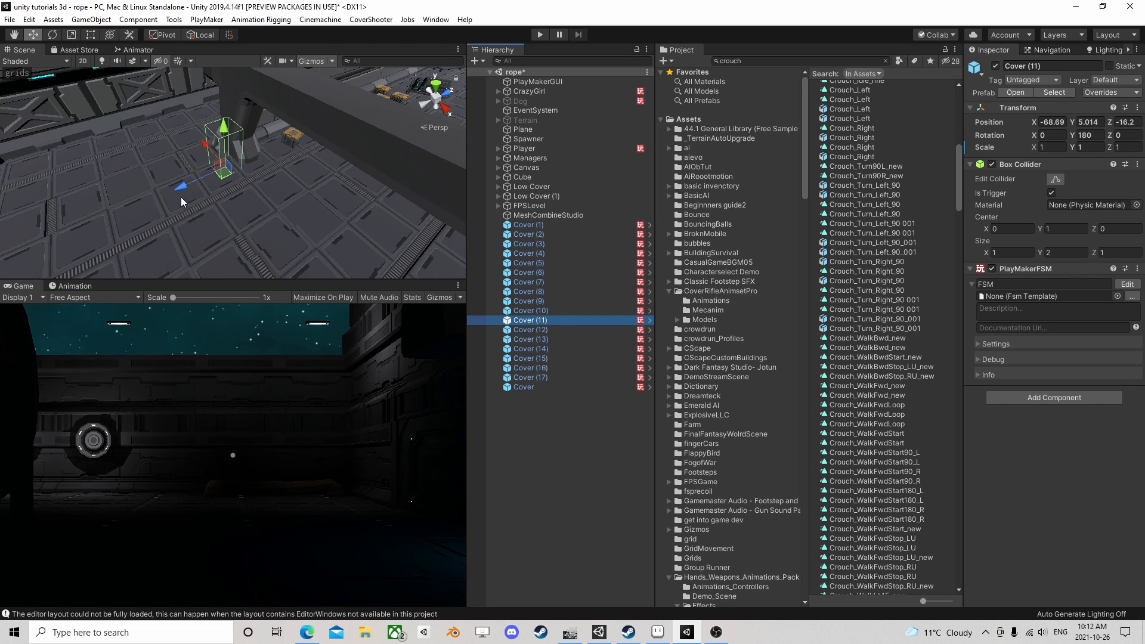
click(533, 312)
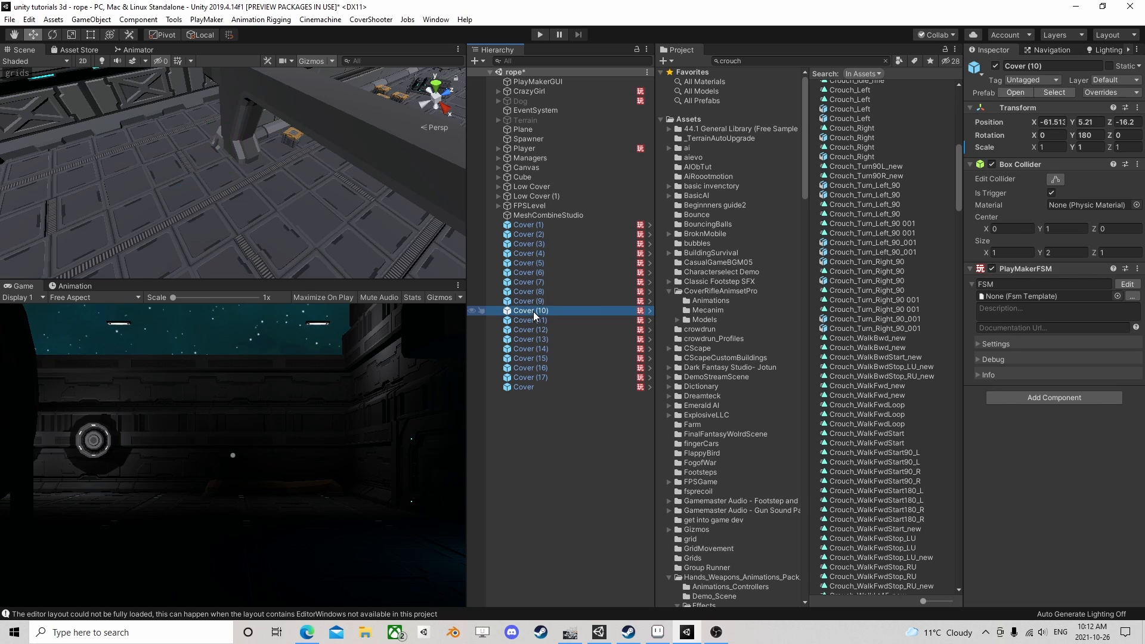
key(Up)
key(Up)
key(Down)
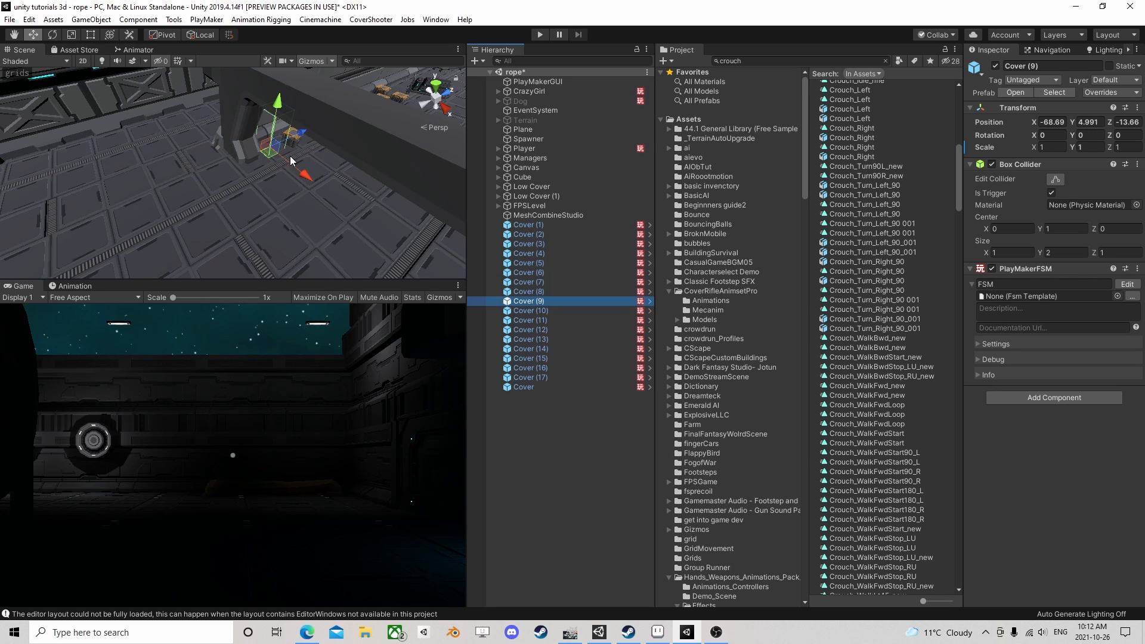
Reselect all the Cover objects and examine their spread over the corridor and the area with the large cylindrical tanks
scroll(233, 243, down, 5)
right_drag(402, 141, 418, 221)
click(549, 225)
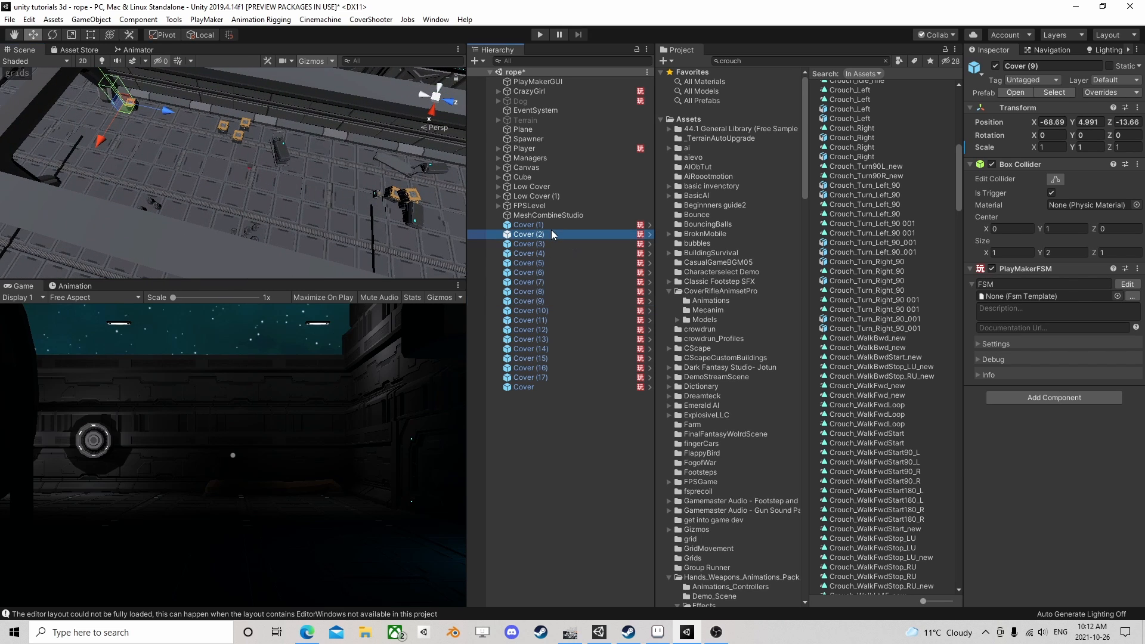
shift+click(545, 378)
shift+click(543, 387)
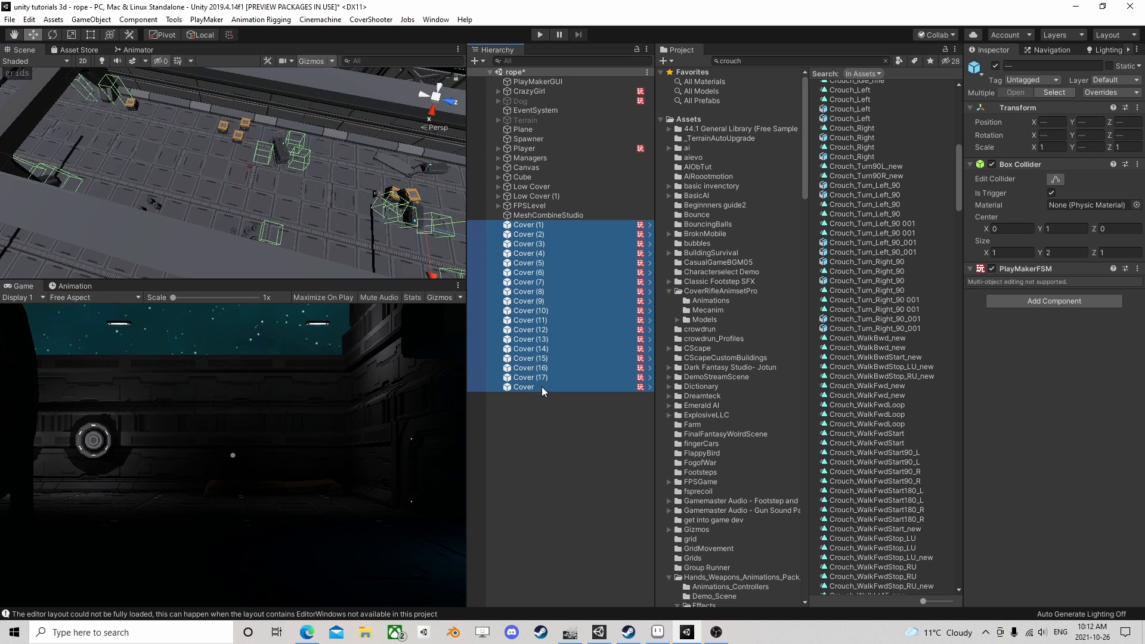
right_drag(225, 202, 358, 185)
middle_drag(357, 185, 175, 261)
scroll(267, 221, down, 4)
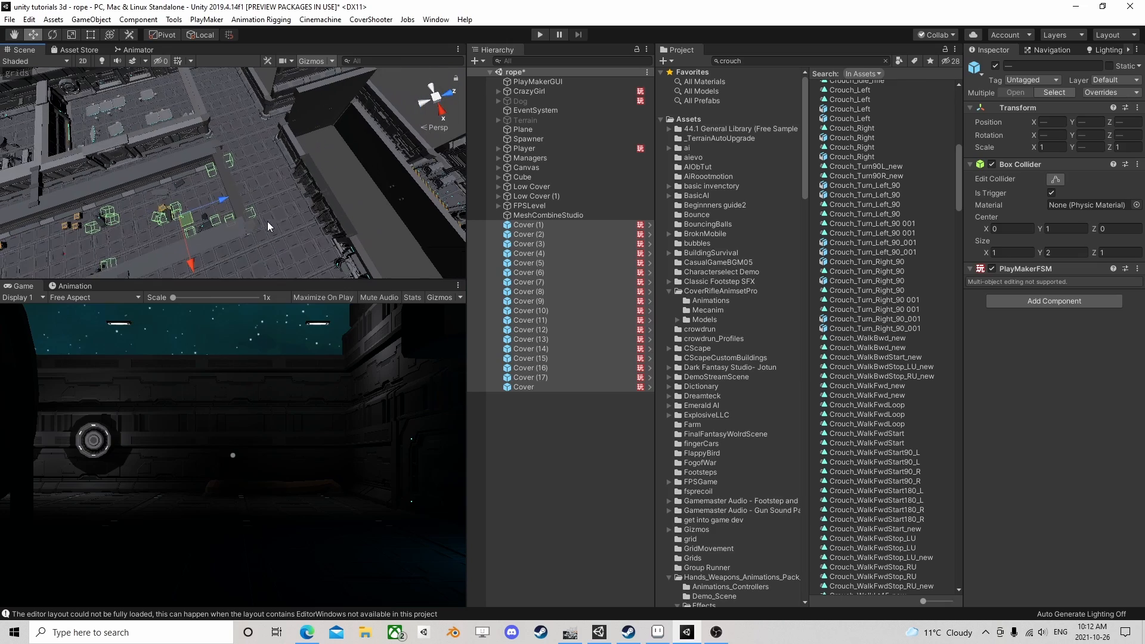
right_drag(400, 221, 149, 161)
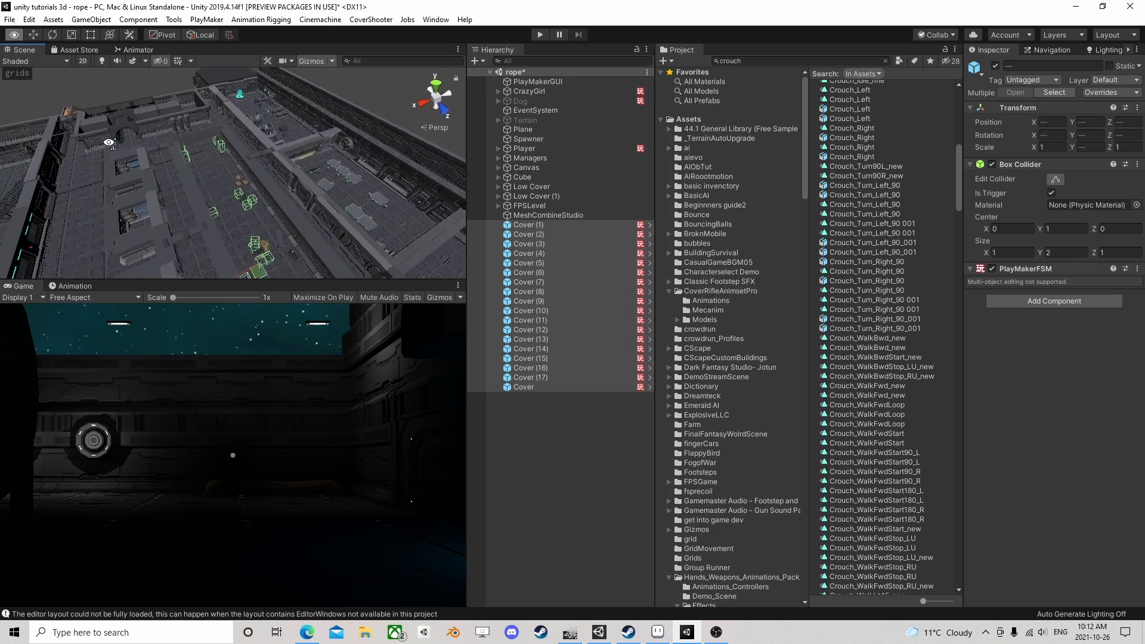
scroll(262, 135, up, 4)
right_drag(263, 135, 137, 160)
middle_drag(137, 160, 286, 191)
scroll(158, 136, up, 1)
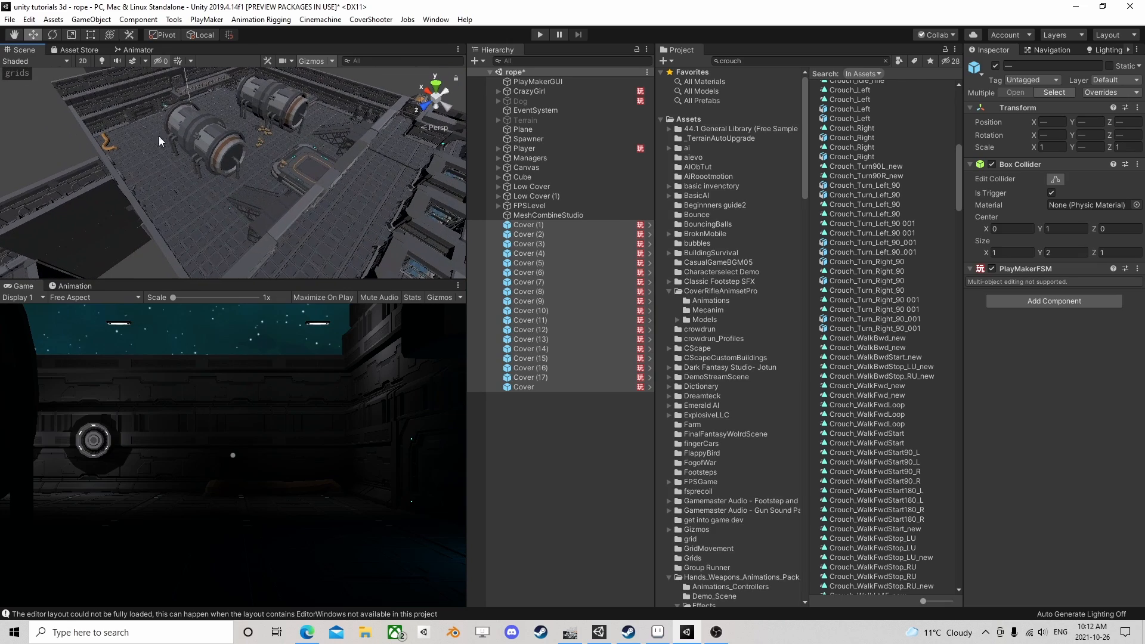
right_drag(373, 189, 271, 181)
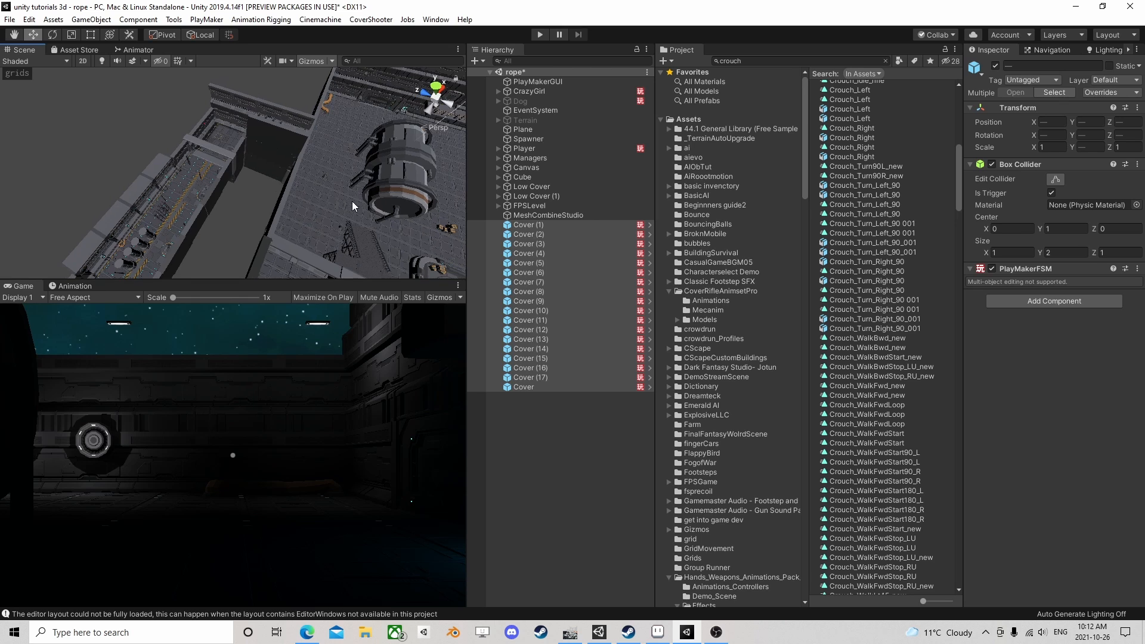
right_drag(352, 202, 156, 159)
scroll(312, 232, up, 3)
scroll(153, 197, up, 3)
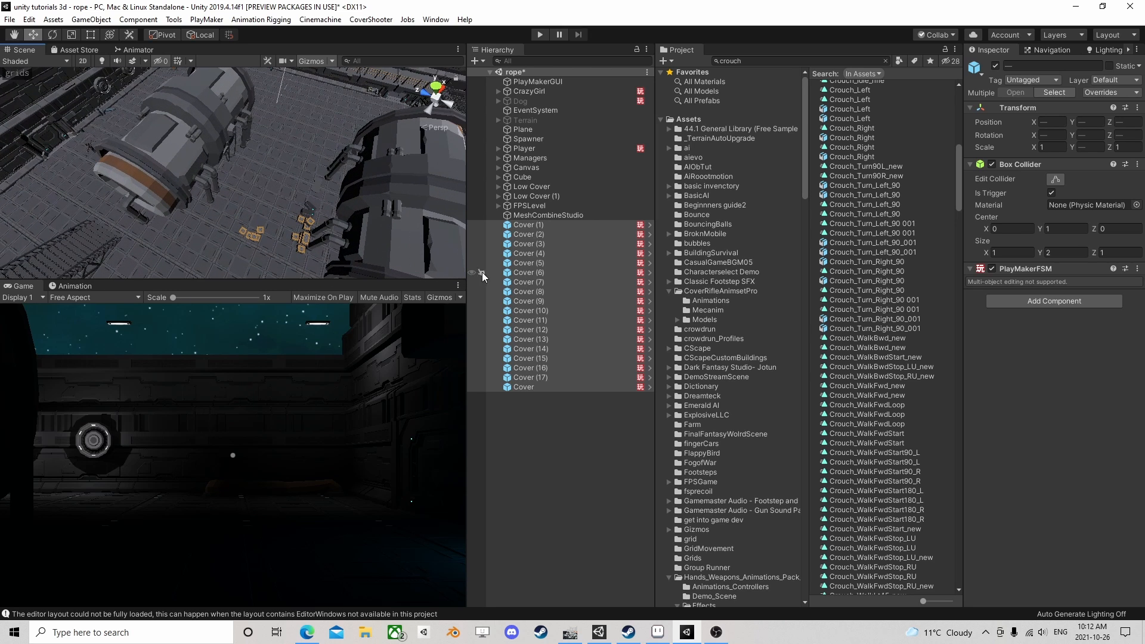
Create an empty object named Covers in the scene and set its X and Y position to 0
click(576, 414)
right_click(514, 416)
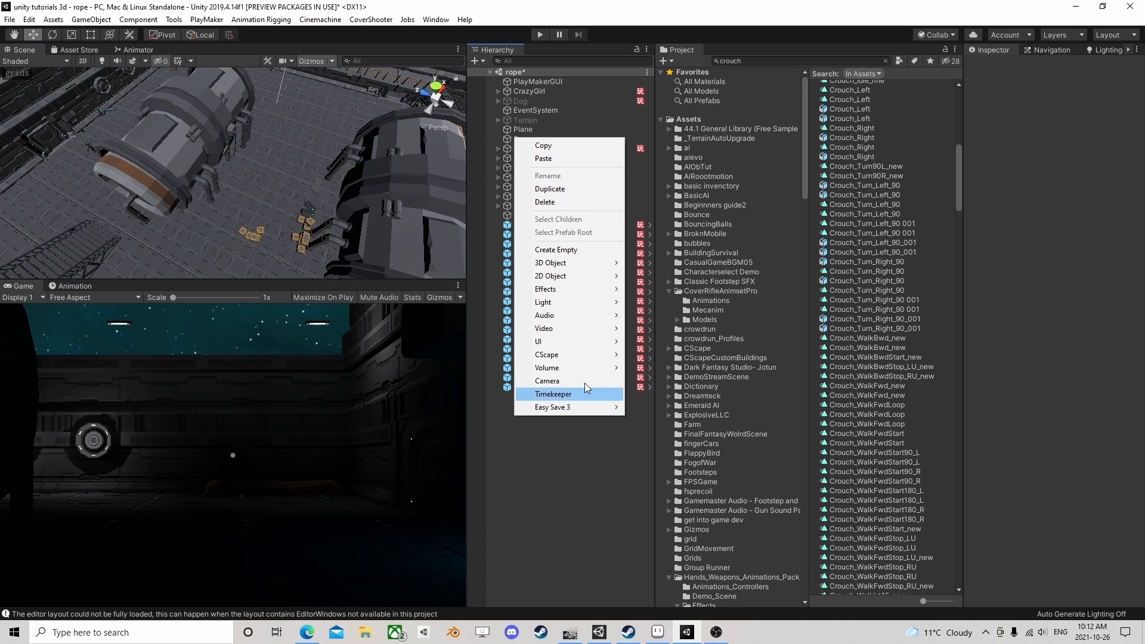
click(554, 250)
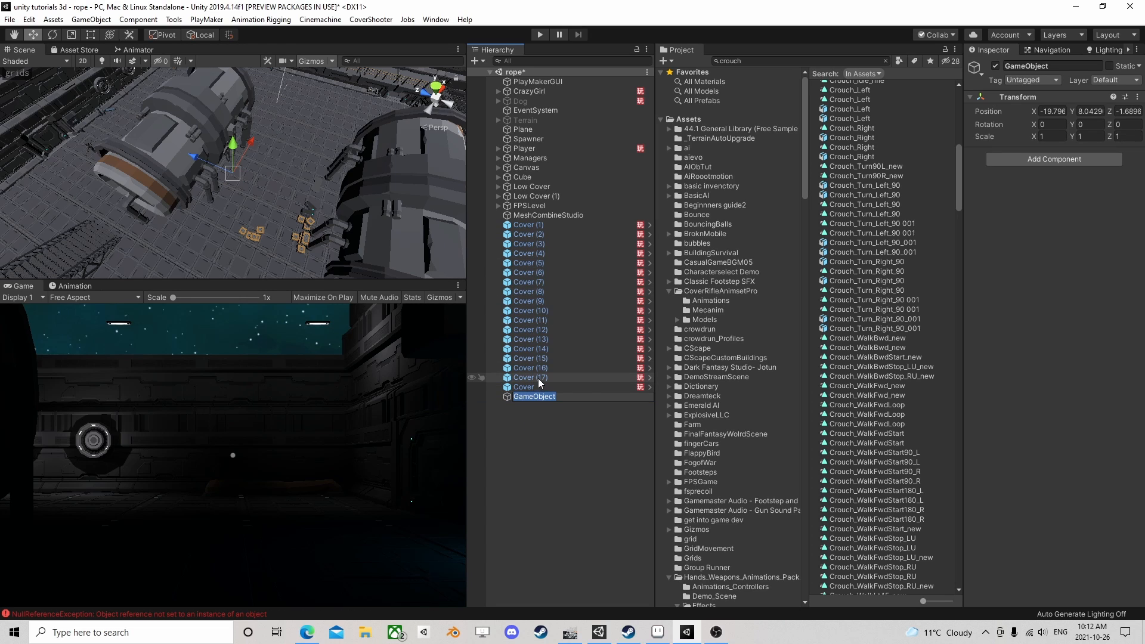
text(Covers)
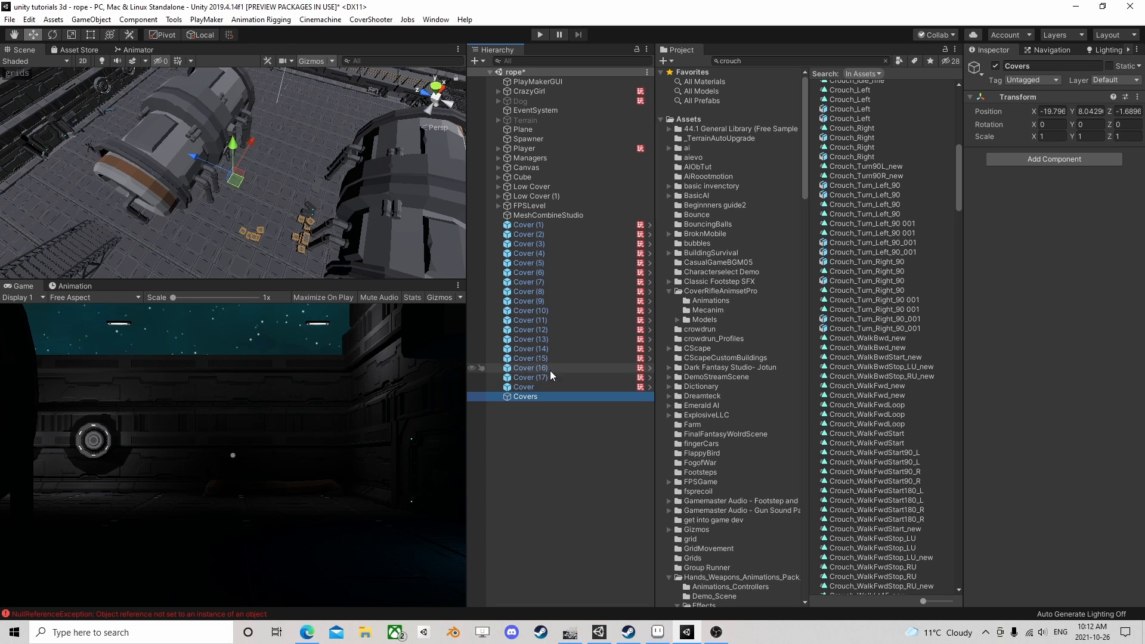
key(Return)
click(1058, 112)
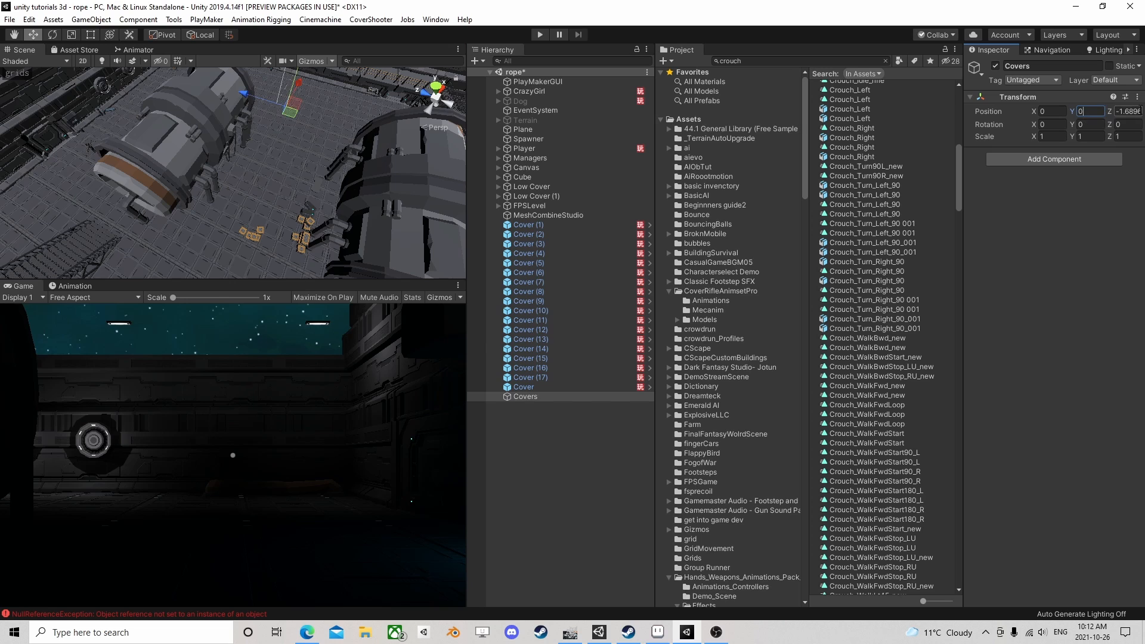
Parent all the Cover objects, including Cover (1) to Cover (17), under Covers and collapse the group
click(525, 387)
shift+click(550, 225)
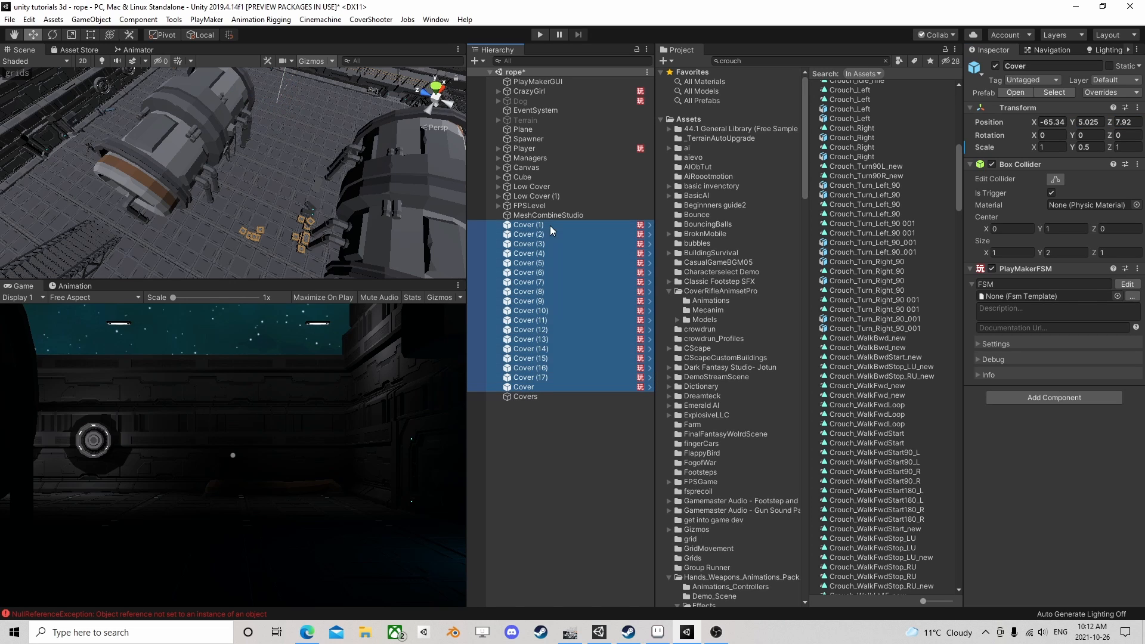
drag(550, 225, 530, 396)
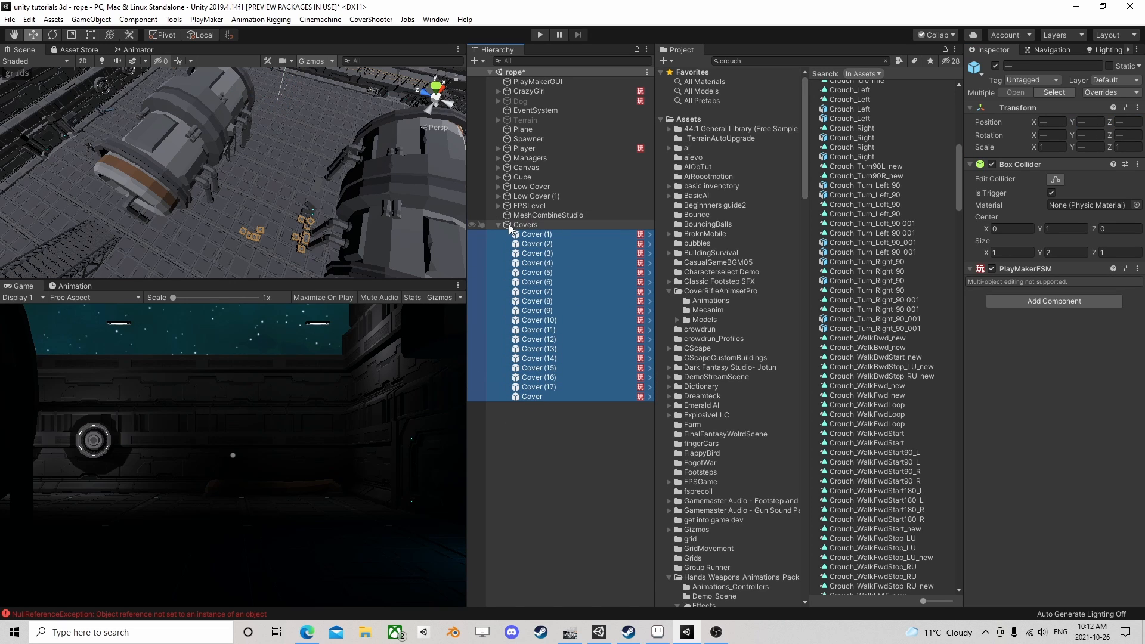
click(498, 225)
click(531, 255)
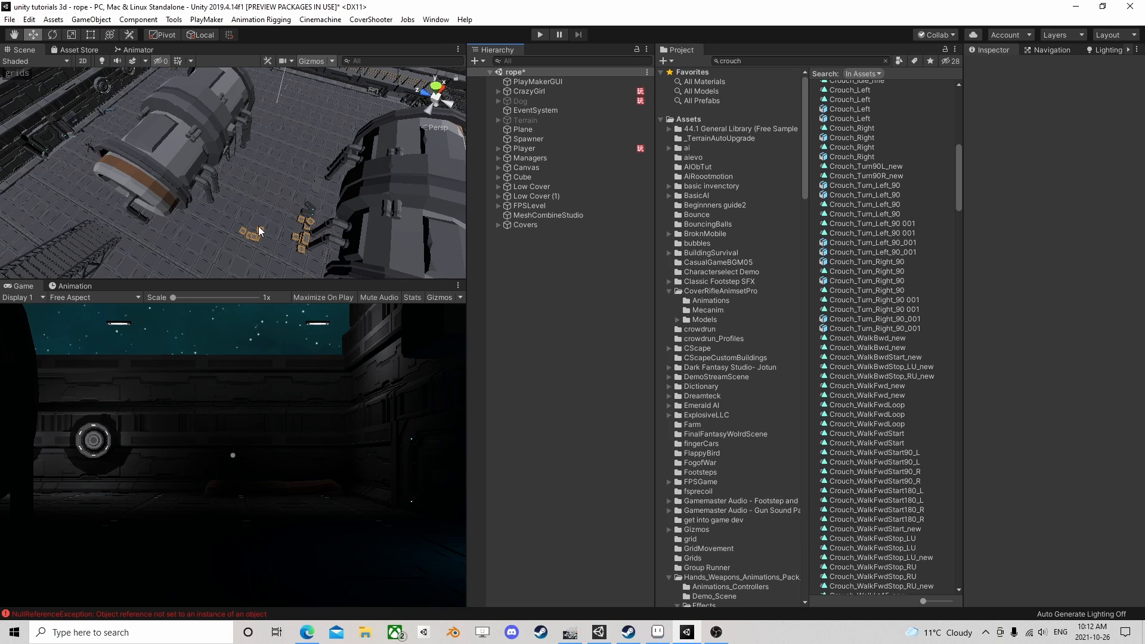
Examine the area with the large tanks, crates and square platform beside the corridor from several angles
scroll(258, 227, up, 2)
right_drag(269, 198, 386, 191)
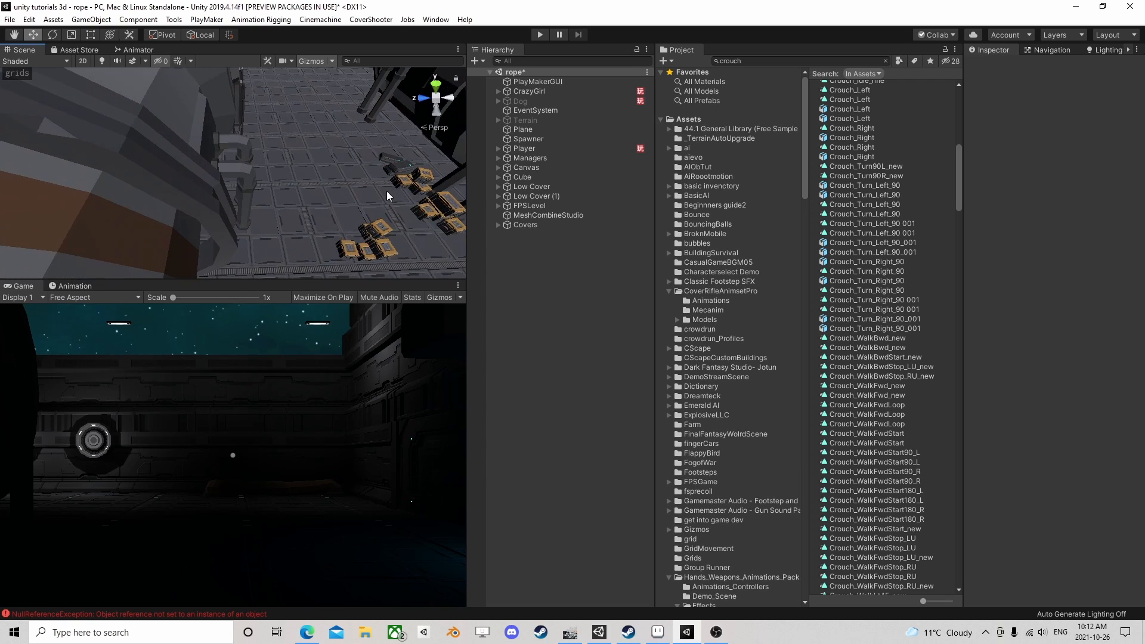
scroll(385, 195, down, 3)
scroll(271, 177, down, 2)
middle_drag(271, 177, 313, 170)
scroll(292, 177, down, 2)
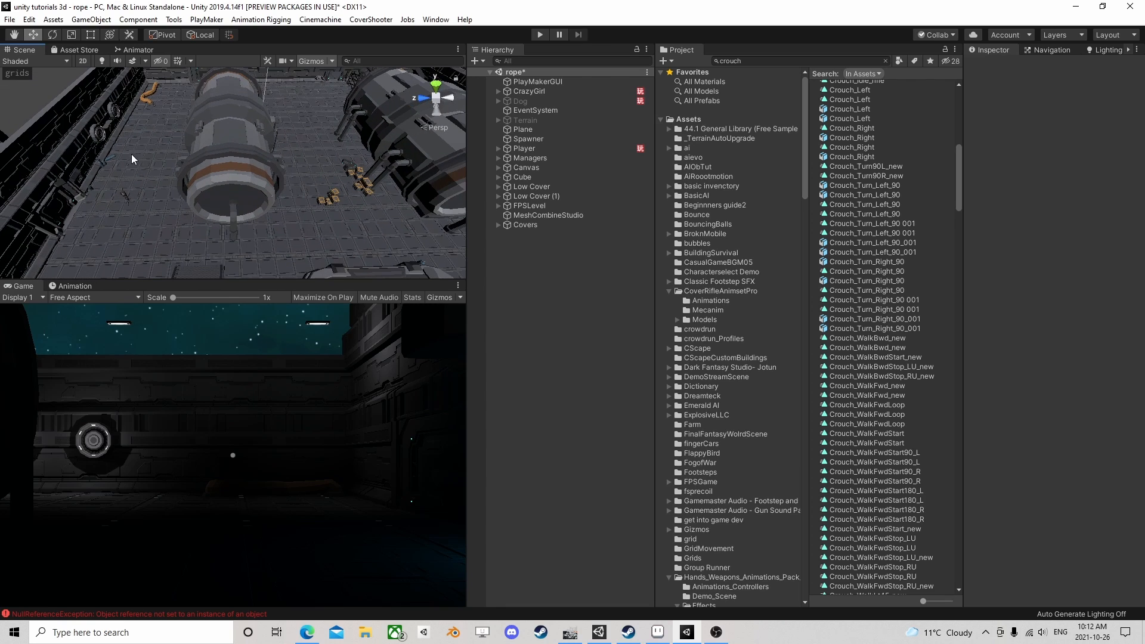
right_drag(131, 154, 296, 159)
scroll(296, 162, down, 3)
scroll(220, 156, down, 3)
right_drag(189, 149, 333, 164)
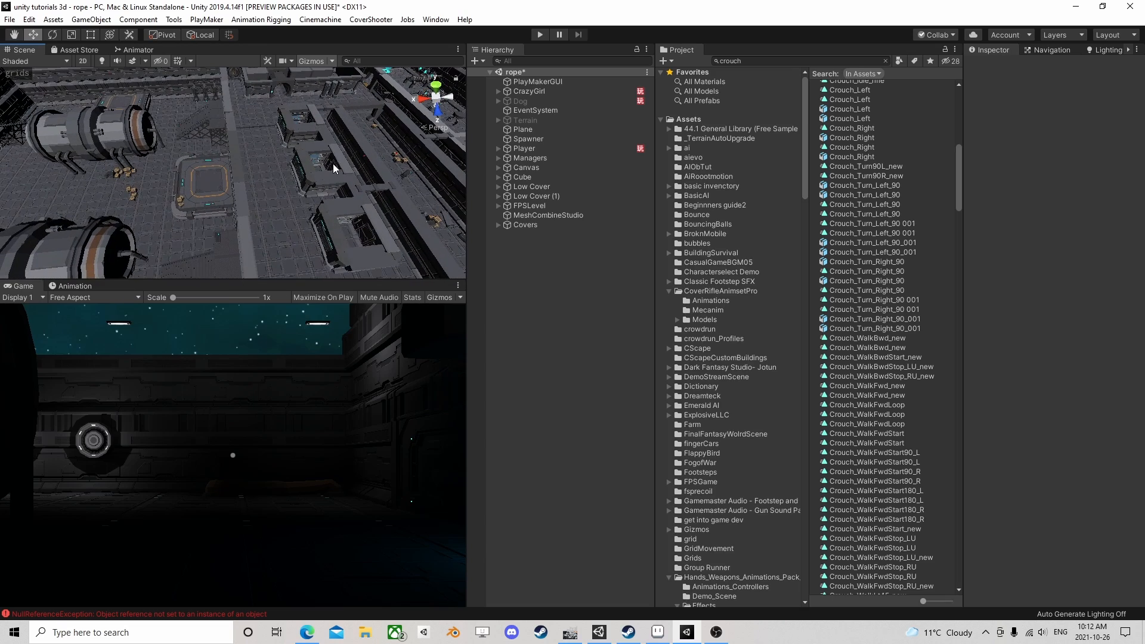
mouse_move(354, 167)
middle_down()
mouse_move(210, 171)
mouse_move(358, 154)
middle_up()
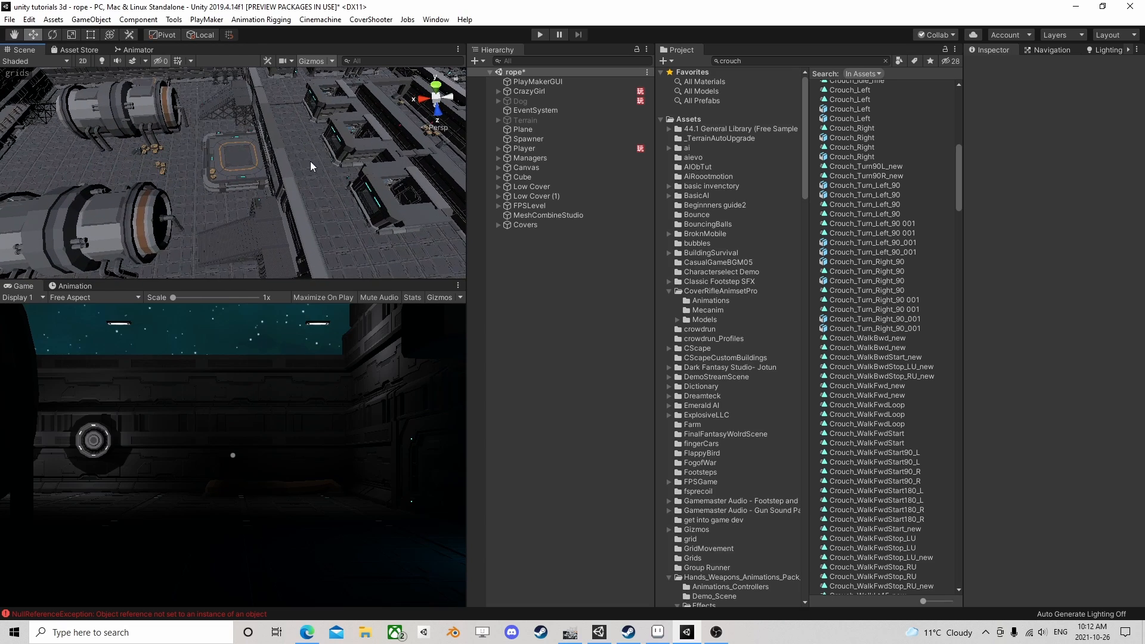
scroll(206, 192, down, 1)
scroll(235, 209, down, 2)
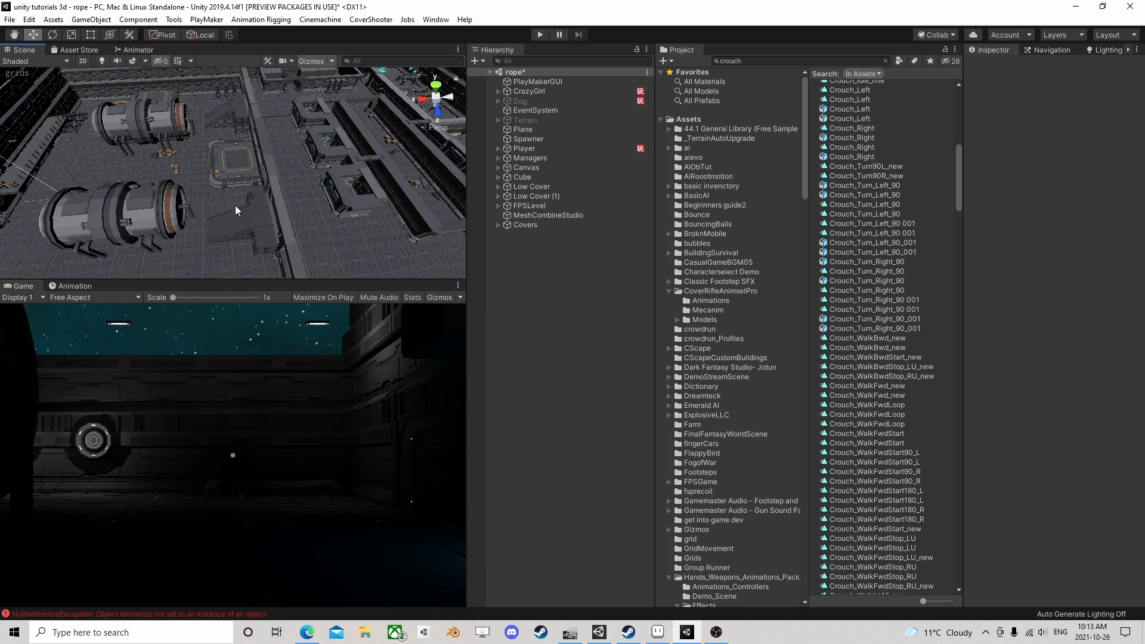
Clear the logged errors in the Console and close it
click(145, 614)
click(11, 126)
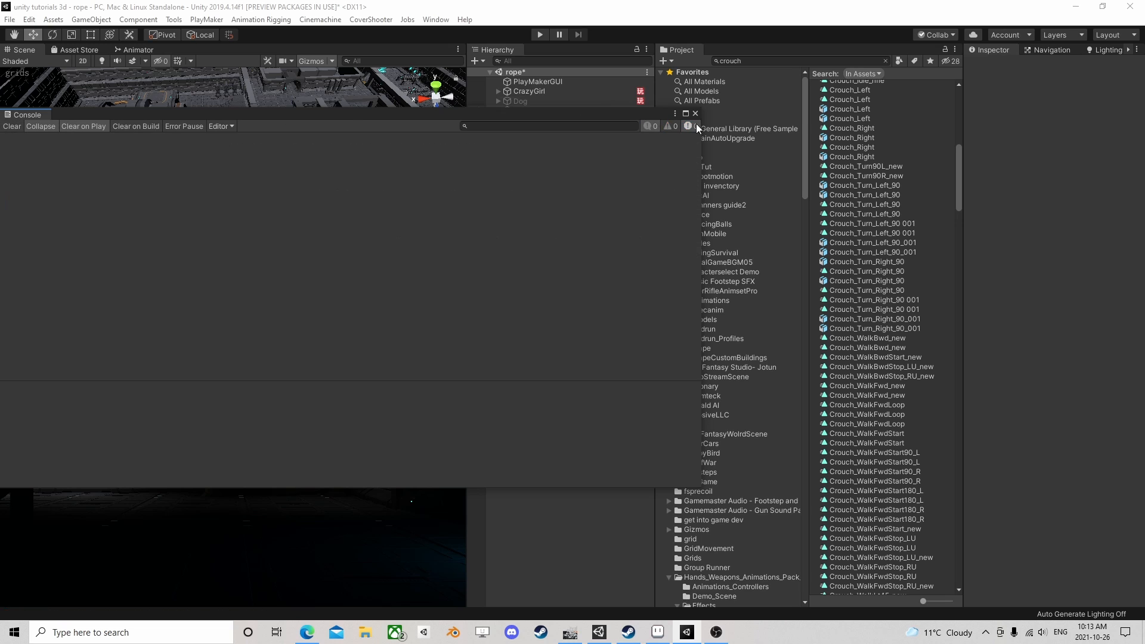
click(696, 115)
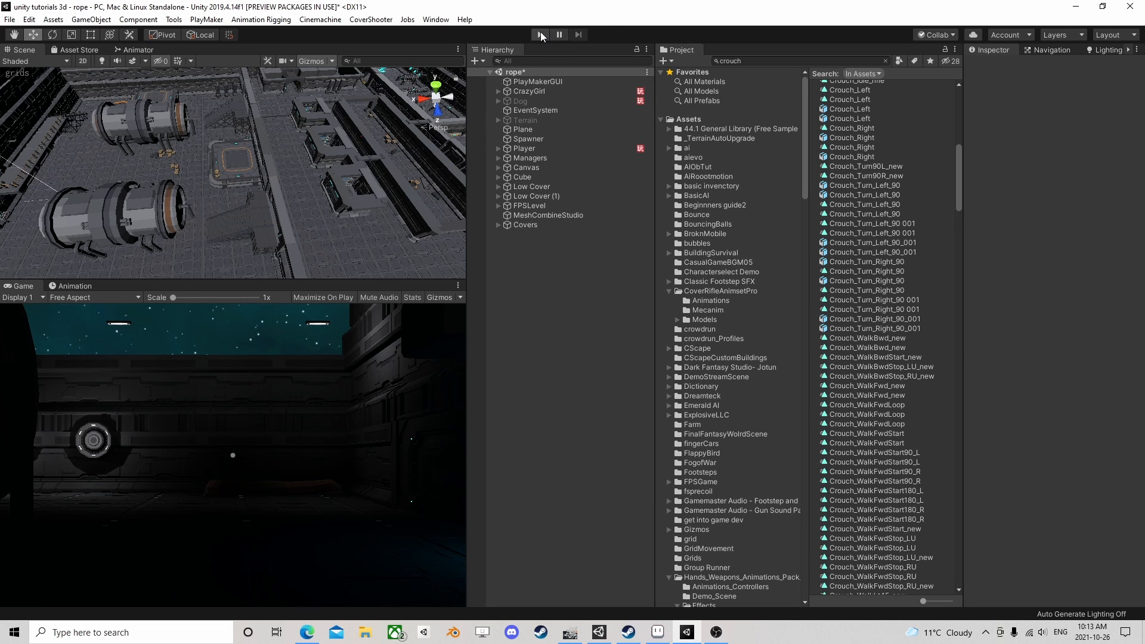
Enlarge the Game view's height and run the scene in play mode
drag(343, 282, 351, 136)
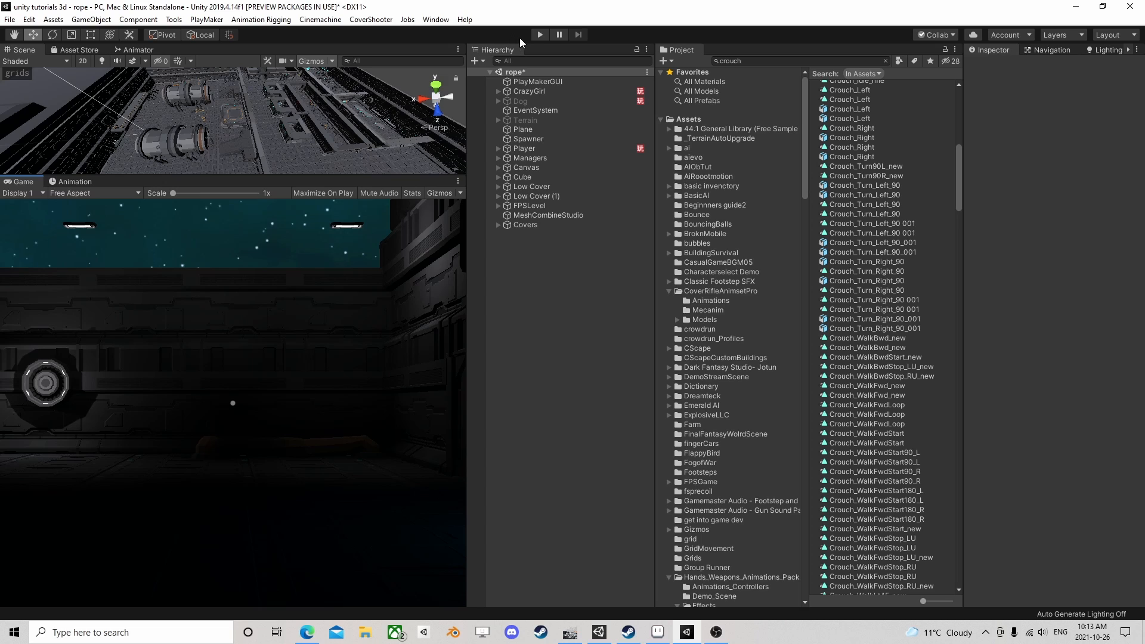
click(536, 36)
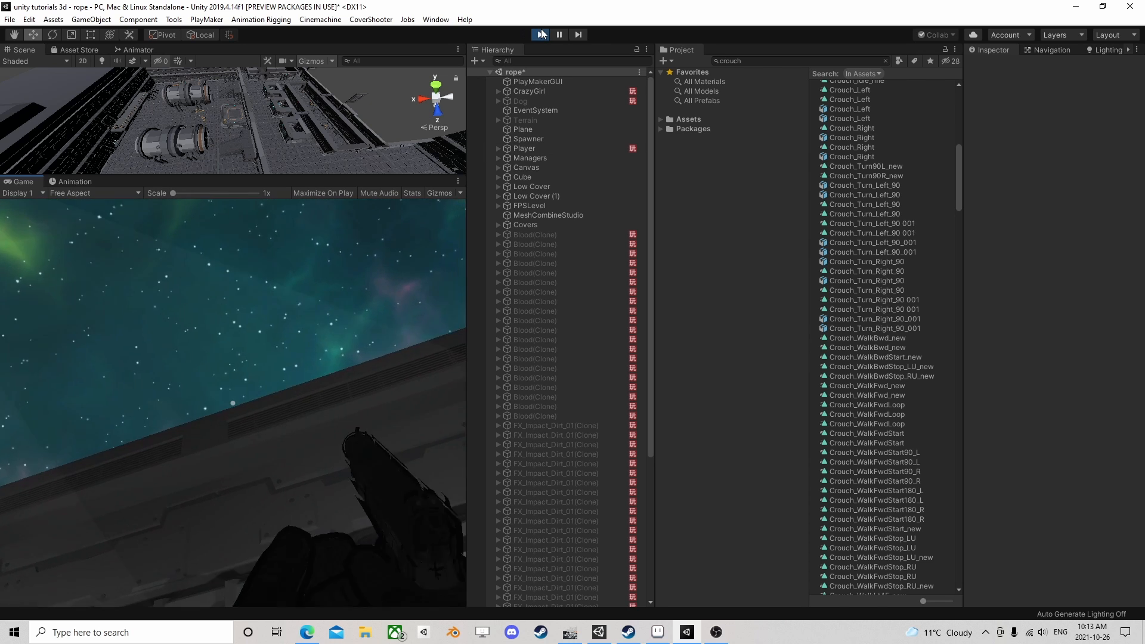
Stop play mode and enlarge the Scene view's height
key(ctrl+p)
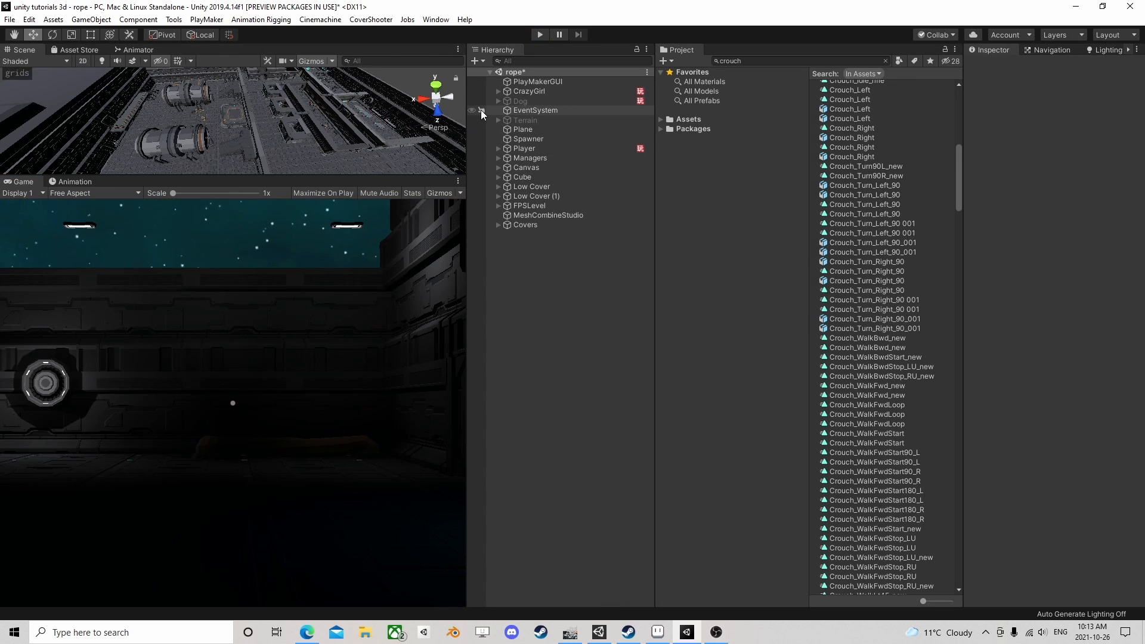
drag(334, 173, 383, 374)
Examine the large tanks, the open floor along the side wall and the overall level layout from several angles
scroll(238, 247, down, 4)
middle_drag(204, 260, 261, 204)
scroll(260, 204, up, 3)
scroll(260, 204, up, 2)
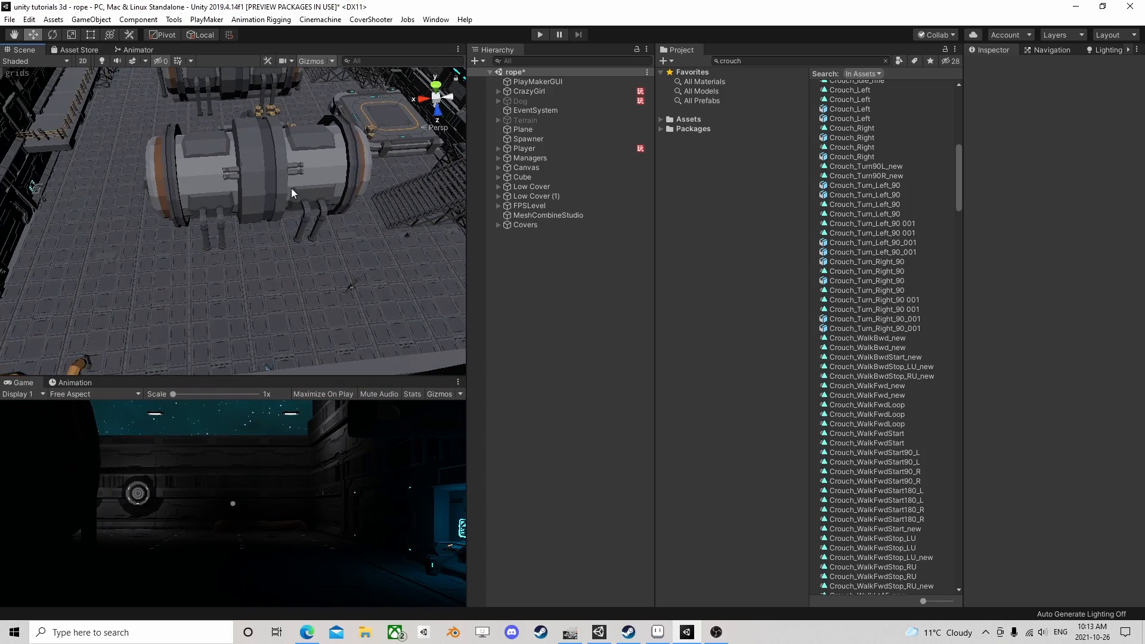
middle_drag(353, 137, 299, 169)
scroll(300, 169, up, 4)
right_drag(256, 216, 575, 230)
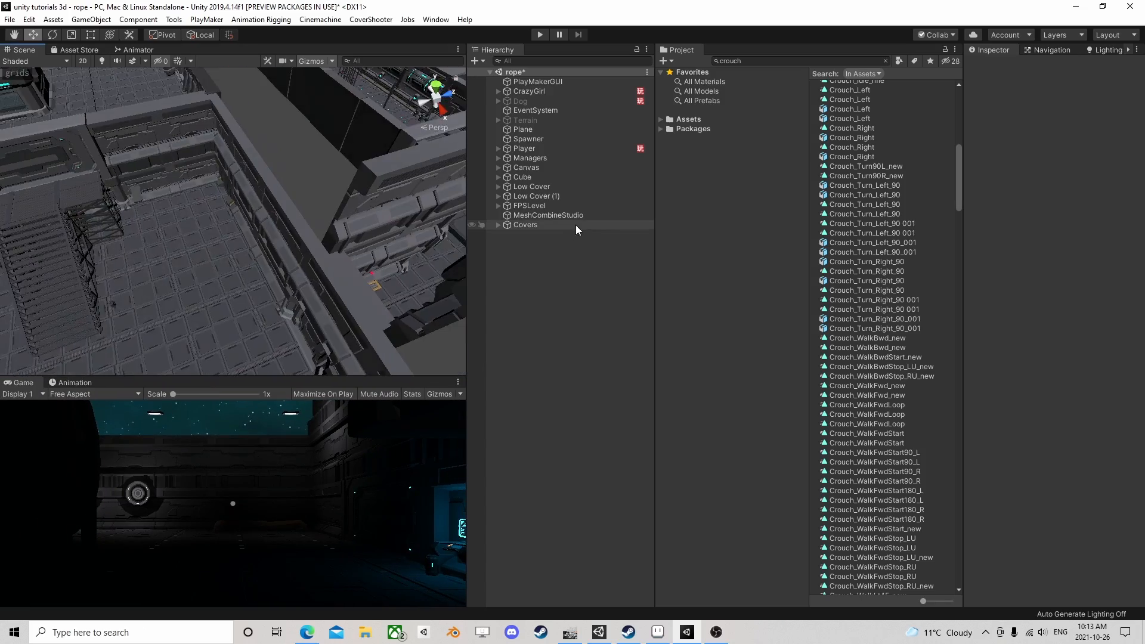
middle_drag(346, 185, 268, 266)
scroll(298, 198, up, 3)
mouse_move(298, 198)
right_down()
mouse_move(215, 202)
mouse_move(298, 205)
right_up()
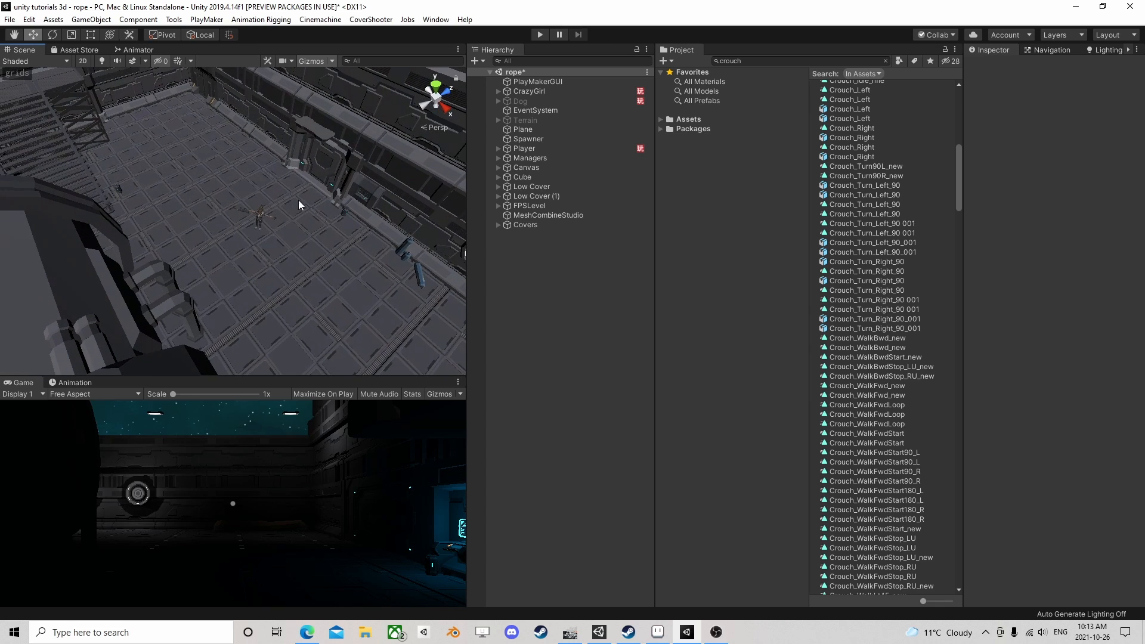
scroll(236, 200, down, 8)
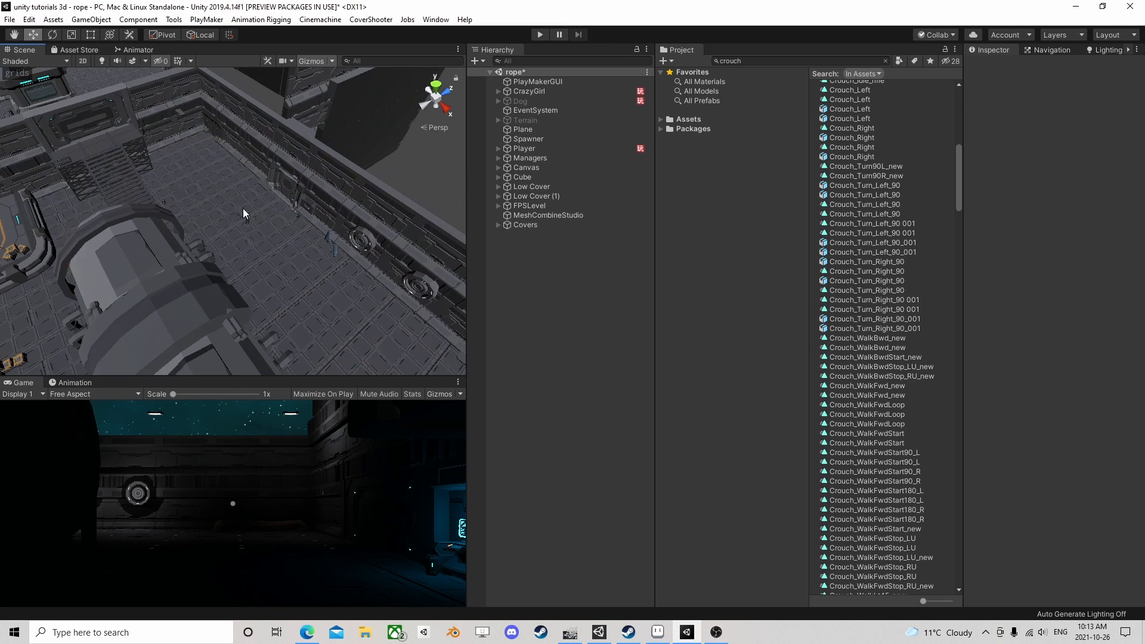
right_drag(360, 210, 250, 163)
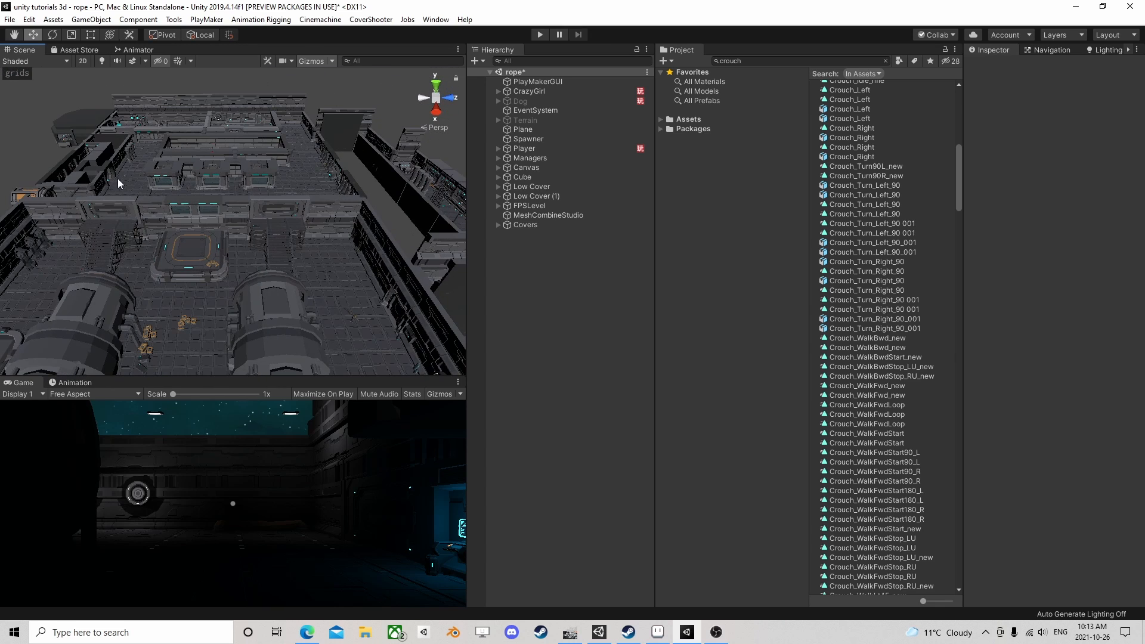
middle_drag(319, 238, 308, 242)
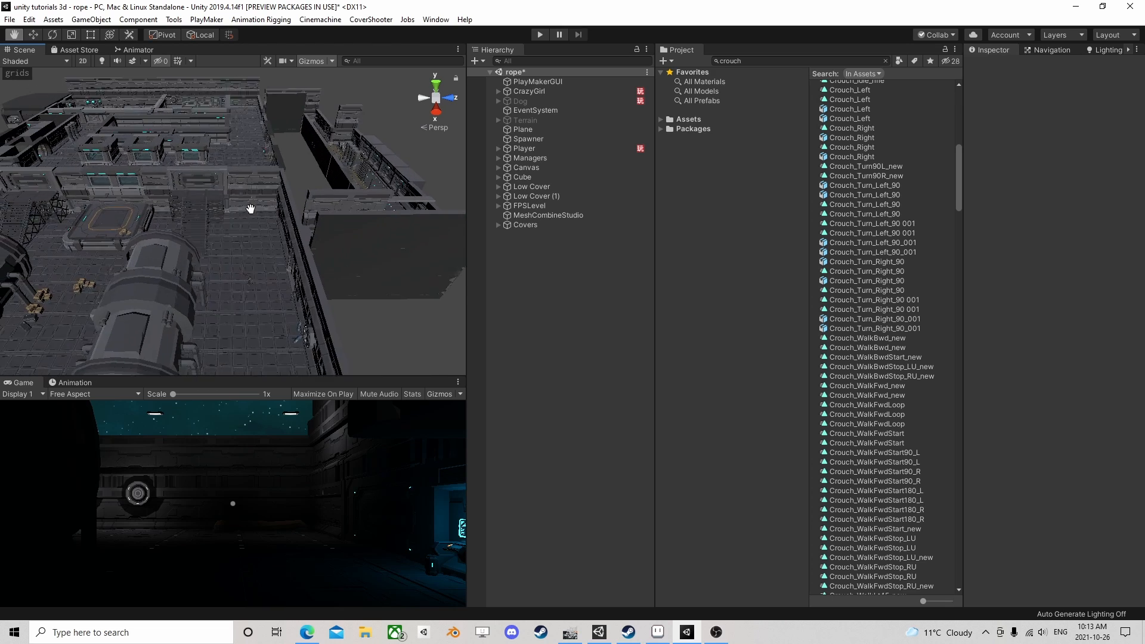
right_drag(209, 189, 259, 219)
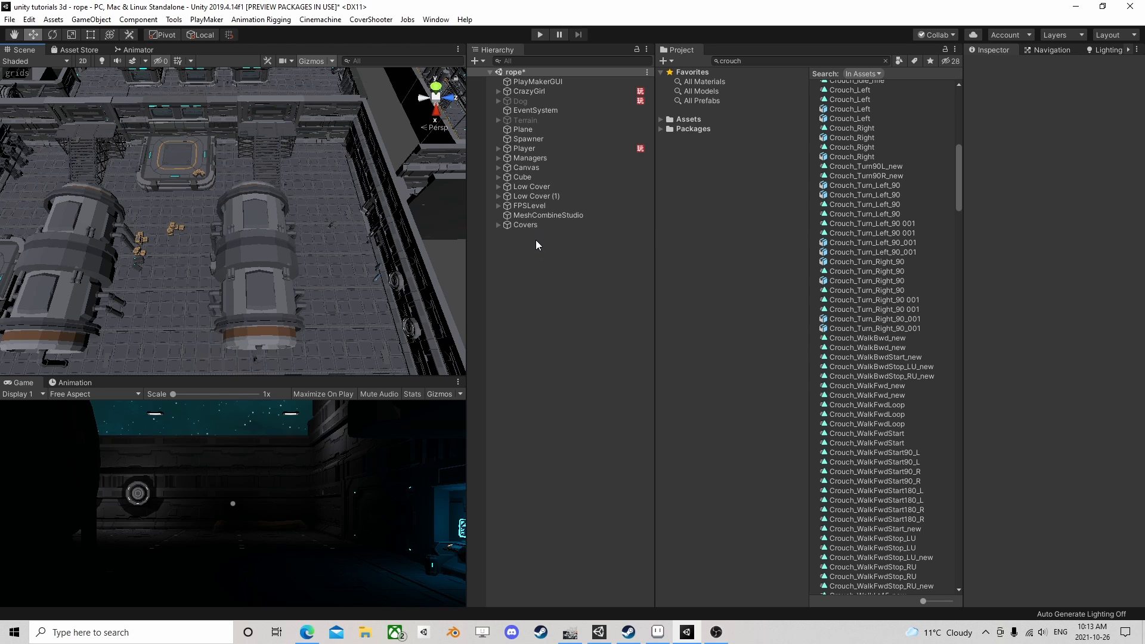
Inspect the character standing on the open floor beside the large tank up close
scroll(391, 270, up, 5)
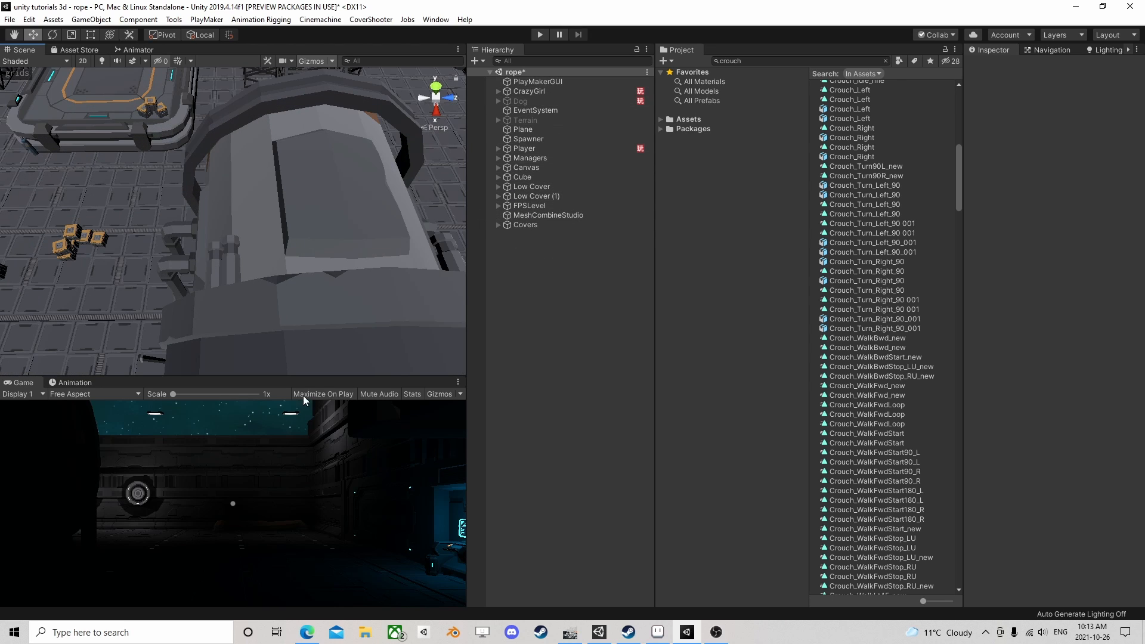
scroll(312, 176, up, 10)
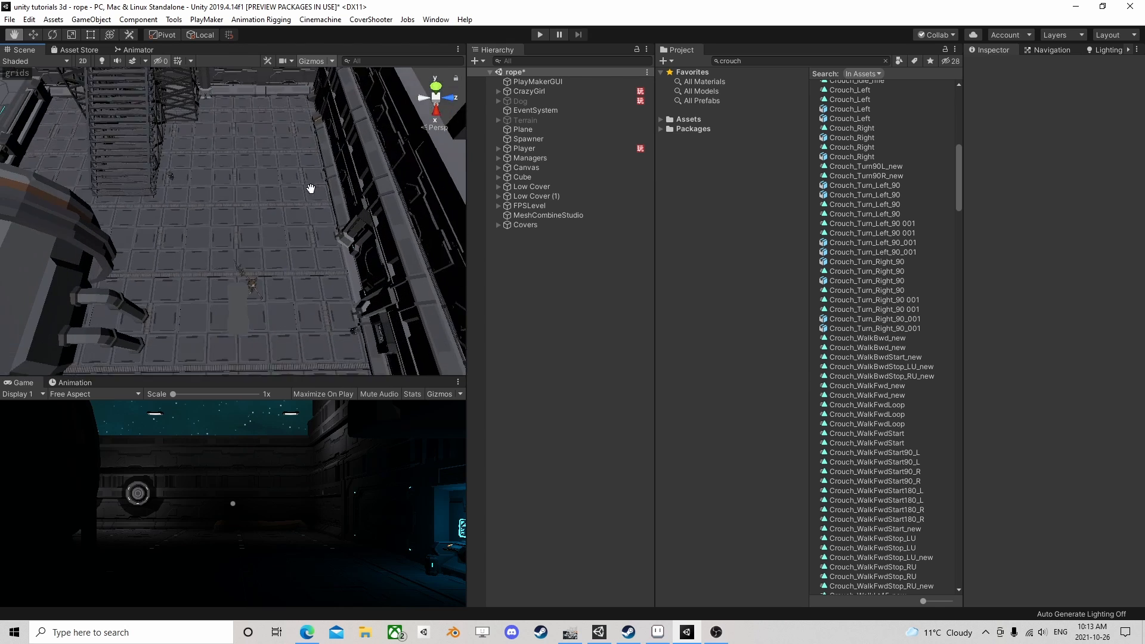
scroll(291, 277, up, 3)
right_drag(291, 277, 314, 293)
mouse_move(298, 292)
middle_down()
mouse_move(302, 281)
mouse_move(285, 291)
middle_up()
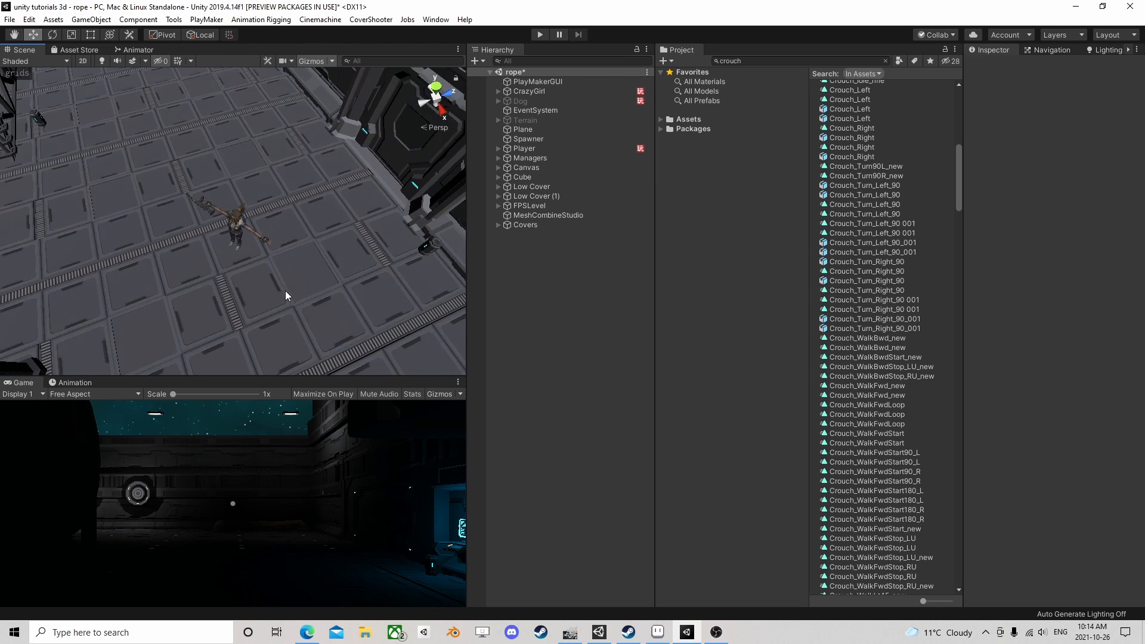
scroll(290, 292, up, 2)
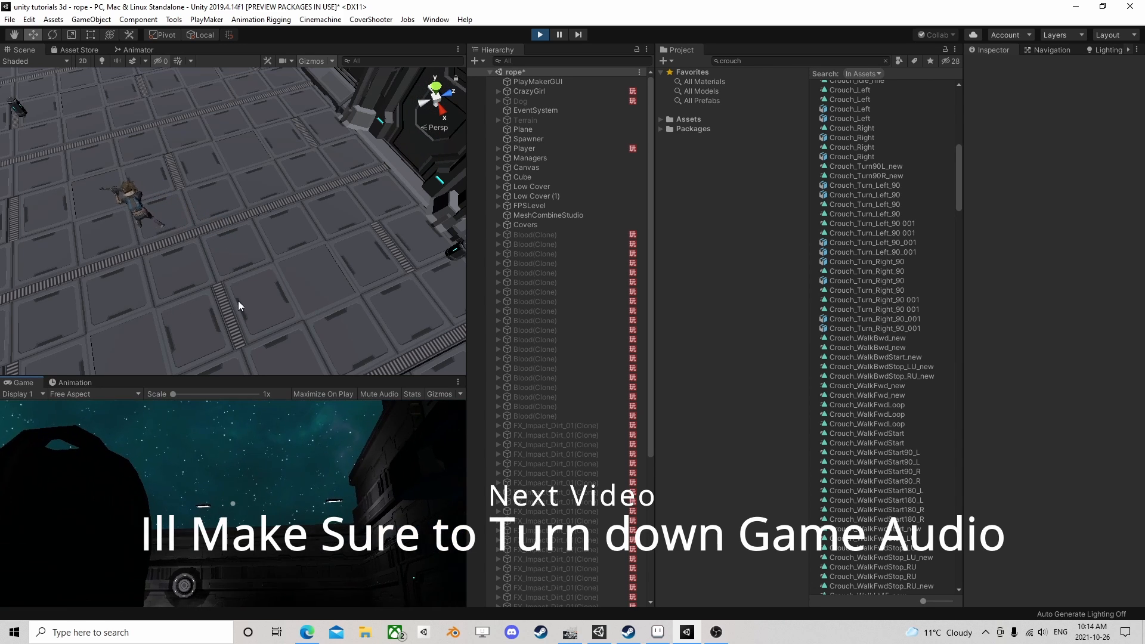
Follow the moving character past the tank and onto the metal staircase in the Scene view during play mode
alt+drag(238, 309, 68, 231)
alt+drag(366, 276, 235, 281)
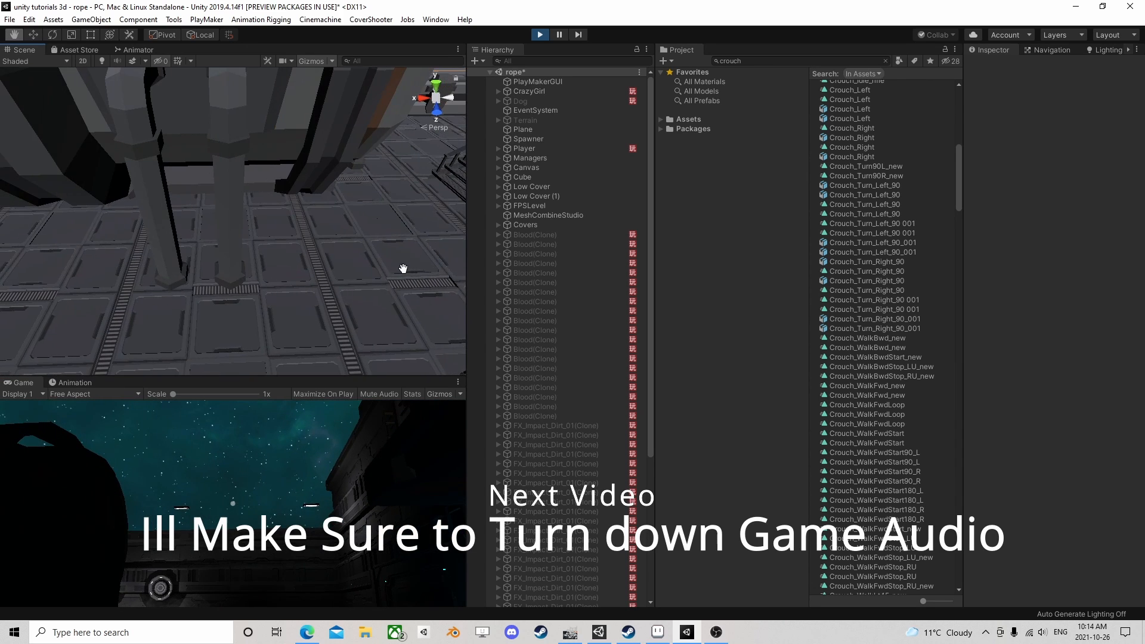
alt+drag(401, 269, 186, 258)
alt+drag(292, 266, 185, 224)
alt+drag(257, 229, 141, 229)
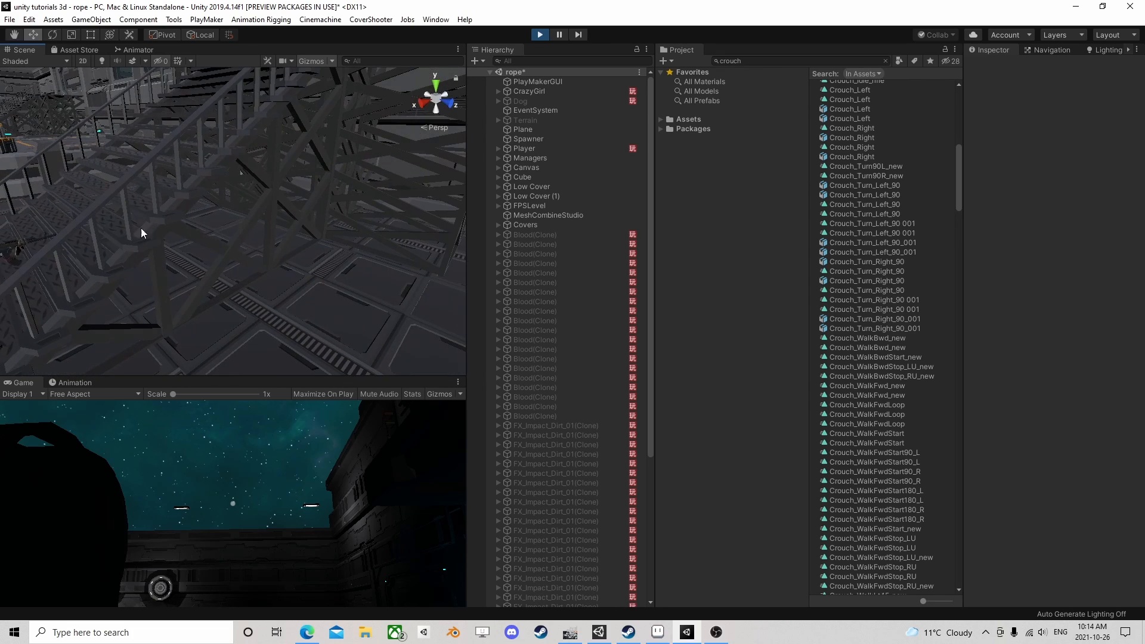
middle_drag(140, 229, 179, 254)
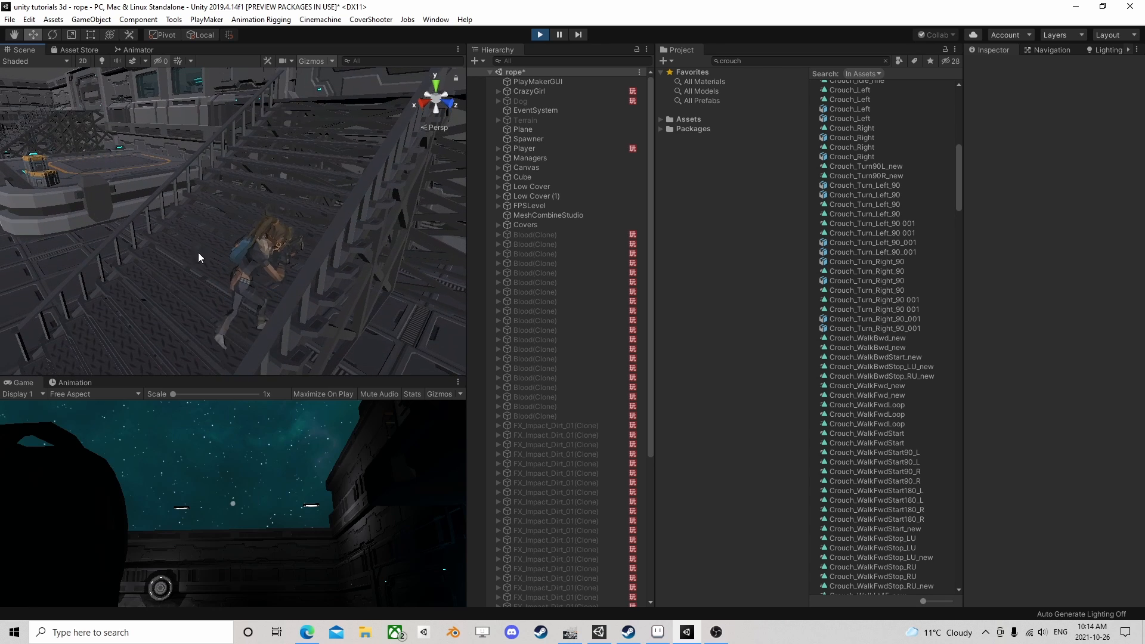
alt+drag(270, 193, 248, 163)
middle_drag(249, 164, 315, 225)
Try a Nav Mesh Agent speed of 2 on CrazyGirl while the scene is playing
click(538, 93)
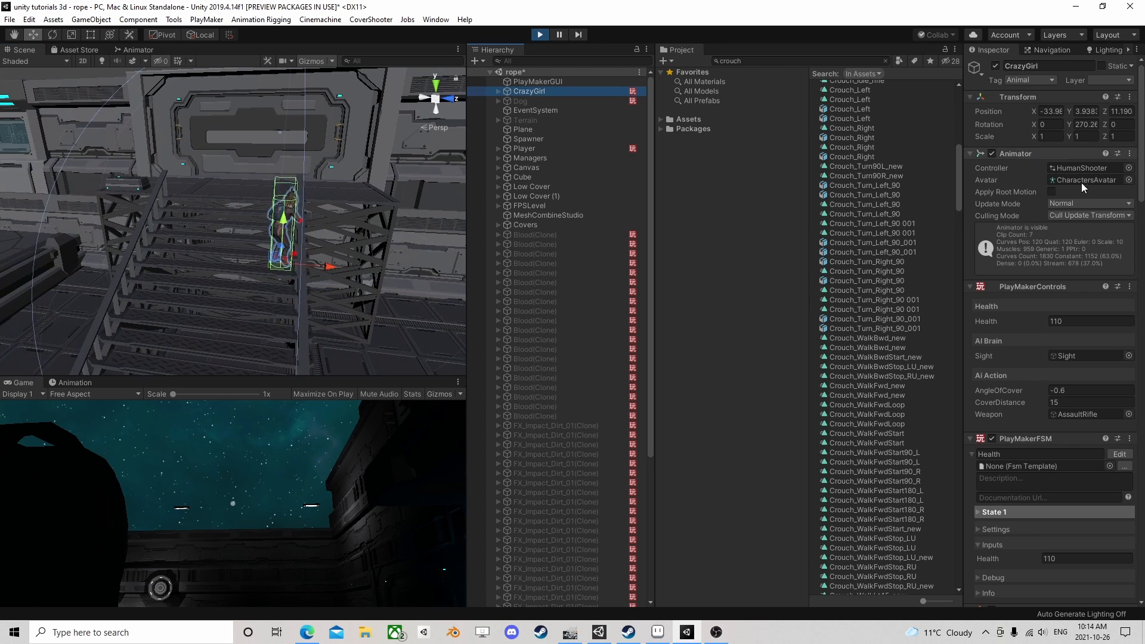
scroll(1067, 297, down, 10)
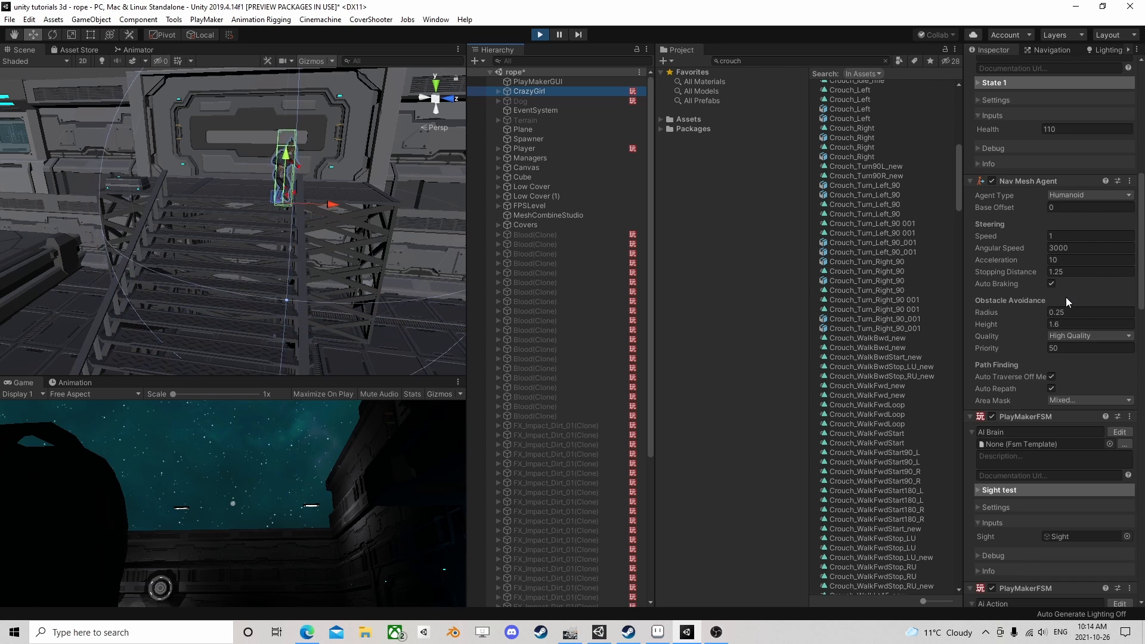
click(1070, 235)
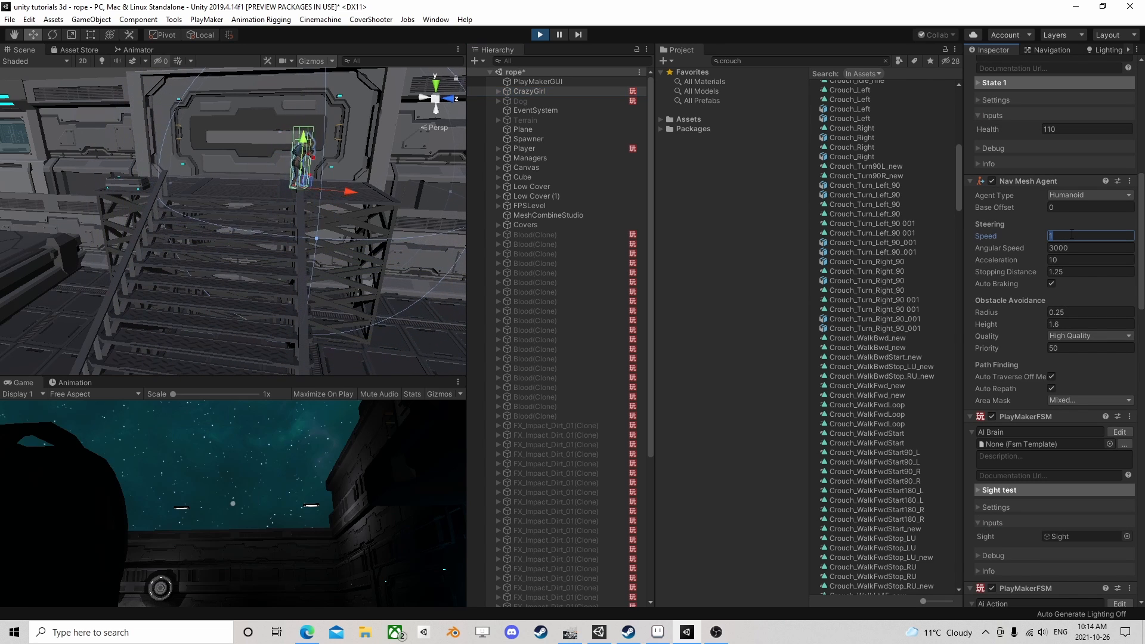
text(2)
Follow CrazyGirl across the floor, try a Nav Mesh Agent speed of 2.5, and stop play mode
middle_drag(336, 144, 267, 235)
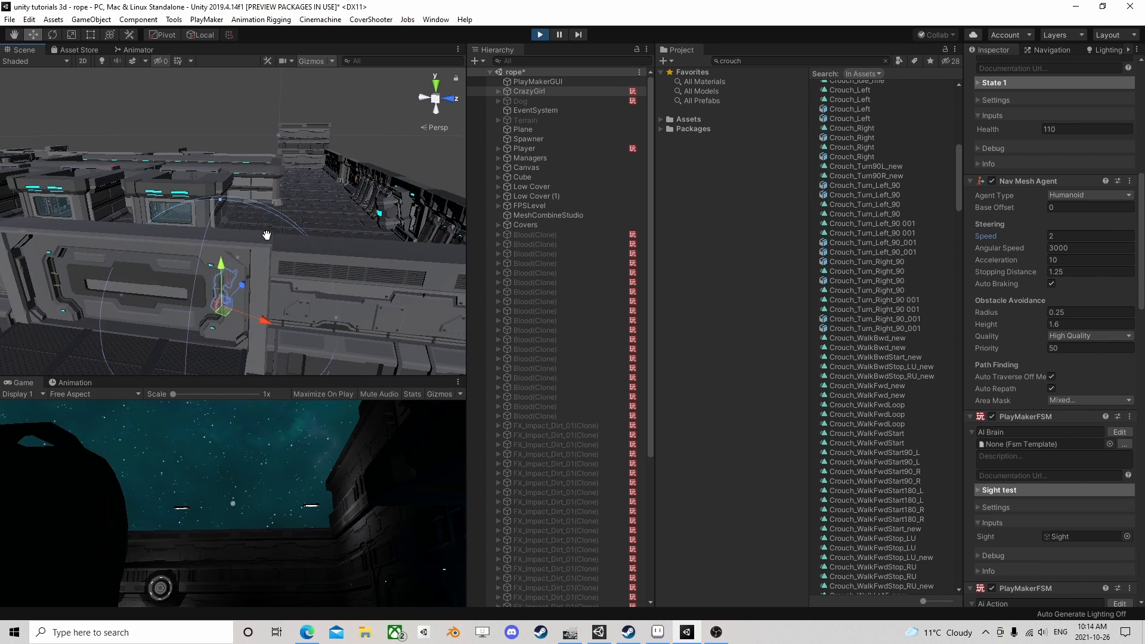
scroll(267, 235, up, 8)
right_drag(259, 234, 376, 316)
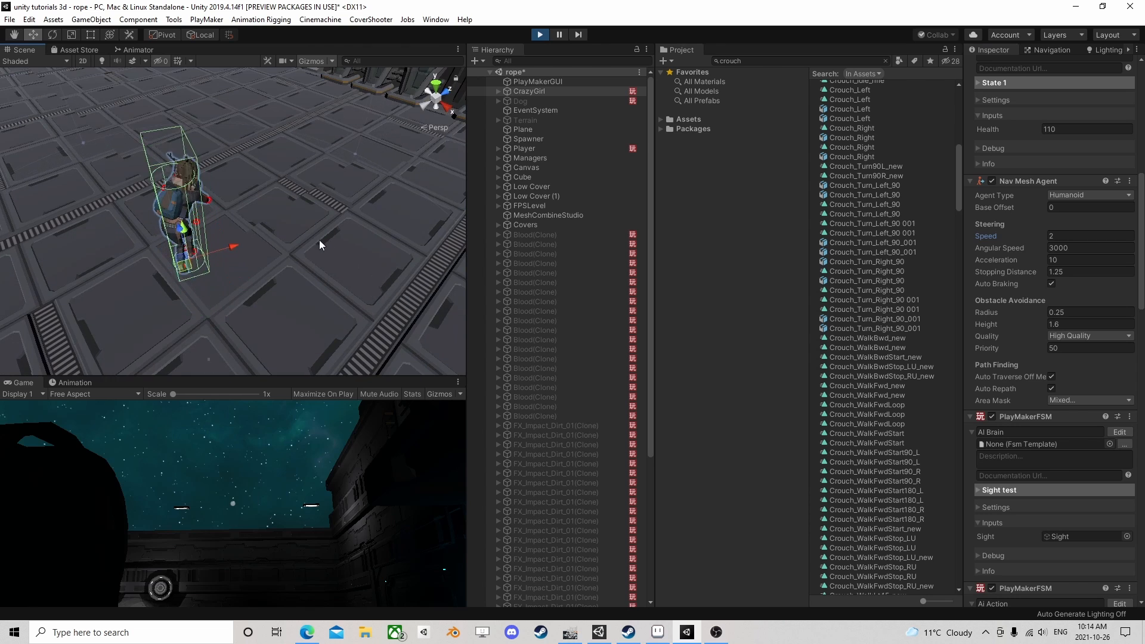
middle_drag(192, 160, 366, 273)
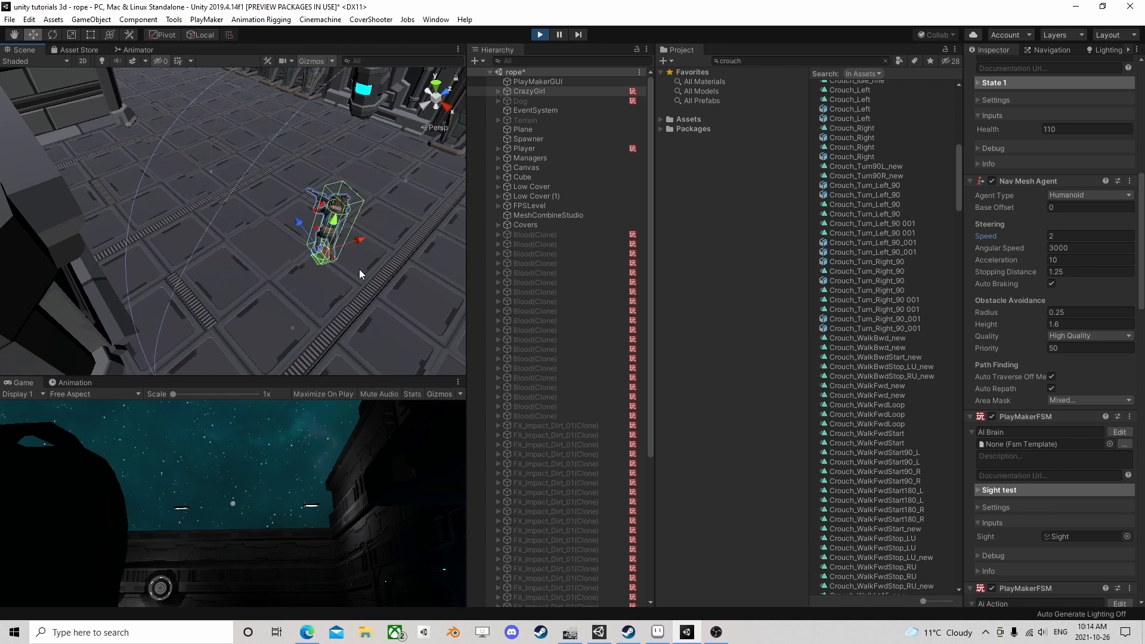
text(.5)
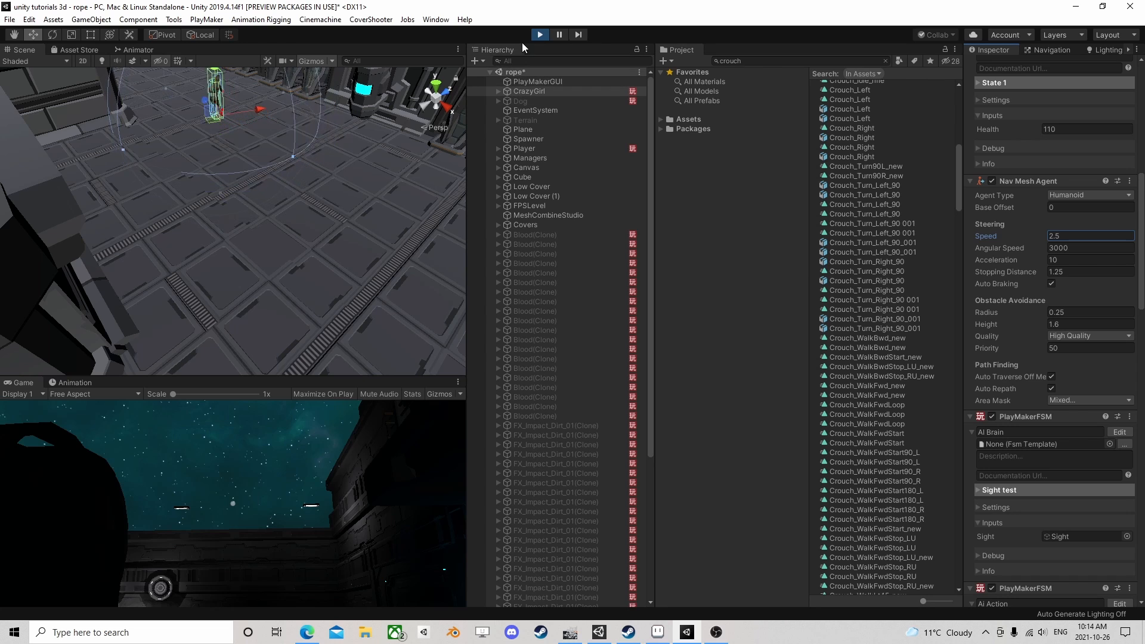
click(539, 36)
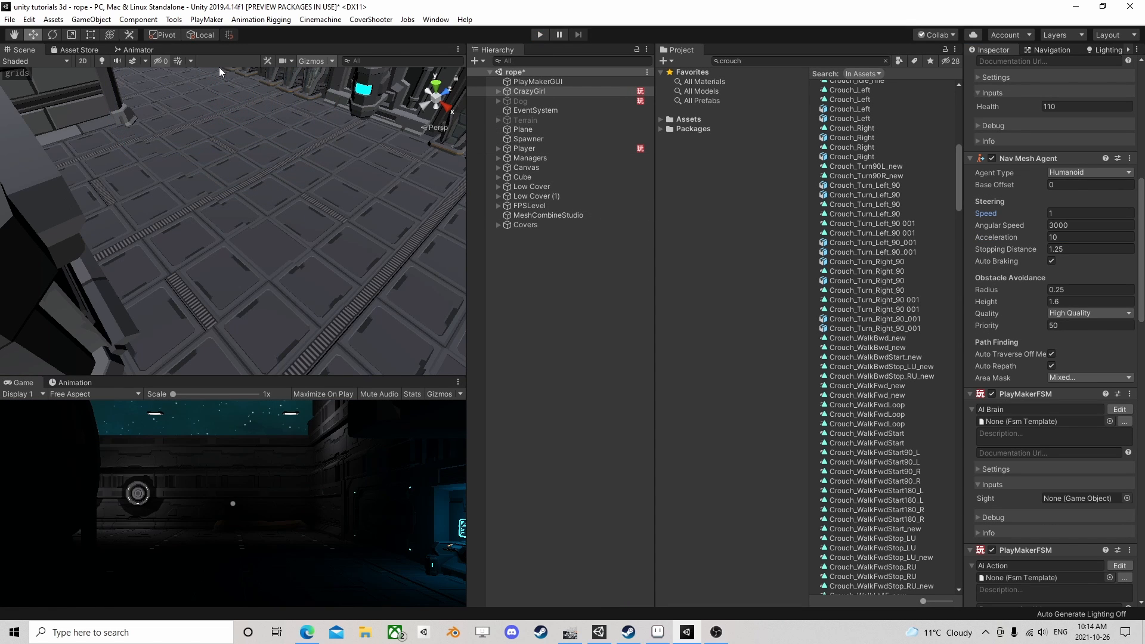
Add a Bool parameter named InCombat to the HumanShooter animator controller
click(137, 50)
click(374, 145)
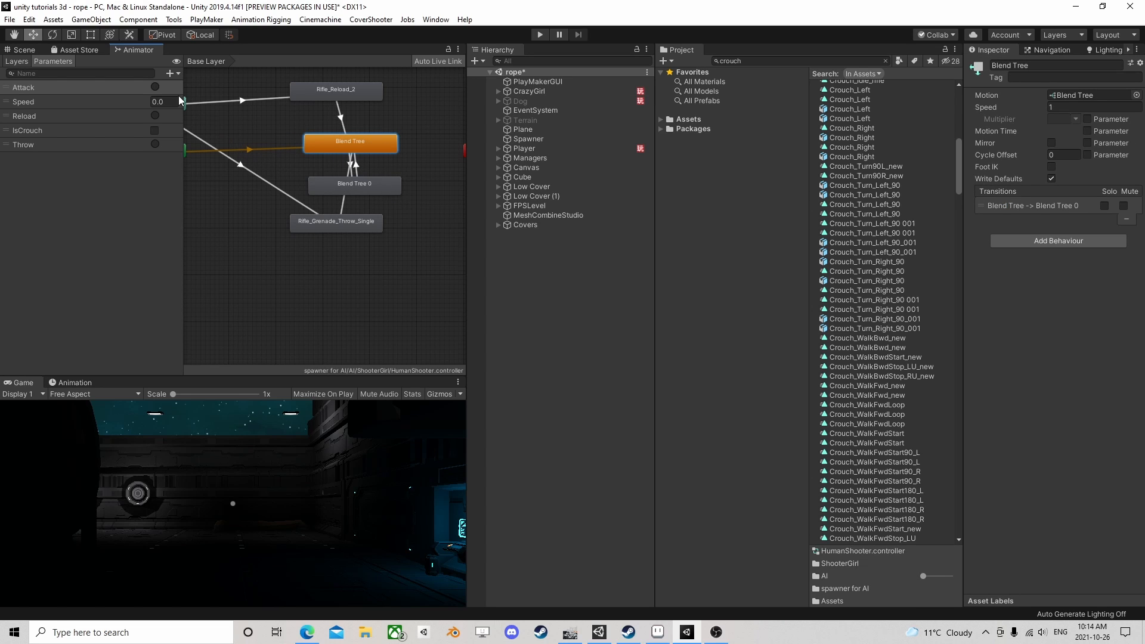
click(170, 74)
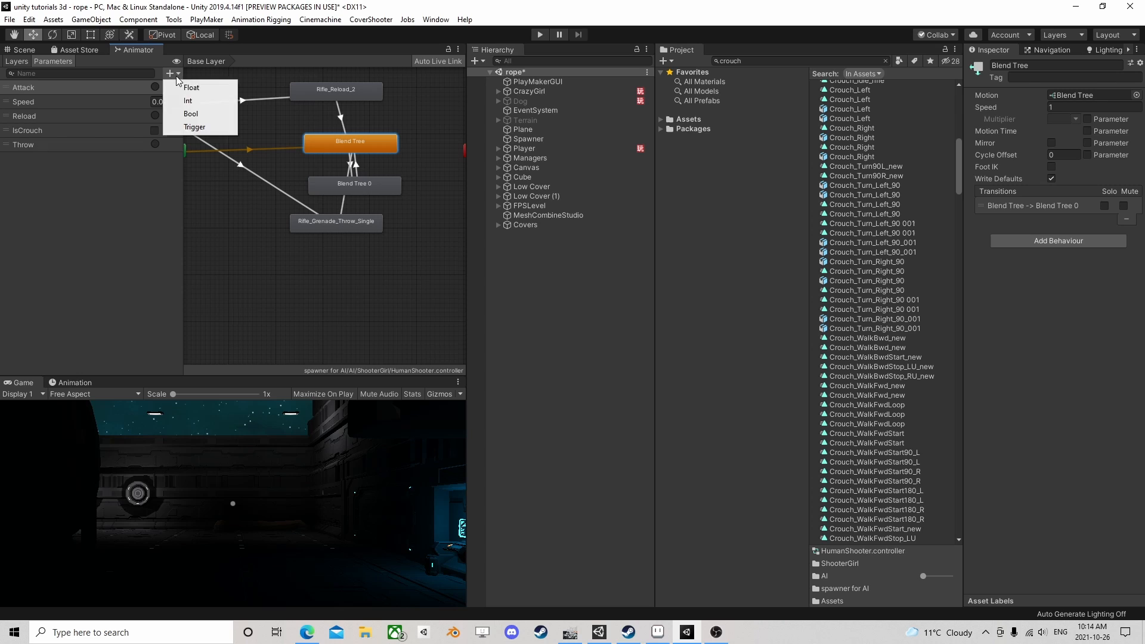
click(200, 114)
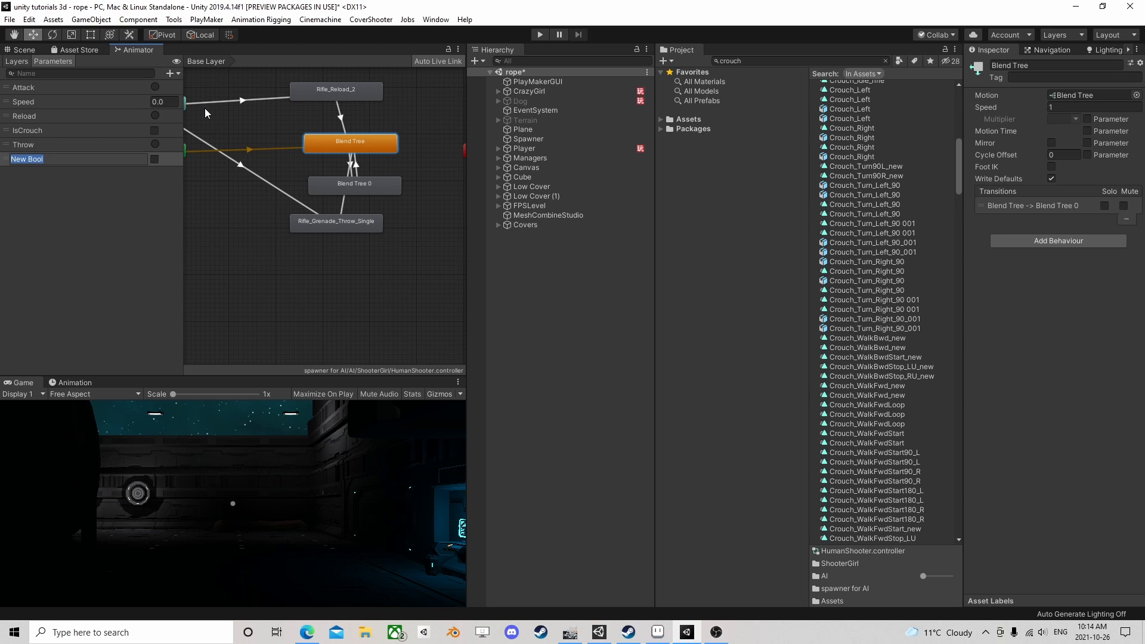
text(InCombat)
key(Return)
scroll(379, 164, up, 1)
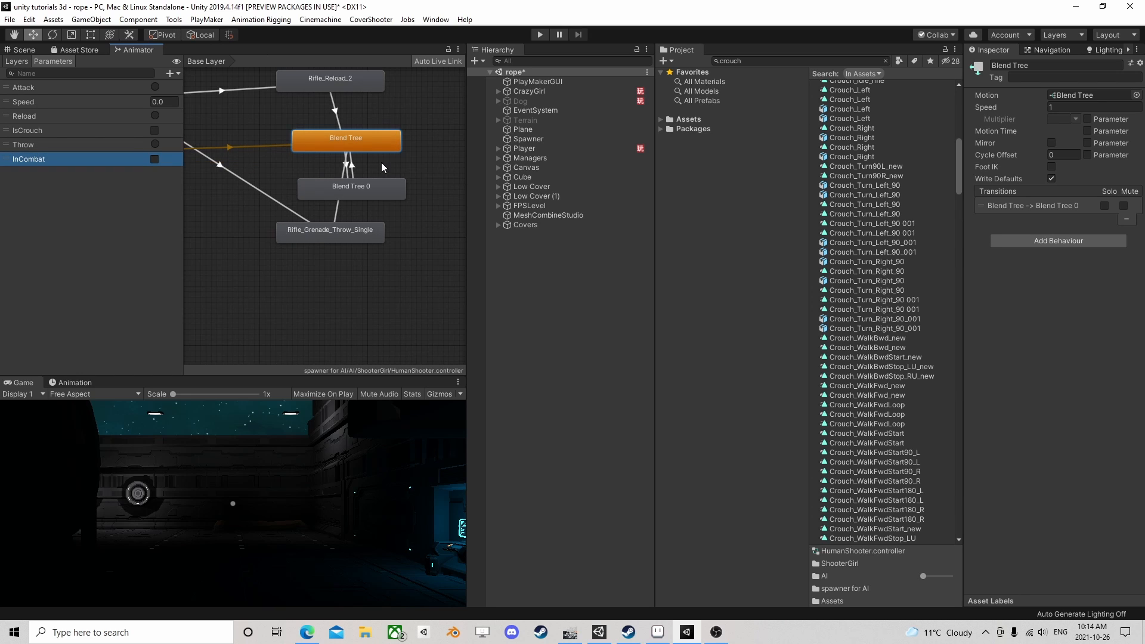
Copy the default Blend Tree state, paste it into the Base Layer and place the duplicate beside the original
right_click(371, 146)
click(406, 182)
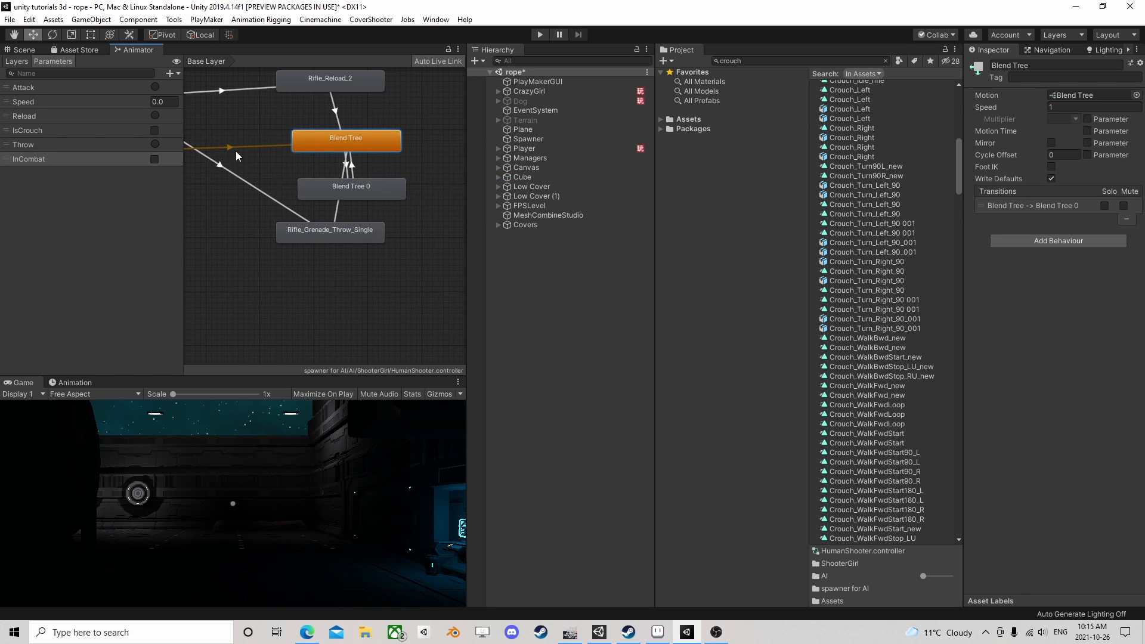
middle_drag(235, 152, 298, 155)
right_click(279, 134)
click(307, 167)
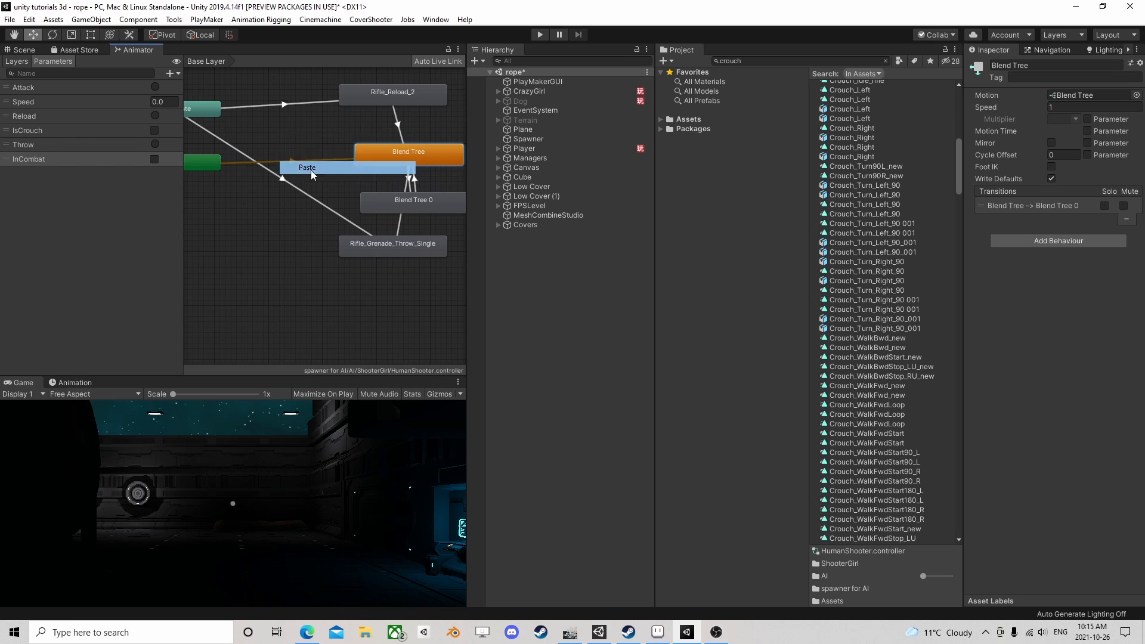
drag(310, 170, 287, 155)
Duplicate the Blend Tree 0 state by copy and paste, with the copy below Blend Tree 1
click(393, 199)
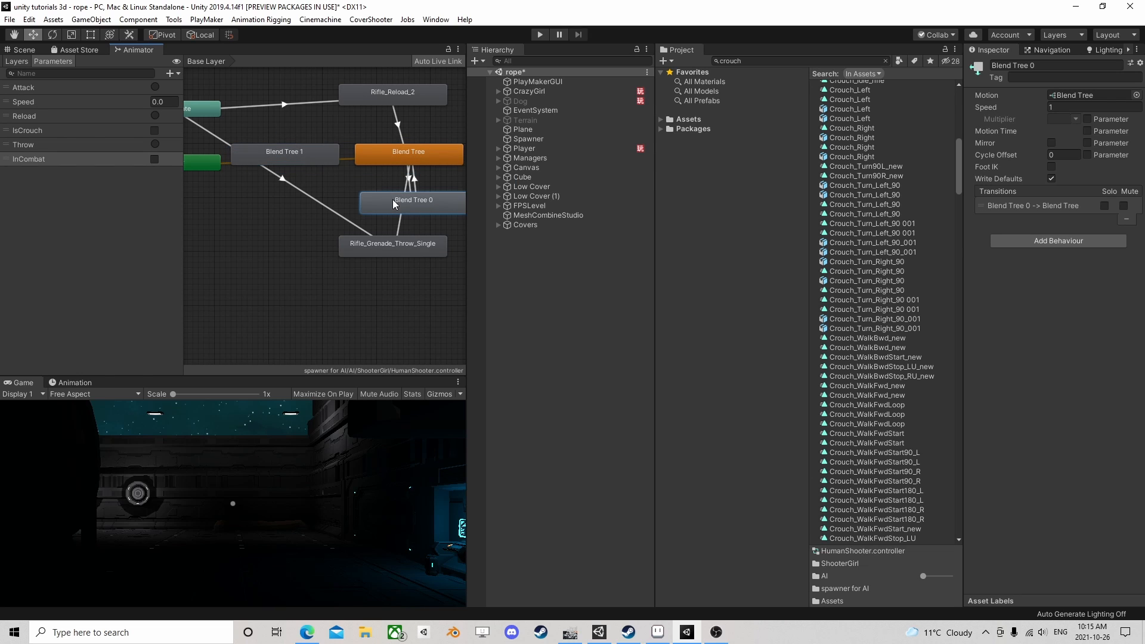
right_click(393, 199)
click(435, 213)
click(273, 191)
right_click(227, 200)
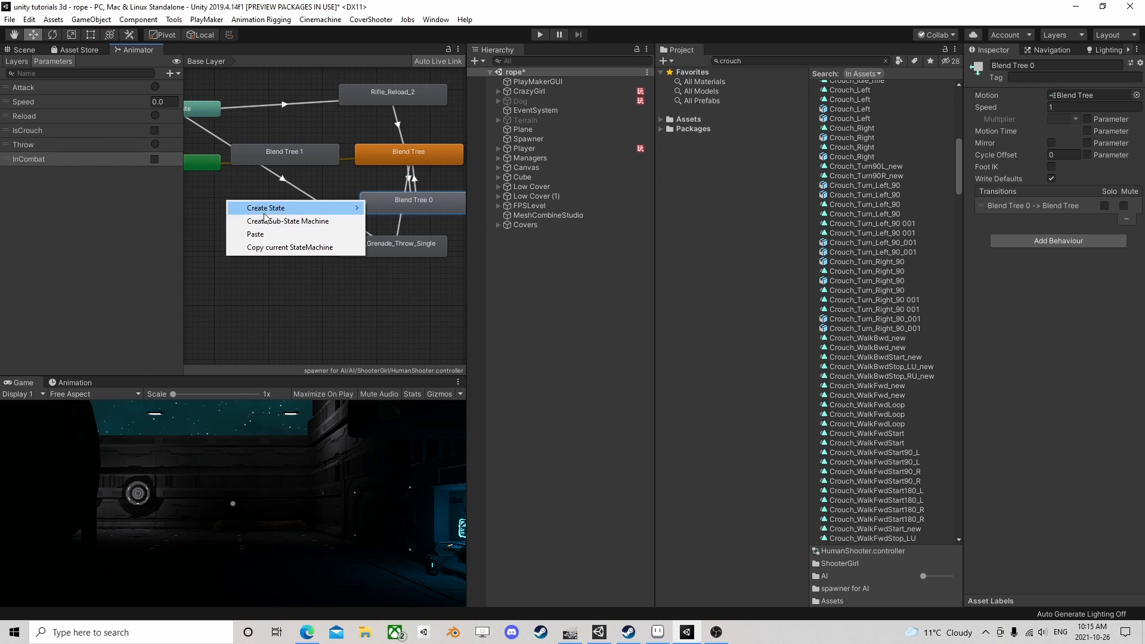
click(251, 234)
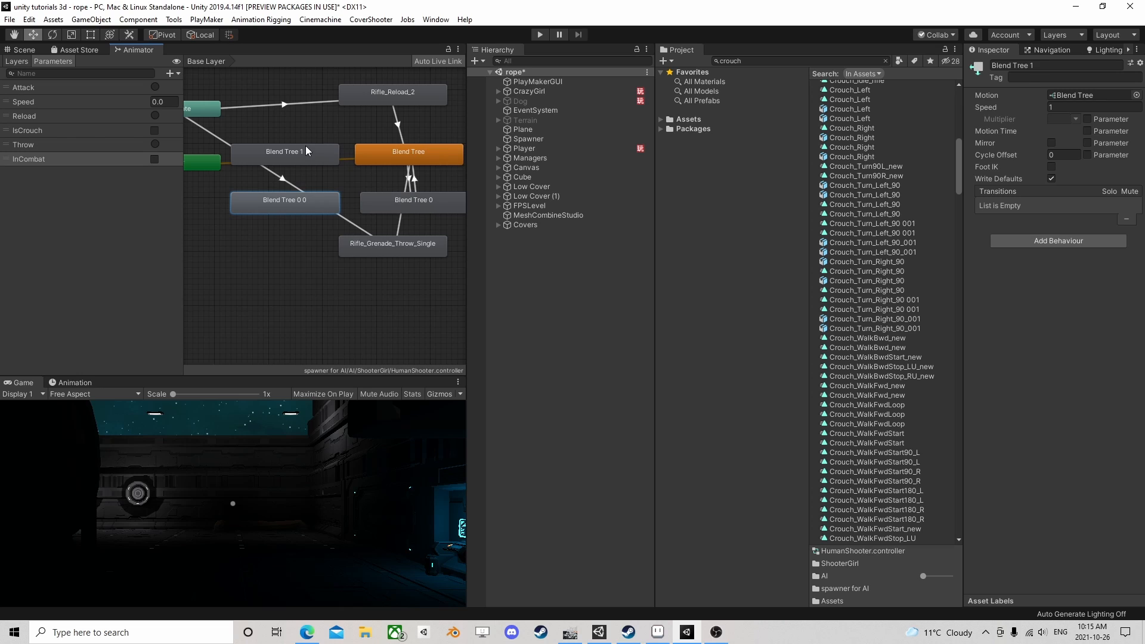
Open the default Blend Tree state's name for editing, then inspect the transition from Blend Tree 0 to Blend Tree
click(437, 152)
click(1021, 69)
drag(1021, 67, 938, 68)
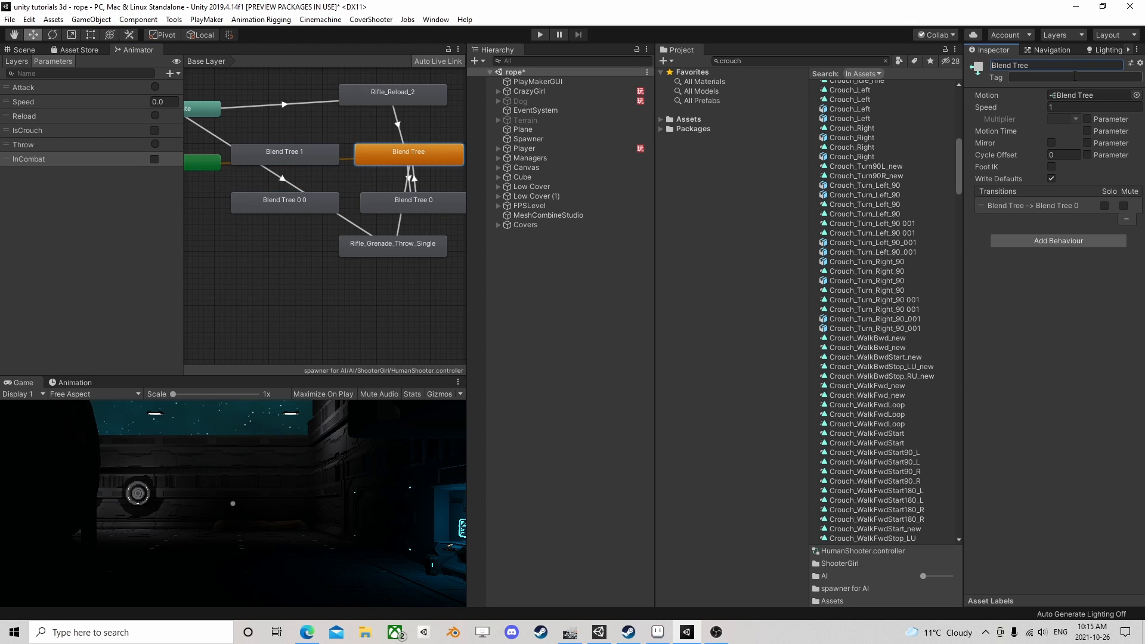
drag(1035, 68, 934, 68)
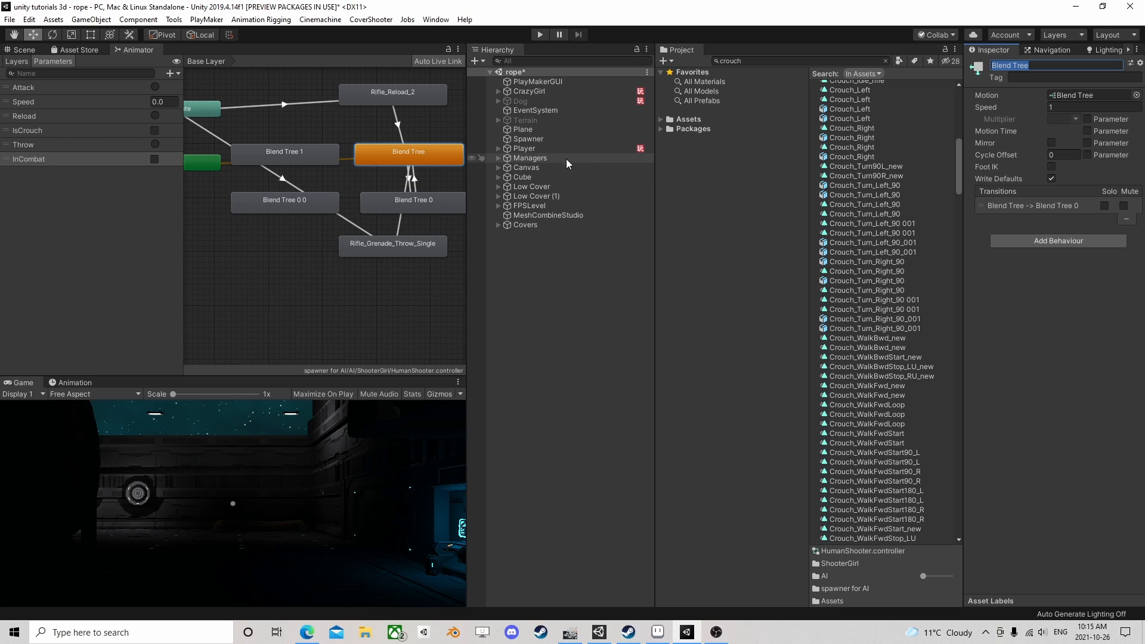
click(415, 180)
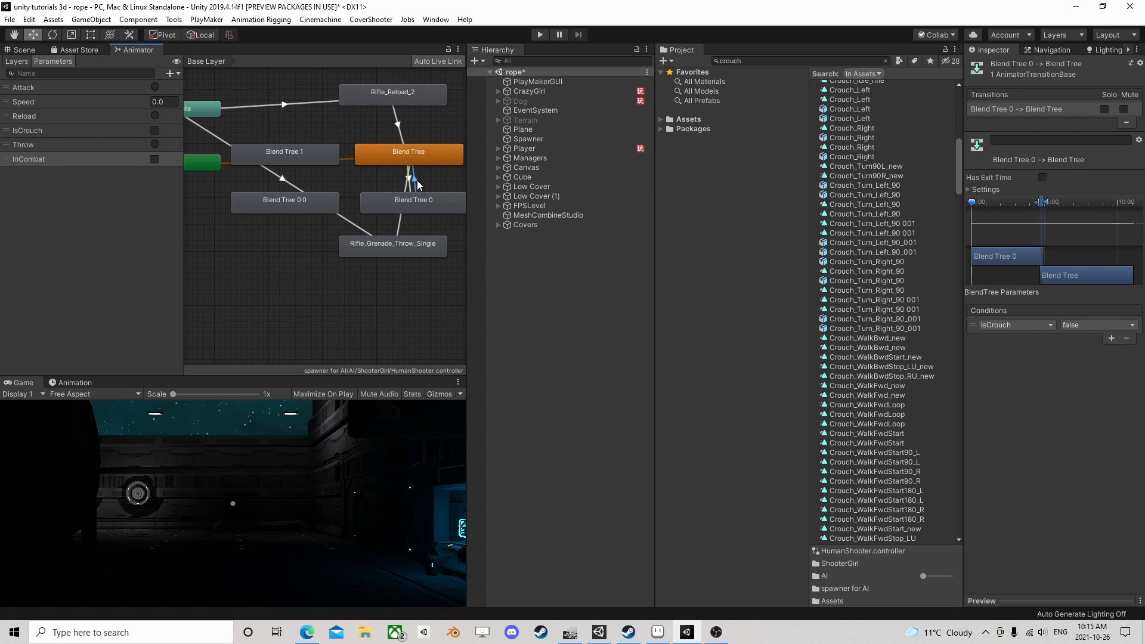
Rename the default Blend Tree state to CombatMove
click(430, 158)
drag(1041, 66, 908, 70)
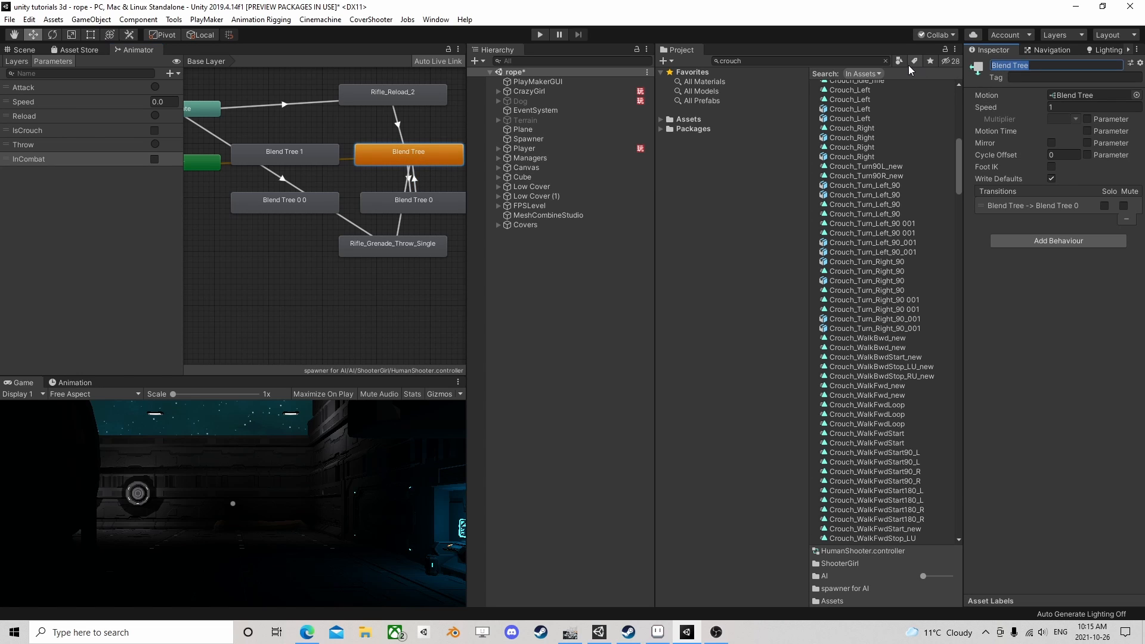
text(CombatMove)
key(Return)
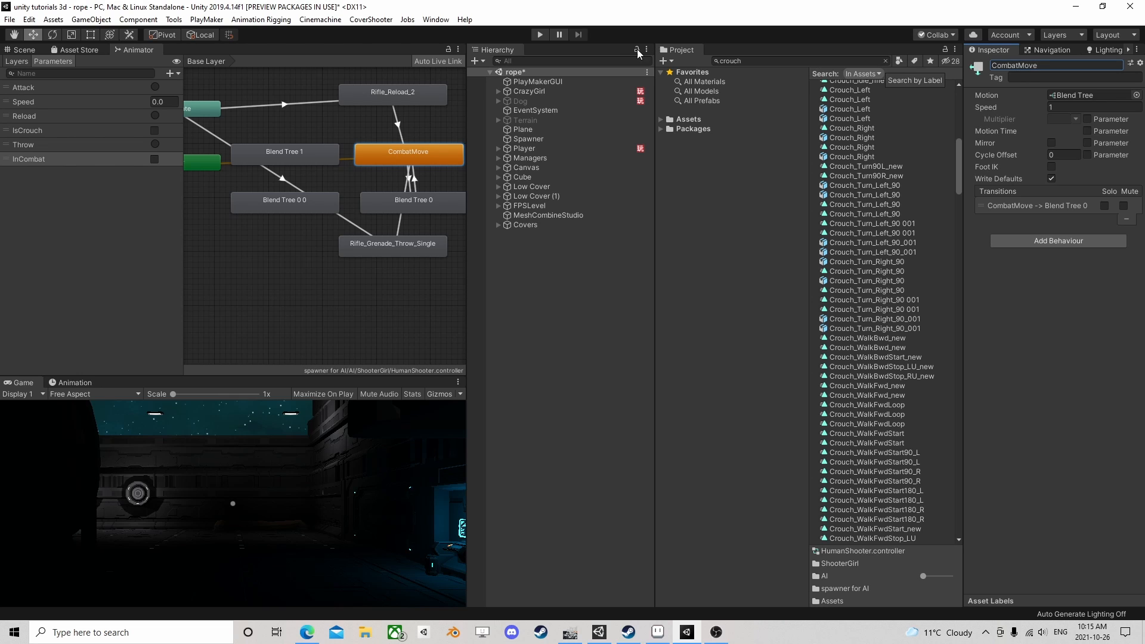
Rename the Blend Tree 0 state to CombatCrouch
click(403, 203)
drag(990, 65, 1051, 64)
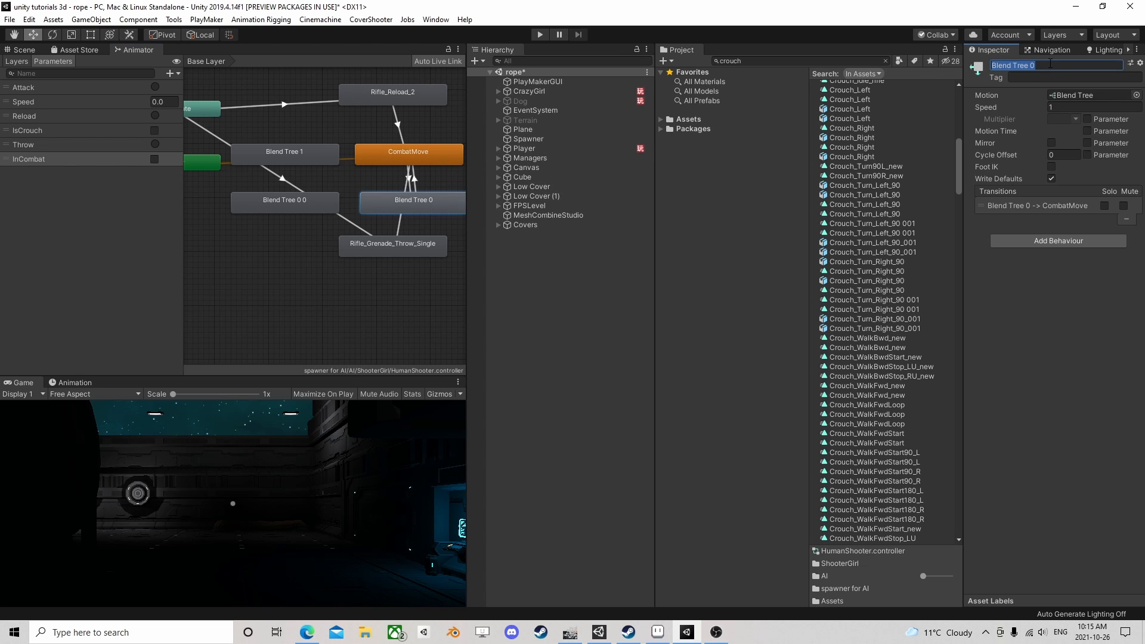
text(CombatCrouch)
key(Return)
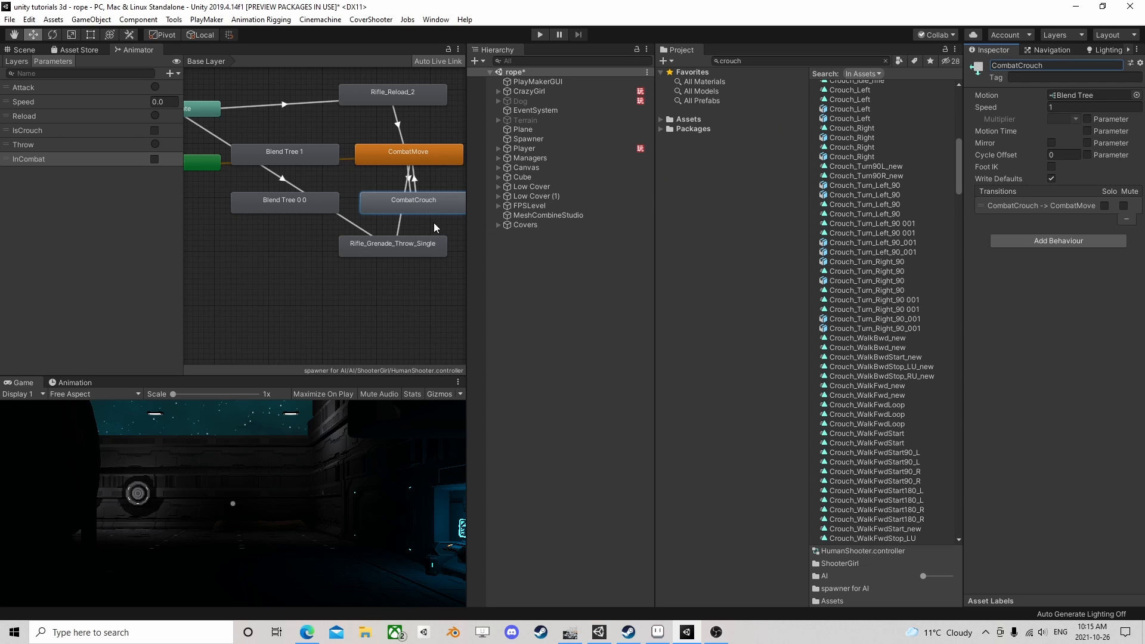
Delete the Blend Tree 0 0 state and rename the Blend Tree 1 state to Non CombatMove
click(305, 206)
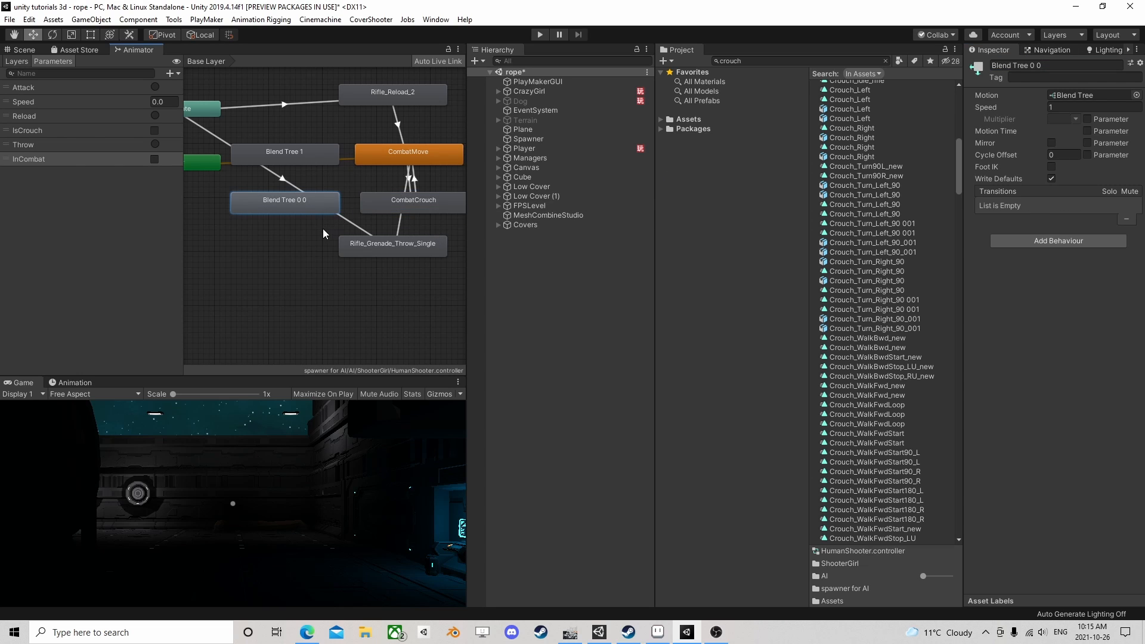
key(Delete)
click(324, 150)
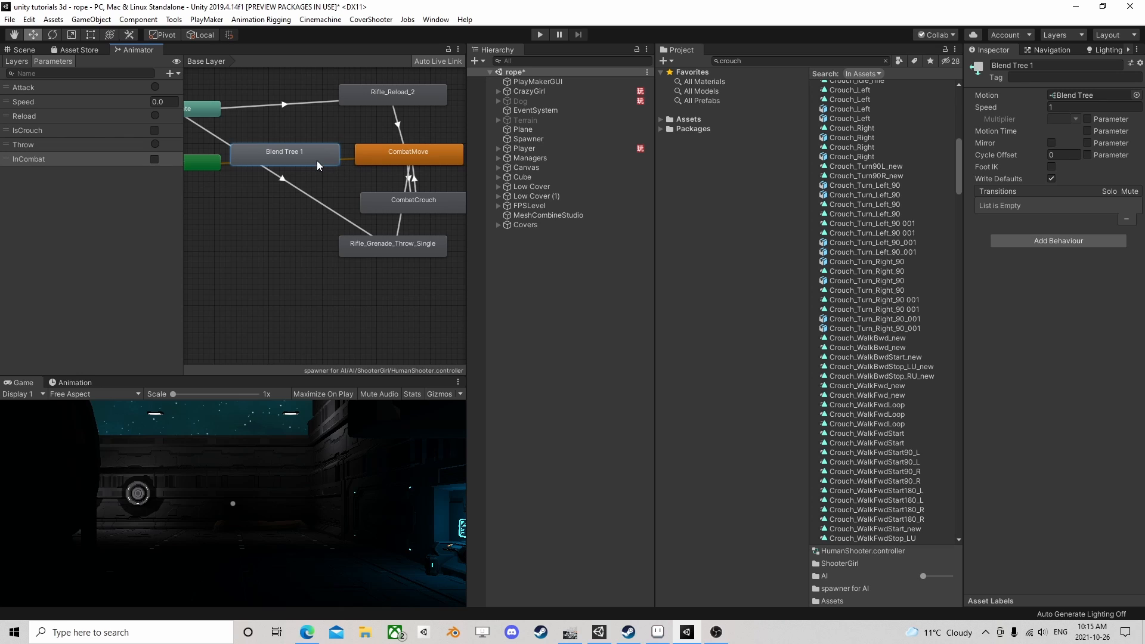
right_click(316, 160)
click(310, 152)
click(1048, 64)
text(Non )
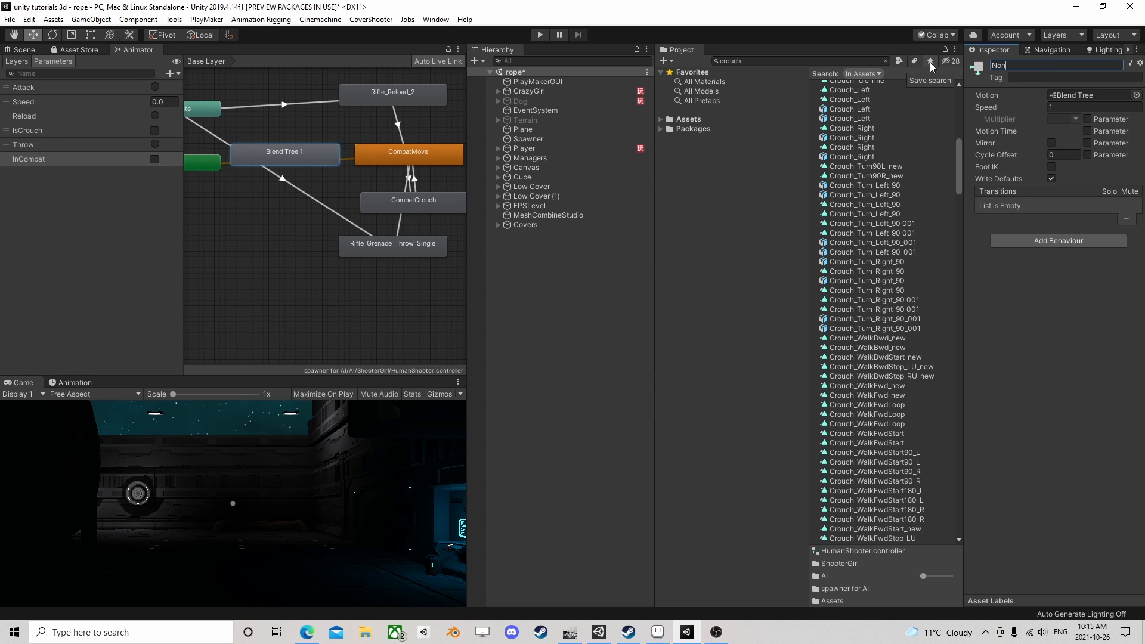
text(CombatMove)
key(Return)
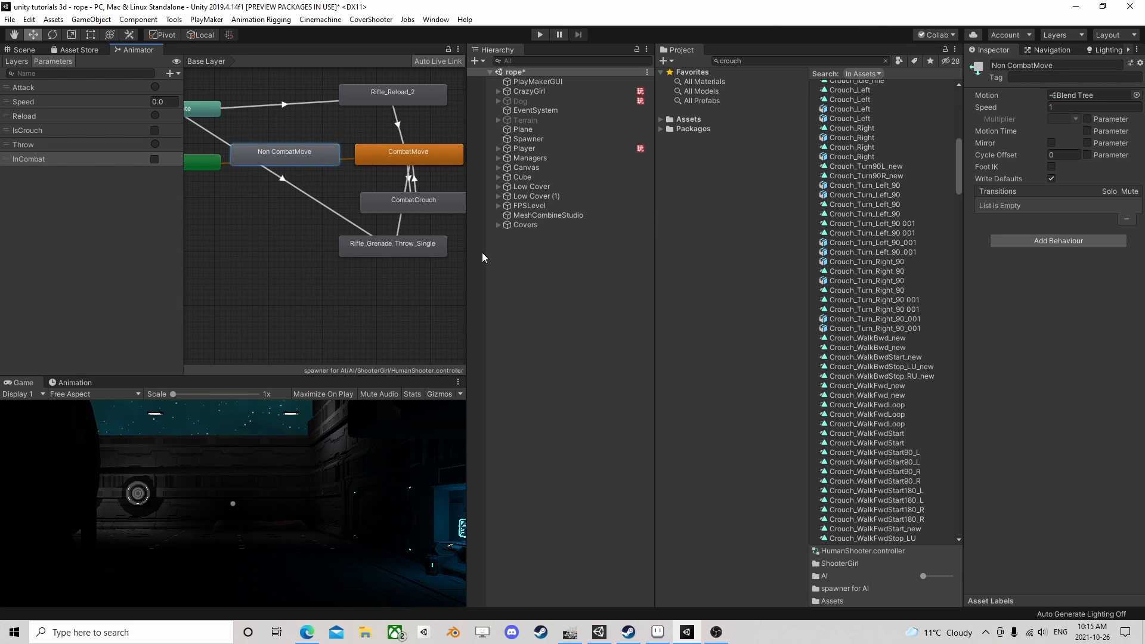
Create a transition from the Non CombatMove state to the CombatMove state
drag(468, 258, 610, 257)
scroll(411, 191, up, 2)
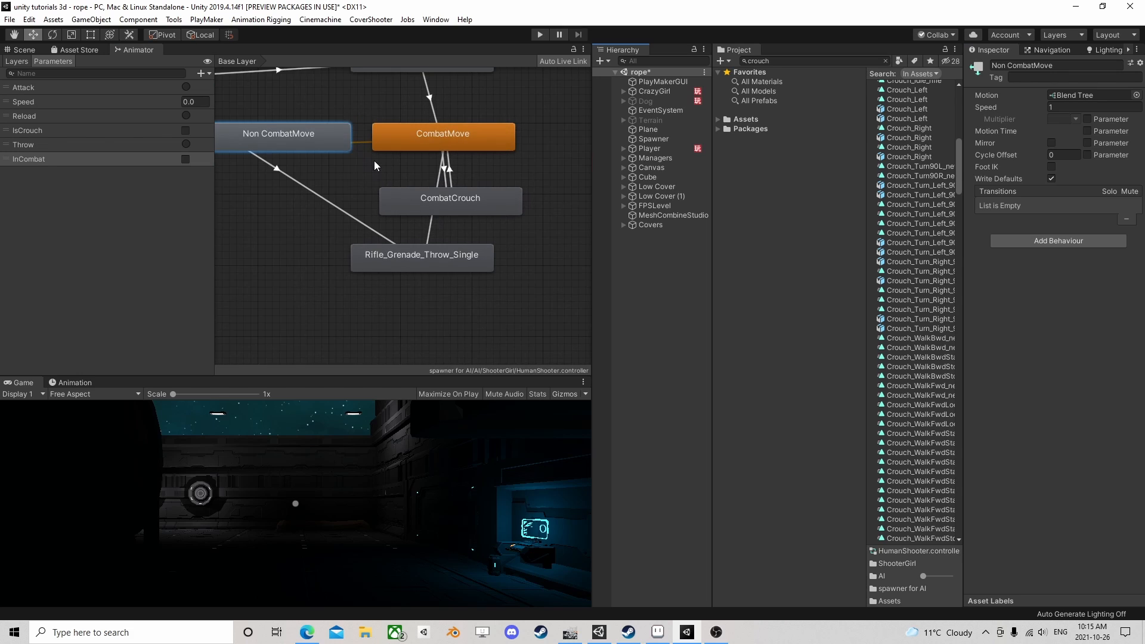
middle_drag(374, 160, 388, 206)
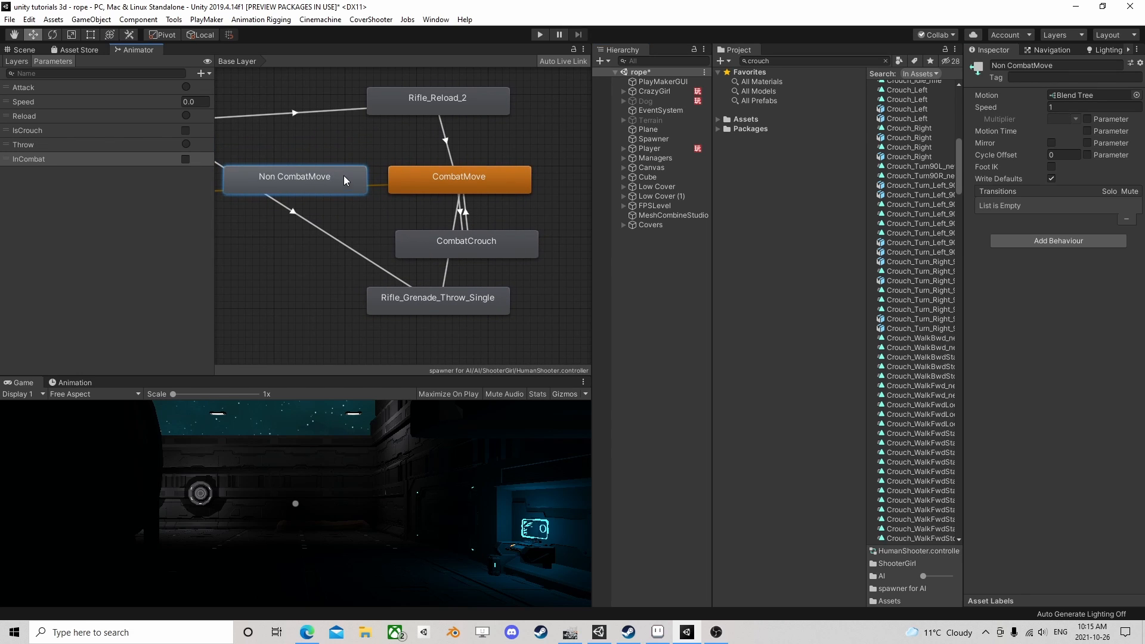
right_click(344, 176)
click(364, 189)
click(397, 182)
Set Non CombatMove as the layer default state and create a transition from CombatMove back to it
right_click(337, 180)
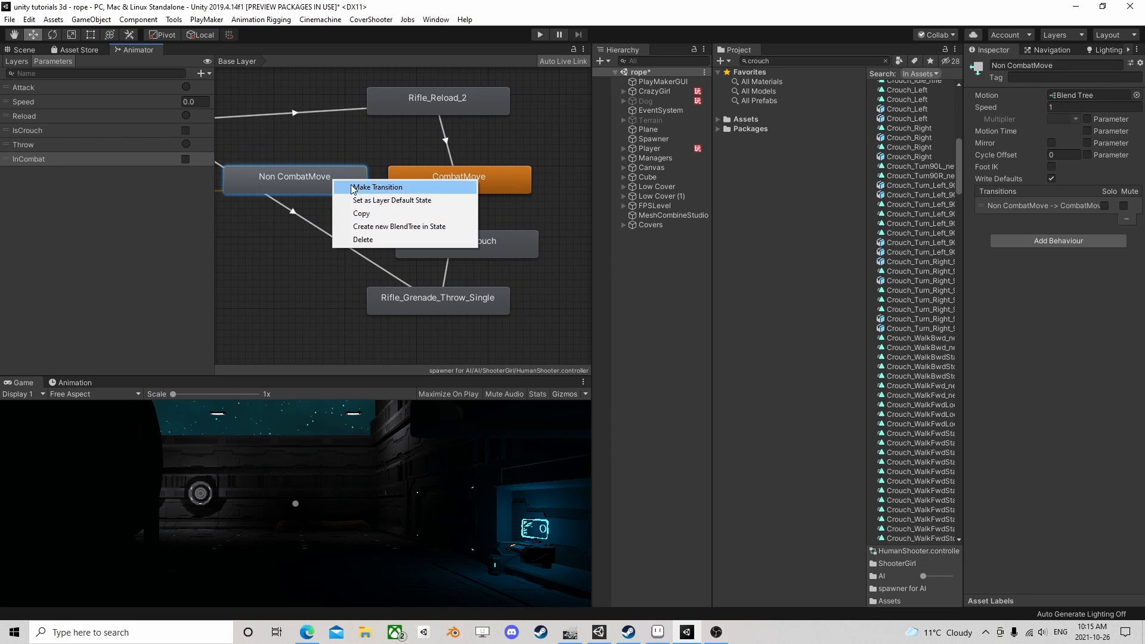
click(358, 201)
right_click(419, 185)
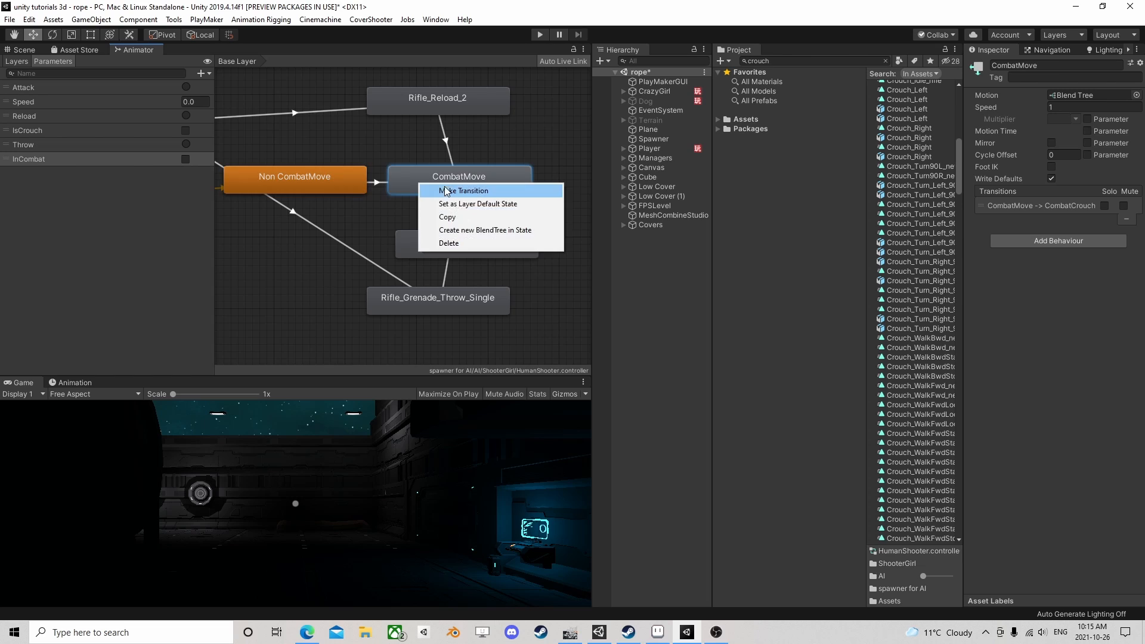
click(438, 190)
click(332, 186)
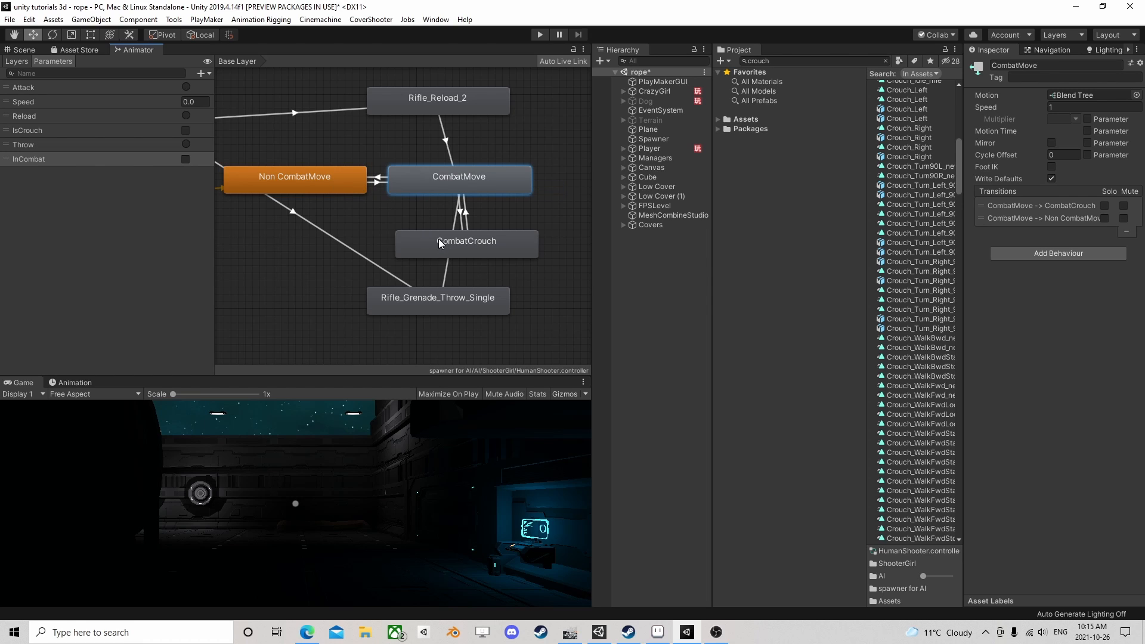
Turn off exit time on the CombatMove to Non CombatMove transition and add the condition InCombat false
click(375, 178)
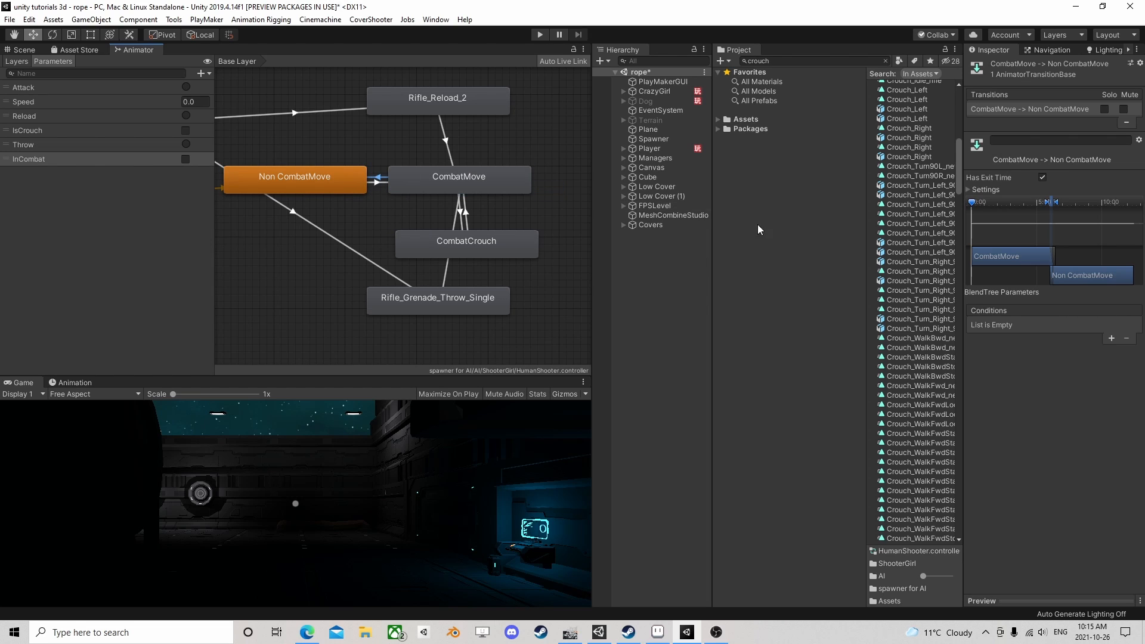
click(1043, 177)
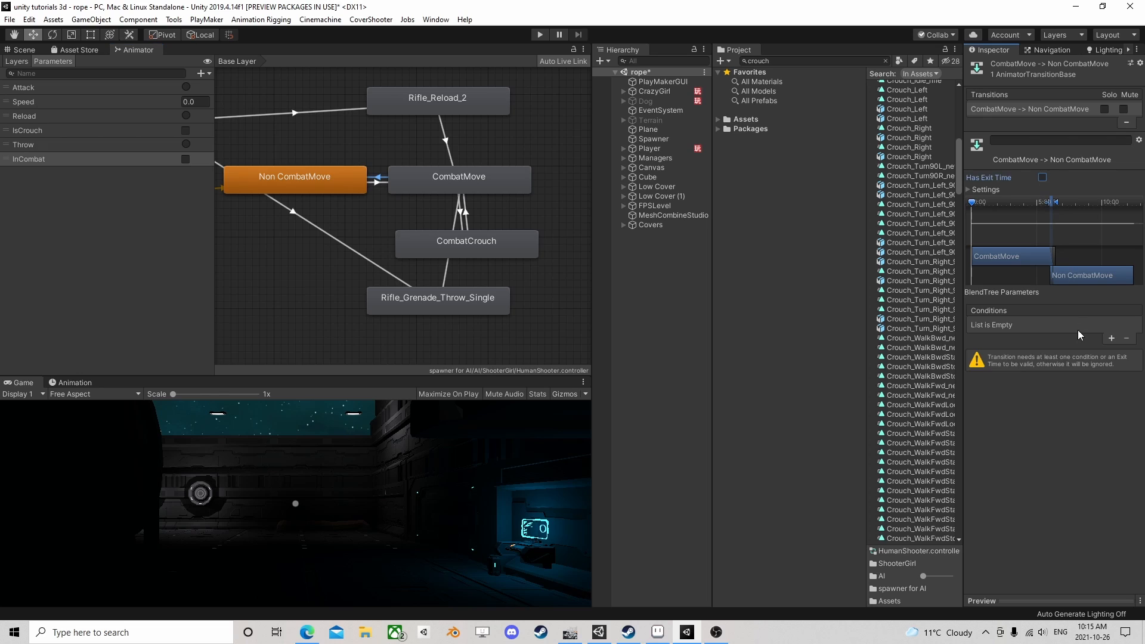
click(1113, 339)
click(1042, 324)
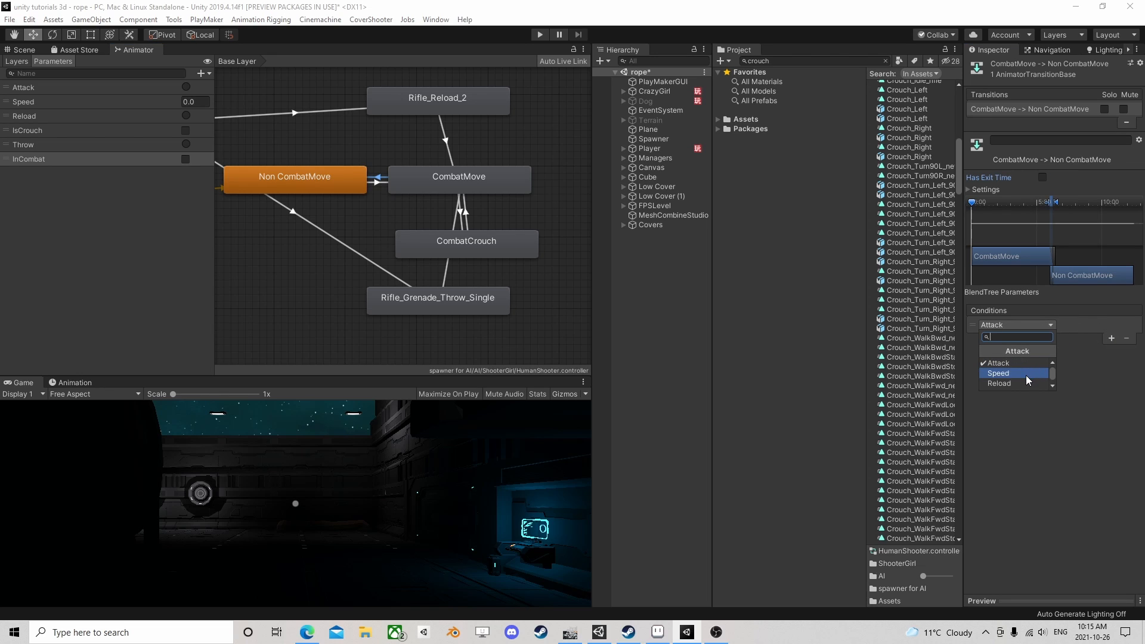
click(1009, 385)
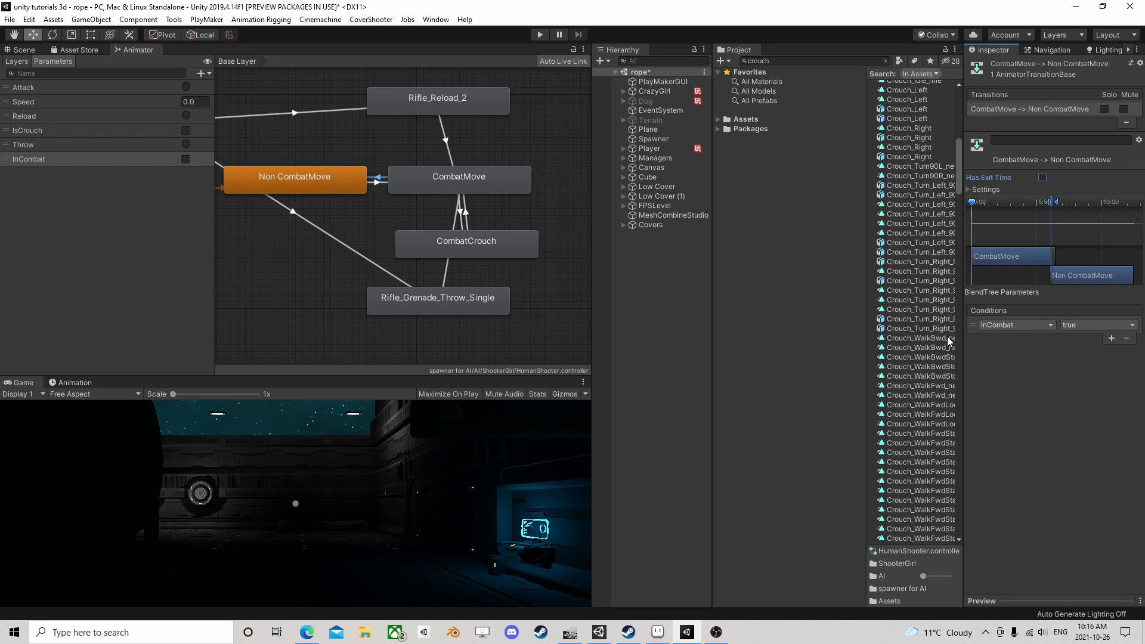
click(1097, 324)
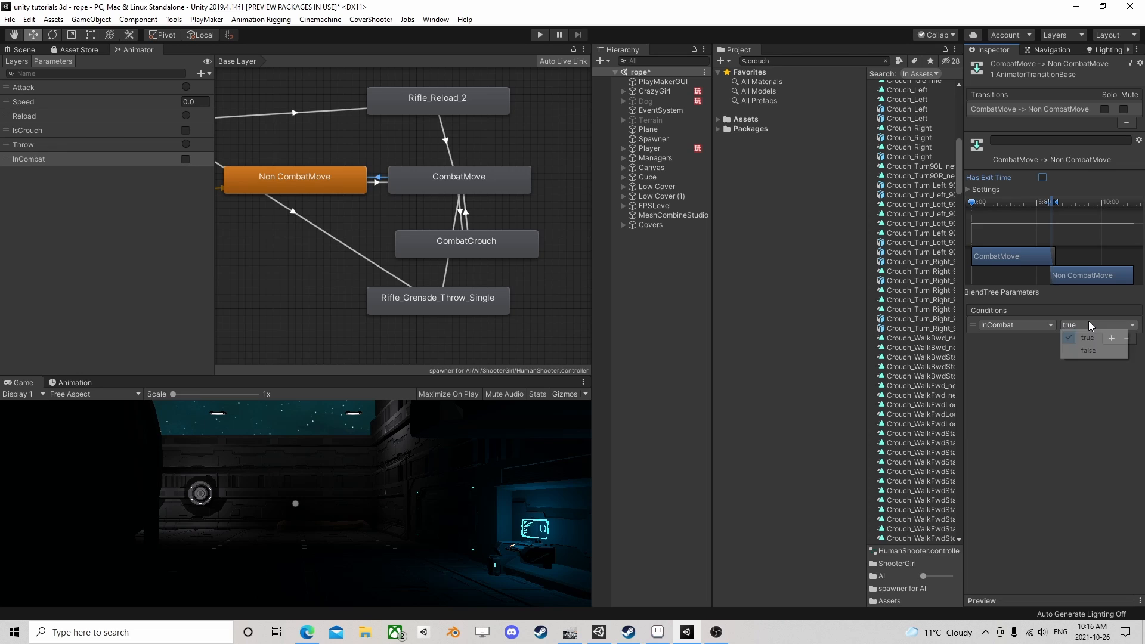
click(1074, 349)
Turn off exit time on the Non CombatMove to CombatMove transition and add the condition InCombat true
click(376, 182)
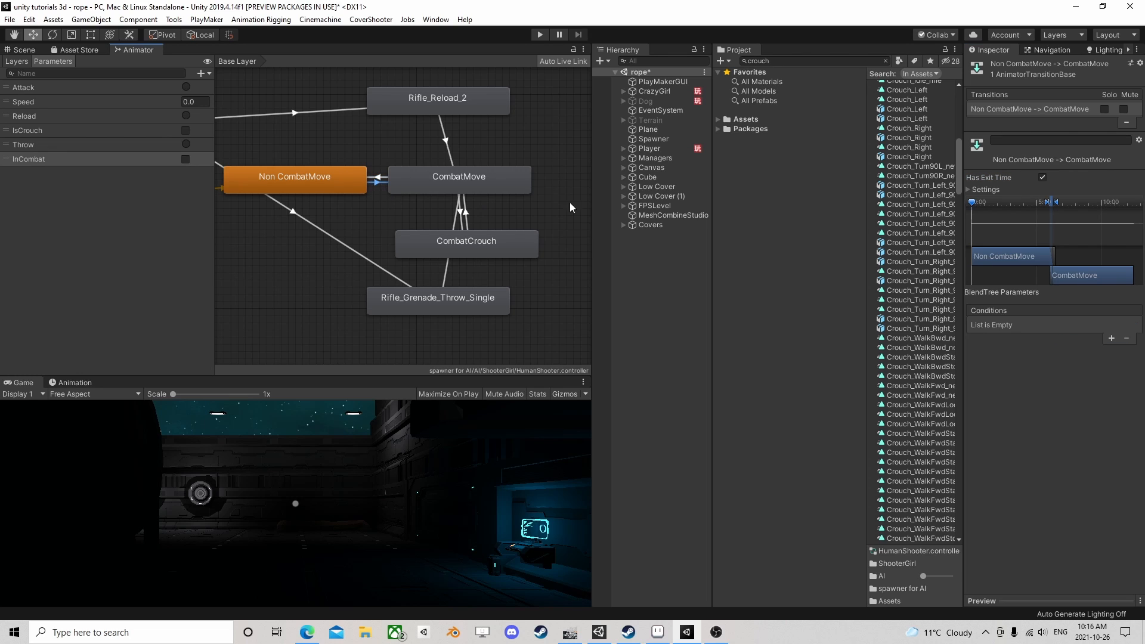
click(1043, 178)
click(1042, 178)
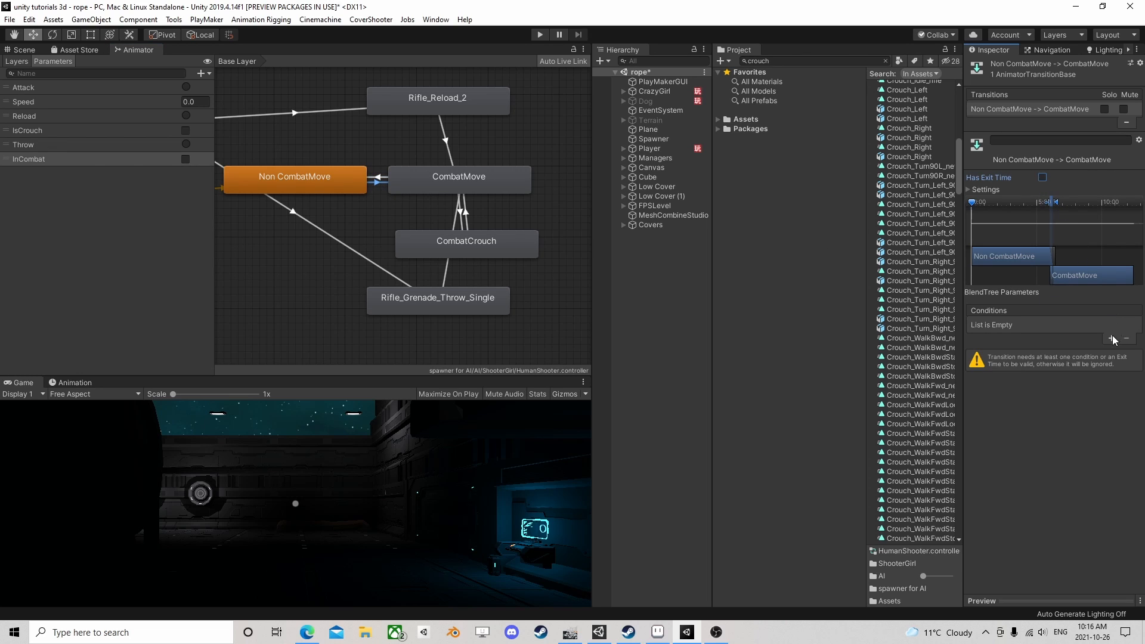
click(1111, 338)
click(1015, 325)
click(1018, 386)
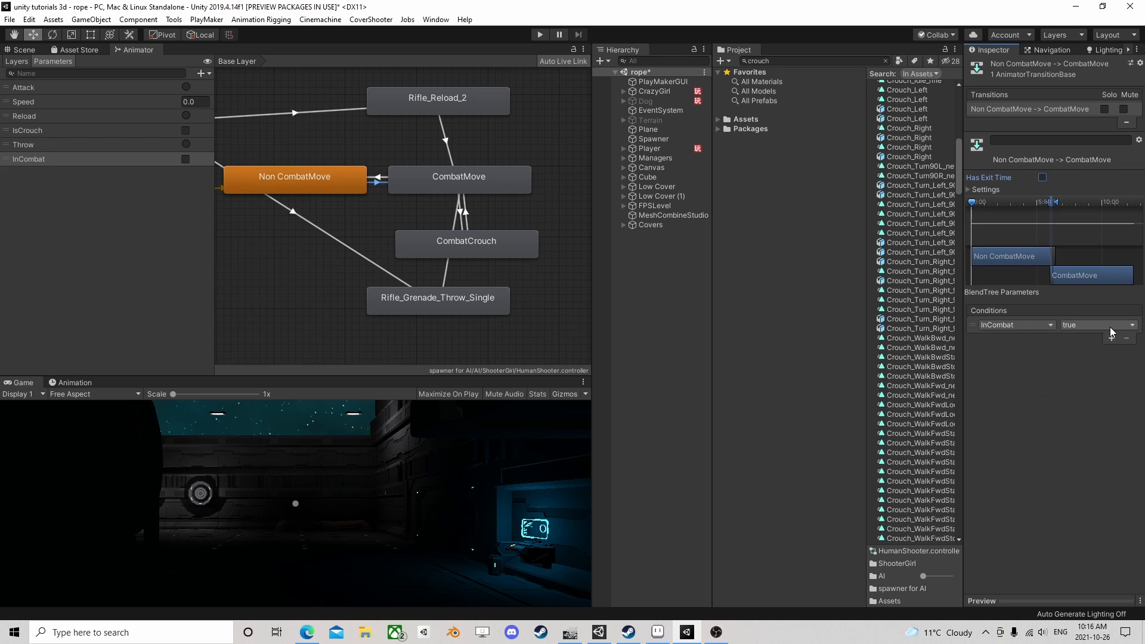
Open the Non CombatMove blend tree and locate its Rifle_Idle clip in the project, collapsing the PlayMaker folder and the RifleAnimsetPro model
double_click(338, 178)
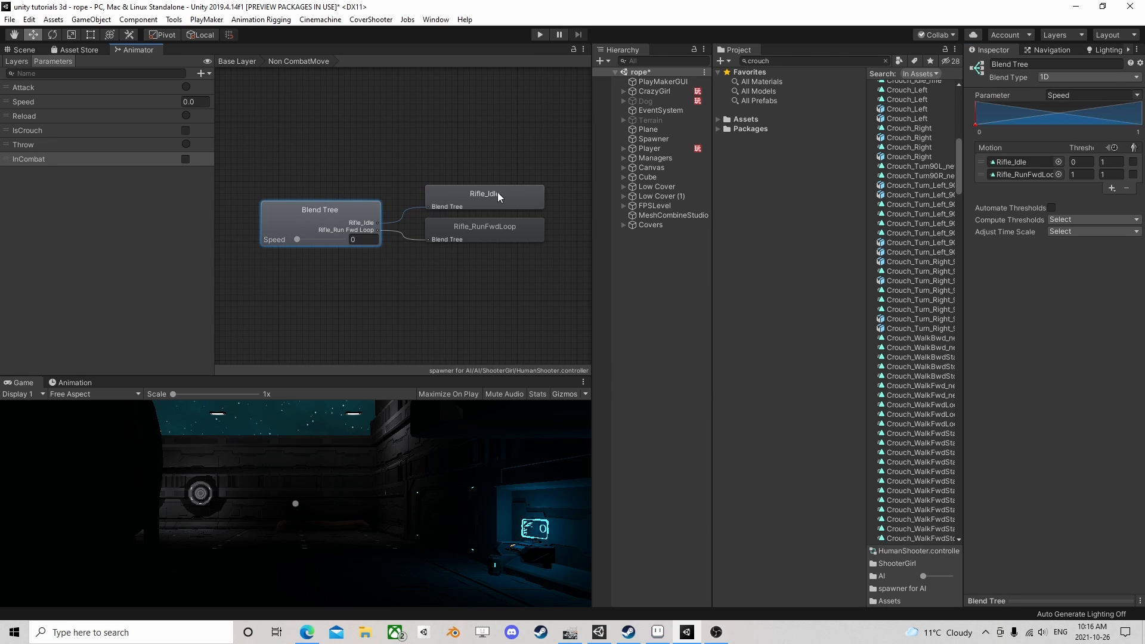
click(498, 192)
click(328, 224)
click(1021, 162)
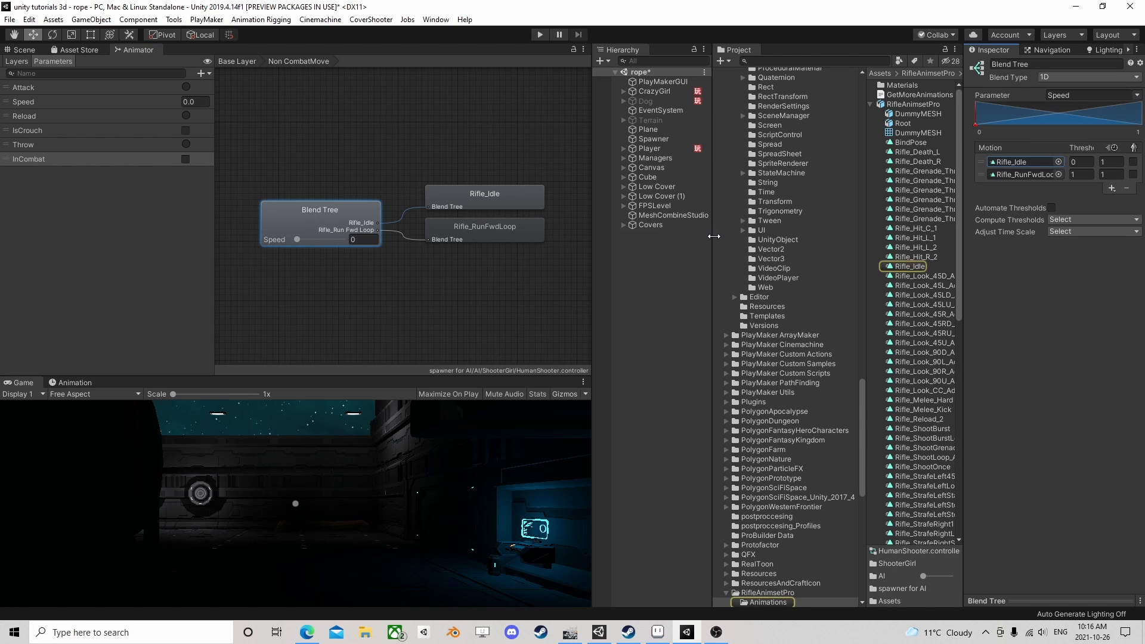
drag(714, 237, 597, 233)
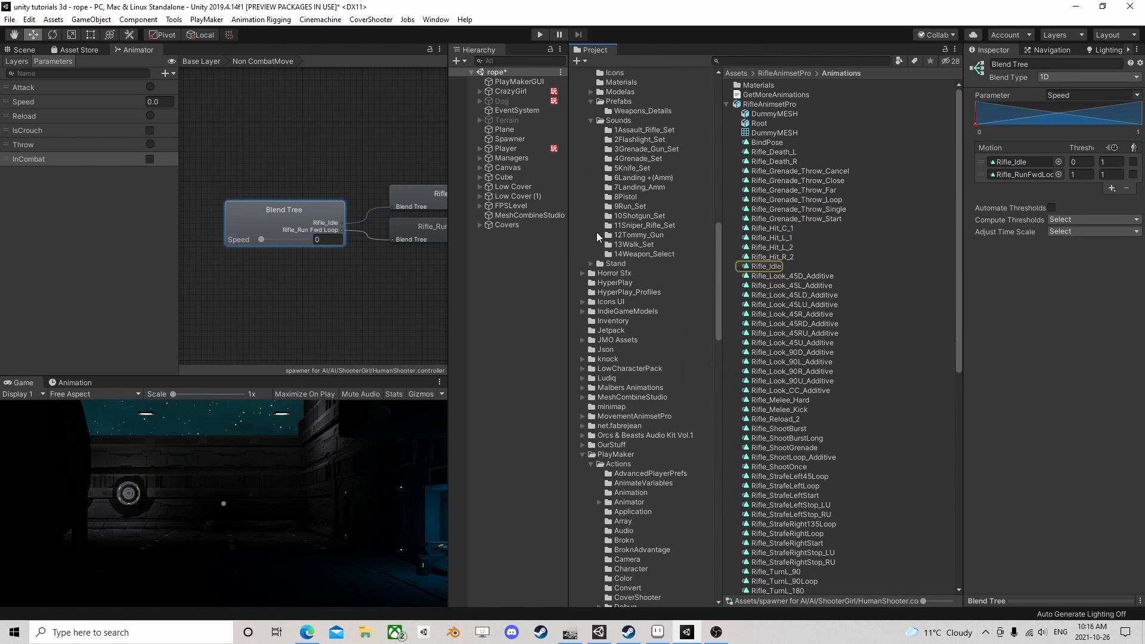
click(582, 454)
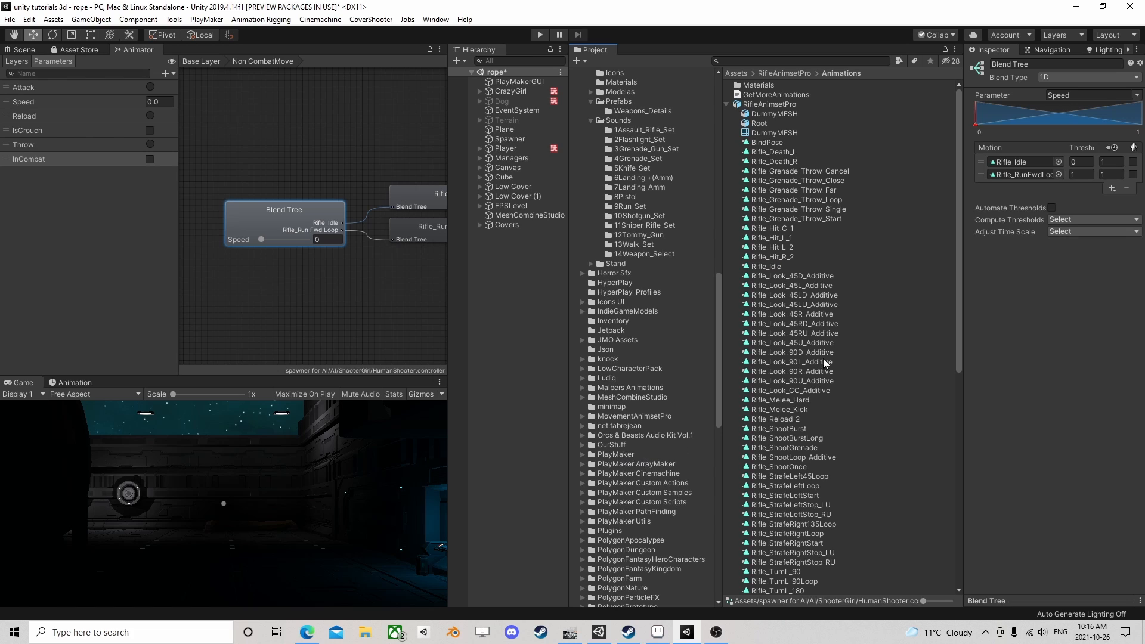
click(727, 104)
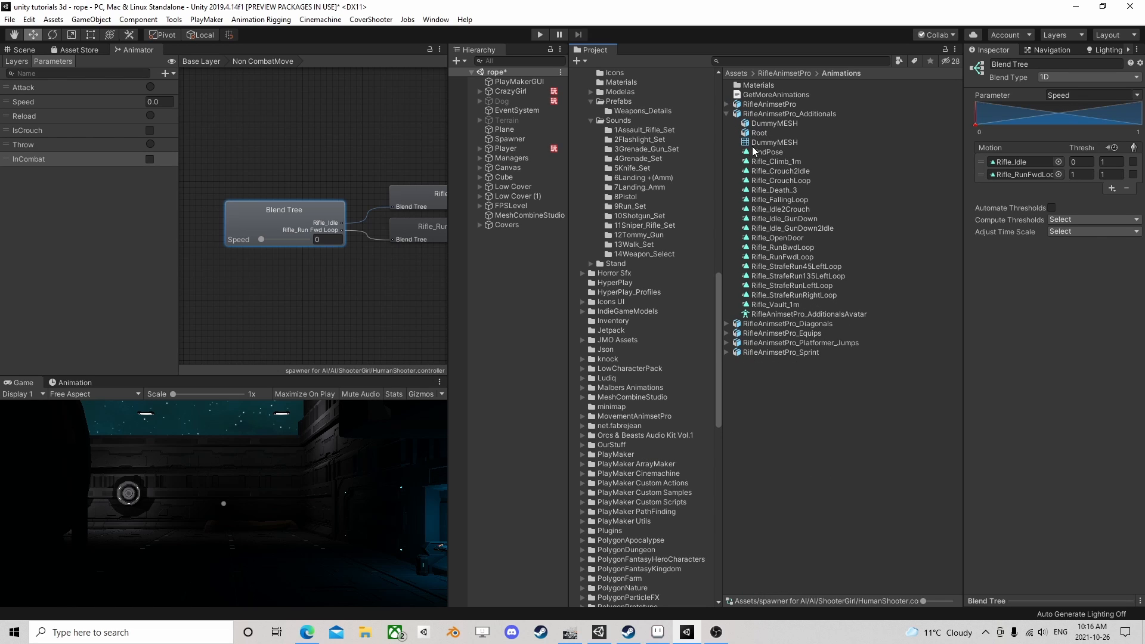
Preview the Rifle_Idle_GunDown clip and assign it as the blend tree's motion at threshold 0
click(796, 220)
click(1018, 601)
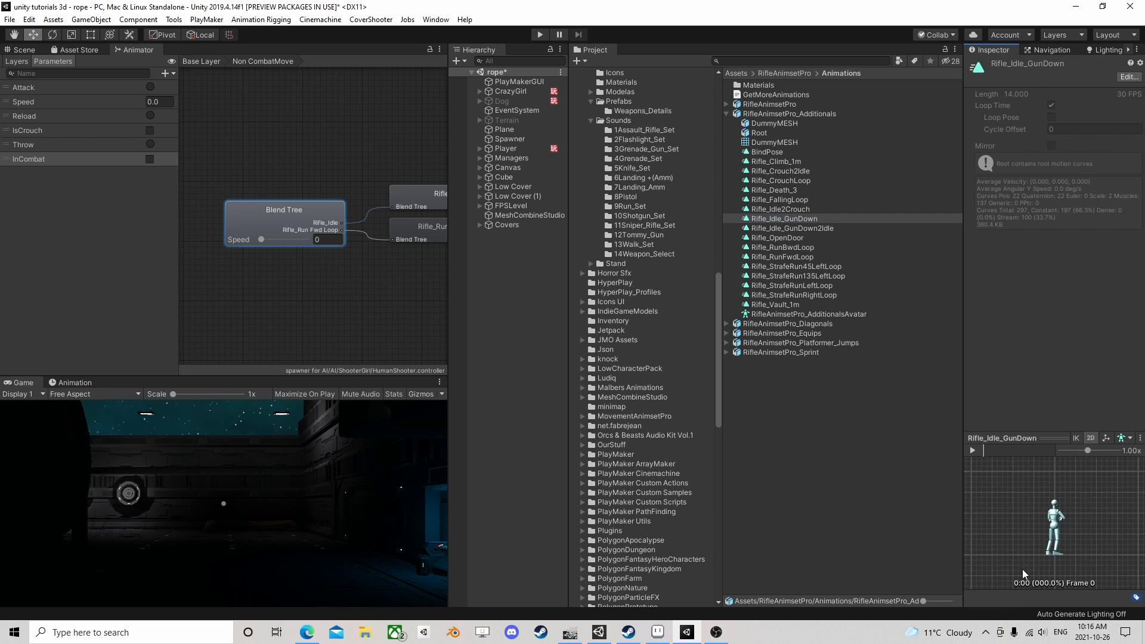
click(972, 450)
drag(1081, 522, 939, 512)
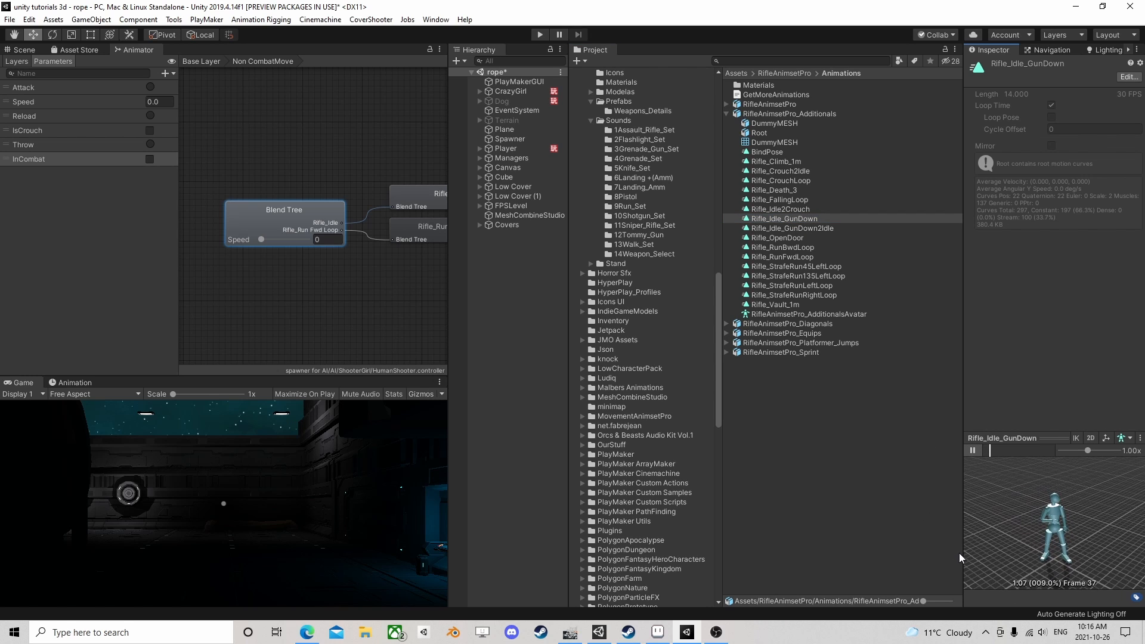
click(281, 232)
drag(775, 219, 1023, 161)
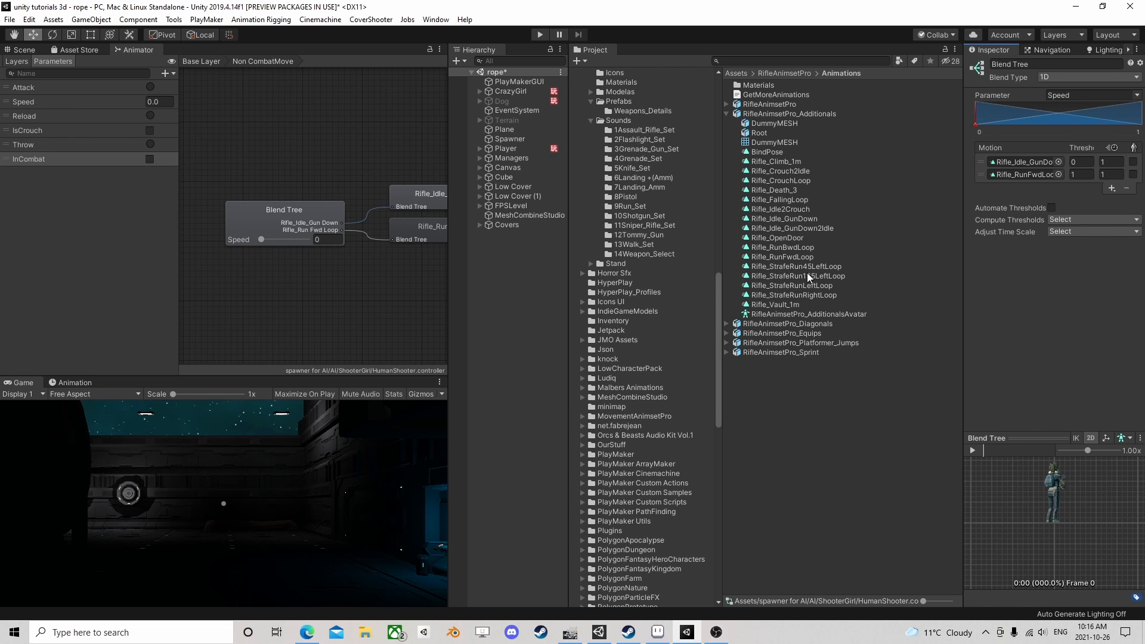
Preview the Rifle_RunFwdLoop clip, and collapse the Hands_Weapons_Animations_Pack folder while browsing the project folders
click(810, 258)
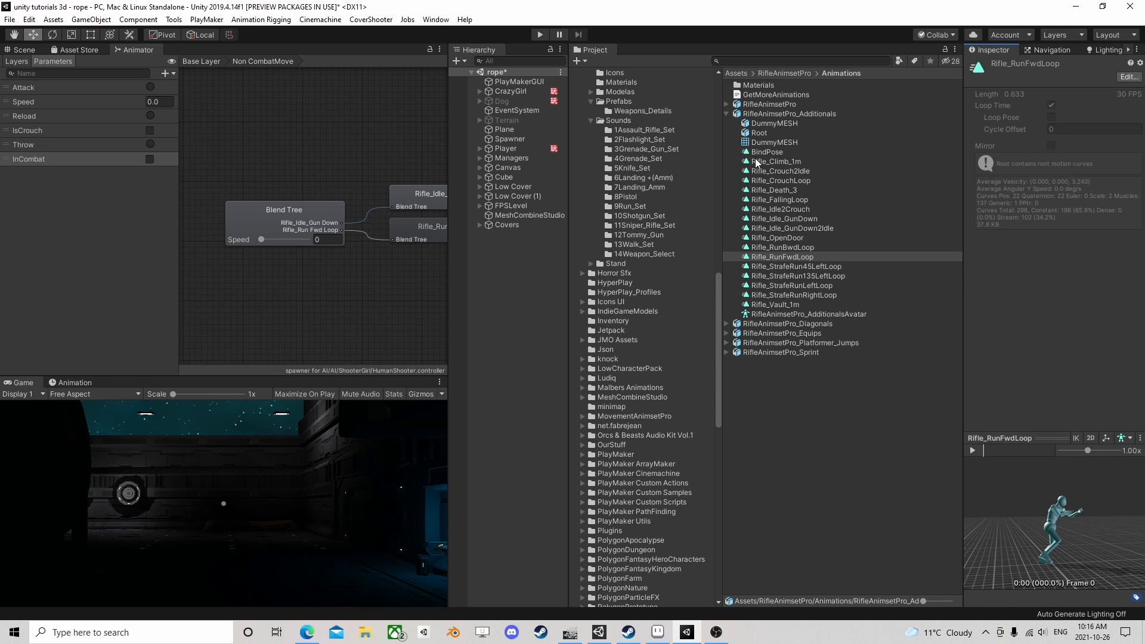
scroll(638, 287, up, 2)
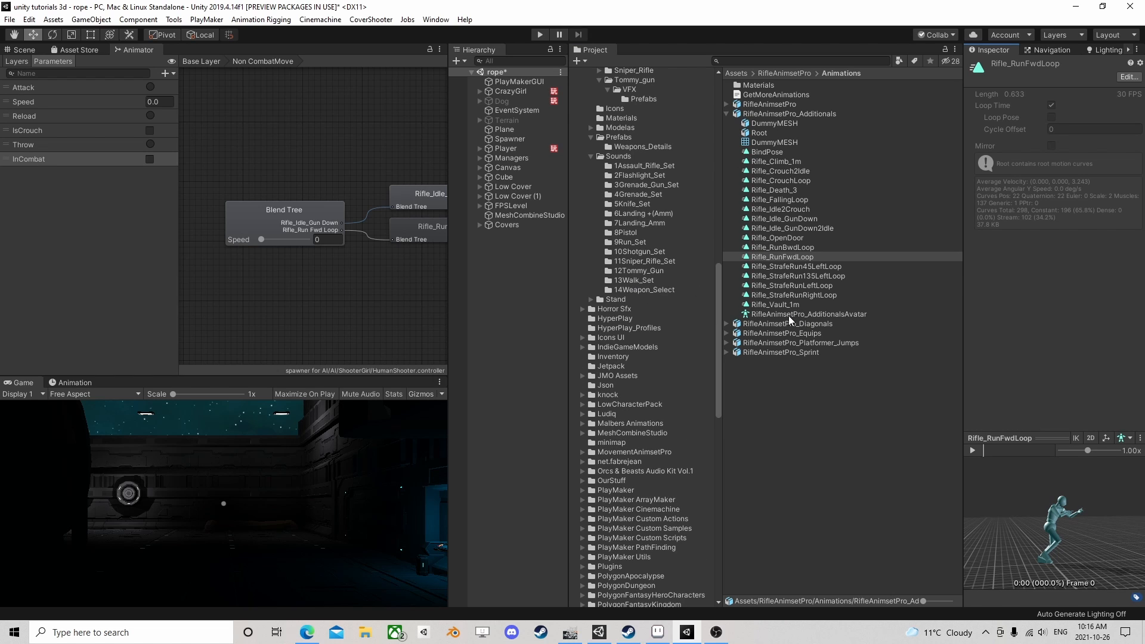
scroll(609, 197, up, 7)
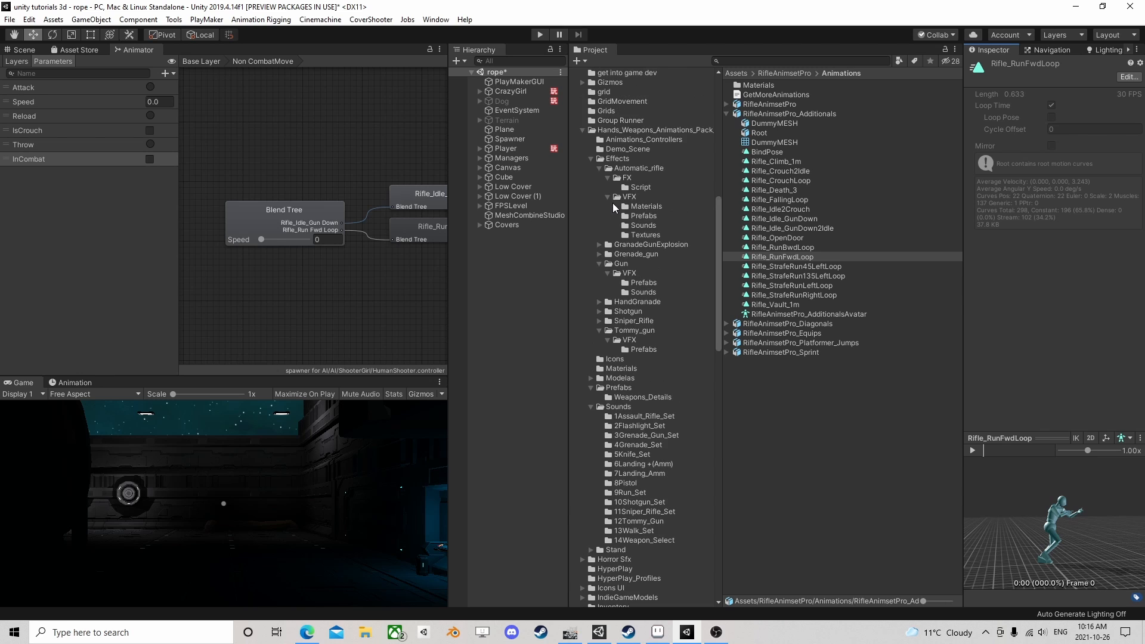
click(582, 130)
scroll(599, 170, up, 5)
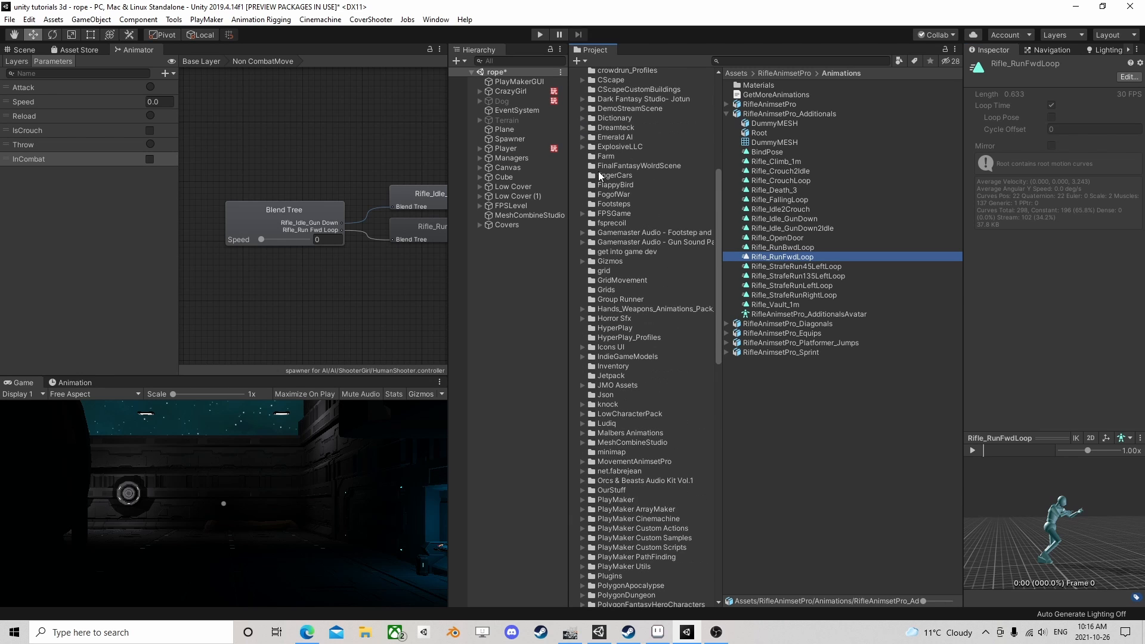
scroll(592, 191, down, 6)
scroll(592, 200, down, 7)
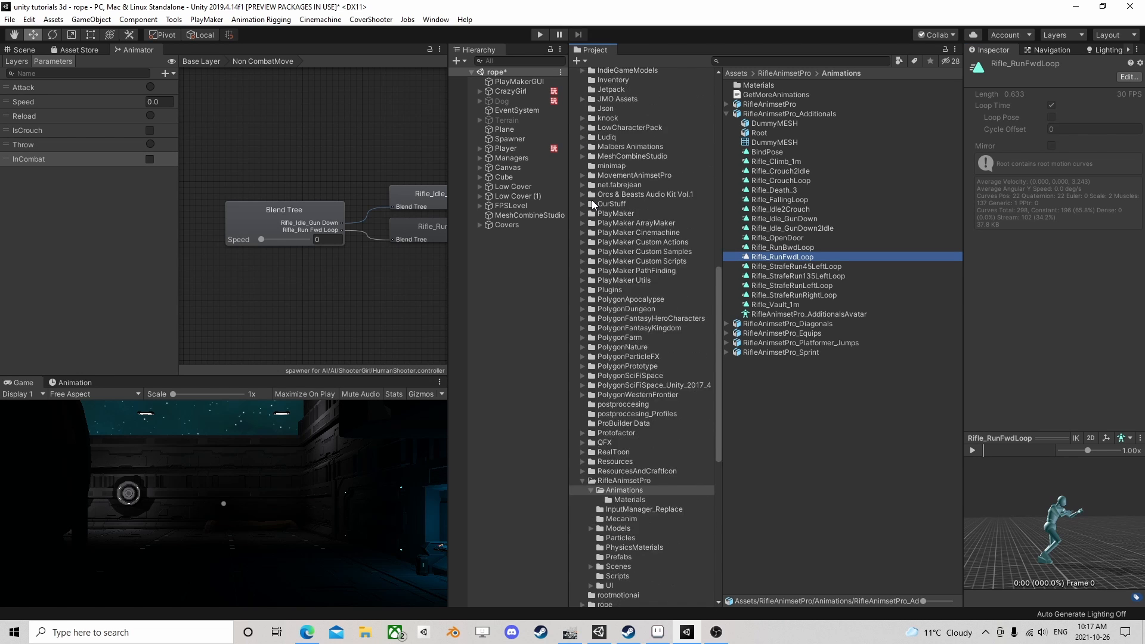
Expand the RifleAnimsetPro, Sprint, Diagonals and Additionals models in the RifleAnimsetPro animations to list their clips
click(727, 112)
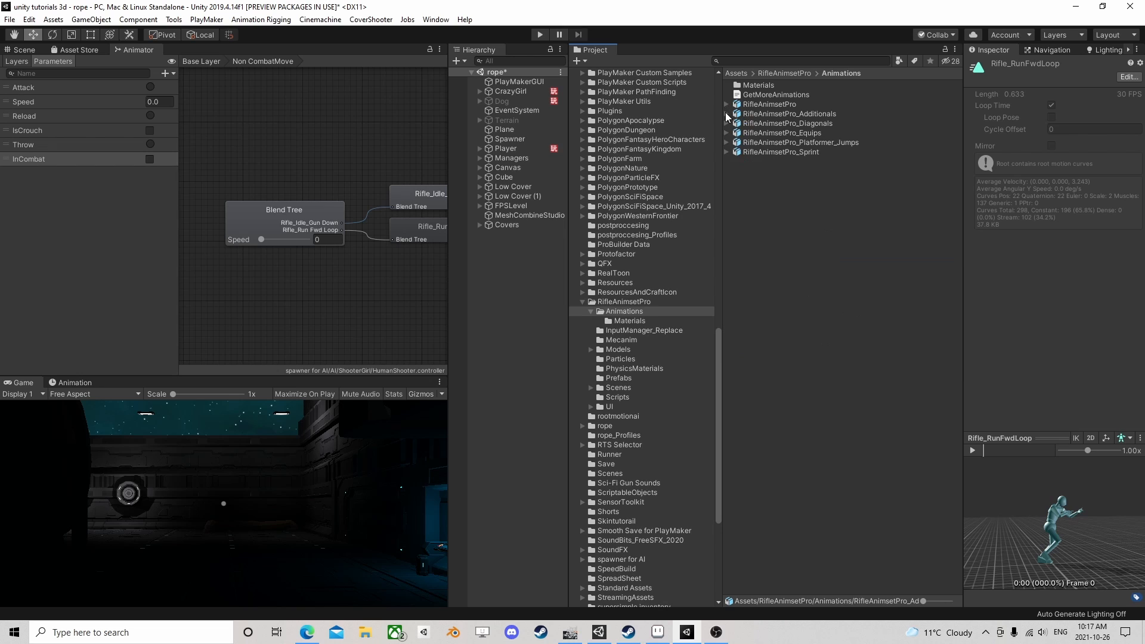
click(726, 104)
scroll(787, 217, down, 5)
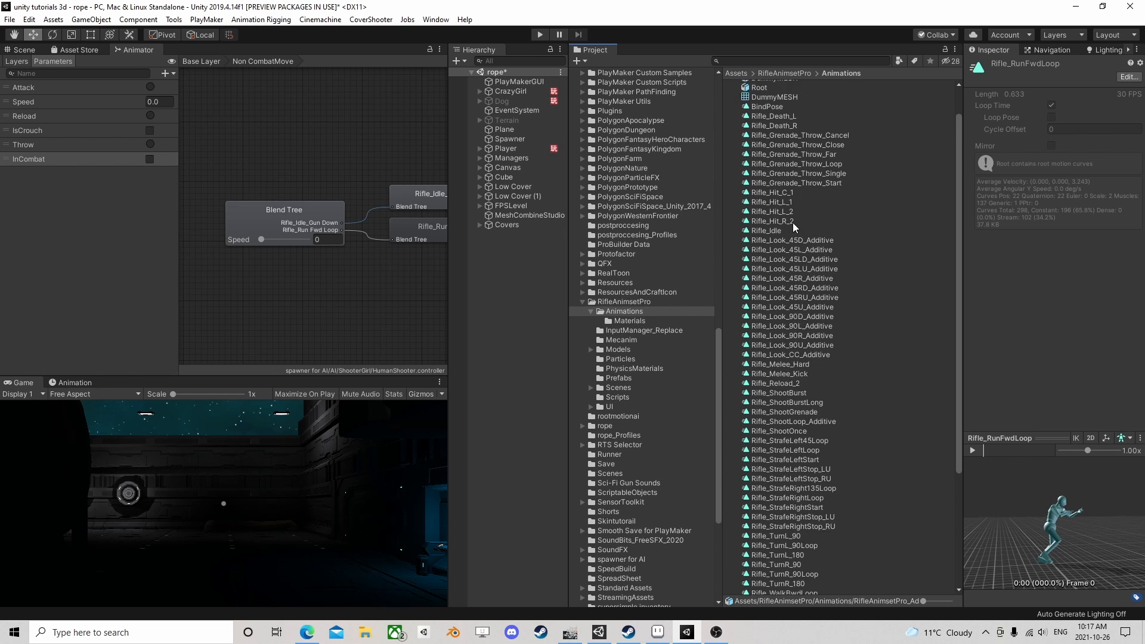
scroll(800, 281, down, 1)
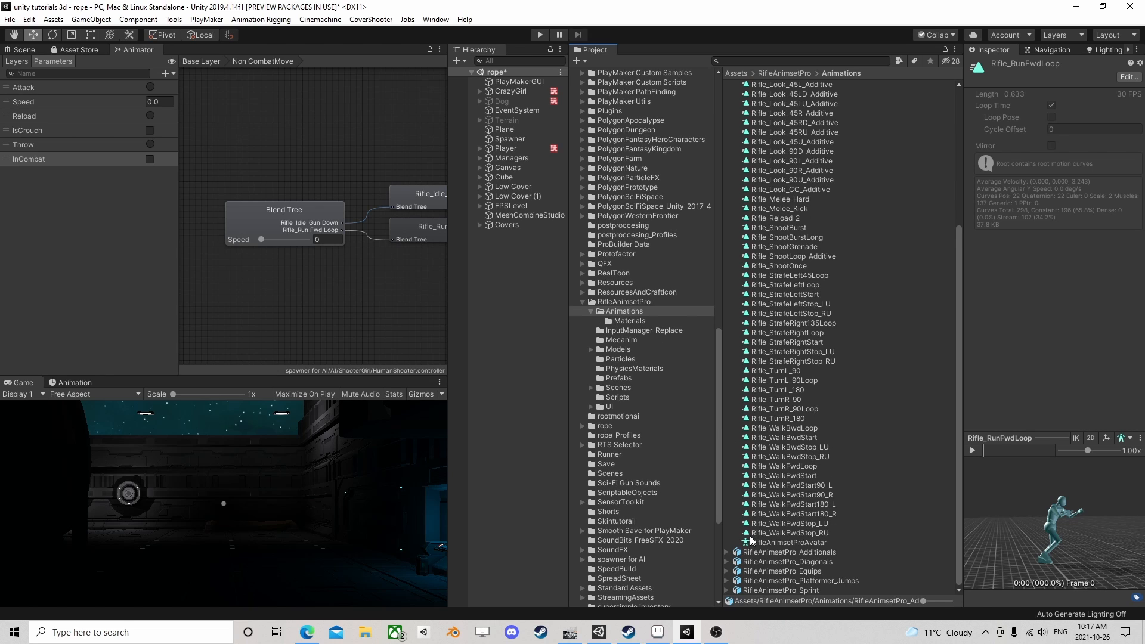
click(726, 591)
click(726, 562)
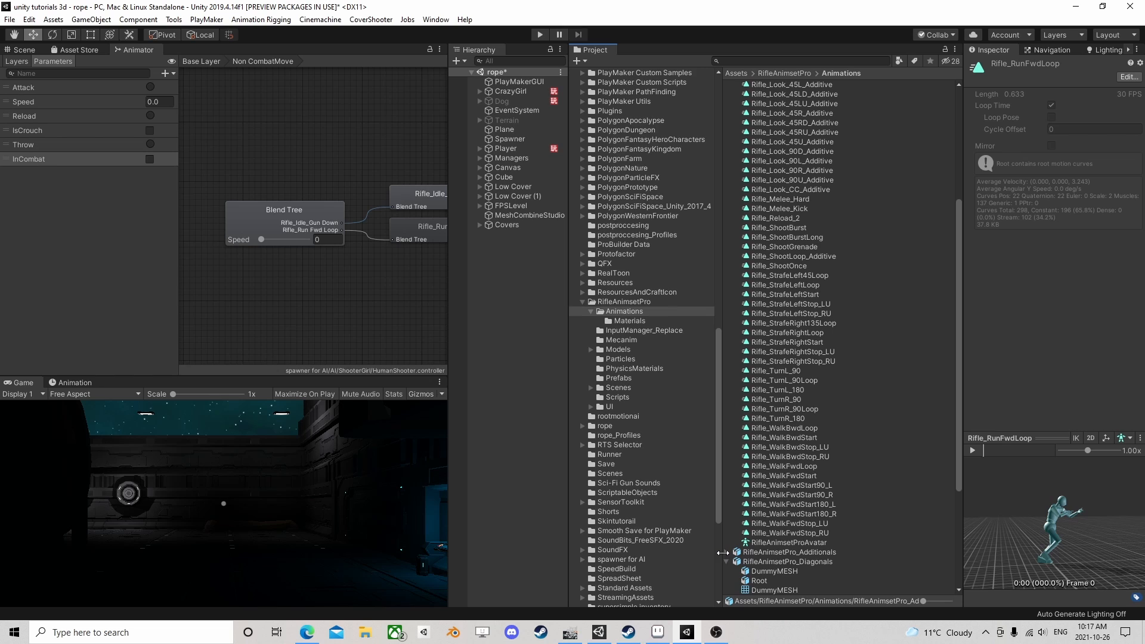
click(726, 553)
scroll(775, 471, down, 8)
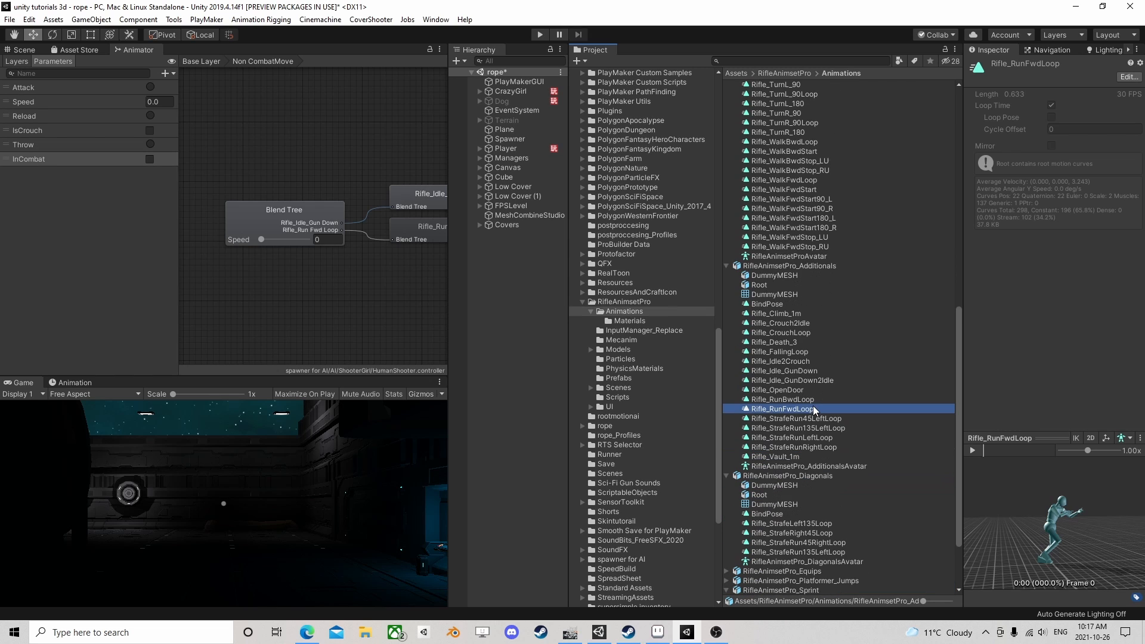
Check the RifleAnimsetPro_Additionals clips from Rifle_Crouch2Idle to Rifle_RunFwdLoop for a gun-down movement, playing the Rifle_OpenDoor preview
click(775, 342)
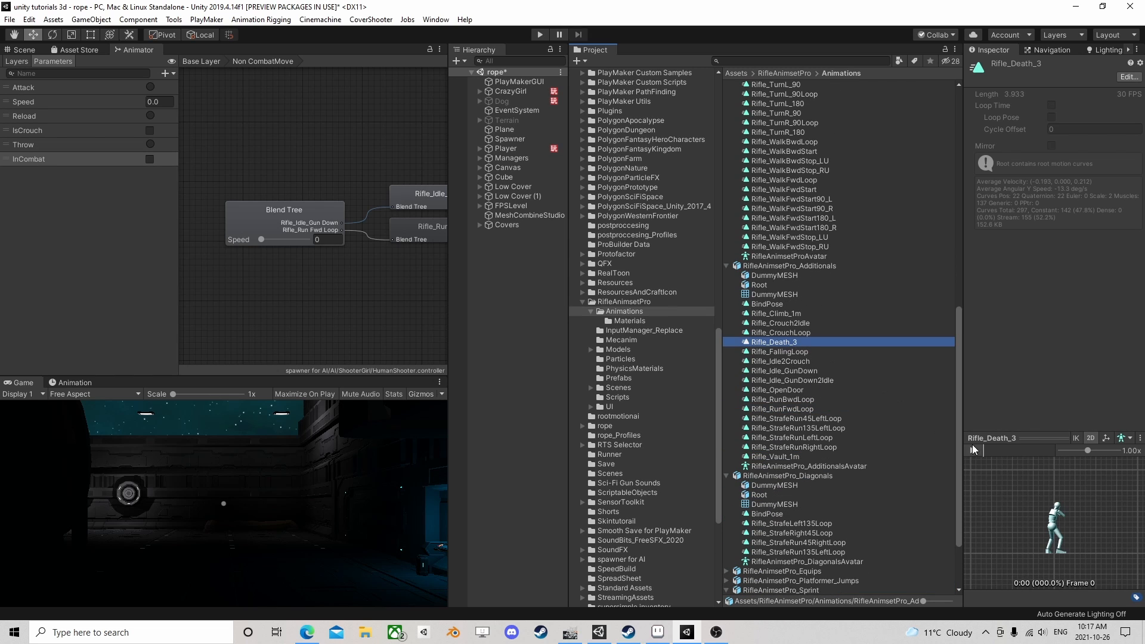
click(800, 332)
click(799, 324)
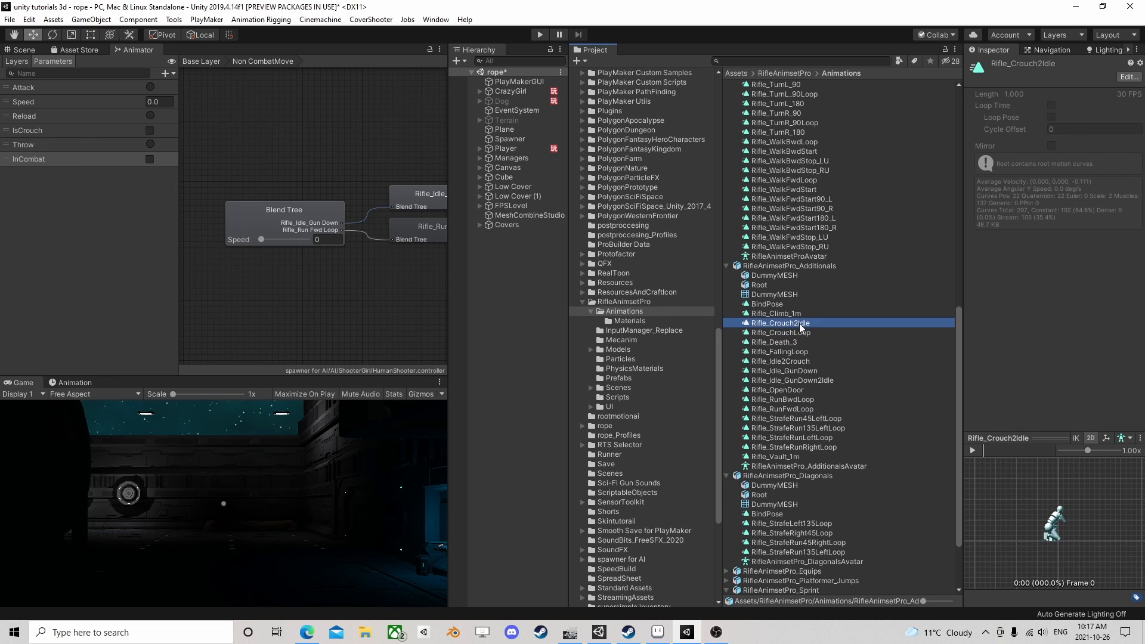
click(776, 363)
click(781, 370)
click(781, 379)
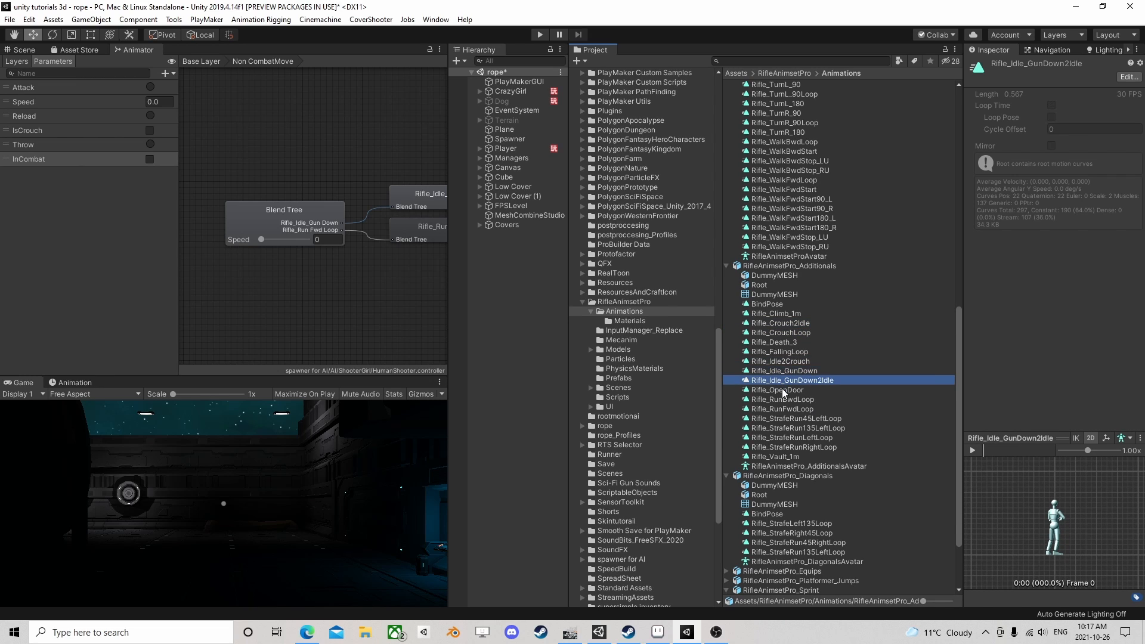
click(781, 390)
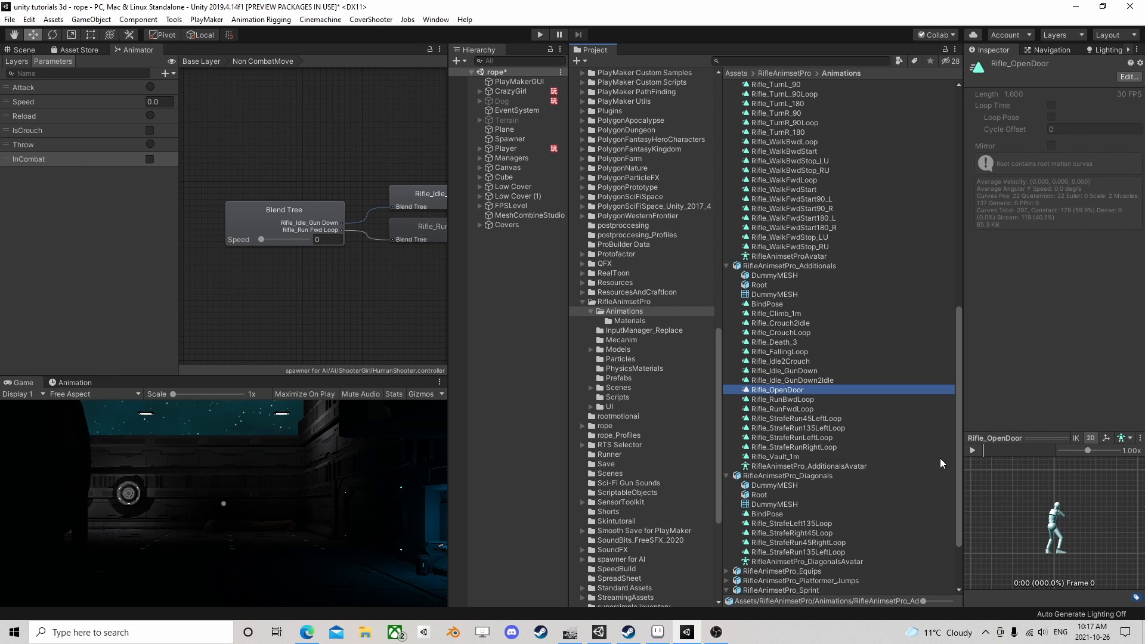
click(972, 450)
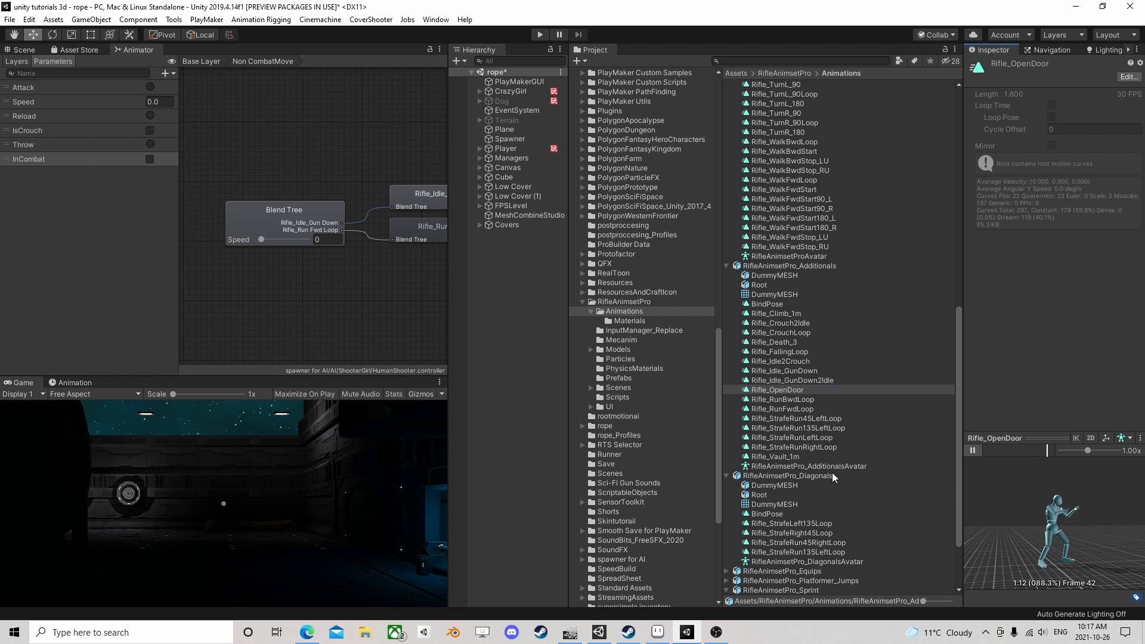
click(785, 409)
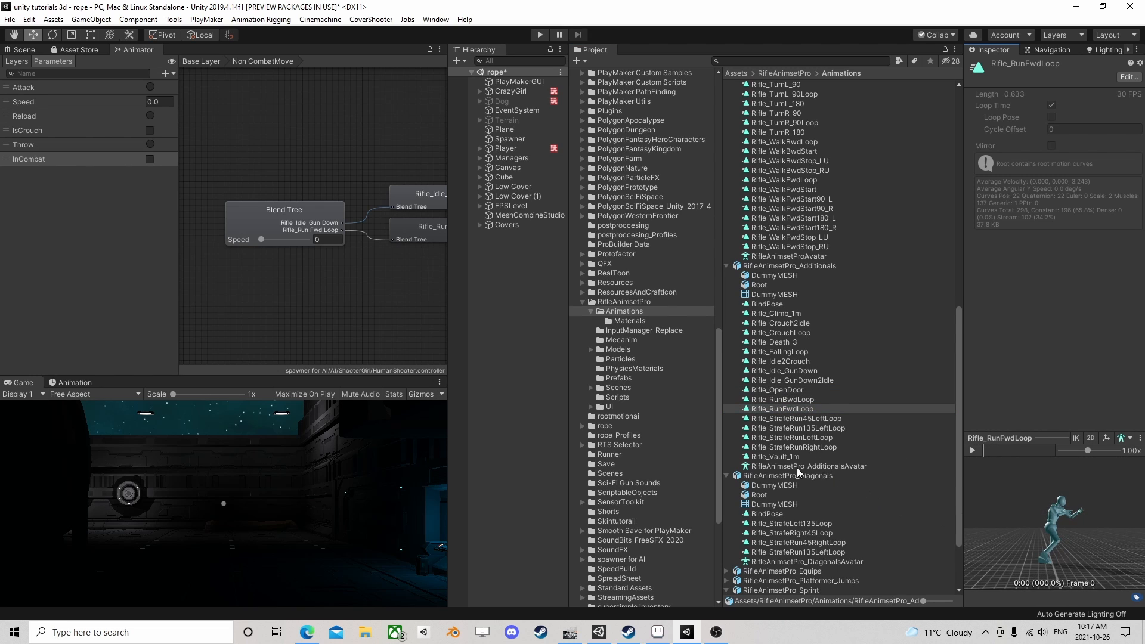
Check the previews of the strafe clips in RifleAnimsetPro_Diagonals
scroll(787, 466, down, 3)
click(779, 438)
click(781, 449)
click(782, 458)
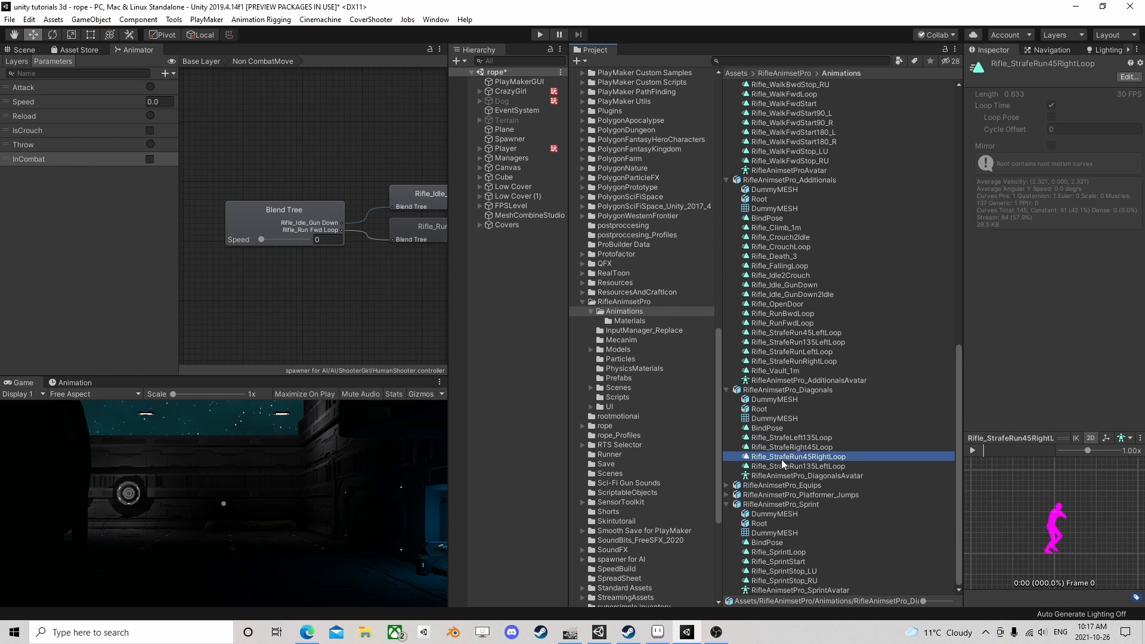
click(781, 467)
click(781, 475)
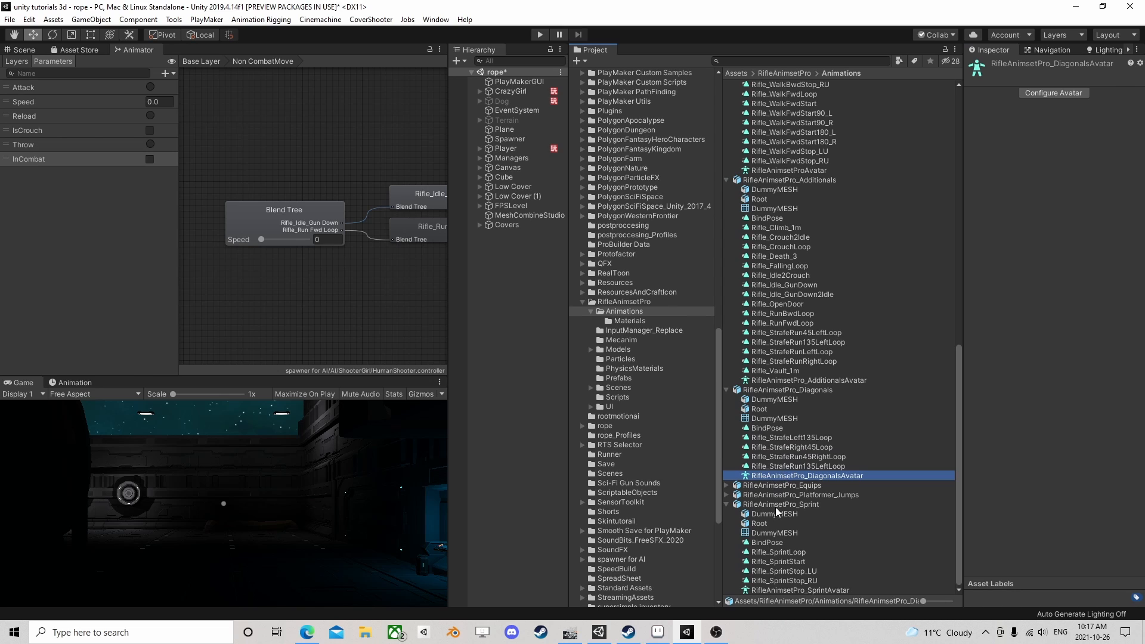
Expand RifleAnimsetPro_Equips, check its EquipRifle and HolsterRifle clips, and collapse the model again
click(728, 485)
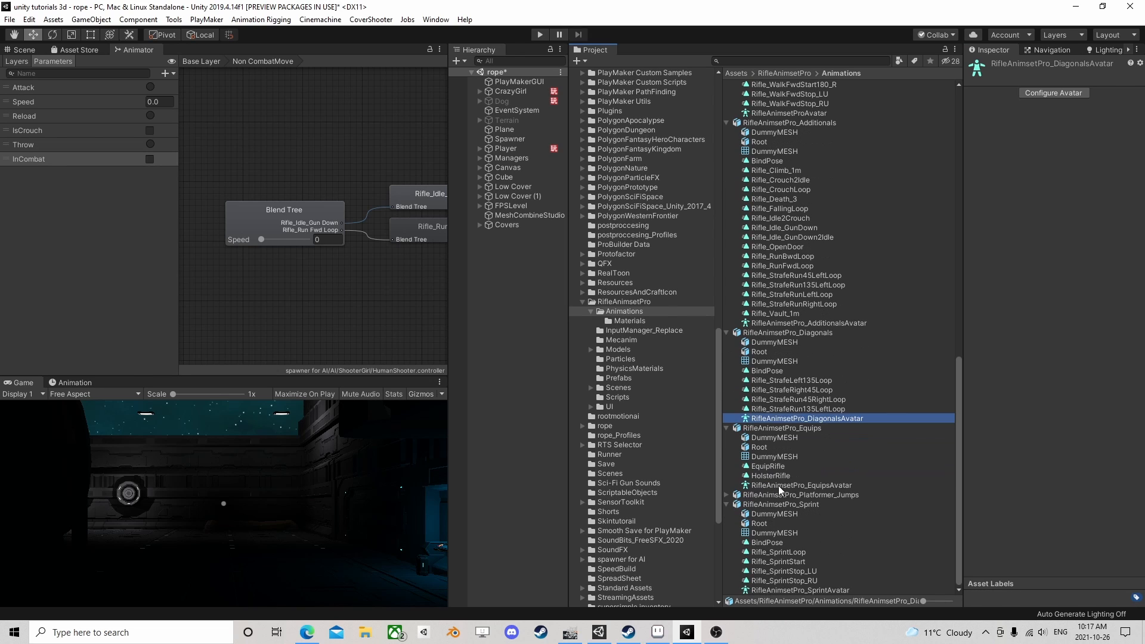
click(775, 467)
click(774, 477)
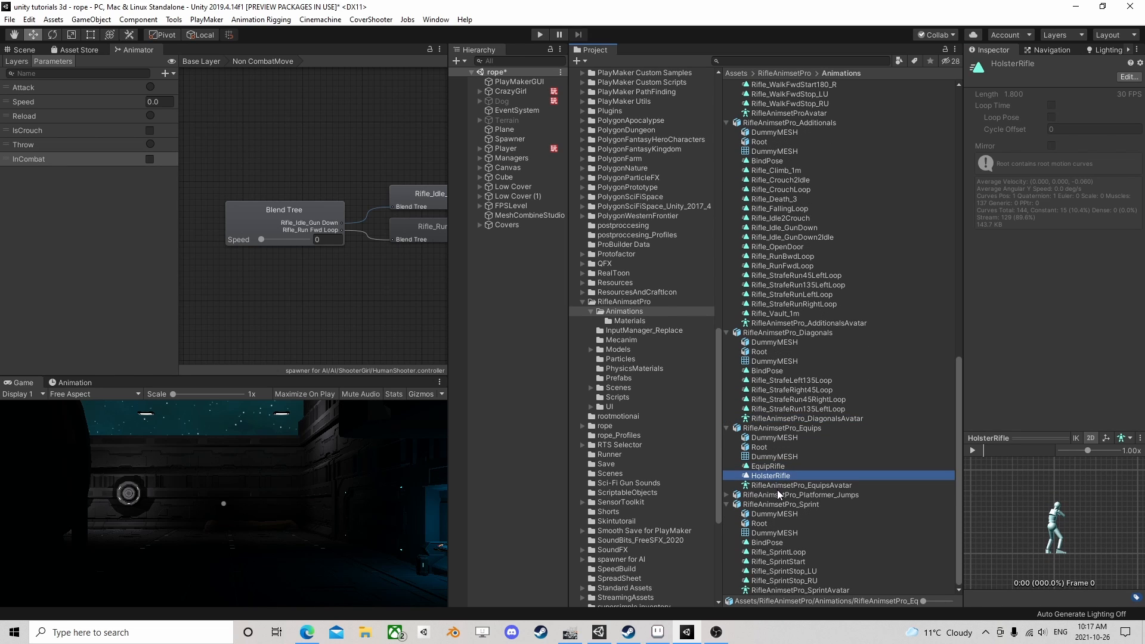
click(775, 486)
click(726, 428)
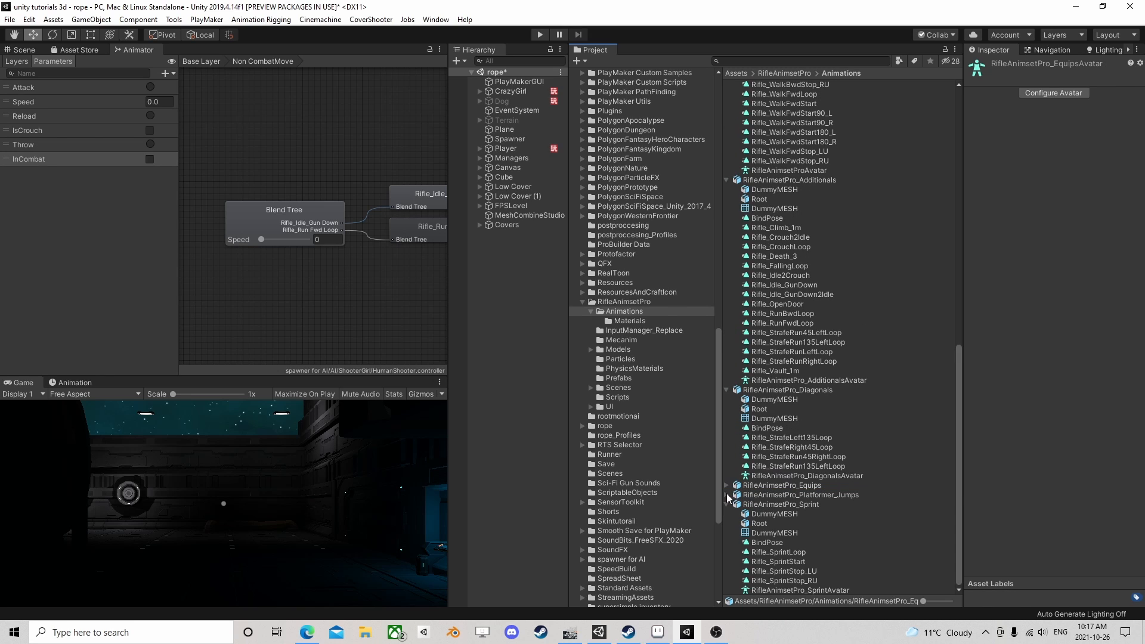
Play the Rifle_SprintLoop clip's preview and view the running character from the side
click(775, 552)
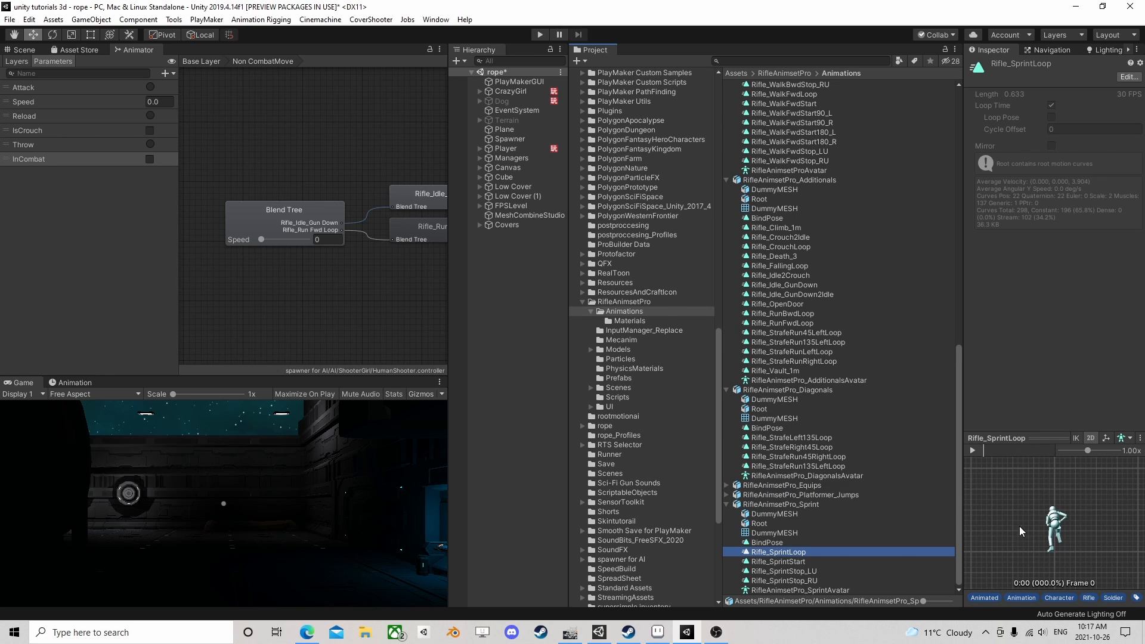
click(972, 451)
right_drag(1064, 521, 970, 518)
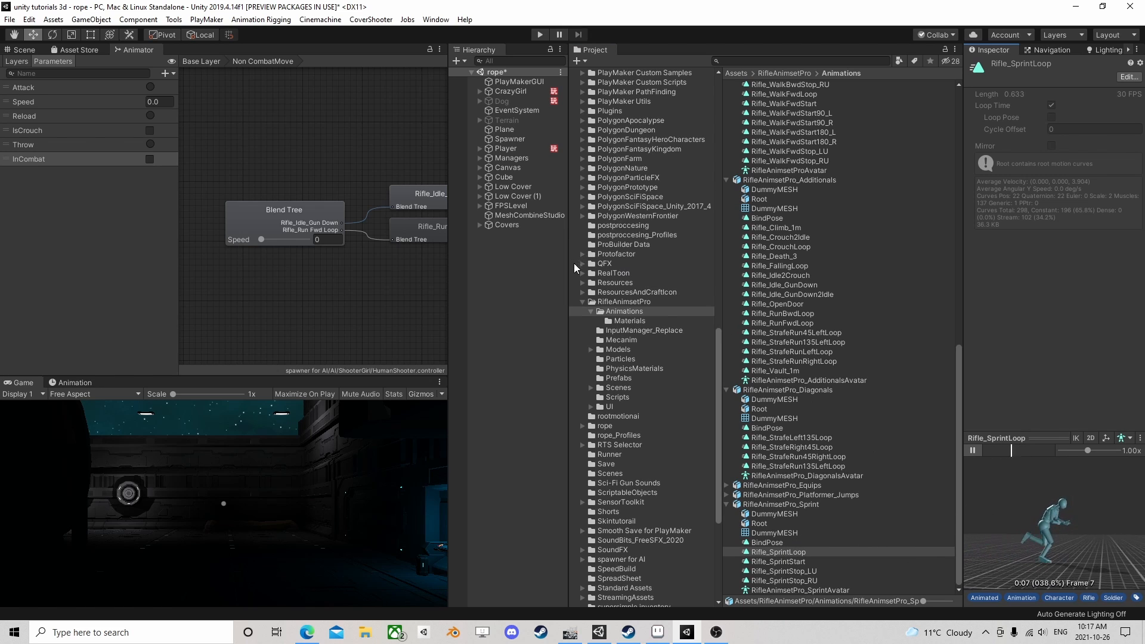
Collapse the RifleAnimsetPro folder and open the Animations folder of MovementAnimsetPro
click(582, 302)
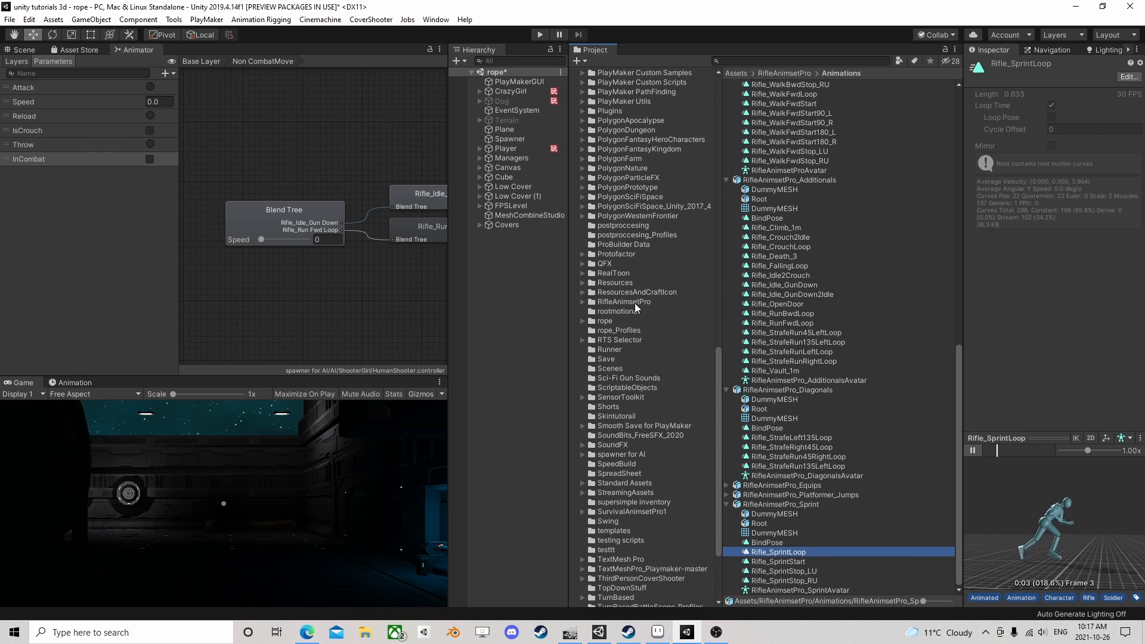
scroll(803, 341, up, 5)
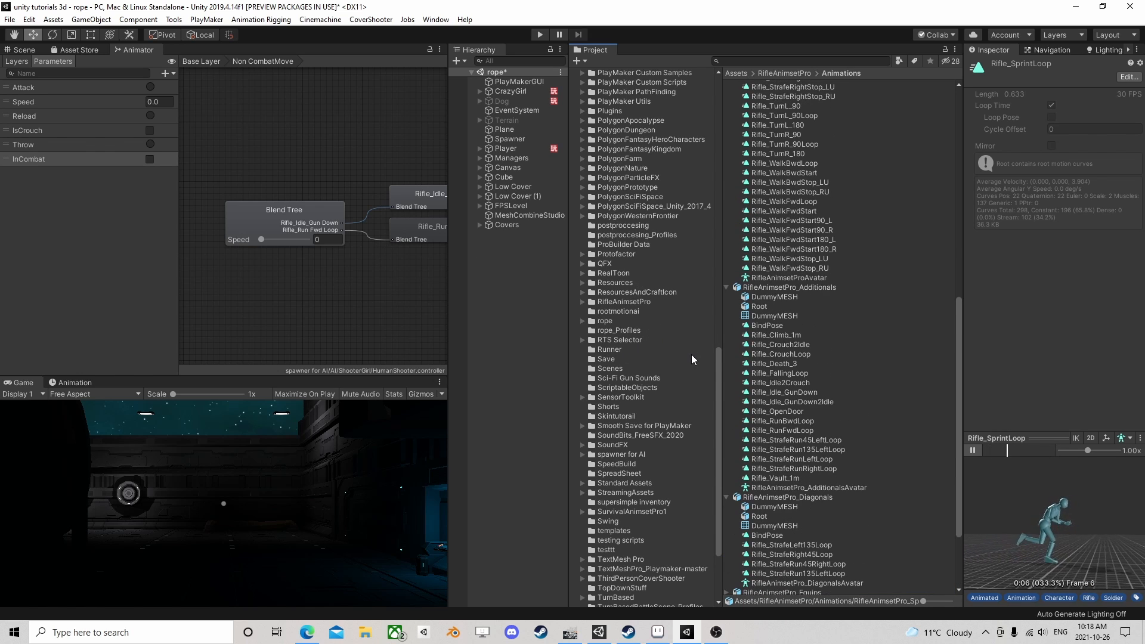
scroll(692, 354, up, 5)
scroll(686, 358, up, 20)
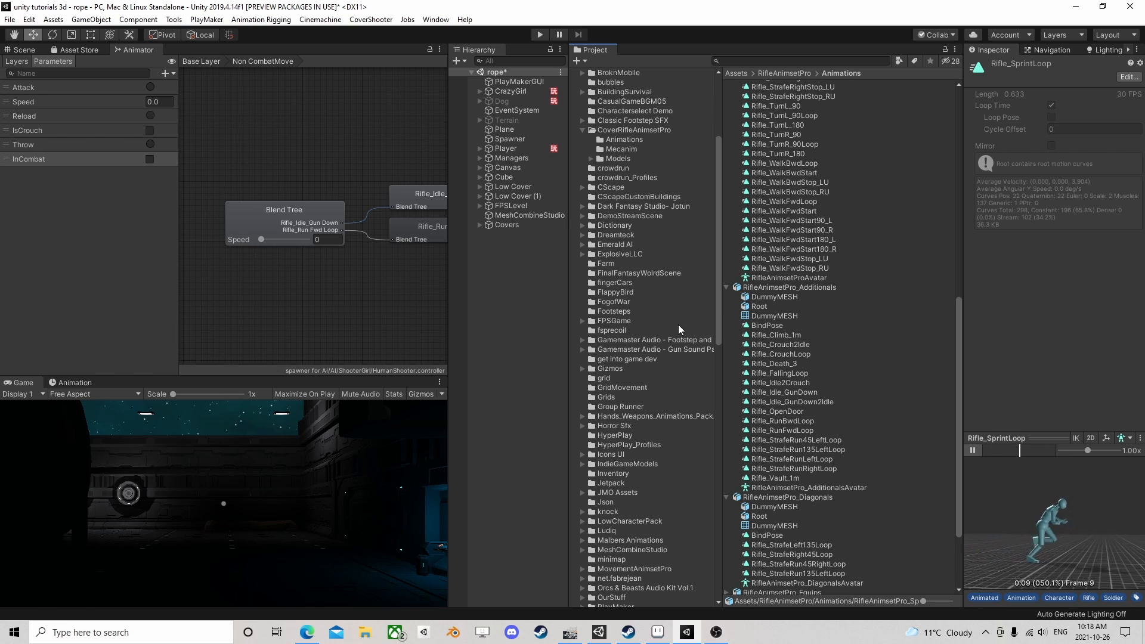
scroll(609, 282, down, 10)
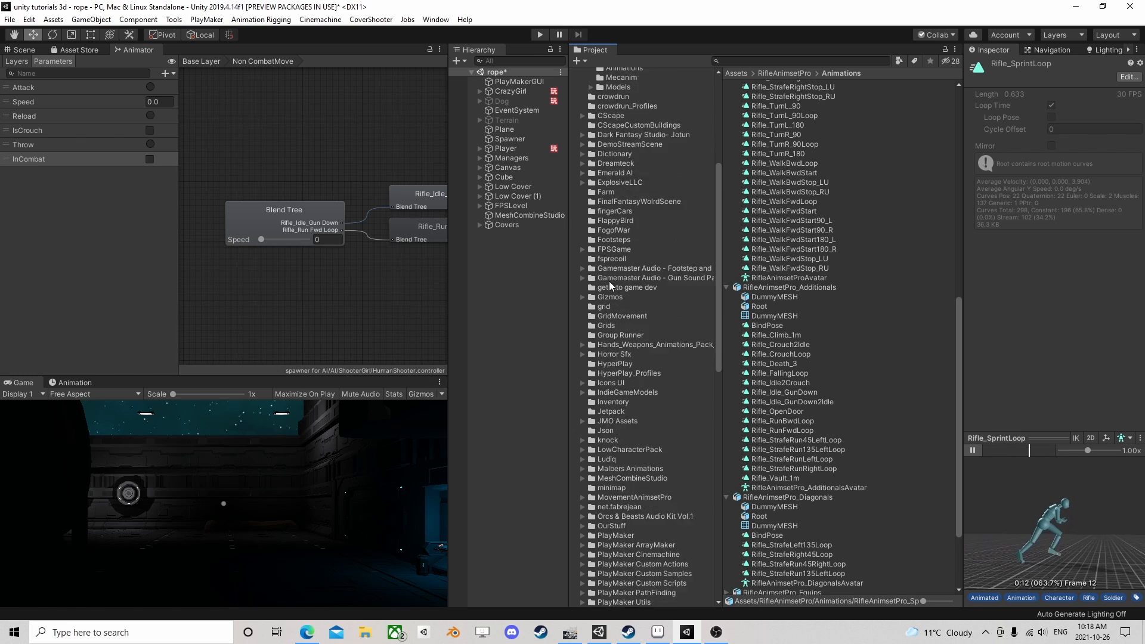
scroll(608, 282, down, 7)
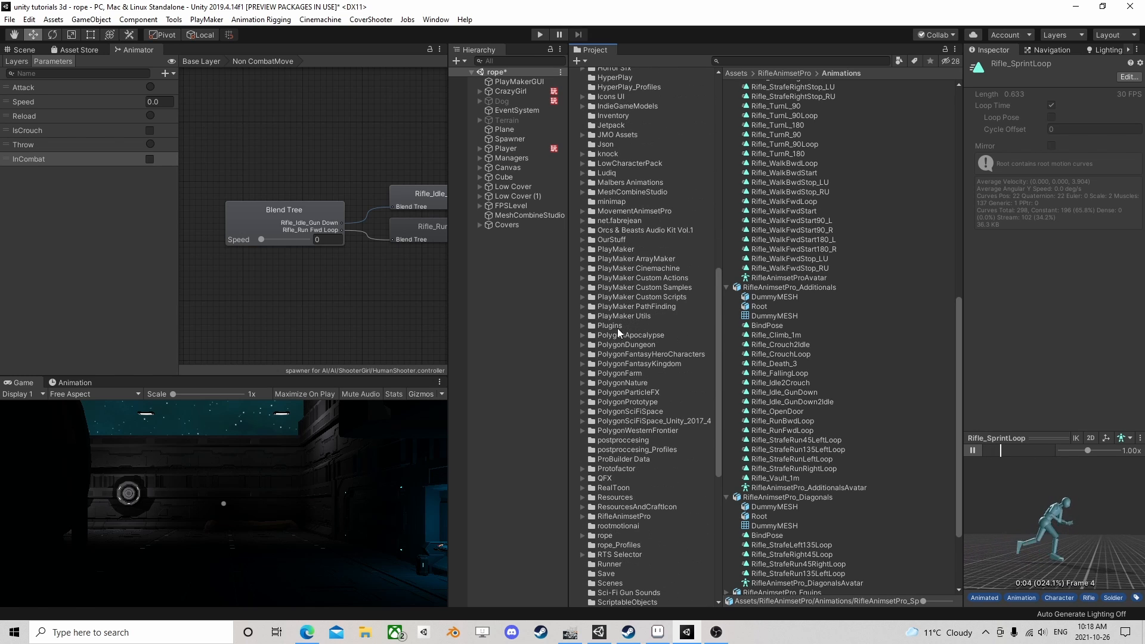
click(582, 211)
click(591, 220)
click(624, 220)
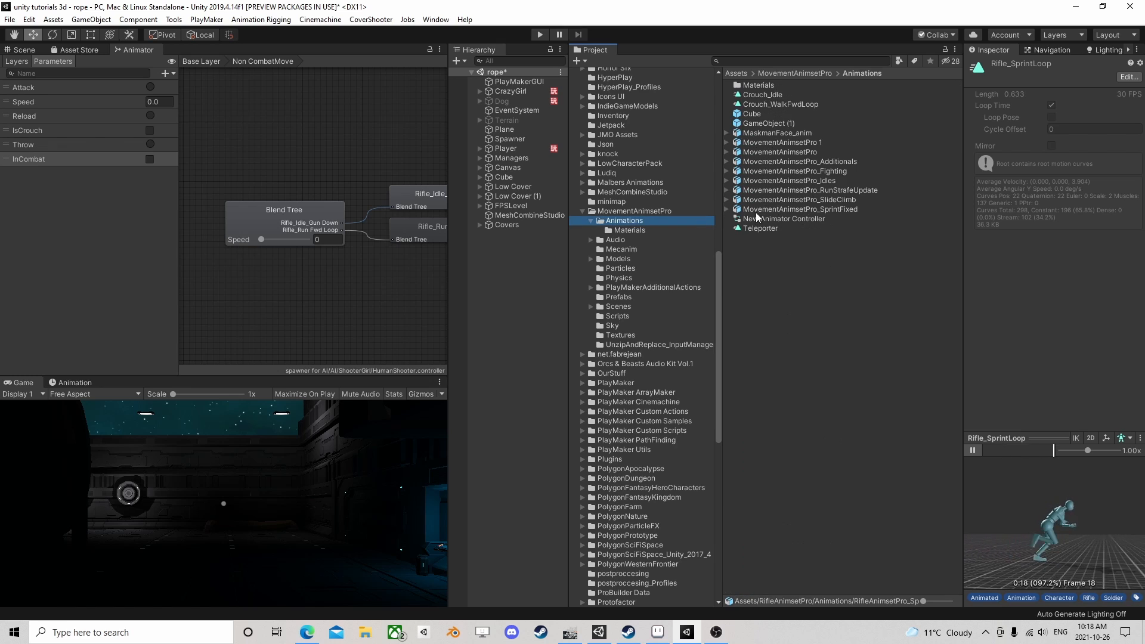
Expand the MovementAnimsetPro model, look through its clips for a forward walk, and preview WalkFwdLoop
click(726, 133)
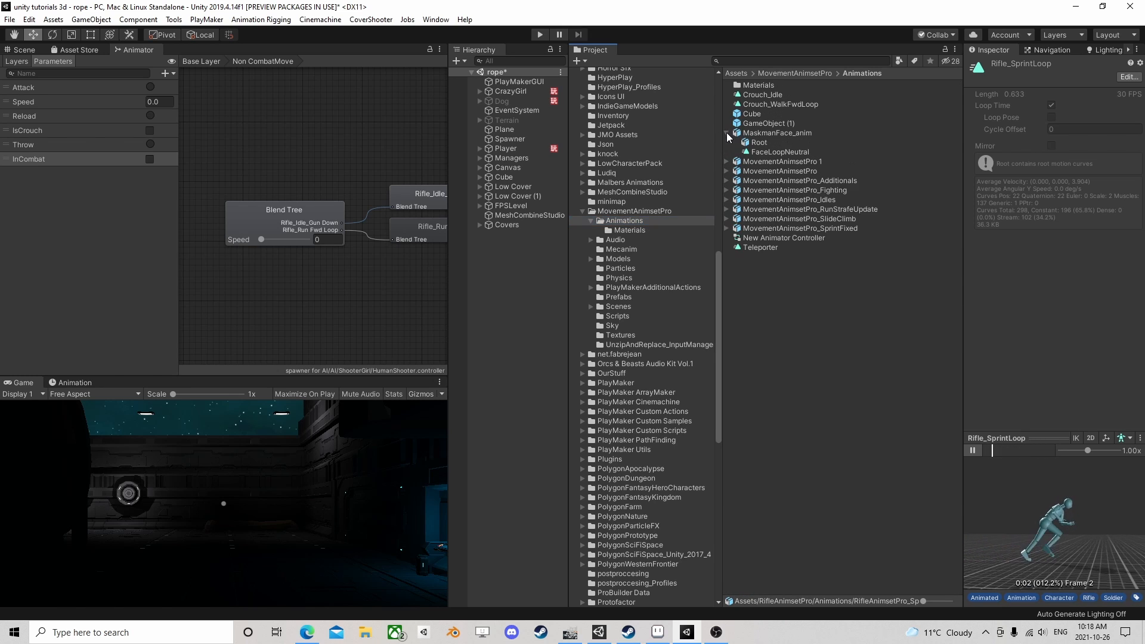
click(726, 133)
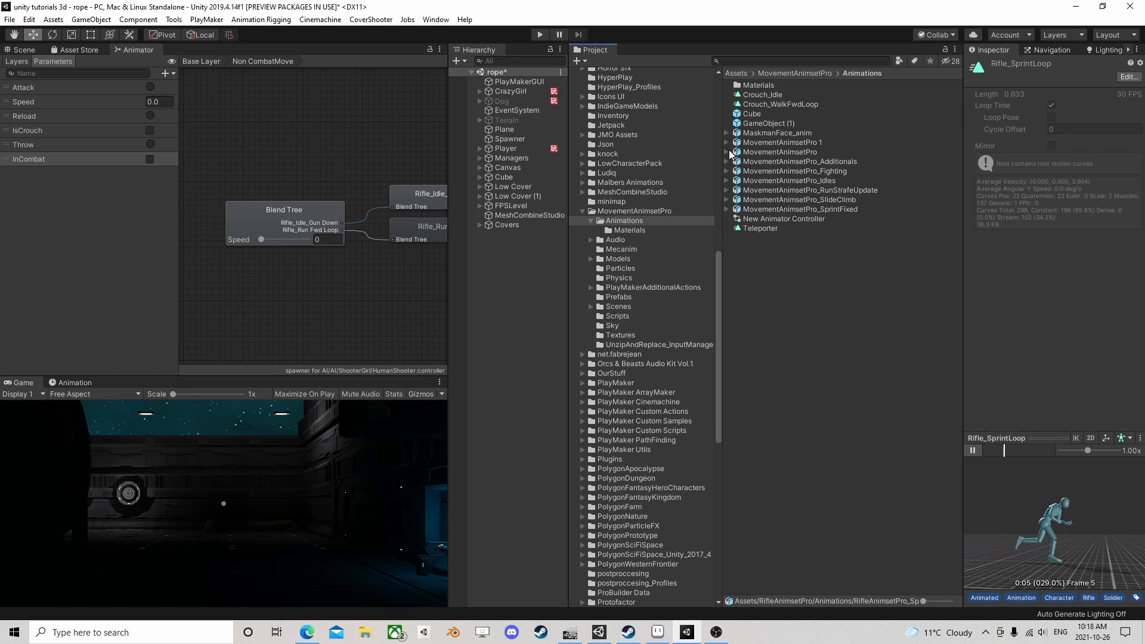
click(728, 152)
scroll(773, 259, down, 2)
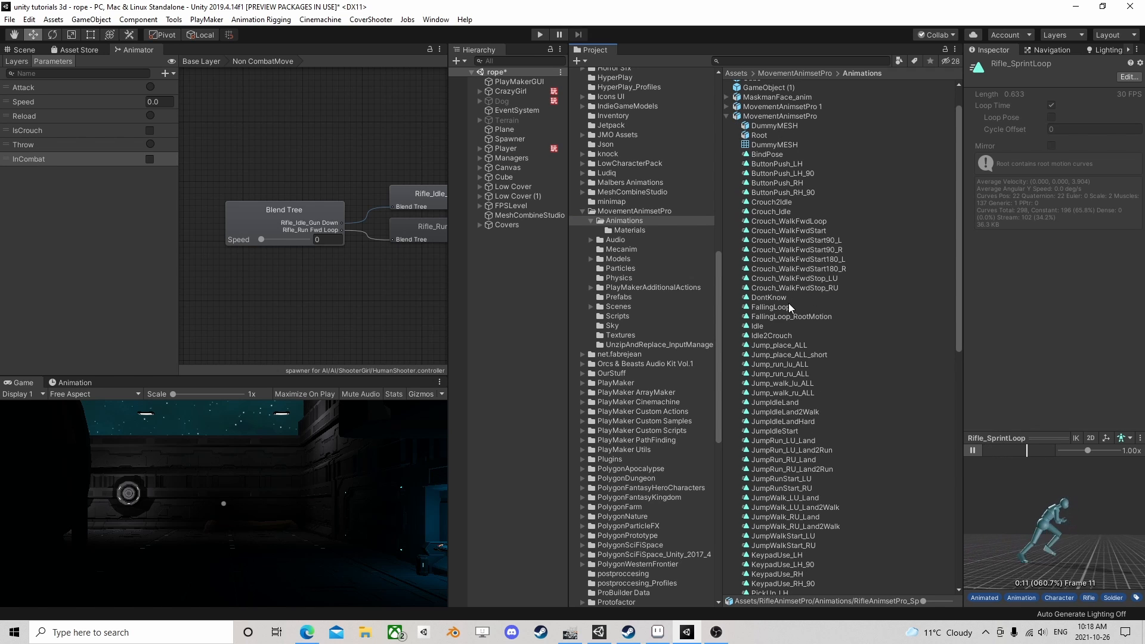
scroll(788, 303, down, 4)
scroll(805, 298, down, 8)
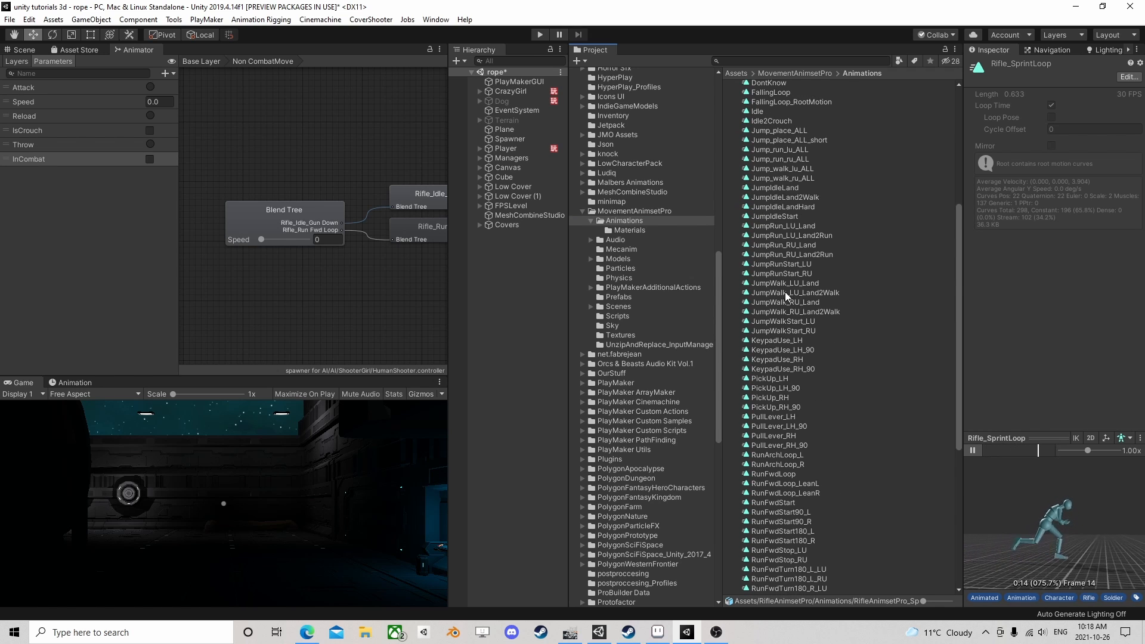
scroll(786, 302, down, 6)
scroll(785, 331, down, 6)
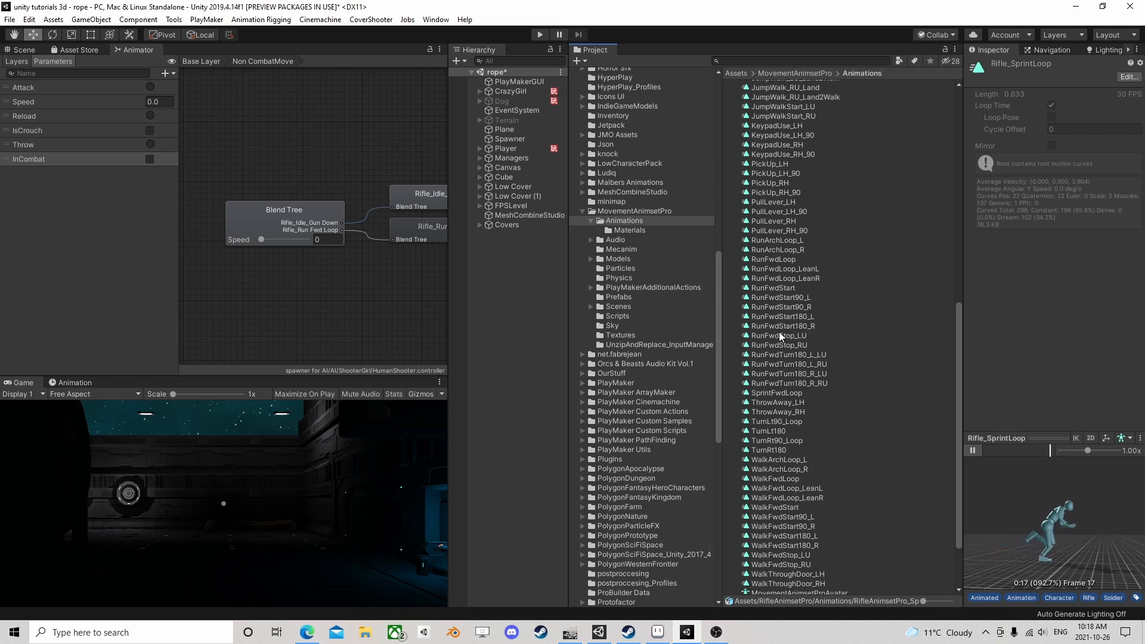
scroll(801, 435, down, 4)
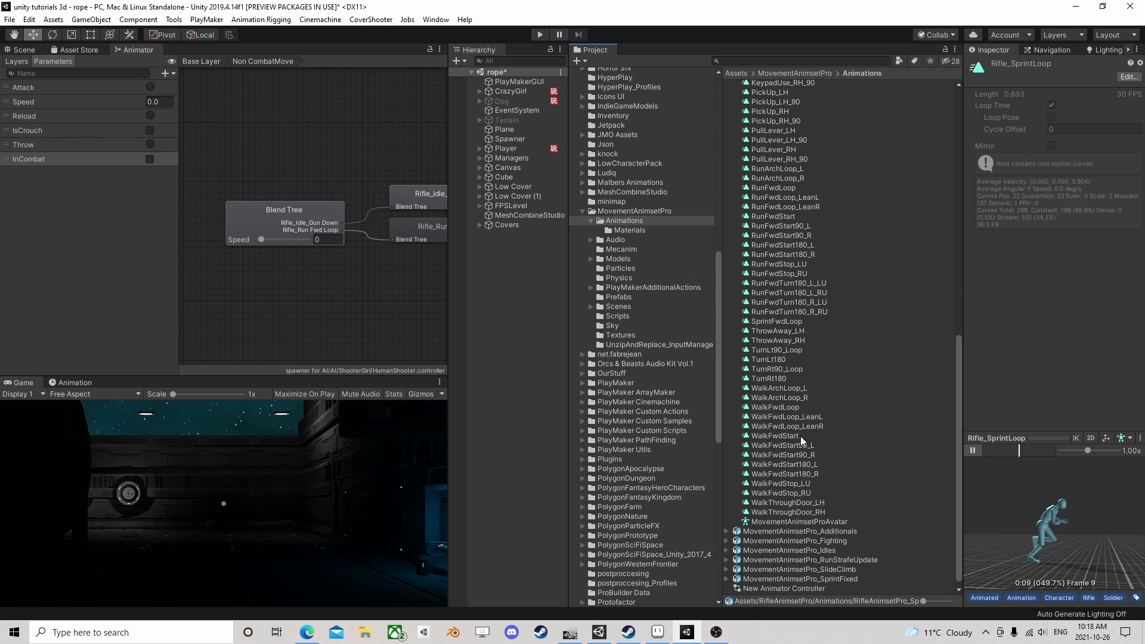
click(788, 408)
click(974, 449)
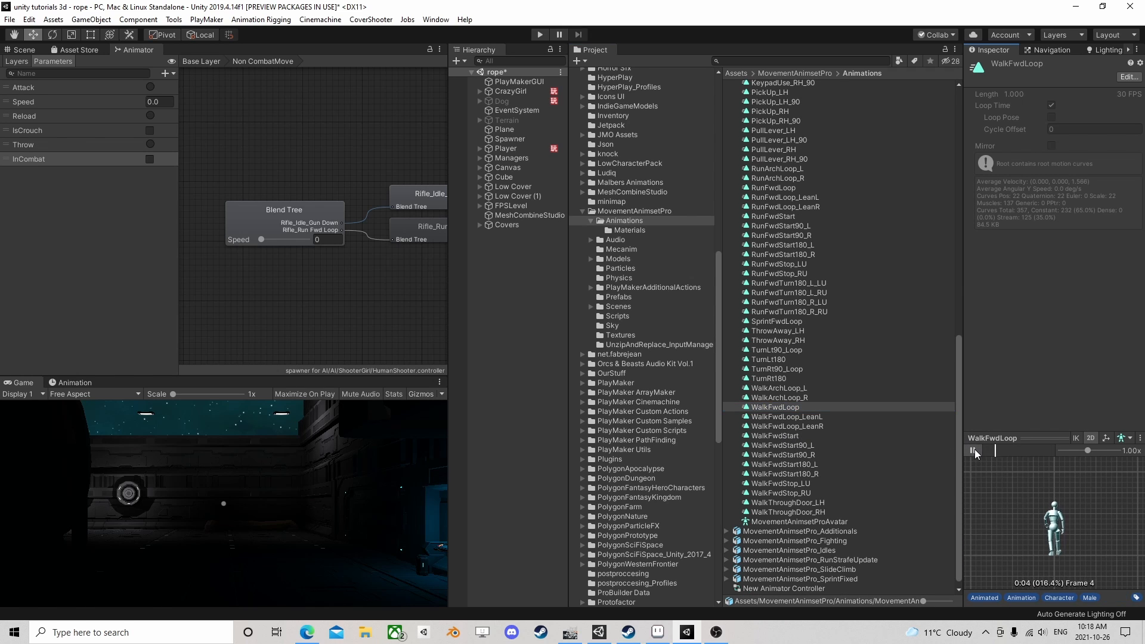
Replace the run clip in the Non CombatMove blend tree with WalkFwdLoop and play the blend tree's preview
click(334, 223)
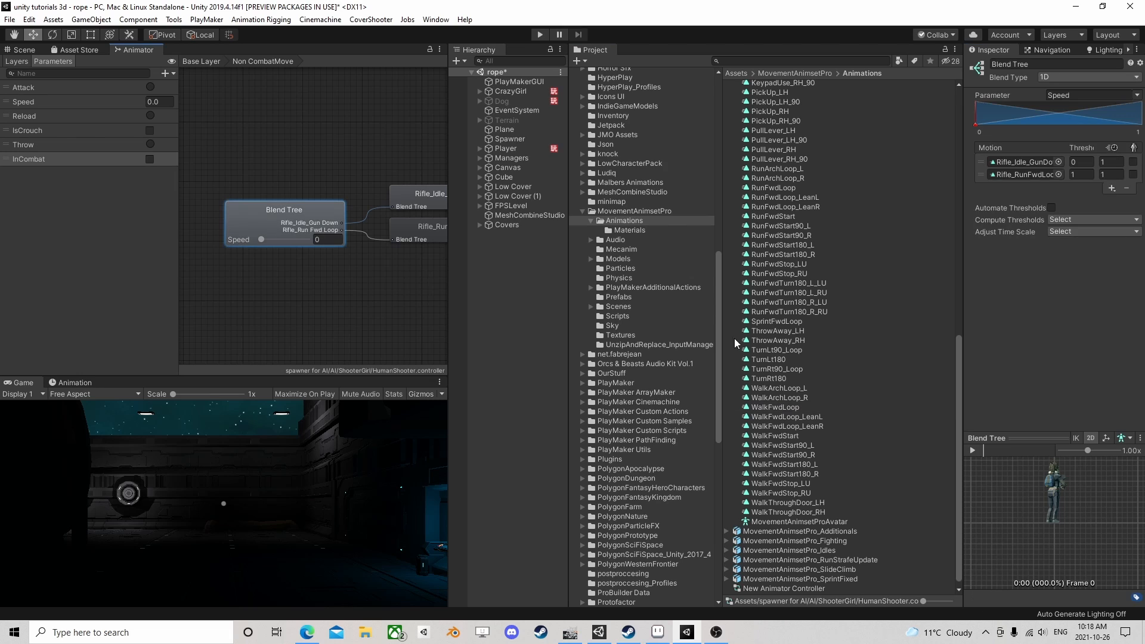
drag(783, 406, 1019, 174)
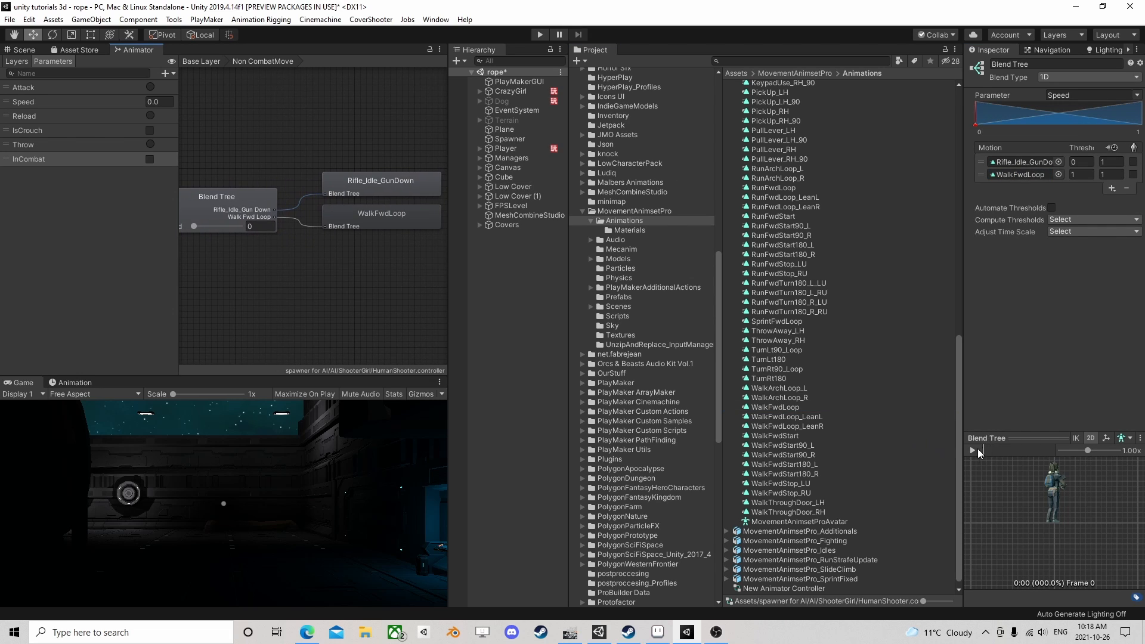
drag(1000, 439, 1000, 365)
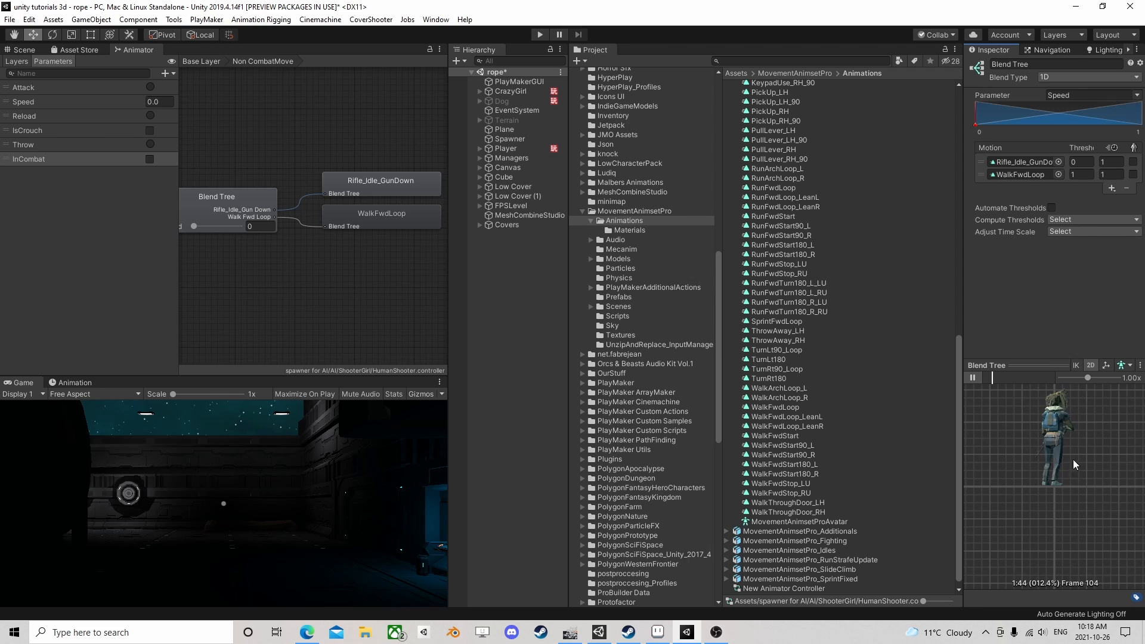
drag(1073, 459, 852, 459)
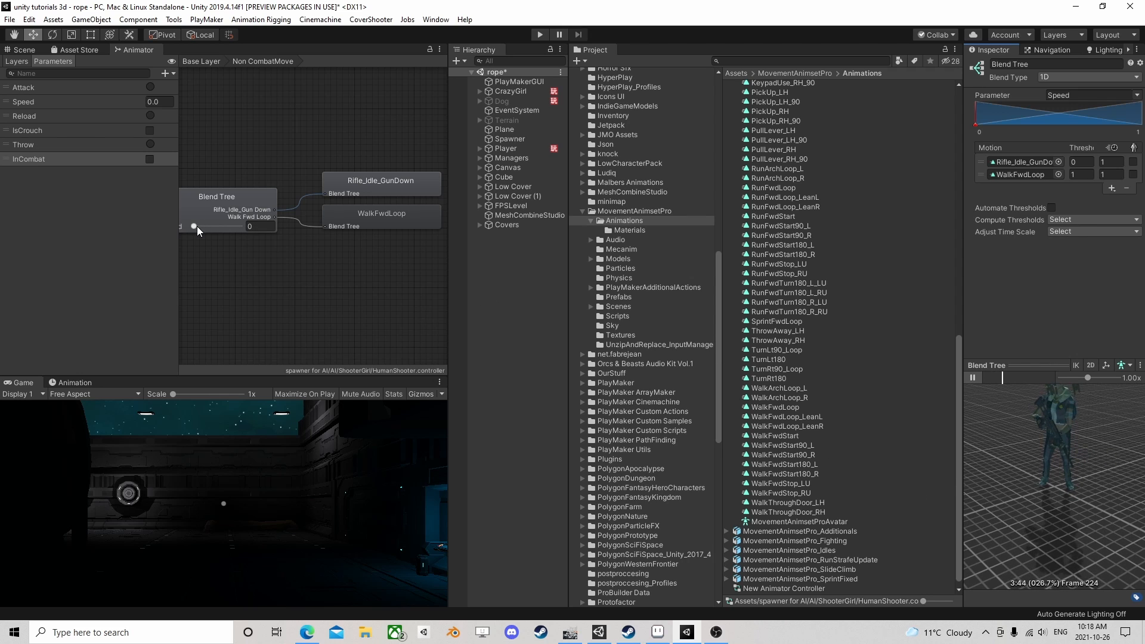
mouse_move(195, 227)
mouse_down()
mouse_move(270, 231)
mouse_move(163, 226)
mouse_move(260, 223)
mouse_move(192, 227)
mouse_up()
Return to the Base Layer, realign the CombatCrouch state beneath CombatMove, and select CombatMove to check its transitions
double_click(331, 284)
scroll(346, 225, down, 4)
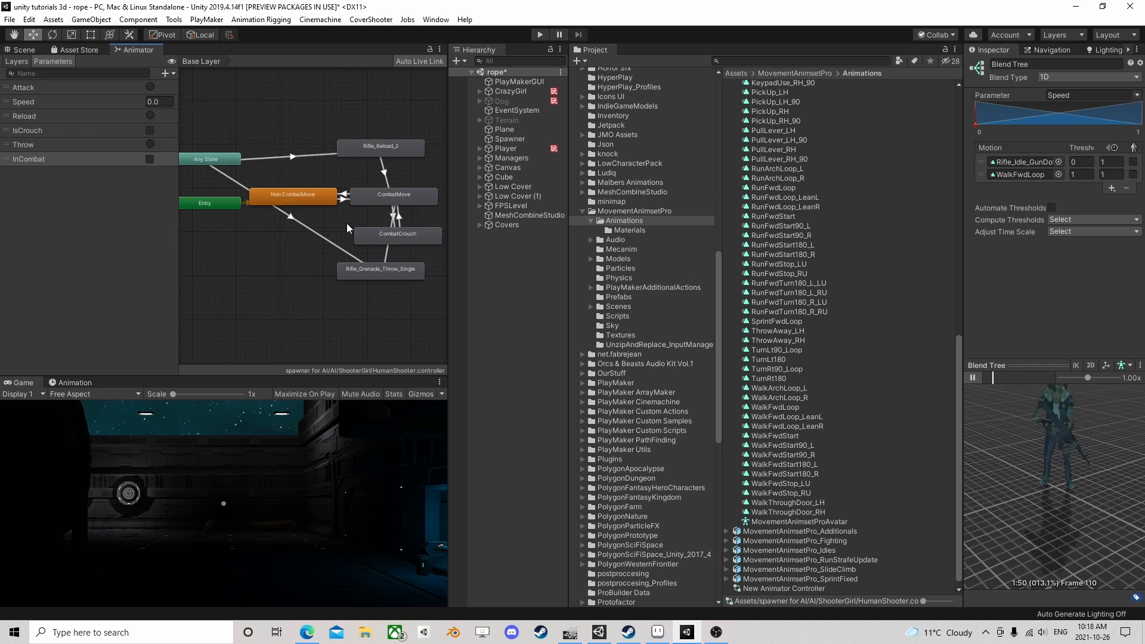
scroll(346, 223, up, 1)
click(371, 238)
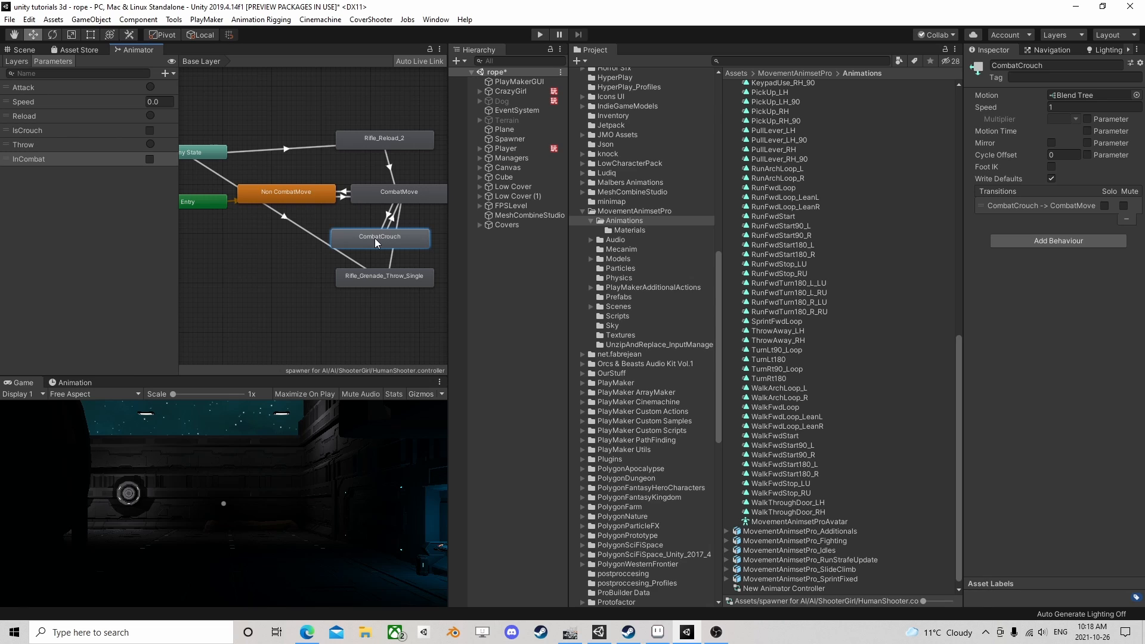
right_click(374, 240)
click(297, 238)
drag(391, 242, 405, 240)
click(368, 191)
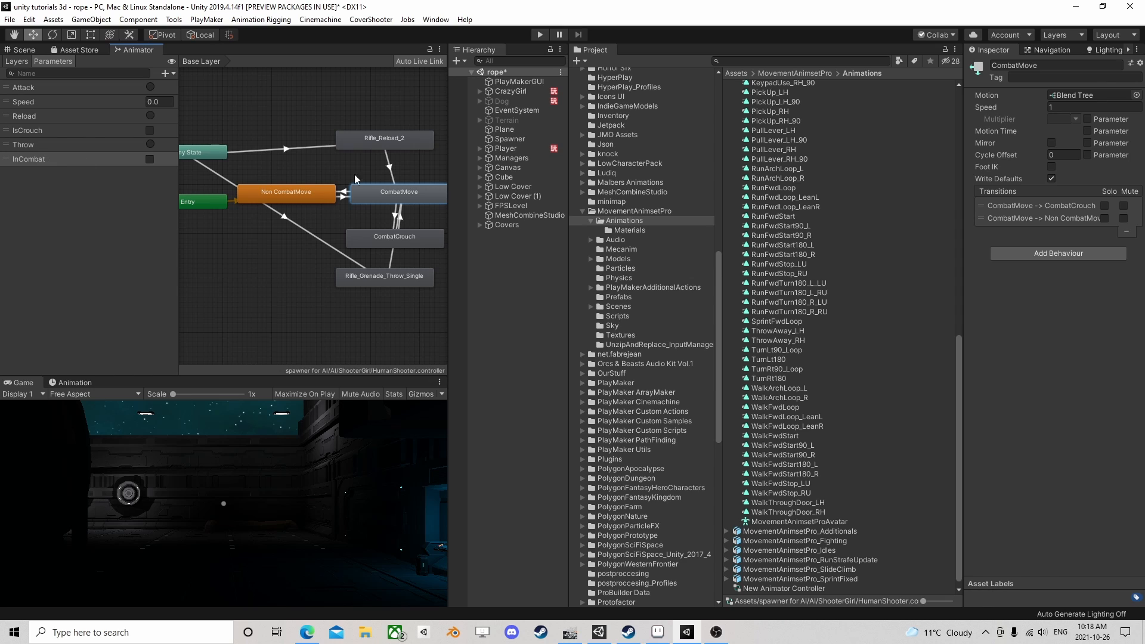
Open the Ai Action FSM of CrazyGirl and select State 8, which follows State 1's attack event
click(524, 92)
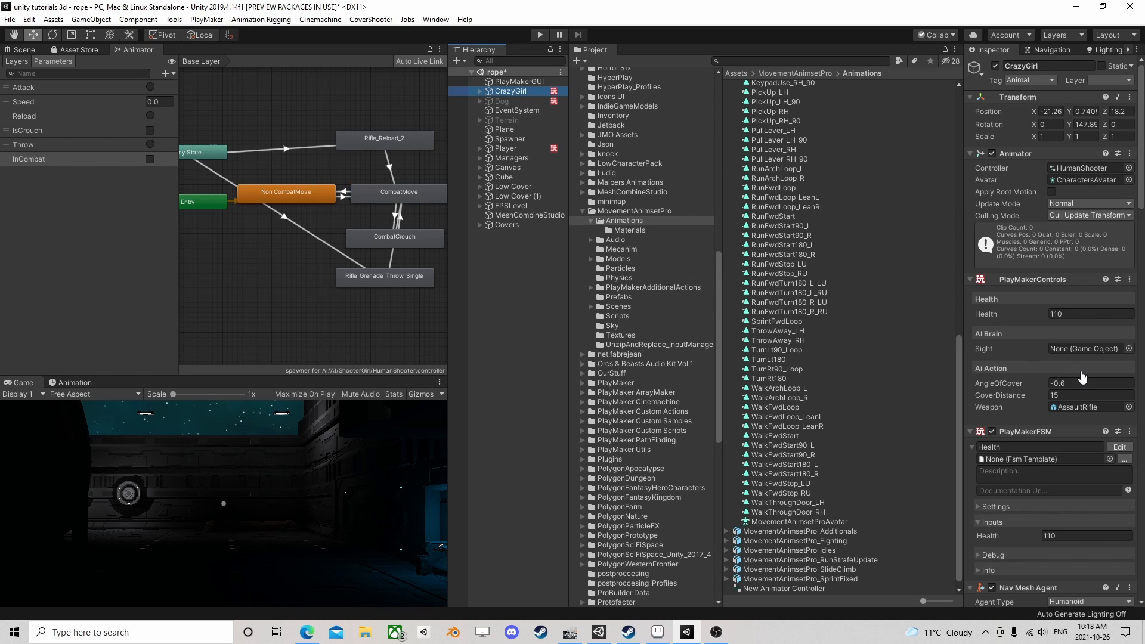
scroll(1052, 352, down, 5)
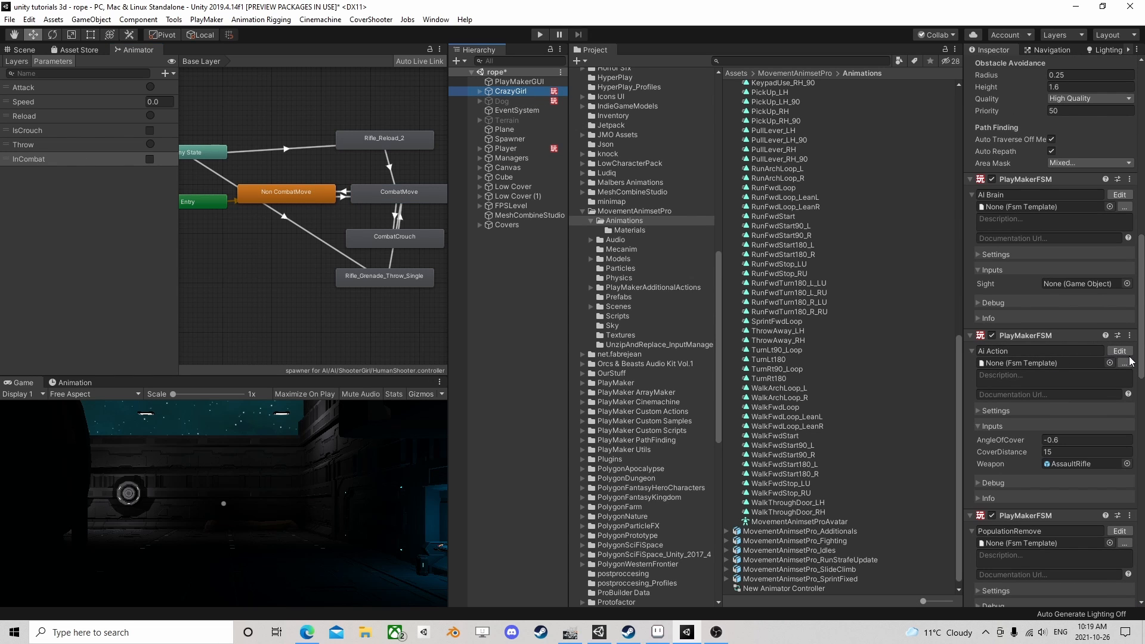
click(1122, 351)
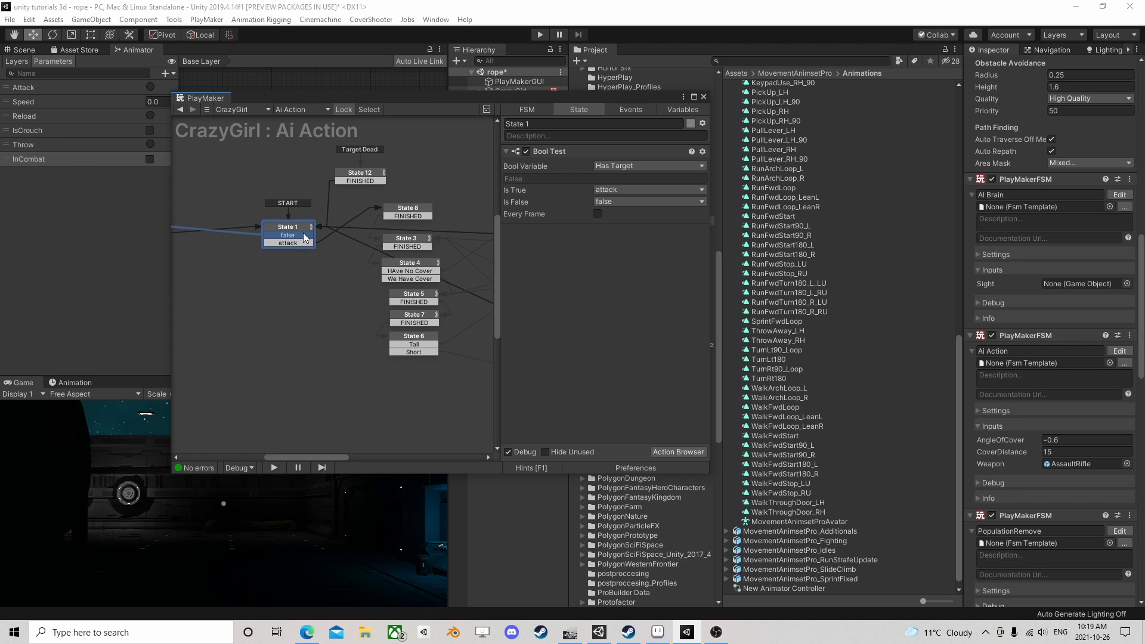
middle_drag(305, 237, 304, 264)
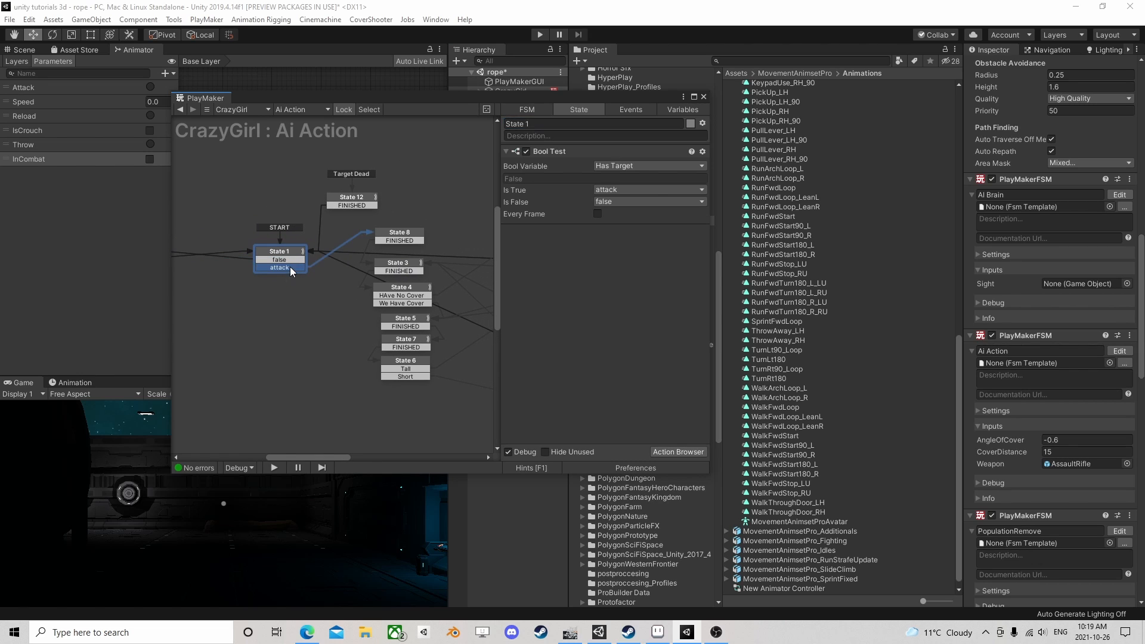
click(394, 237)
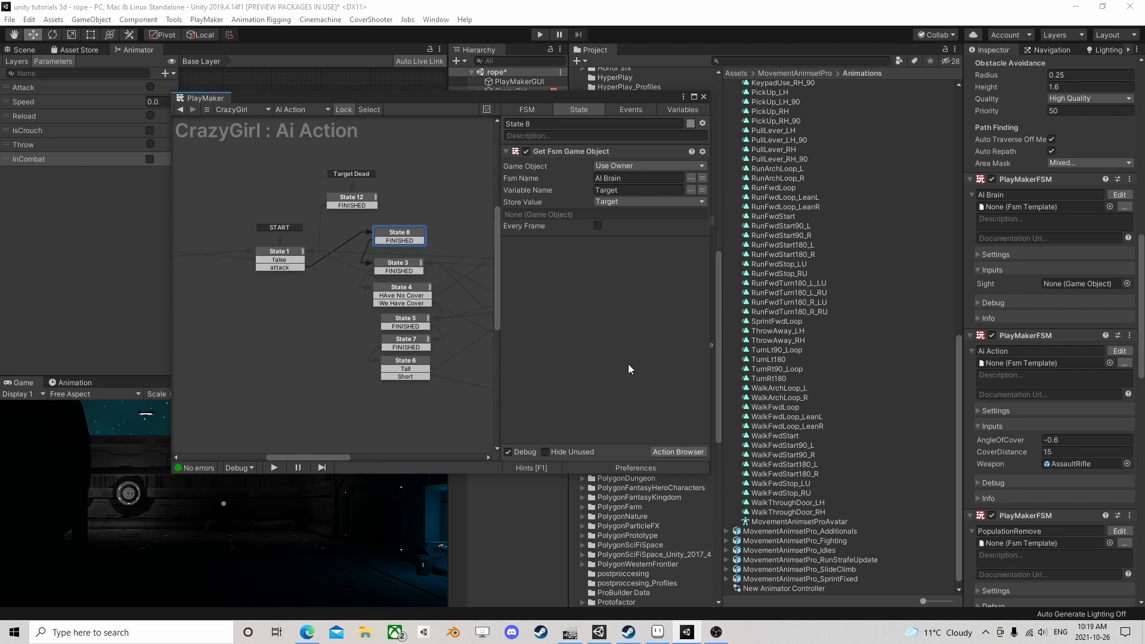
Add a Set Animator Bool action to State 8 with the parameter InCombat and its value enabled
click(696, 452)
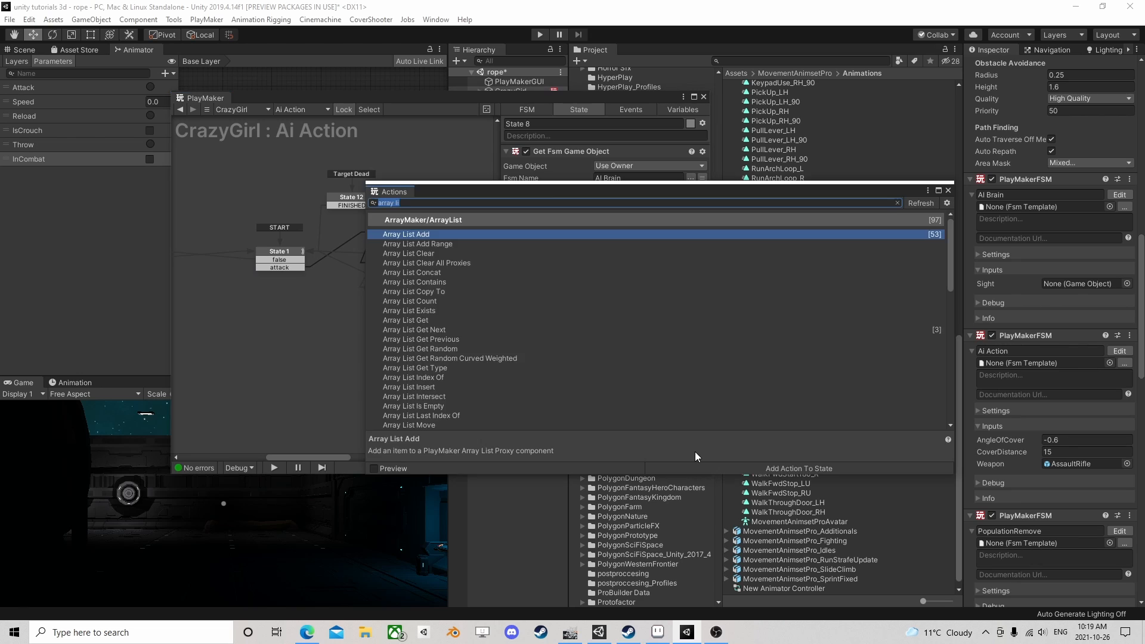
text(set ani)
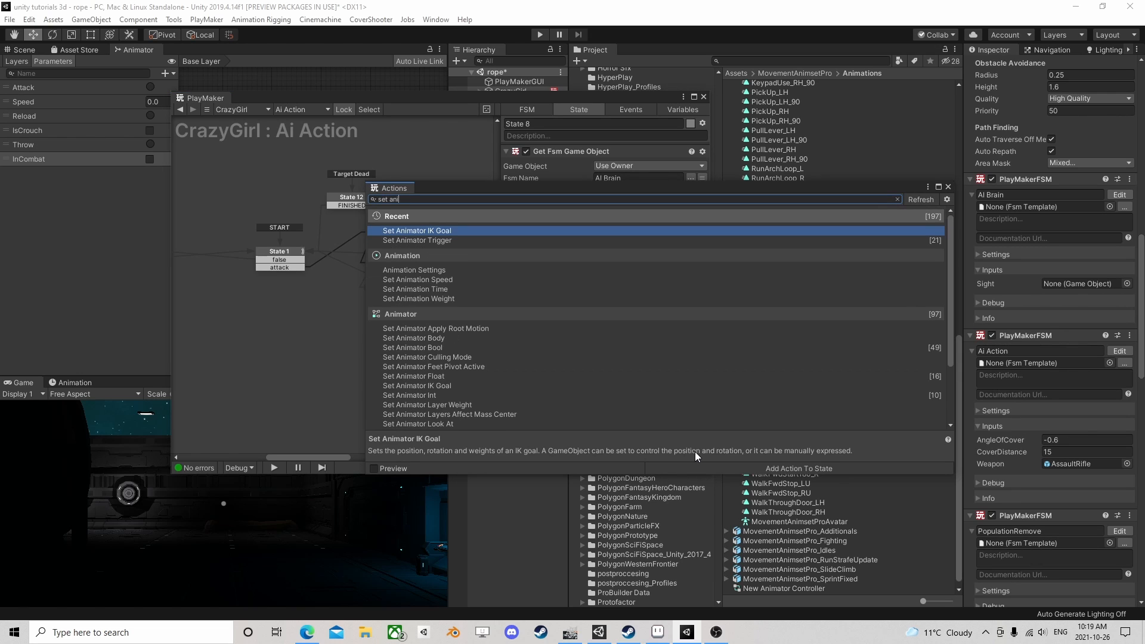
text(mator boo)
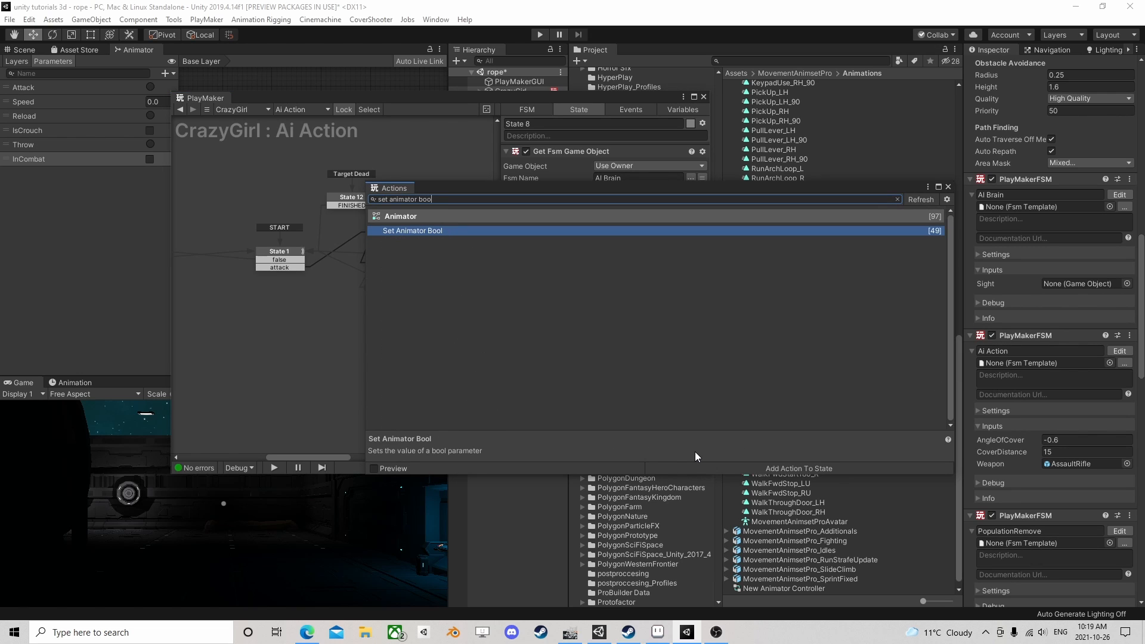
key(Return)
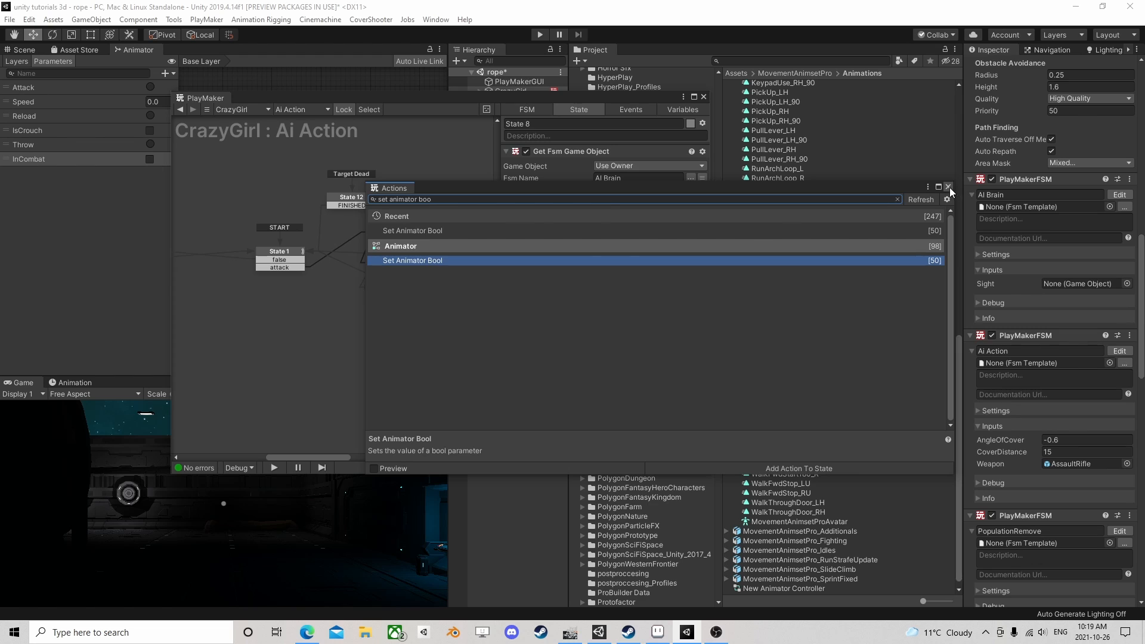
click(949, 187)
click(691, 269)
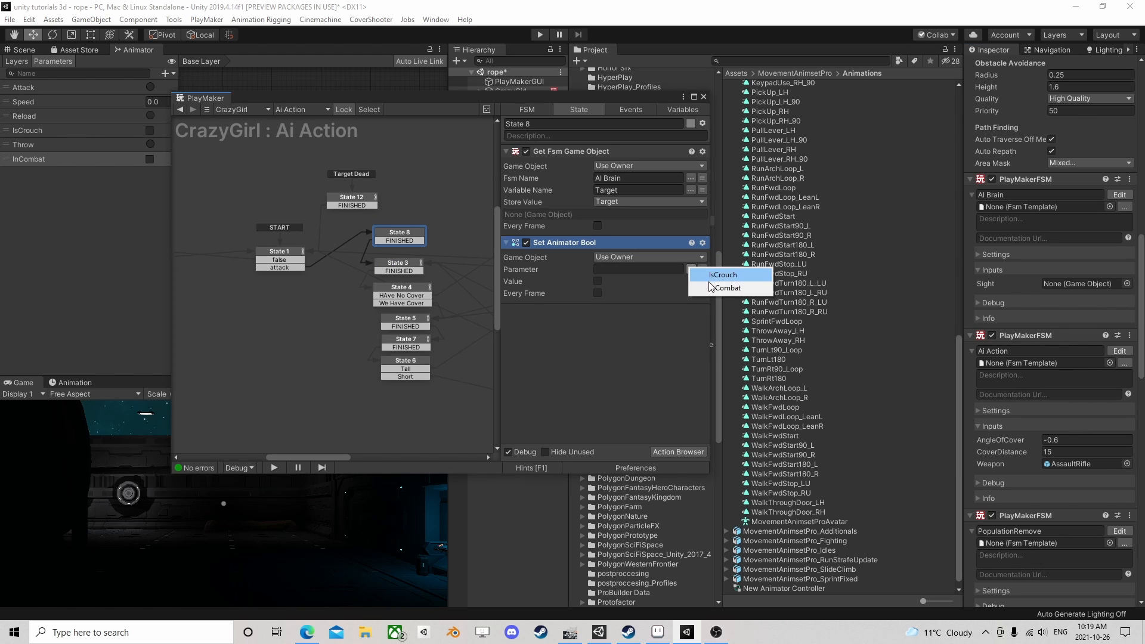
click(731, 286)
click(598, 281)
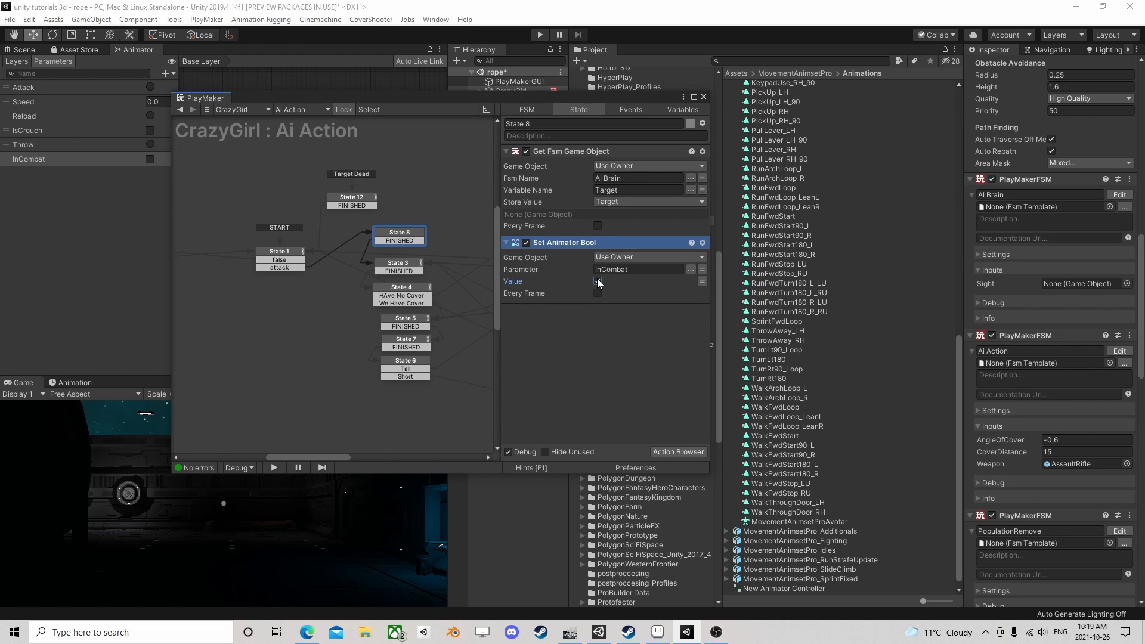
Copy the InCombat Set Animator Bool action into State 2 ahead of Run FSM, disable its value, and close the FSM editor
right_click(561, 244)
click(607, 325)
middle_drag(305, 279, 502, 260)
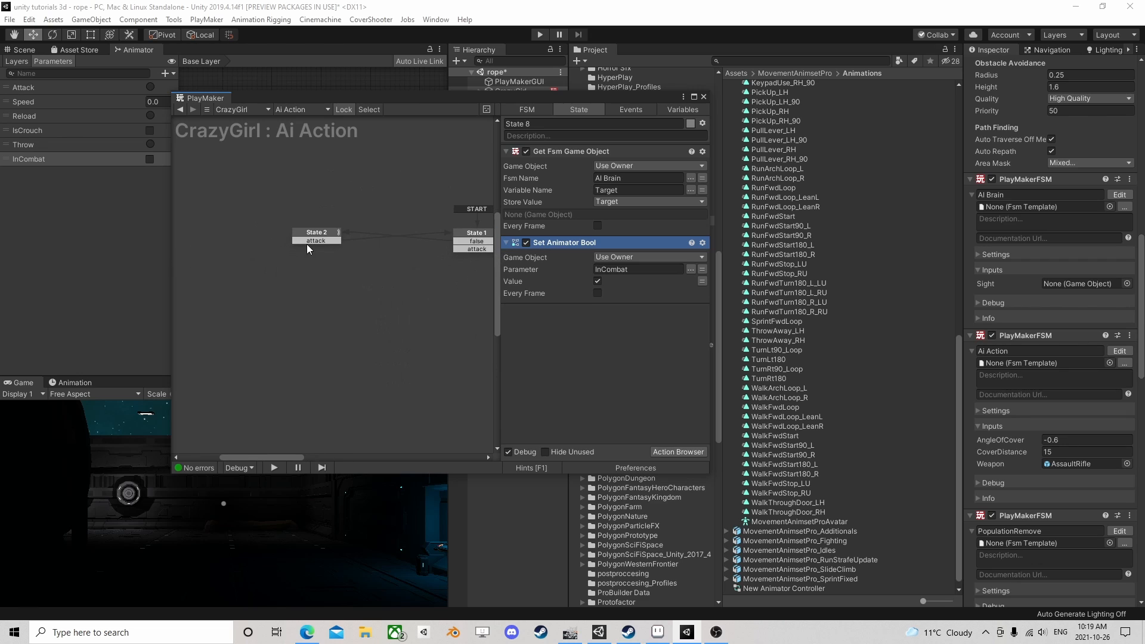
click(322, 238)
right_click(559, 153)
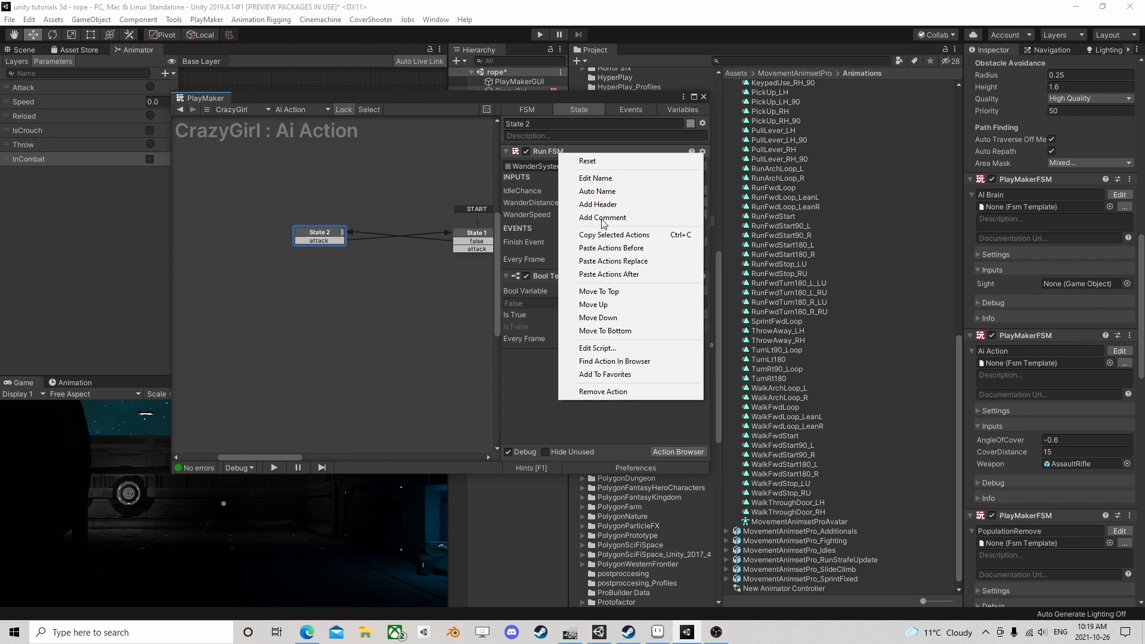
click(614, 249)
click(597, 190)
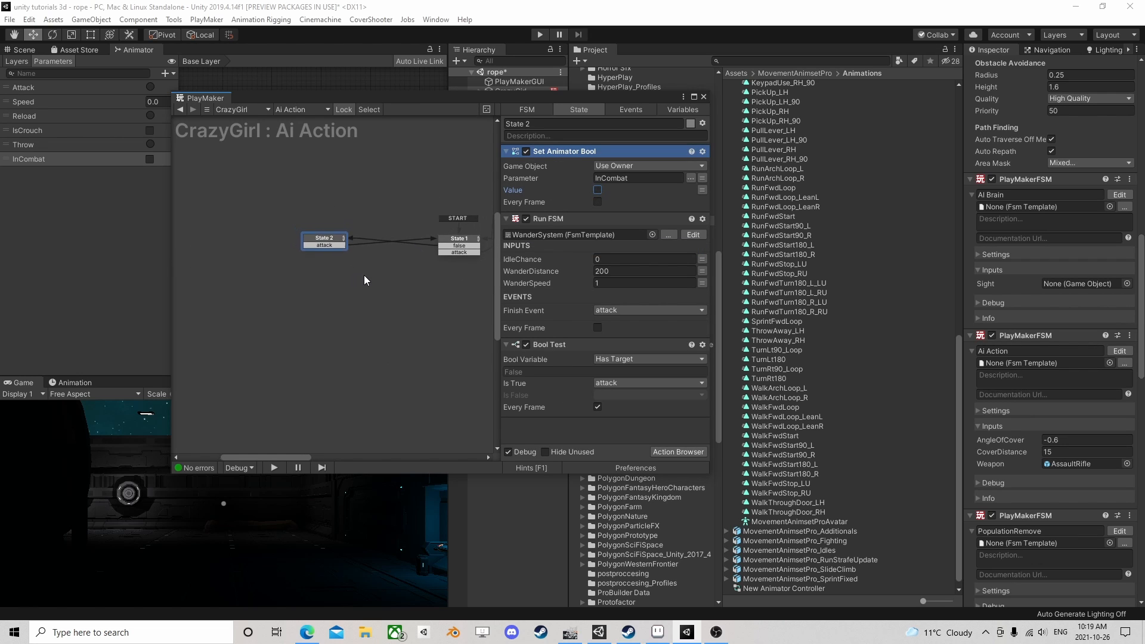
middle_drag(364, 275, 310, 262)
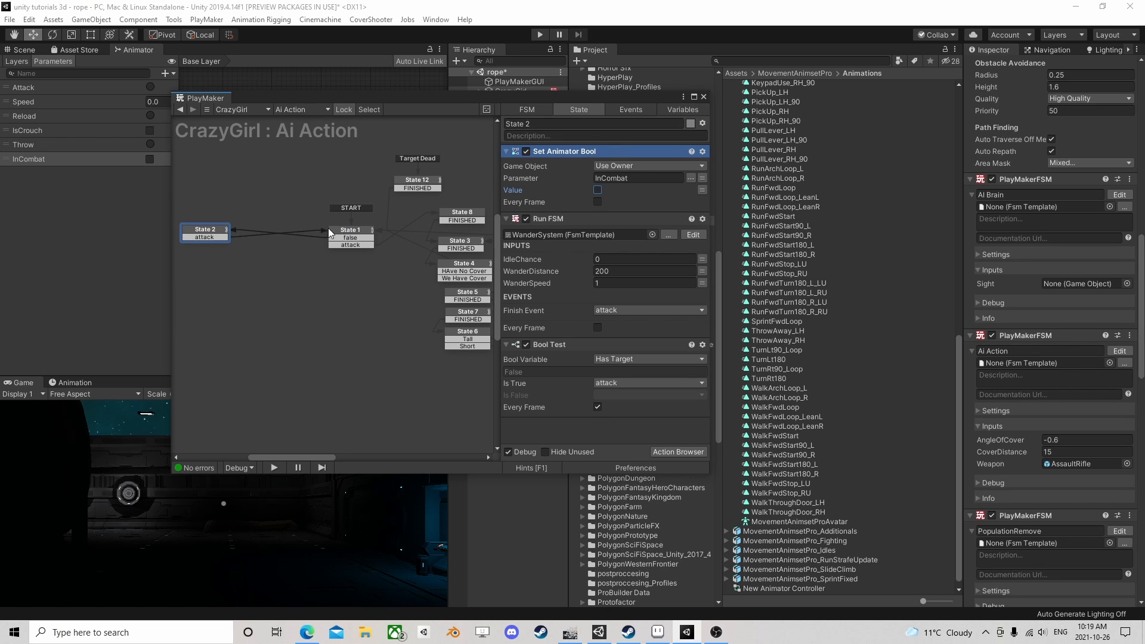
middle_drag(269, 234, 294, 234)
click(231, 235)
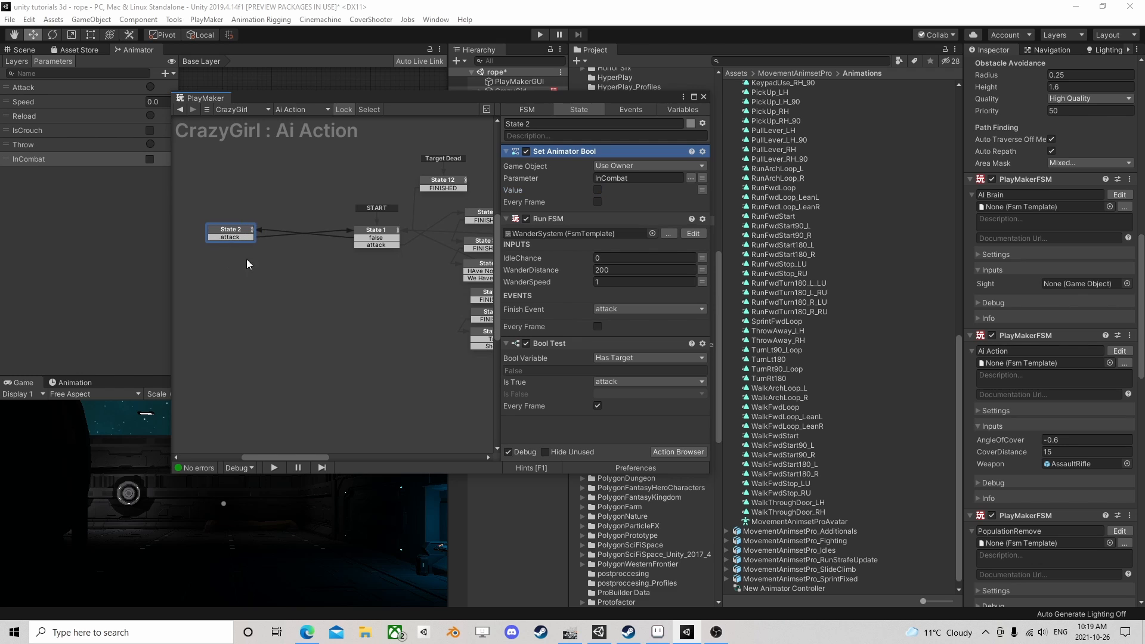
click(704, 98)
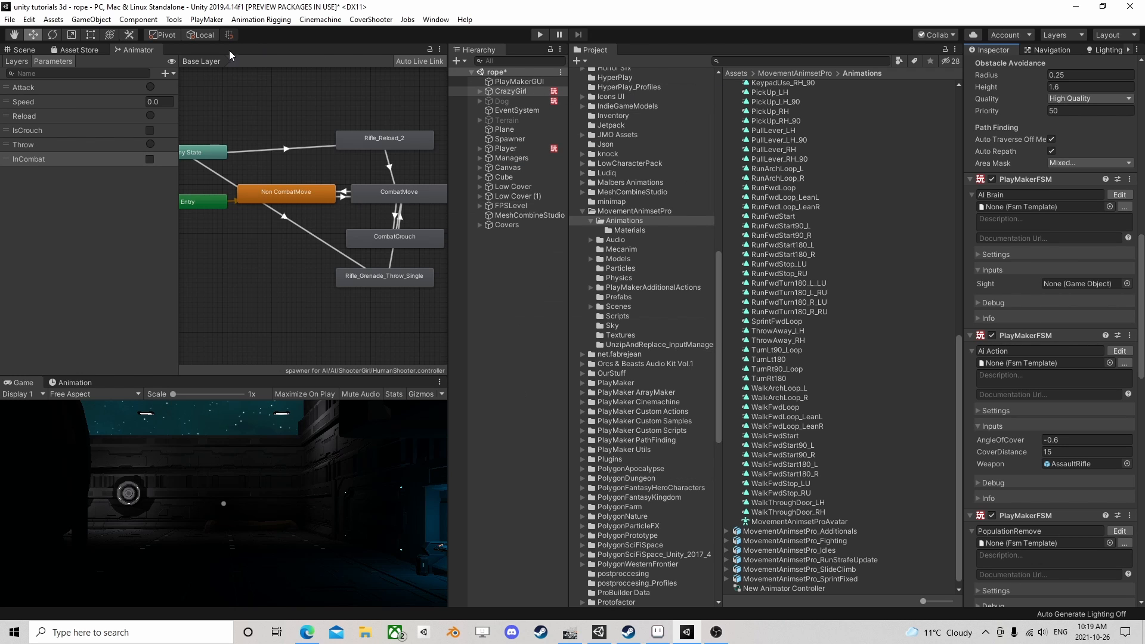
Create an empty object at the root of the rope scene and name it WayManager
click(33, 48)
scroll(285, 200, down, 8)
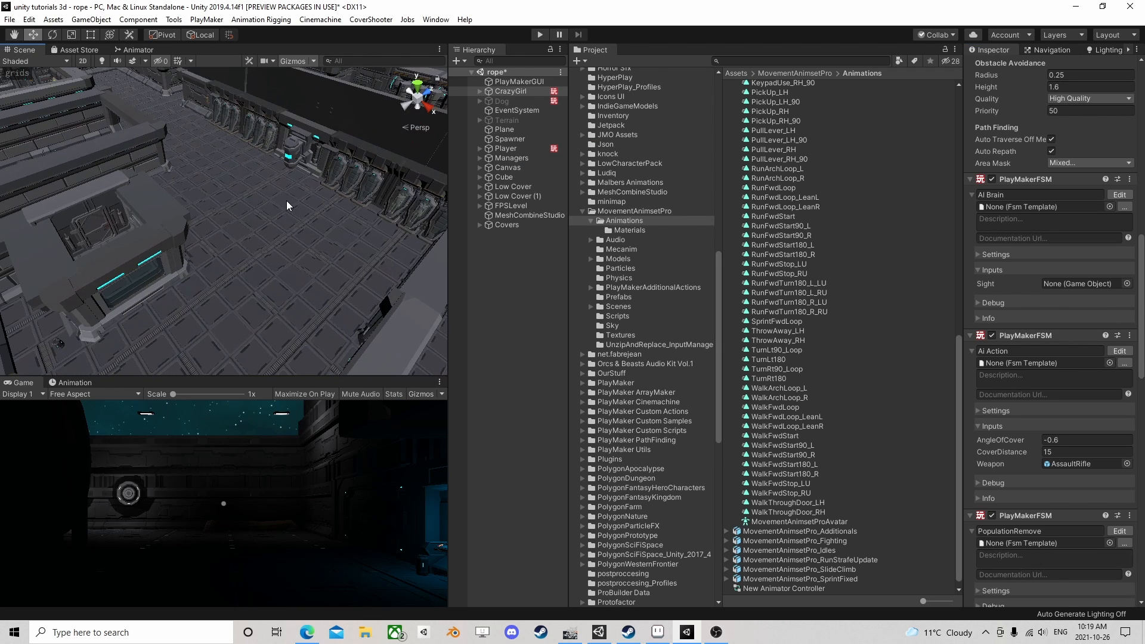
right_drag(286, 201, 237, 217)
scroll(260, 245, up, 2)
click(489, 275)
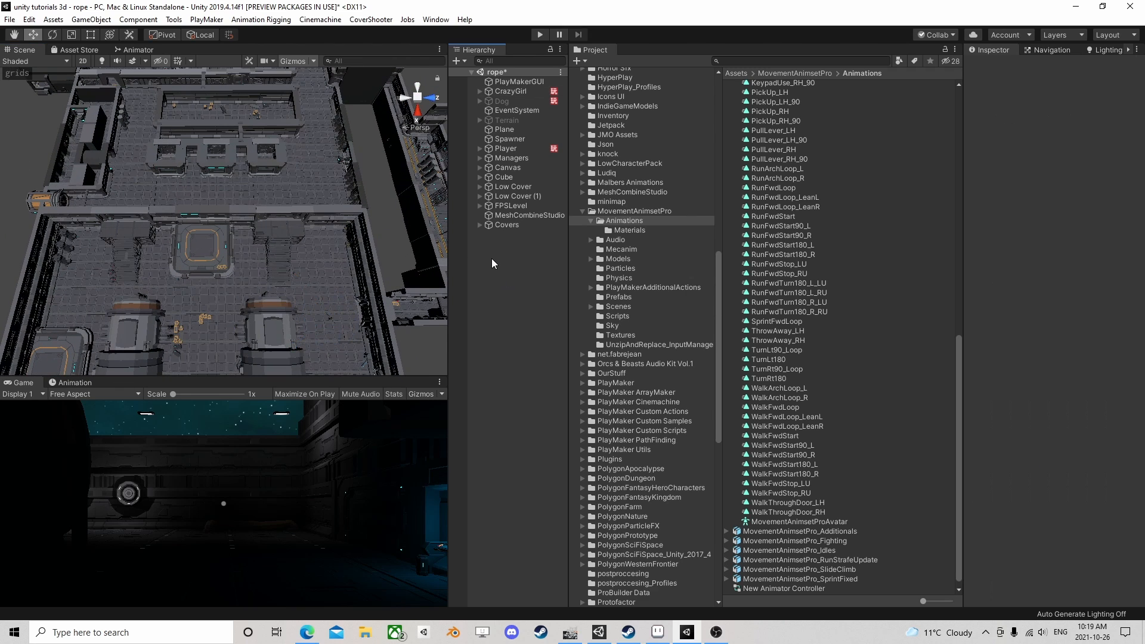
right_click(484, 255)
click(526, 366)
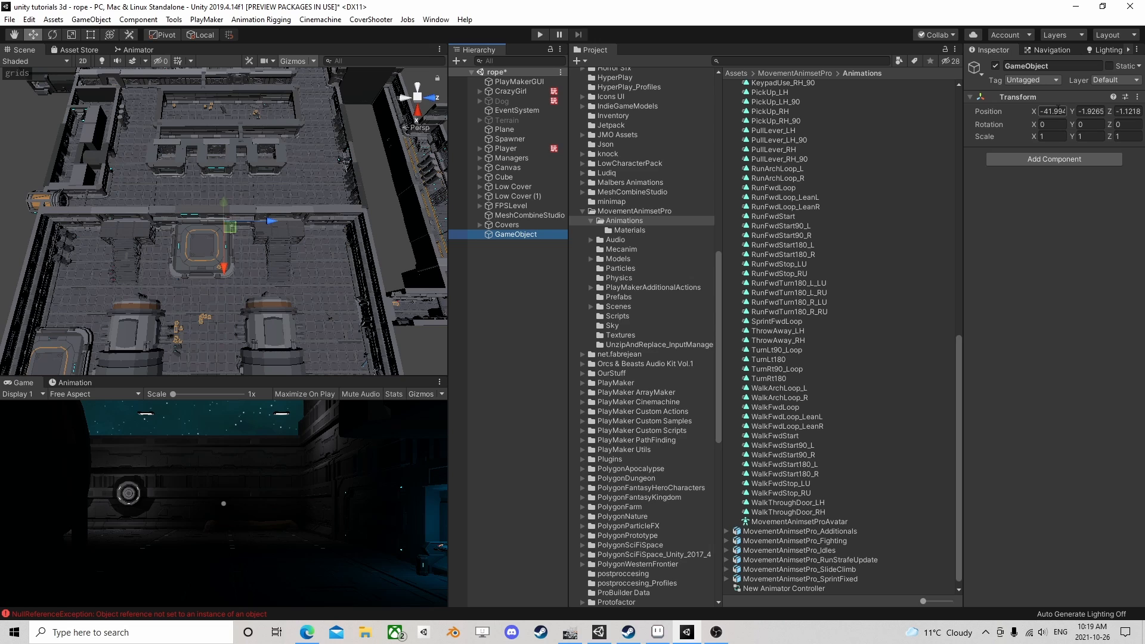
click(518, 234)
text(Way)
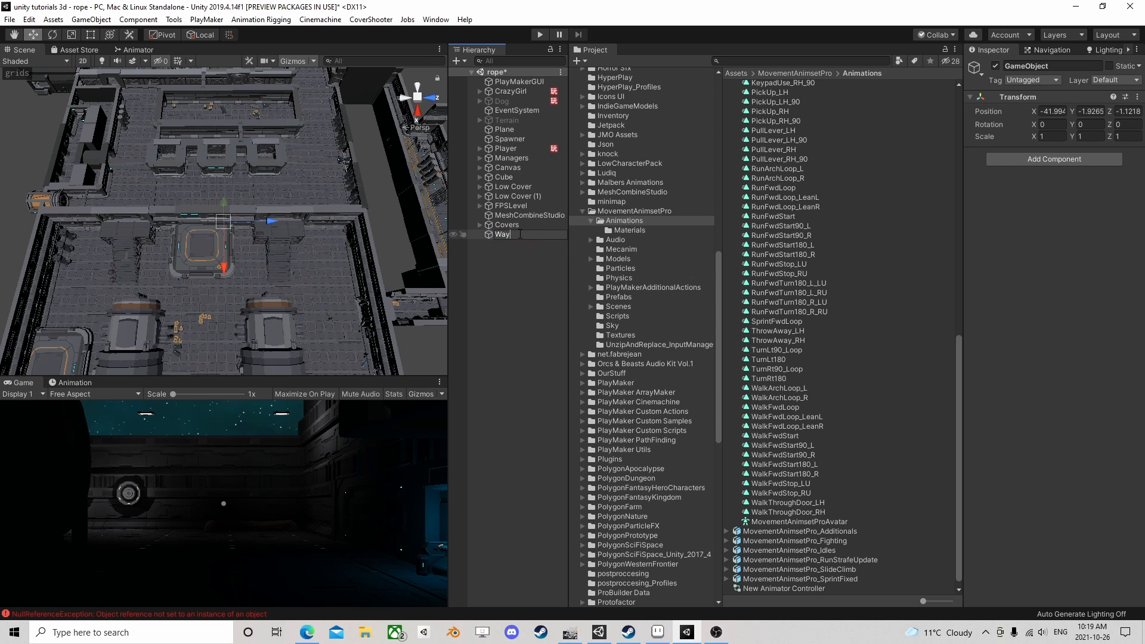
text(Manager)
key(Return)
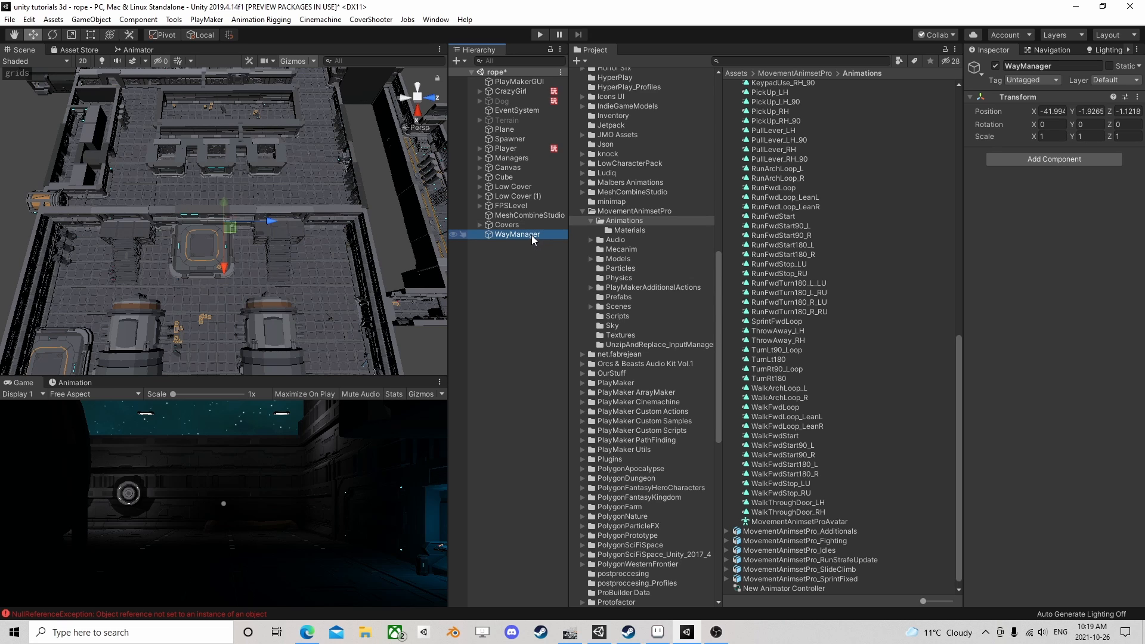
Create an empty child object under WayManager and name it Path1
right_click(532, 235)
click(587, 348)
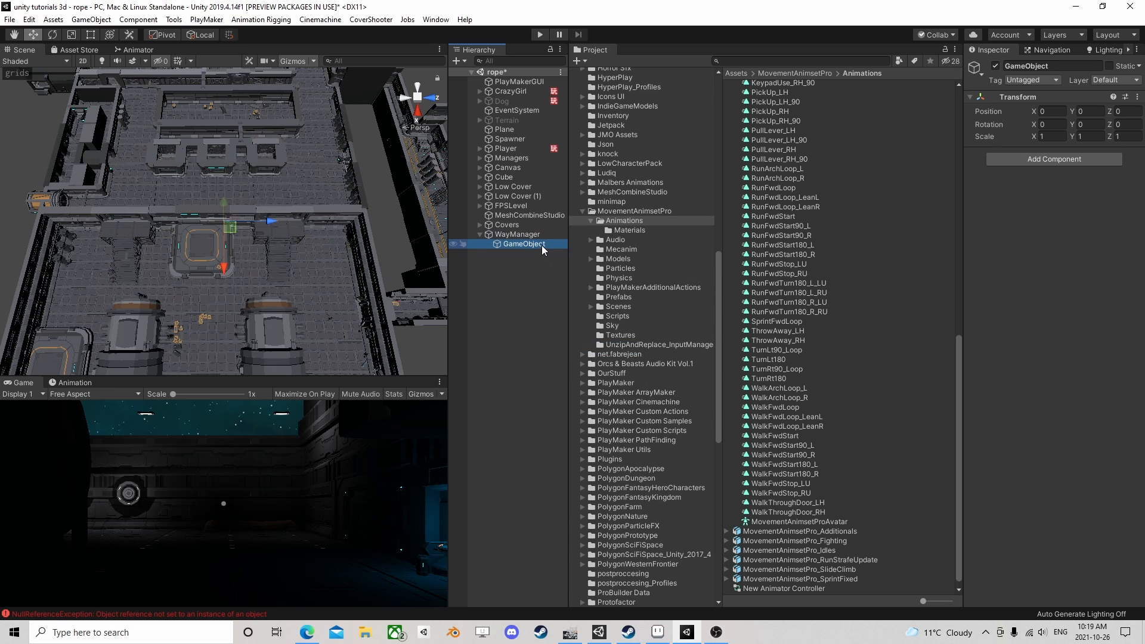
text(Pa)
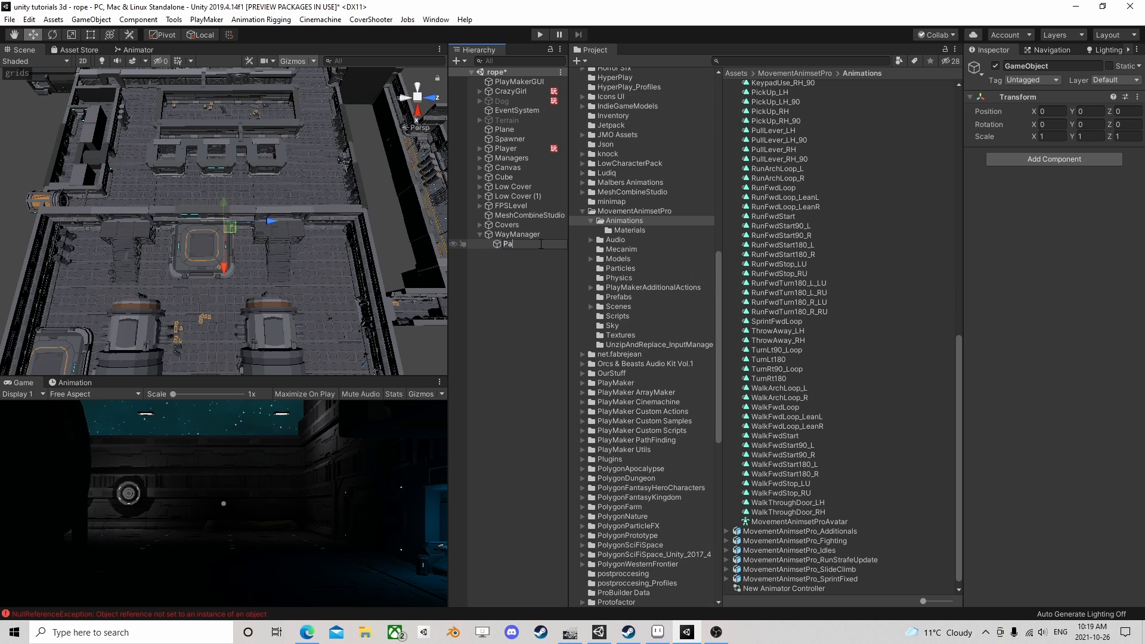
text(th1)
key(Return)
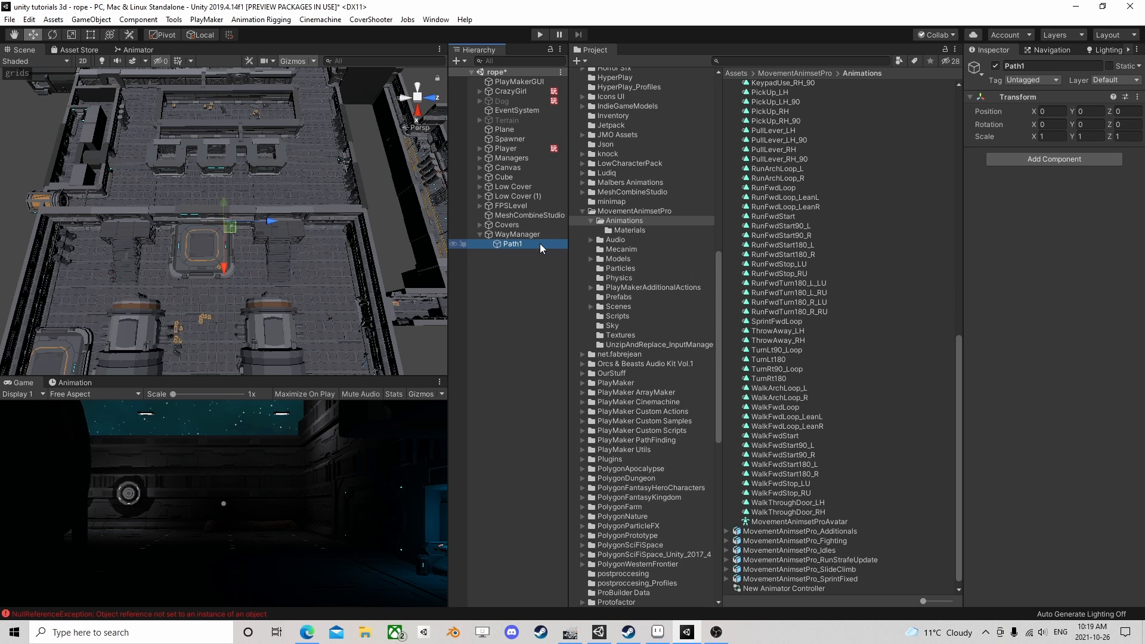
Add a sphere to the scene and move it to about X -49.7, Y 5.4, Z 15.7
right_click(509, 244)
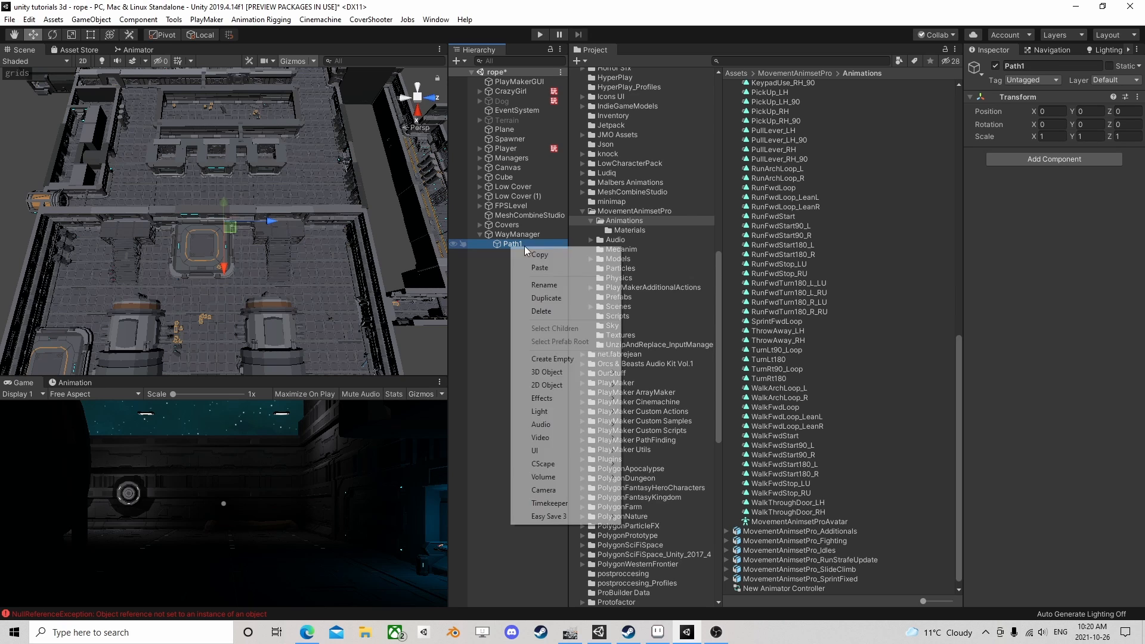
click(477, 285)
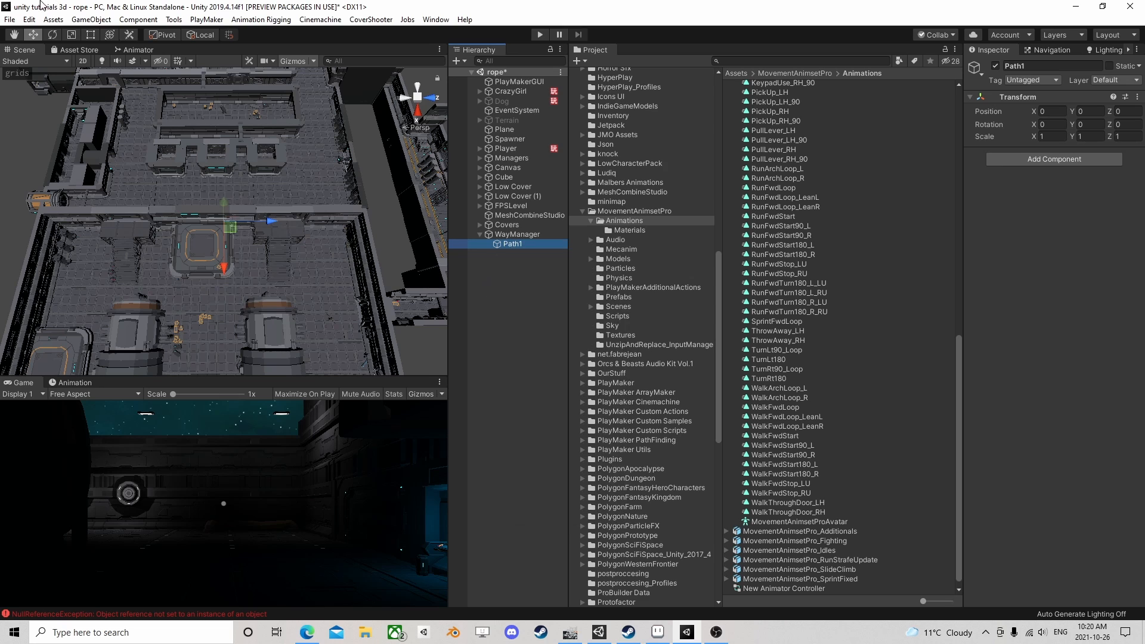
click(96, 20)
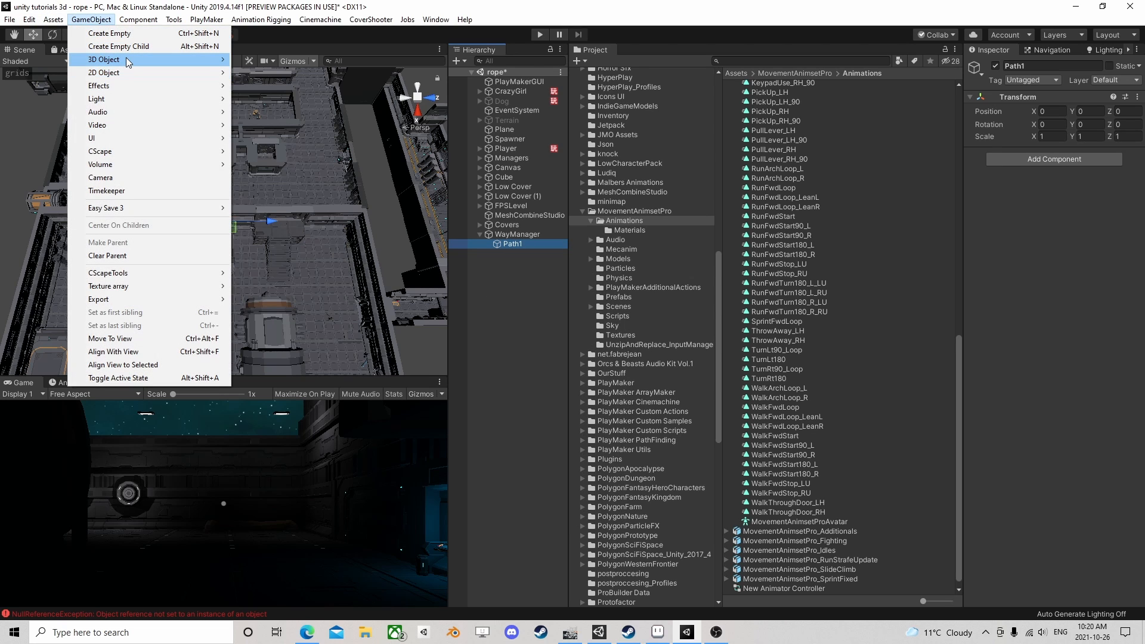
mouse_move(163, 60)
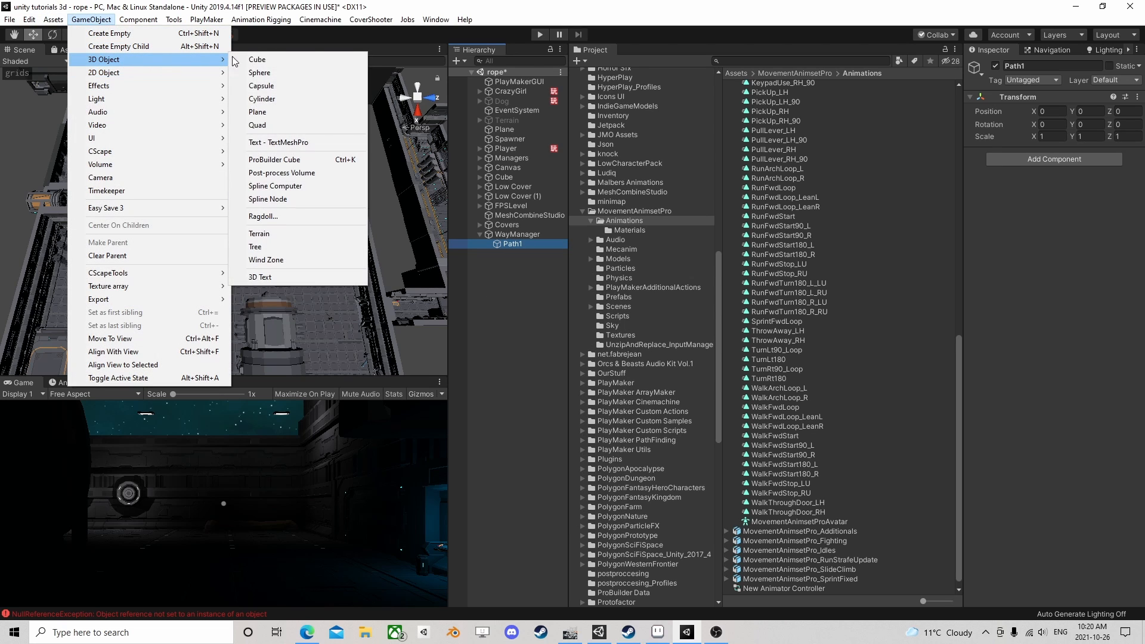
click(262, 73)
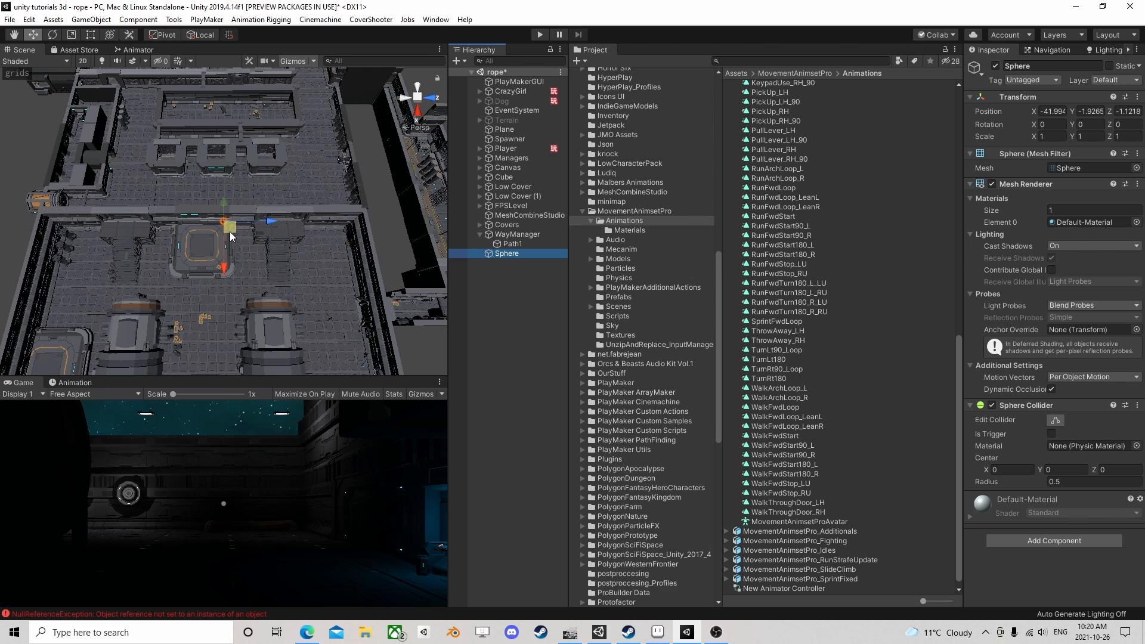
drag(230, 232, 287, 199)
drag(313, 163, 320, 155)
scroll(281, 191, up, 10)
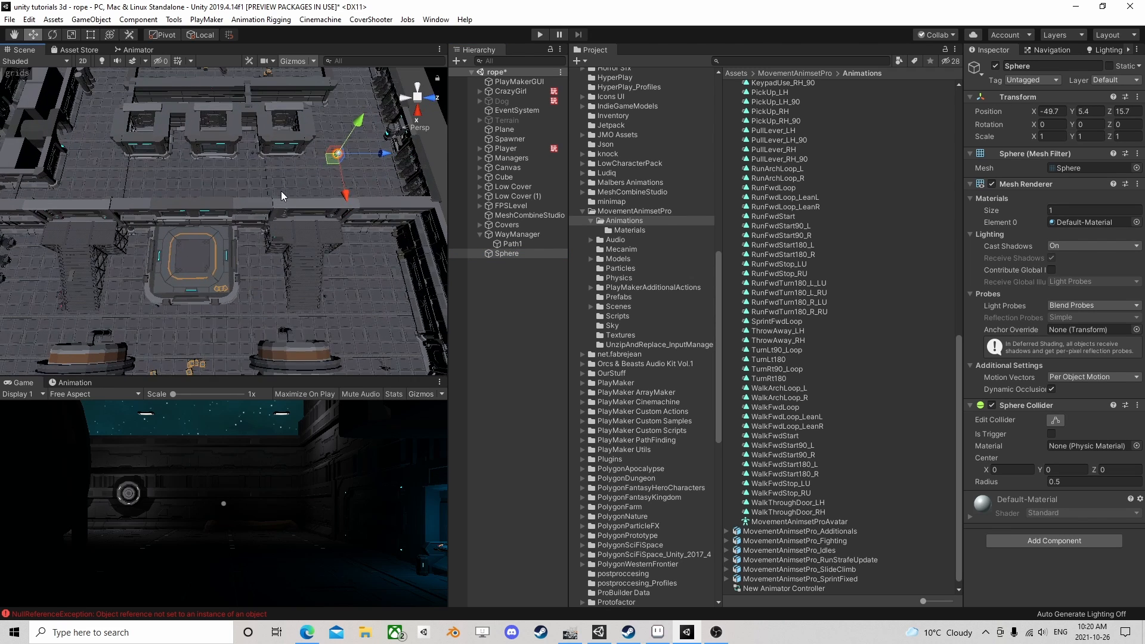
Shift the sphere to about X -45.6, Z 12.9 and lower it to Y 5.2, close to the floor
middle_drag(309, 176, 207, 238)
scroll(238, 223, up, 6)
scroll(238, 224, up, 2)
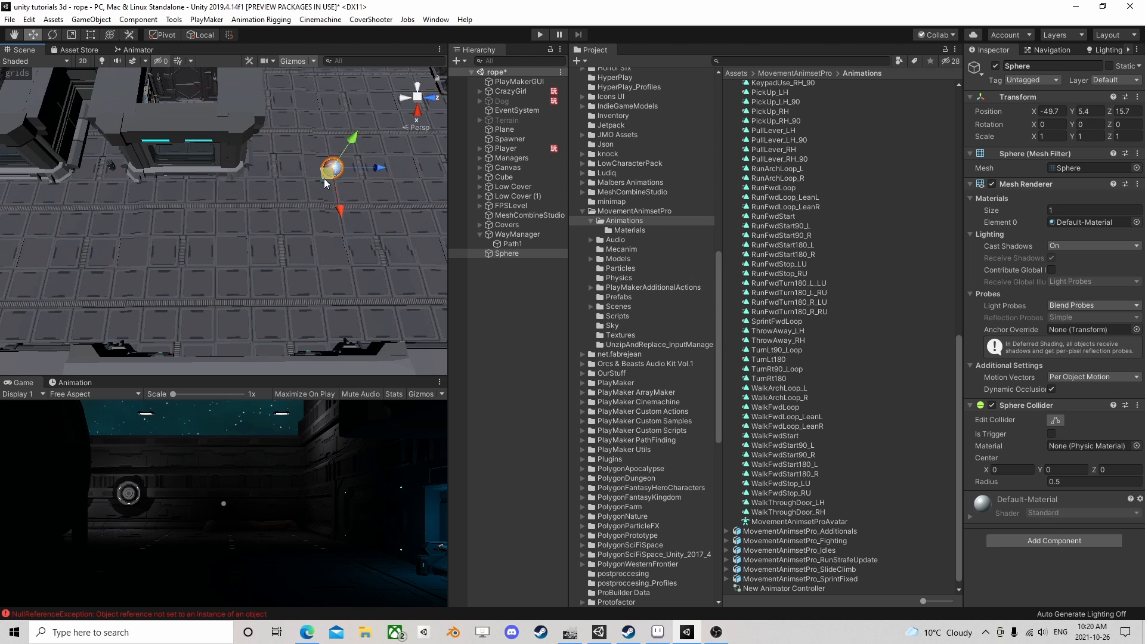
drag(327, 189, 283, 240)
alt+drag(174, 255, 289, 167)
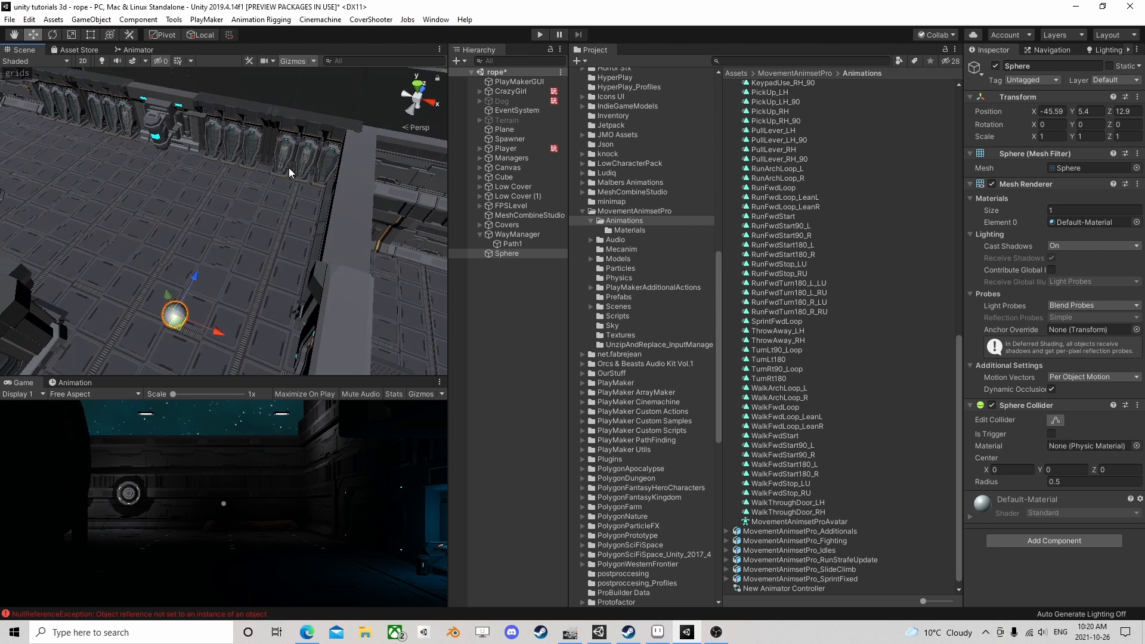
middle_drag(244, 250, 348, 138)
drag(290, 162, 242, 243)
Move the sphere across the room to the starting corner of the path, at about X -65.3, Z -19.4
scroll(296, 178, down, 8)
scroll(242, 242, down, 3)
middle_drag(241, 242, 299, 227)
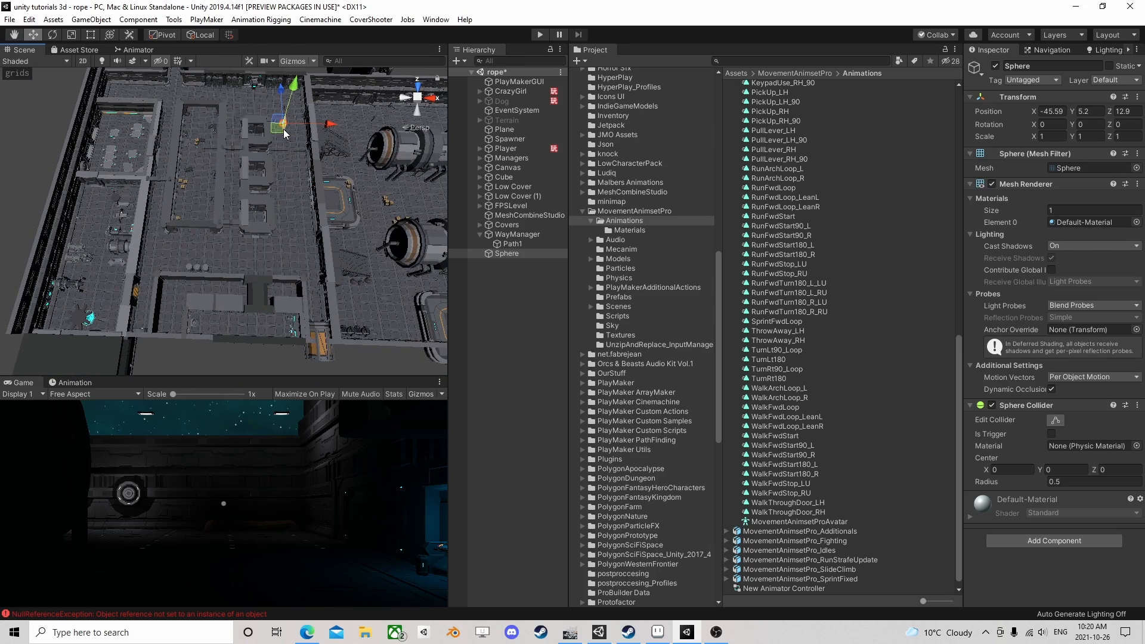
drag(277, 130, 190, 258)
scroll(199, 266, up, 5)
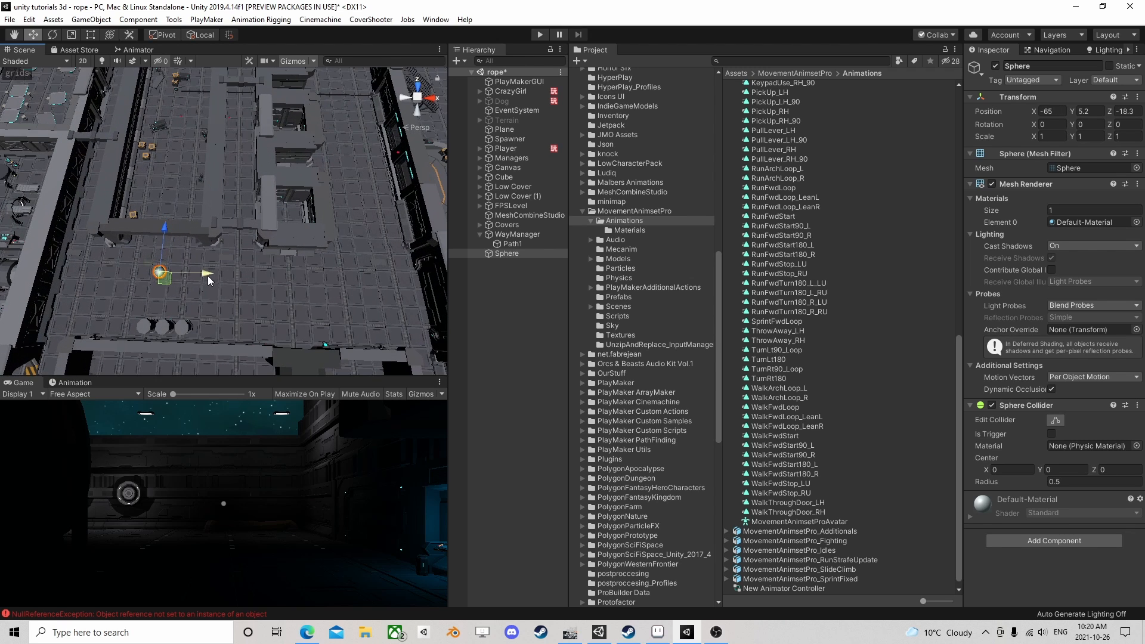
middle_drag(208, 275, 243, 276)
drag(230, 257, 228, 261)
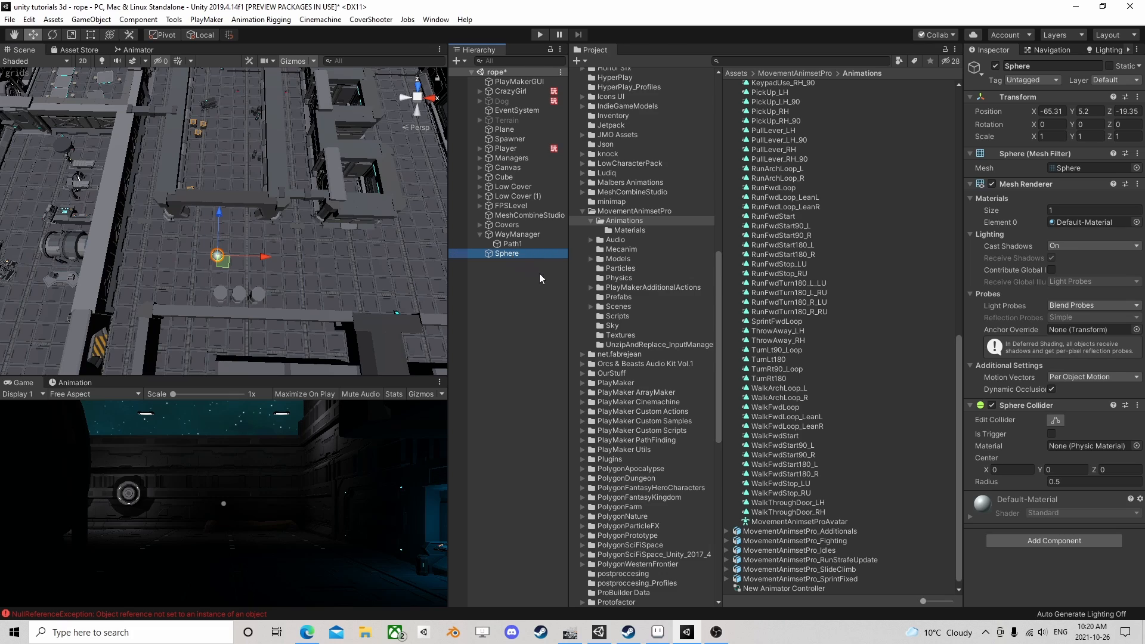
Duplicate the sphere and move the copy along the room to about X -65.3, Z 2.6
key(ctrl+d)
right_drag(315, 246, 273, 174)
middle_drag(273, 174, 194, 217)
drag(102, 250, 292, 177)
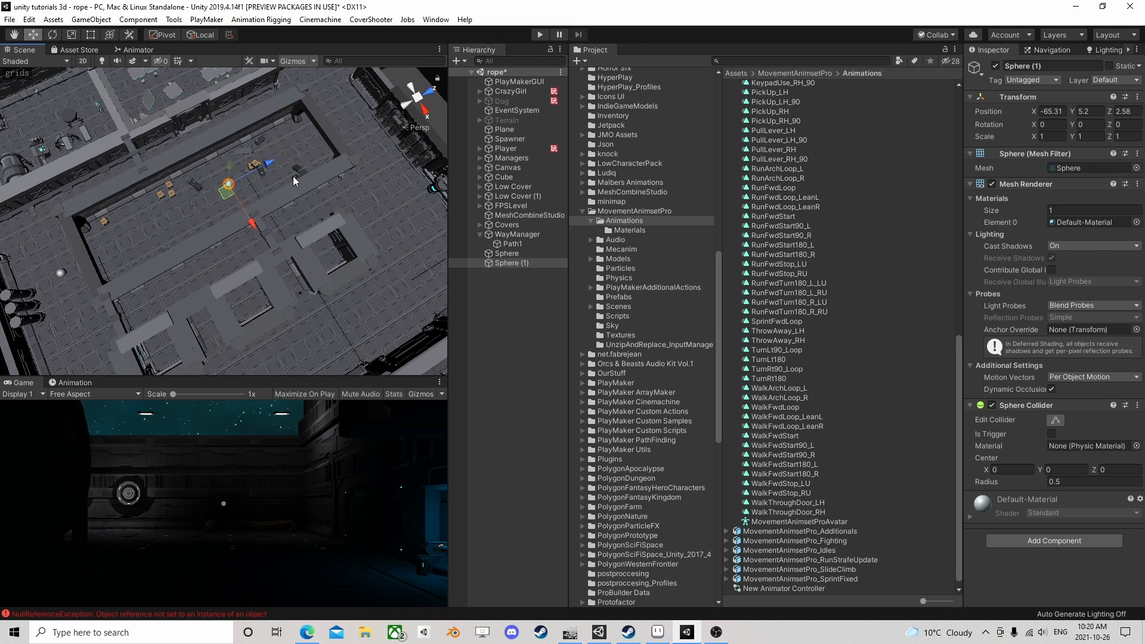
scroll(292, 177, up, 4)
middle_drag(281, 173, 221, 244)
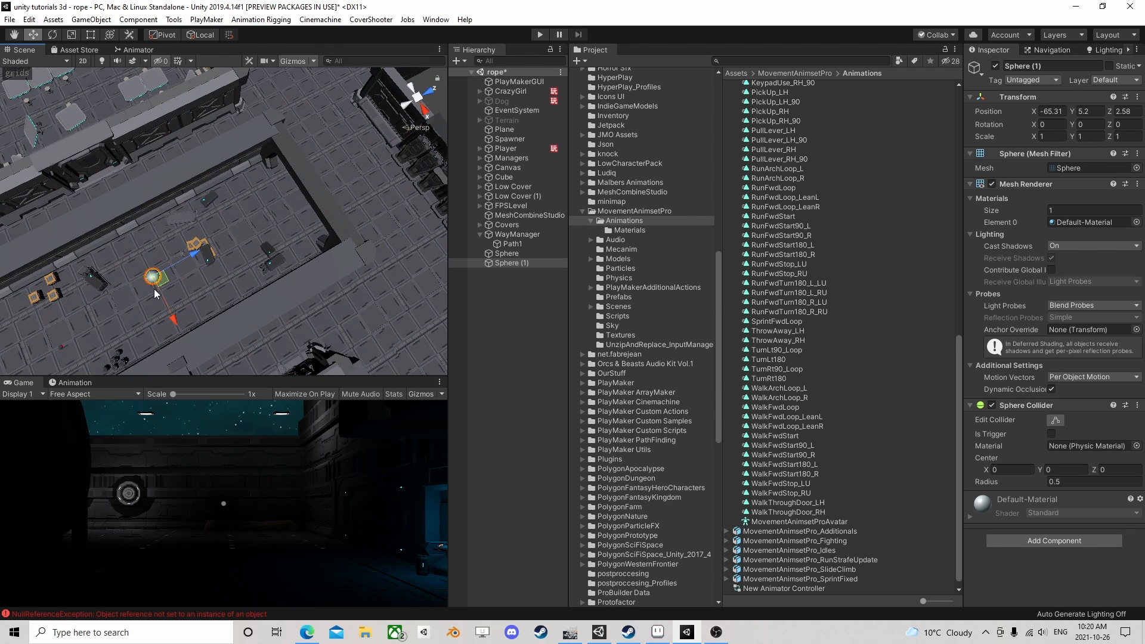
Place three more sphere copies as waypoints along the same side, the last at about X -66.3, Z 18.9
key(ctrl+d)
drag(164, 279, 350, 174)
key(ctrl+d)
key(ctrl+d)
middle_drag(351, 174, 206, 253)
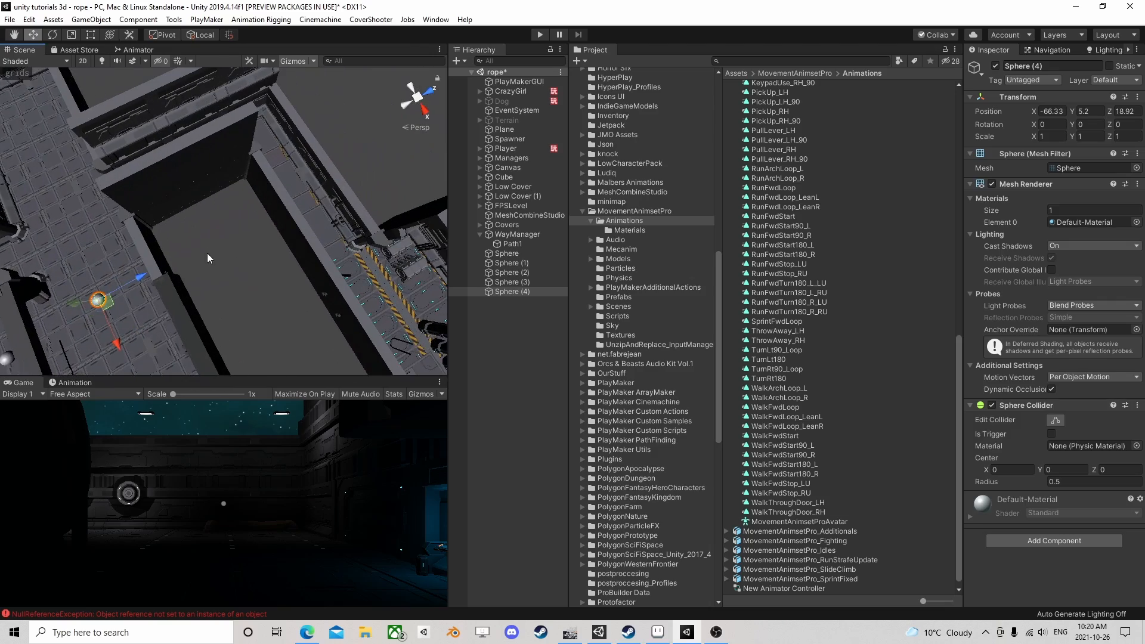
Place two more sphere copies around the room's end and back along the opposite side, the last at about X -44.8, Z 2.5
right_drag(262, 260, 78, 255)
middle_drag(197, 154, 252, 184)
scroll(256, 199, down, 8)
middle_drag(186, 302, 282, 223)
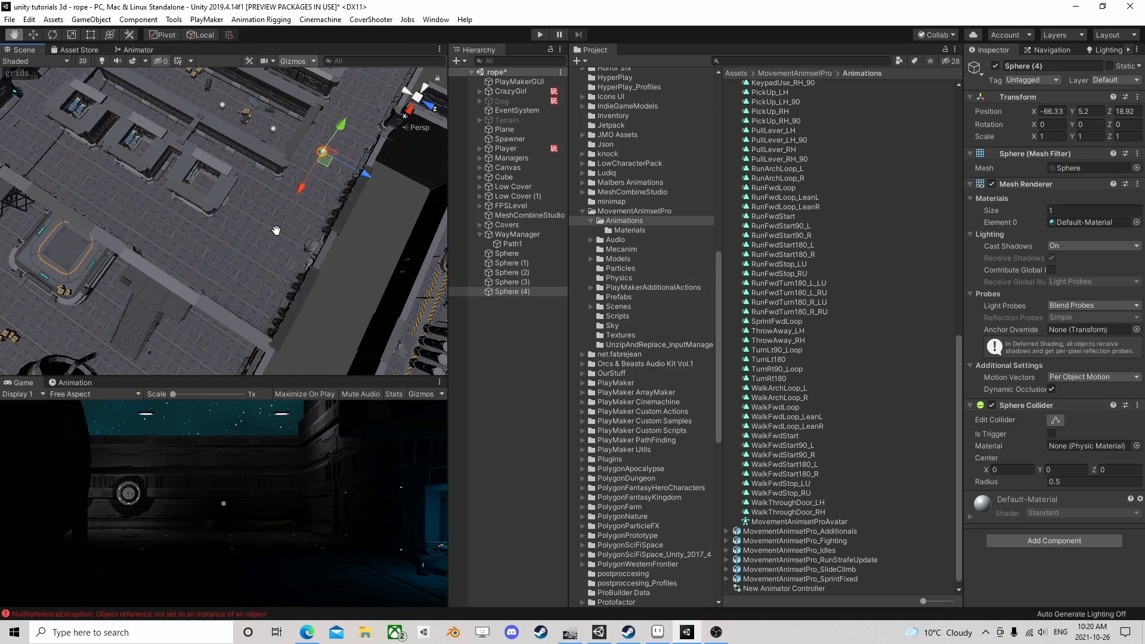
drag(308, 165, 142, 227)
key(ctrl+d)
key(ctrl+d)
middle_drag(113, 230, 227, 251)
right_drag(173, 245, 227, 249)
middle_drag(227, 249, 365, 243)
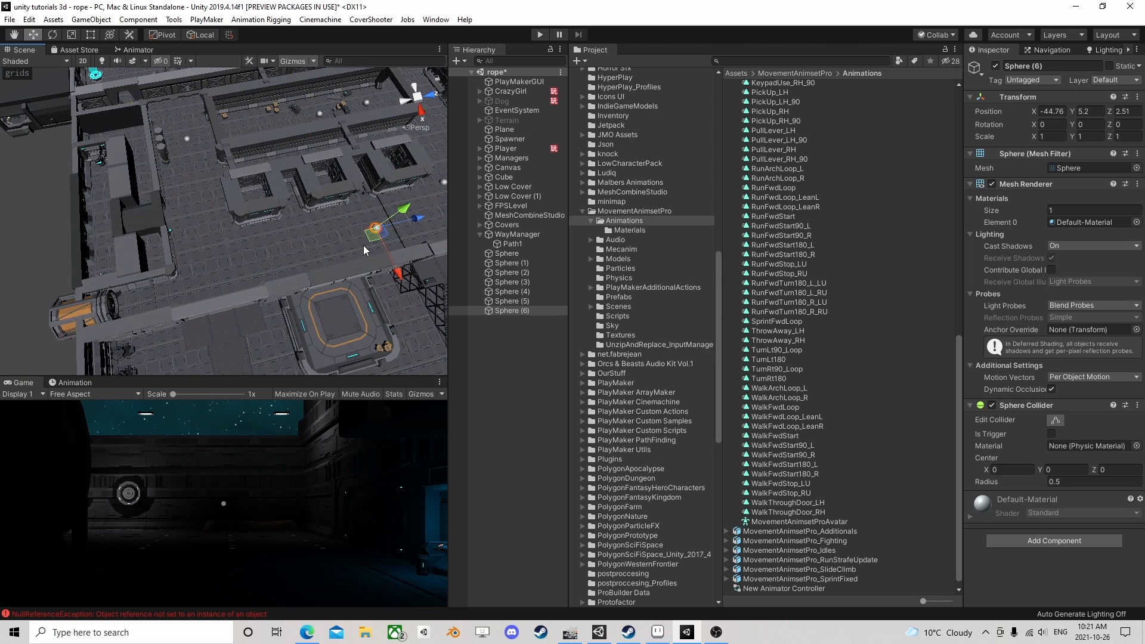
Place two final sphere copies to close the loop near the starting corner, the last at about X -52.1, Z -20.3
key(ctrl+d)
drag(363, 244, 195, 229)
key(ctrl+d)
right_drag(233, 214, 254, 246)
scroll(259, 248, down, 2)
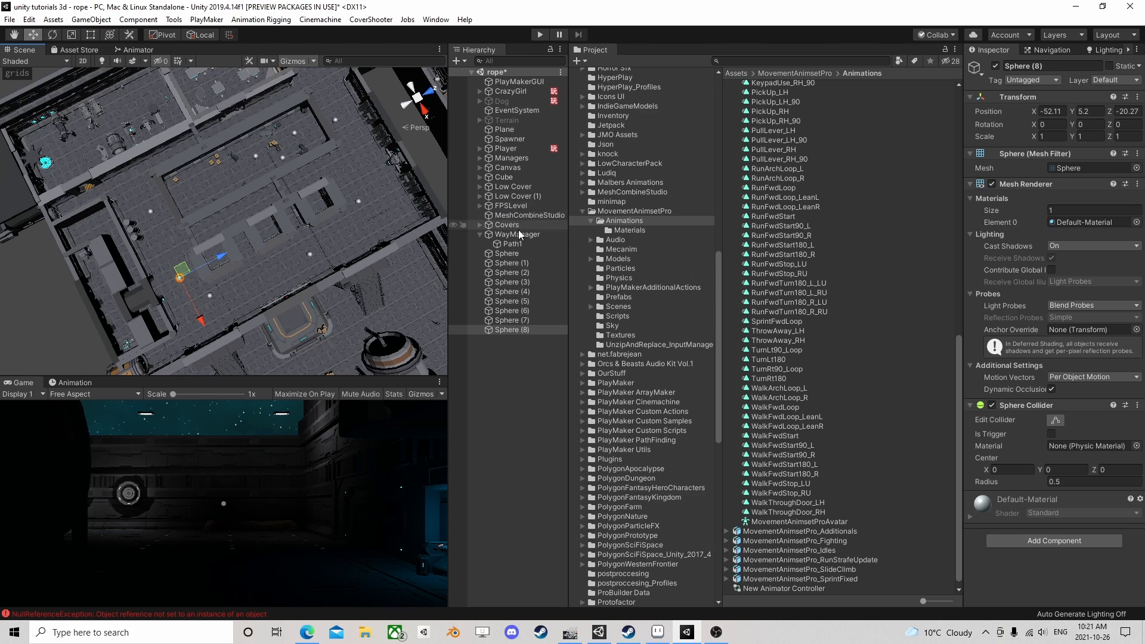
Make all nine spheres children of Path1 and clear the selection
click(512, 253)
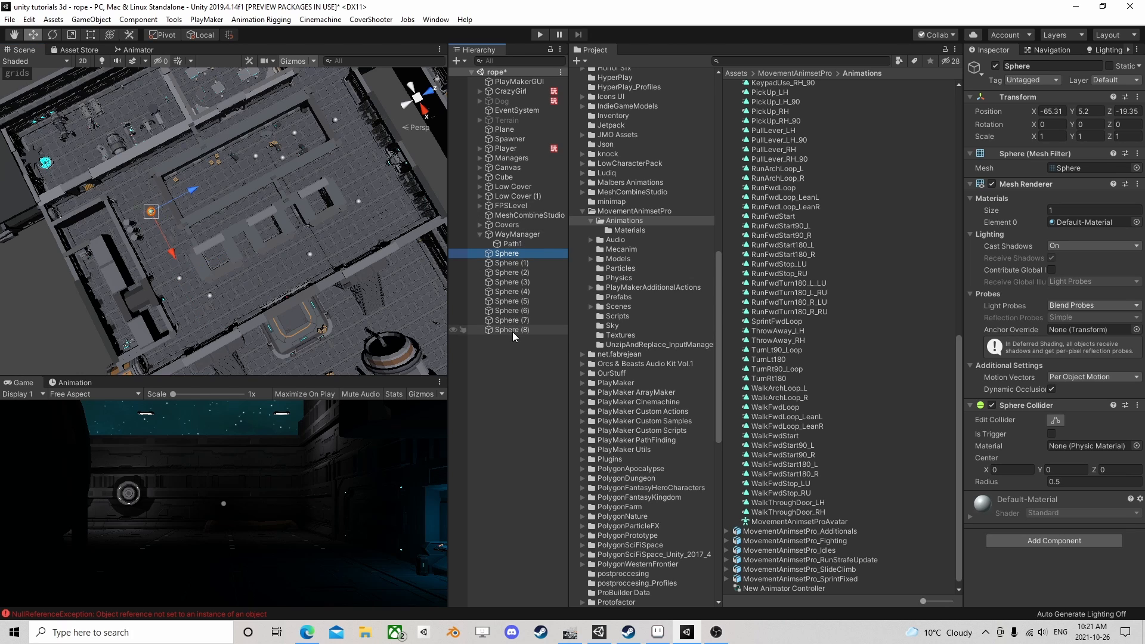
shift+click(513, 331)
drag(516, 250, 517, 244)
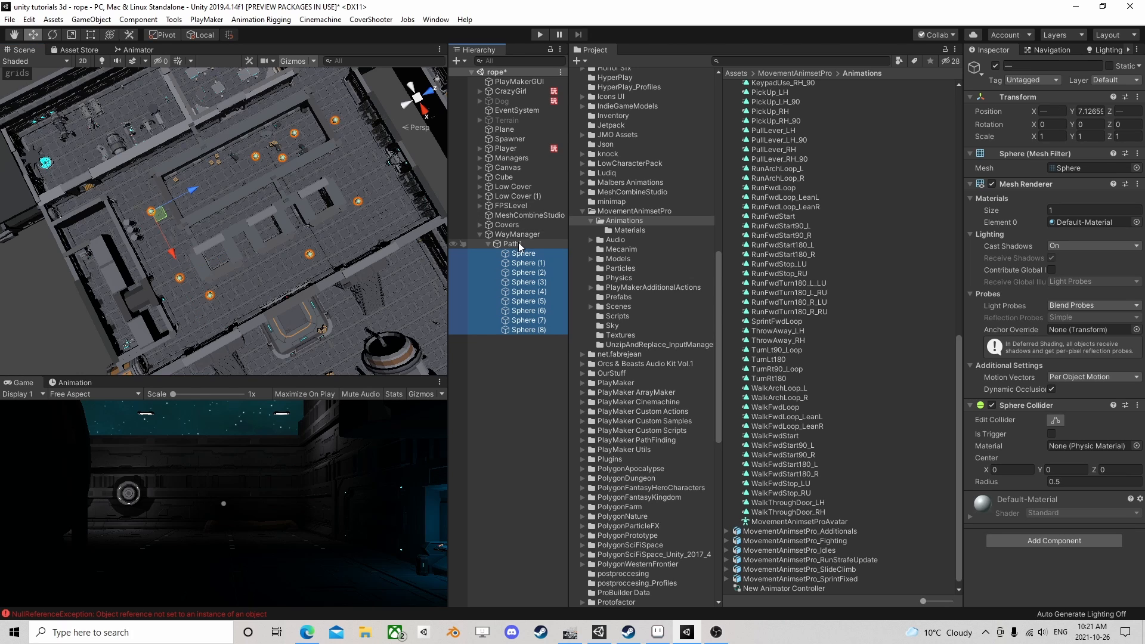
click(521, 349)
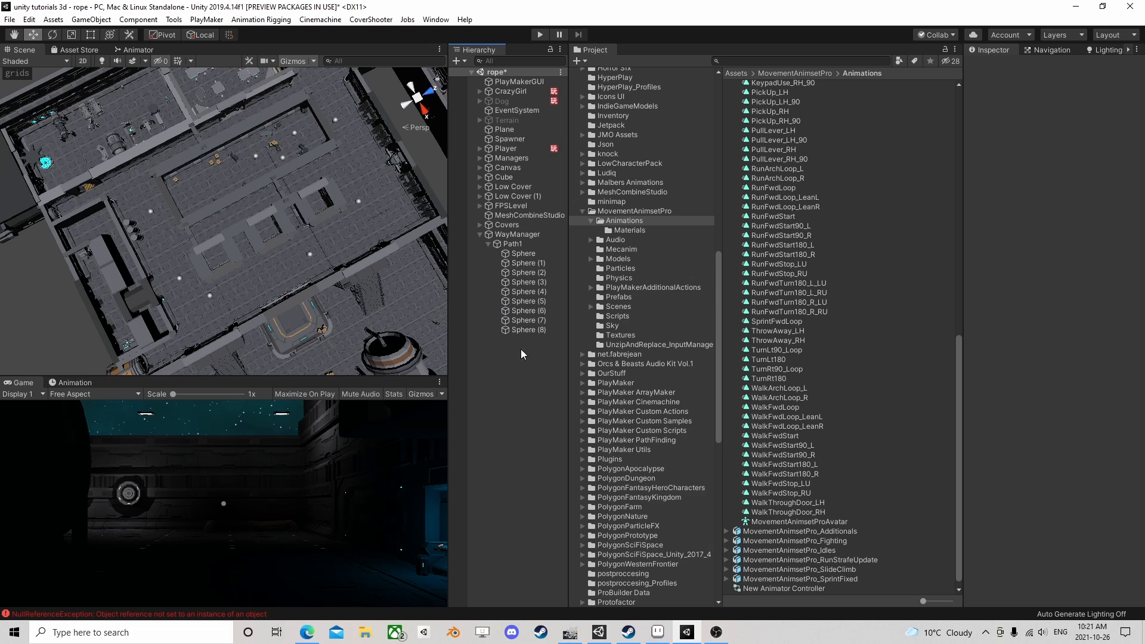
Select Path1 and its first few spheres to check the waypoints' order and positions in the room
click(519, 252)
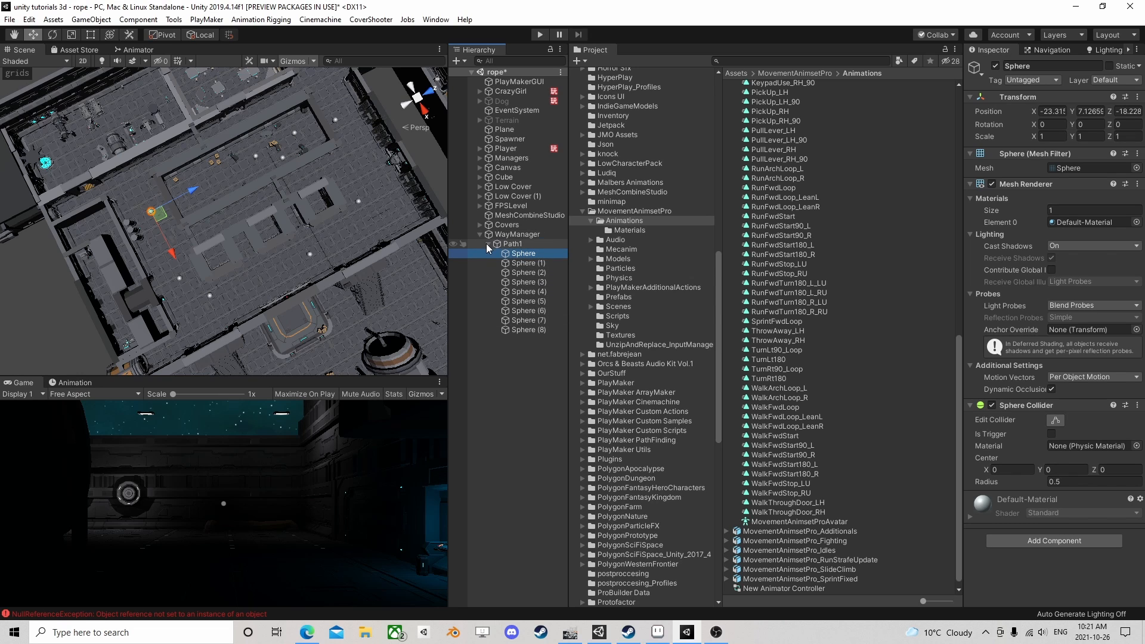
click(488, 244)
click(507, 244)
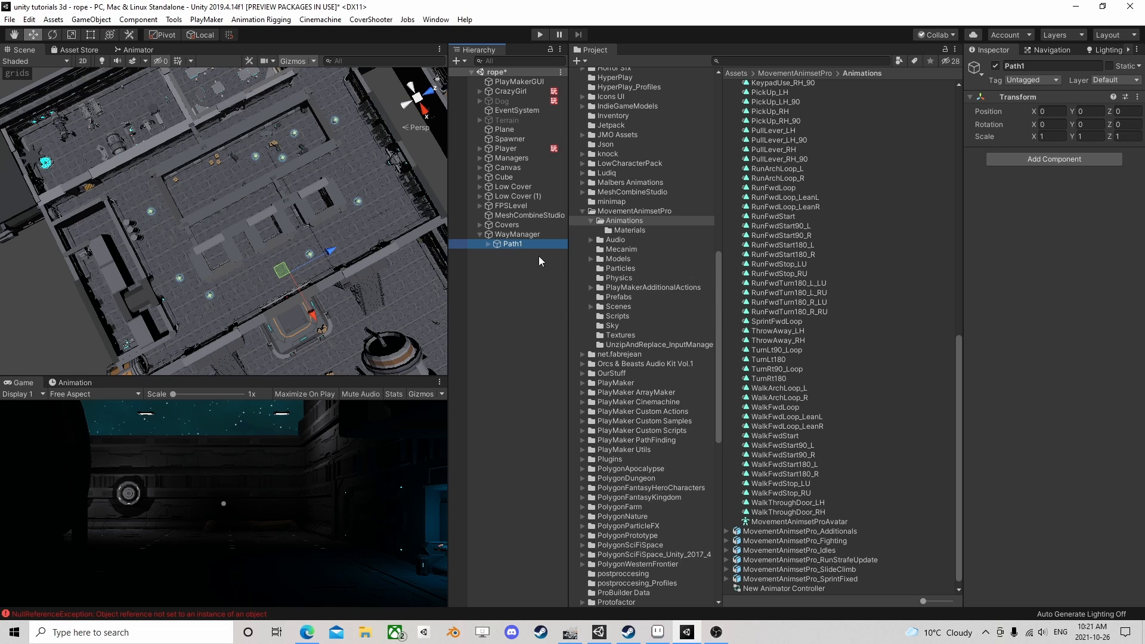
click(488, 244)
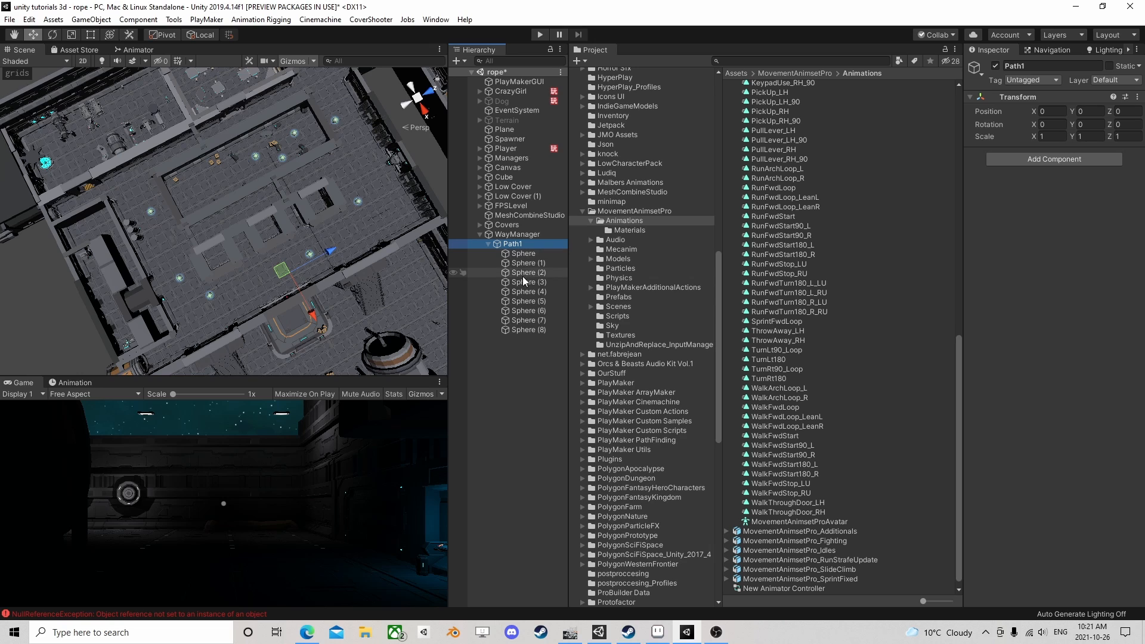
click(530, 261)
click(527, 255)
click(524, 274)
click(524, 282)
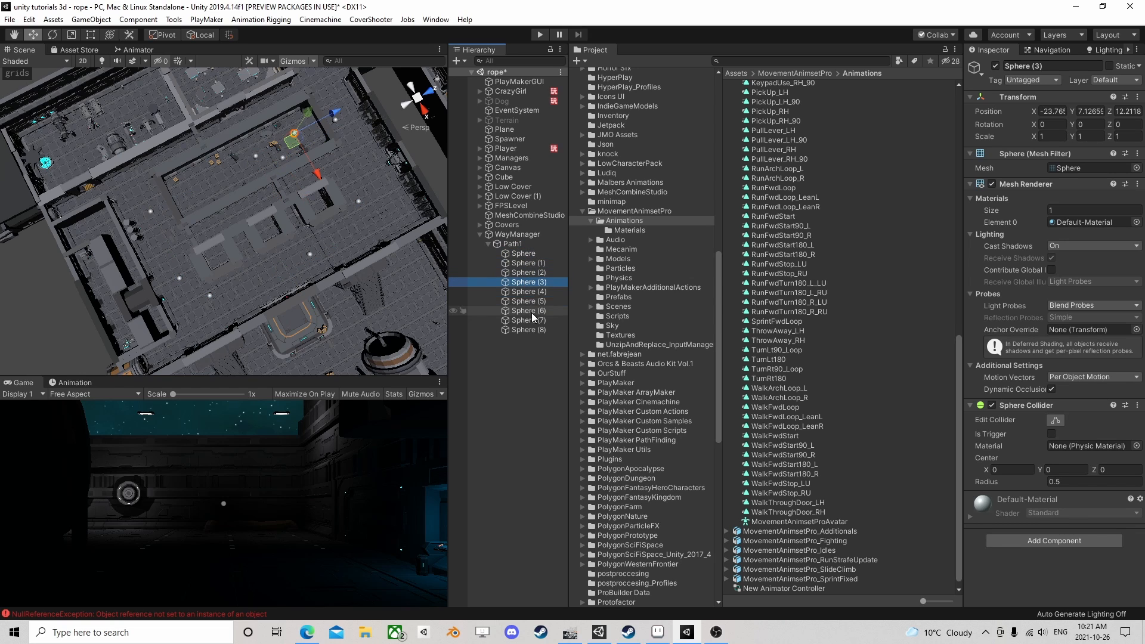
Disable the Mesh Renderer and remove the Sphere Collider on all nine waypoint spheres, then collapse Path1
click(522, 255)
shift+click(526, 328)
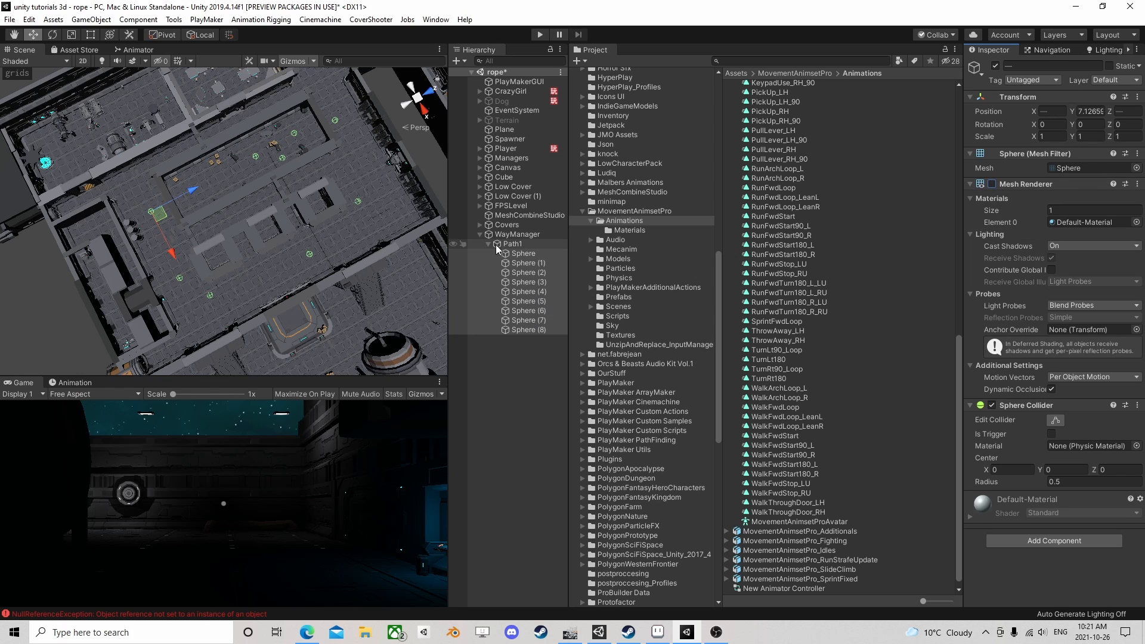
right_click(1016, 406)
click(1072, 431)
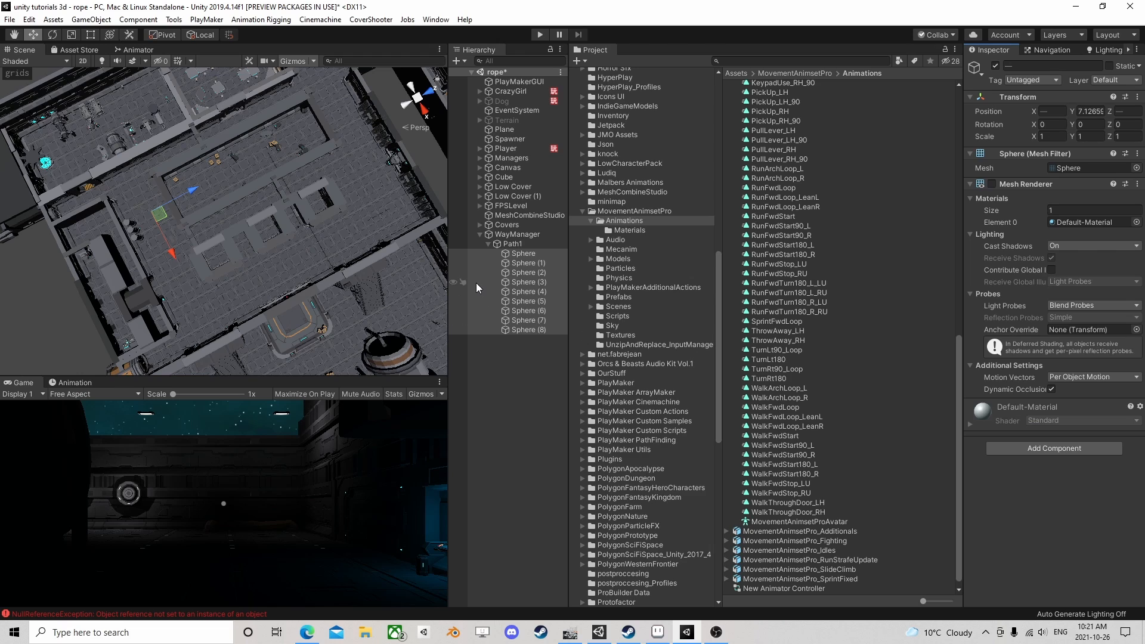
click(488, 243)
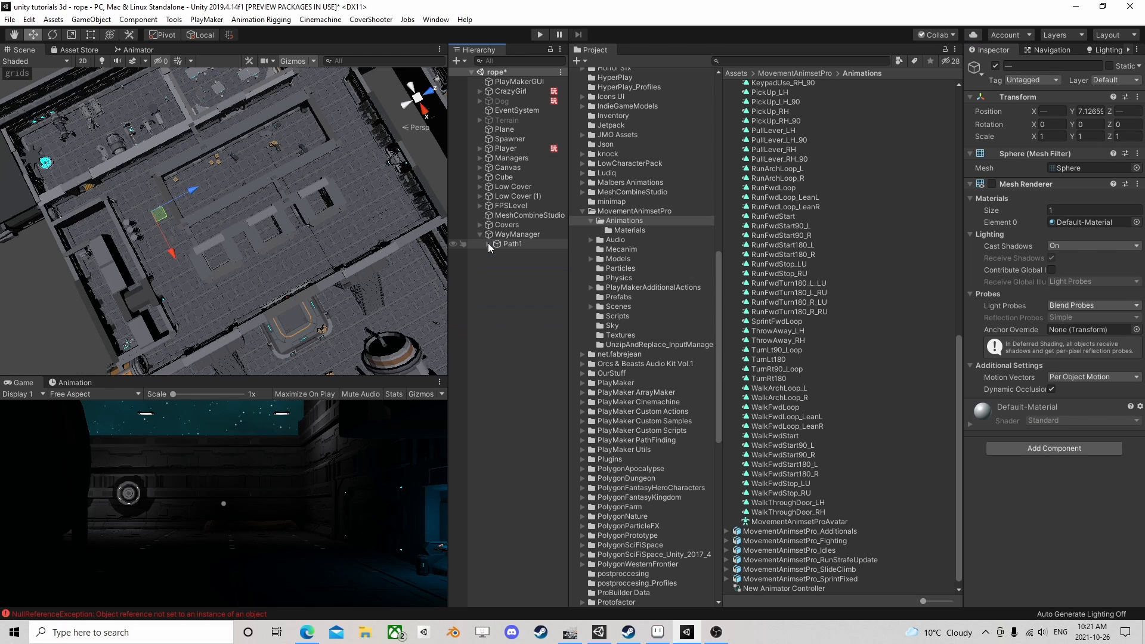
Examine the waypoint spheres under Path1, their positions in the room and their hierarchy beneath WayManager
click(511, 312)
scroll(178, 251, up, 1)
scroll(178, 251, up, 3)
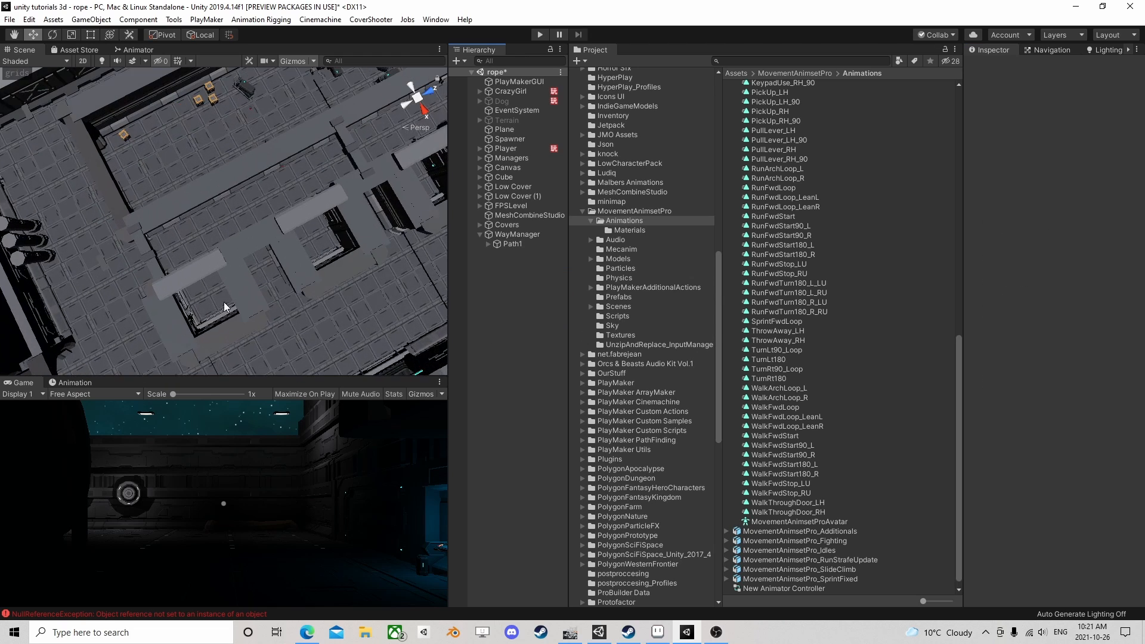
right_drag(224, 301, 309, 209)
middle_drag(310, 209, 286, 146)
scroll(314, 150, up, 2)
scroll(286, 146, down, 2)
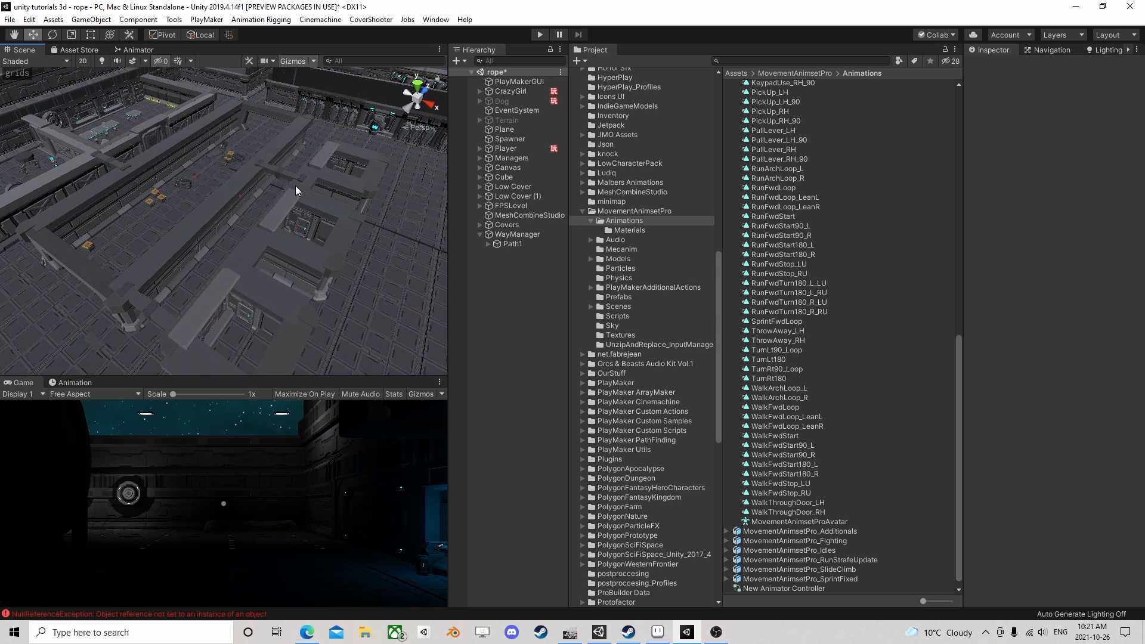
click(487, 244)
click(522, 253)
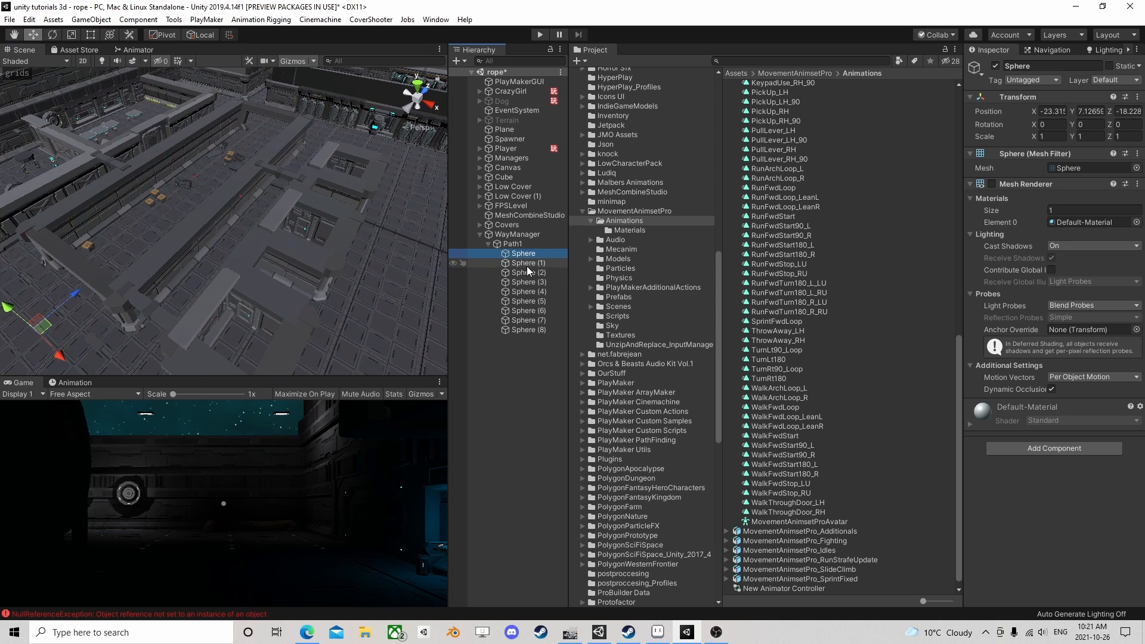
click(529, 272)
click(533, 291)
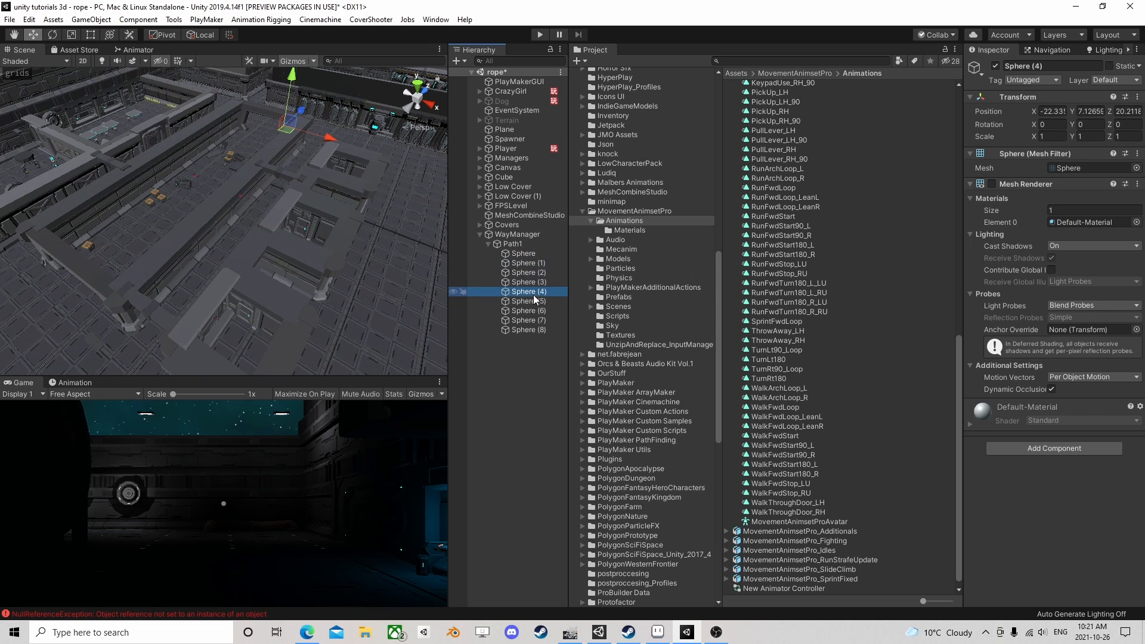
click(488, 243)
click(513, 244)
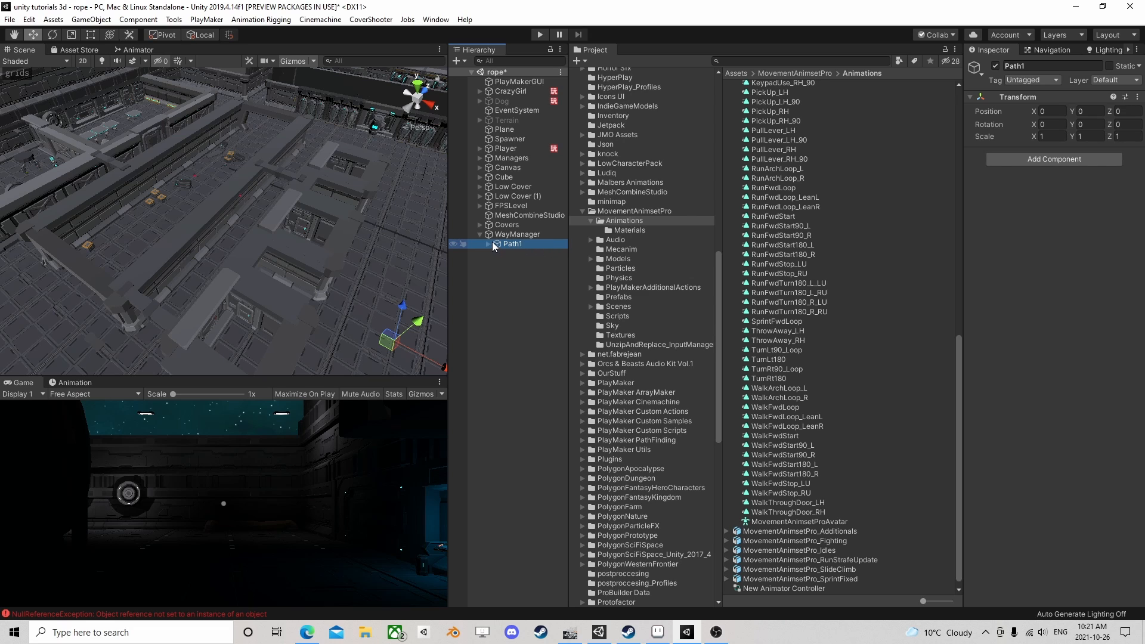
click(515, 235)
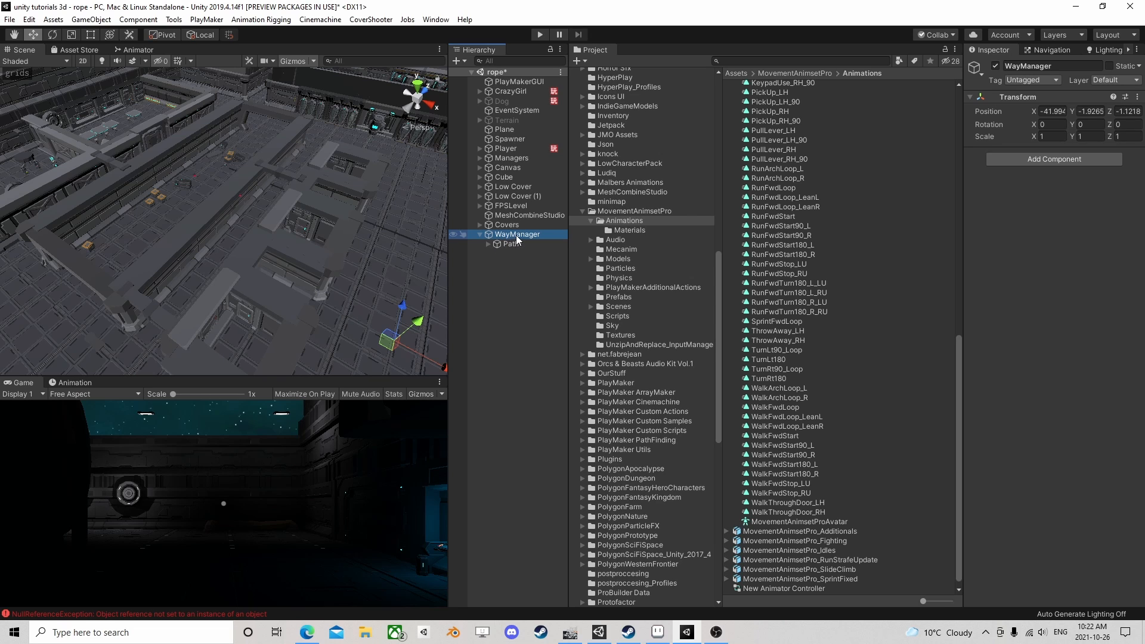
click(488, 244)
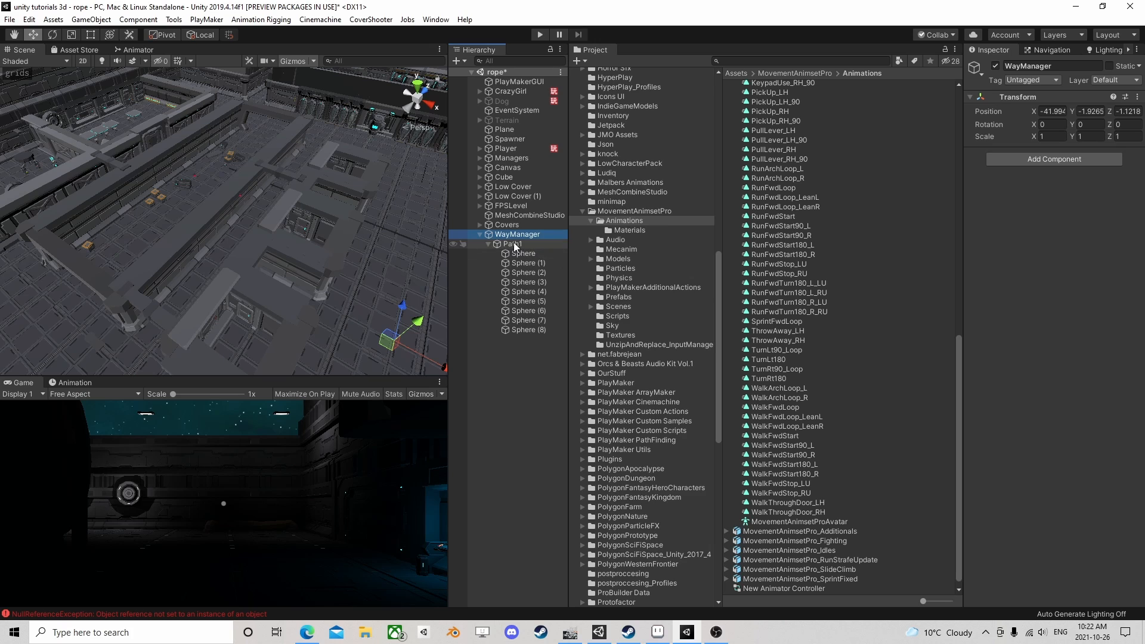
click(513, 244)
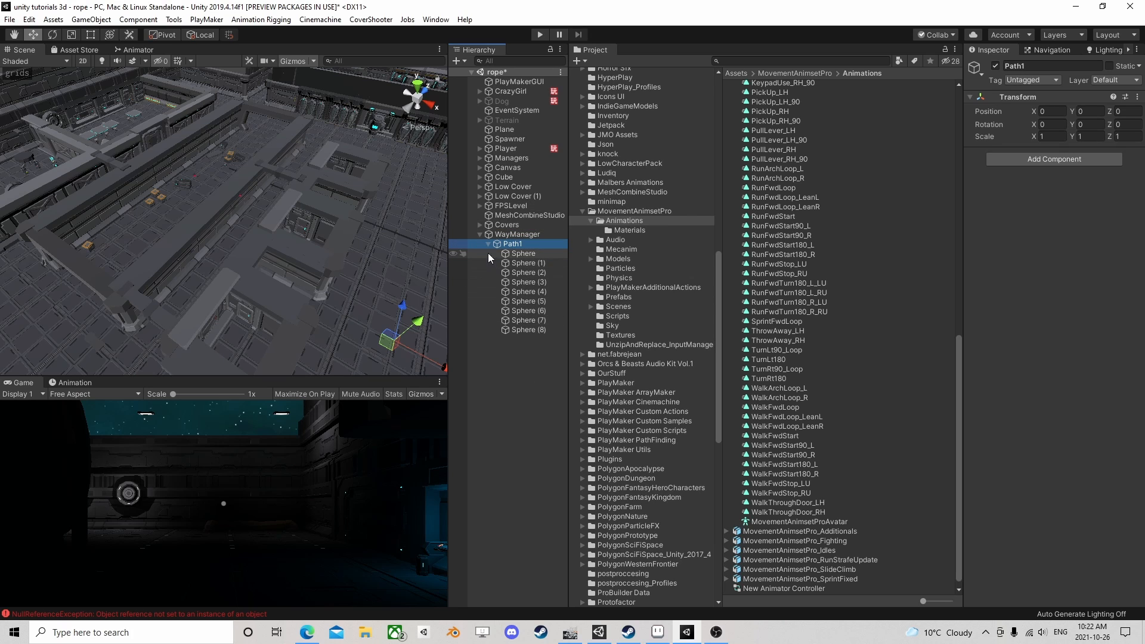
Add a Play Maker Array List Proxy component to WayManager and set its reference to Paths
click(516, 234)
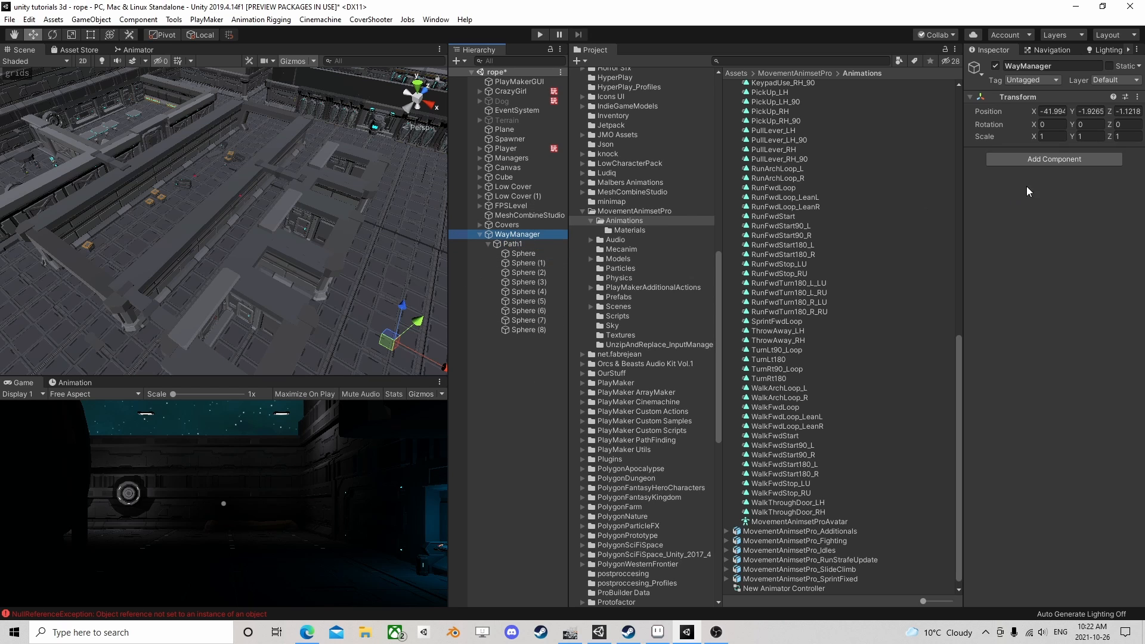
click(1061, 160)
text(p)
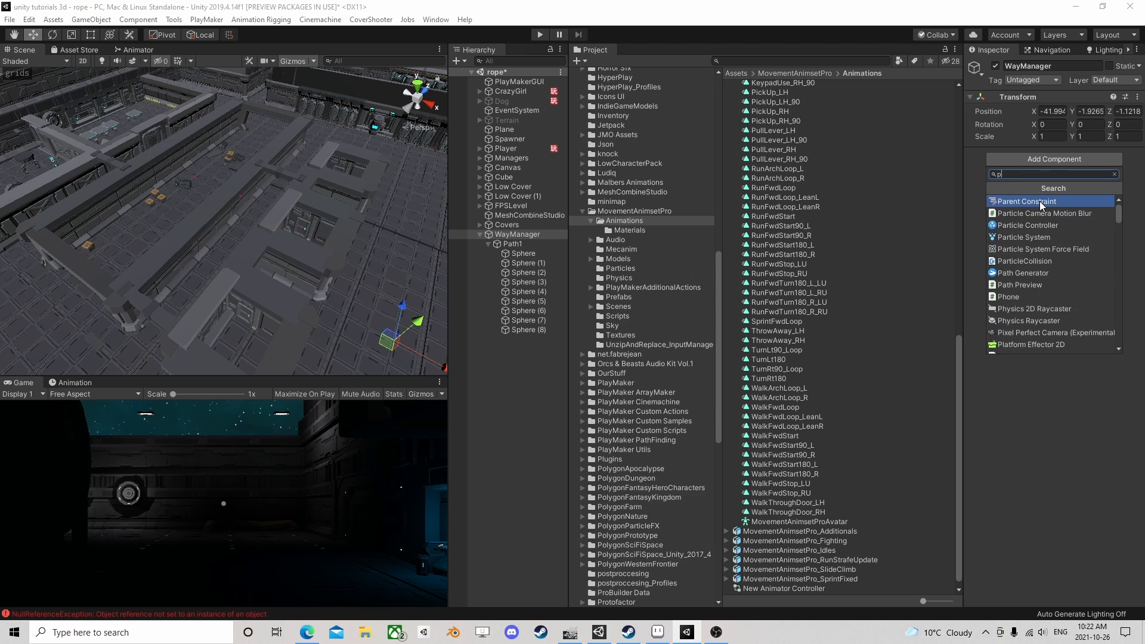
text(rox)
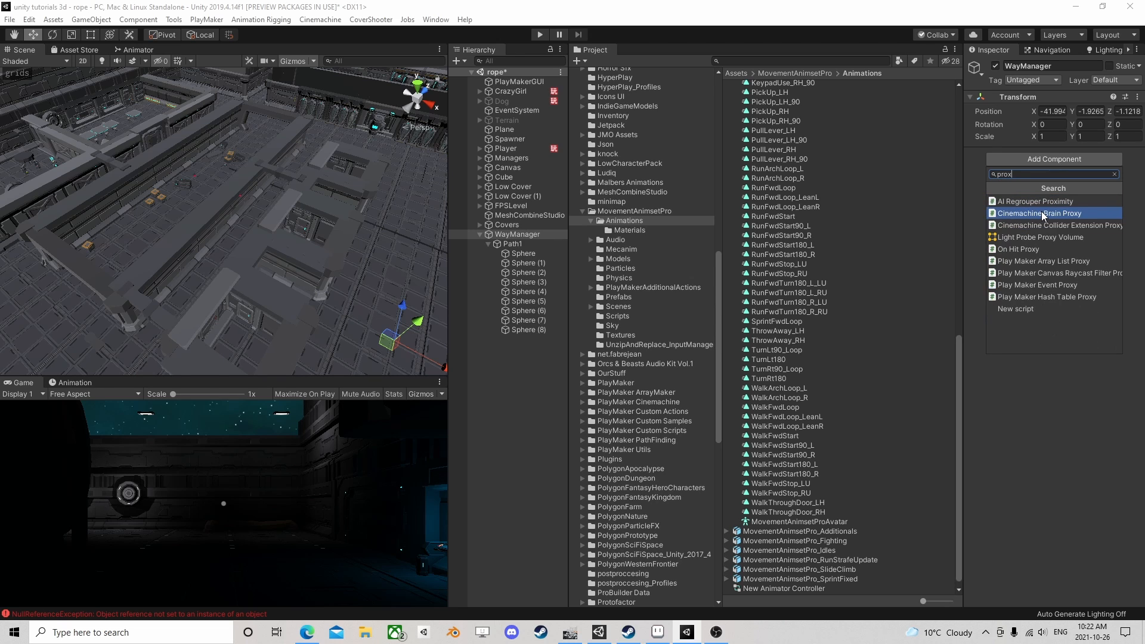
text(y)
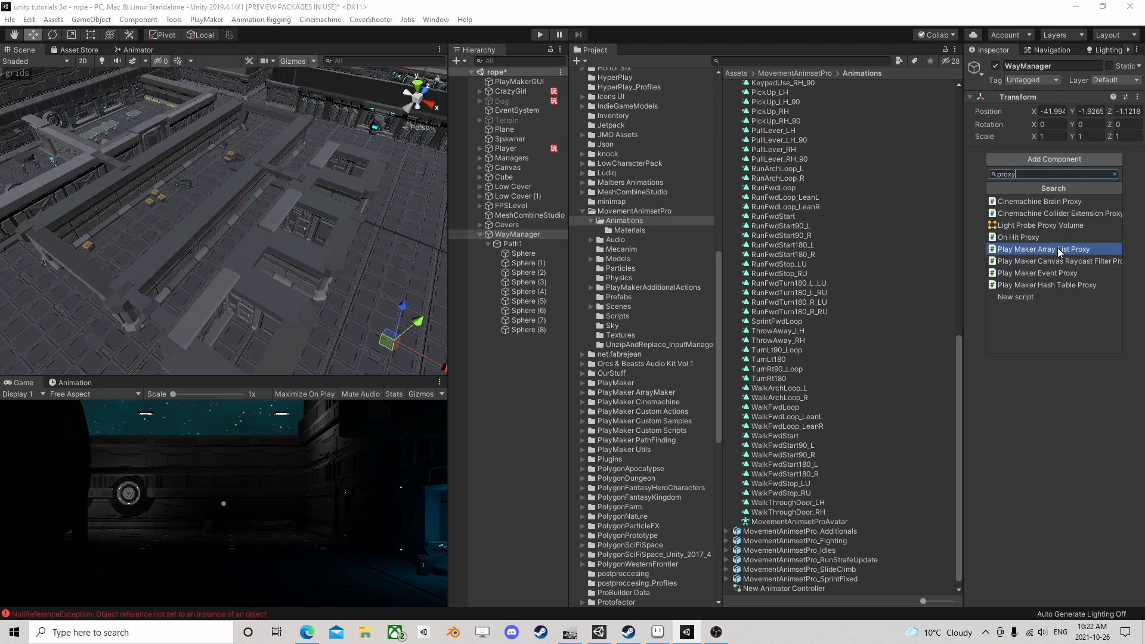
click(1058, 248)
click(1065, 167)
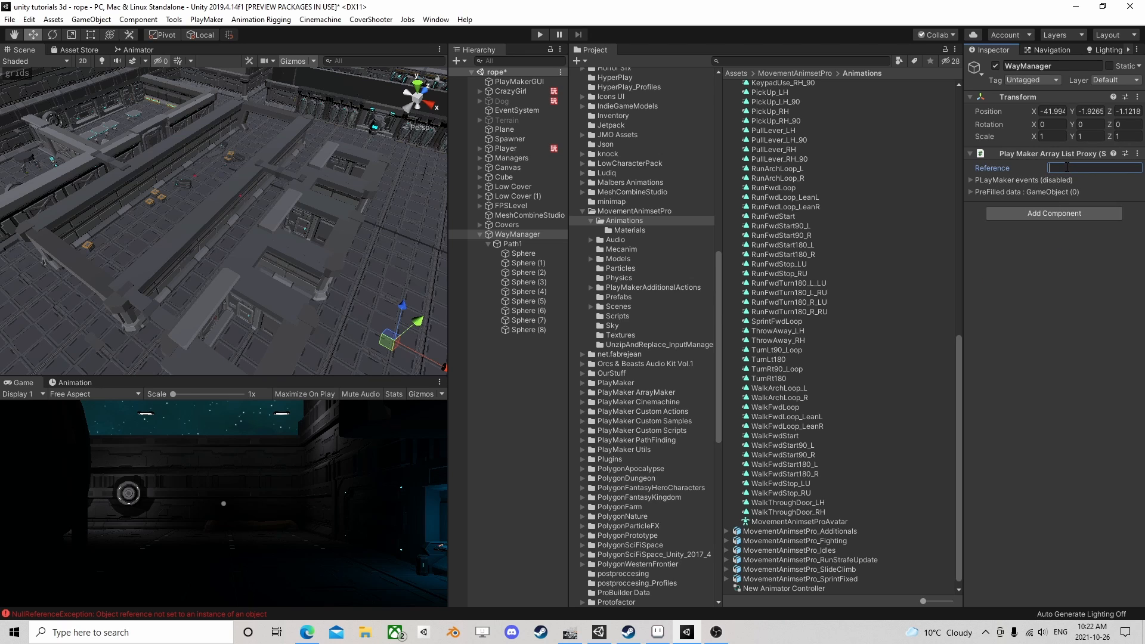
text(WayPoin)
text(Paths)
Set the Paths array's prefill count to 1 and assign Path1 as Item 0
click(970, 194)
click(1056, 217)
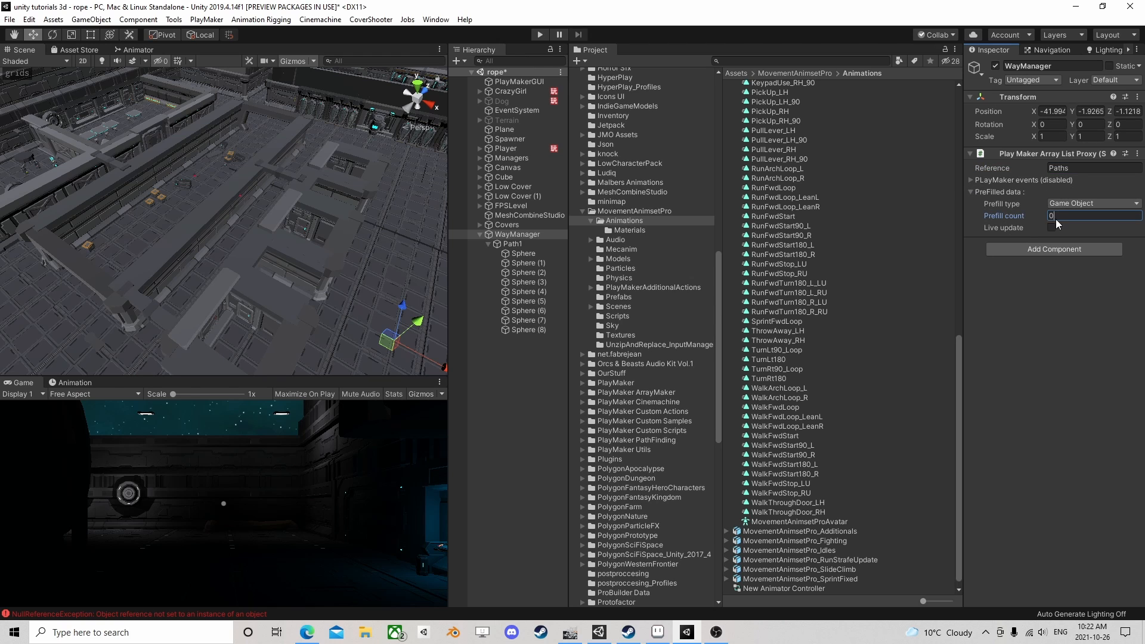
text(1)
key(Return)
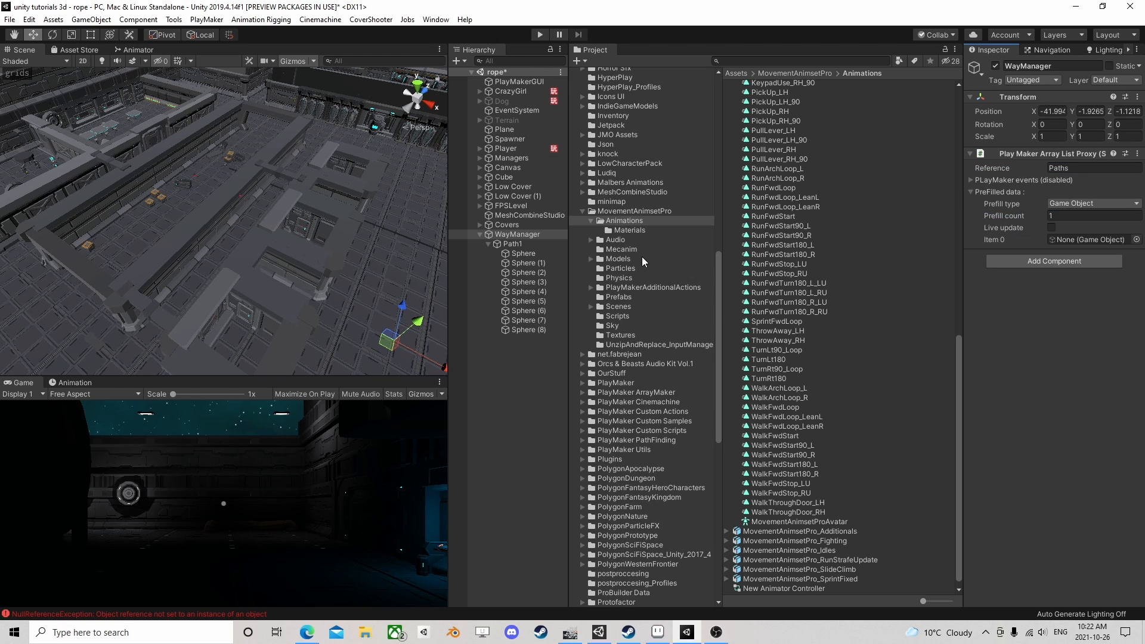
drag(524, 245, 1076, 239)
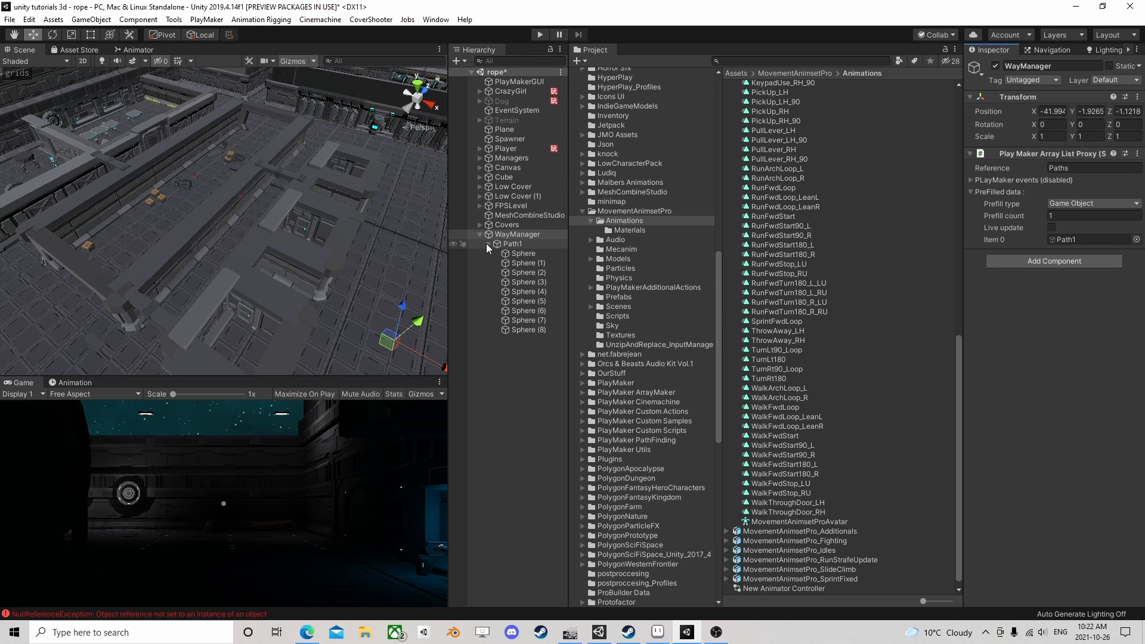
Add a Play Maker Array List Proxy component to Path1 with the reference WayPoints
click(503, 244)
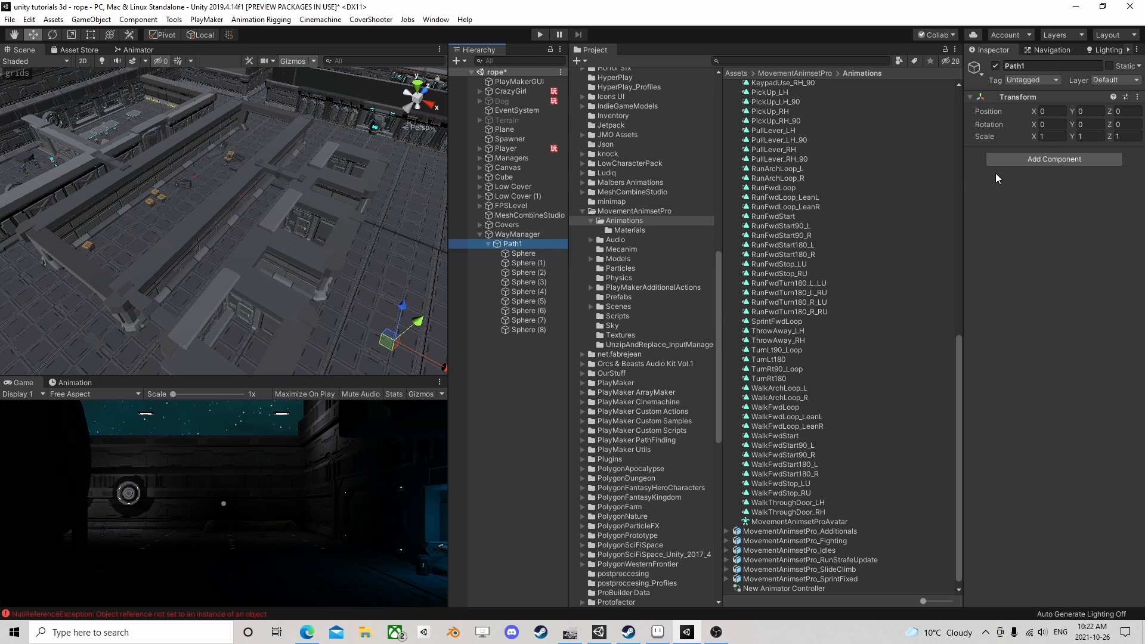
click(1031, 159)
click(1031, 249)
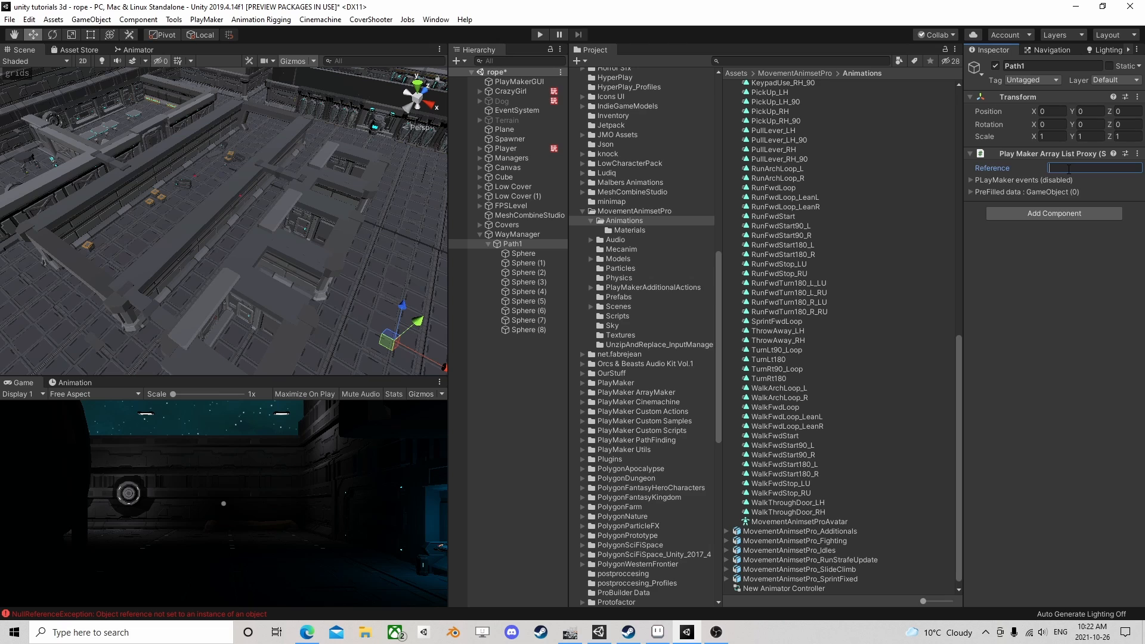
text(WayPoints)
Add a PlayMakerFSM component to WayManager and open its FSM for editing
click(518, 233)
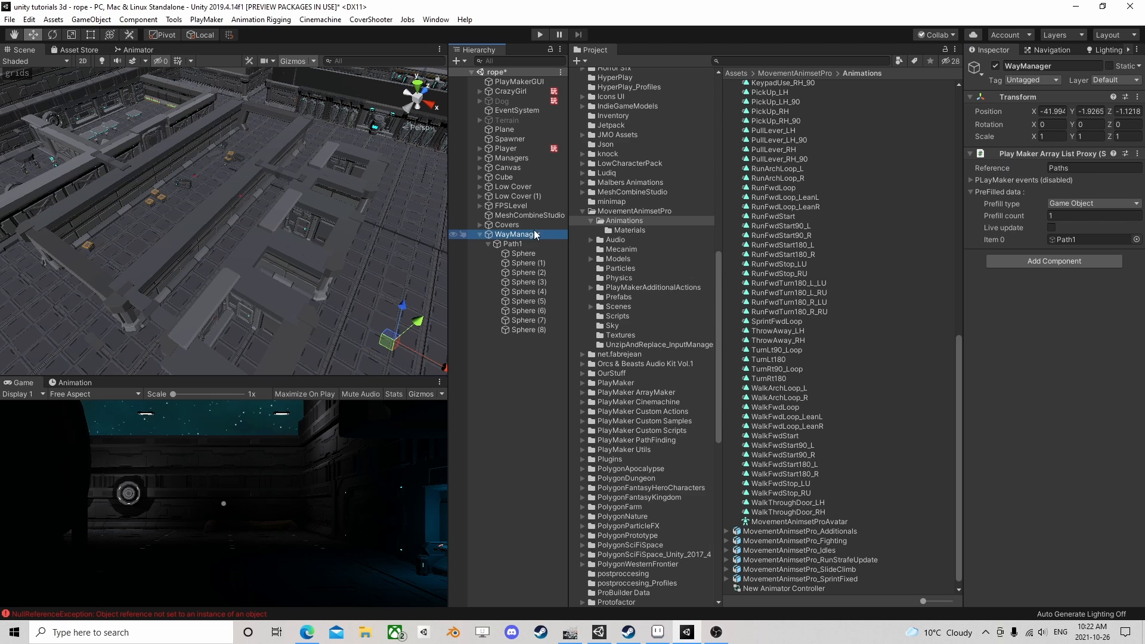
click(1080, 261)
text(fsm)
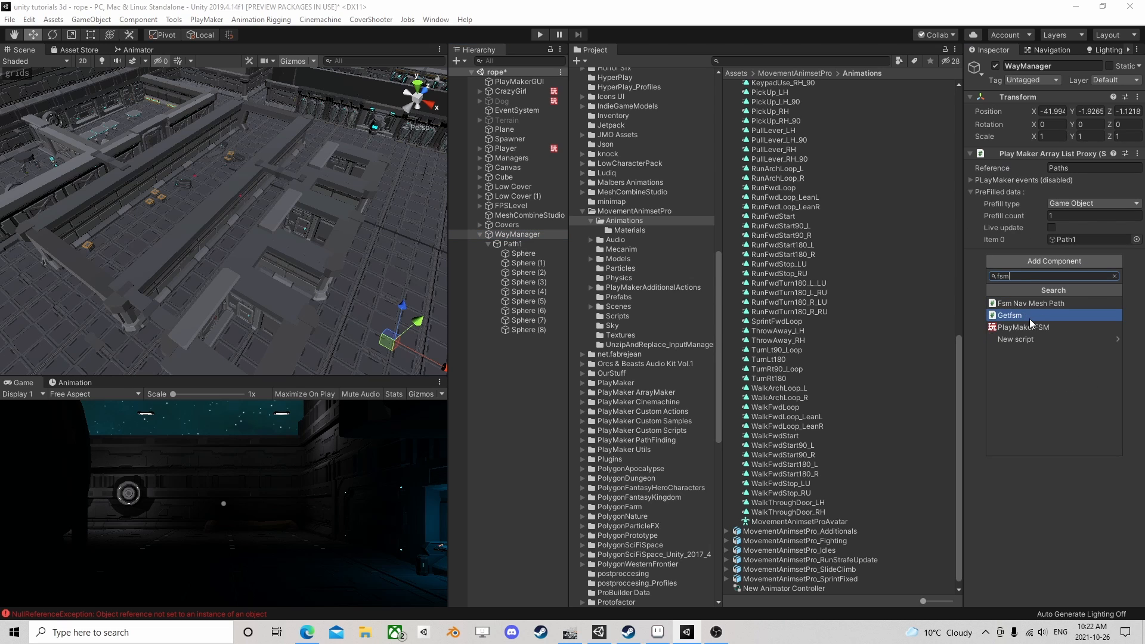
click(1038, 327)
click(1009, 269)
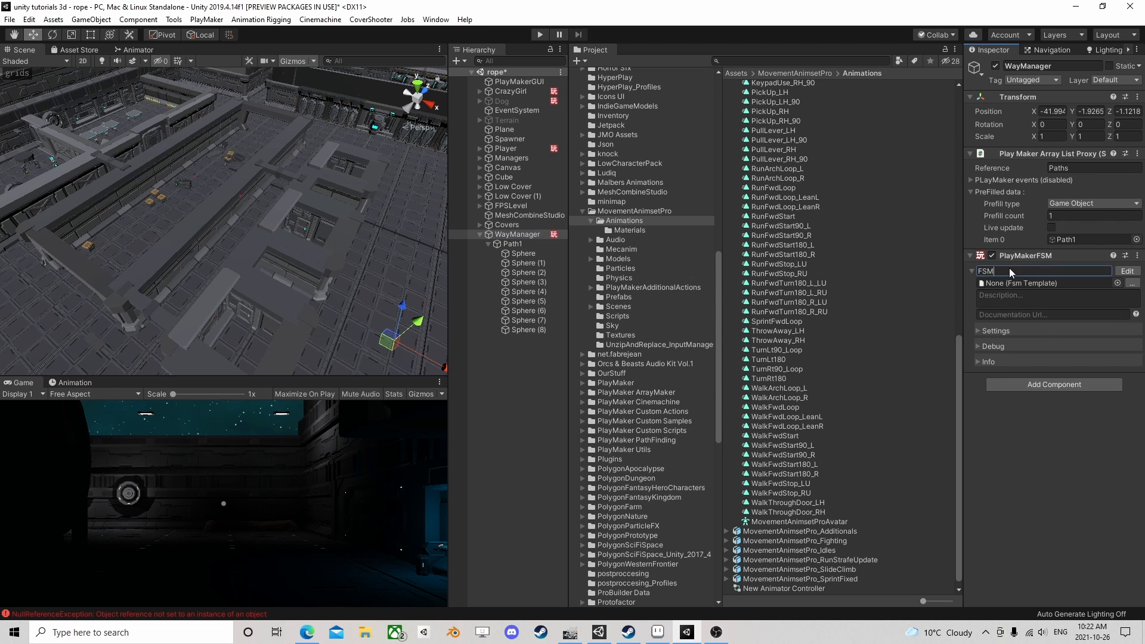
click(1127, 270)
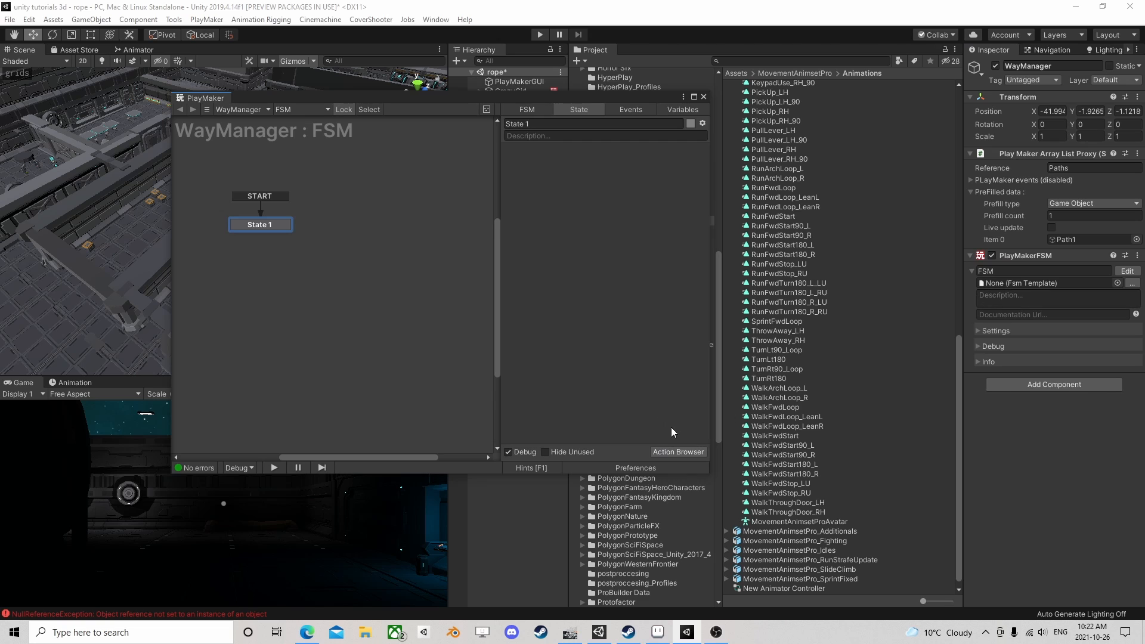
Add a Get Owner action to State 1 of the WayManager FSM and close the action browser
click(675, 450)
text(get o)
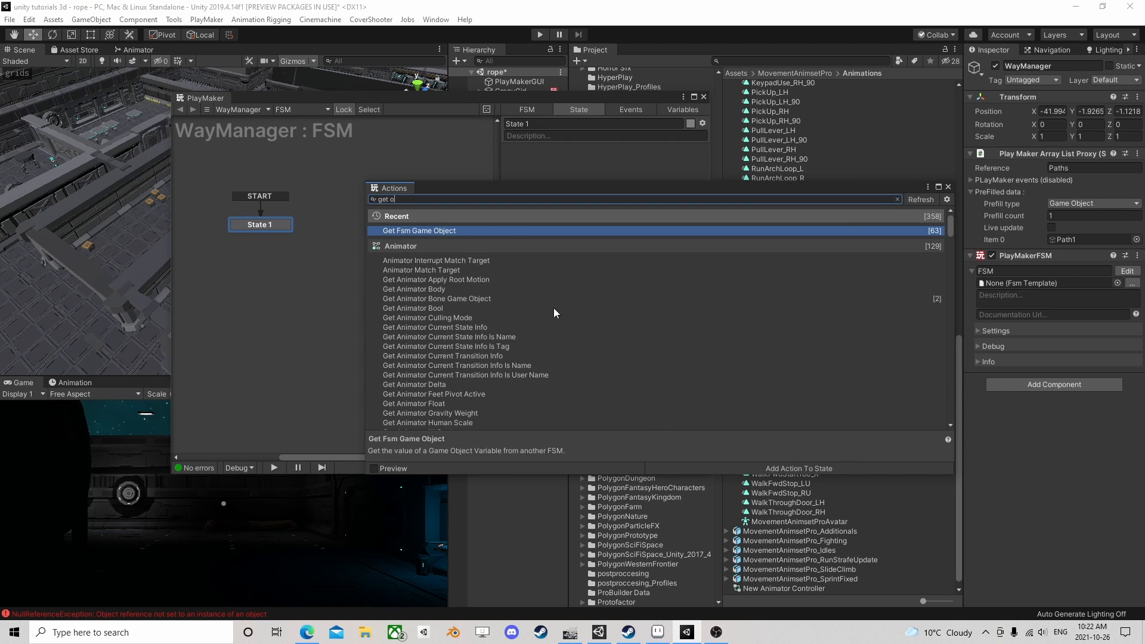
text(w)
double_click(421, 319)
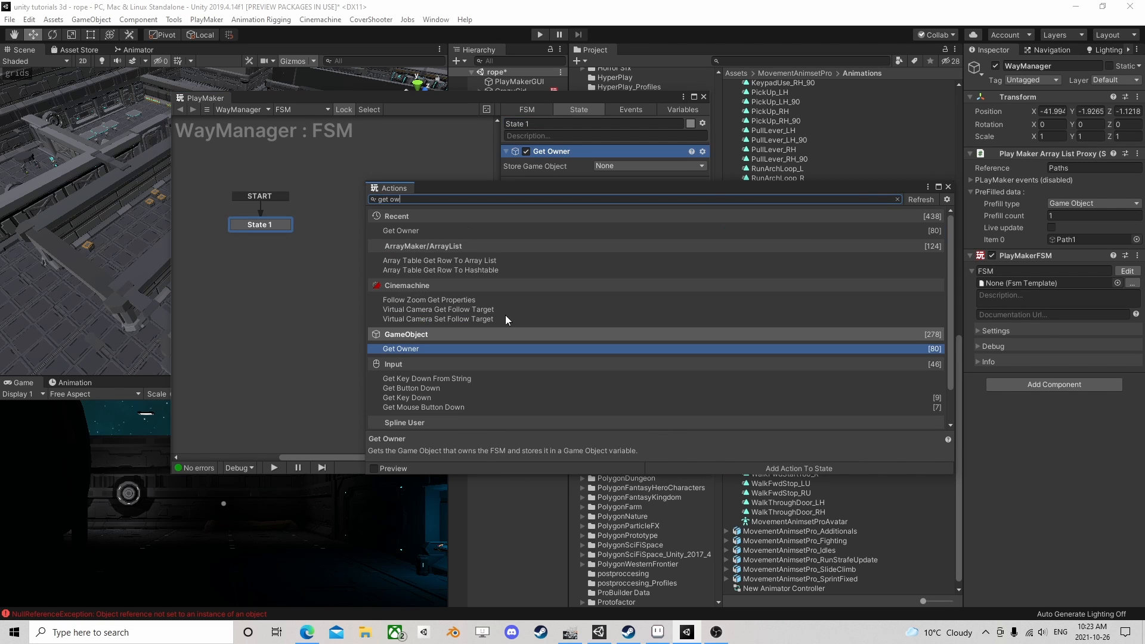
click(949, 187)
Store the Get Owner result in a new global variable named WayPointManager and close the PlayMaker editor
click(604, 166)
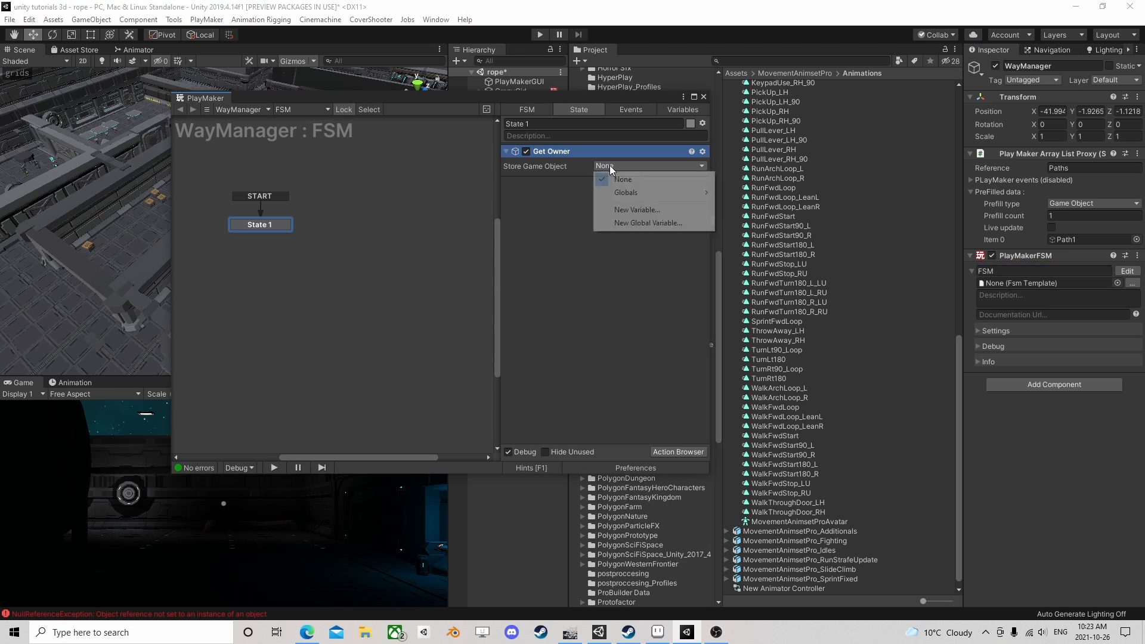
click(649, 222)
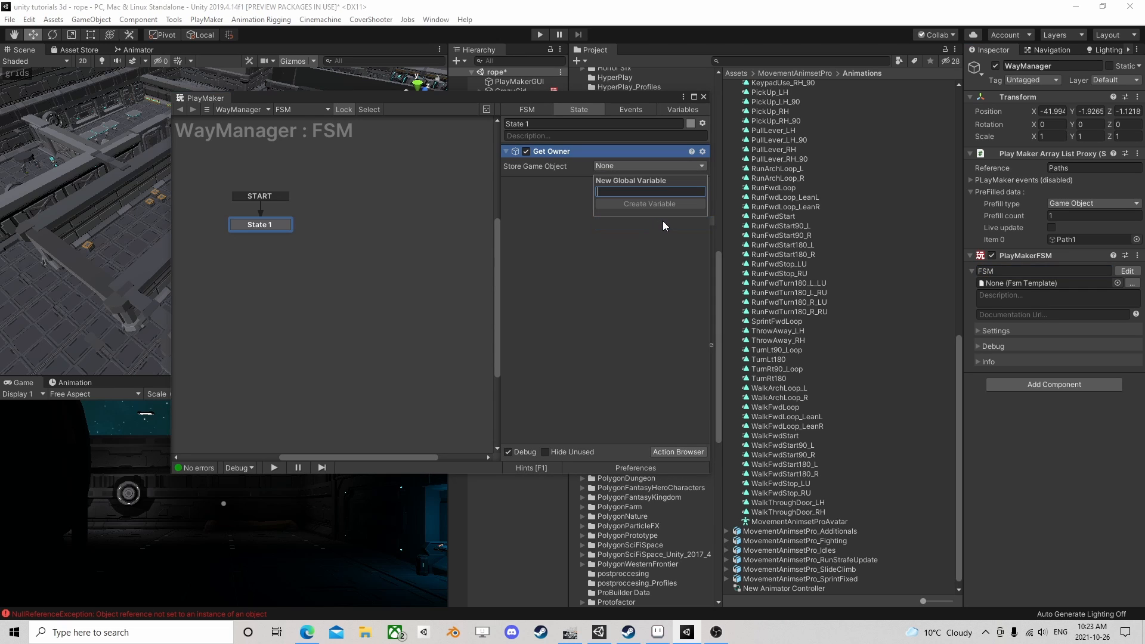
text(WayPo)
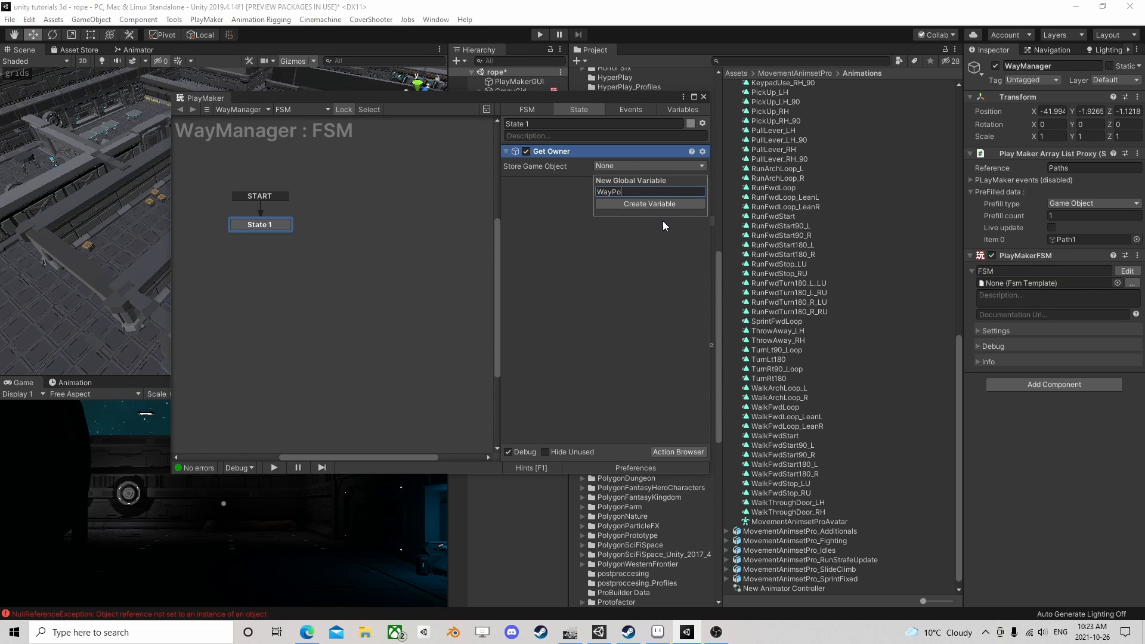
text(intManager)
key(Return)
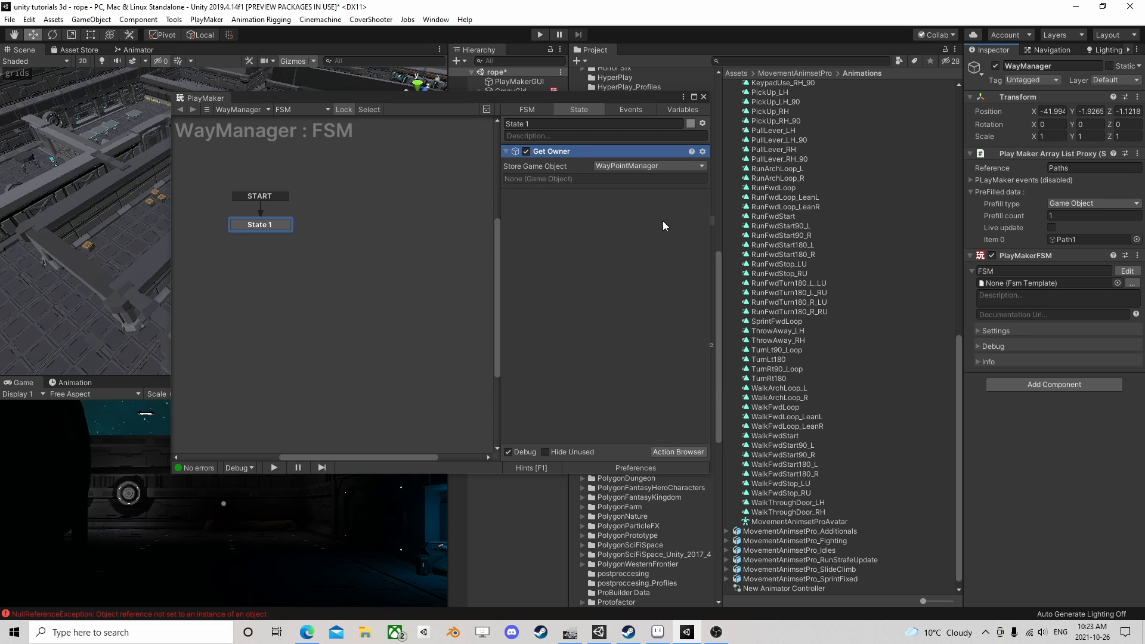
click(704, 96)
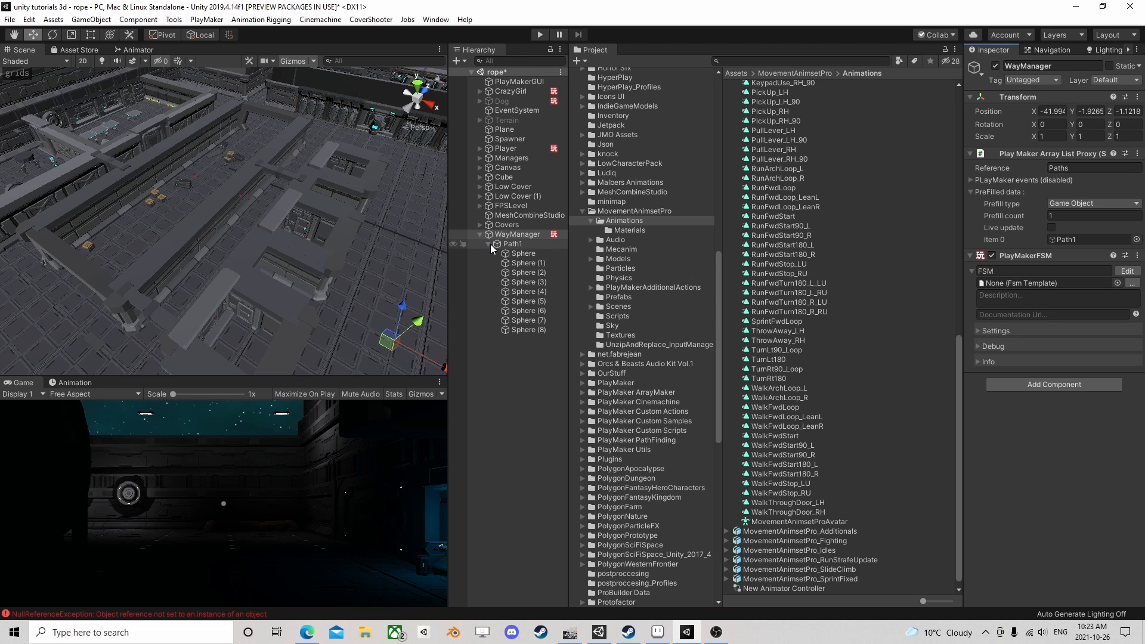
Select Path1 and examine the room layout around the patrol route from above
right_drag(256, 184, 271, 229)
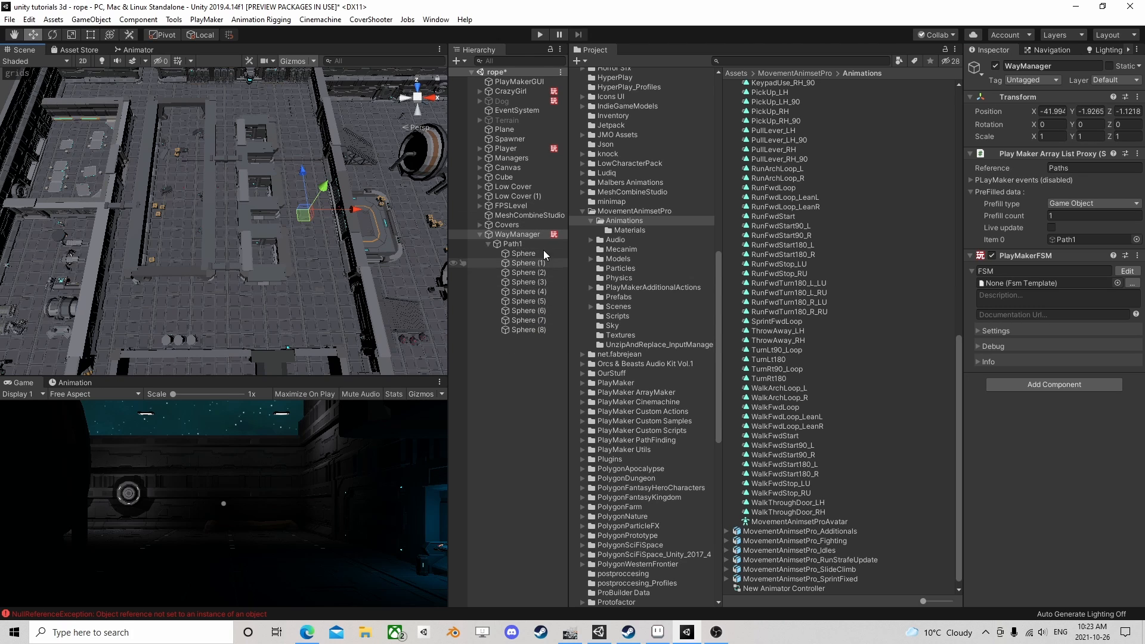
click(521, 240)
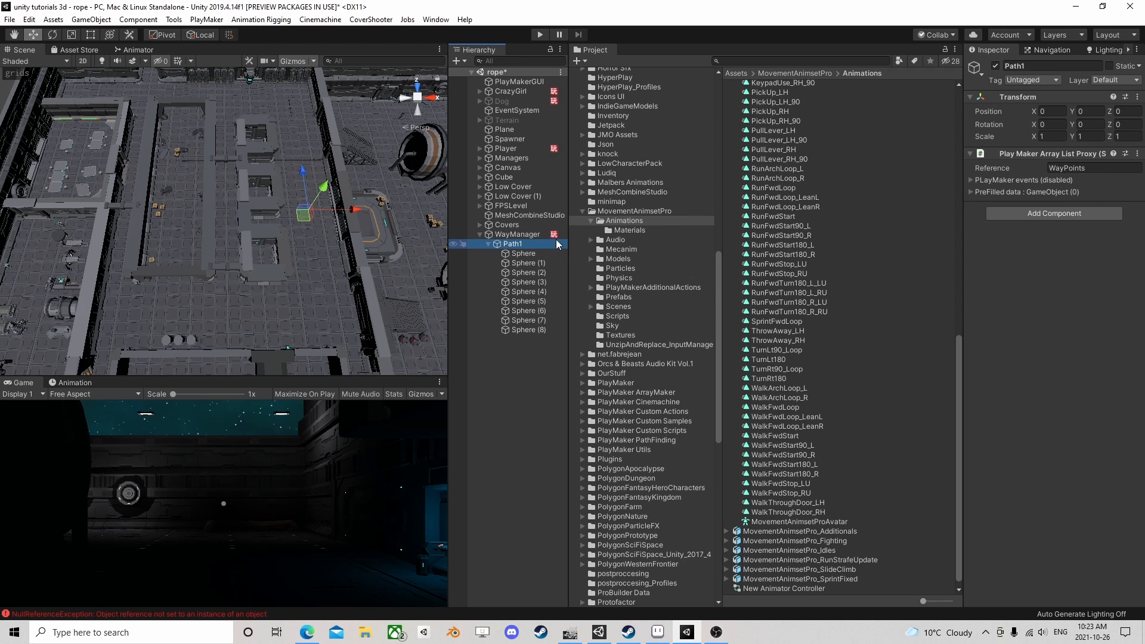
scroll(334, 266, down, 5)
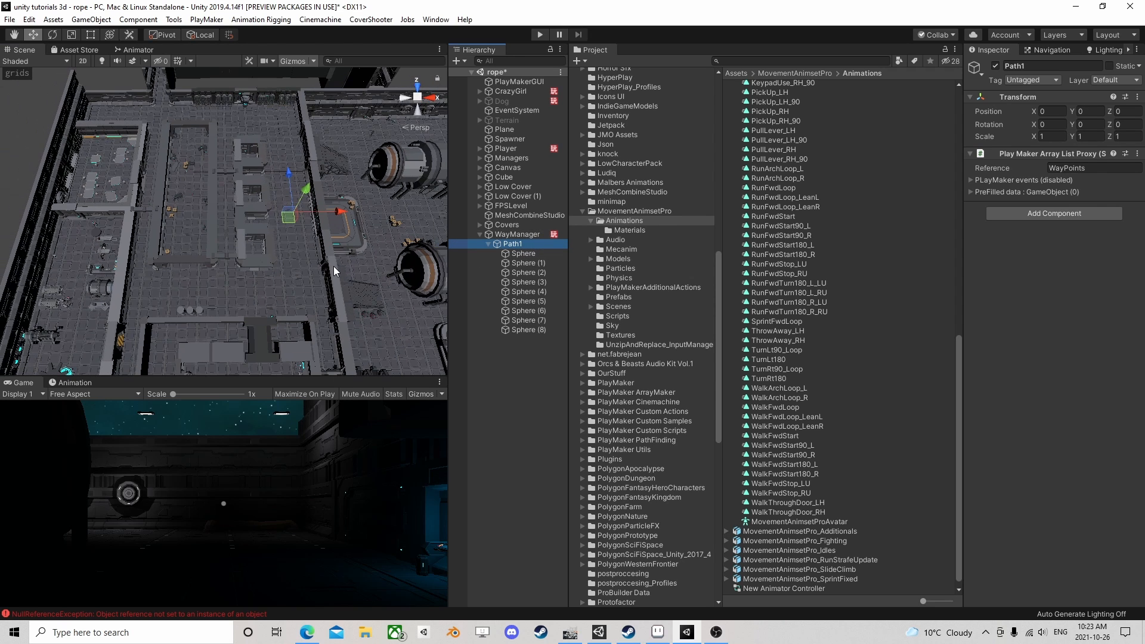
scroll(333, 266, up, 5)
right_drag(339, 260, 338, 243)
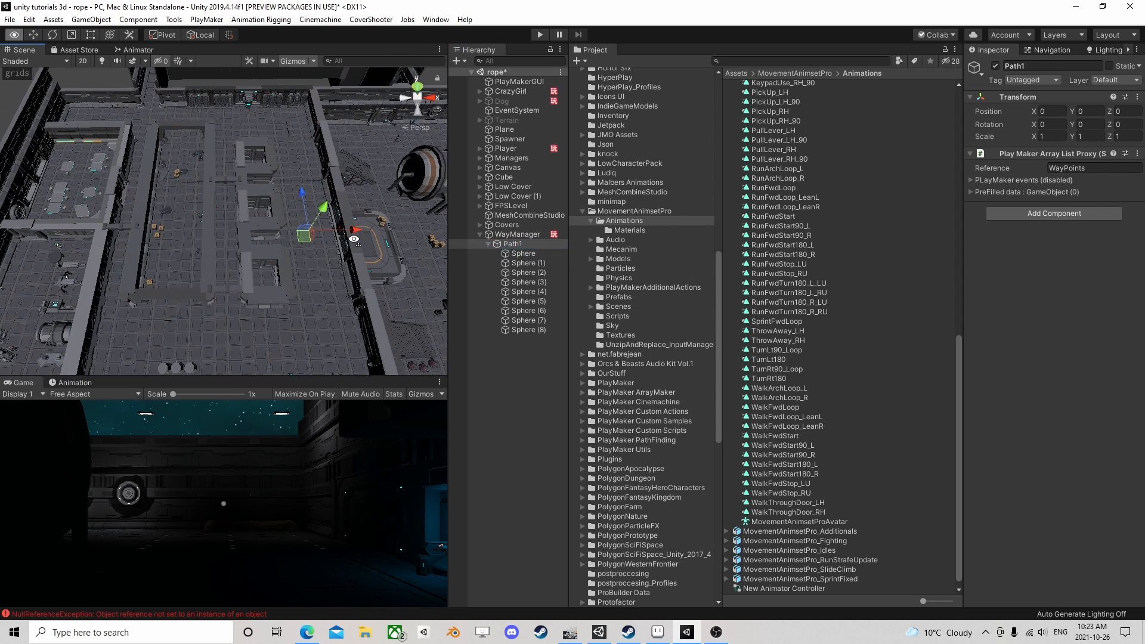
scroll(338, 244, down, 4)
scroll(337, 243, up, 4)
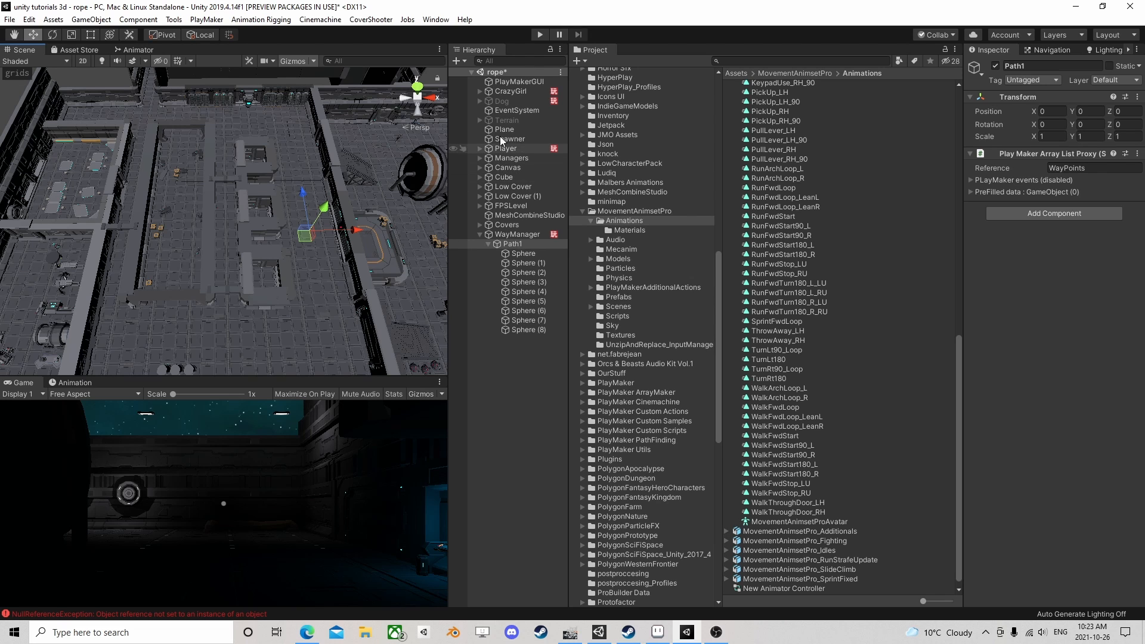
Select CrazyGirl and examine where it stands in the room relative to the covers and walls
click(507, 91)
drag(393, 154, 296, 338)
right_drag(178, 316, 256, 312)
middle_drag(256, 313, 256, 221)
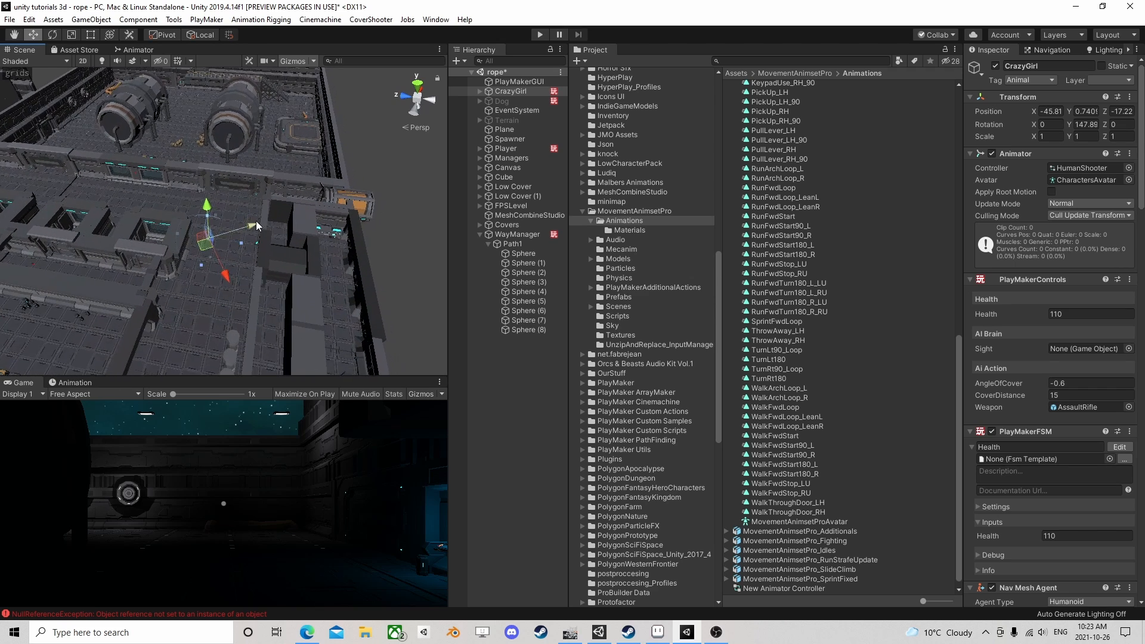
Move CrazyGirl through the room onto the open floor beside the covers, to about X -45.07, Y 5.34, Z 16.97
scroll(227, 217, up, 5)
drag(191, 220, 75, 205)
middle_drag(78, 210, 233, 233)
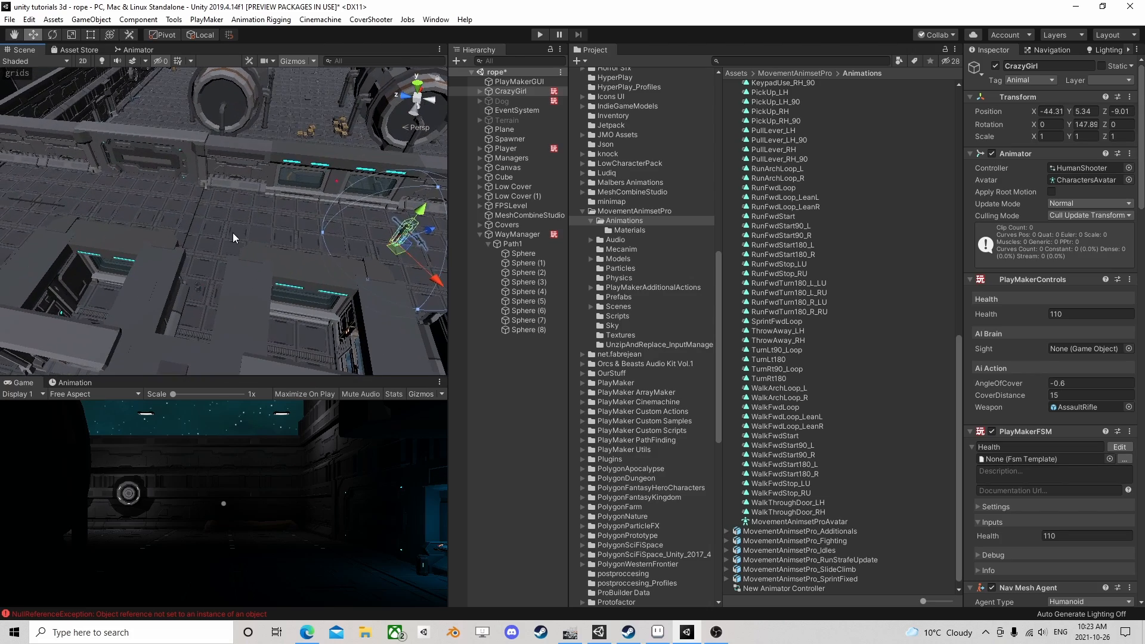
right_drag(232, 232, 322, 189)
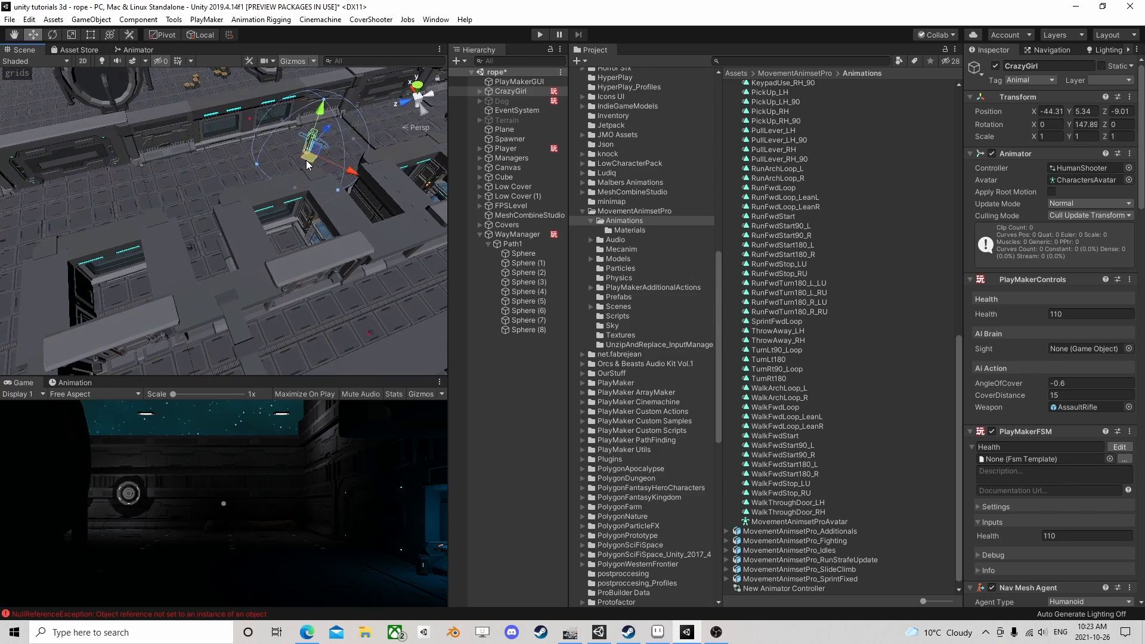
drag(308, 160, 79, 201)
middle_drag(107, 205, 142, 227)
middle_drag(103, 282, 246, 210)
drag(245, 176, 119, 207)
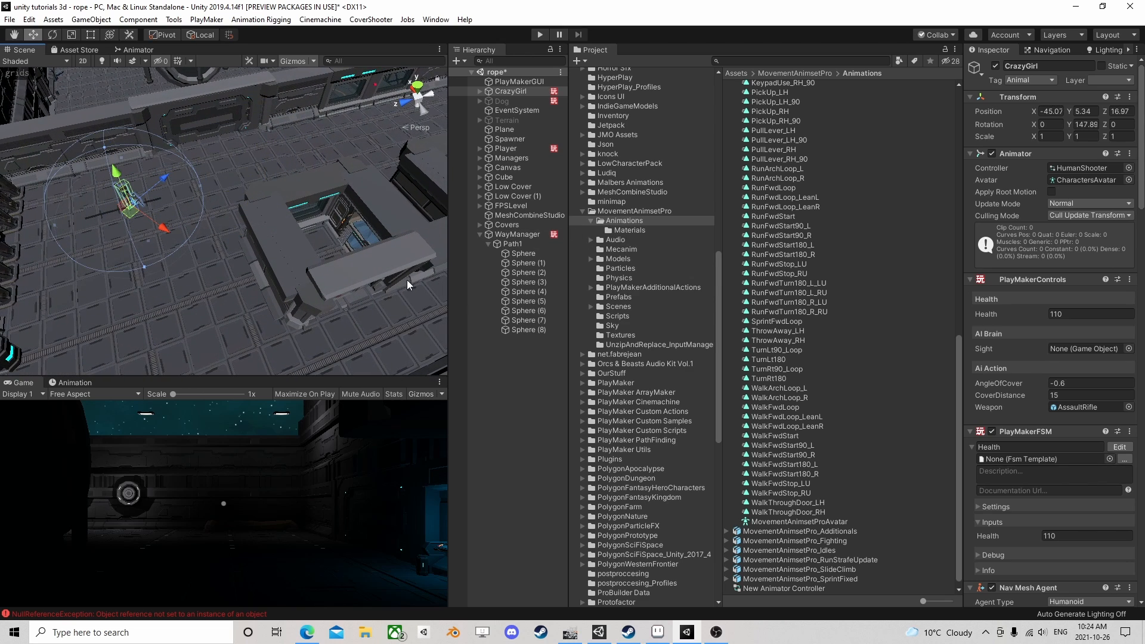
Add another PlayMakerFSM component to CrazyGirl
scroll(1030, 366, down, 5)
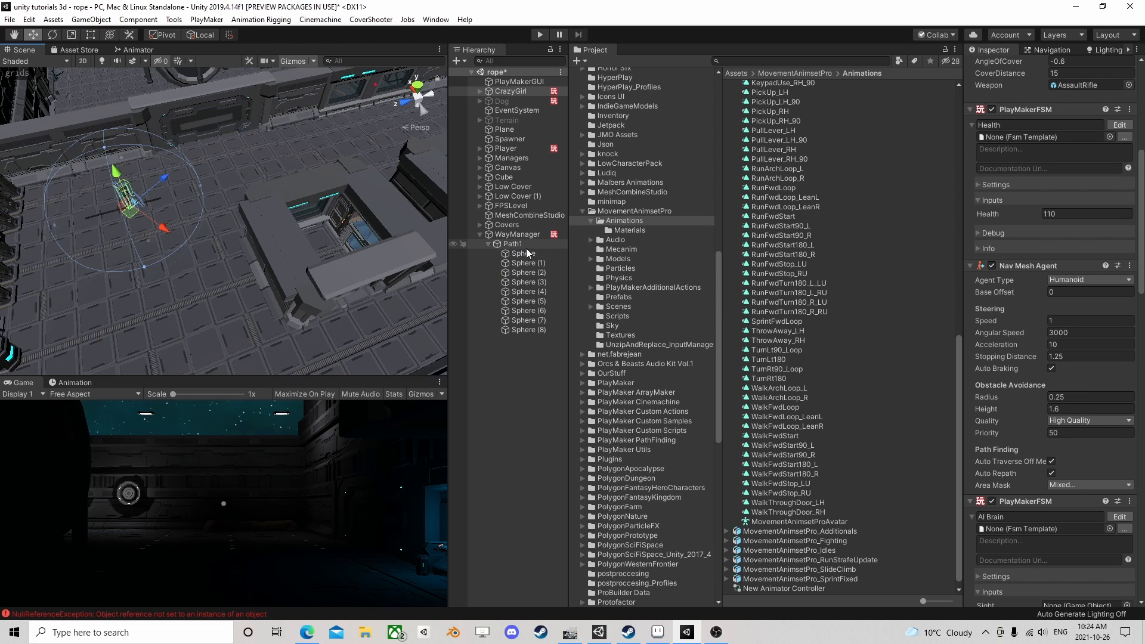
scroll(1075, 475, down, 10)
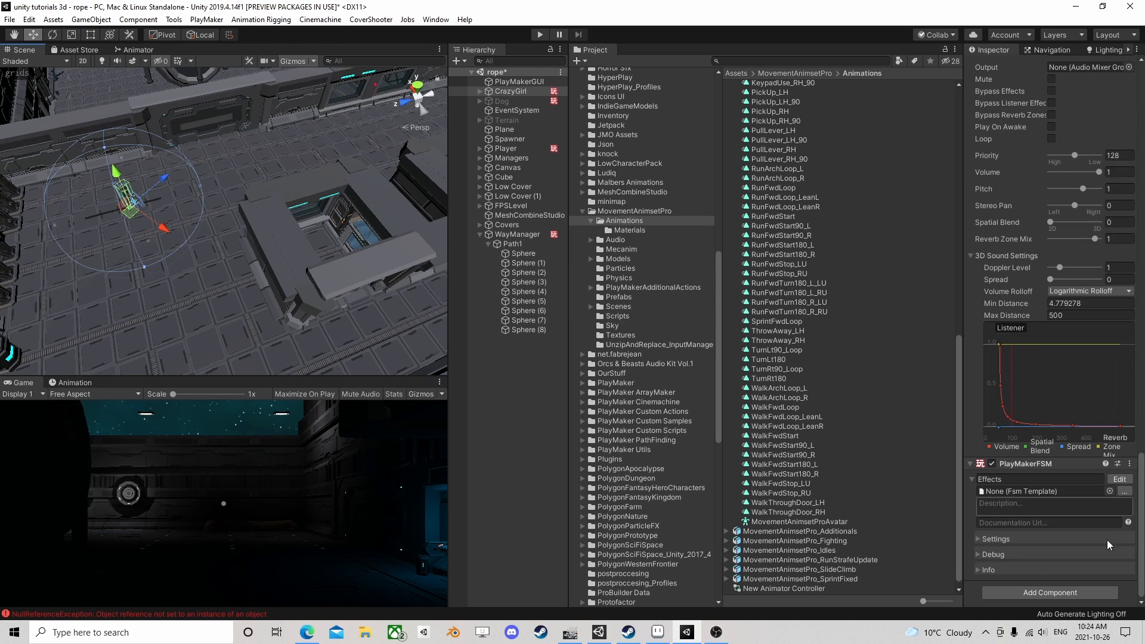
click(1077, 592)
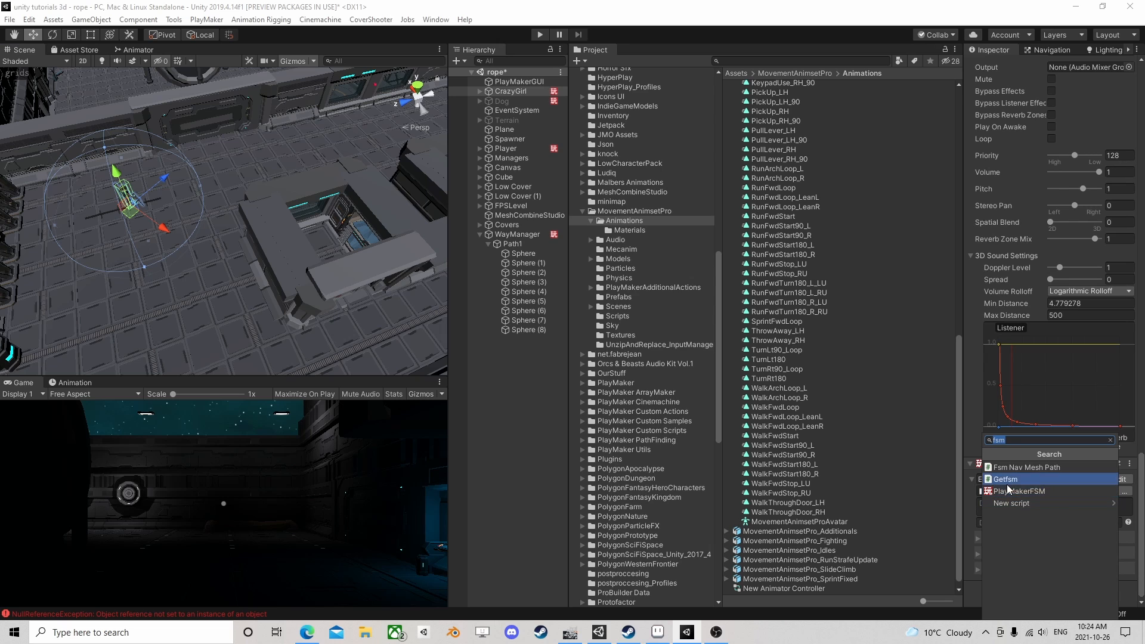
click(1011, 492)
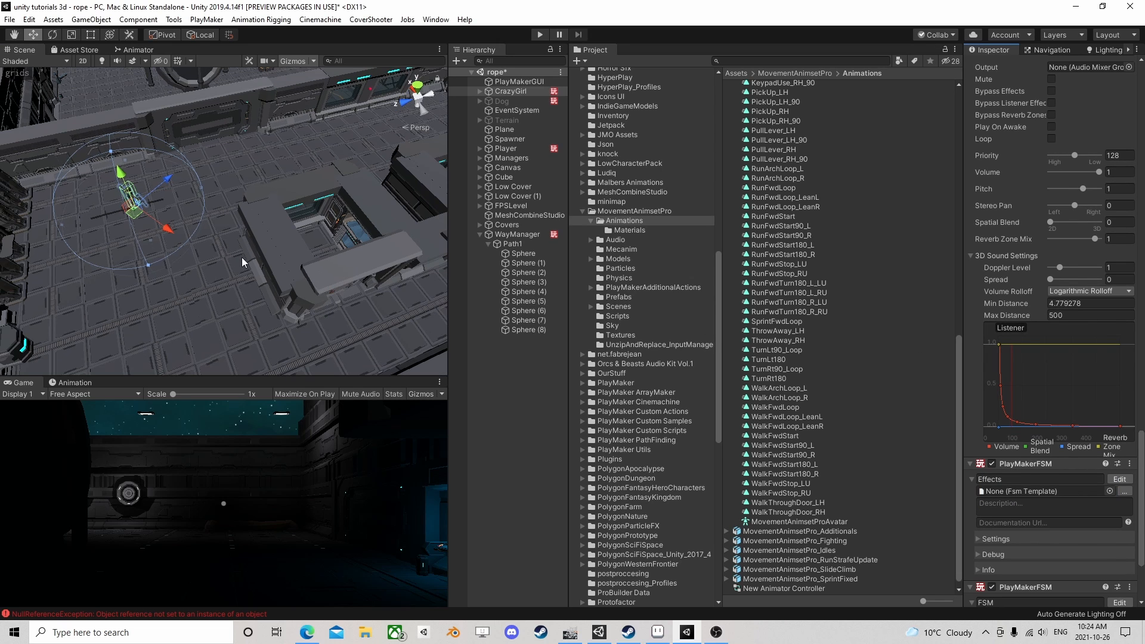
Select Path1 and examine its pivot position relative to the covers and walls
scroll(241, 257, down, 1)
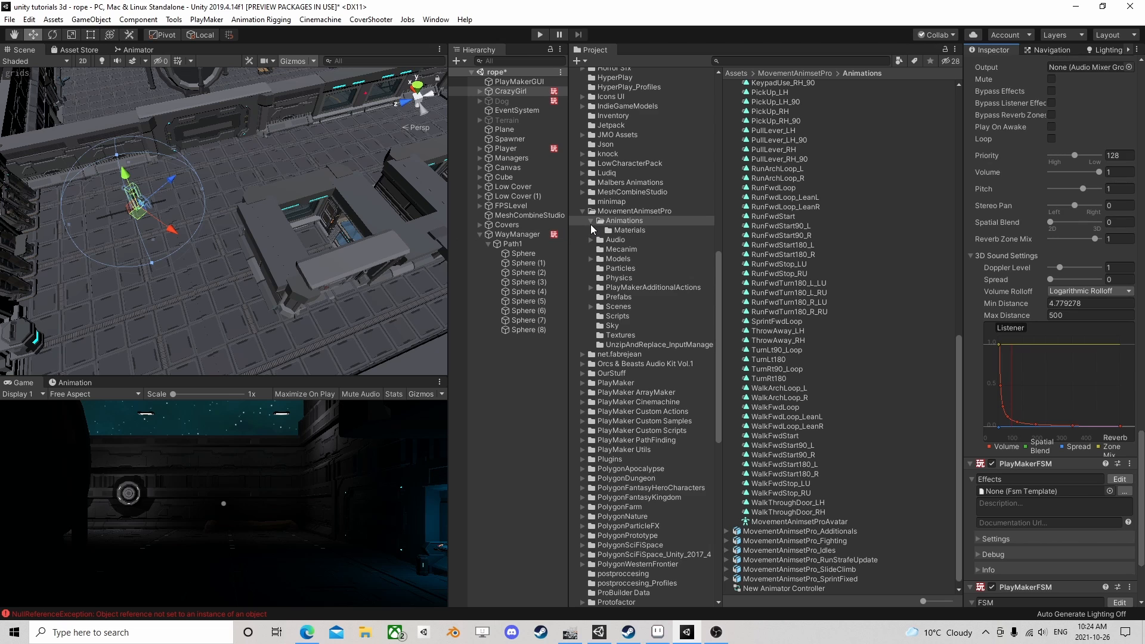
scroll(295, 240, down, 4)
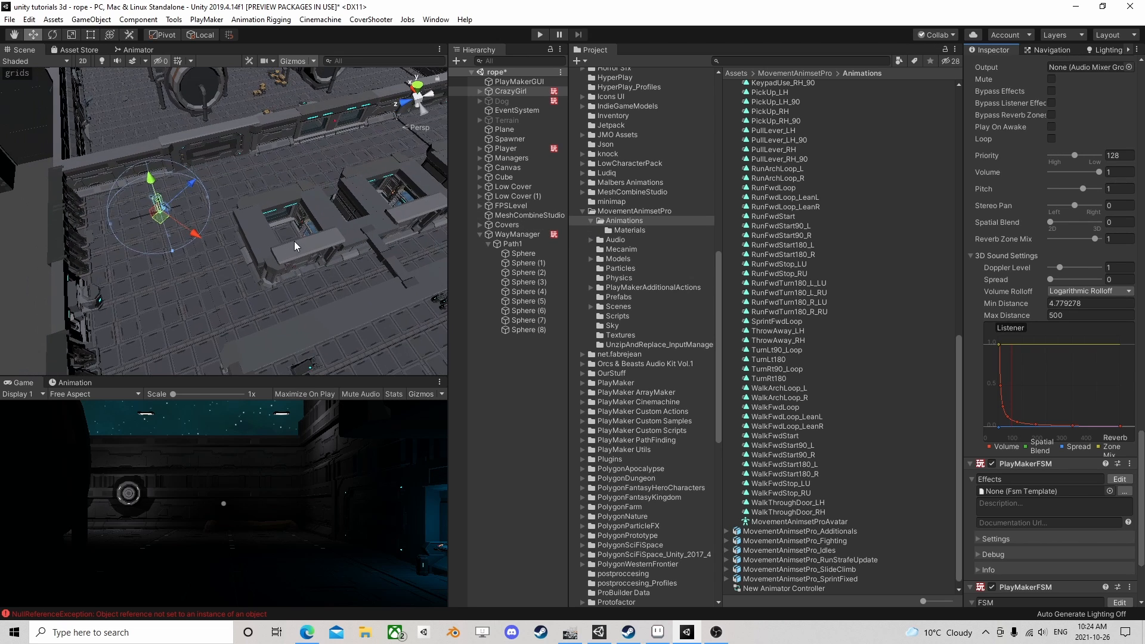
click(512, 244)
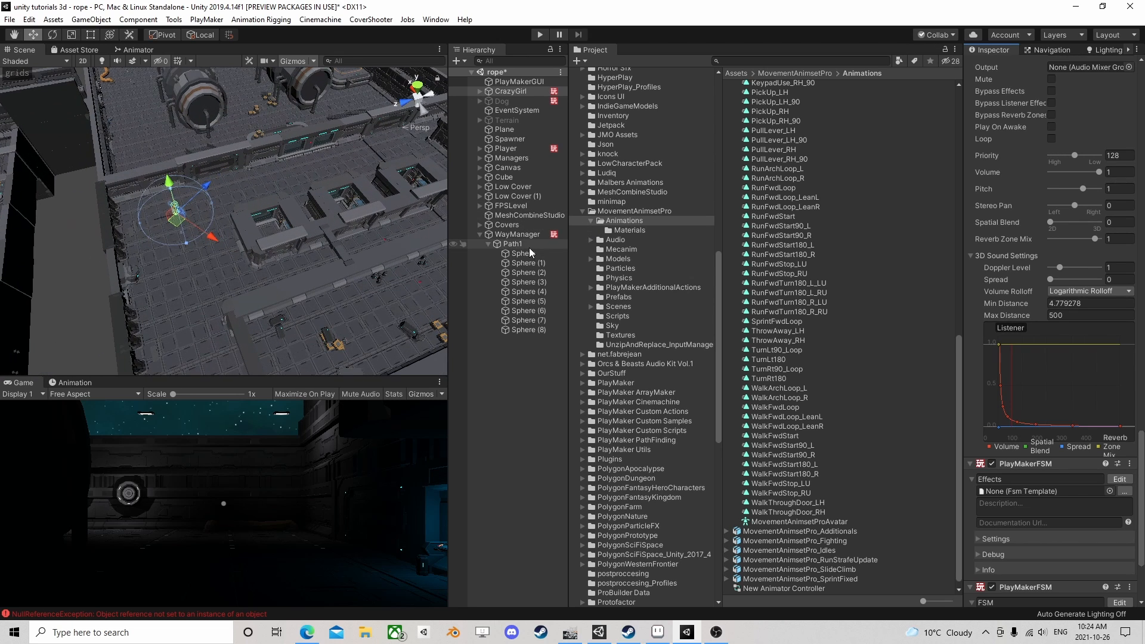
middle_drag(367, 260, 264, 305)
right_drag(263, 305, 370, 281)
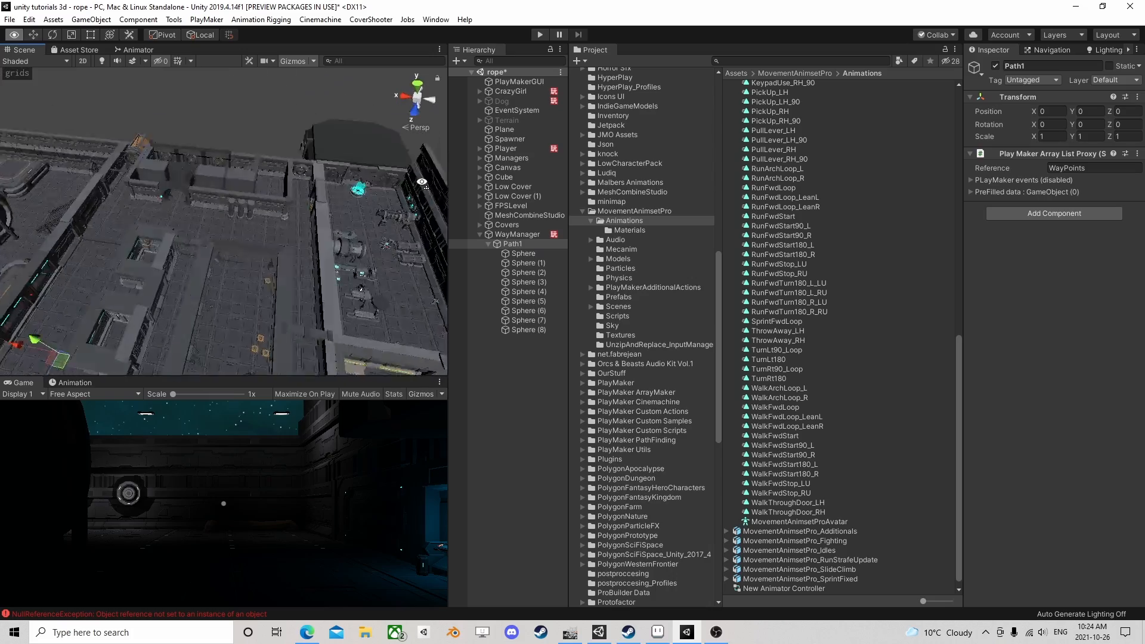
middle_drag(260, 291, 288, 251)
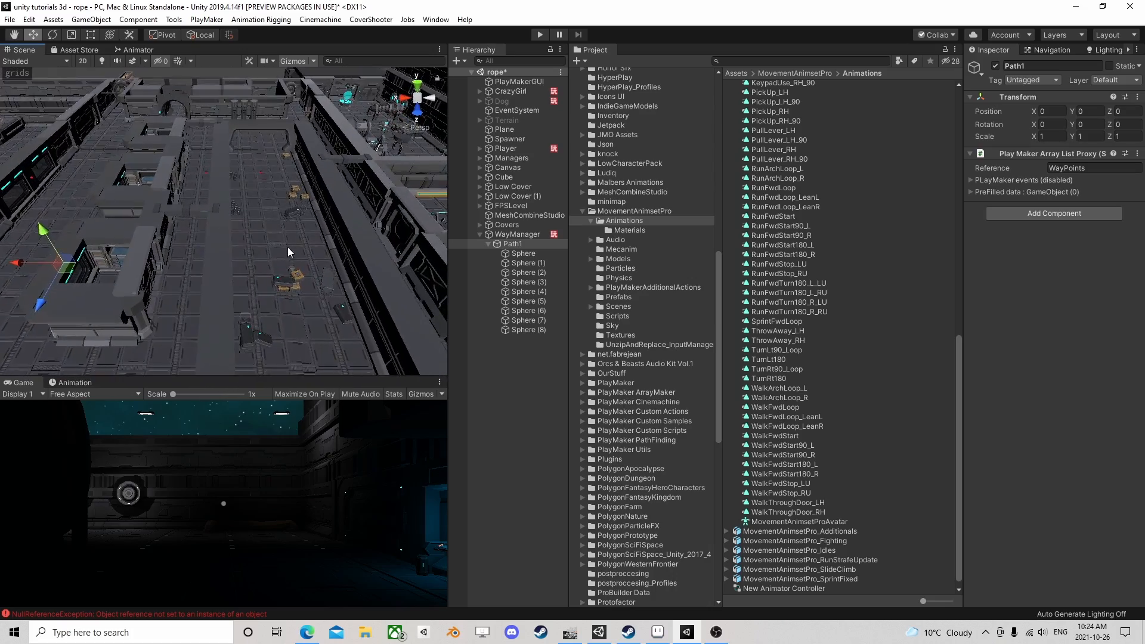
right_drag(288, 251, 273, 211)
scroll(269, 250, up, 3)
middle_drag(255, 327, 316, 90)
middle_drag(221, 132, 239, 276)
right_drag(222, 153, 226, 275)
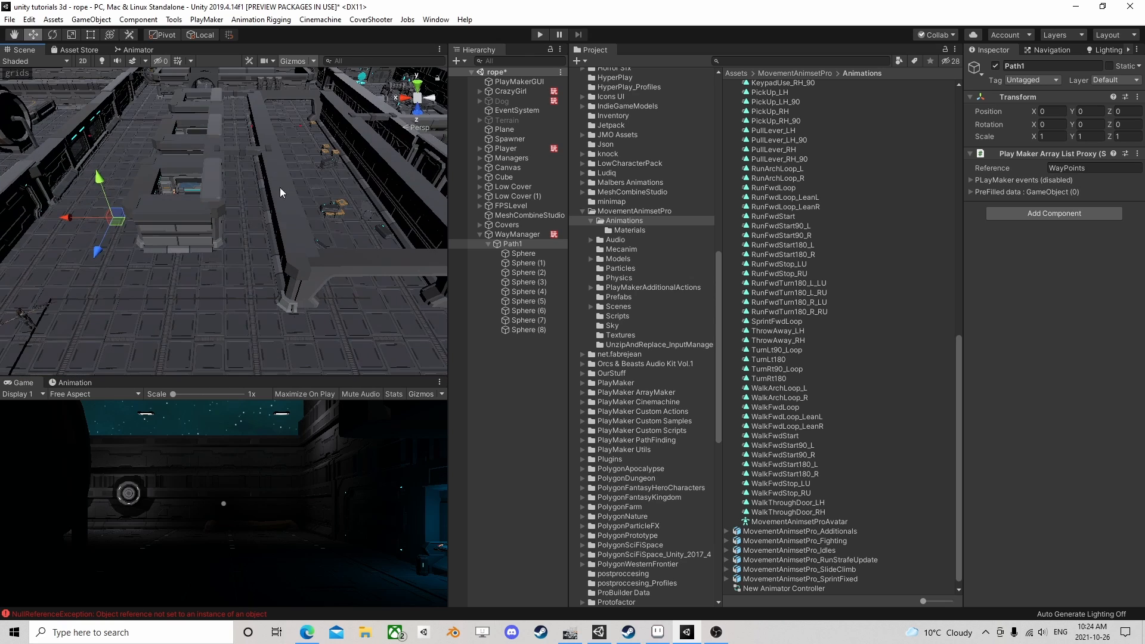
right_drag(230, 117, 343, 170)
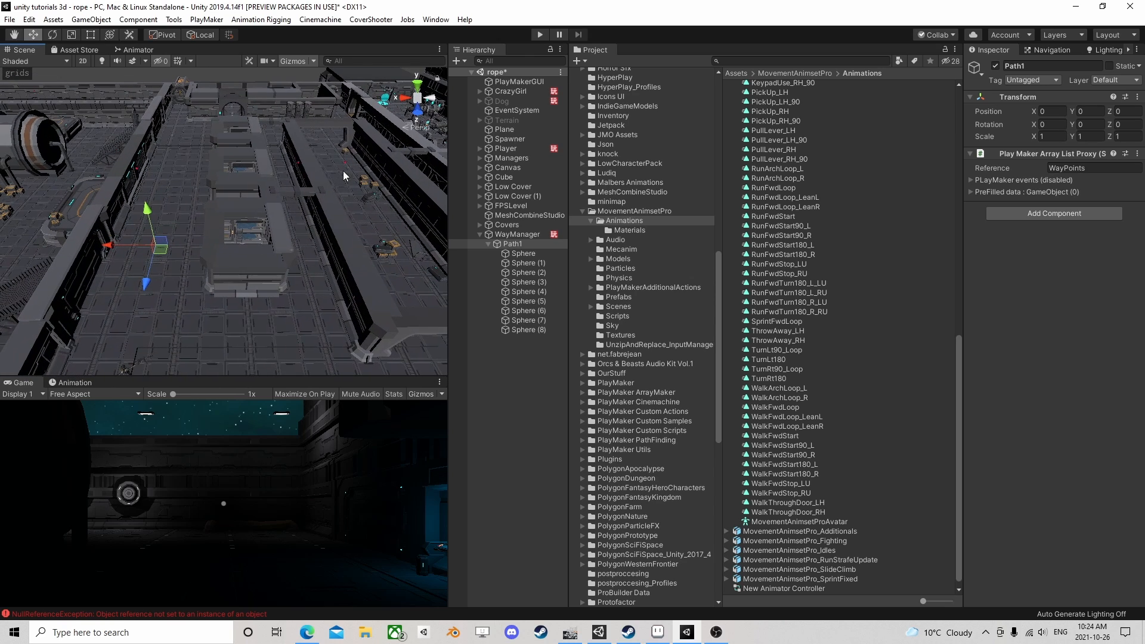
Unparent Sphere through Sphere (8) from Path1 by moving them to the scene's root level
click(524, 253)
shift+click(521, 328)
drag(528, 256, 517, 396)
Move the Path1 object above the floor between the covers and the wall, to about X -15.67, Y 7.14
click(514, 245)
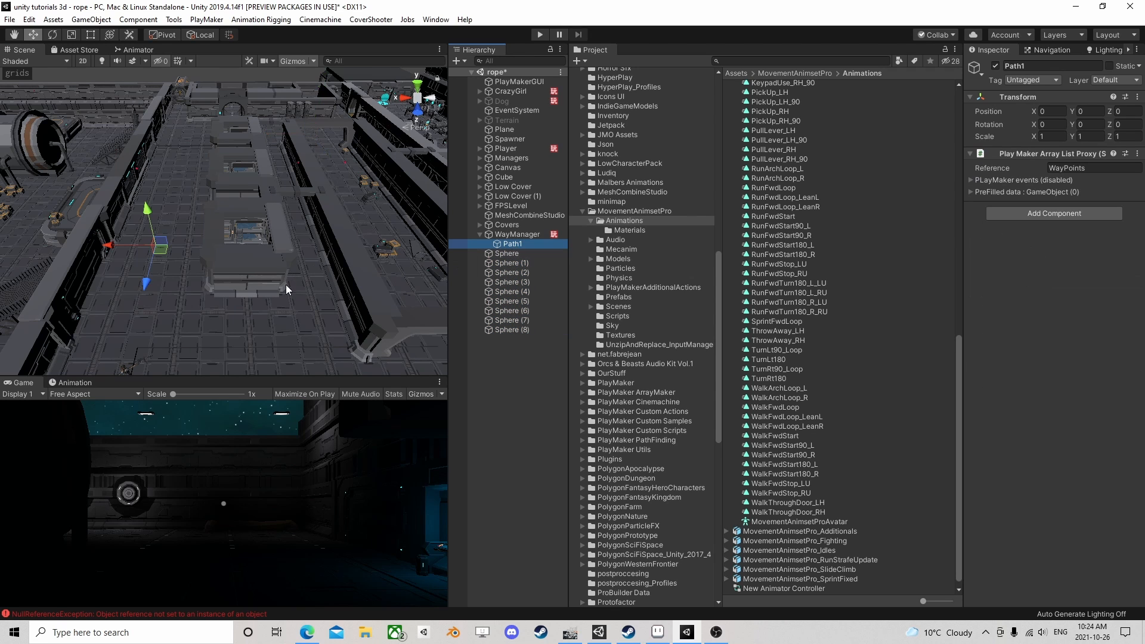
key(f)
middle_drag(280, 288, 324, 174)
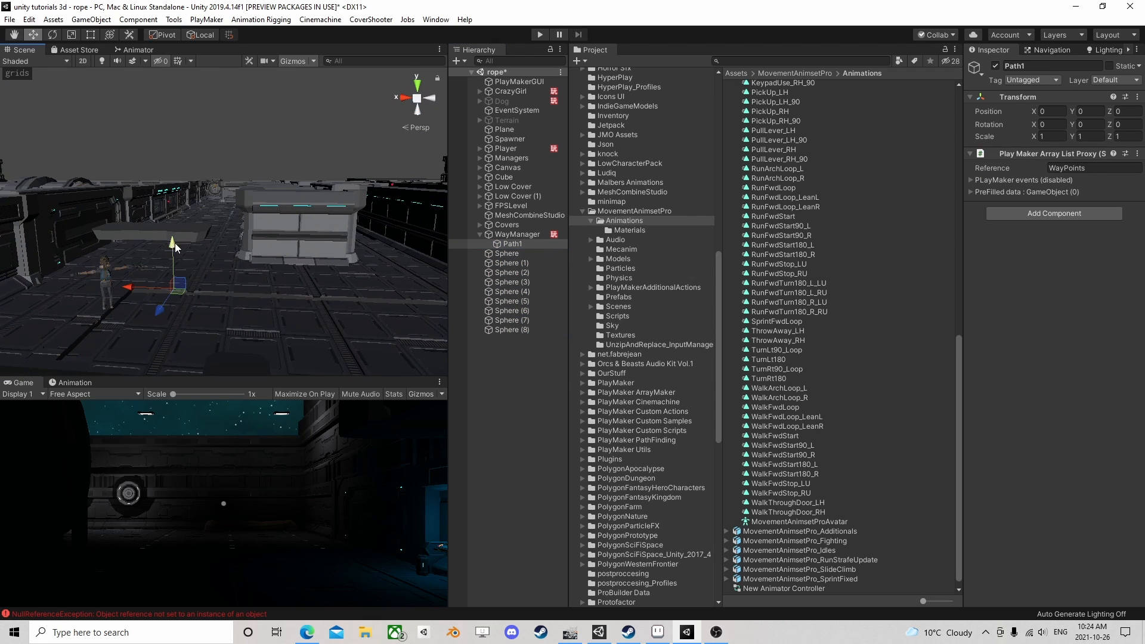
drag(174, 248, 179, 176)
drag(126, 215, 269, 229)
middle_drag(270, 229, 231, 175)
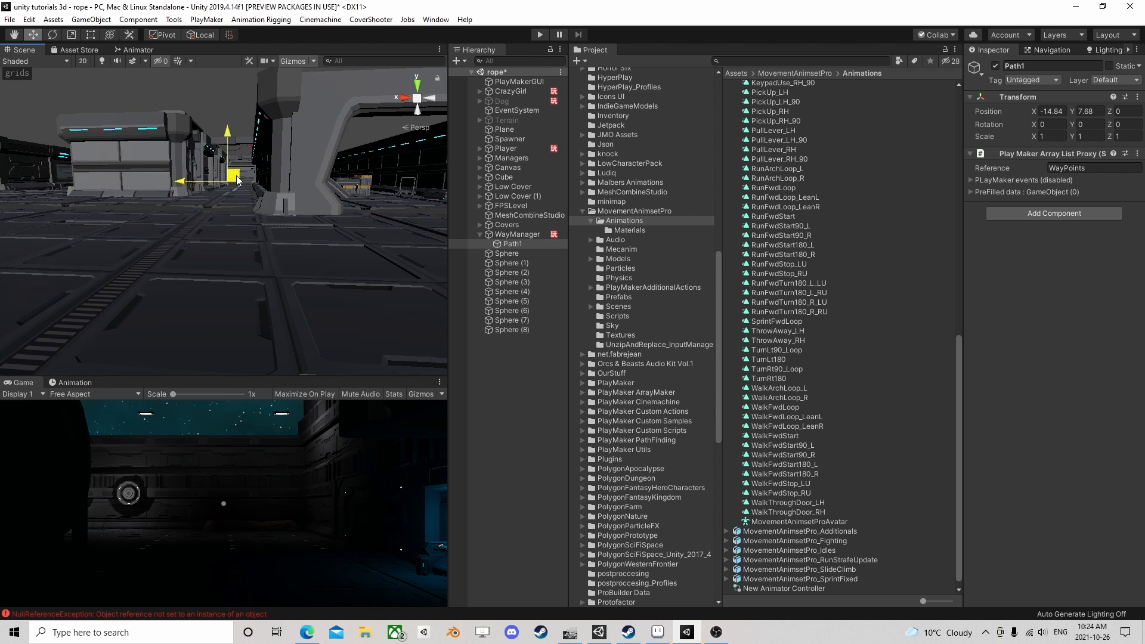
drag(236, 175, 248, 186)
middle_drag(266, 168, 286, 361)
right_drag(269, 186, 247, 297)
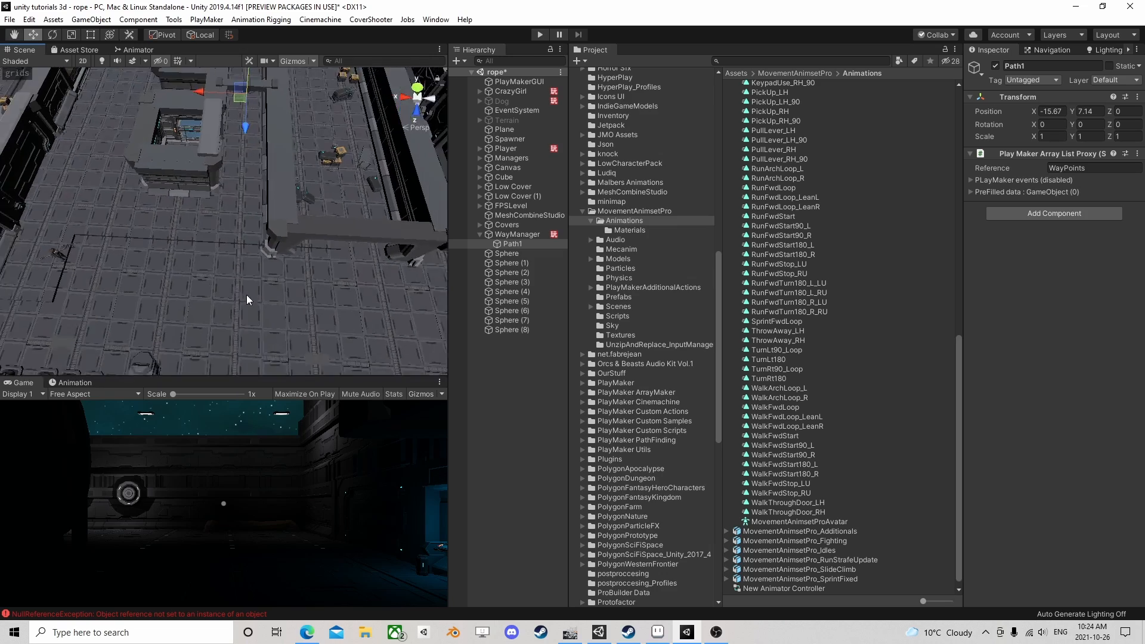
middle_drag(238, 179, 253, 350)
right_drag(211, 163, 285, 240)
middle_drag(278, 154, 283, 247)
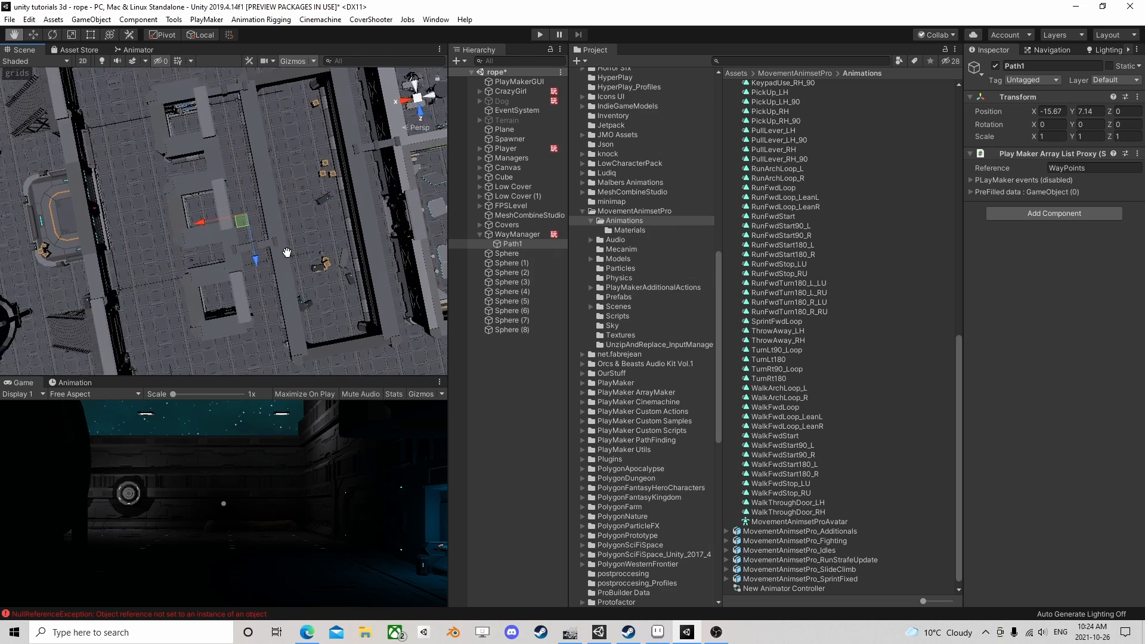
right_drag(260, 248, 223, 212)
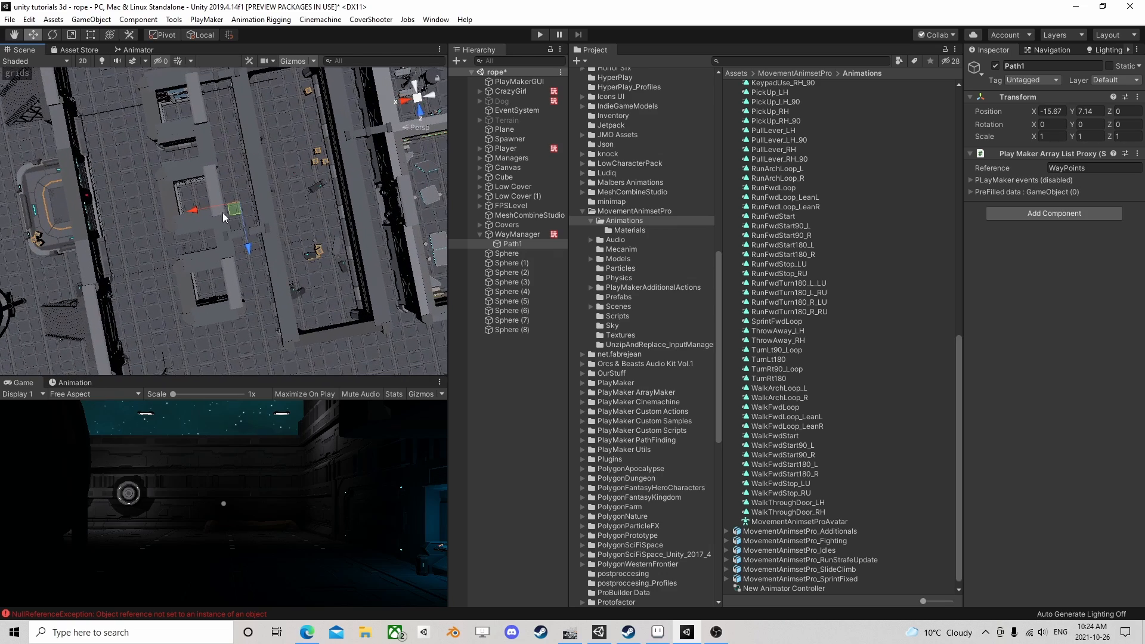
Parent Sphere through Sphere (8) back under Path1 and collapse its hierarchy
click(513, 253)
shift+click(507, 329)
drag(509, 257, 517, 242)
click(517, 243)
right_drag(239, 179, 253, 148)
scroll(262, 179, up, 3)
right_drag(291, 242, 310, 268)
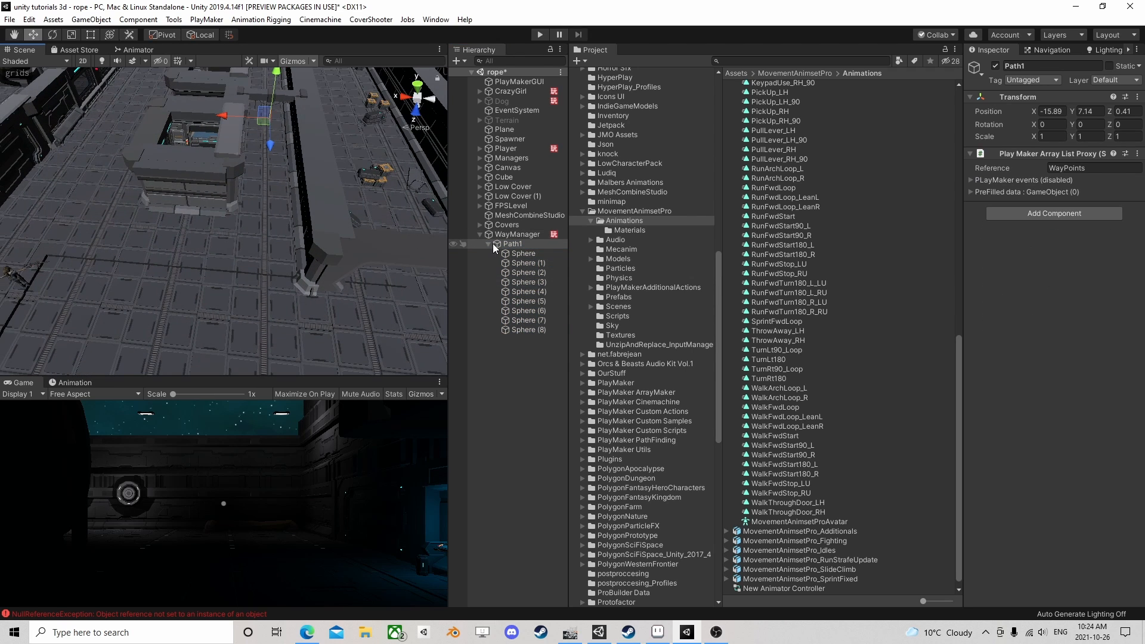
click(488, 243)
Open CrazyGirl's newly added FSM in the PlayMaker editor
click(535, 91)
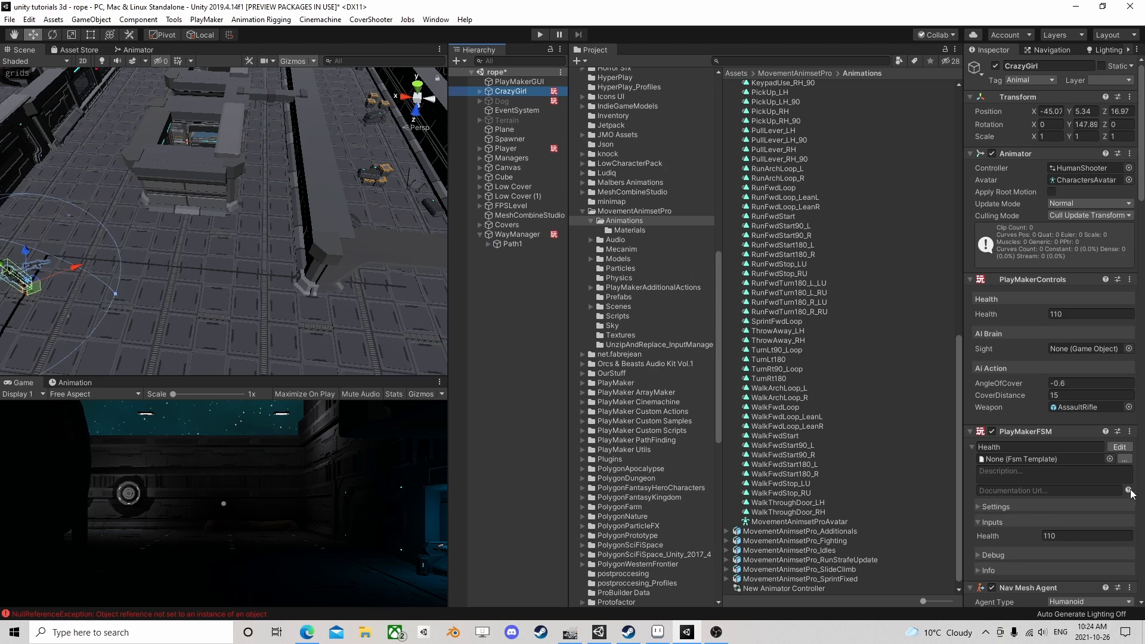
scroll(1107, 473, down, 10)
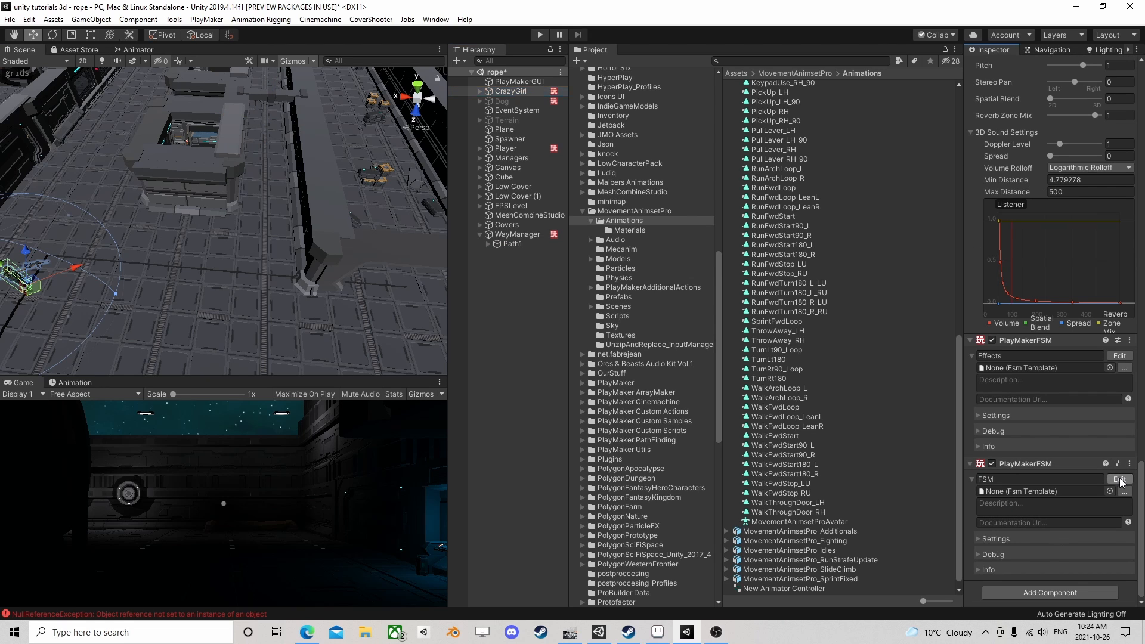
click(1120, 479)
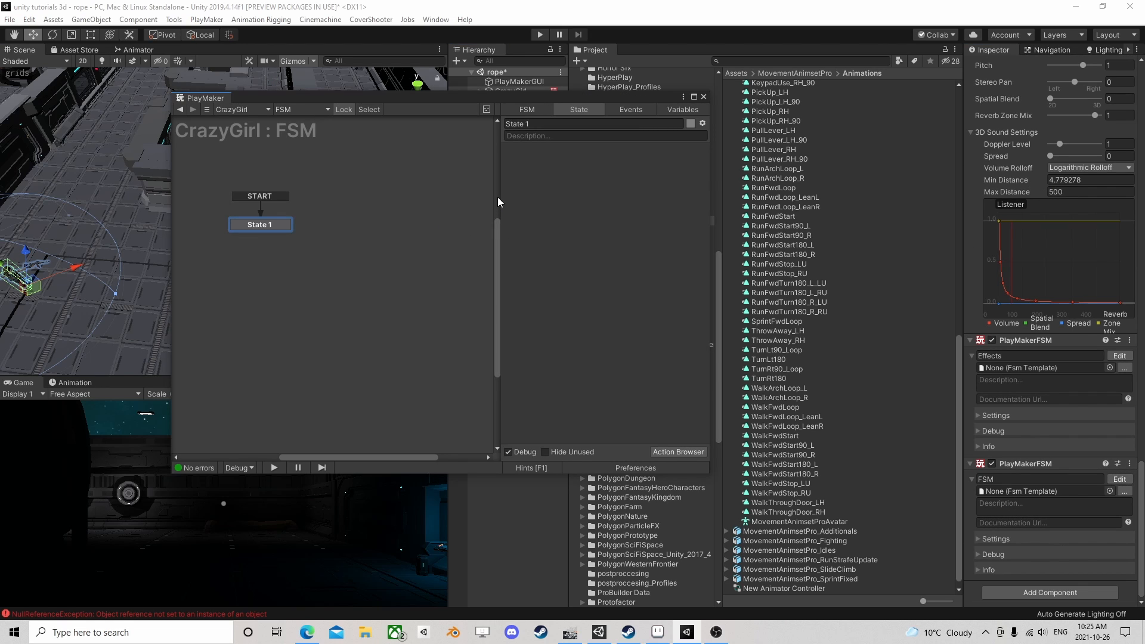
drag(410, 98, 499, 99)
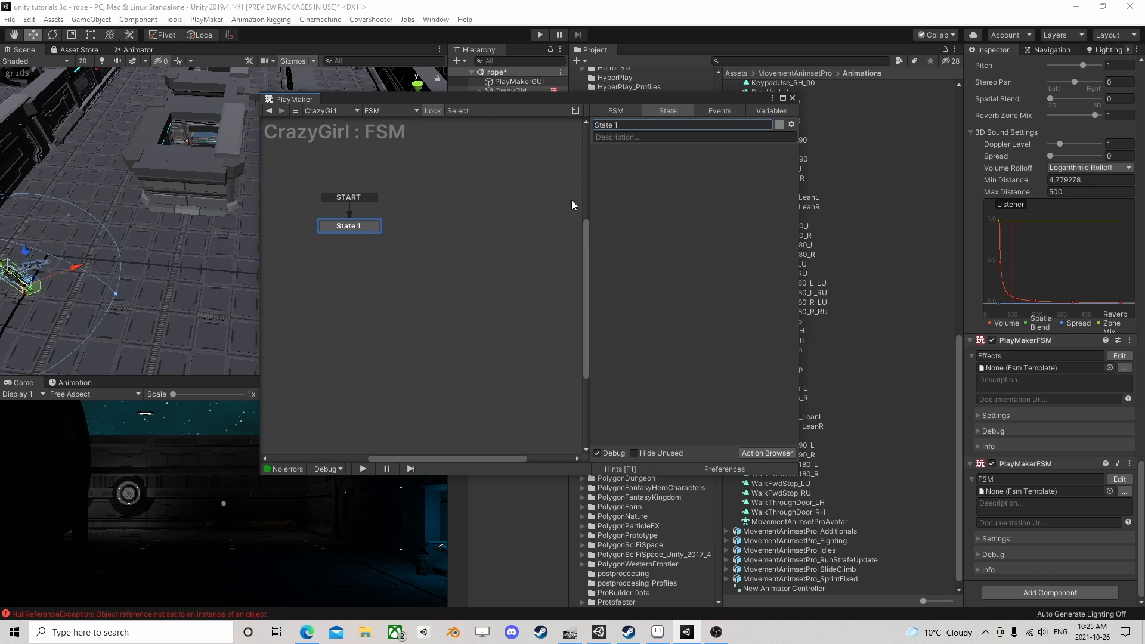
Add an Array List Get Next action to State 1 of CrazyGirl's FSM and close the action browser
click(779, 453)
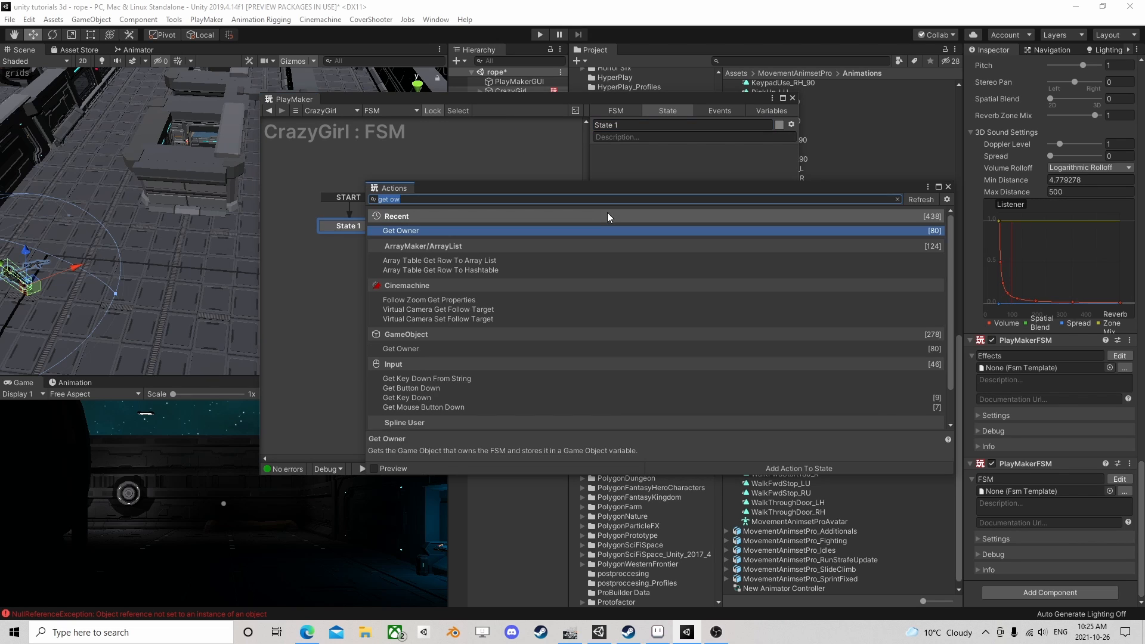
text(a)
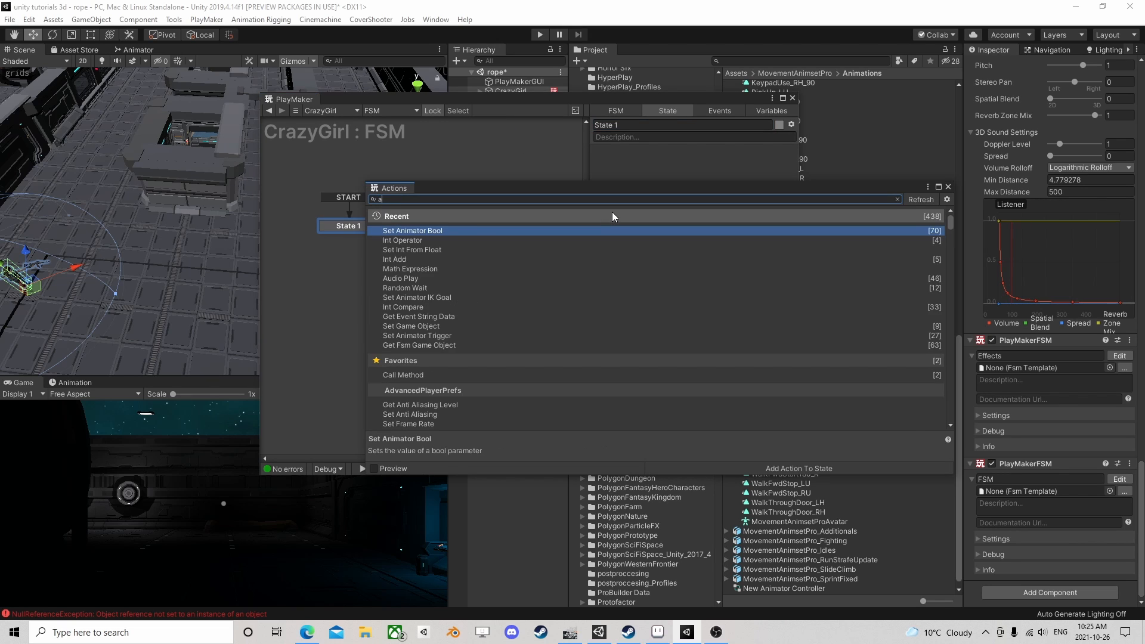
text(rray list get )
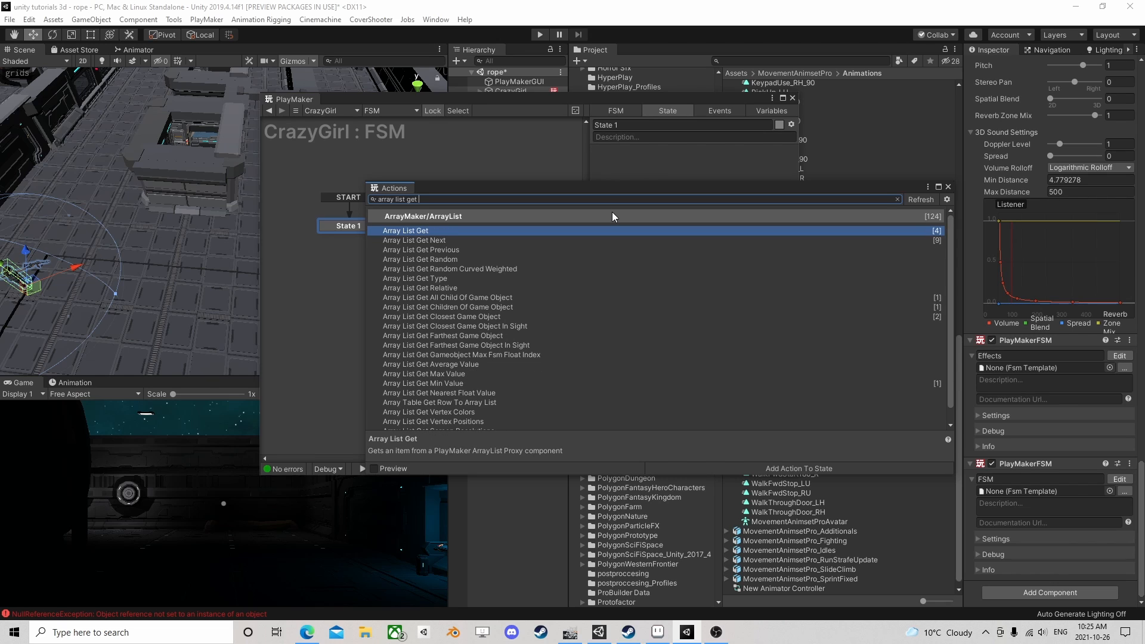
text(ne)
key(Return)
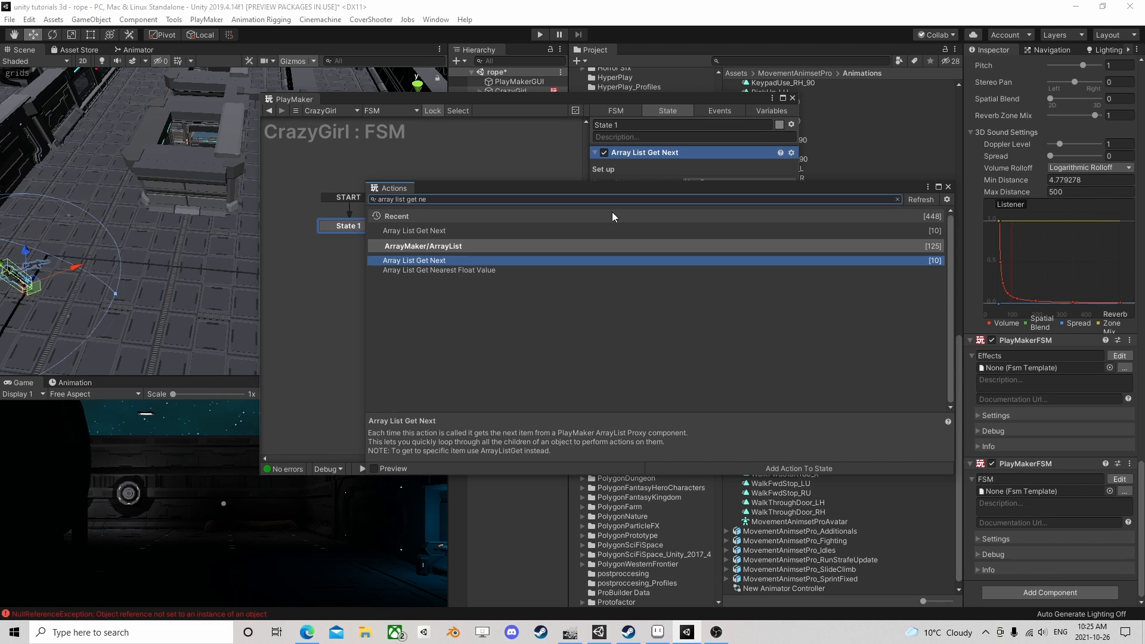
click(948, 186)
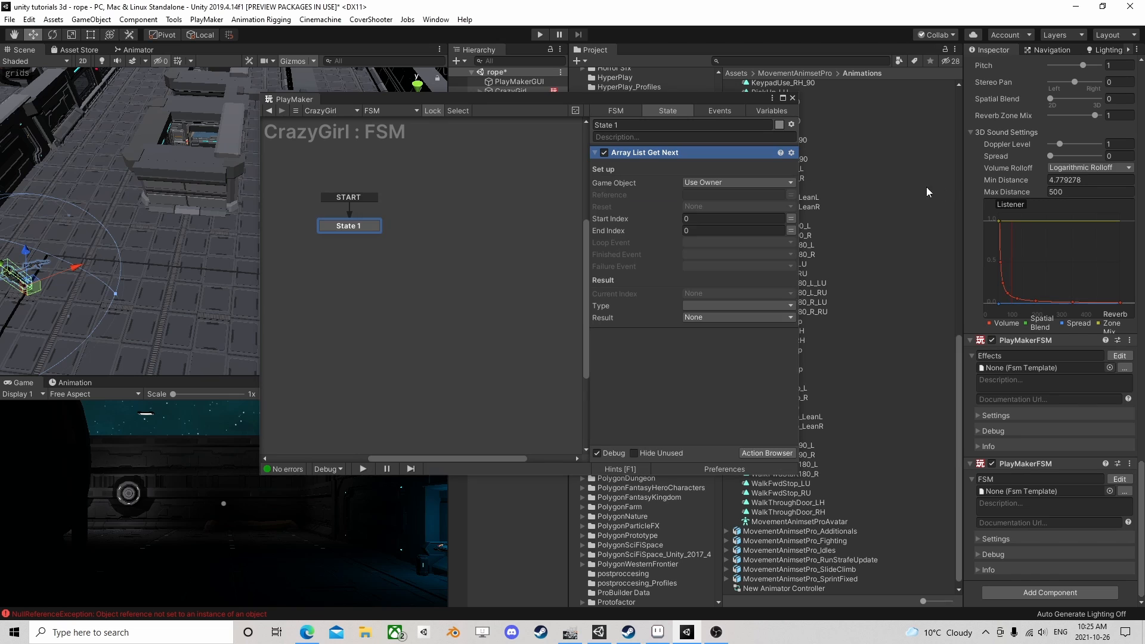
Set the Array List Get Next action's game object to the global variable WayPointManager and move the editor clear of the hierarchy
click(724, 183)
click(720, 209)
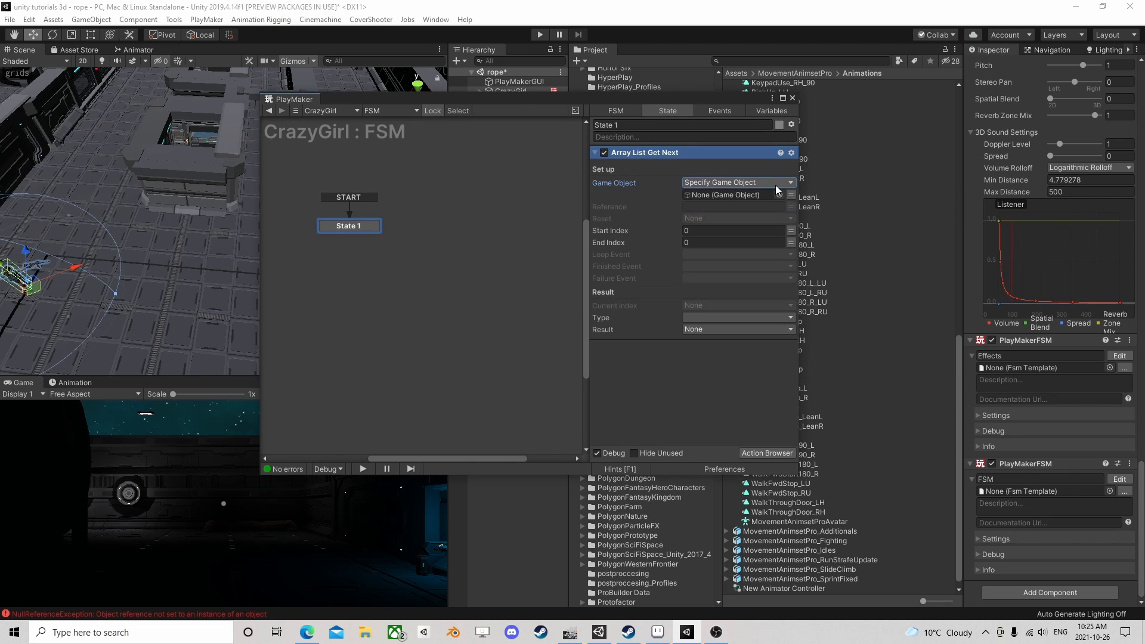
click(720, 195)
mouse_move(727, 221)
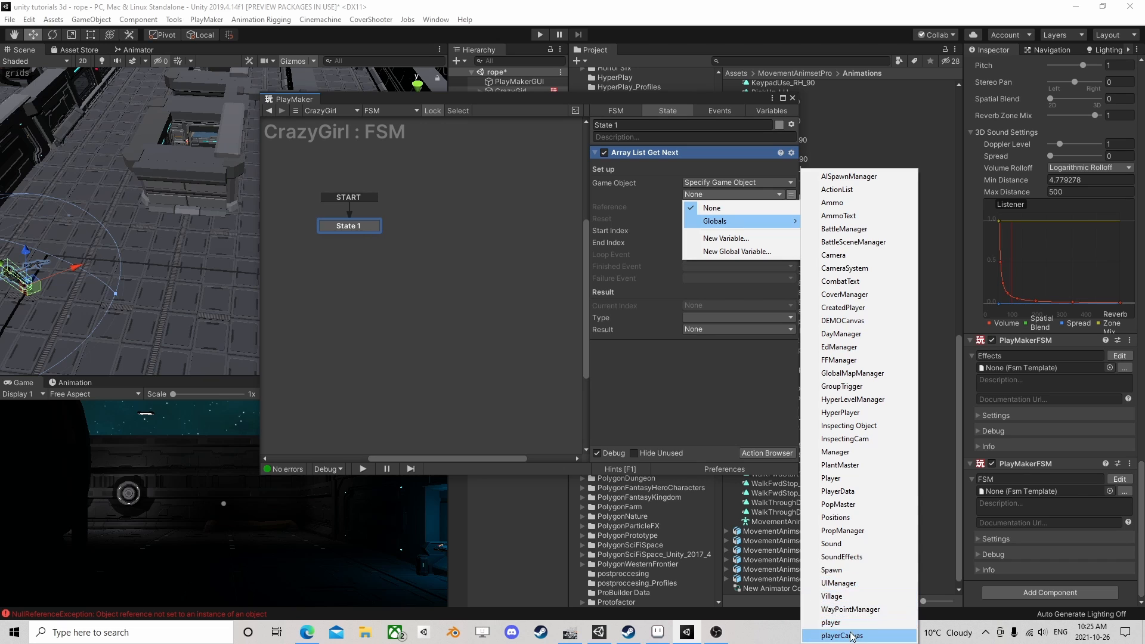
click(849, 609)
drag(713, 103, 374, 103)
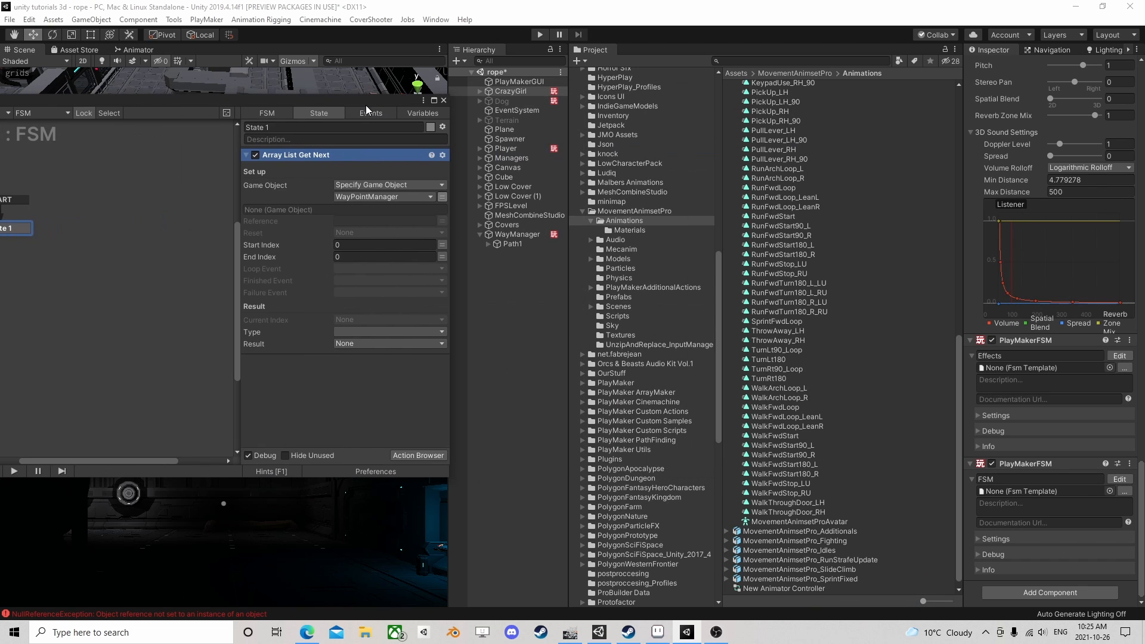
Set the Array List Get Next action's reference to Paths, copied from WayManager's array list proxy
click(517, 233)
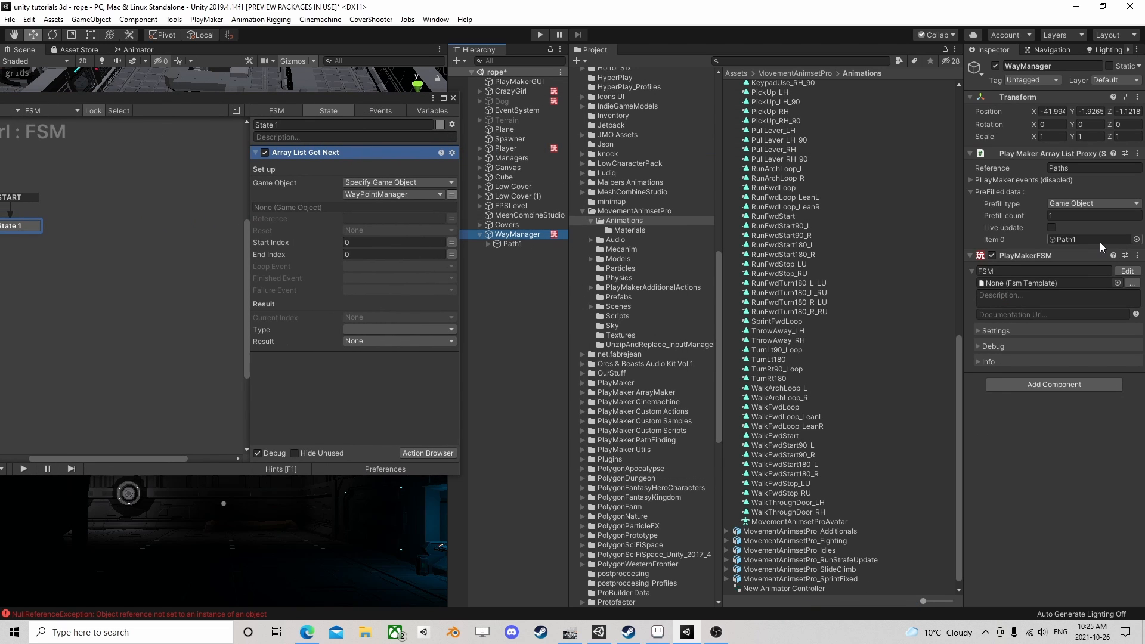
click(1094, 168)
key(ctrl+c)
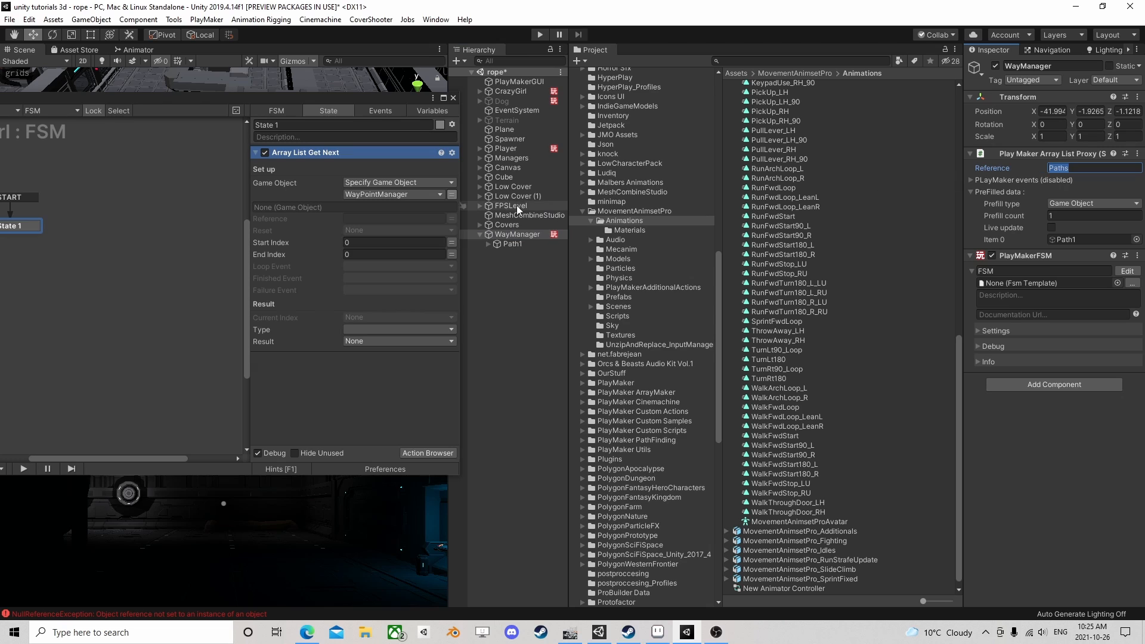
click(382, 218)
key(ctrl+v)
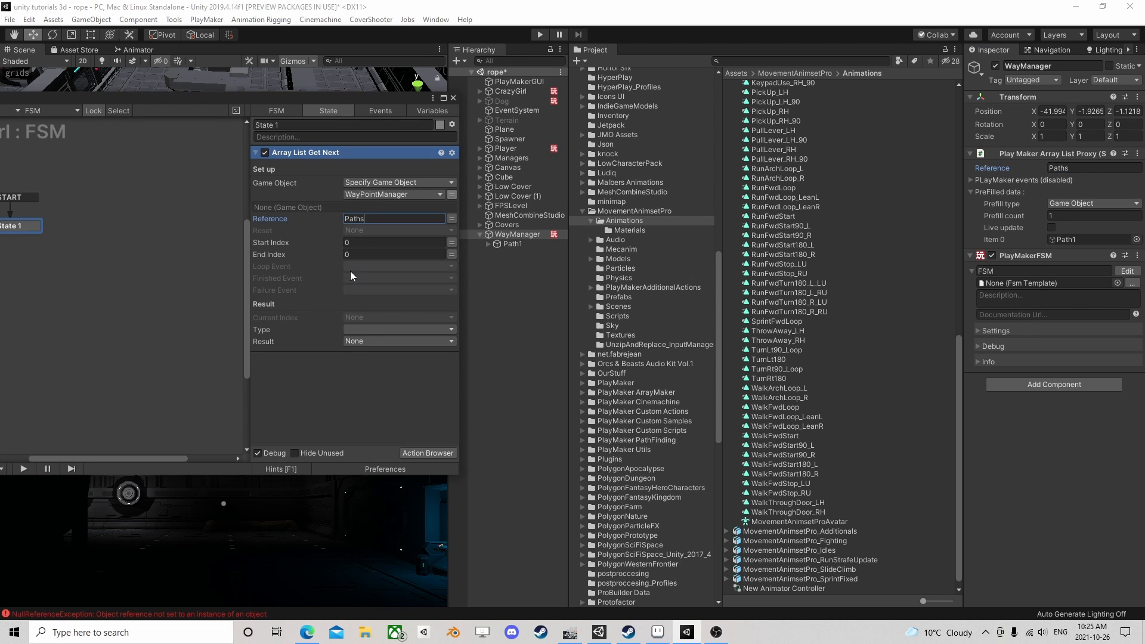
Assign a new event named loop as the action's Loop Event and a new event named done as its Finished Event
click(371, 266)
click(384, 340)
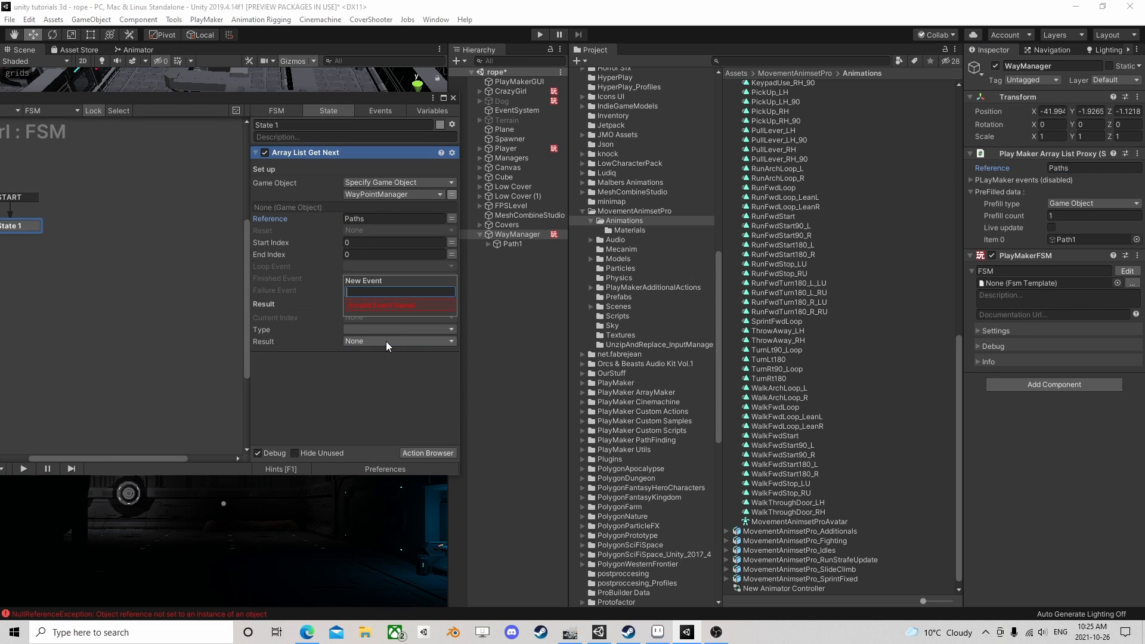
text(loop)
key(Return)
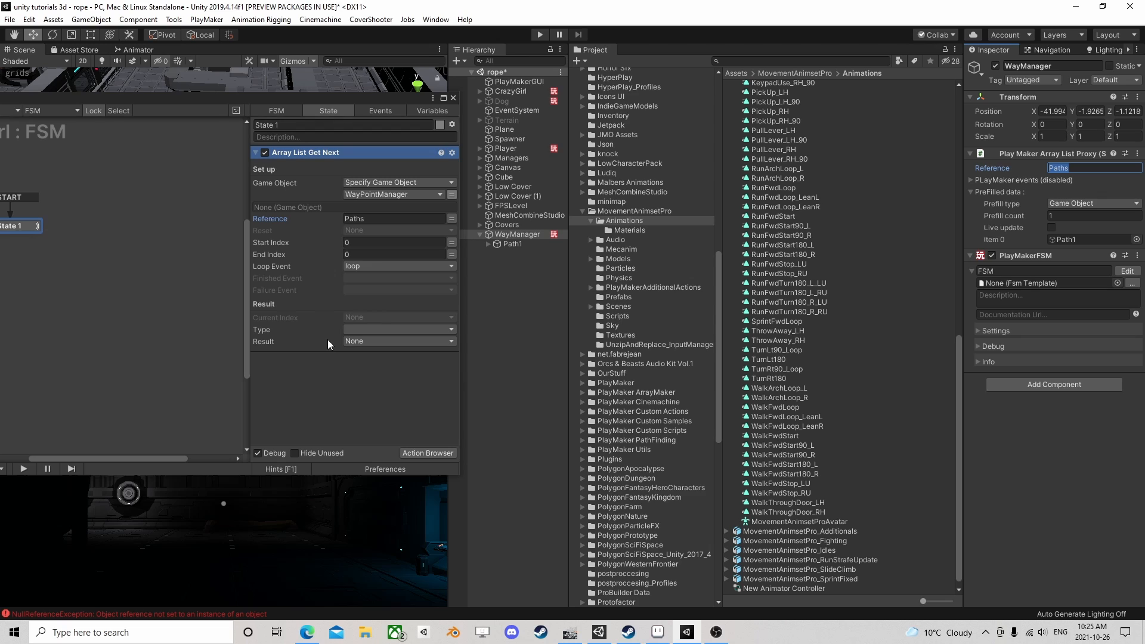
click(393, 278)
click(400, 361)
text(done)
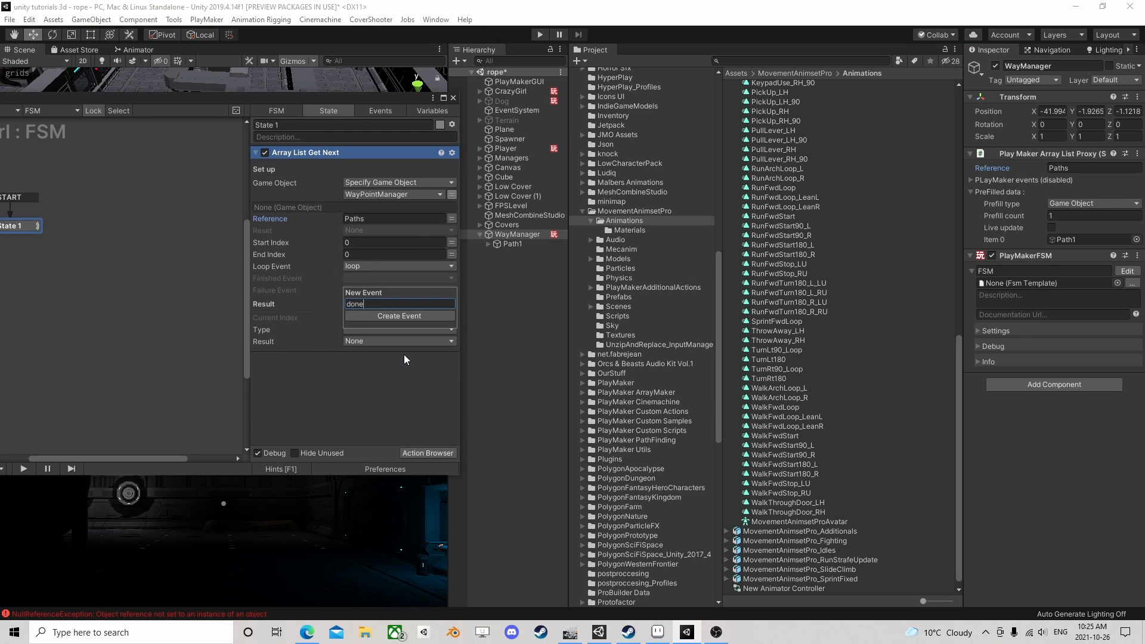
key(Return)
Set the action's result type to Game Object and store the result in a new variable named CurrentPath
click(385, 330)
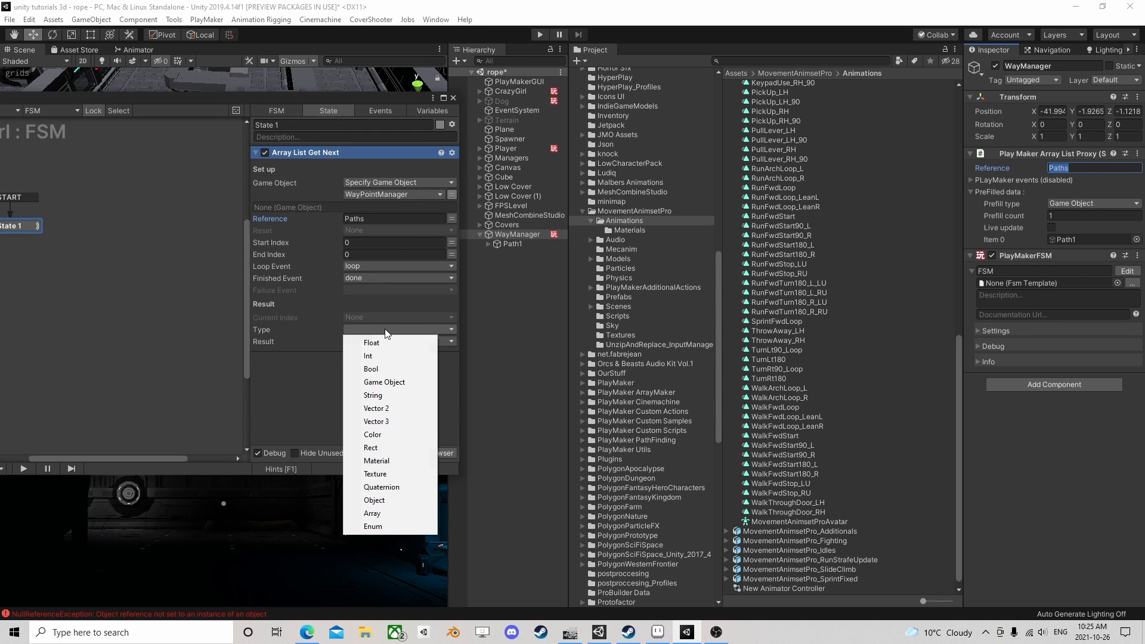
click(385, 381)
click(372, 342)
click(387, 385)
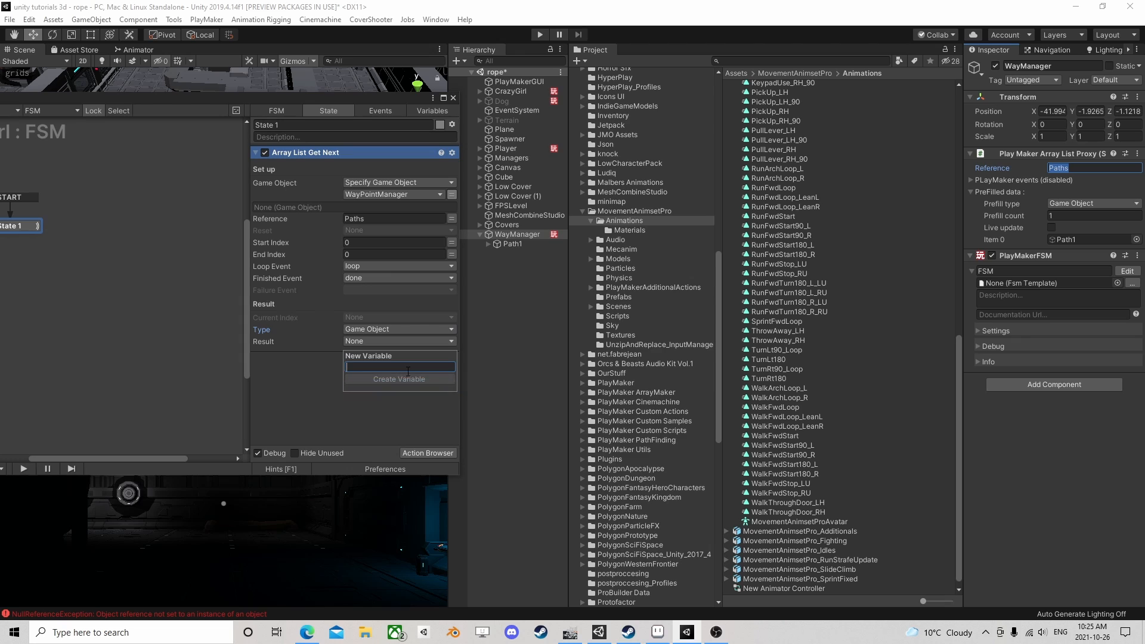
text(CurrentPath)
key(Return)
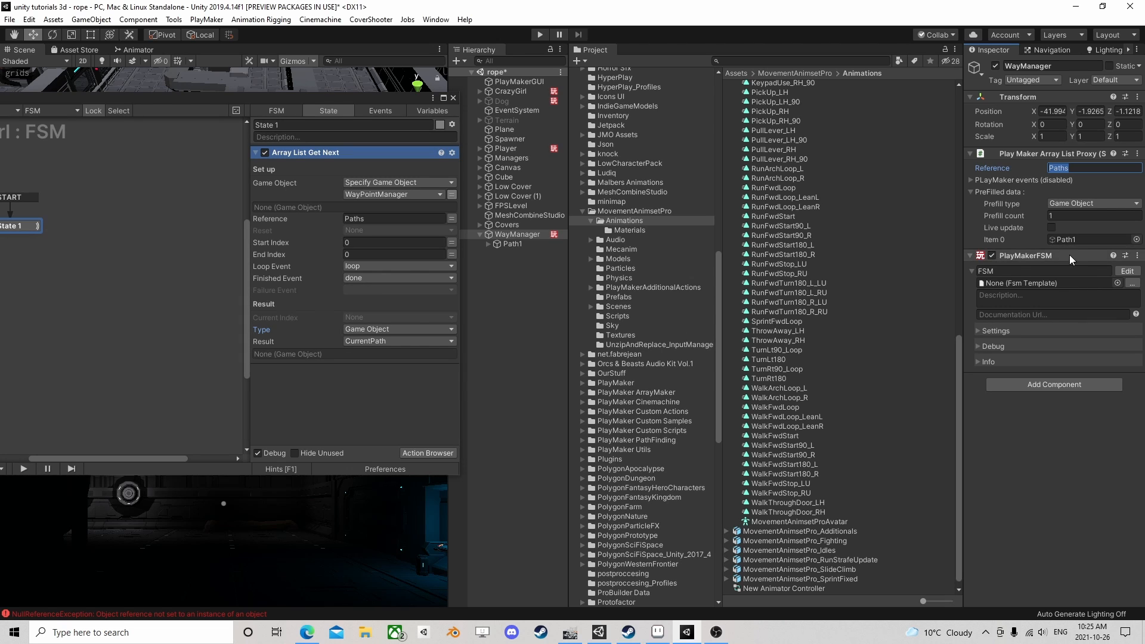
Add loop and done transitions to State 1, linking done to a new State 2 and loop to a new State 3
drag(316, 100, 805, 95)
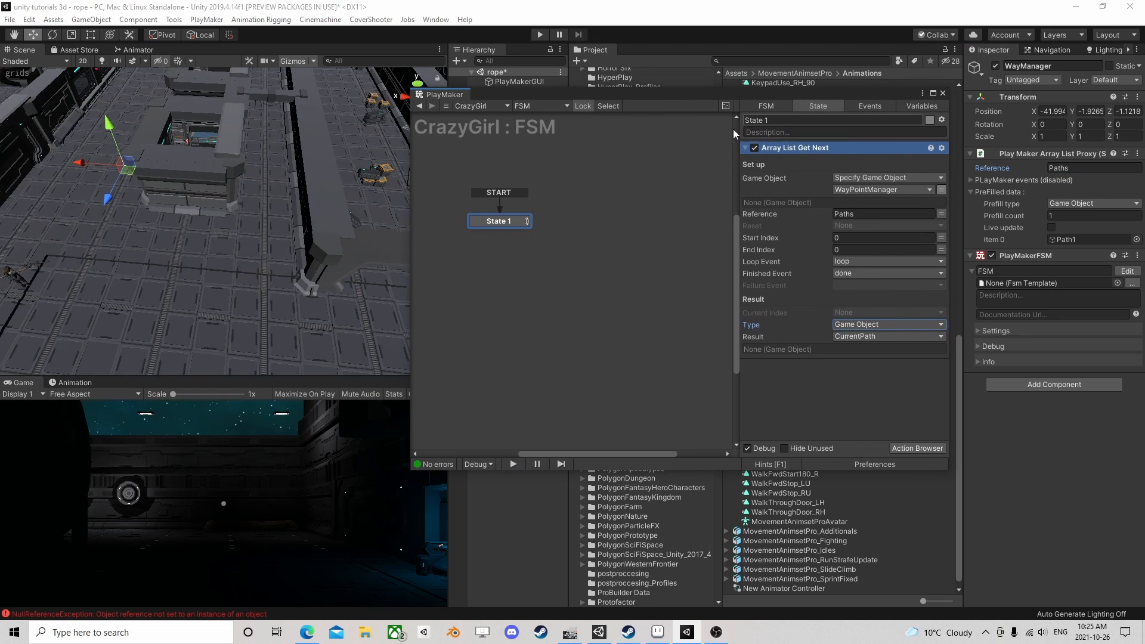
right_click(514, 223)
mouse_move(555, 227)
click(668, 230)
right_click(513, 220)
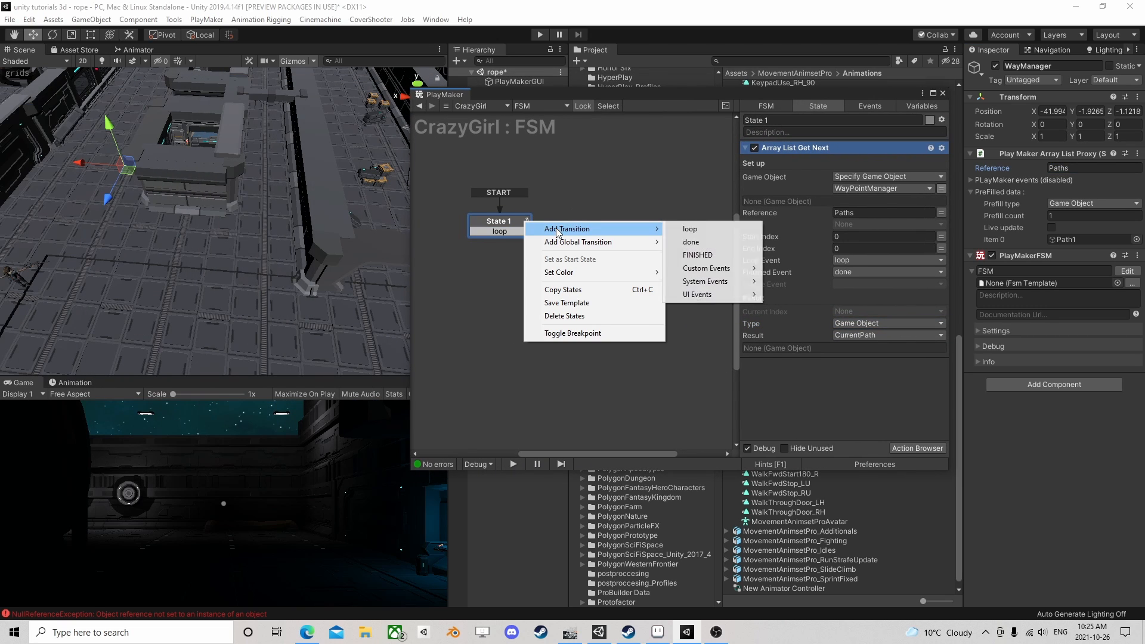
click(686, 238)
drag(477, 240, 487, 291)
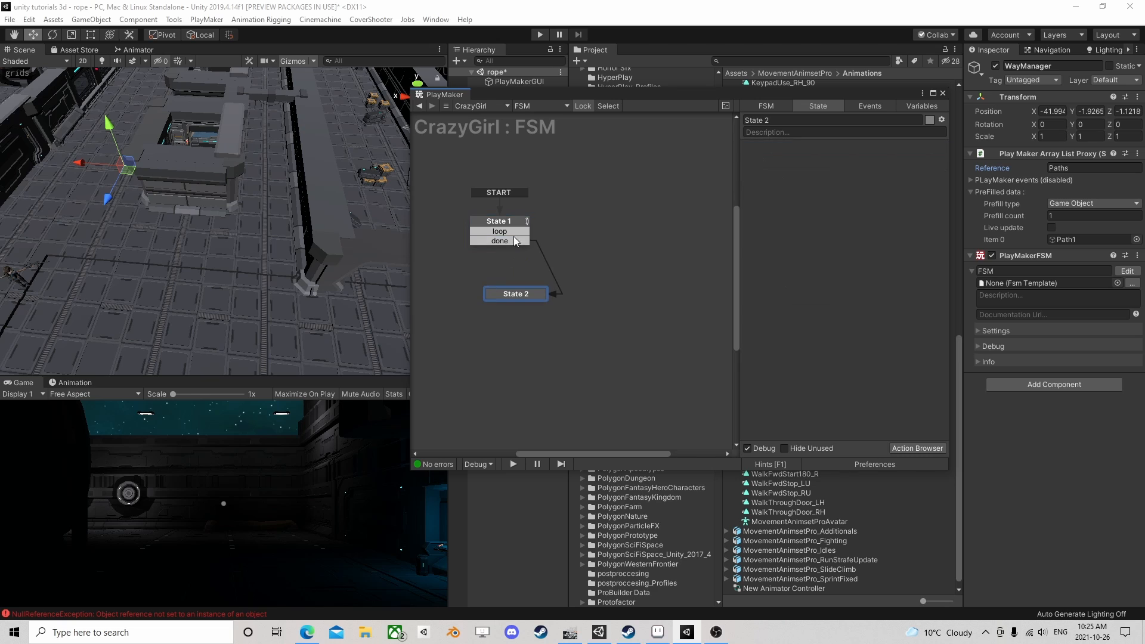
drag(513, 232, 628, 226)
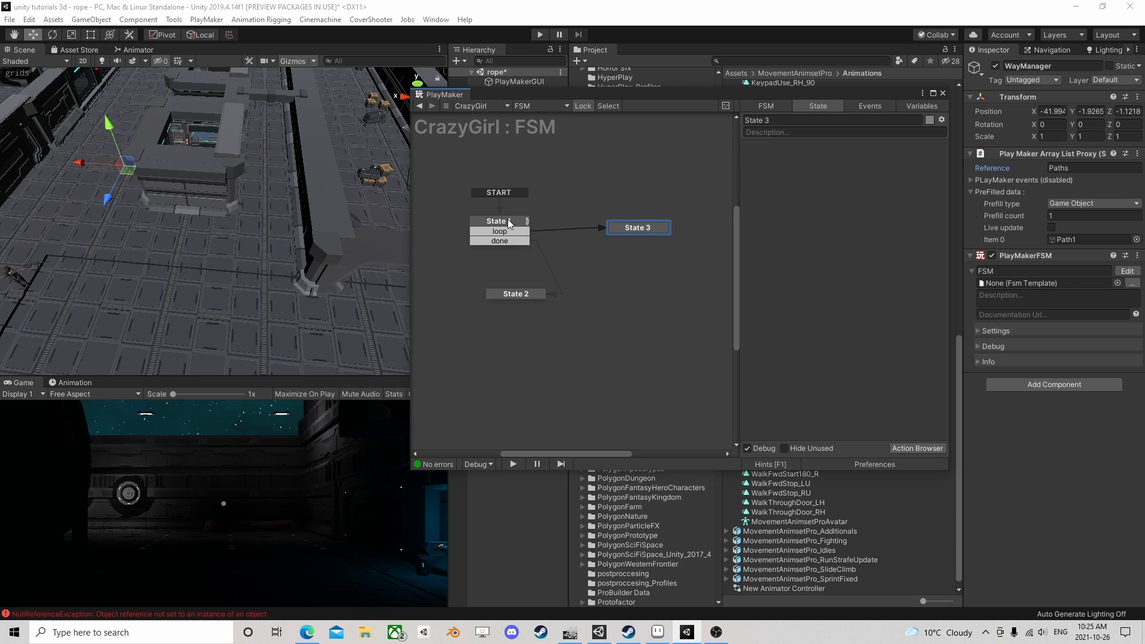
right_click(528, 234)
click(550, 238)
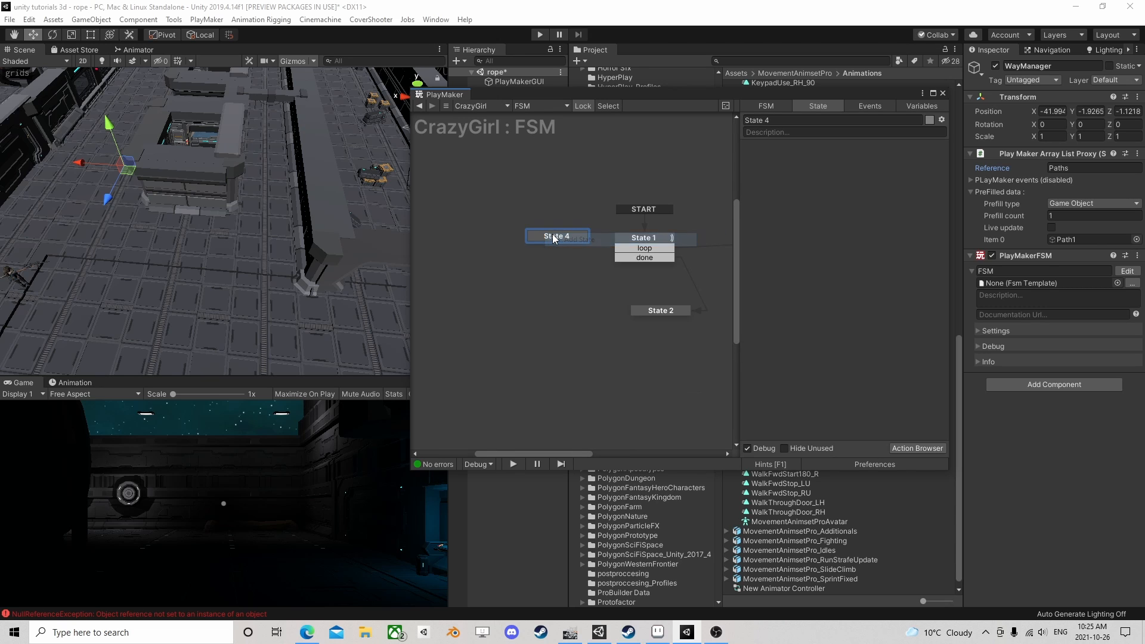
right_click(555, 236)
click(598, 272)
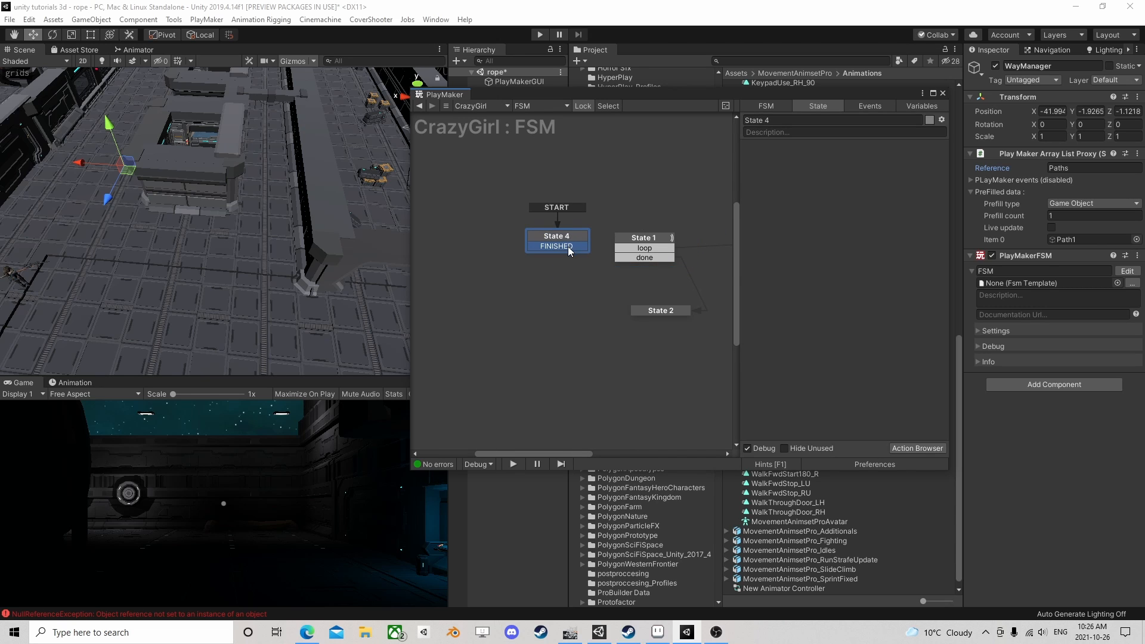
drag(570, 246, 643, 238)
click(922, 448)
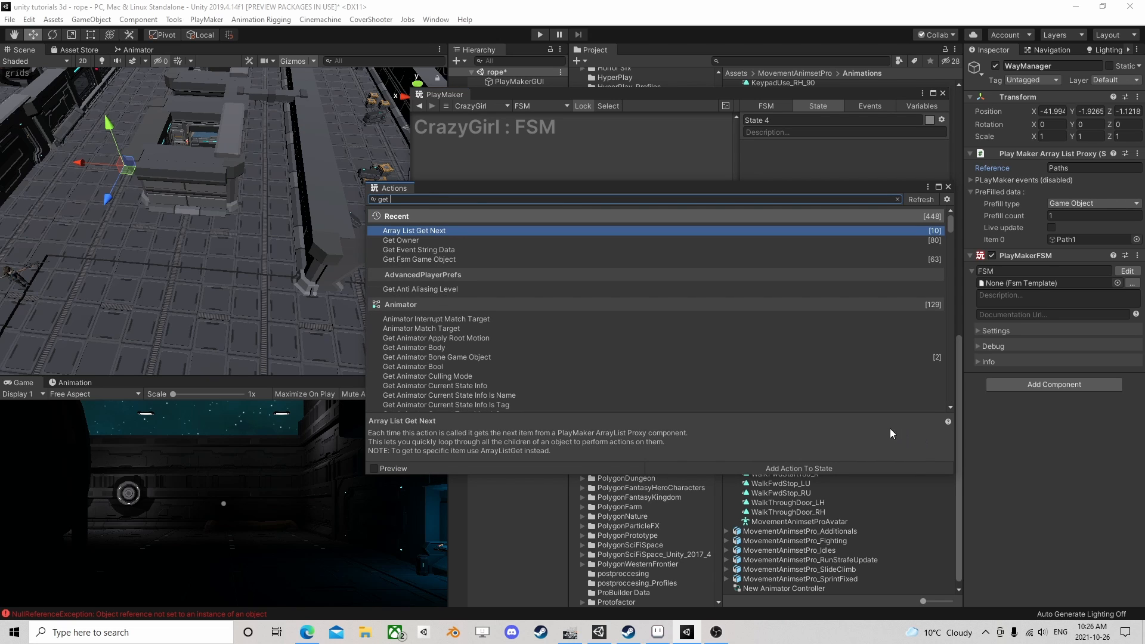
click(948, 186)
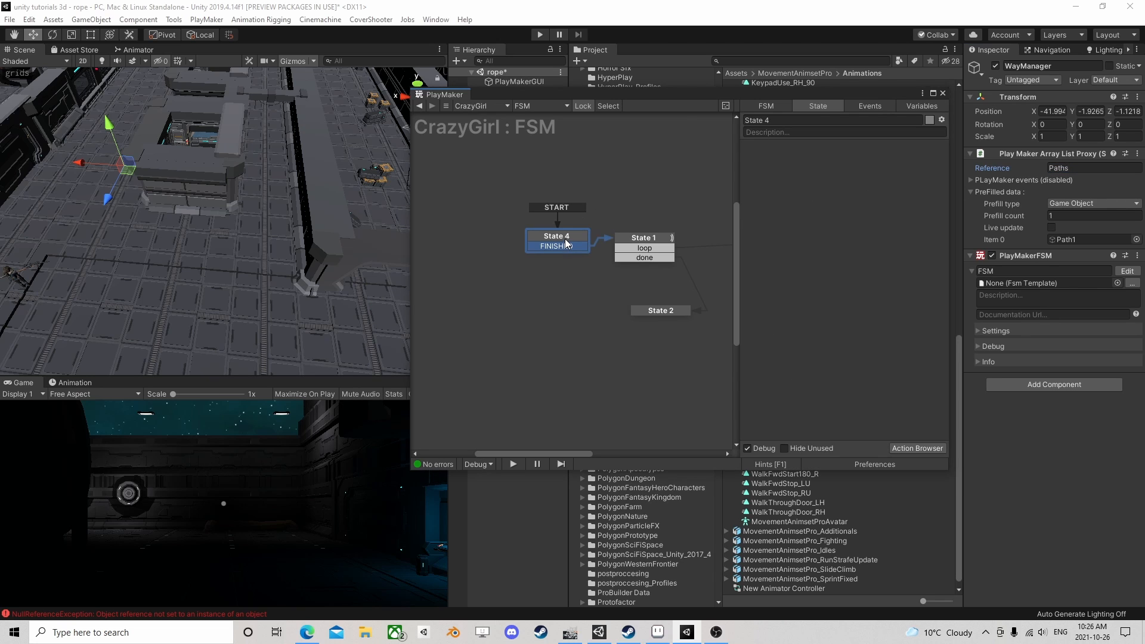
right_click(645, 239)
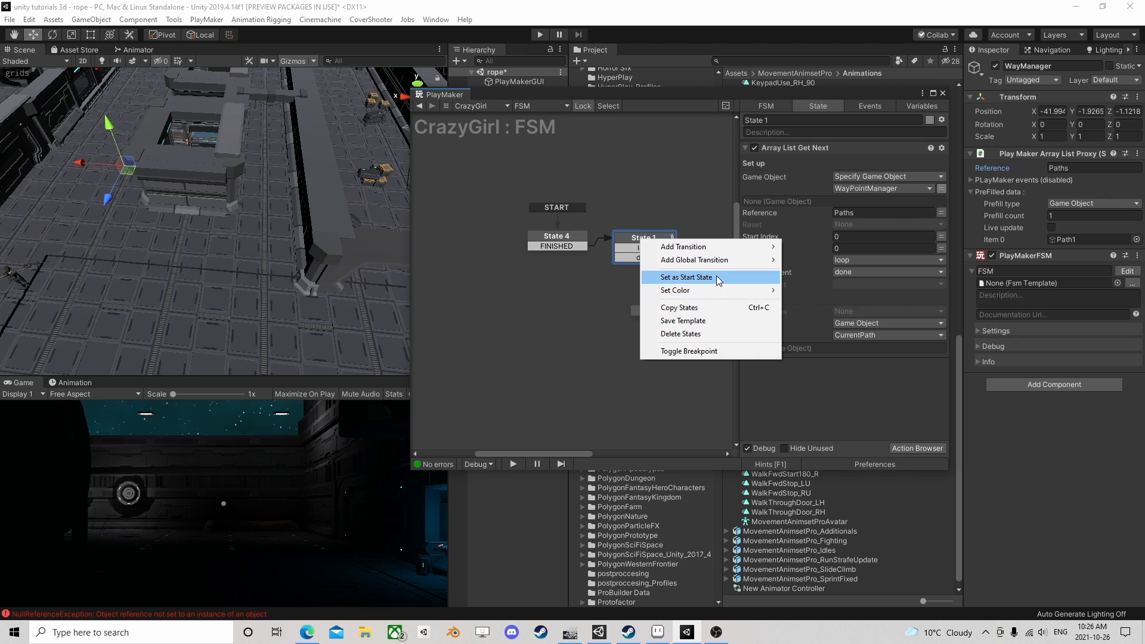
click(717, 276)
click(577, 234)
key(Delete)
Add a Get Distance action to State 3 and close the action browser
middle_drag(643, 233, 424, 220)
click(540, 233)
middle_drag(540, 233, 591, 283)
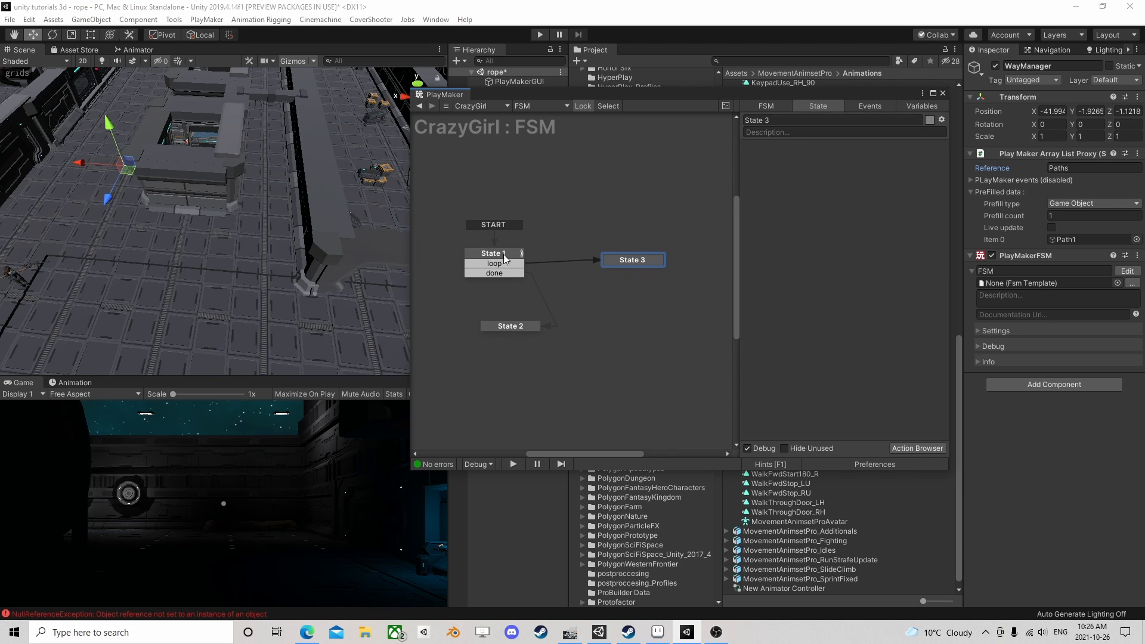
click(908, 446)
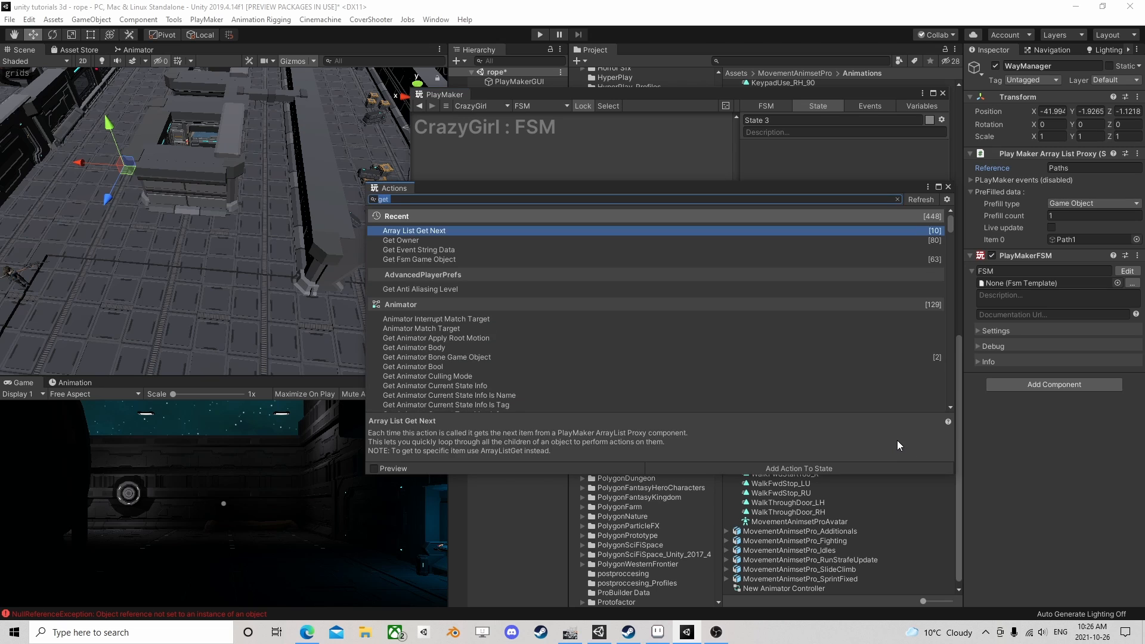
text(get dis)
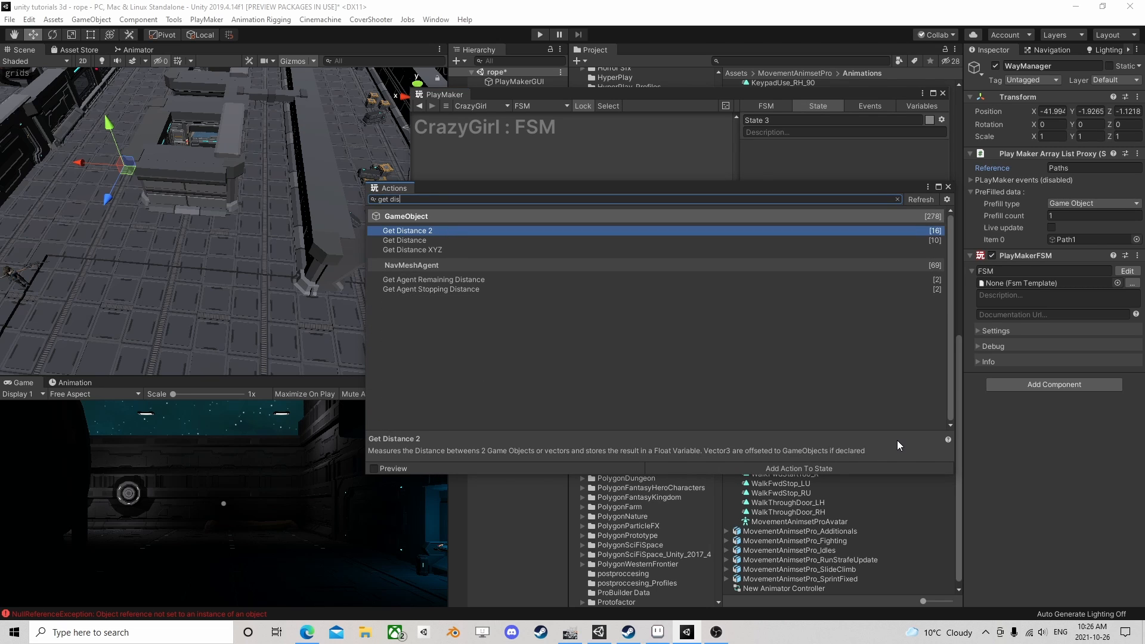
key(Down)
key(Return)
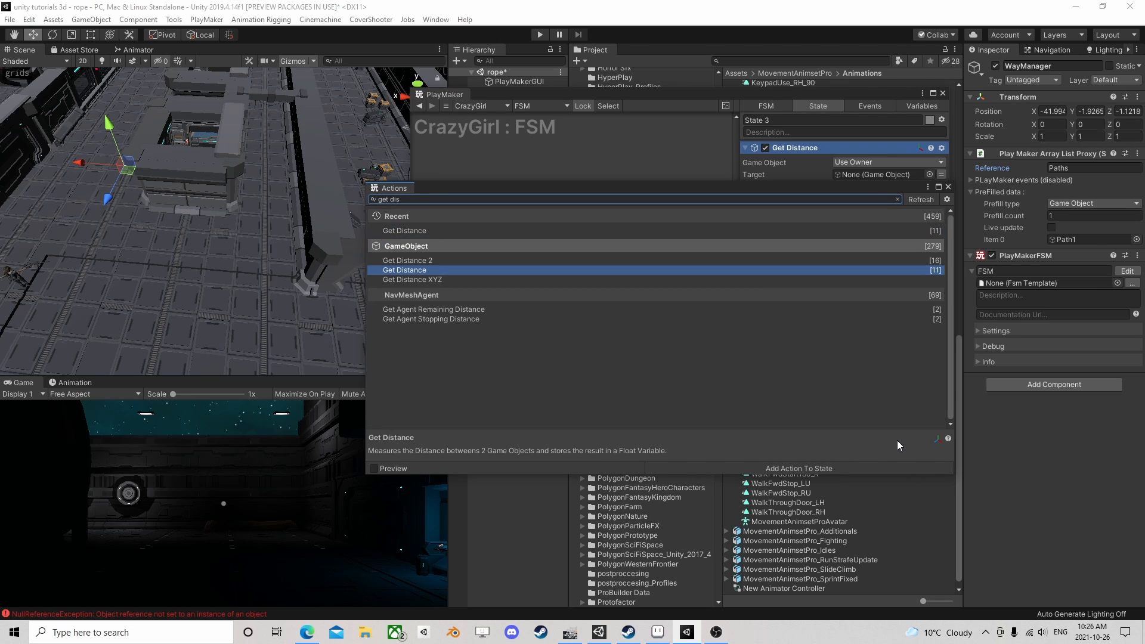
click(948, 188)
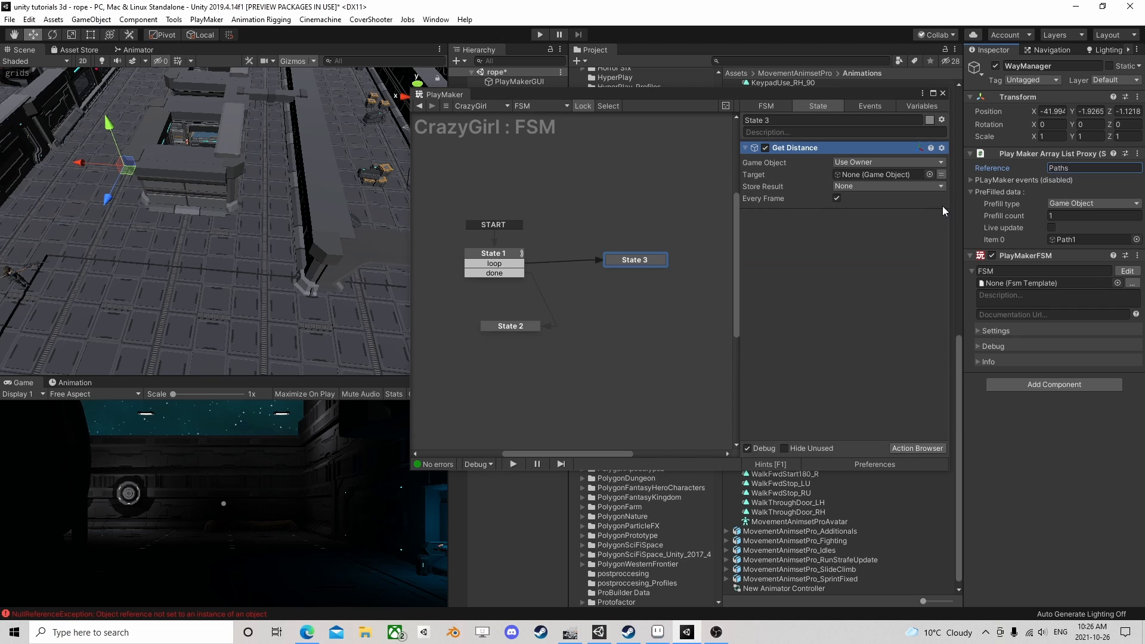
Set Get Distance's target to CurrentPath, store its result in a new variable named Distance, and turn off Every Frame
click(941, 175)
click(888, 175)
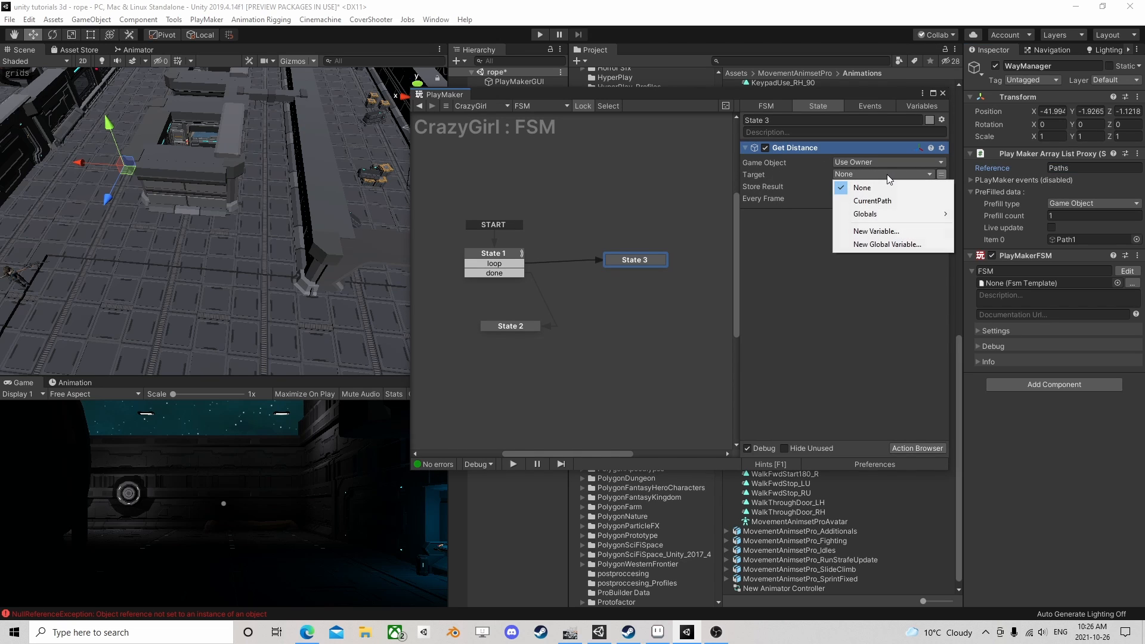
click(889, 201)
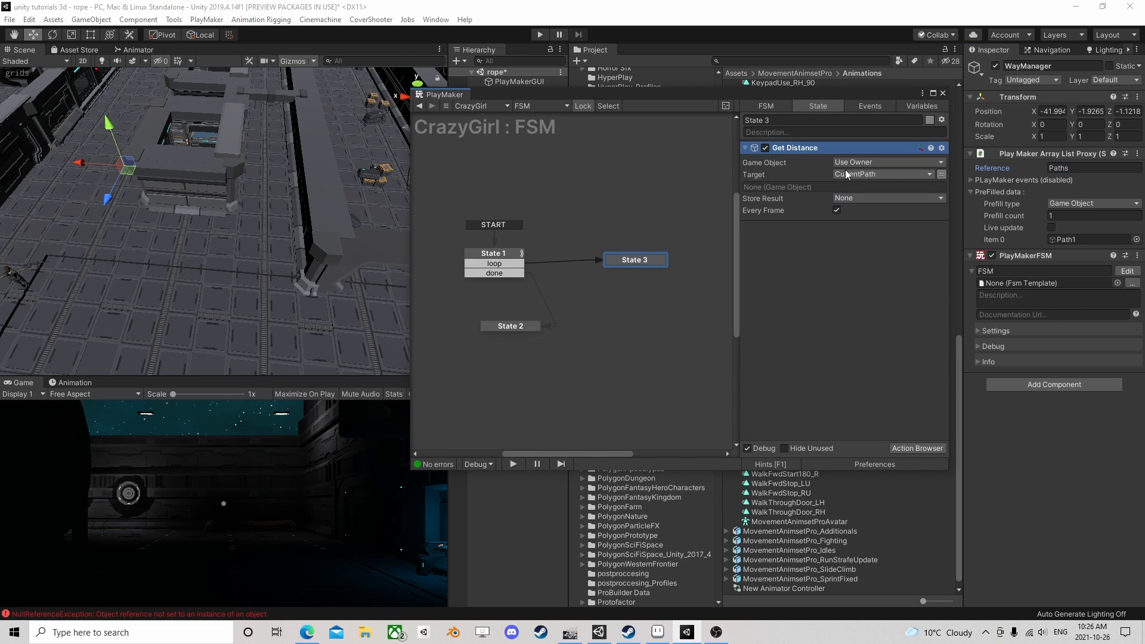
click(835, 199)
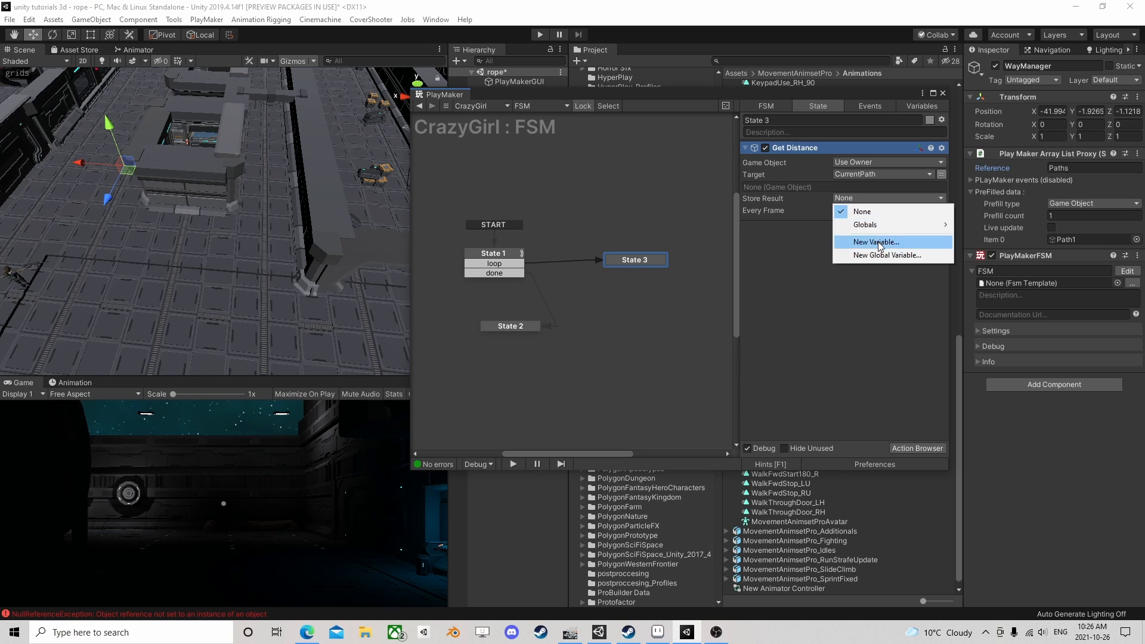
click(859, 241)
text(Distance)
key(Return)
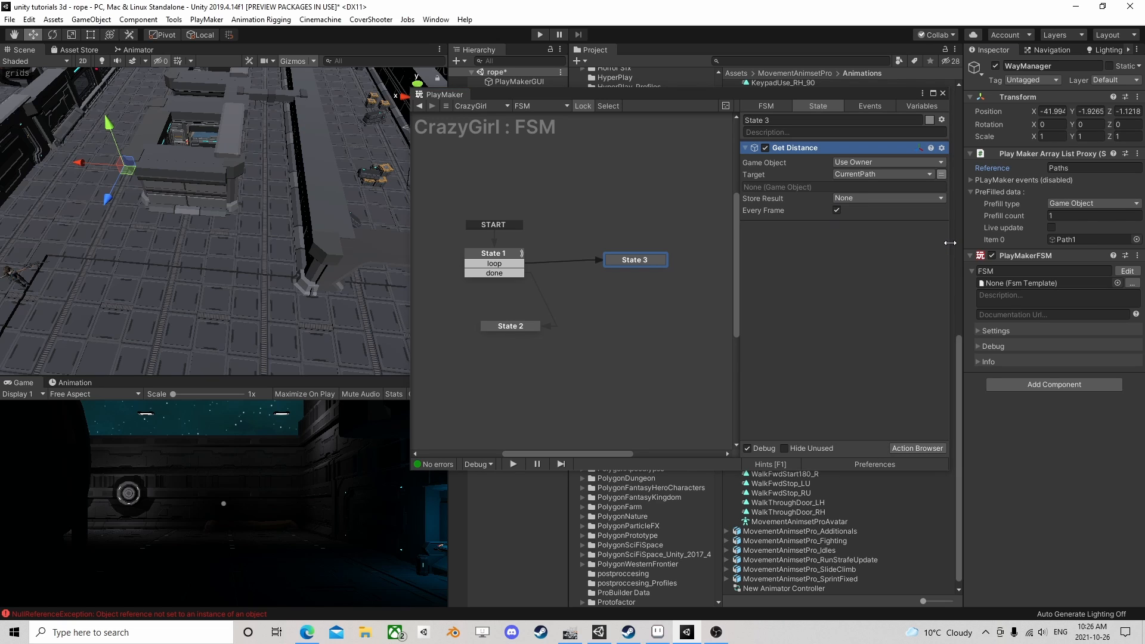
click(837, 223)
click(837, 222)
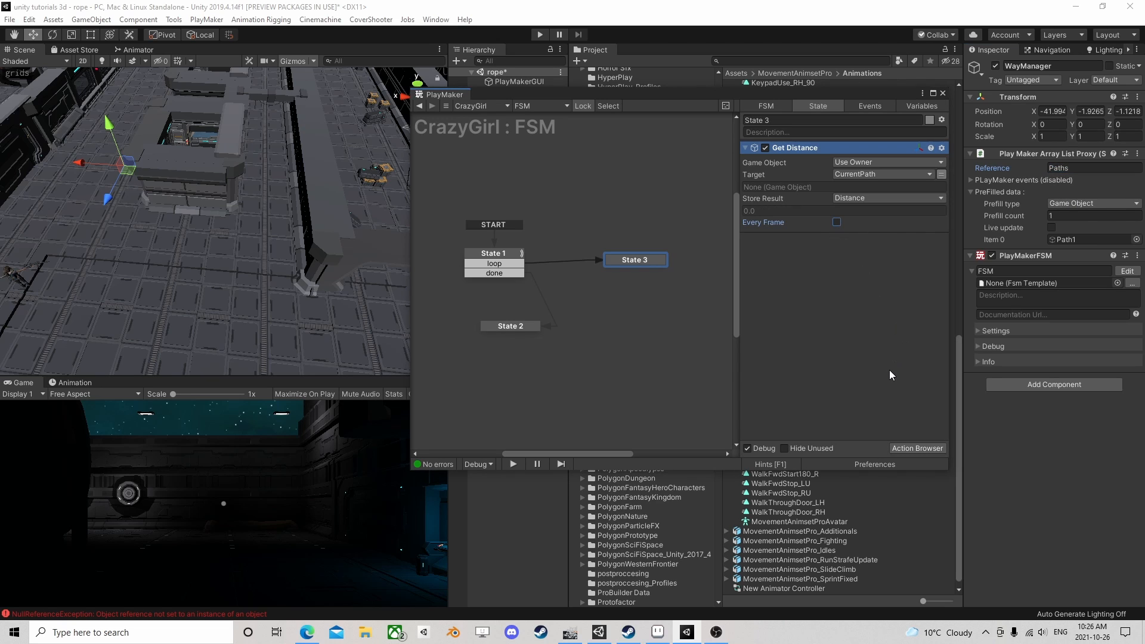
Add a Float Compare action to State 3 and place it below the Get Distance action
click(922, 450)
text(float com)
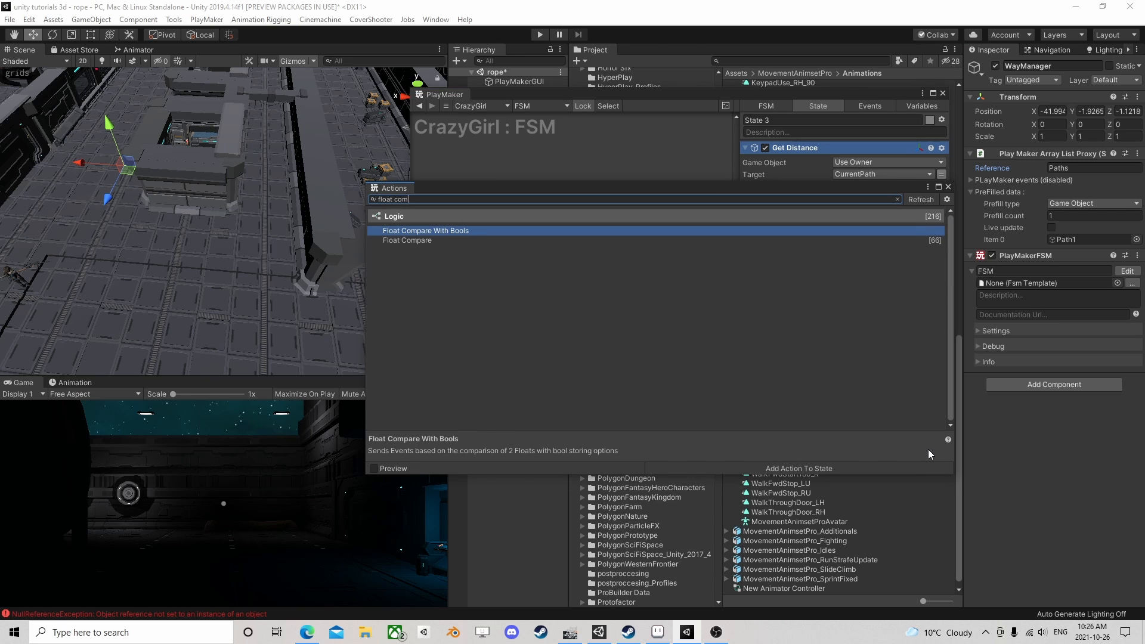
key(Down)
key(Return)
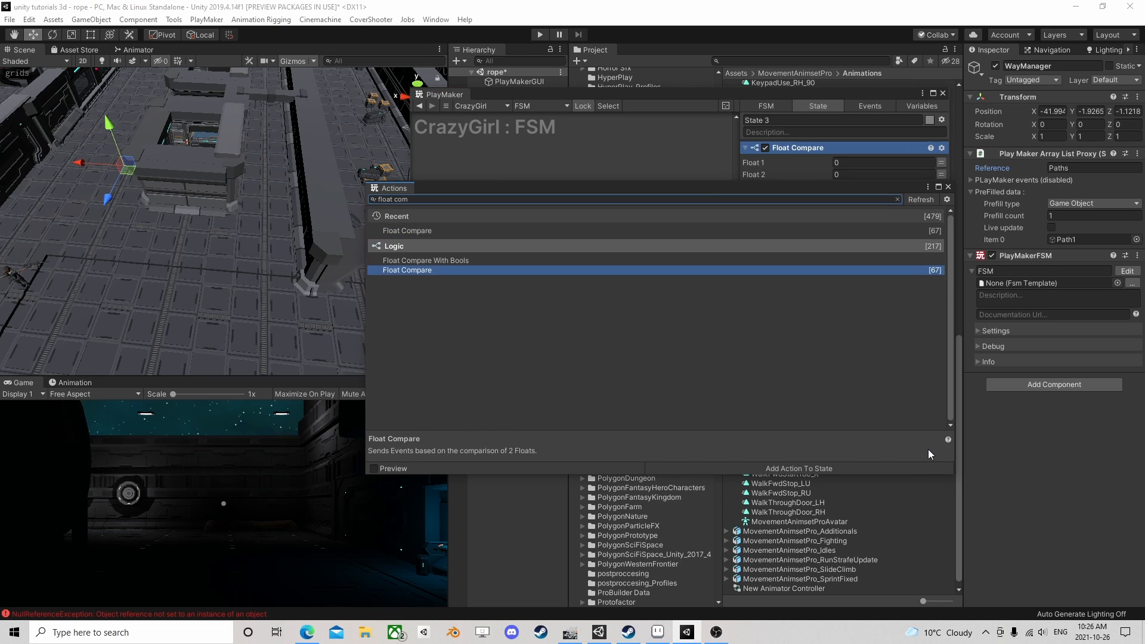
click(948, 186)
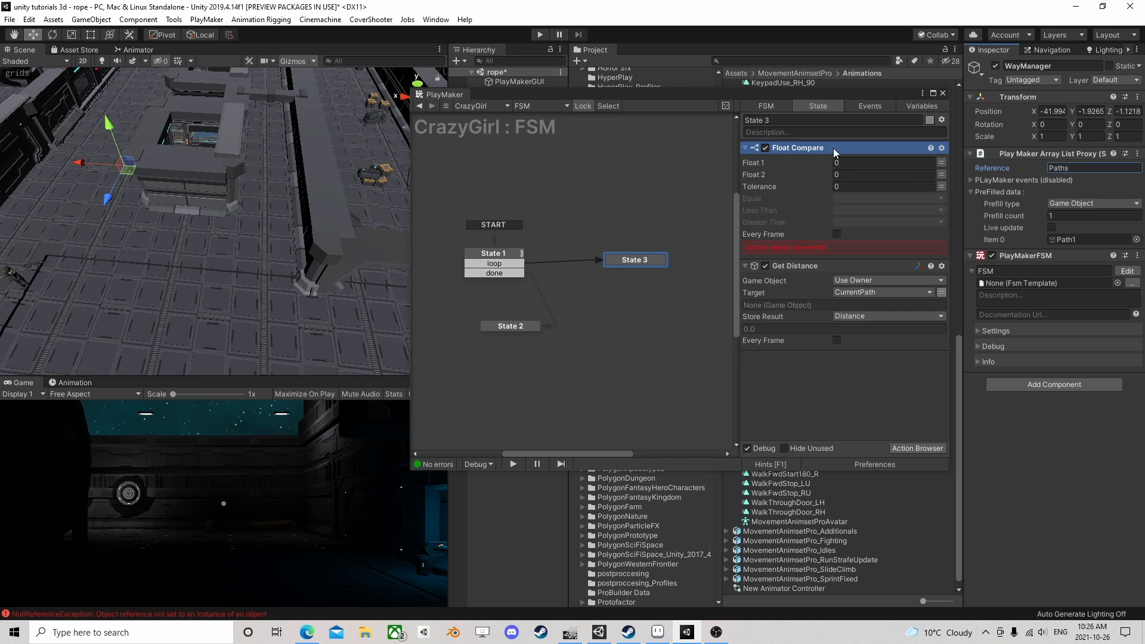
drag(833, 152, 826, 373)
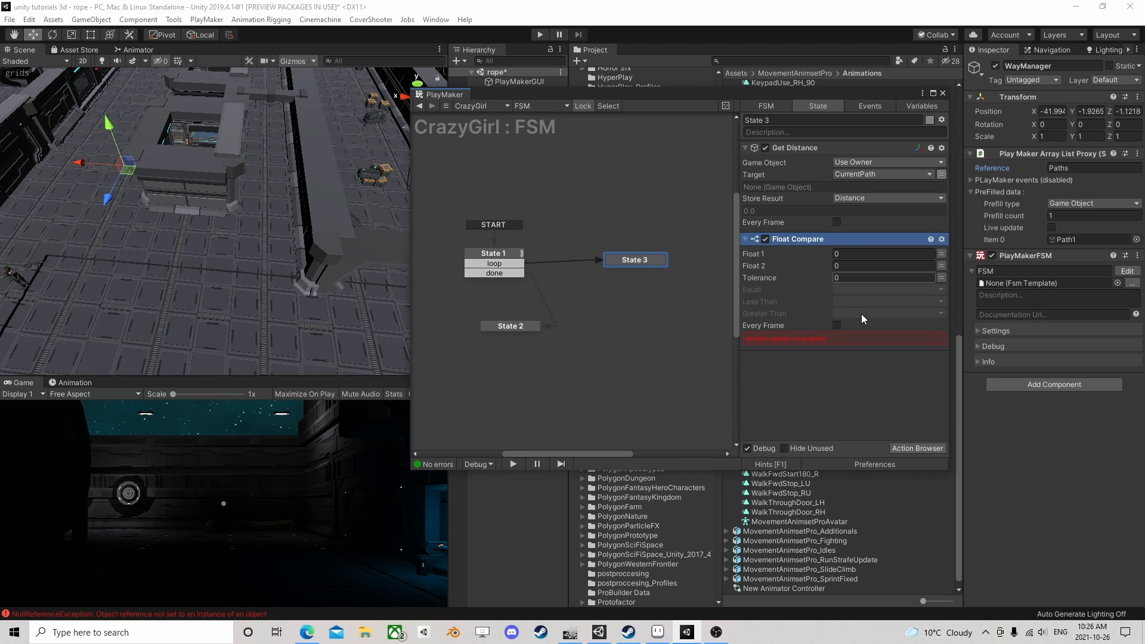
Set Float Compare's Float 1 to the Distance variable and Float 2 to a new variable named Closet Path
click(941, 254)
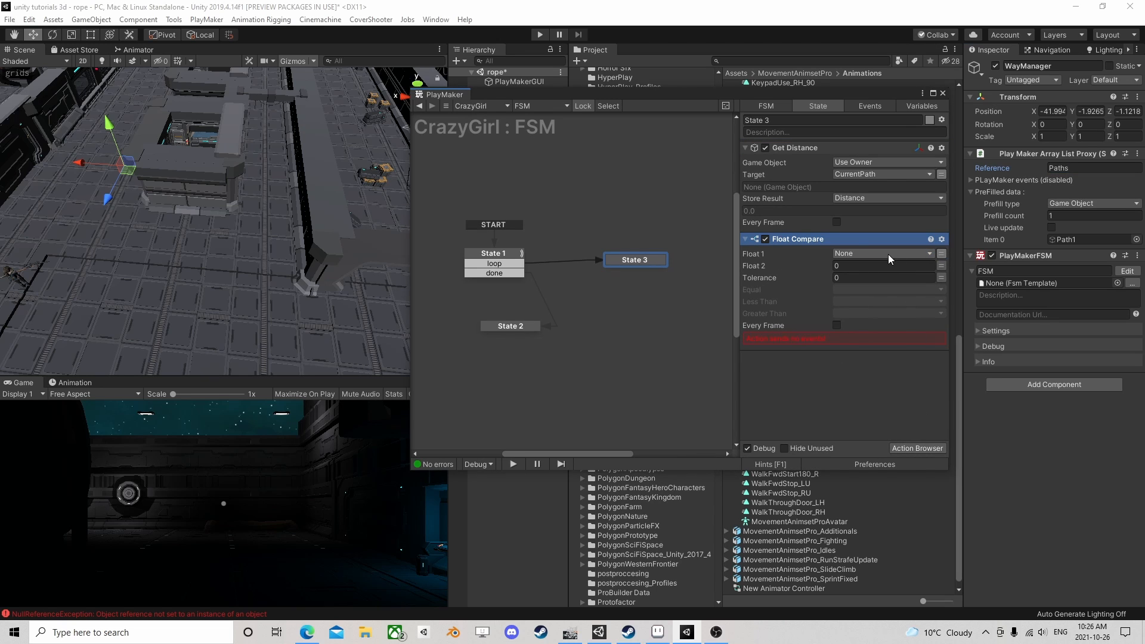
click(889, 254)
click(859, 278)
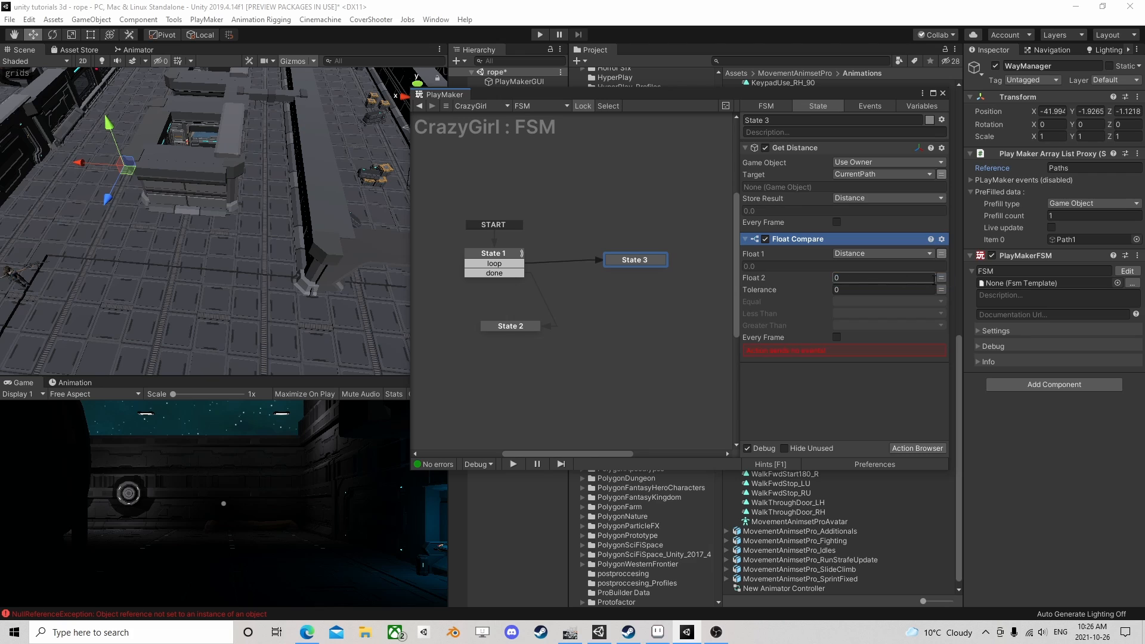
click(943, 278)
click(911, 277)
click(874, 334)
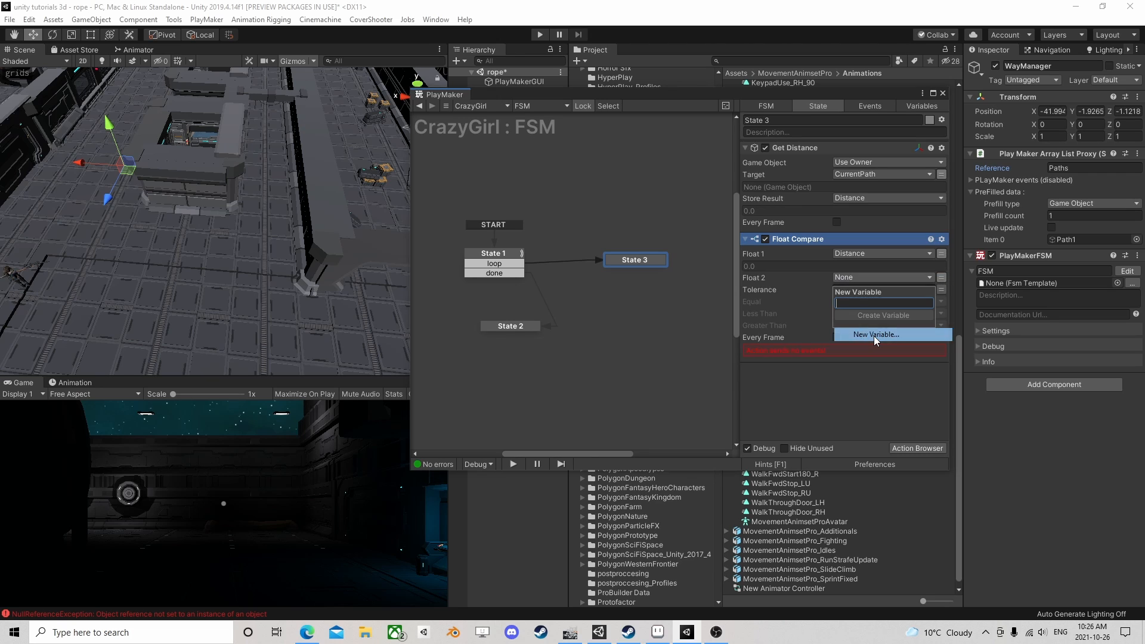
text(Cl)
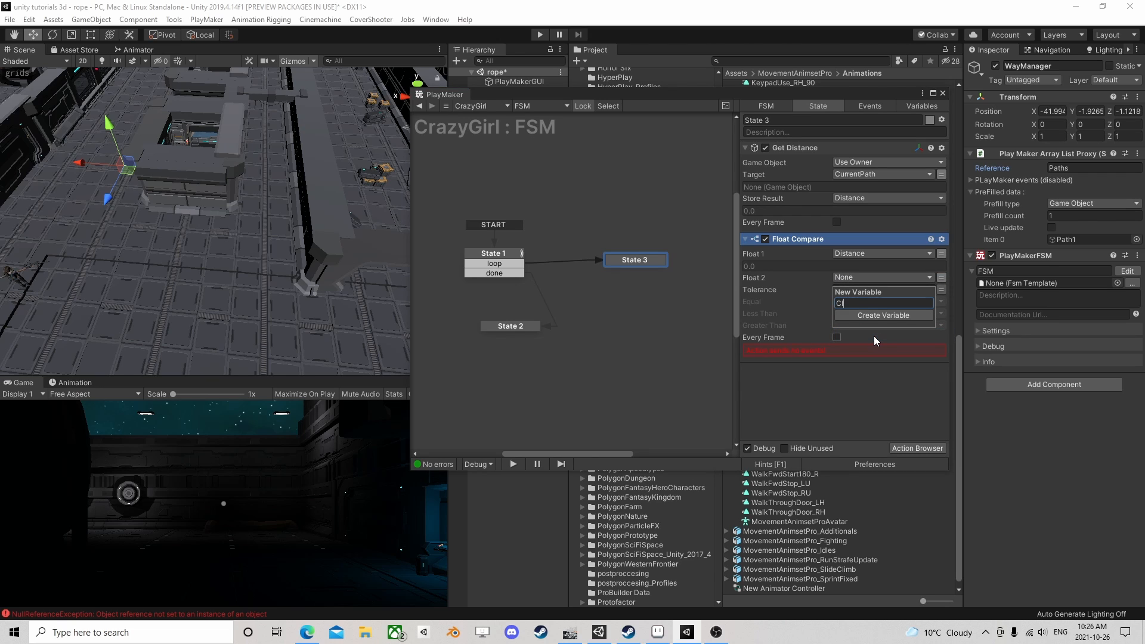
text(oset Path)
key(Return)
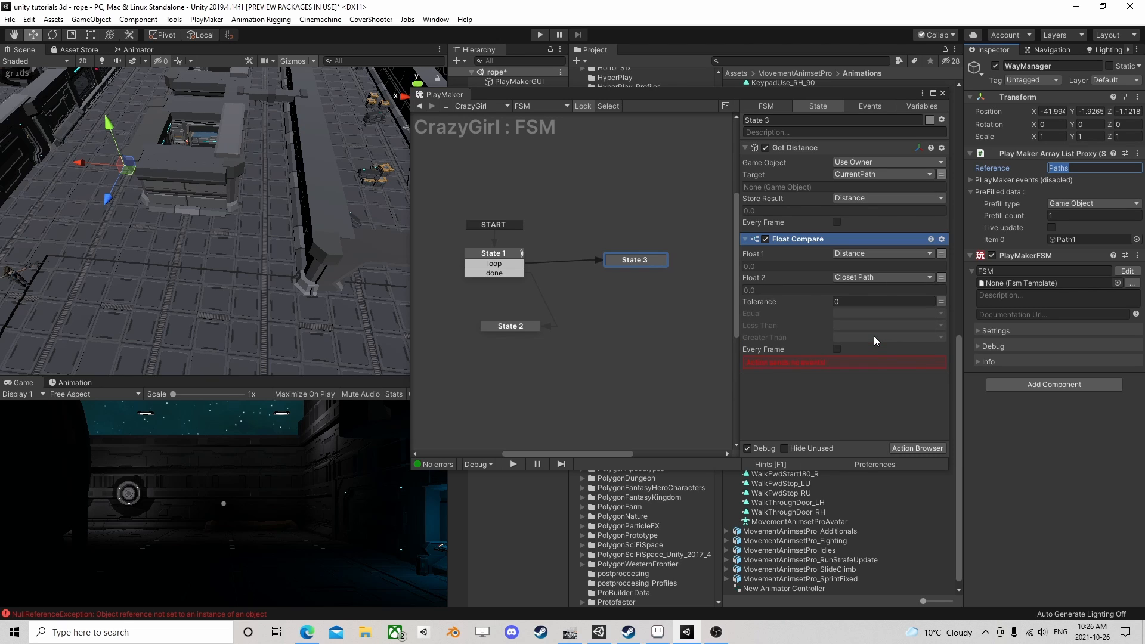
Add State 4 beside State 1, make it the start state, and link its FINISHED transition to State 1
click(500, 253)
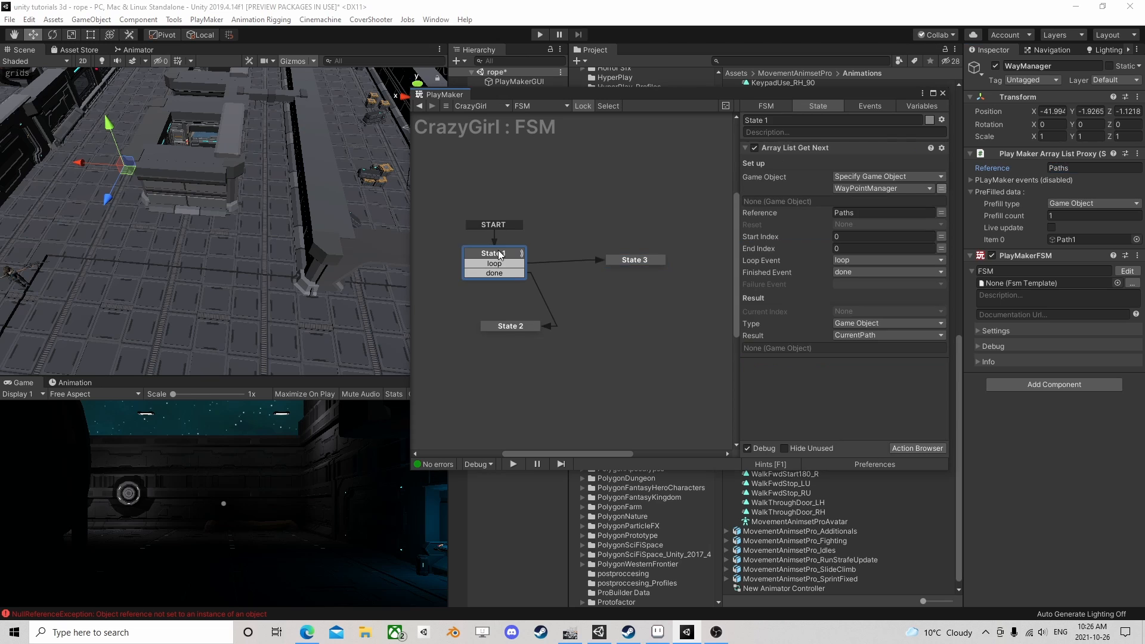
middle_drag(450, 250, 536, 280)
right_click(552, 279)
click(552, 281)
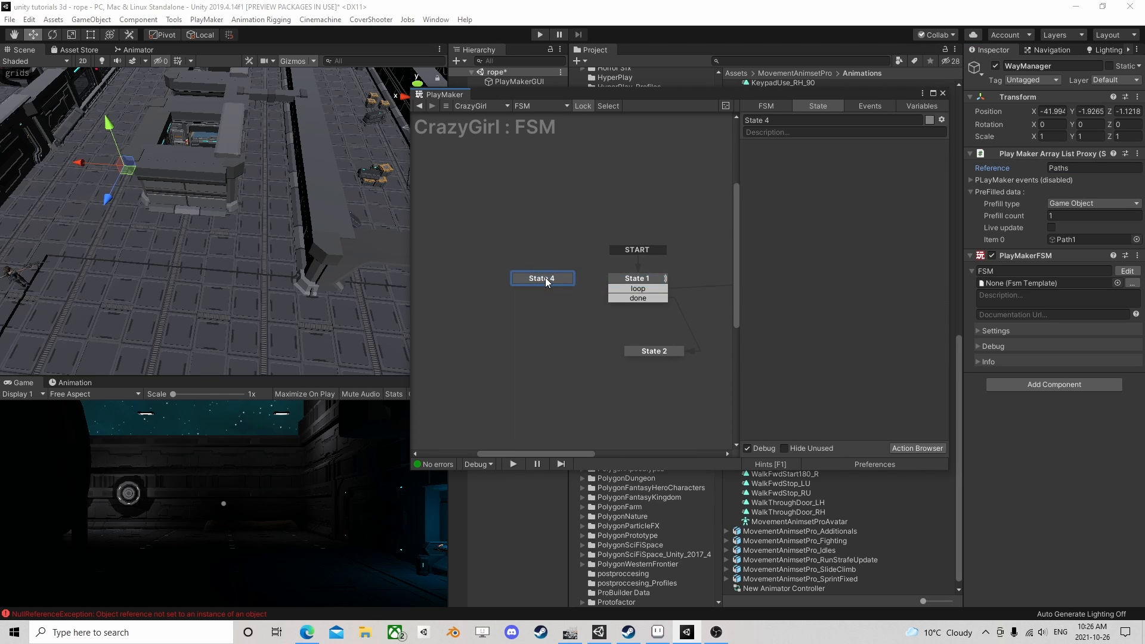
right_click(546, 278)
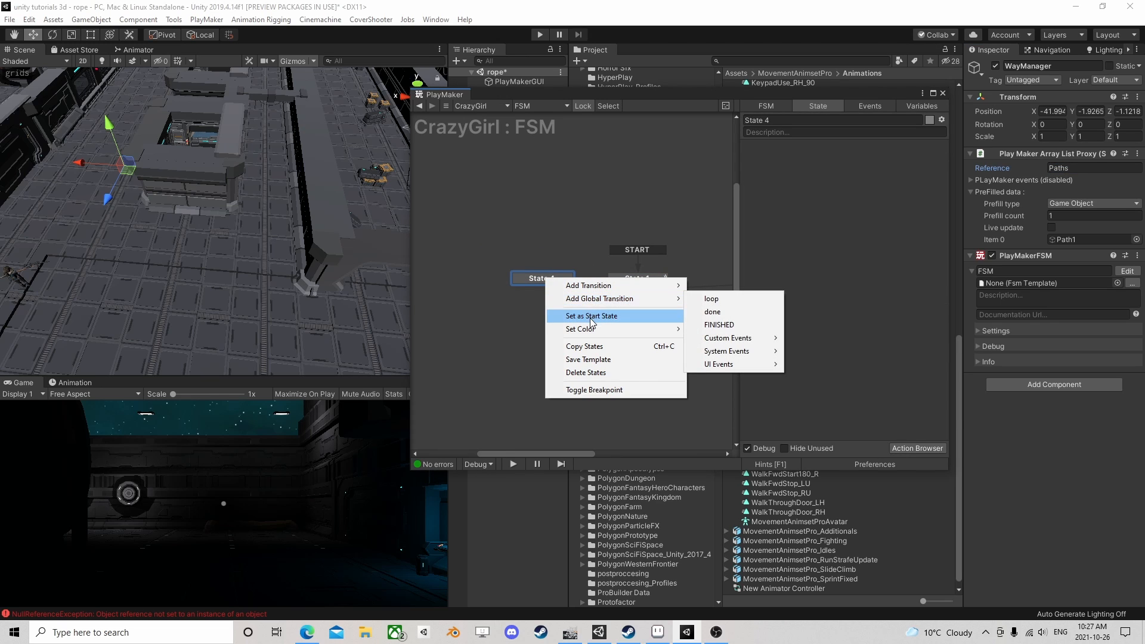
click(591, 316)
drag(554, 290, 633, 288)
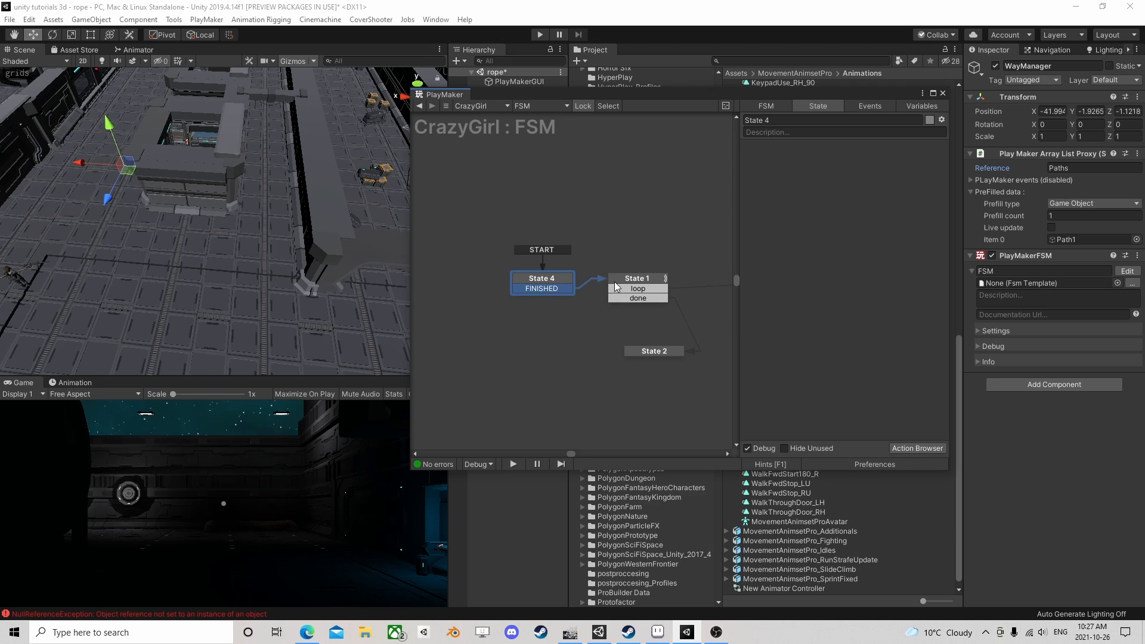
Add a Set Float Value action to State 4 and close the action browser
click(555, 277)
click(918, 448)
text(set )
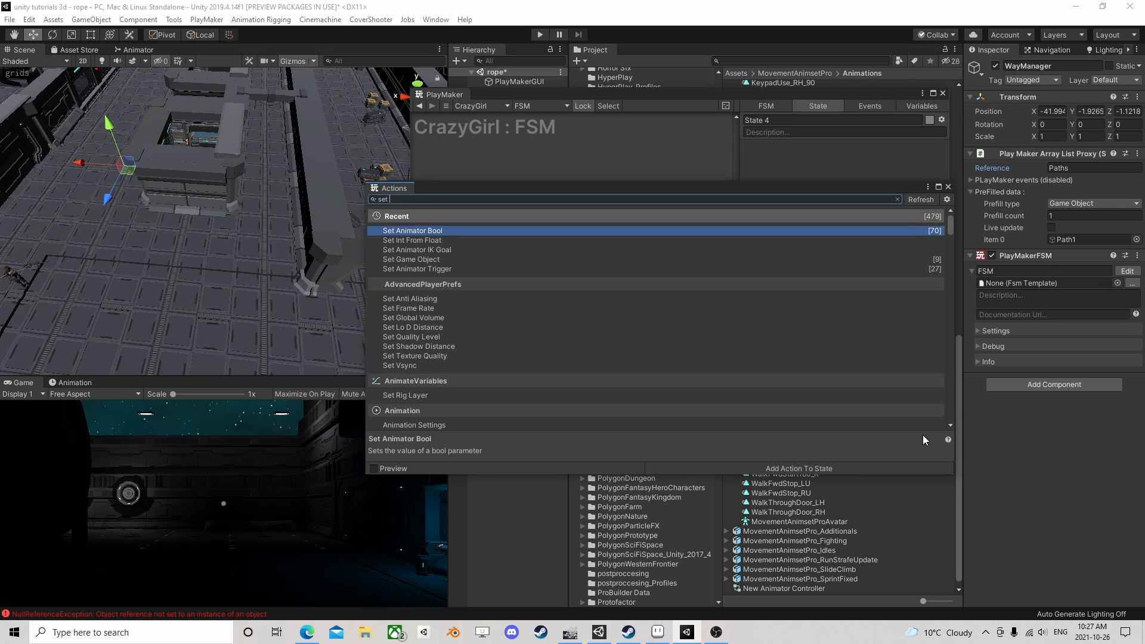
text(float )
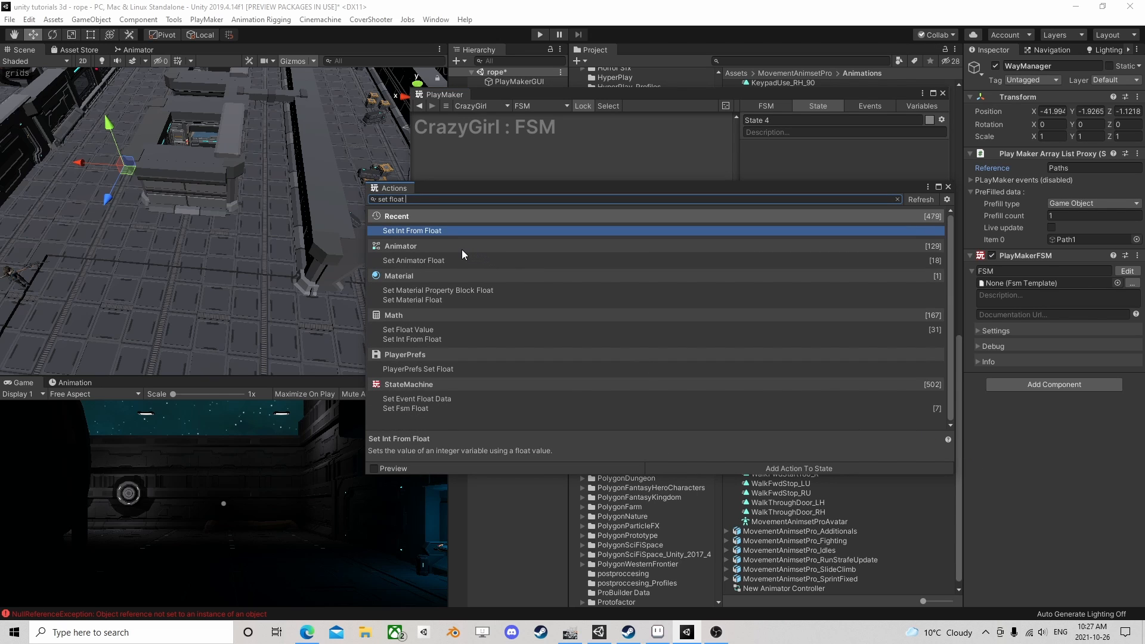
text(va)
double_click(438, 230)
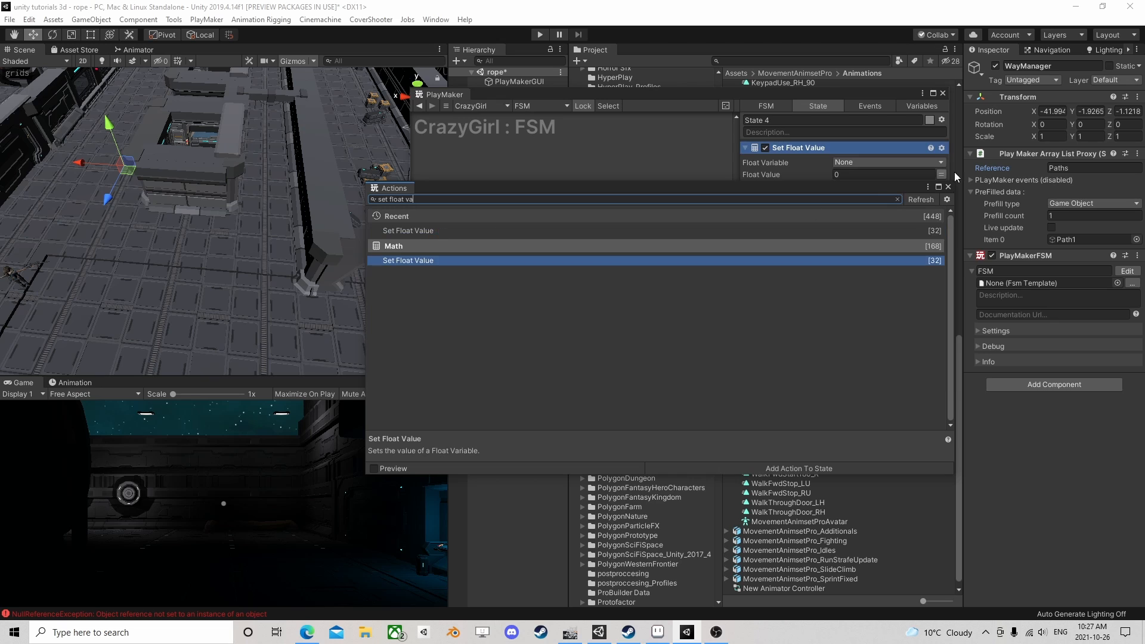
click(948, 187)
Make State 4's Set Float Value action set the Closet Path variable to 100
click(889, 161)
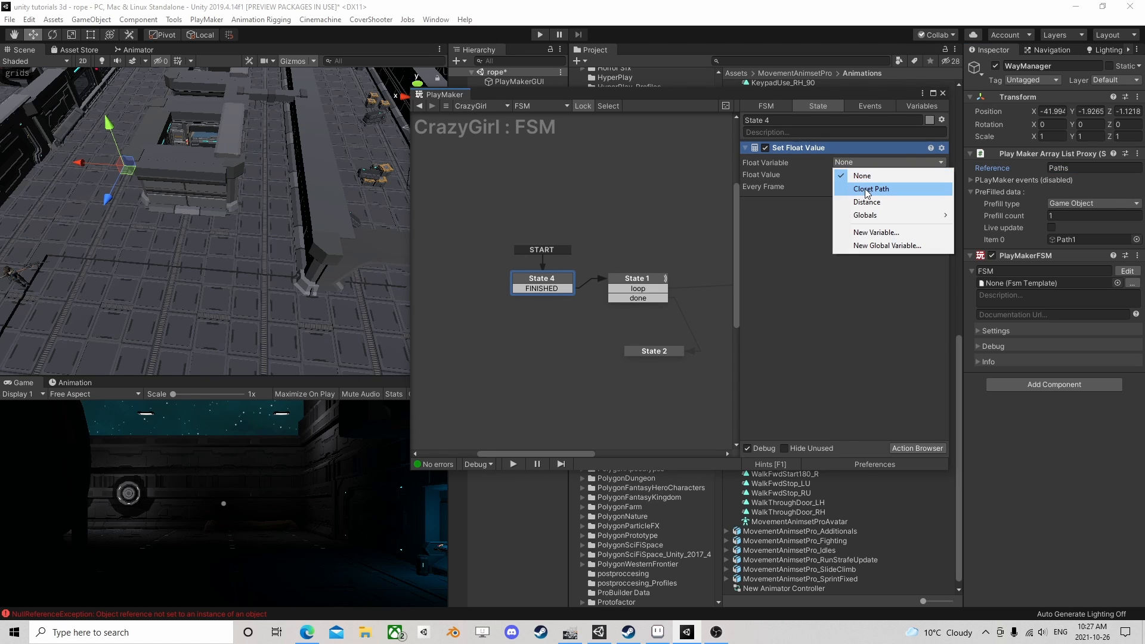
click(841, 186)
click(872, 188)
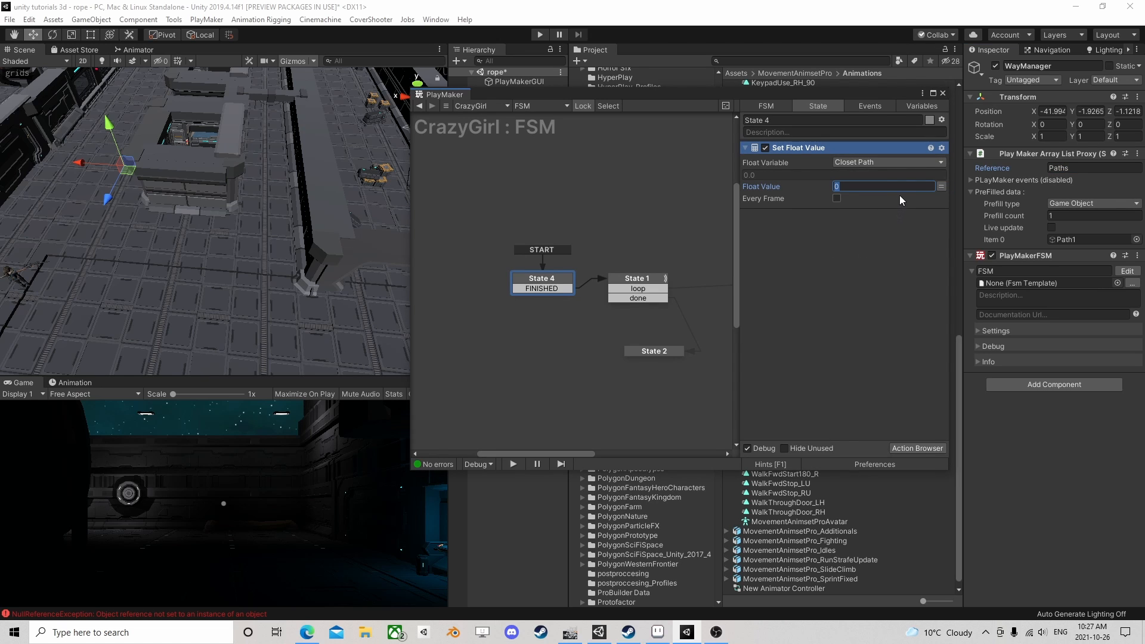
text(100)
In State 3's Float Compare, assign a new event named select path to Less Than
middle_drag(656, 233, 515, 223)
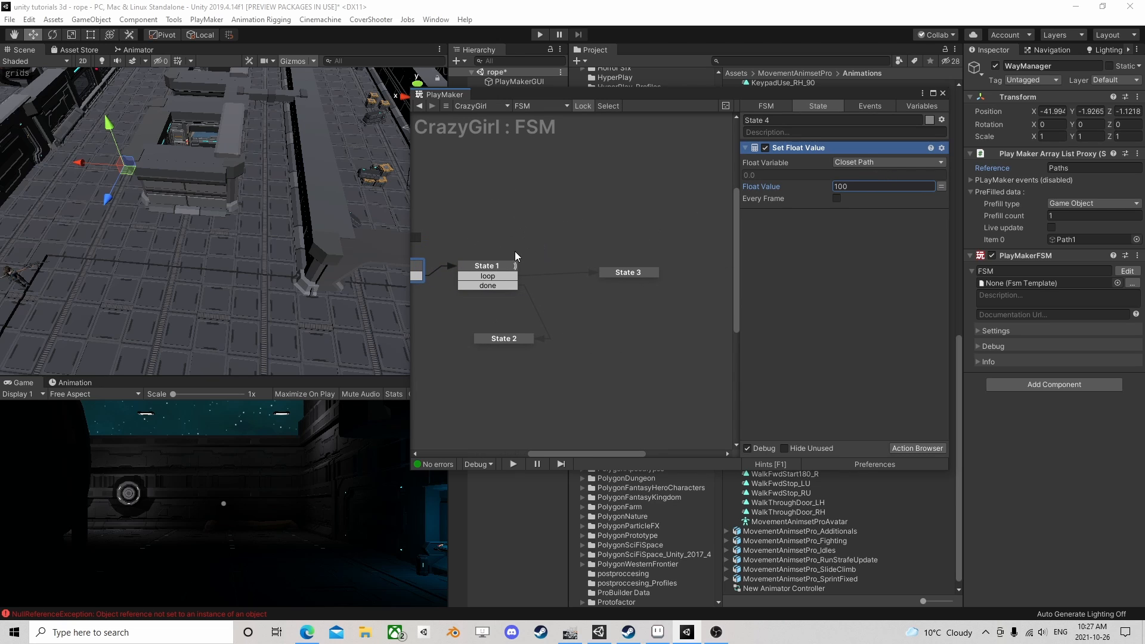
click(621, 274)
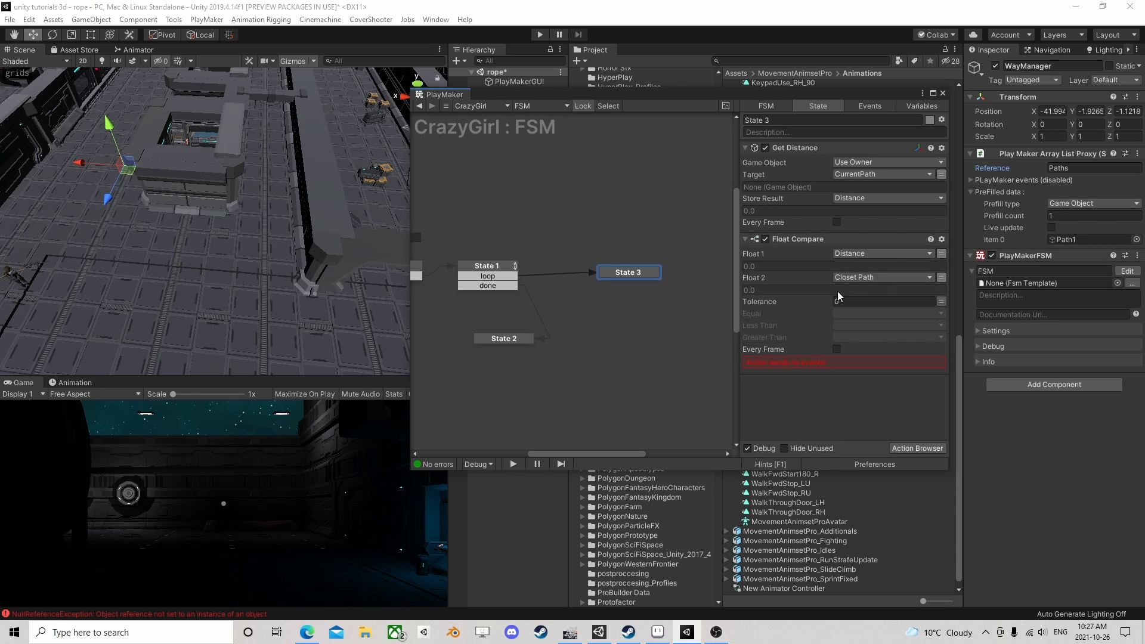
click(849, 326)
click(863, 437)
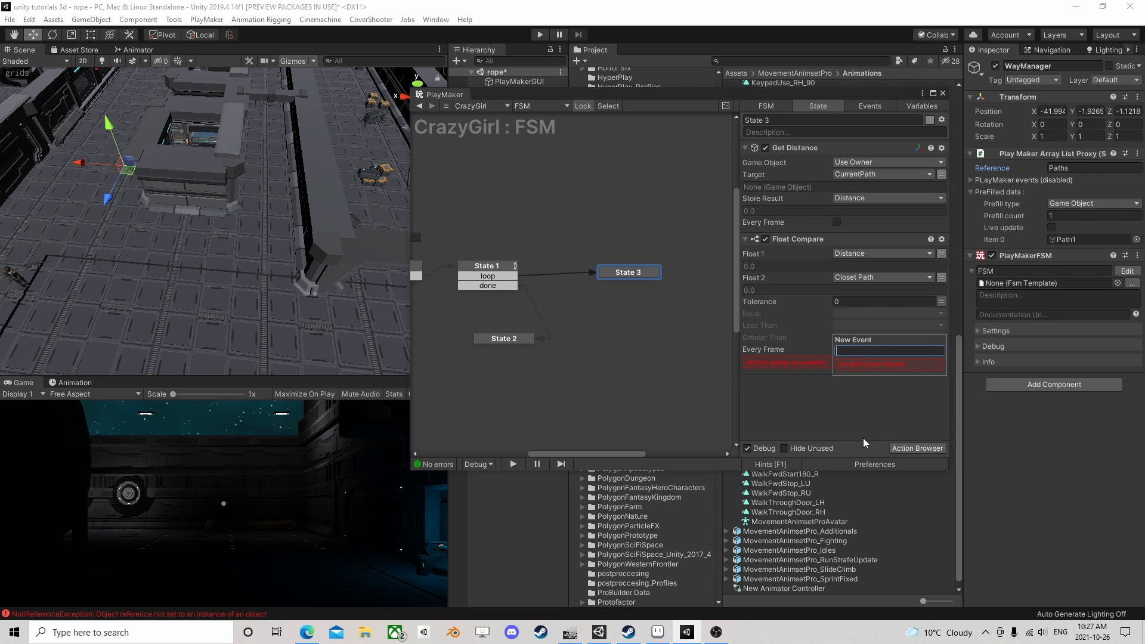
text(selec)
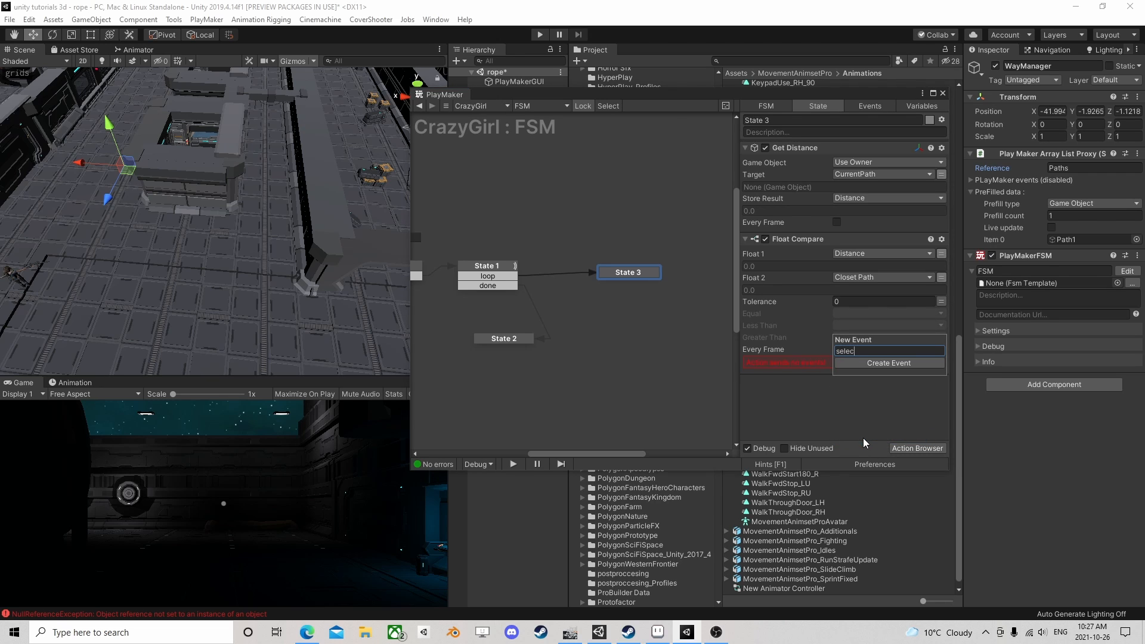
text(t path)
key(Return)
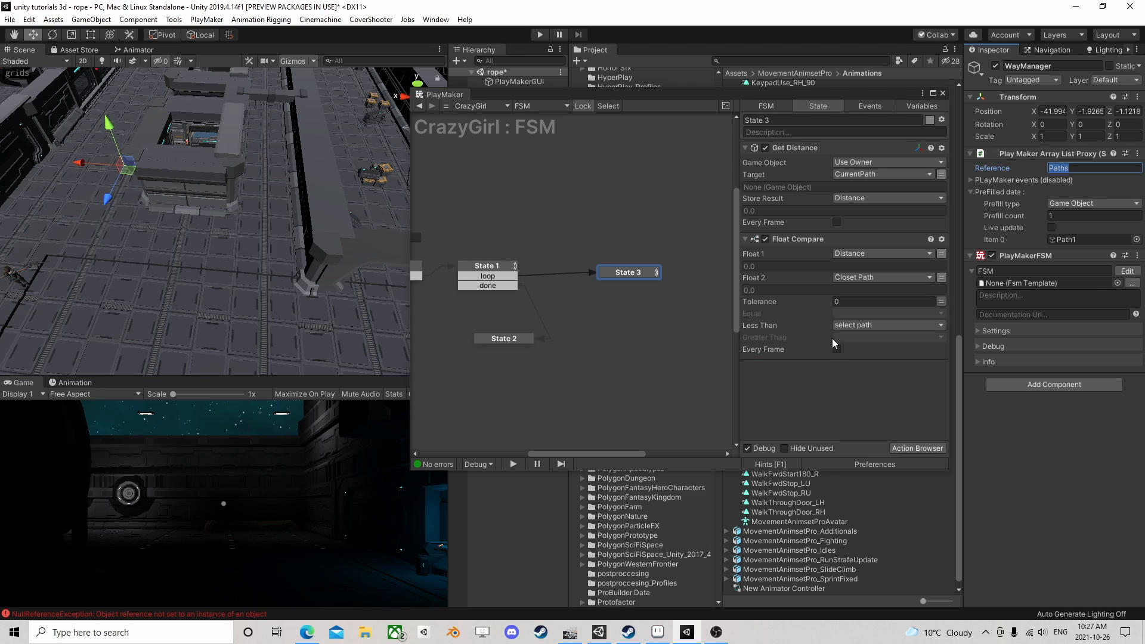
Assign a new event named skip to Float Compare's Greater Than, and use select path for Equal
click(856, 336)
click(883, 464)
text(s)
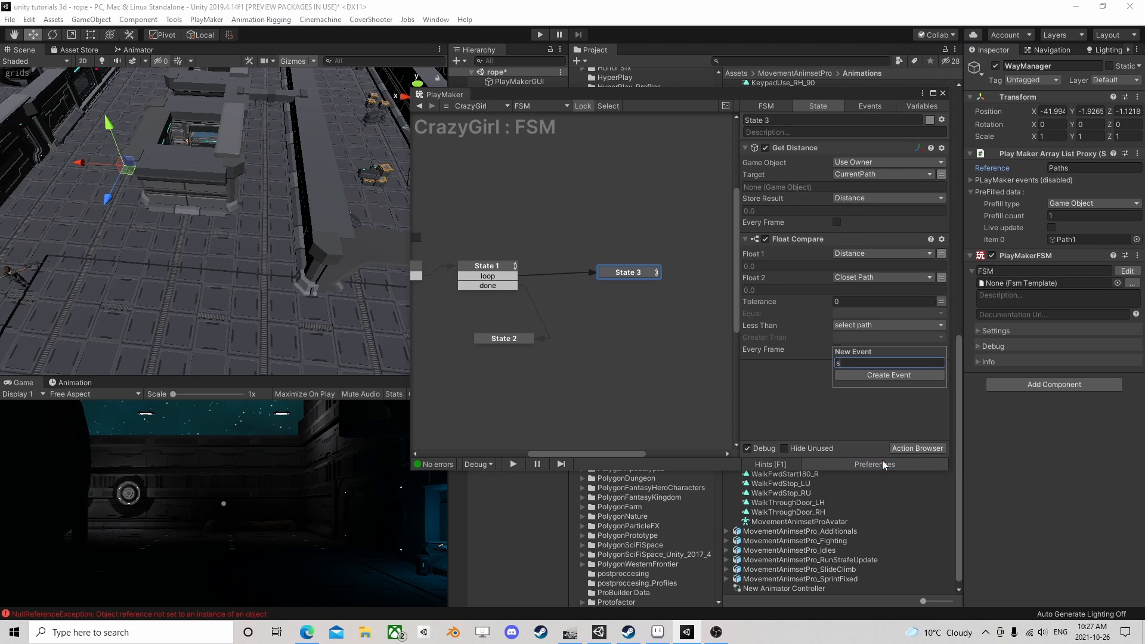
text(kip)
key(Return)
click(883, 314)
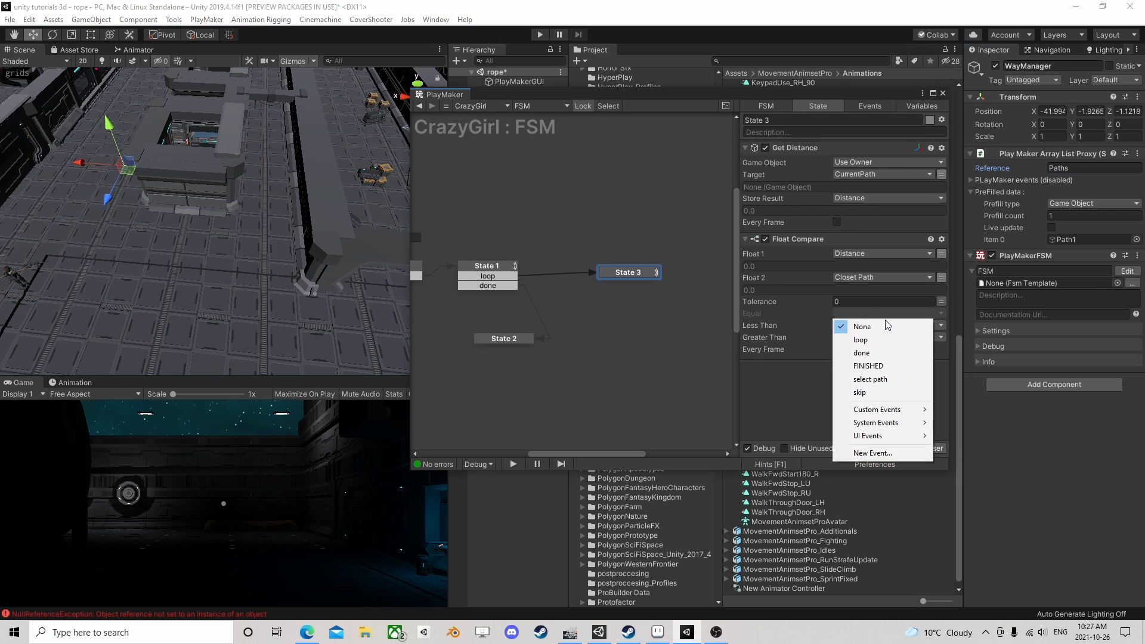
click(871, 380)
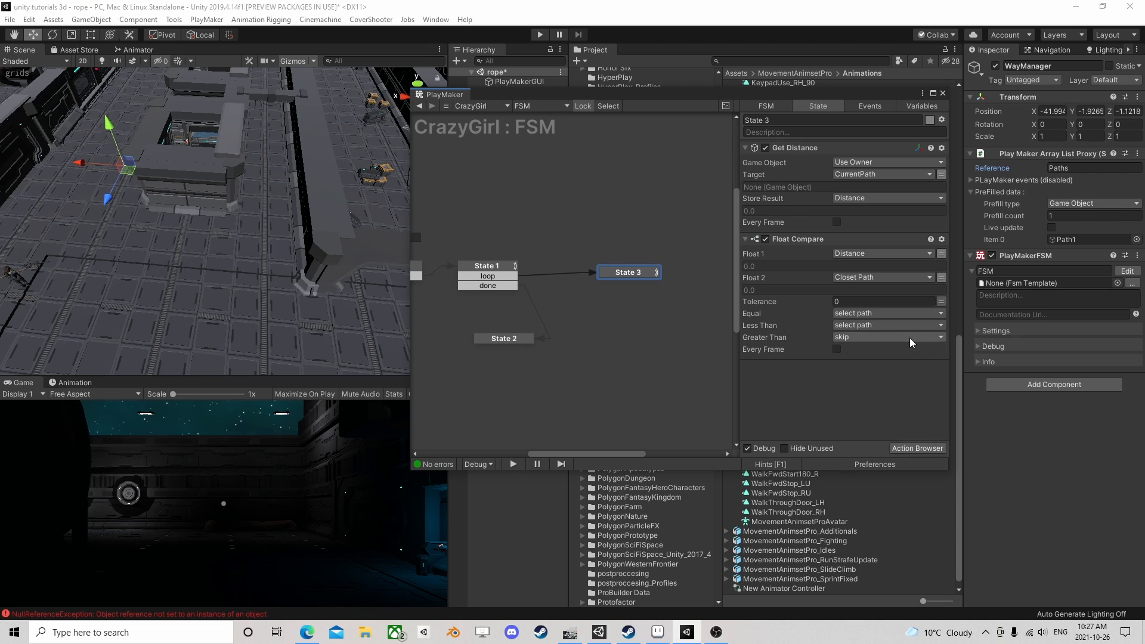
Add select path and skip transitions to State 3
right_click(642, 280)
mouse_move(662, 281)
click(820, 324)
right_click(647, 281)
mouse_move(674, 277)
click(814, 332)
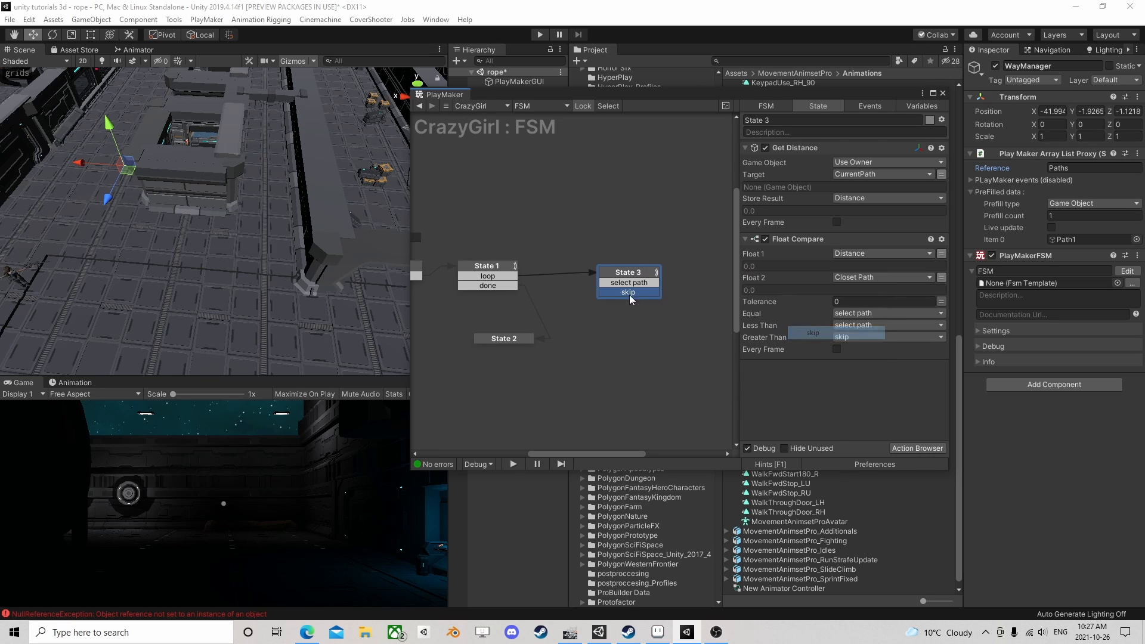
Link State 3's skip transition back to State 1 and its select path transition to a new State 5
drag(630, 295, 514, 284)
drag(631, 271, 613, 268)
middle_drag(632, 293, 562, 282)
ctrl+drag(562, 268, 626, 265)
Add a Set Float Value action to State 5 and close the action browser
click(915, 448)
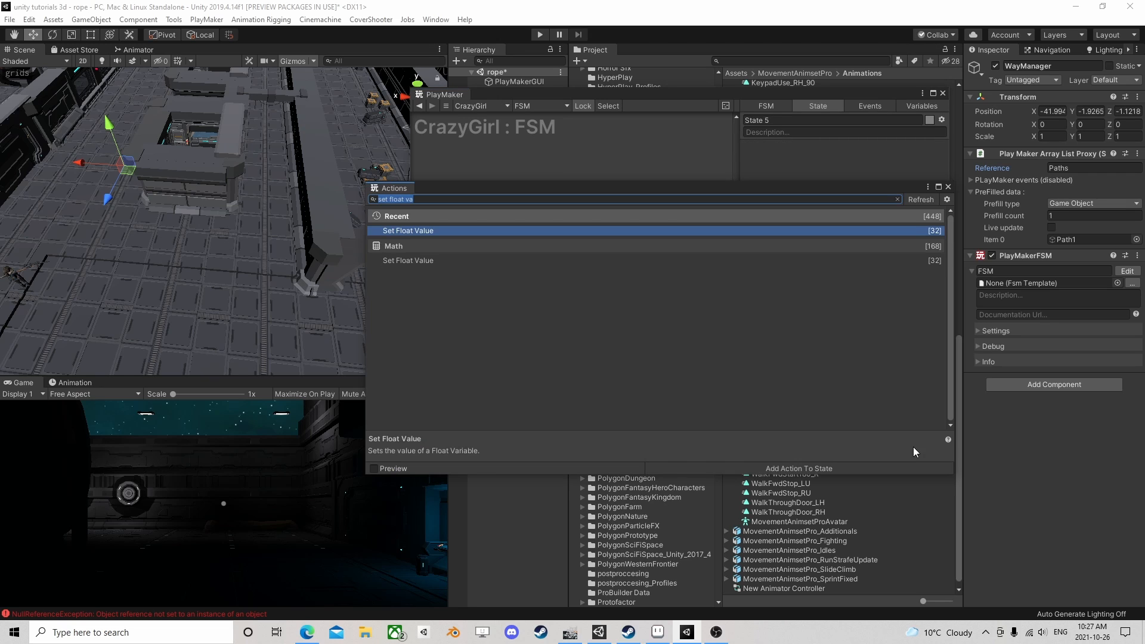
text(set)
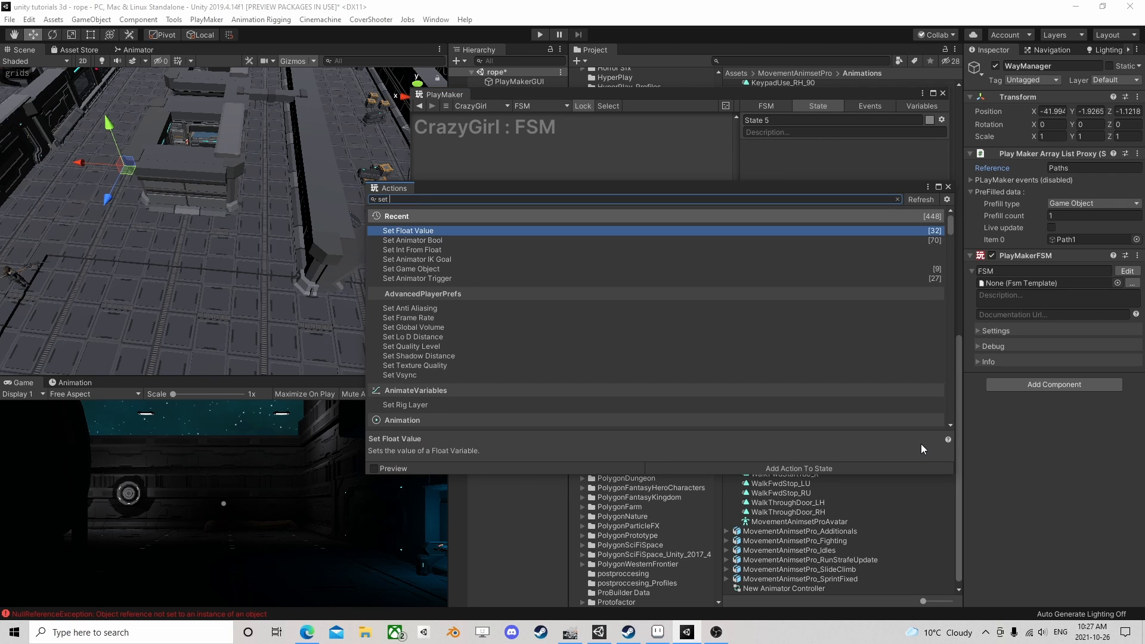
text( float val)
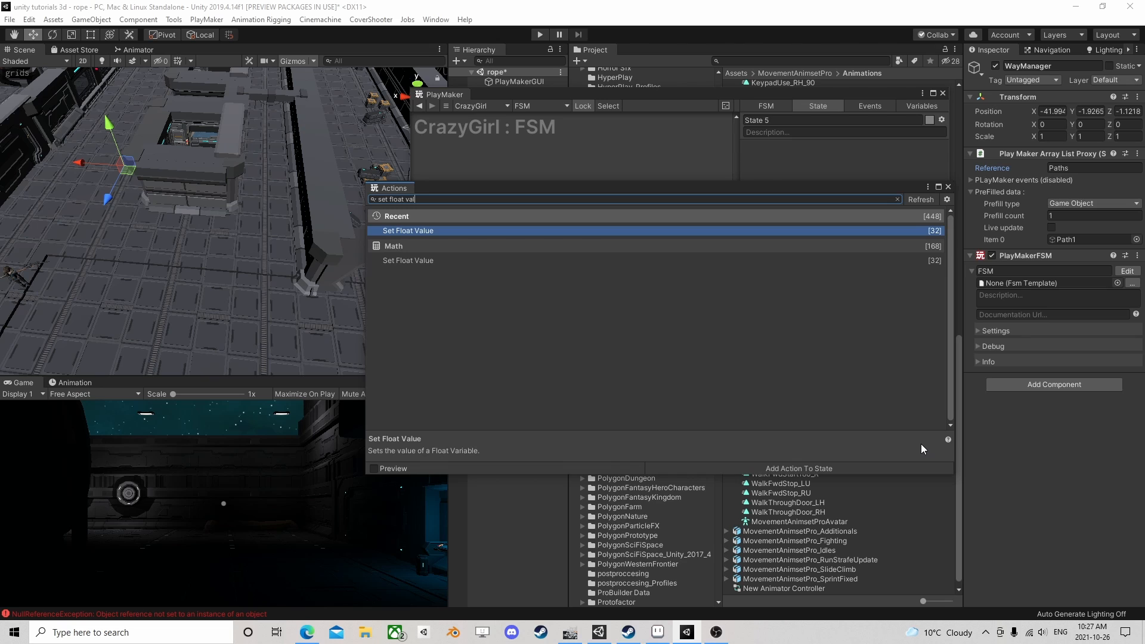
key(Return)
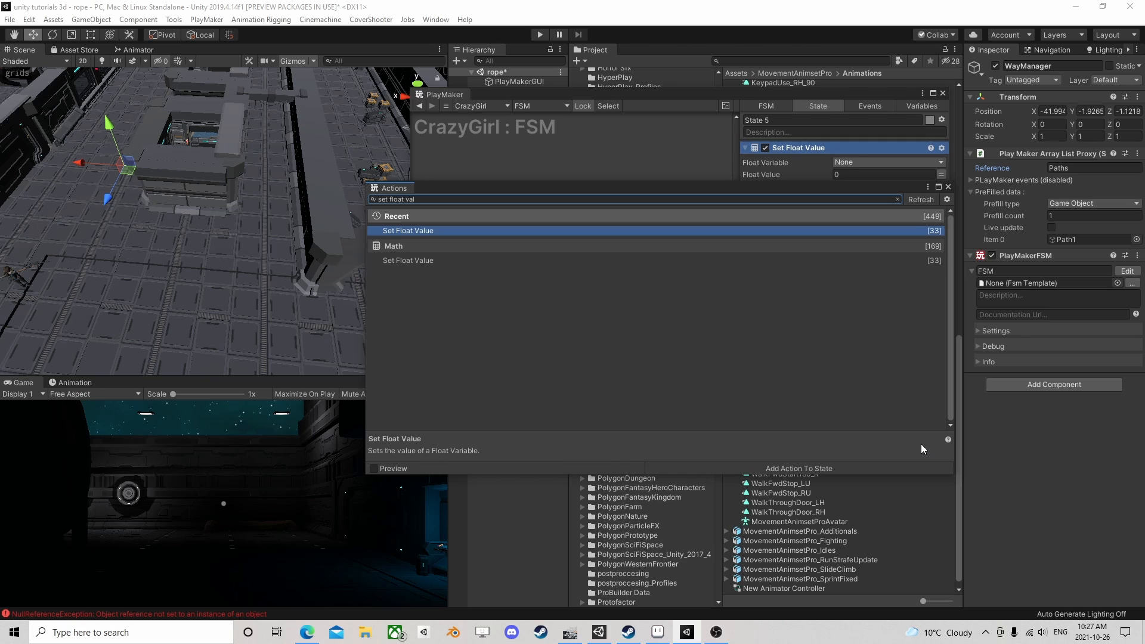
click(948, 187)
Make State 5's Set Float Value action set Closet Path to the Distance variable
click(889, 162)
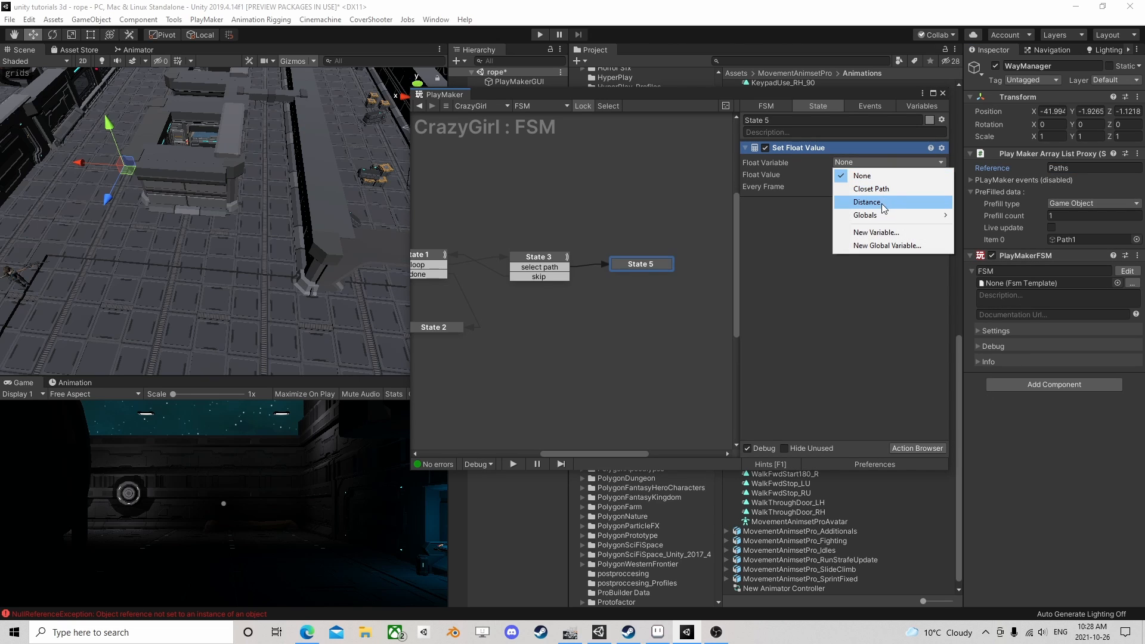
click(889, 190)
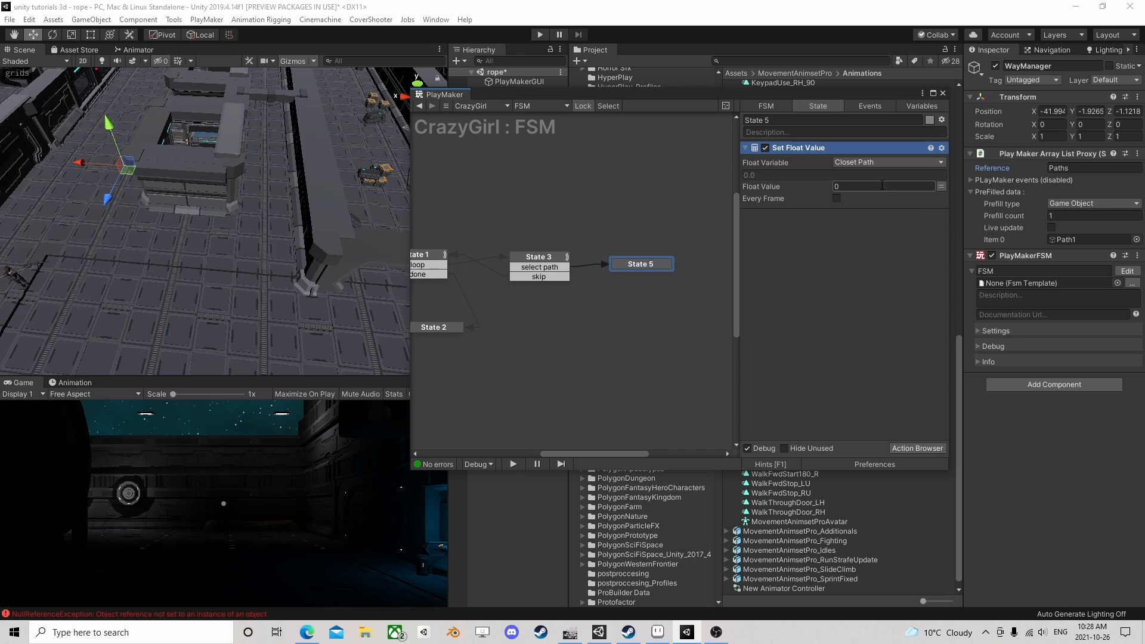
click(941, 186)
click(902, 189)
click(852, 227)
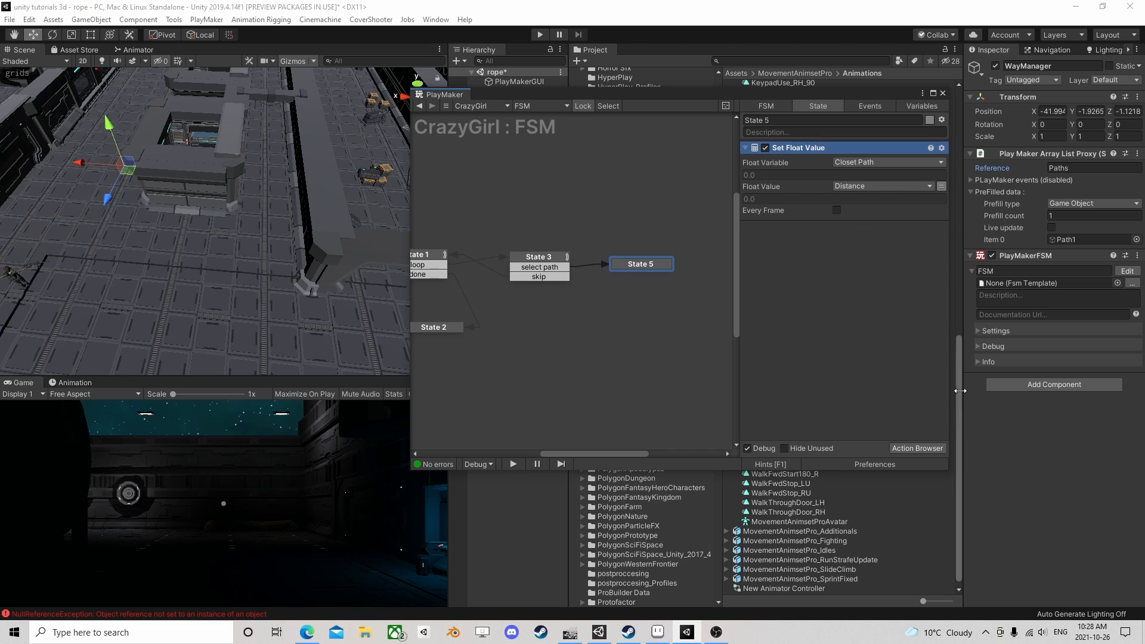
Add a Set Game Object action to State 5 and place it below the Set Float Value action
click(918, 447)
text(t game)
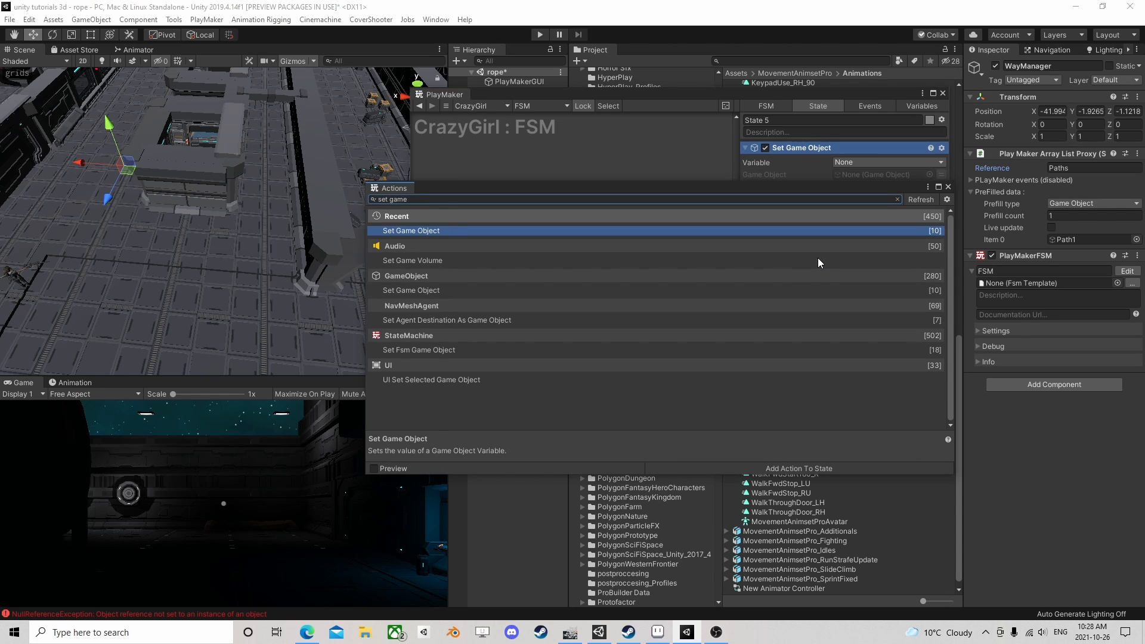
key(Return)
click(948, 187)
drag(808, 147, 818, 310)
Set the Set Game Object action's variable to a new variable named Selected Path
click(847, 241)
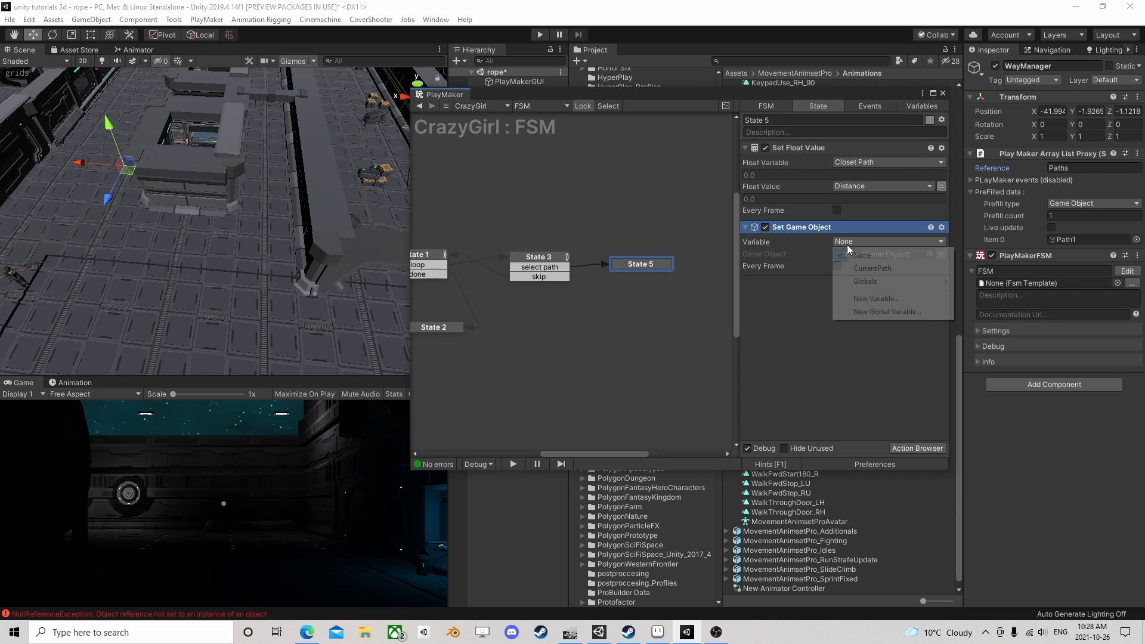
click(881, 299)
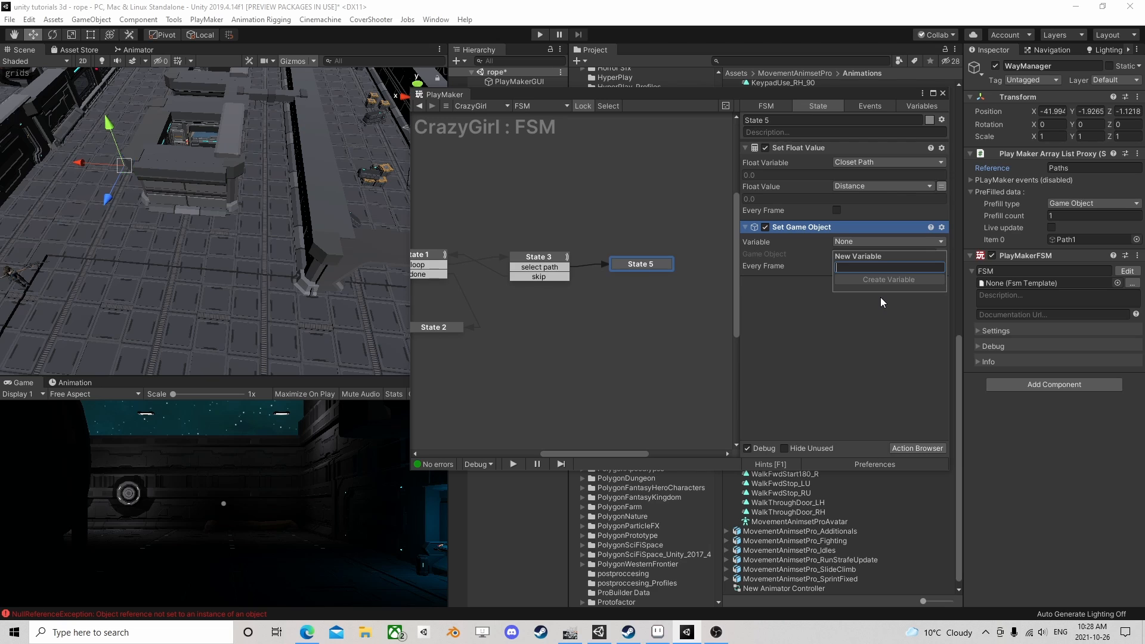
text(Selected )
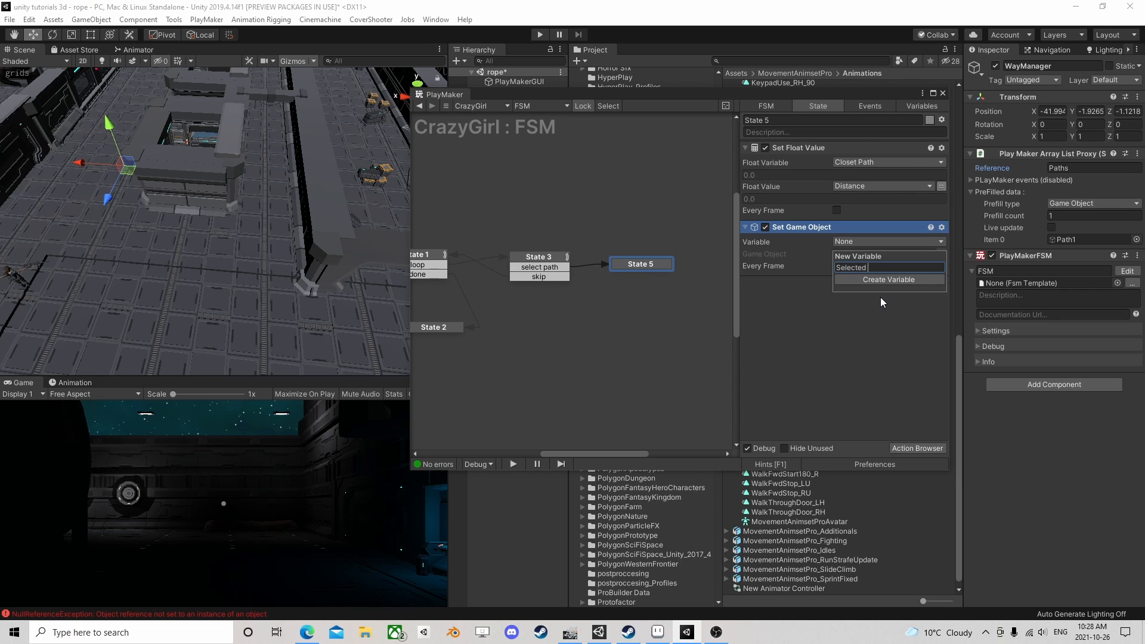
text(Path)
key(Return)
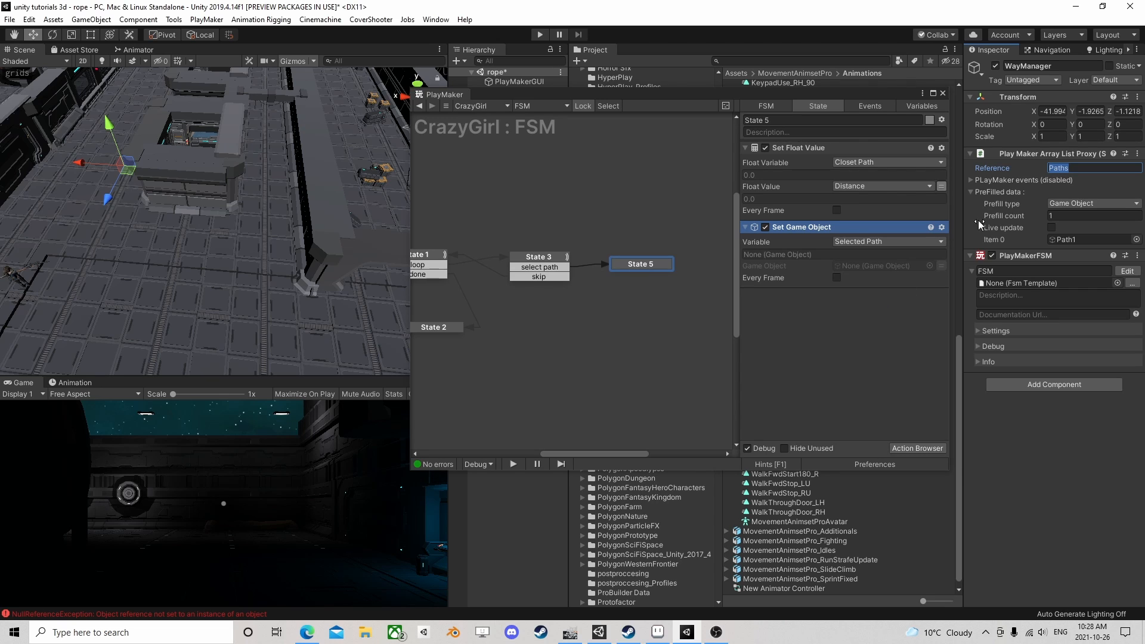
Set the game object value of State 5's Set Game Object action to the CurrentPath variable
click(942, 265)
click(897, 265)
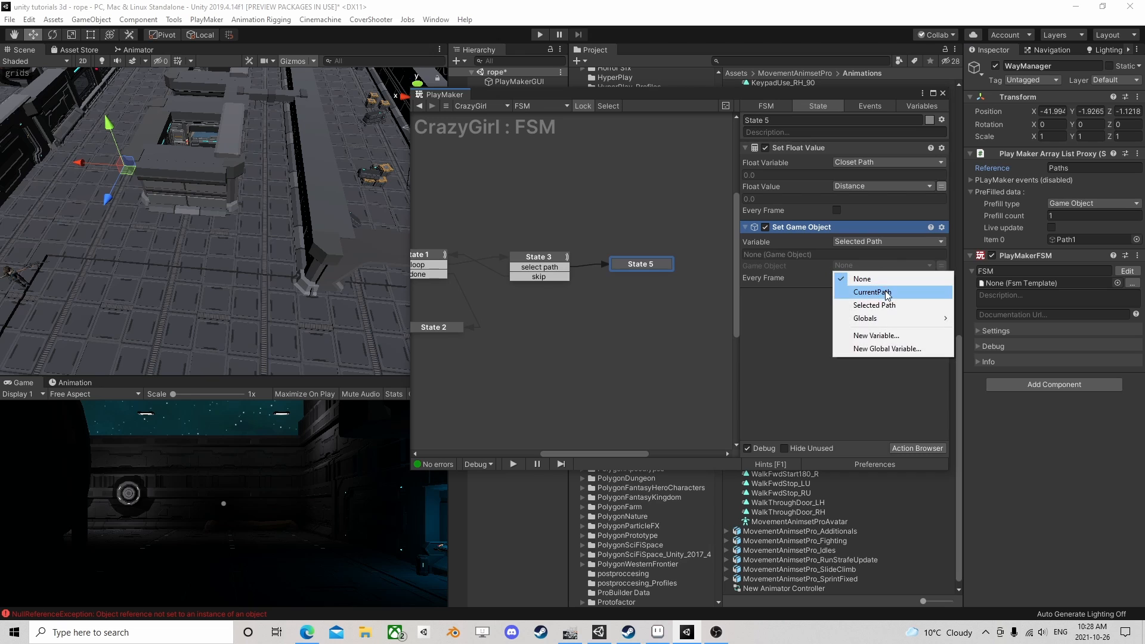
click(886, 293)
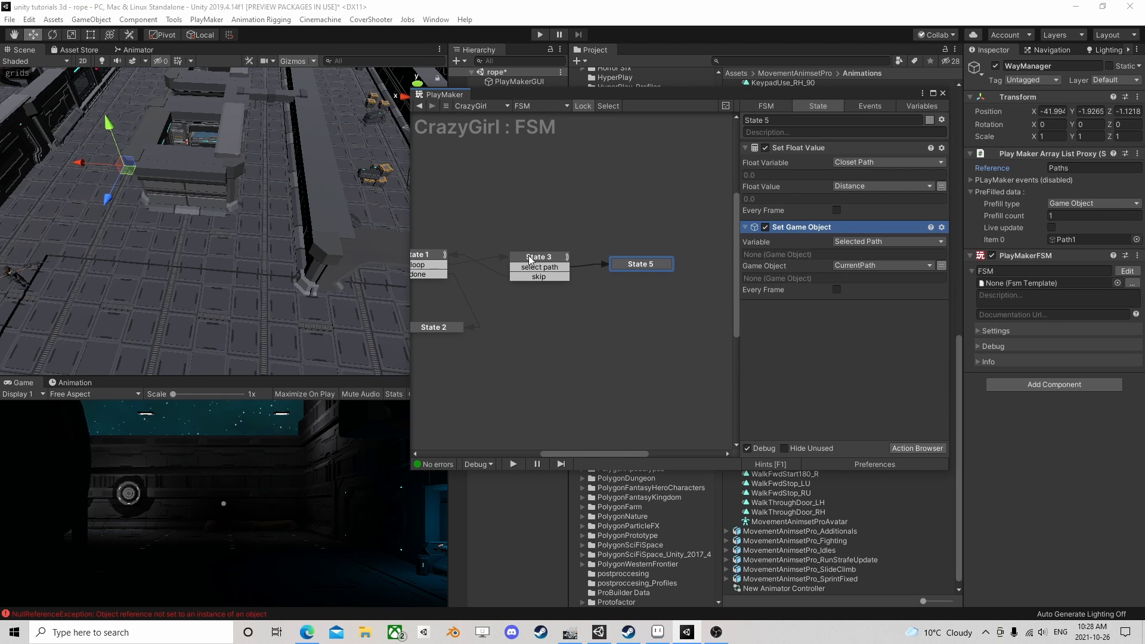
Add a Set Game Object action to State 4 and close the action browser
middle_drag(529, 259, 648, 258)
click(488, 250)
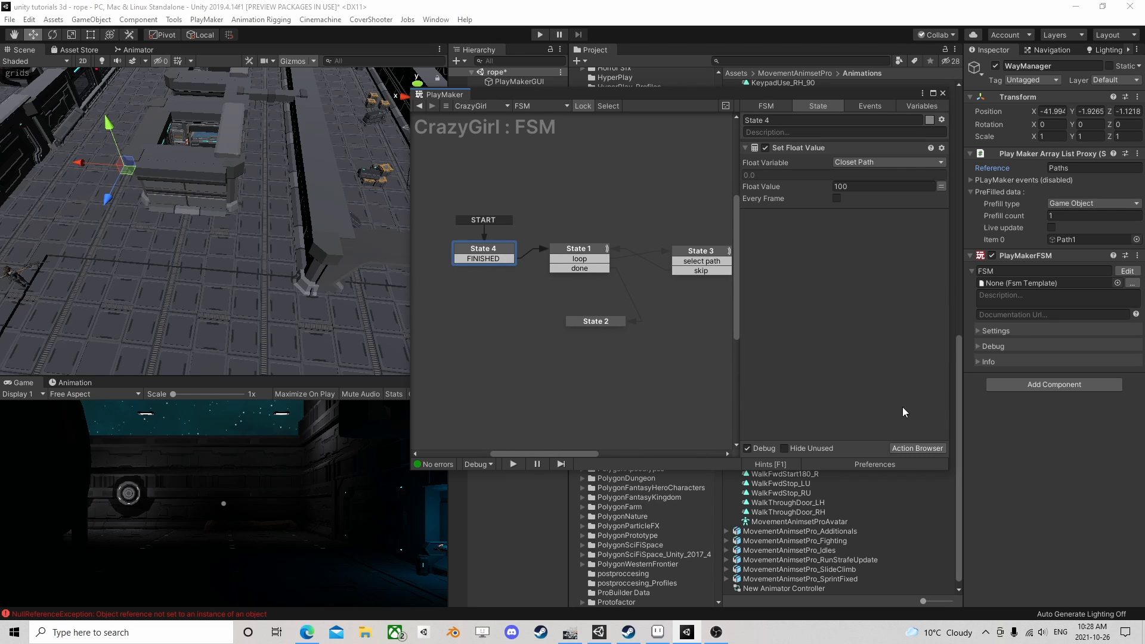
click(917, 448)
key(BackSpace)
key(BackSpace)
key(BackSpace)
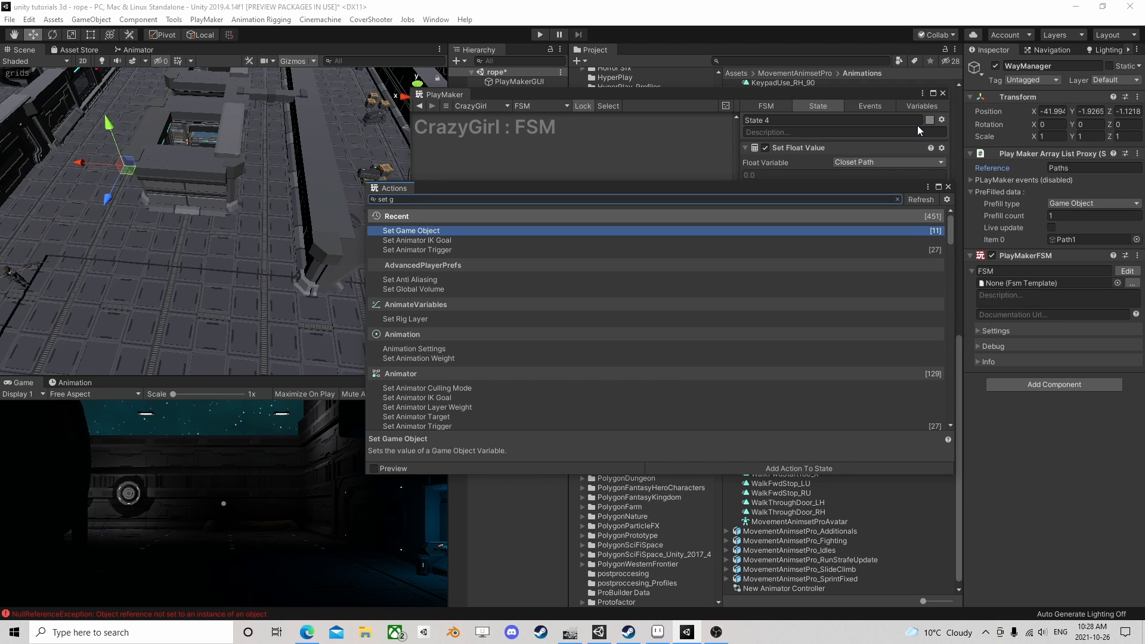
click(948, 187)
Make State 4's Set Game Object action set Selected Path to a new variable named null
click(878, 231)
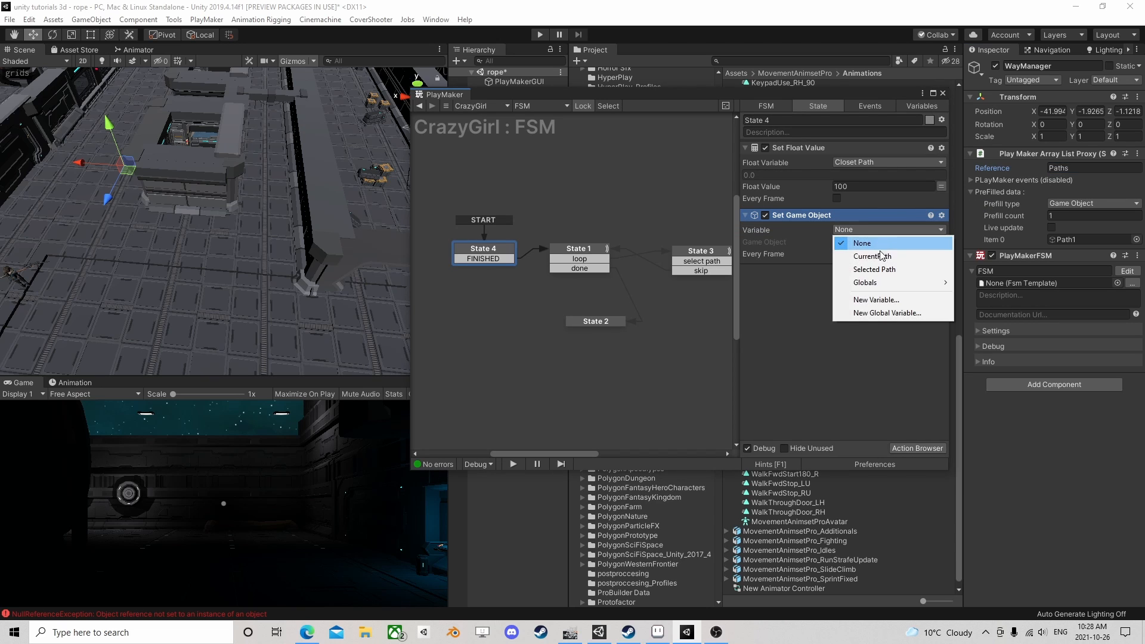
click(871, 265)
click(939, 255)
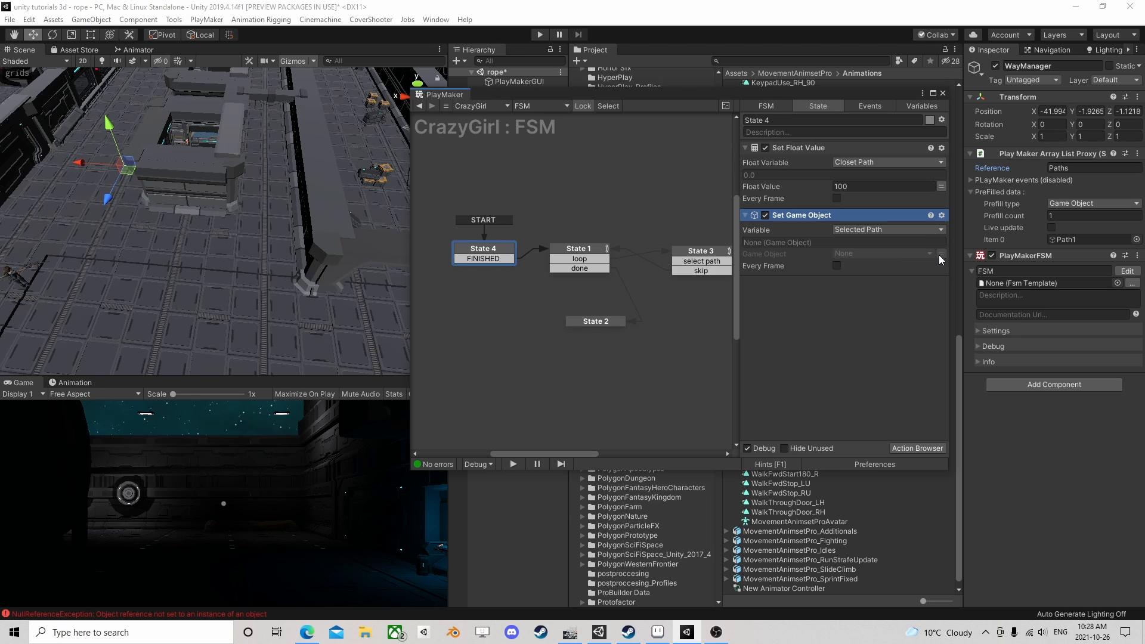
click(896, 255)
click(879, 324)
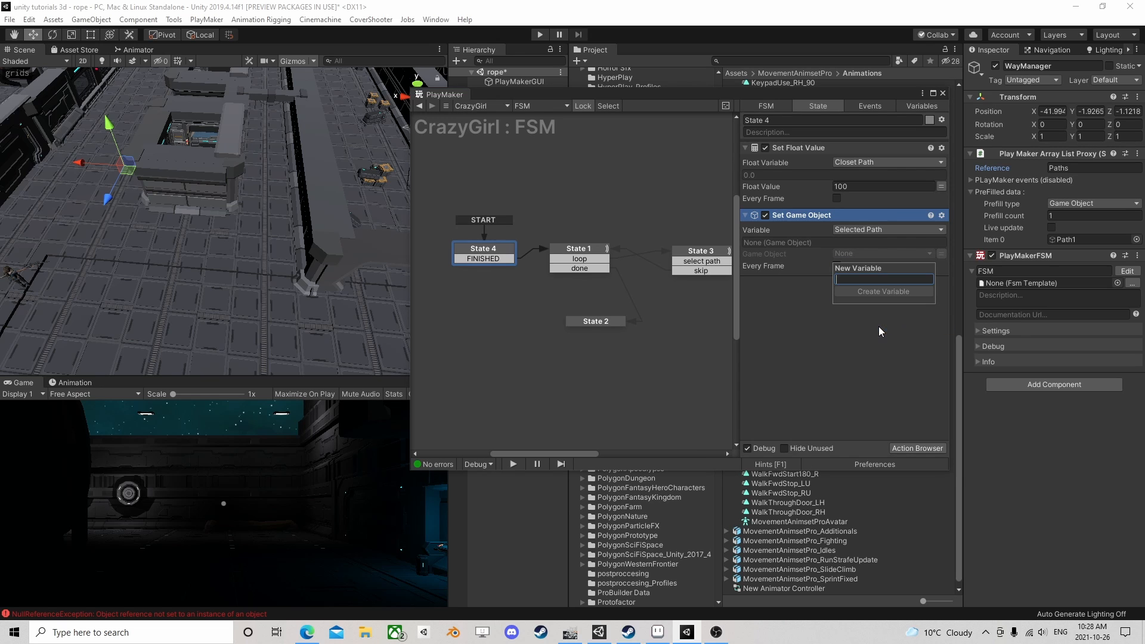
text(null)
key(Return)
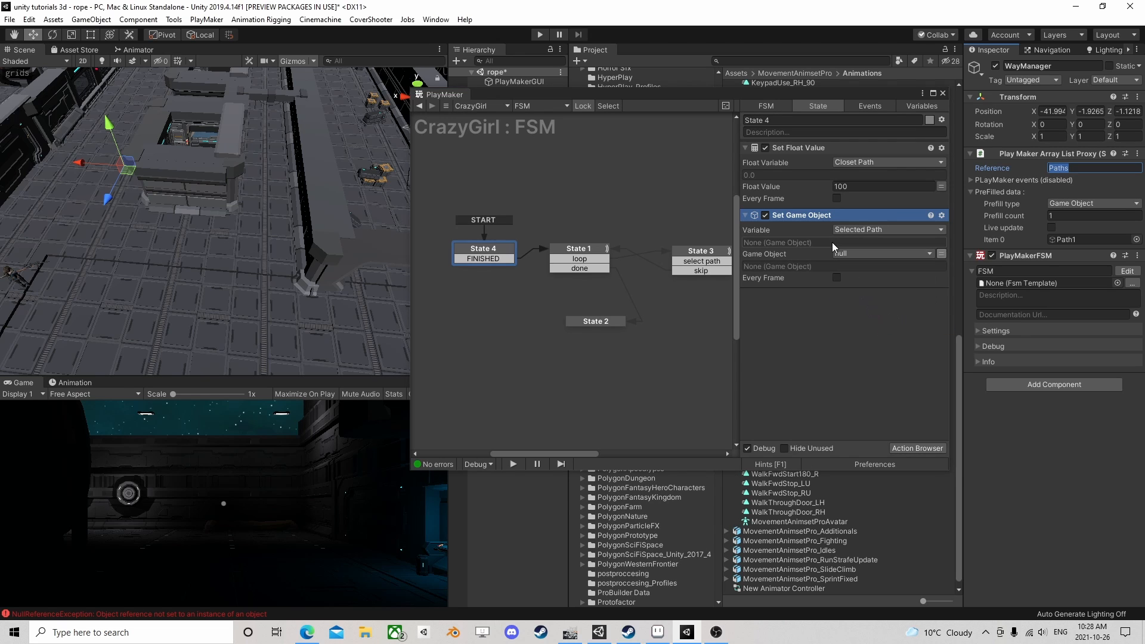
Connect a FINISHED transition from State 5 back to State 1 and place State 5 slightly below State 3
middle_drag(578, 231, 493, 195)
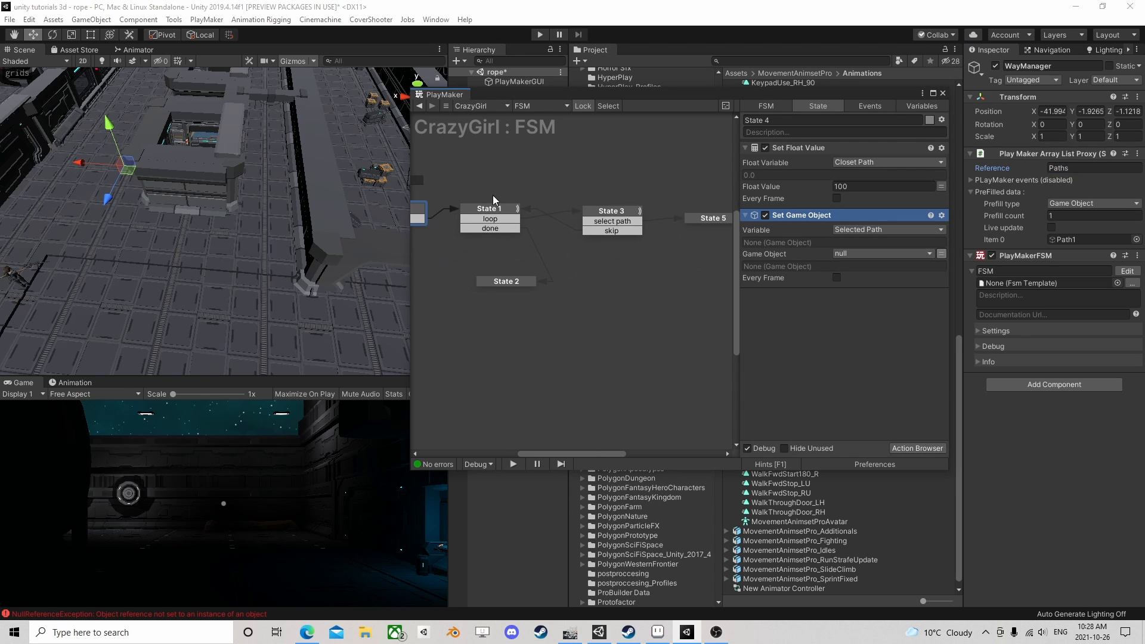
click(697, 218)
drag(708, 227, 493, 218)
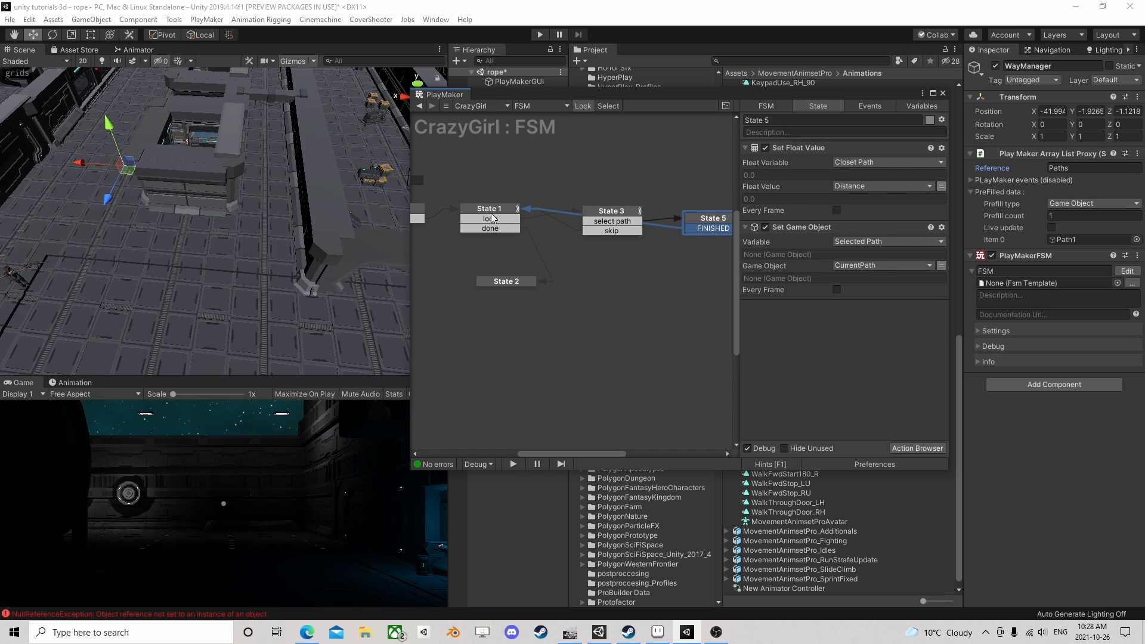
drag(696, 221, 684, 245)
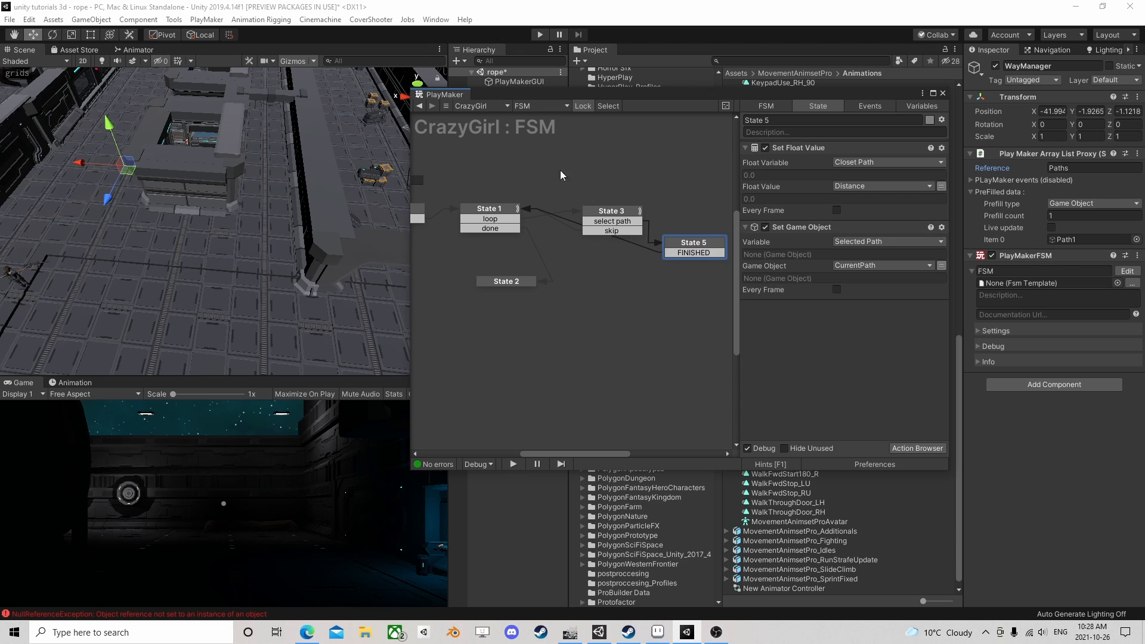
Review the actions of States 4, 1, 3 and 5 to trace the path selection loop
click(490, 212)
middle_drag(482, 192, 539, 183)
click(458, 200)
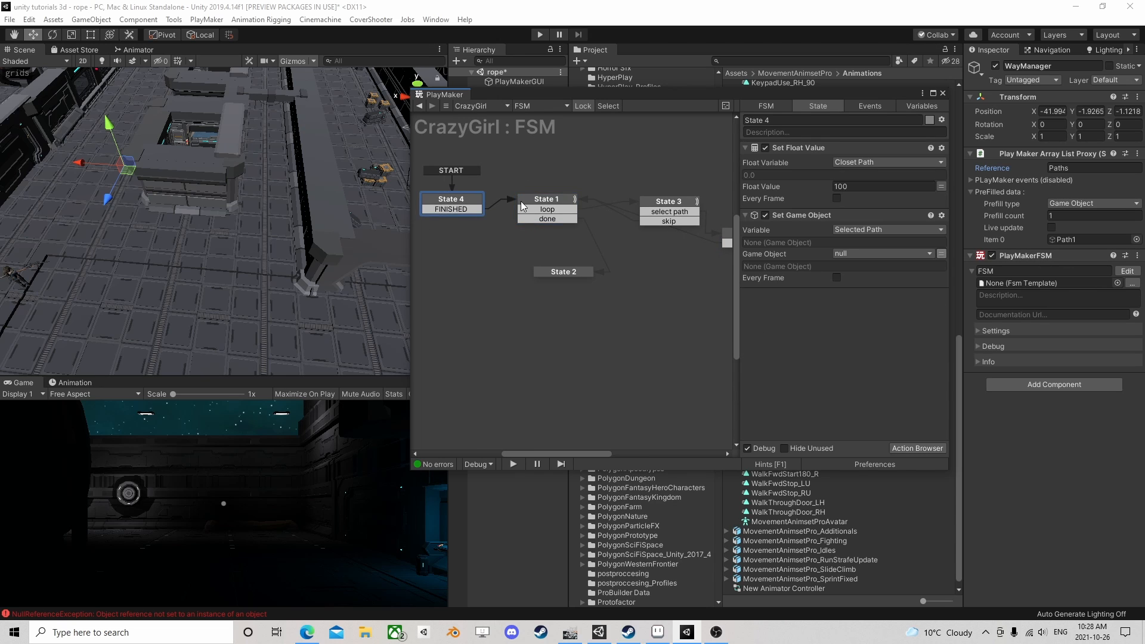
click(558, 199)
click(670, 202)
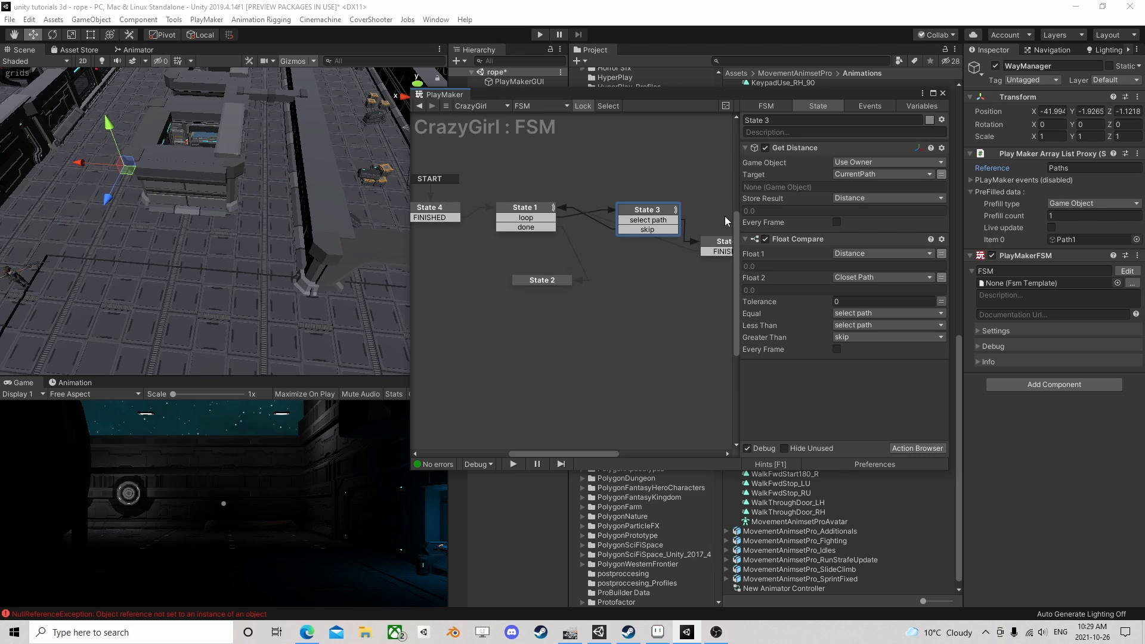
middle_drag(627, 209, 526, 201)
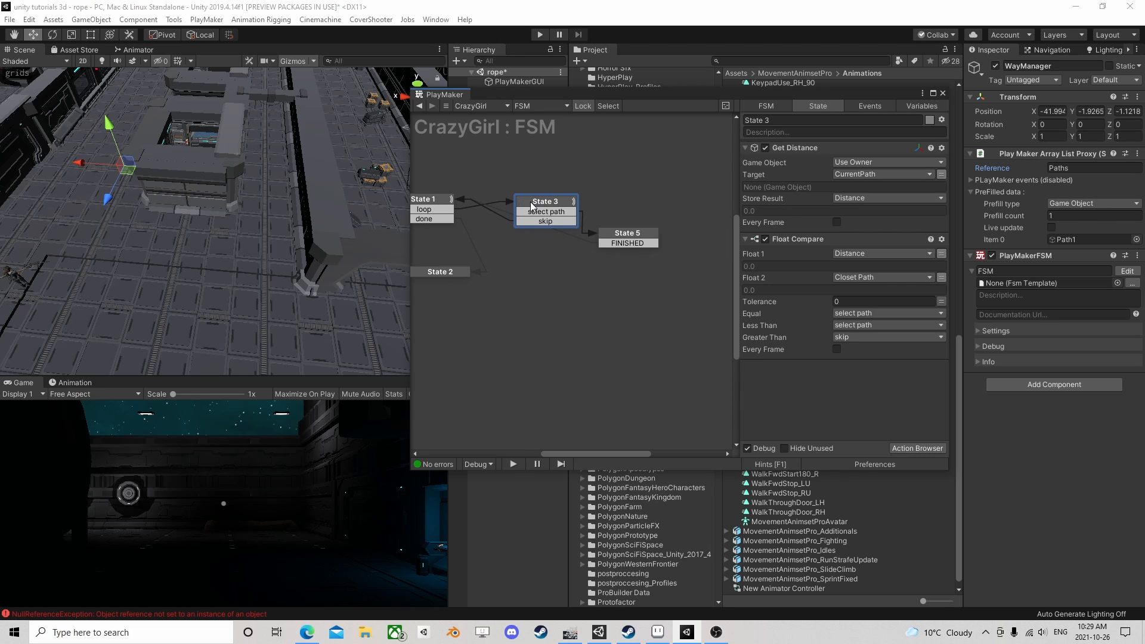
click(635, 231)
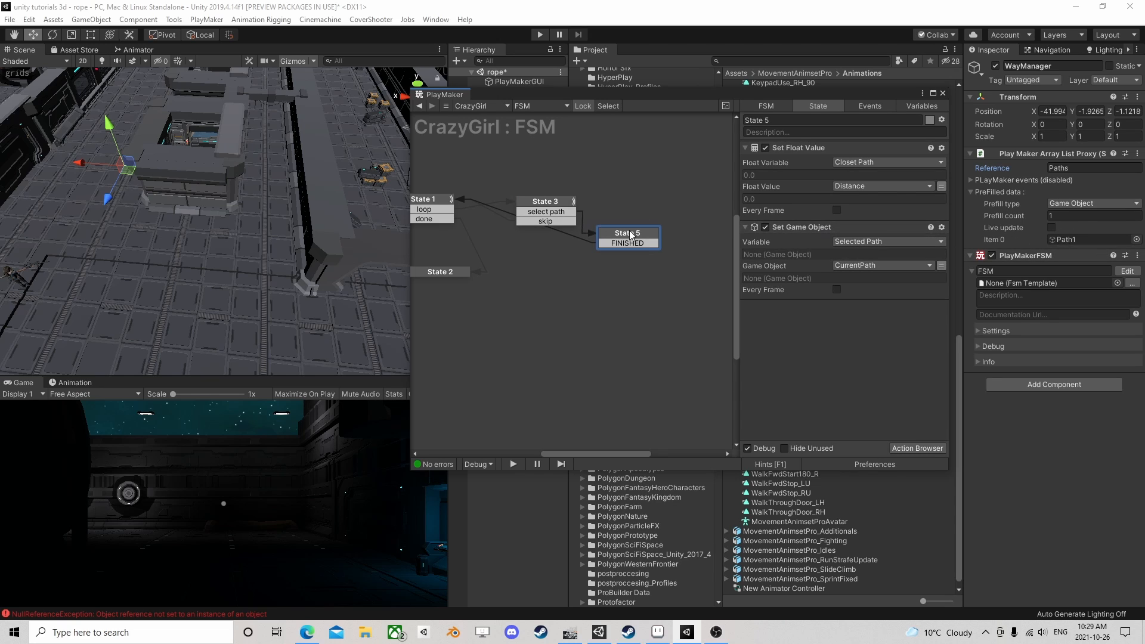
click(427, 209)
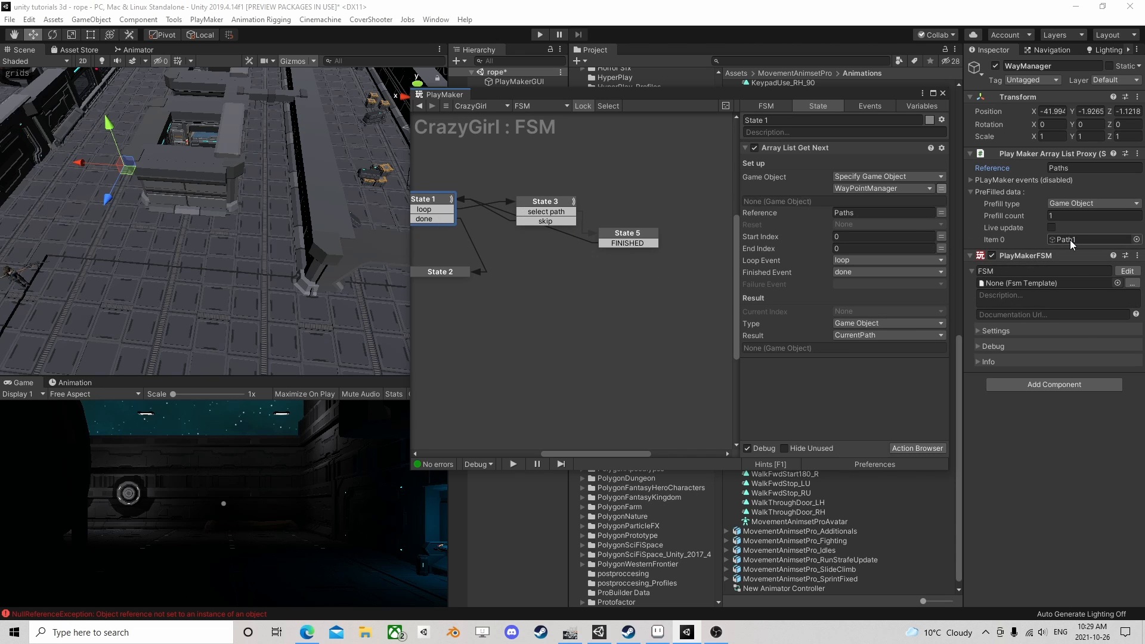
Move State 2 directly under State 1, add a Finish FSM action to it and close the action browser
middle_drag(542, 282, 654, 271)
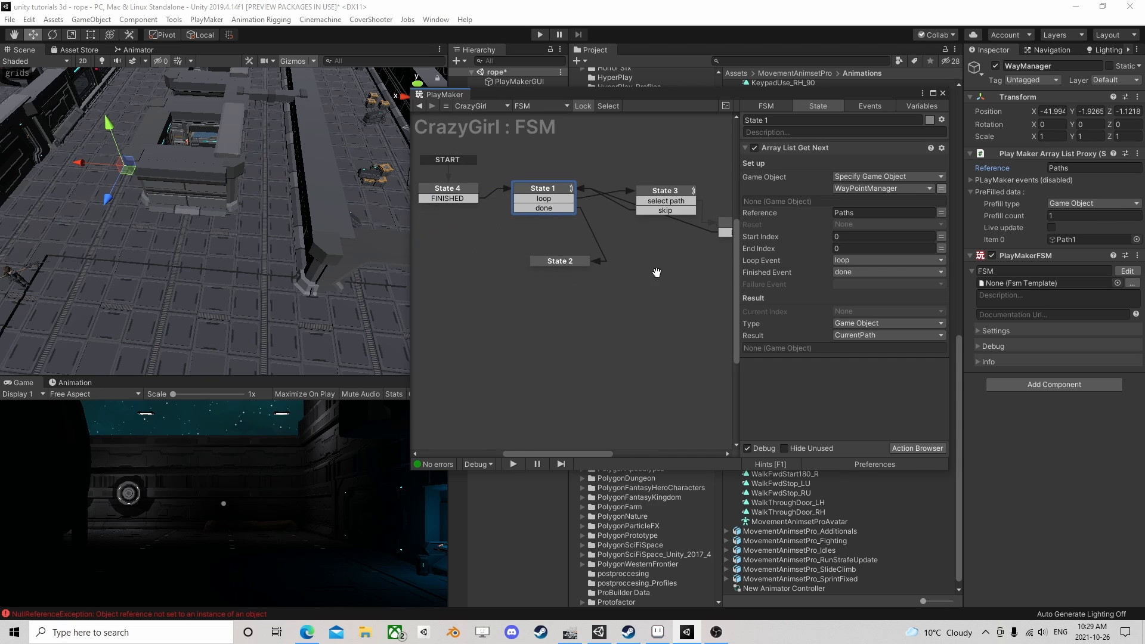
drag(585, 260, 561, 259)
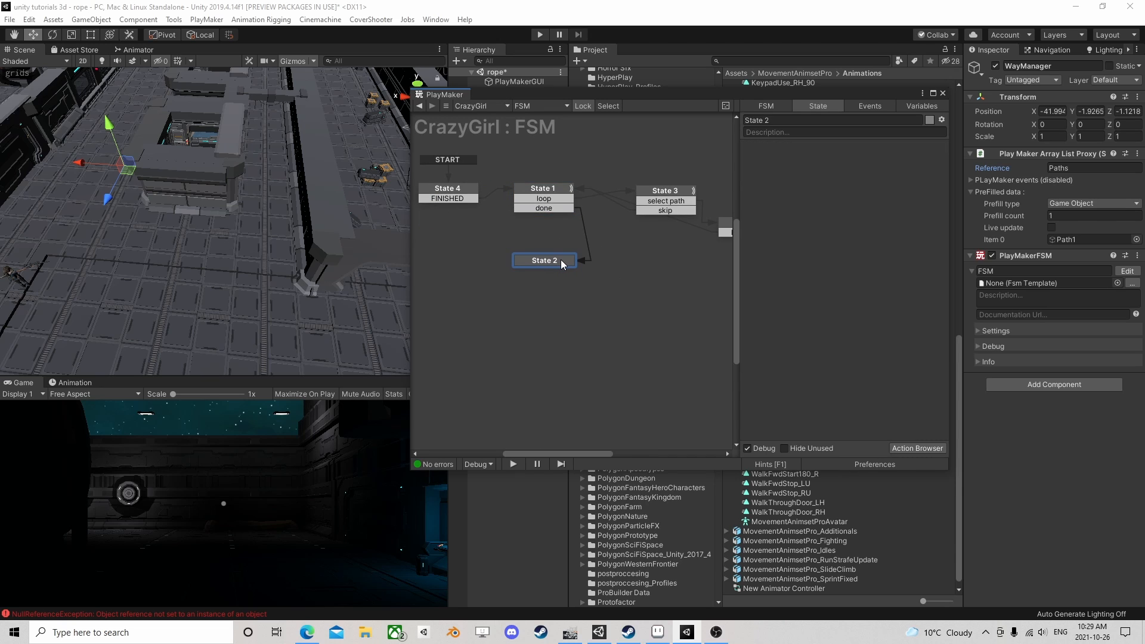
click(913, 447)
text(f)
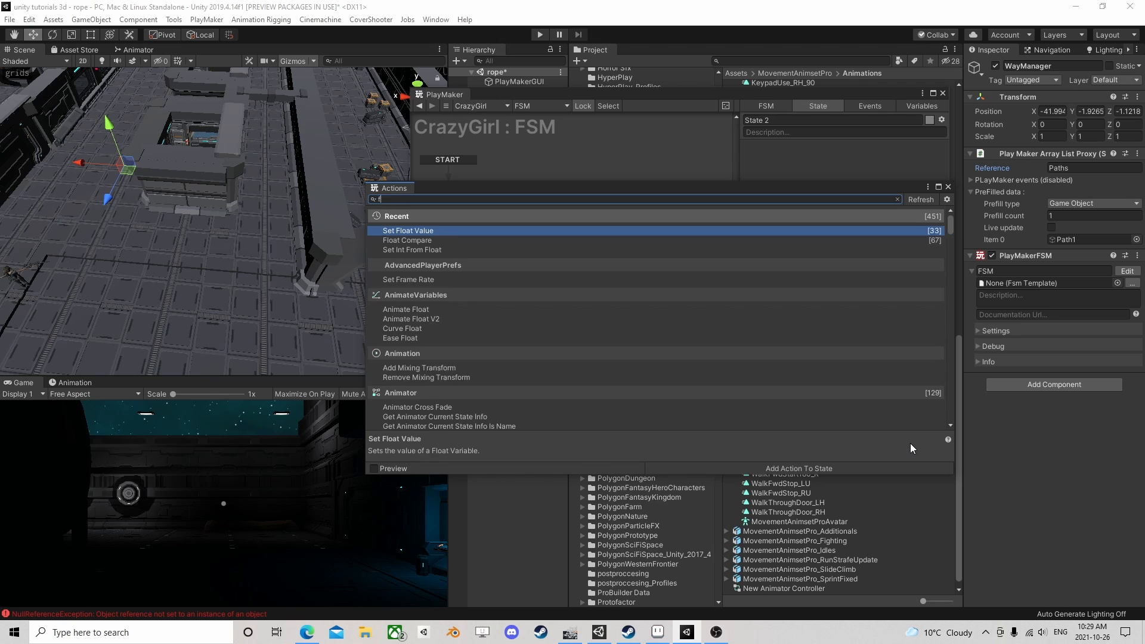
text(inish)
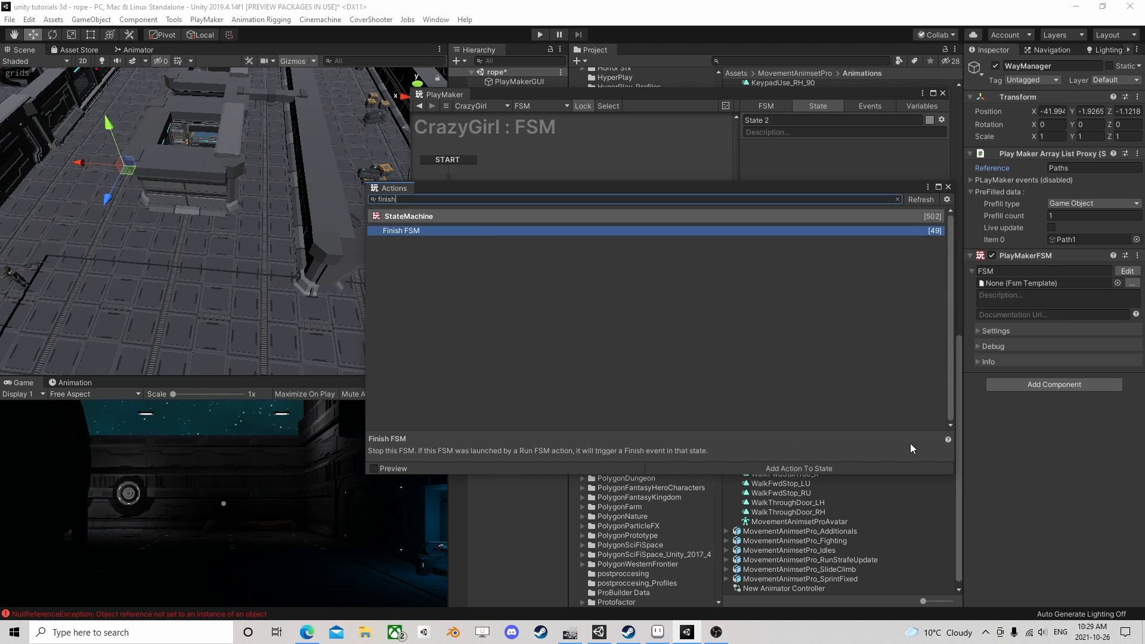
key(Return)
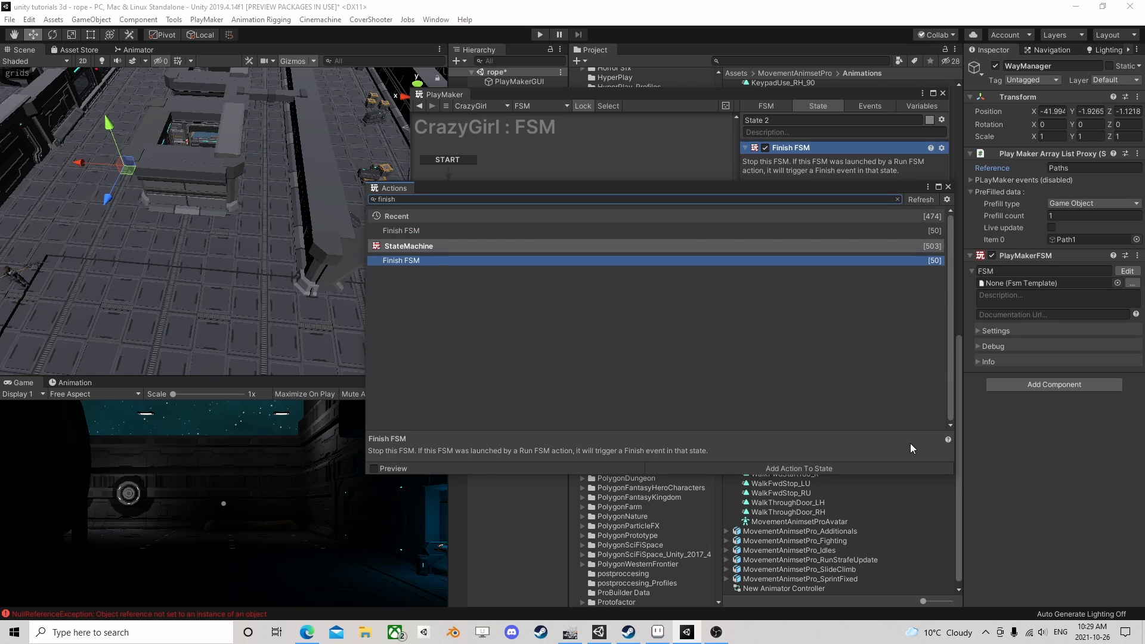
click(948, 187)
Mark the Selected Path variable as an output of the FSM and return to State 2's actions
click(916, 106)
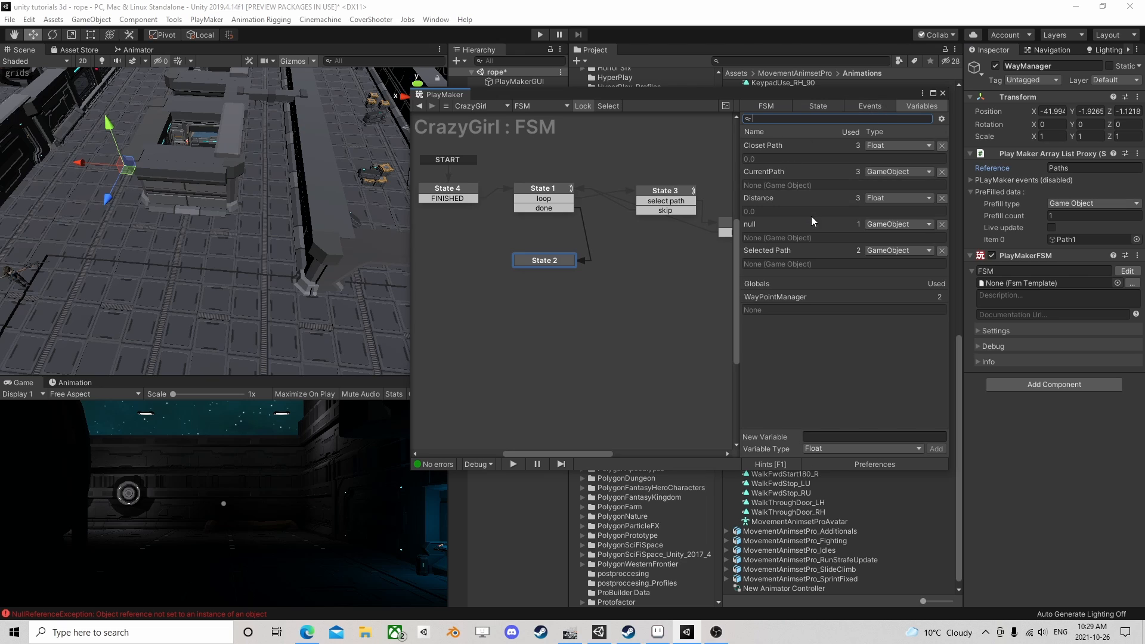
click(774, 252)
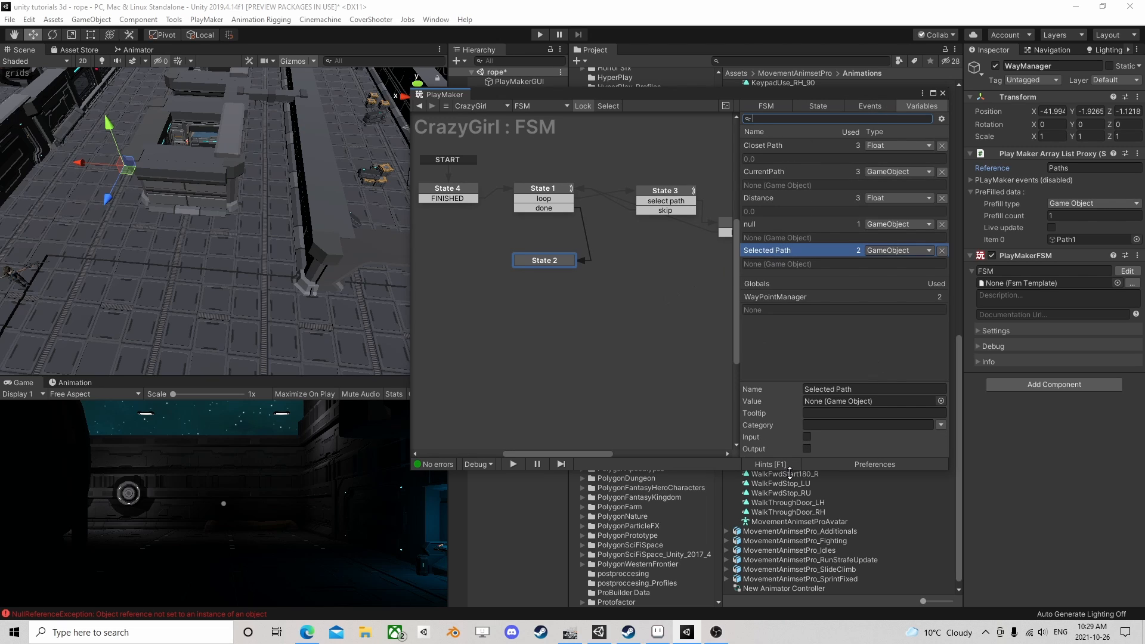
click(807, 448)
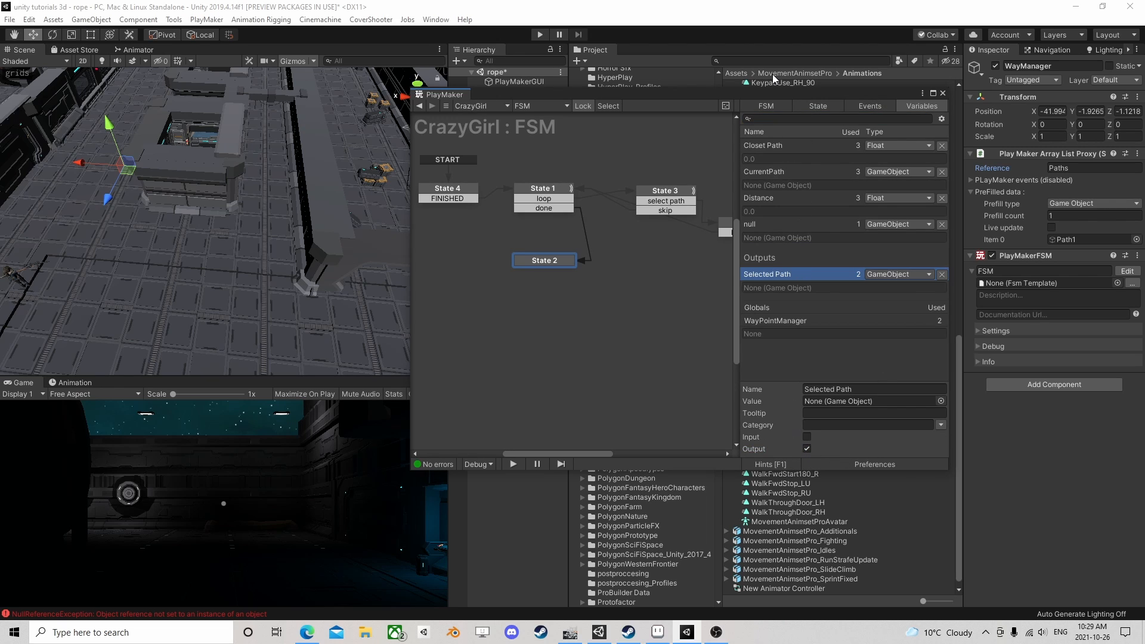
click(811, 106)
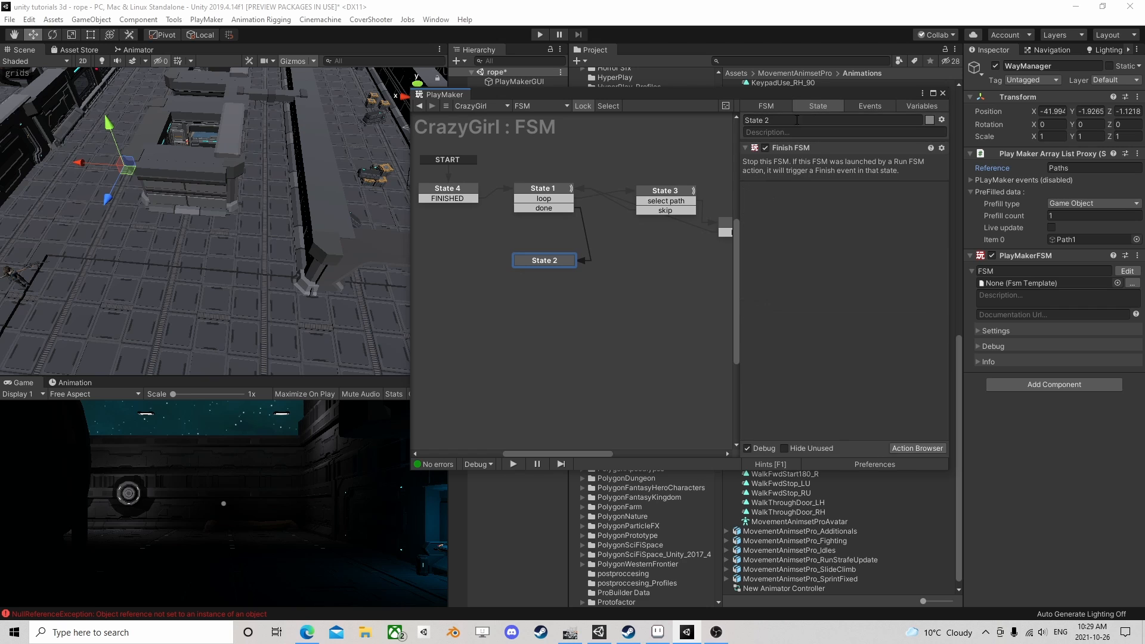
Save the CrazyGirl FSM as a template named SelectPath in the PlayMaker Templates folder
click(631, 313)
right_click(631, 314)
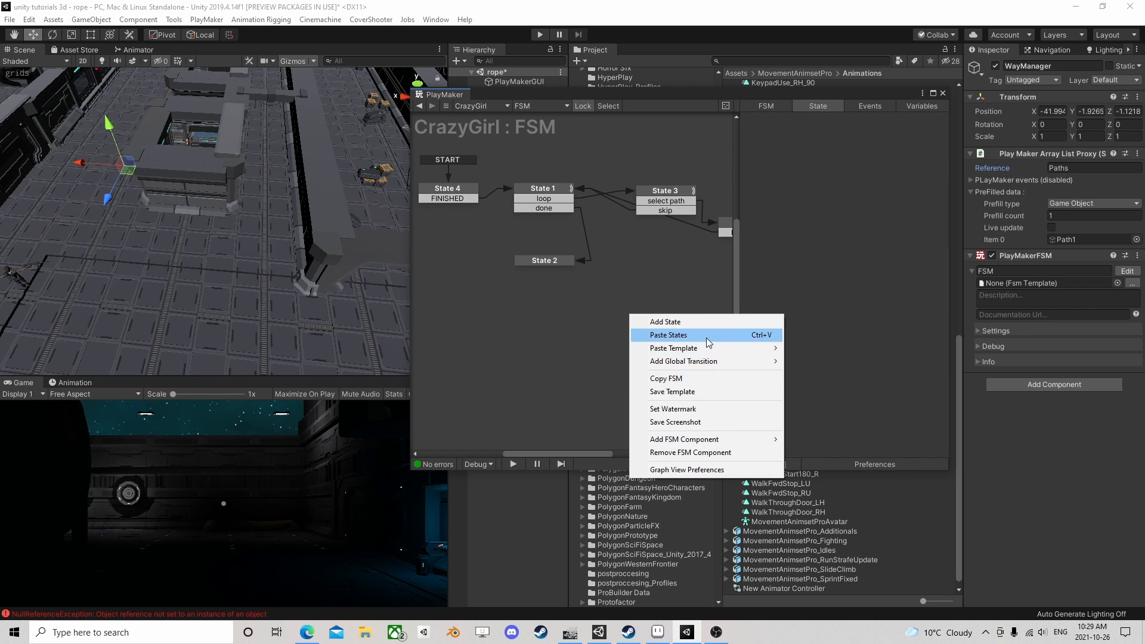
click(709, 390)
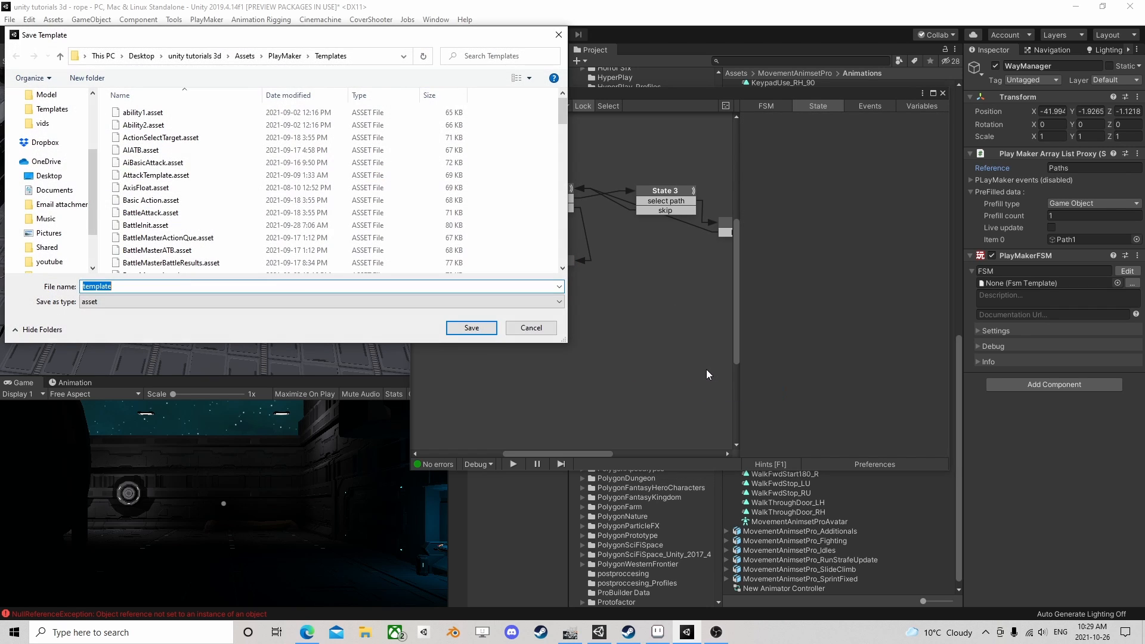
text(SelectPath)
key(Return)
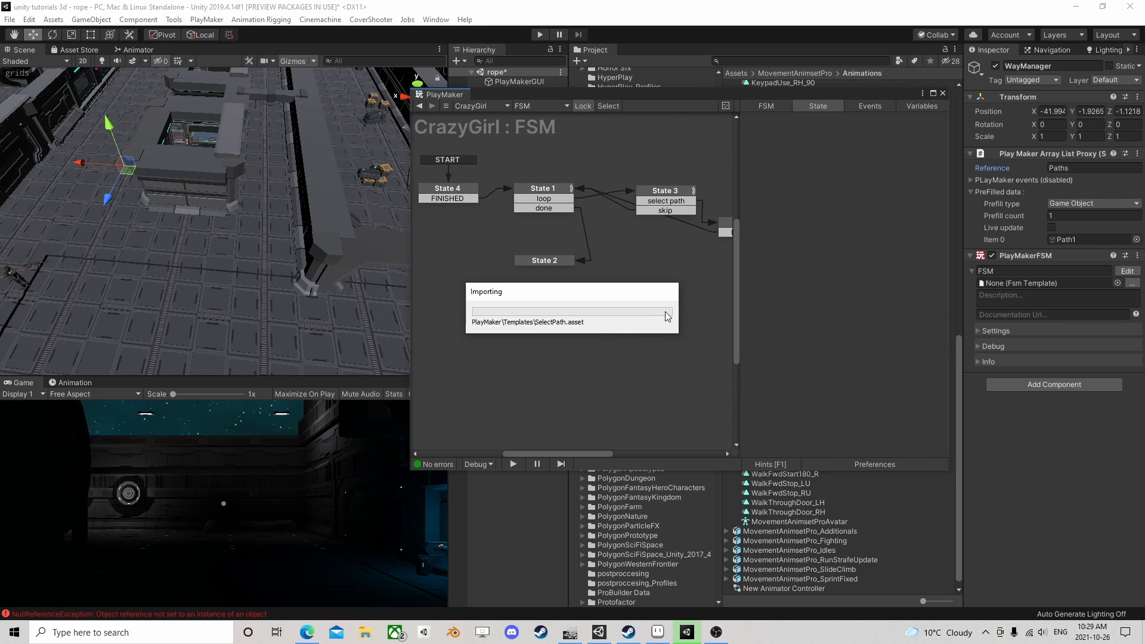
click(655, 338)
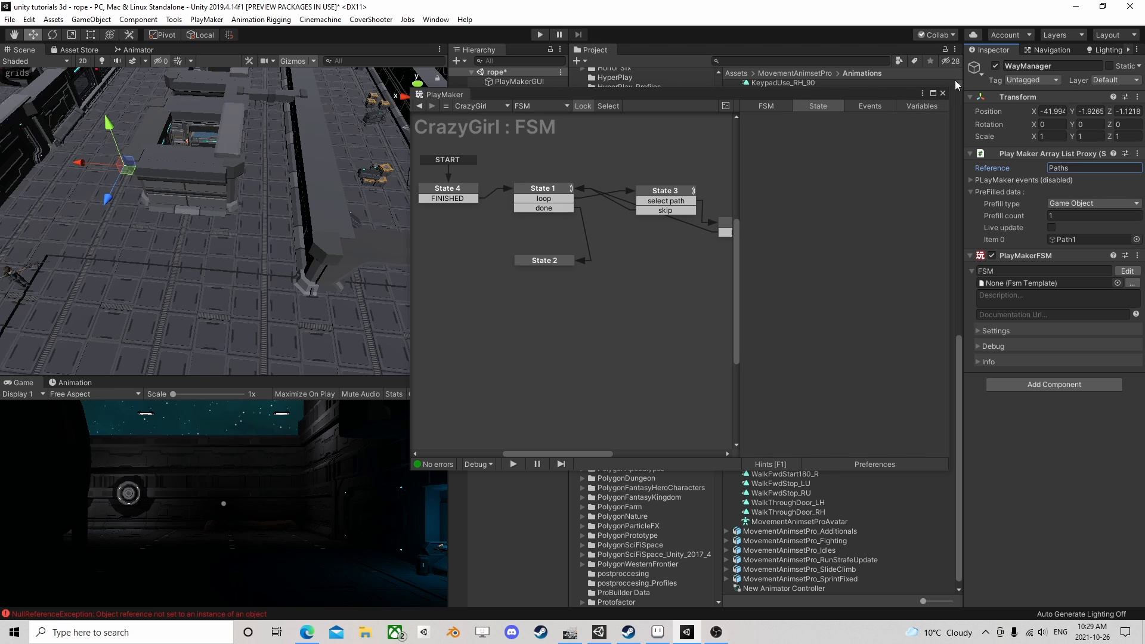
Close the FSM editor and remove the last PlayMakerFSM component, the one named FSM, from CrazyGirl
click(943, 93)
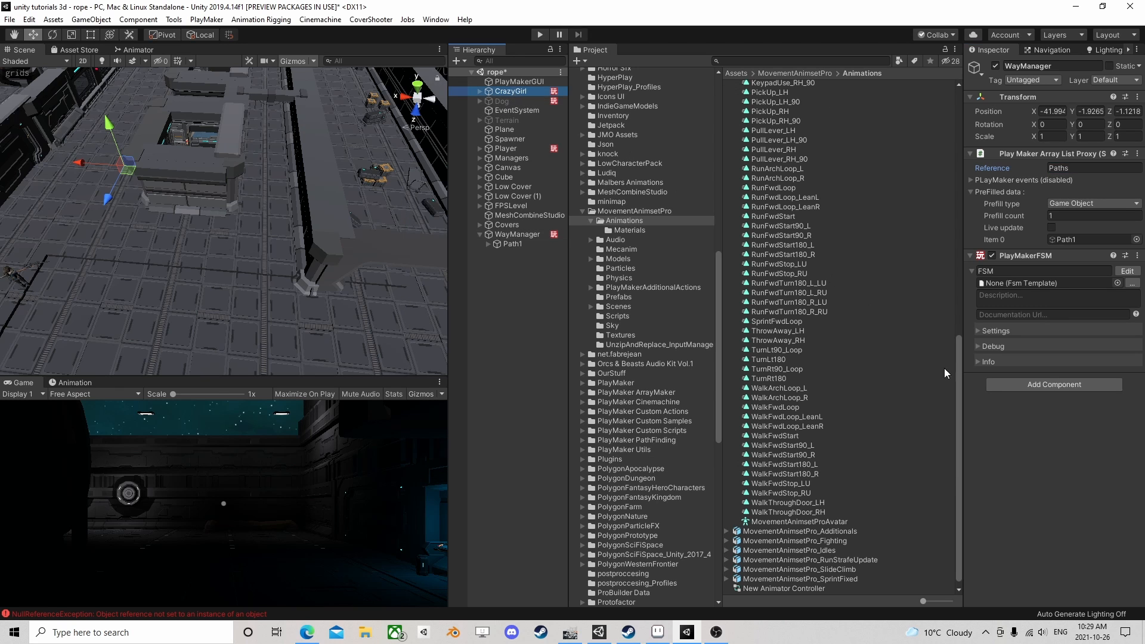
scroll(1023, 357, down, 5)
right_click(1023, 436)
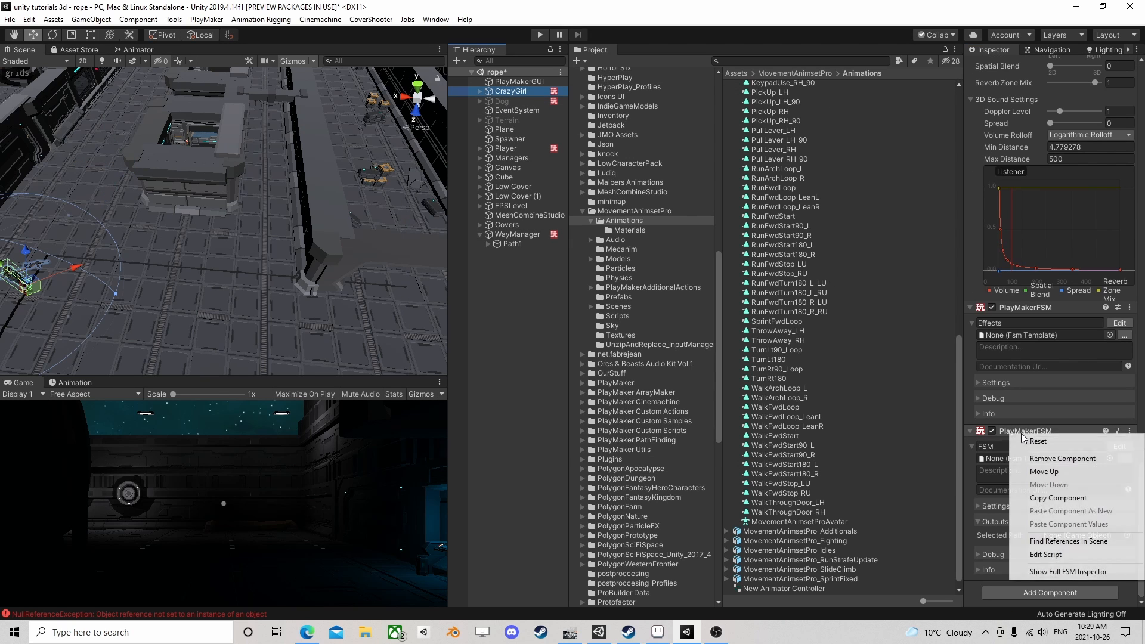
click(1062, 458)
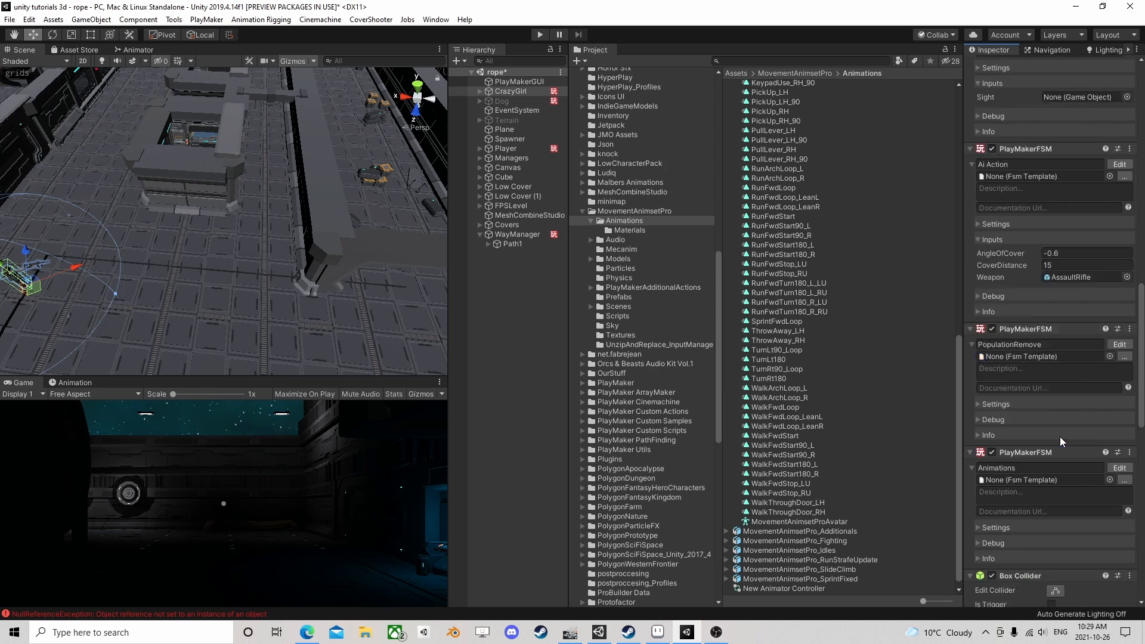
In CrazyGirl's Ai Action FSM, add a new state above State 2 and reroute State 1's false transition to it
scroll(1059, 439, up, 8)
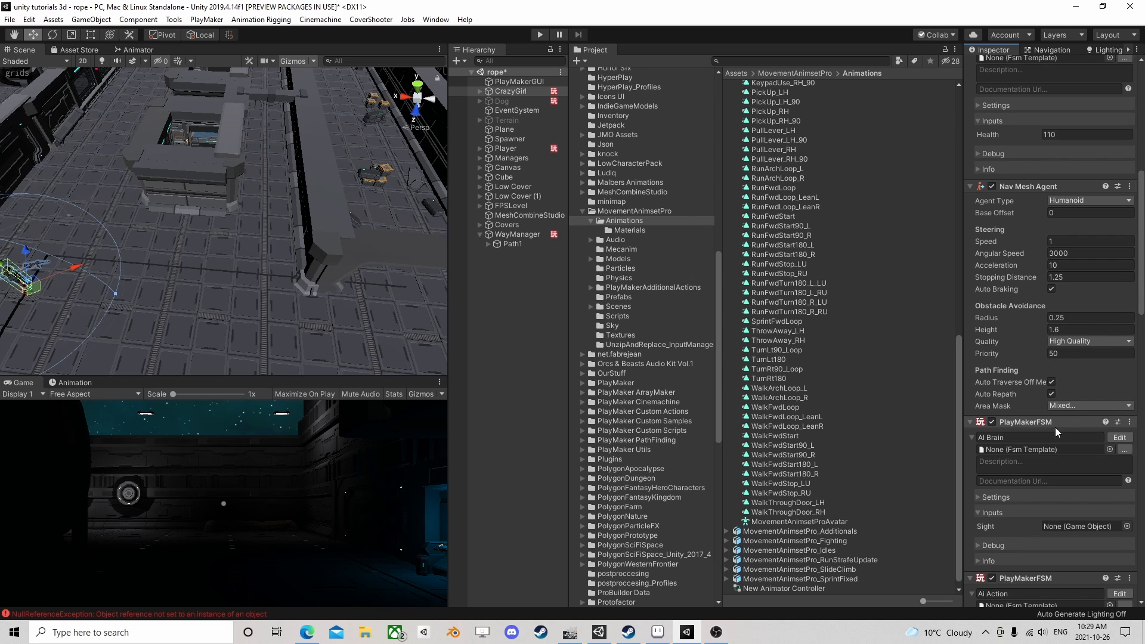
scroll(1056, 432, down, 4)
click(1119, 379)
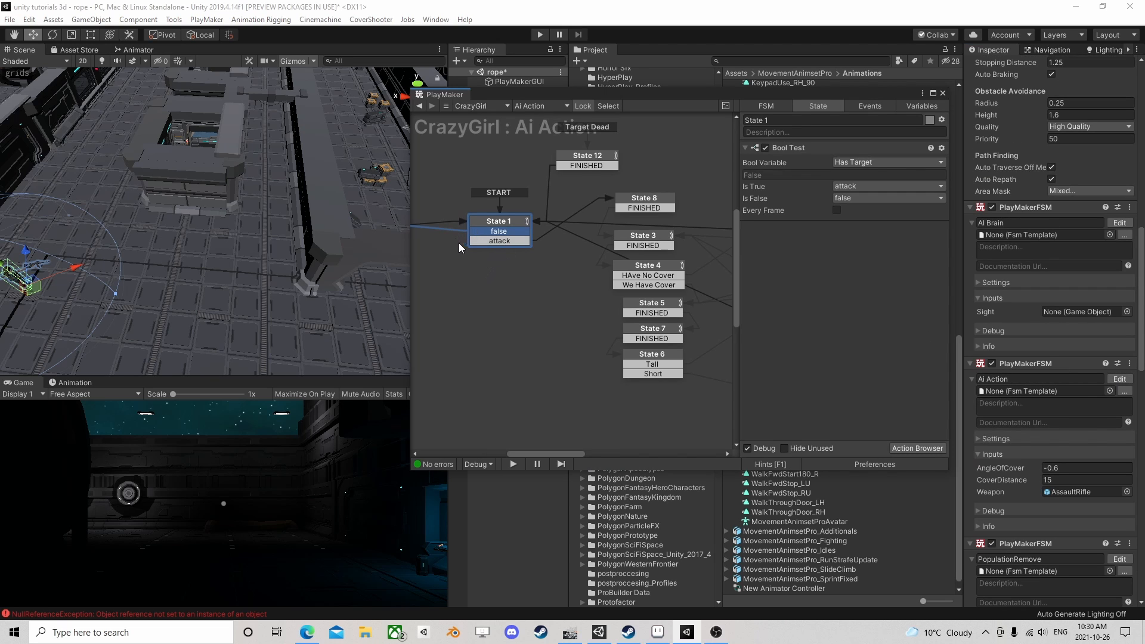
middle_drag(459, 243, 644, 275)
drag(484, 256, 453, 297)
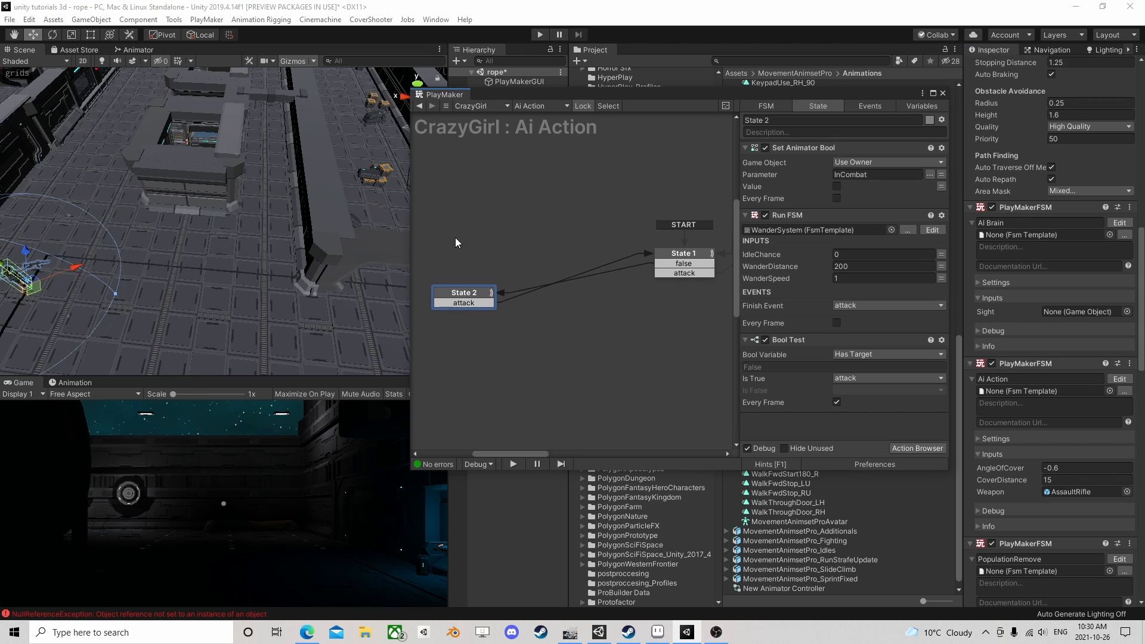
right_click(457, 242)
click(554, 247)
drag(672, 263, 486, 240)
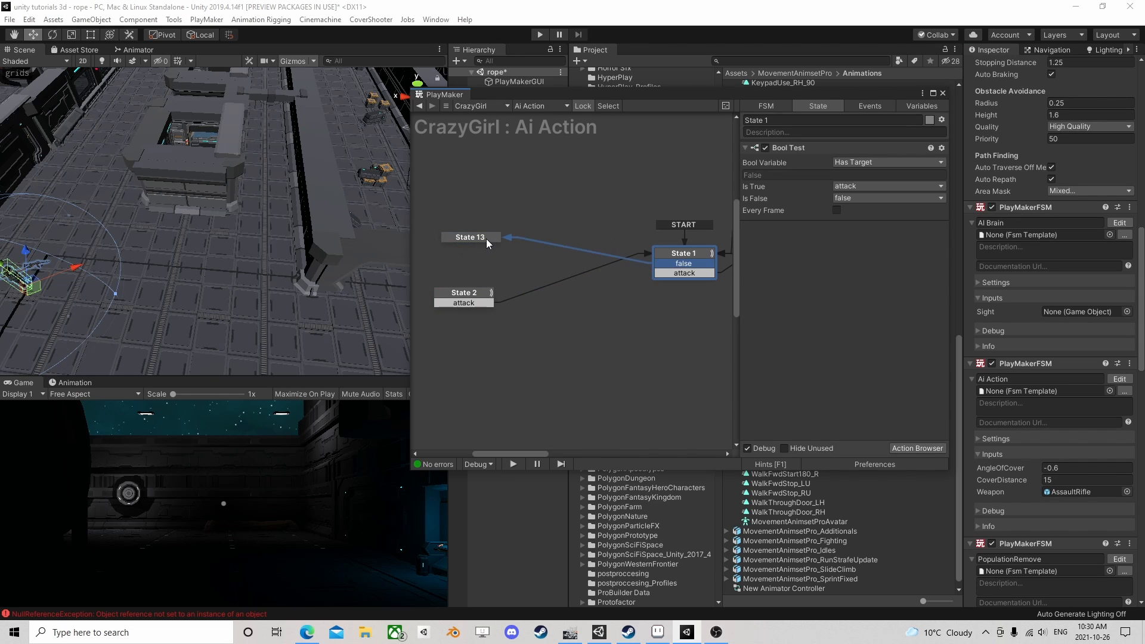
Add a Run FSM action to State 13
click(486, 238)
click(930, 449)
text(ru)
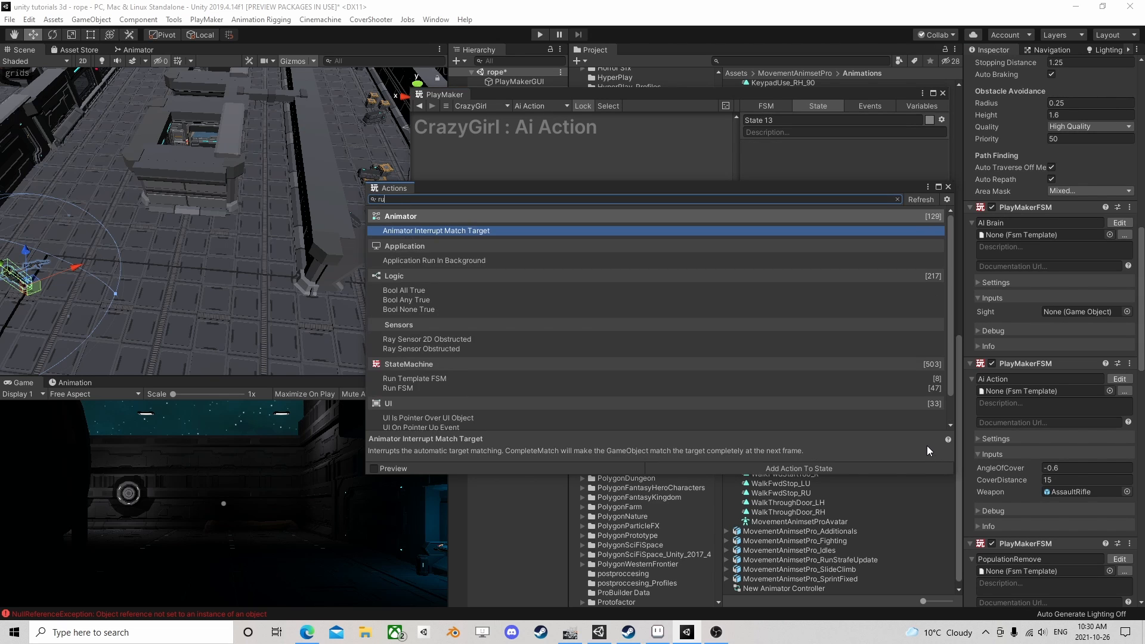
text(n fs)
double_click(456, 240)
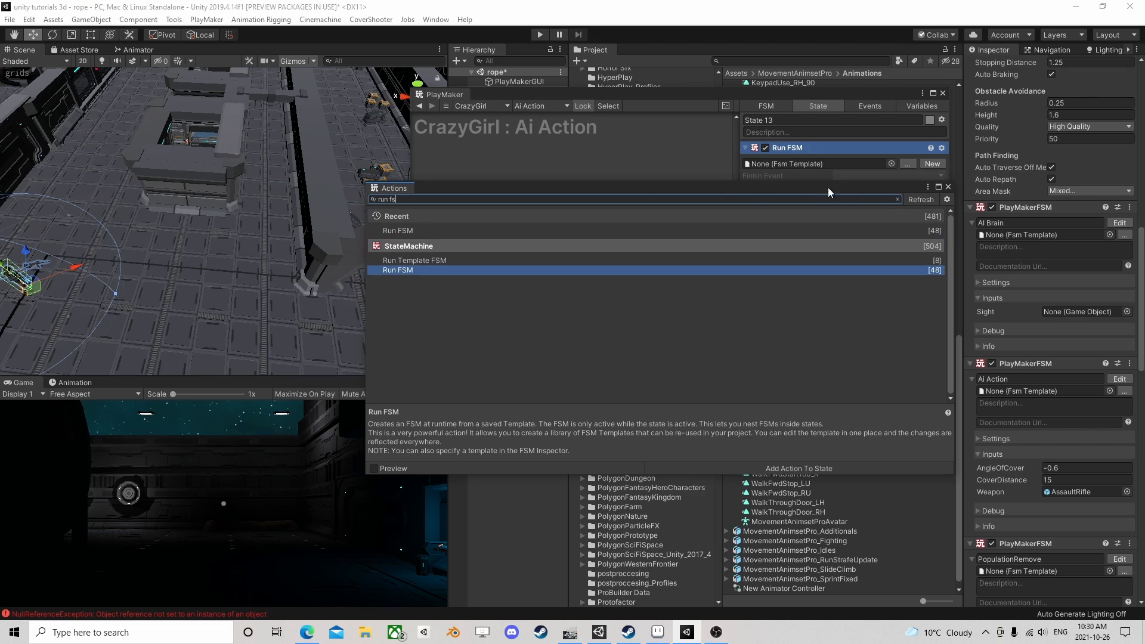
click(945, 187)
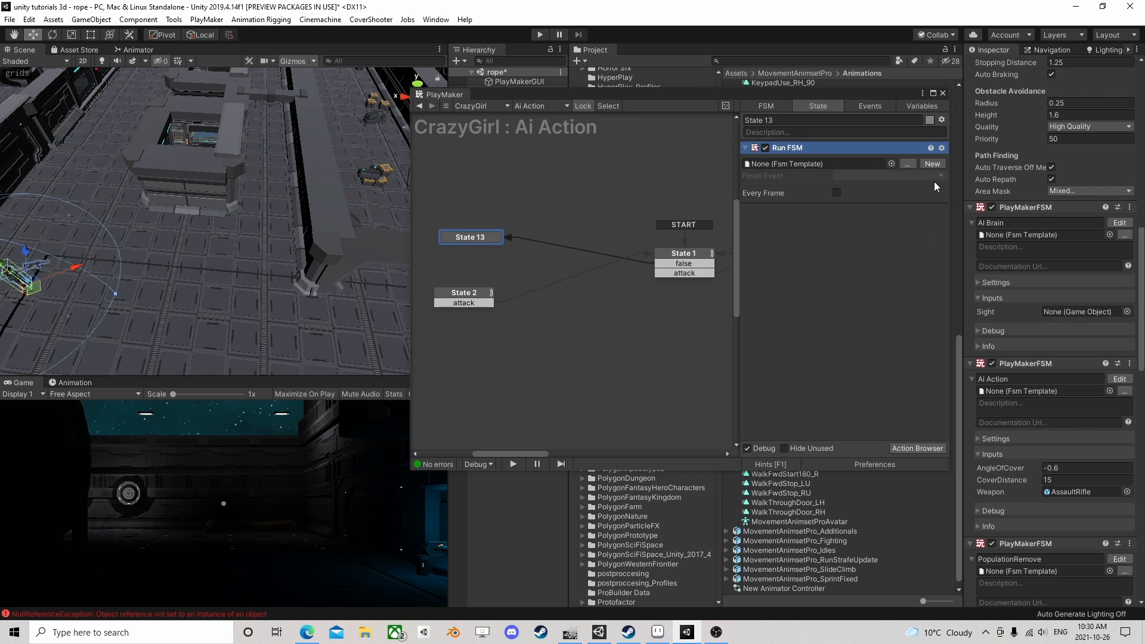
Assign the SelectPath template to State 13's Run FSM action
click(891, 163)
text(sel)
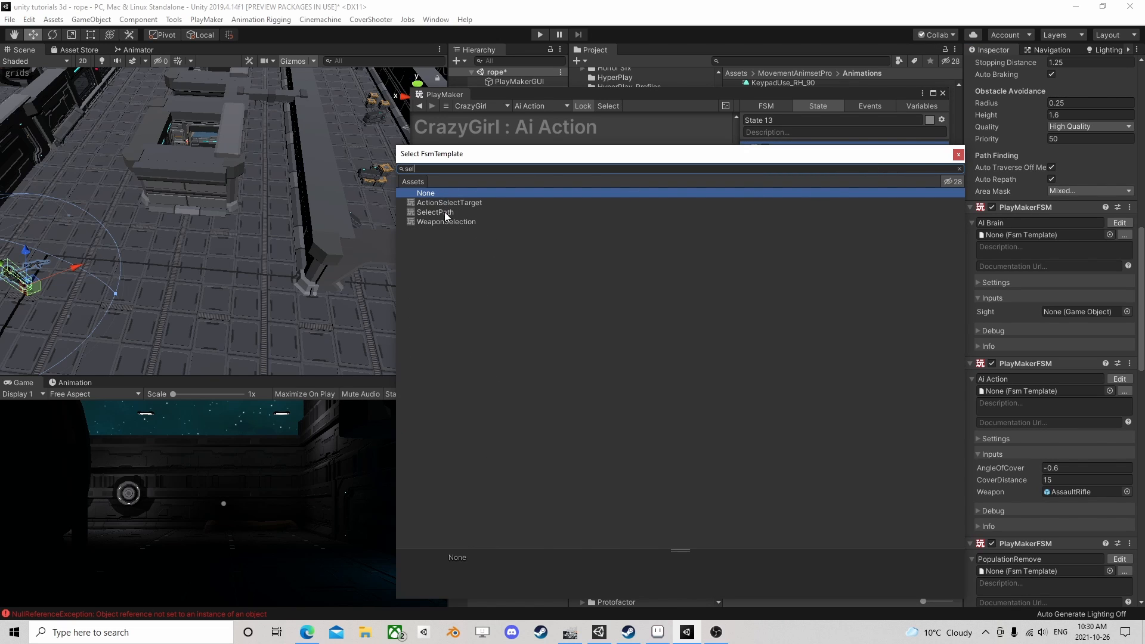
click(452, 213)
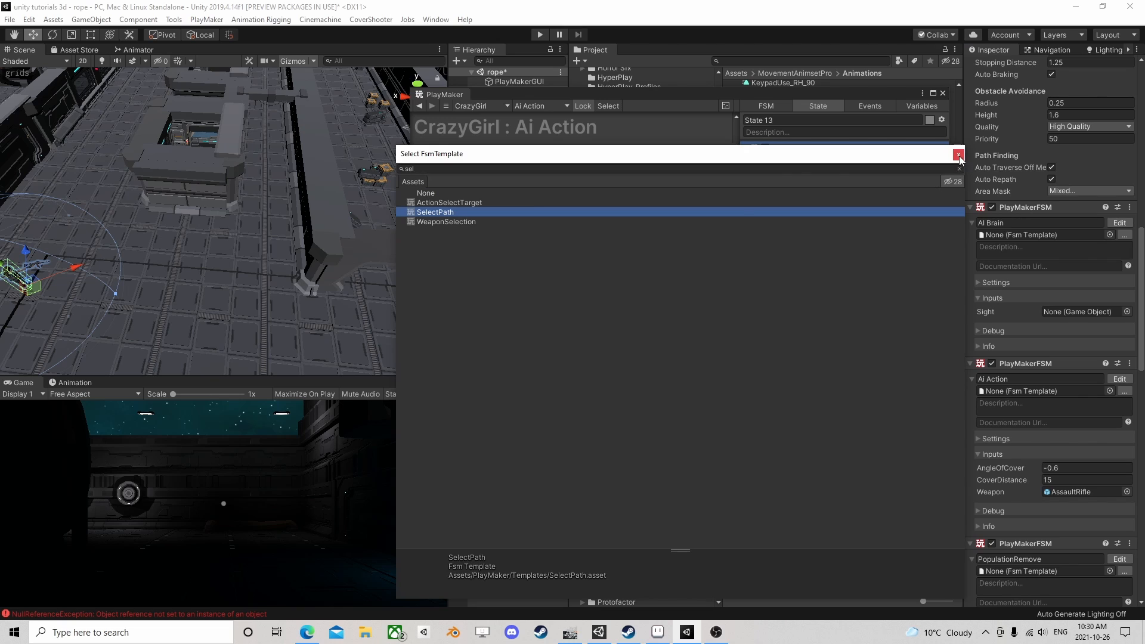
click(959, 155)
Store the Run FSM action's Selected Path output in a new variable named WayPointPath
click(861, 190)
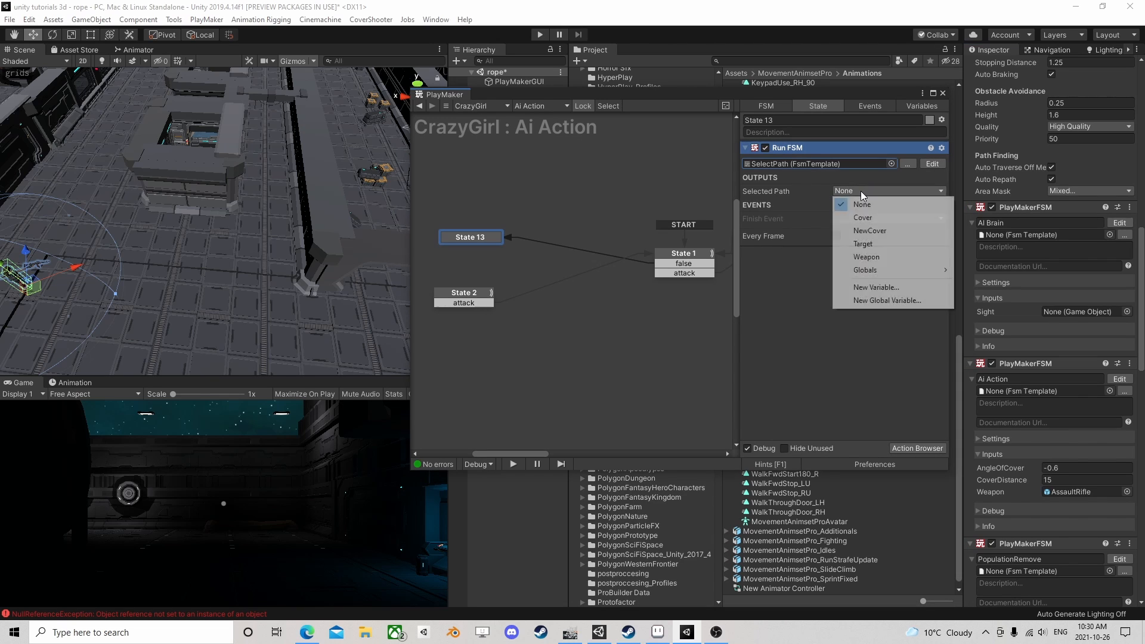
click(880, 287)
text(Wa)
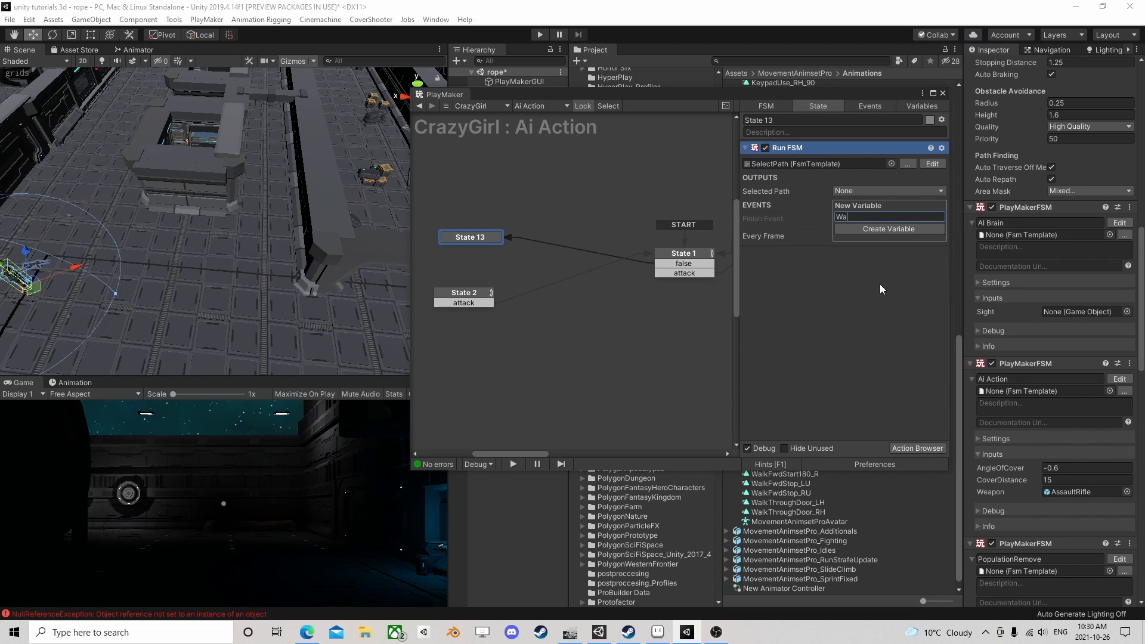
text(yPointPath)
key(Return)
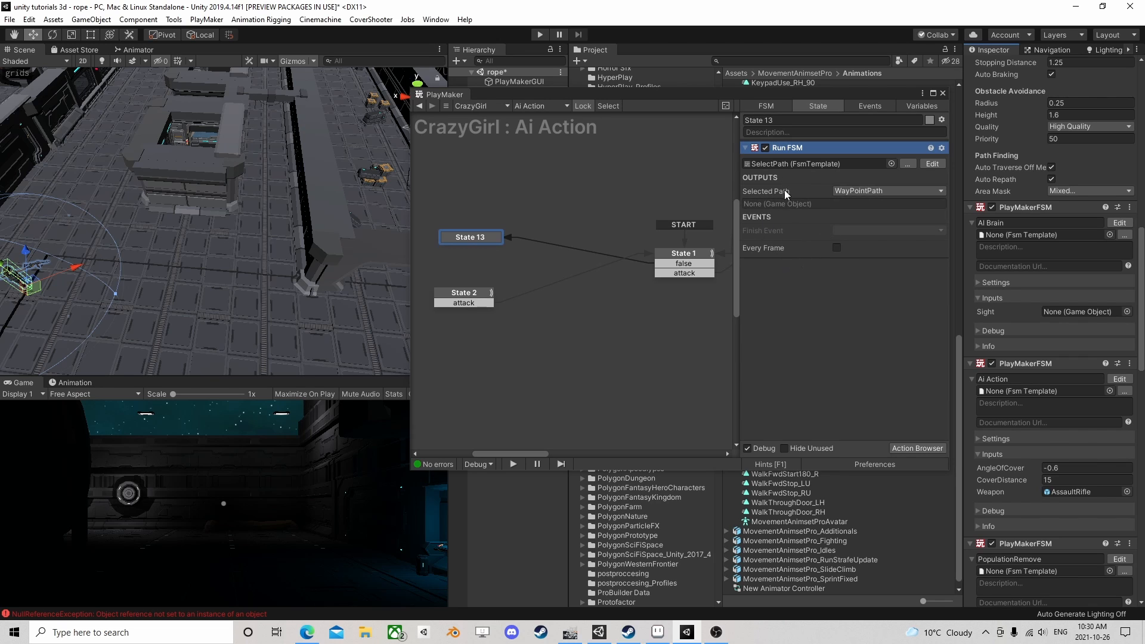
Set the Run FSM finish event to FINISHED and connect State 13's FINISHED transition to a new state below it
click(853, 229)
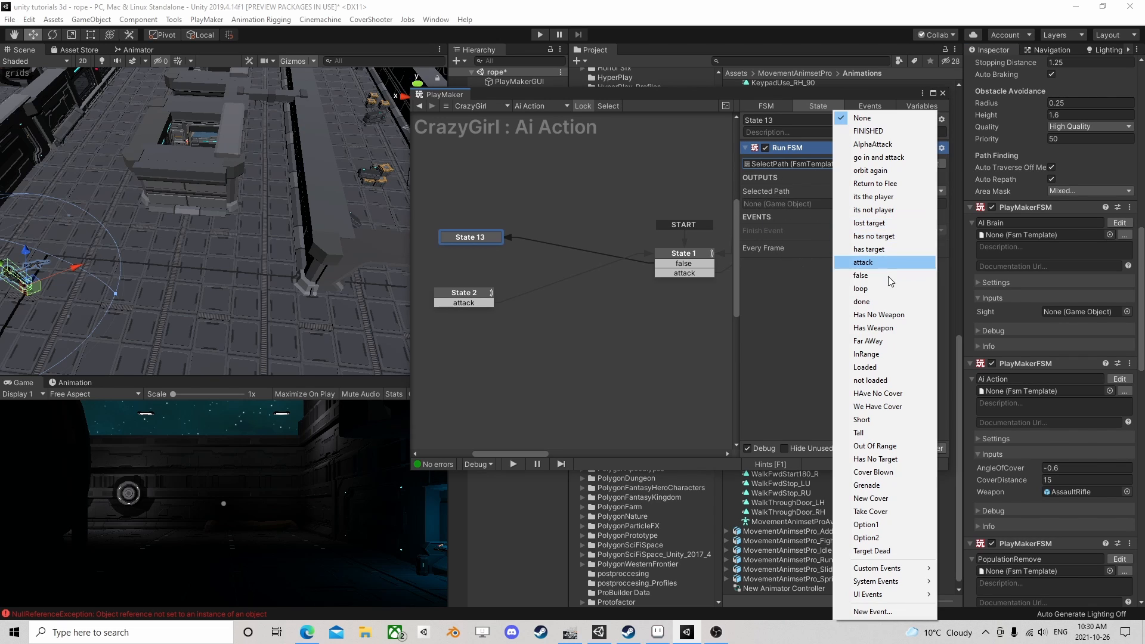
click(868, 130)
right_click(475, 238)
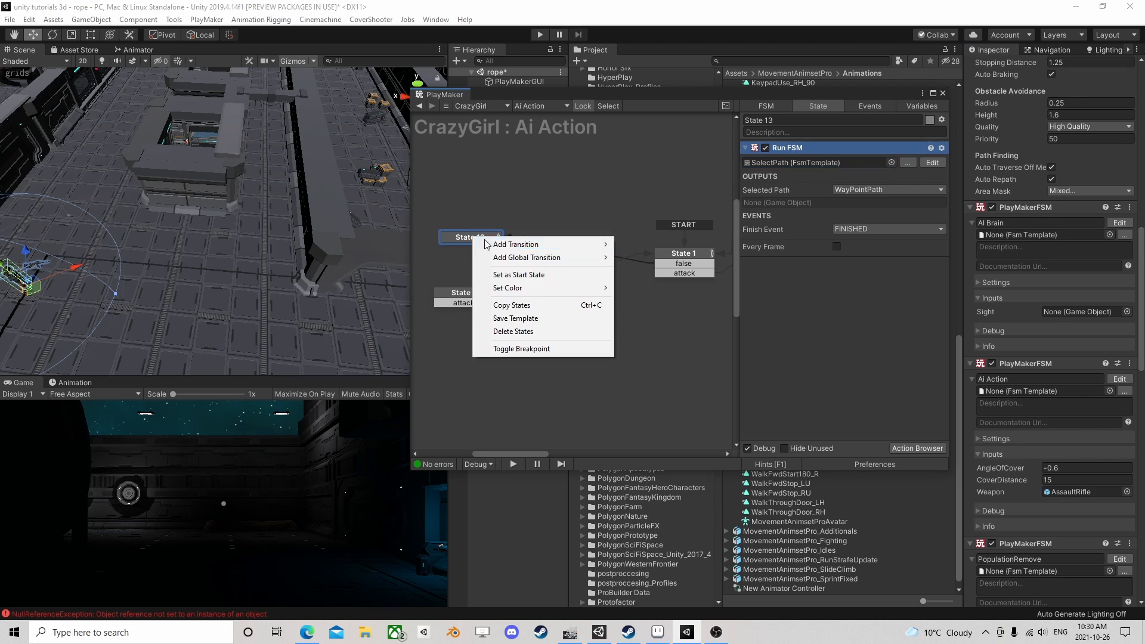
mouse_move(573, 244)
click(646, 176)
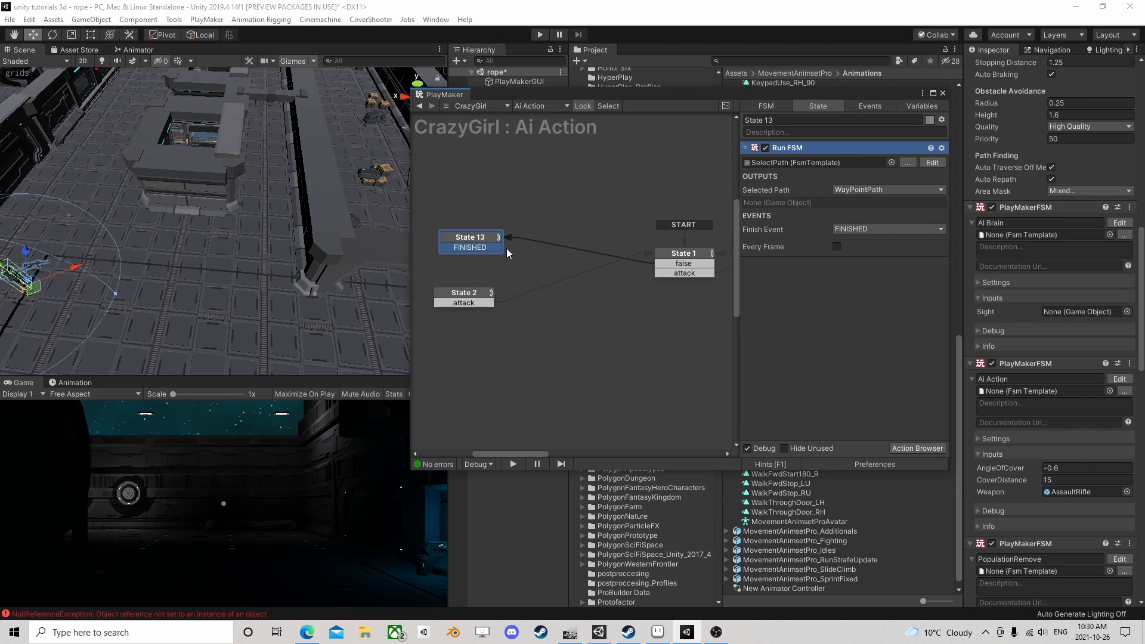
drag(506, 248, 463, 266)
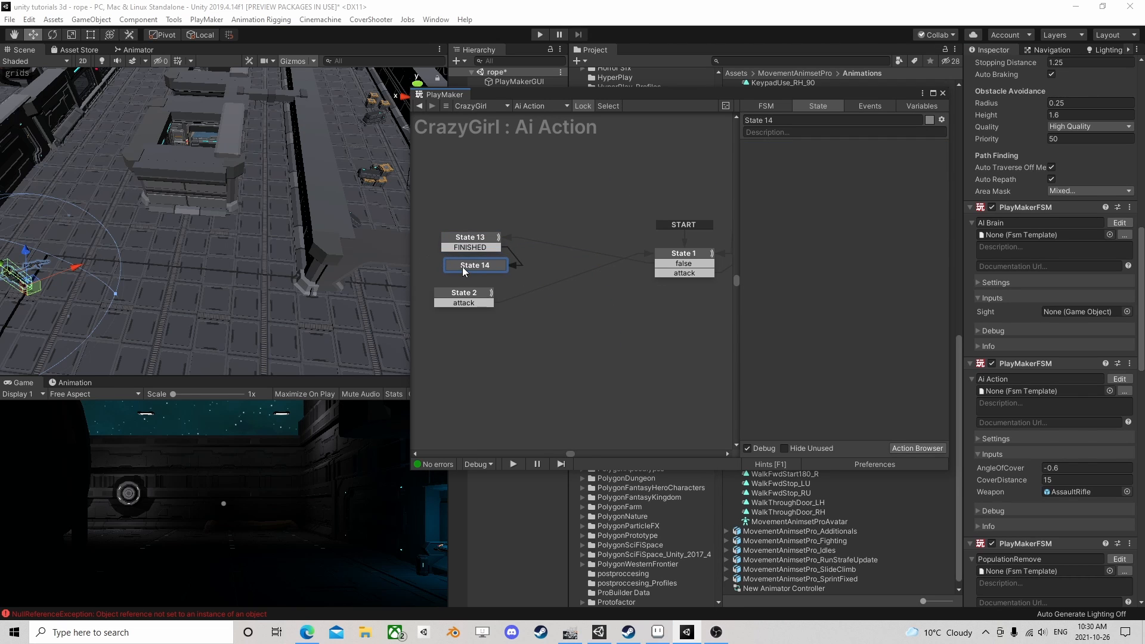
Run the scene to check State 13's Selected Path output, and stop play mode
click(474, 238)
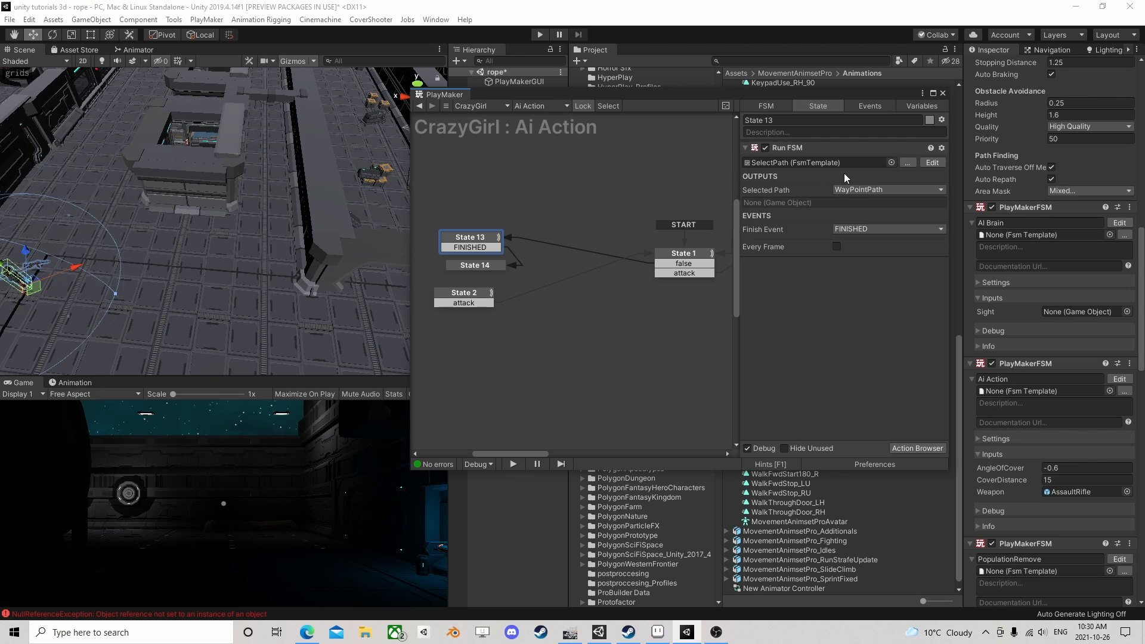
click(540, 34)
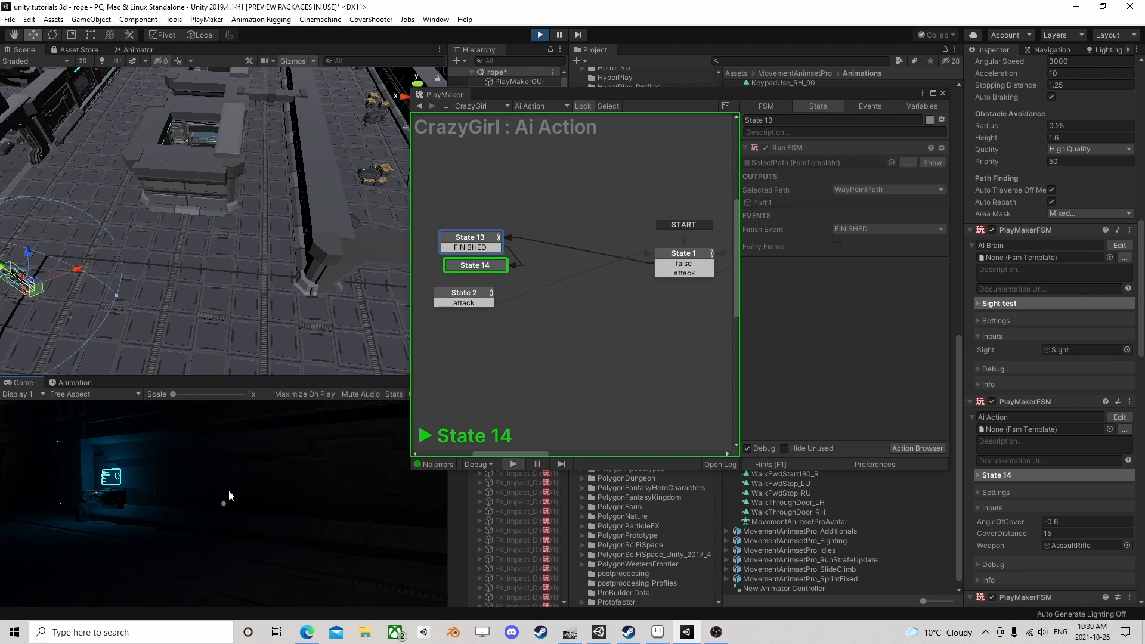
click(541, 36)
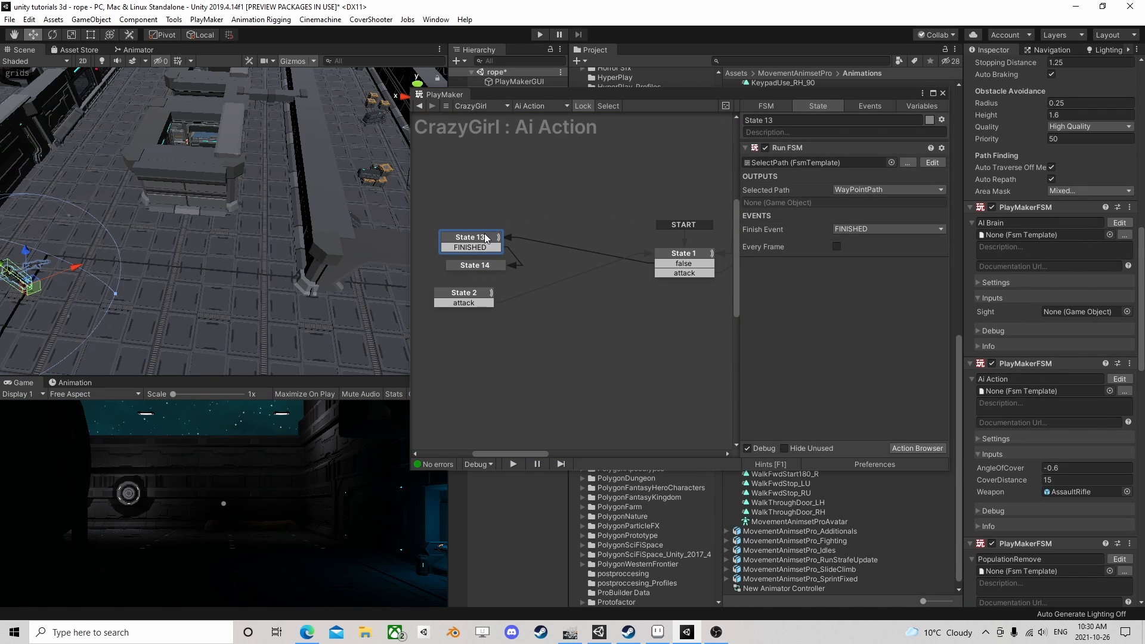
Move State 13 and State 14 slightly higher in the Ai Action graph and close the FSM editor
drag(484, 234, 481, 224)
drag(482, 267, 477, 257)
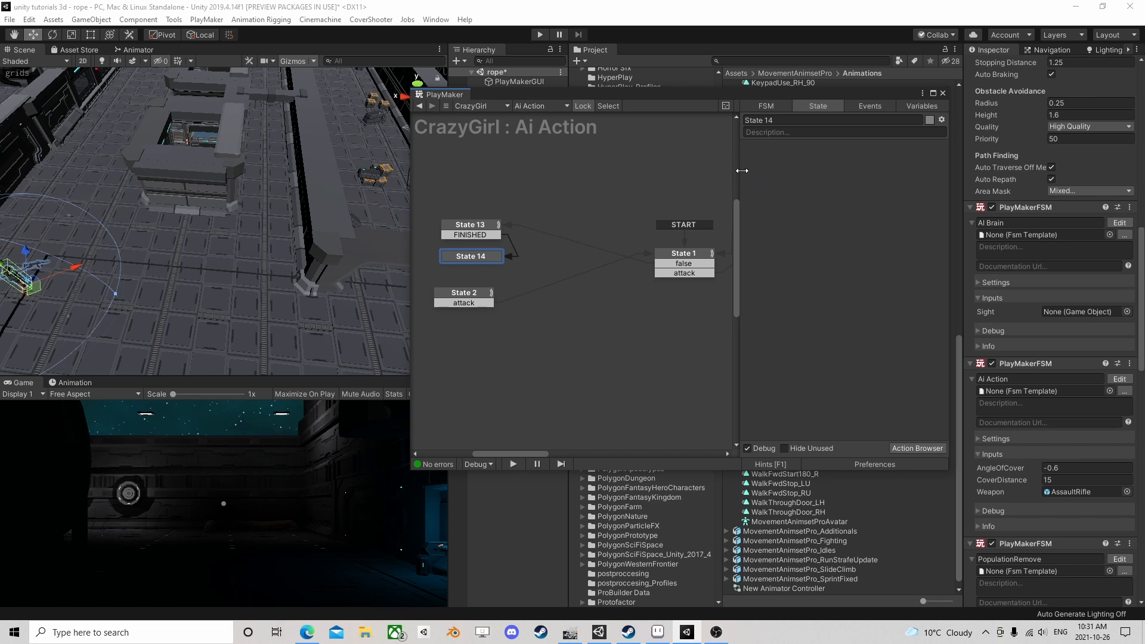
click(944, 94)
Add a new PlayMakerFSM component to CrazyGirl and open it for editing
scroll(1045, 537, down, 10)
click(1045, 593)
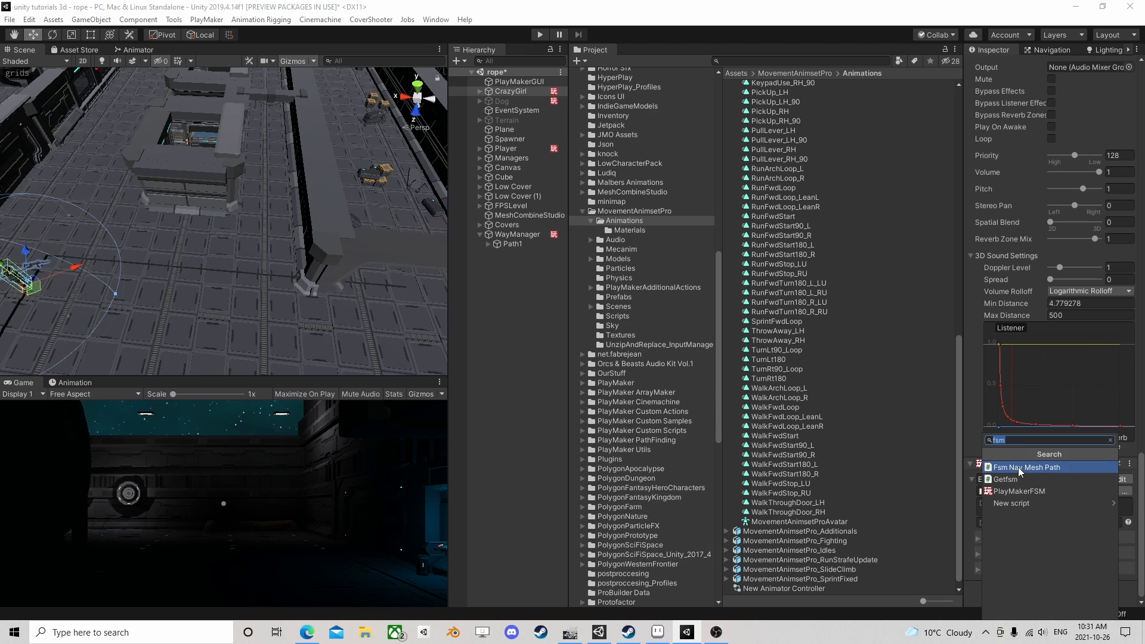
click(1001, 472)
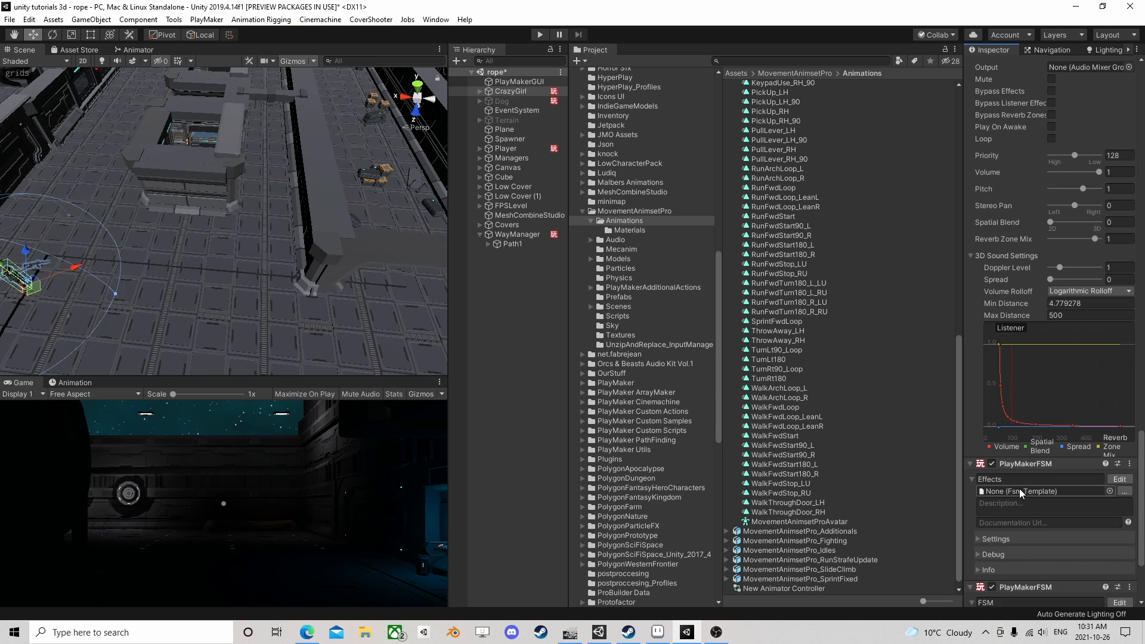
click(1120, 479)
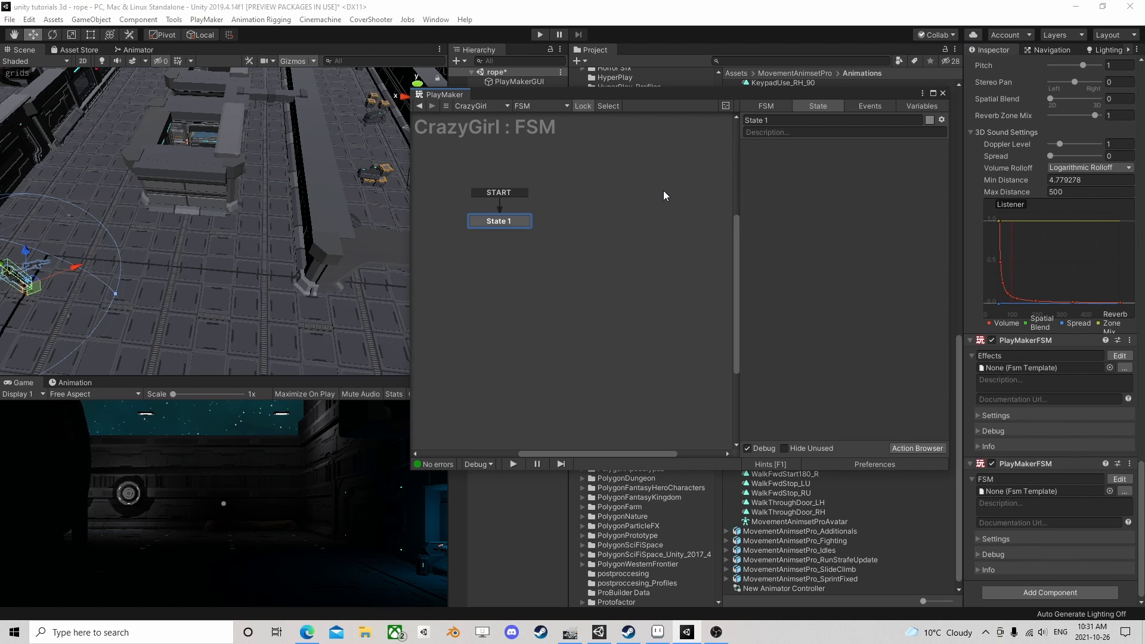
Create a GameObject variable named PathRoot in the new FSM and mark it as an input
click(914, 107)
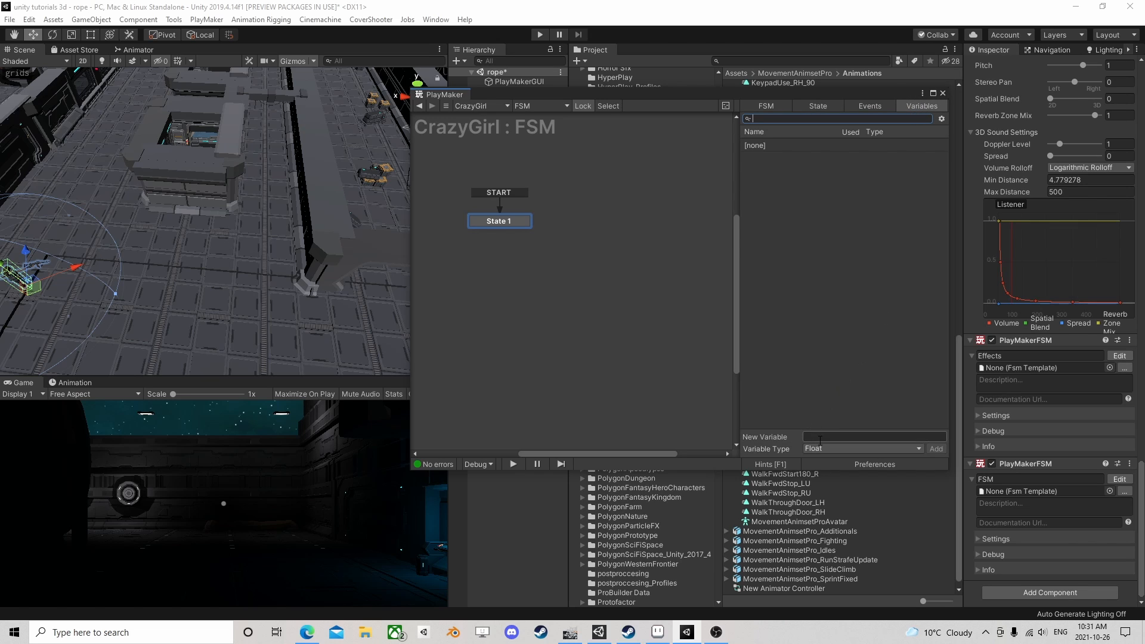
click(861, 448)
click(843, 249)
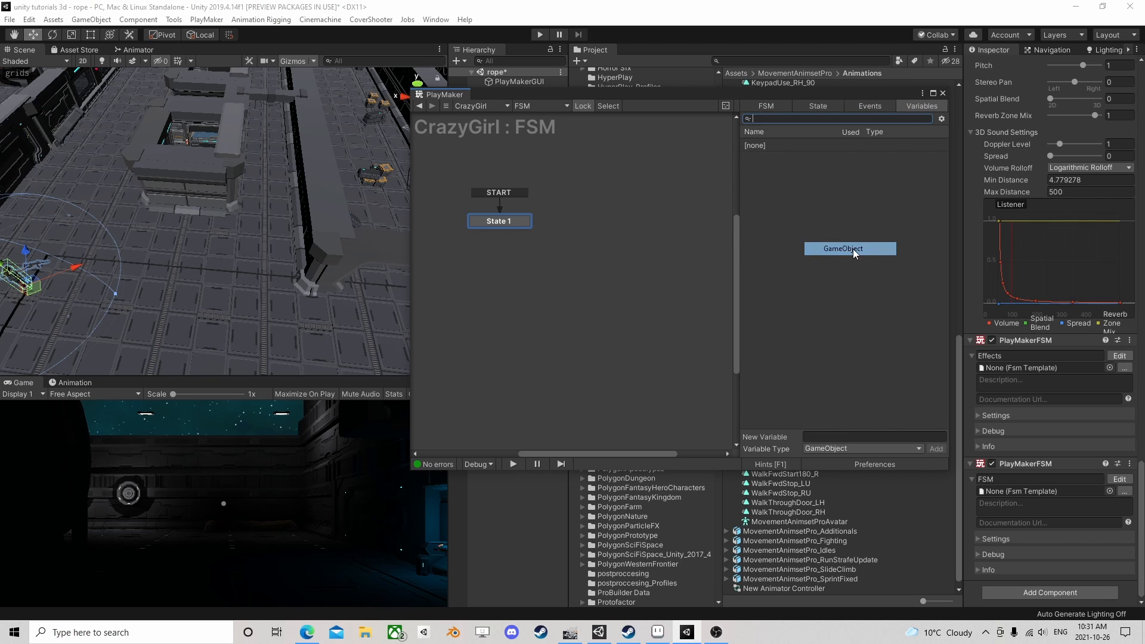
click(845, 436)
text(PathRoot)
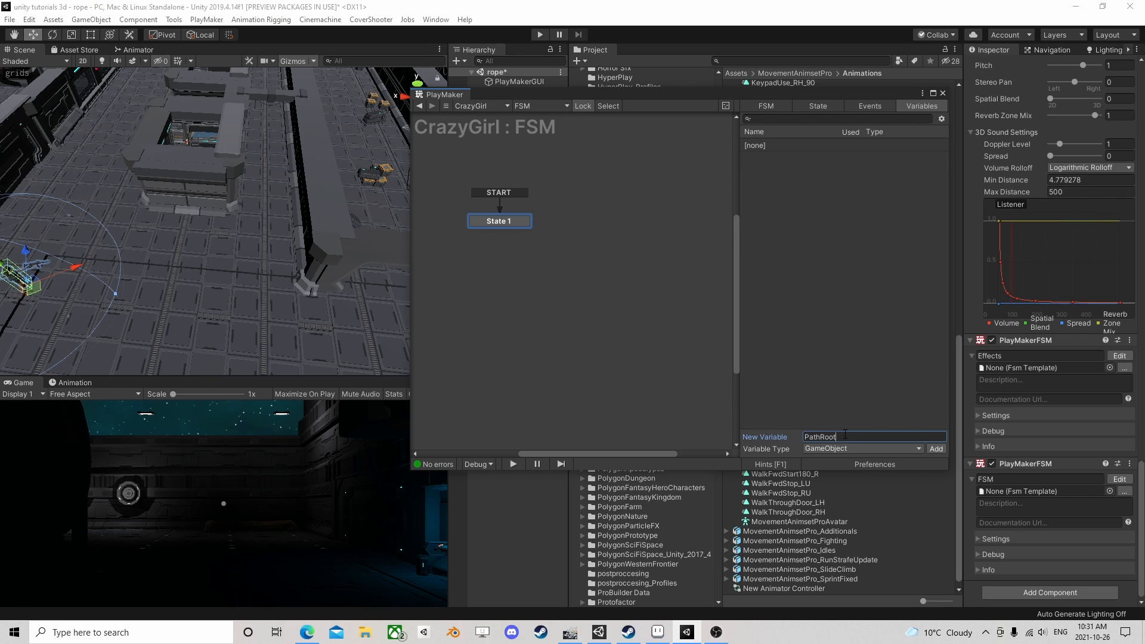
key(Return)
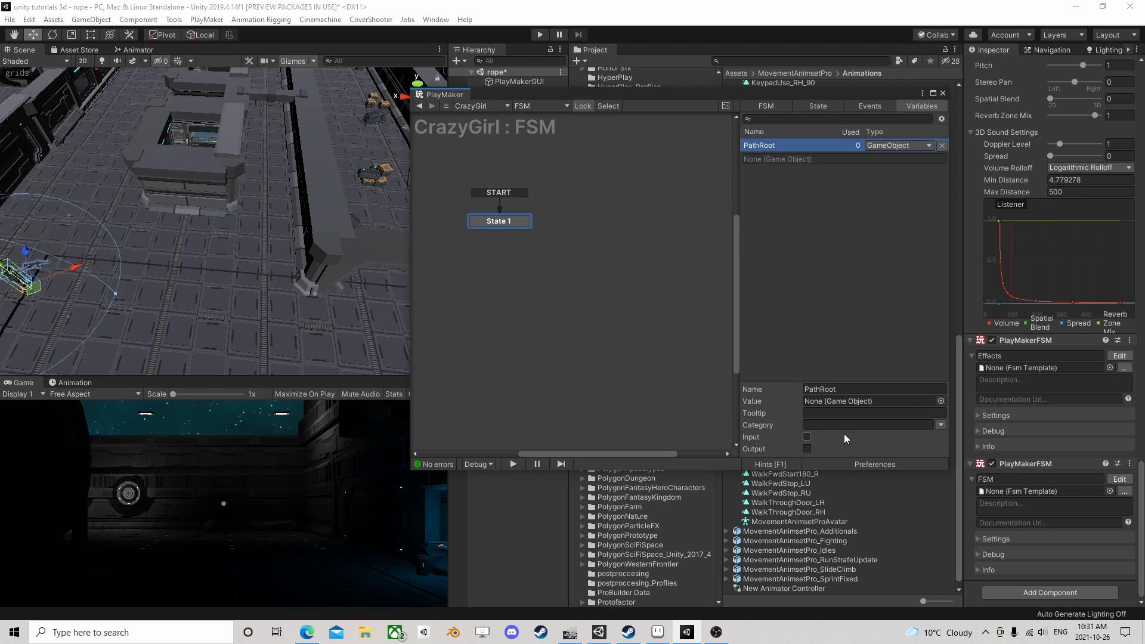
click(808, 437)
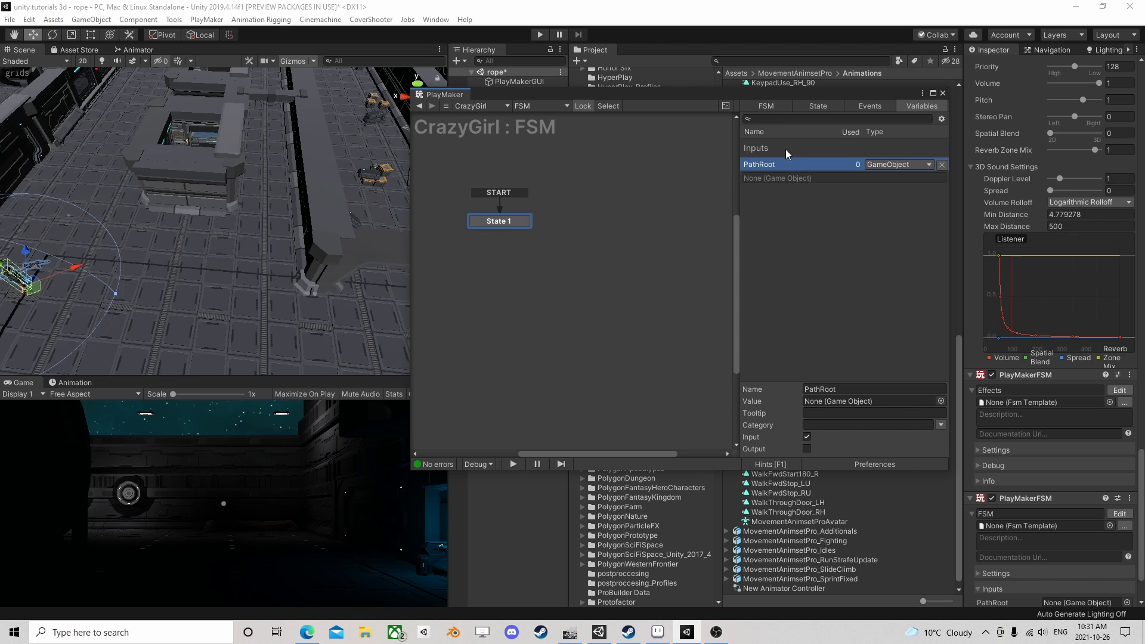
Add the Array List Get Children Of Game Object action to State 1 of the new CrazyGirl FSM
drag(737, 88, 622, 108)
click(400, 233)
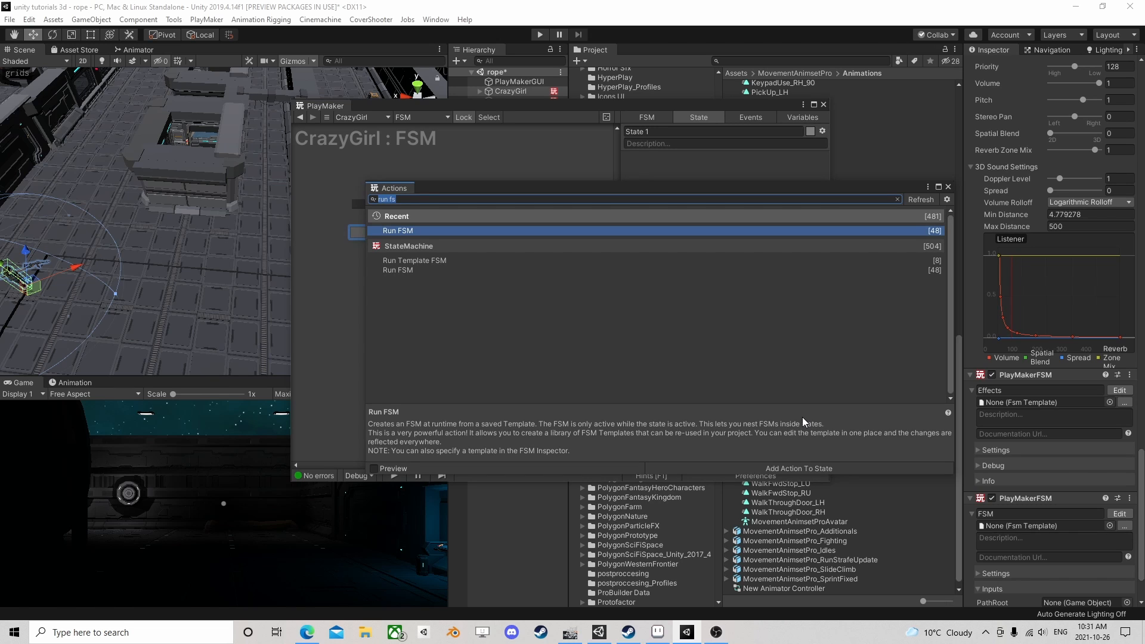
text(get chil)
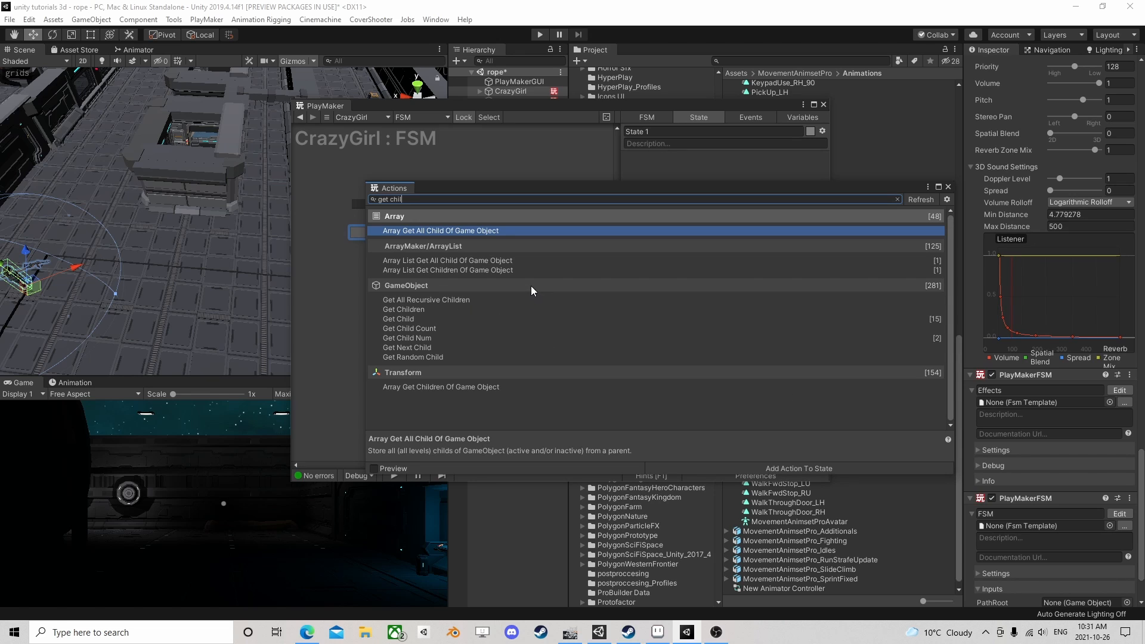
click(456, 262)
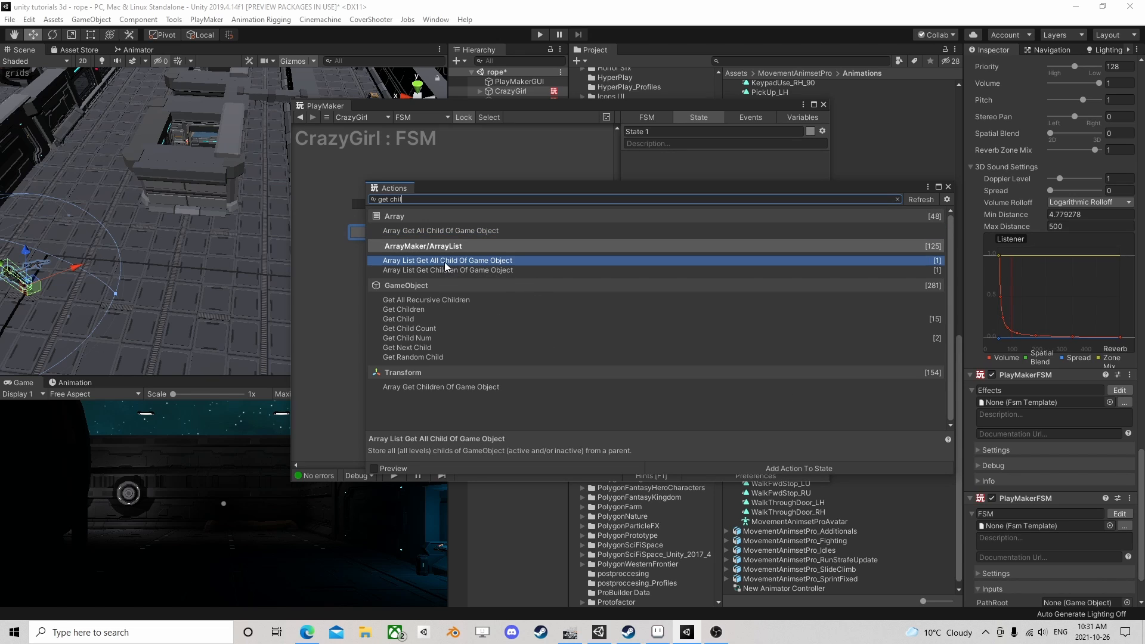
click(466, 271)
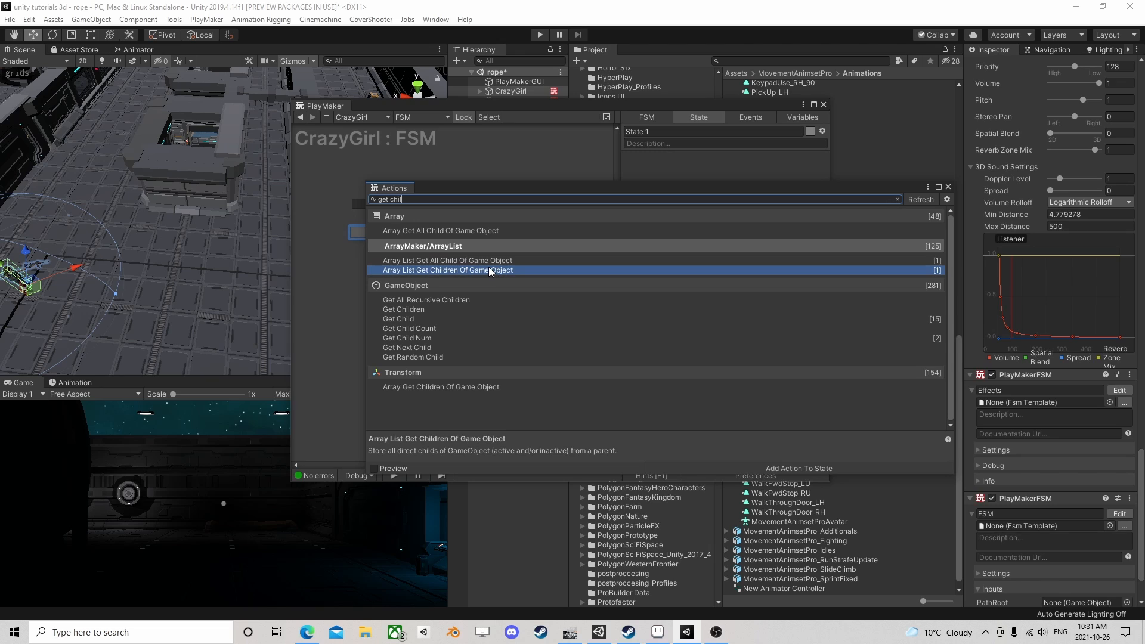
click(422, 310)
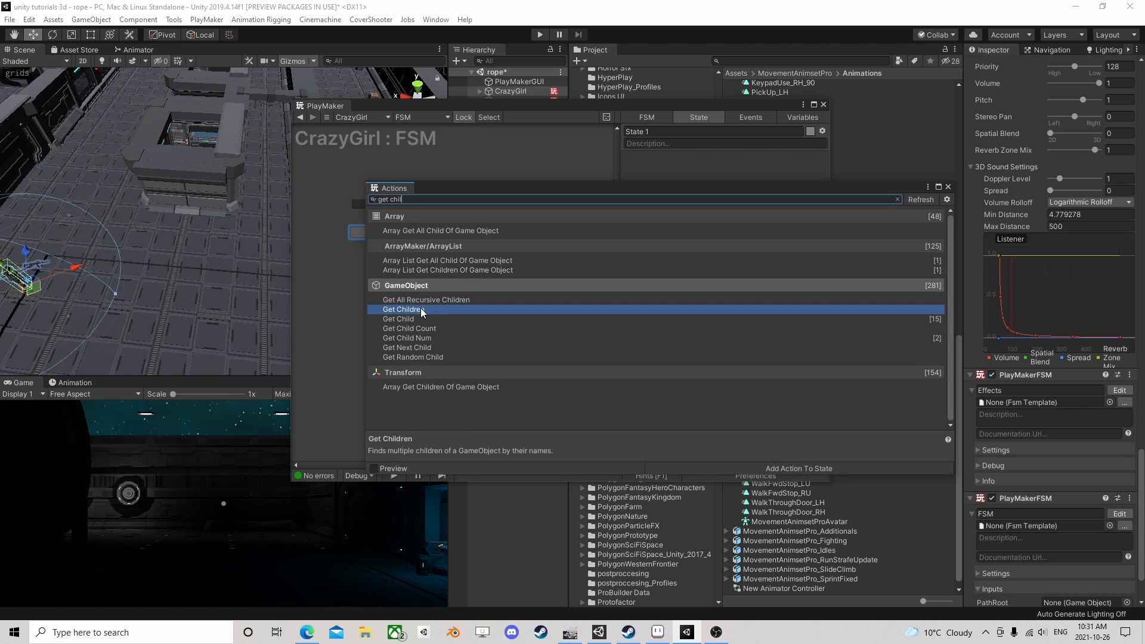
click(462, 271)
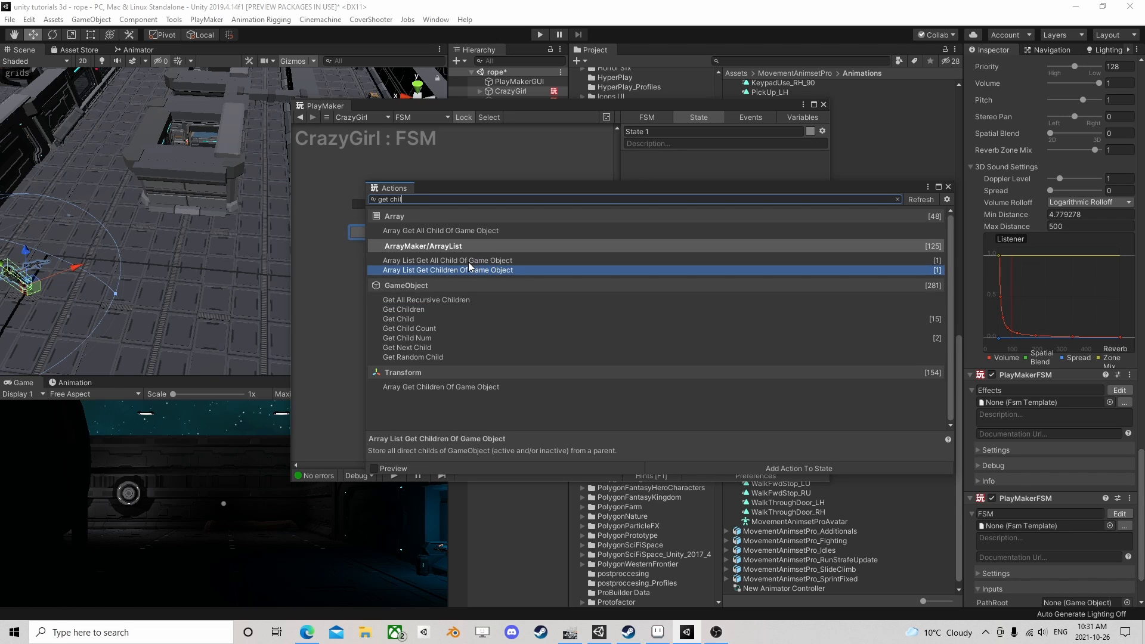
double_click(458, 271)
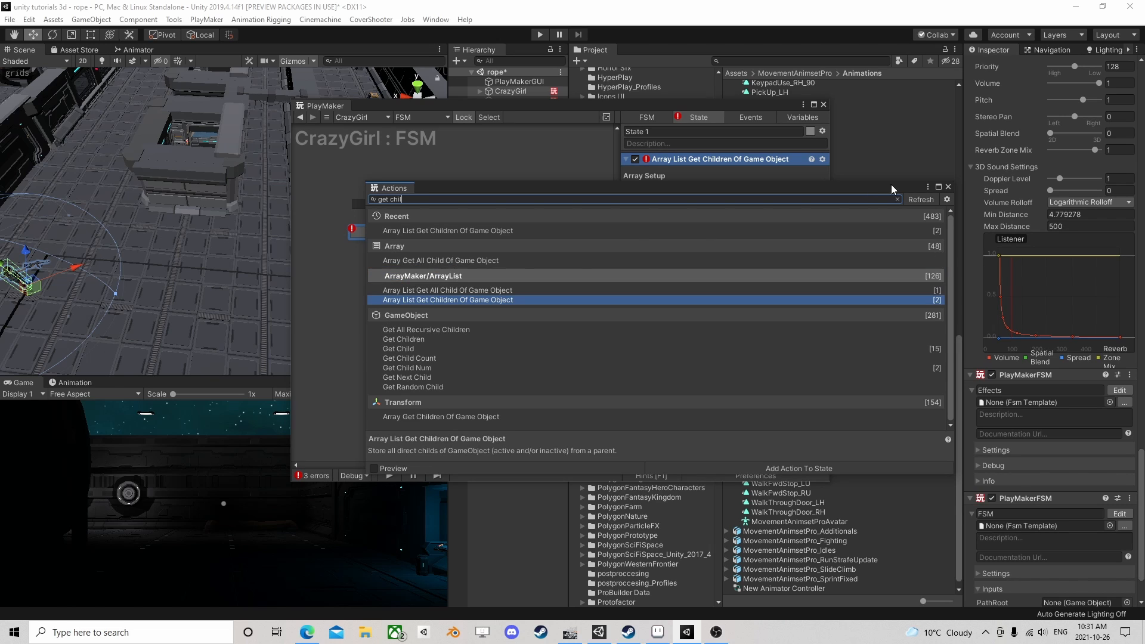
click(948, 186)
Add a Play Maker Array List Proxy component to CrazyGirl and set its reference to WayPoint
drag(772, 110, 402, 133)
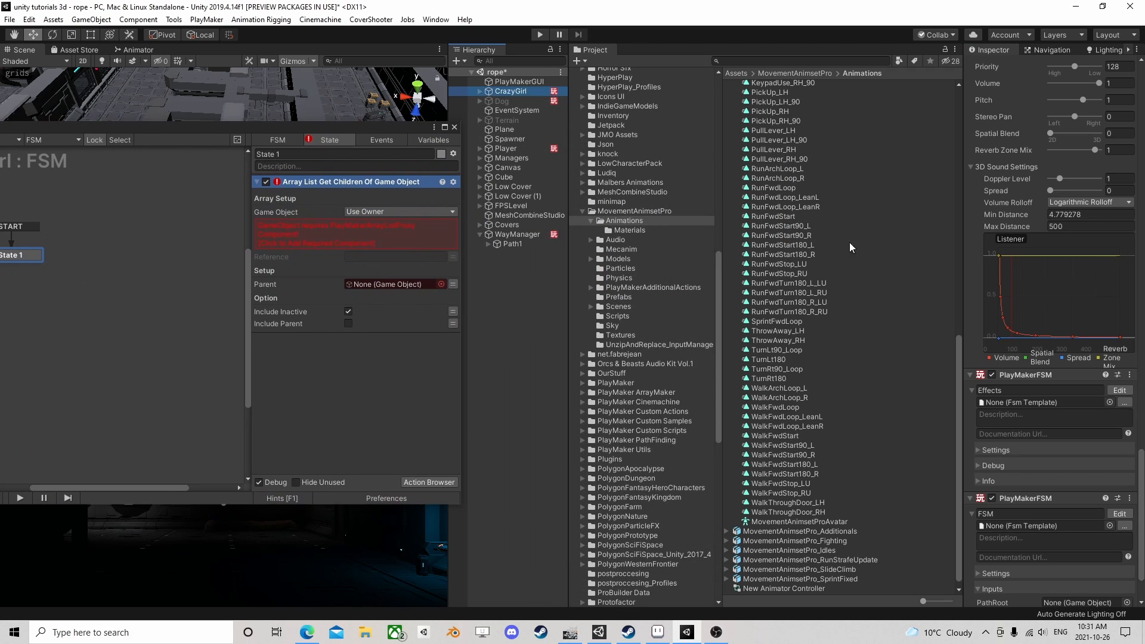
scroll(1031, 406, down, 2)
click(1036, 596)
text(fsm)
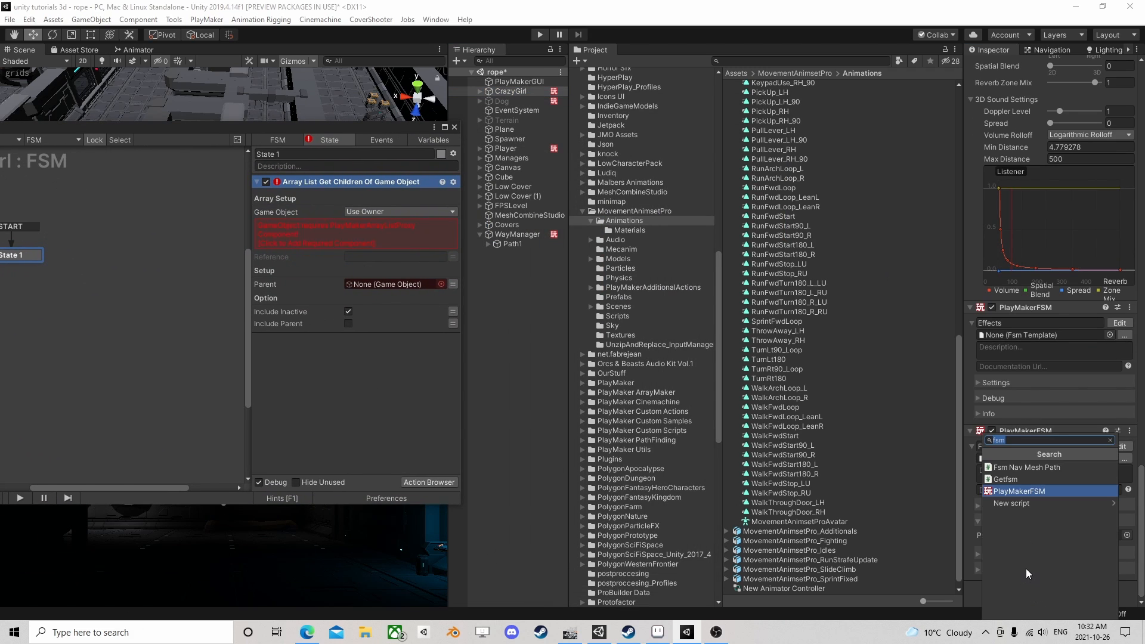
key(BackSpace)
key(BackSpace)
key(BackSpace)
text(array)
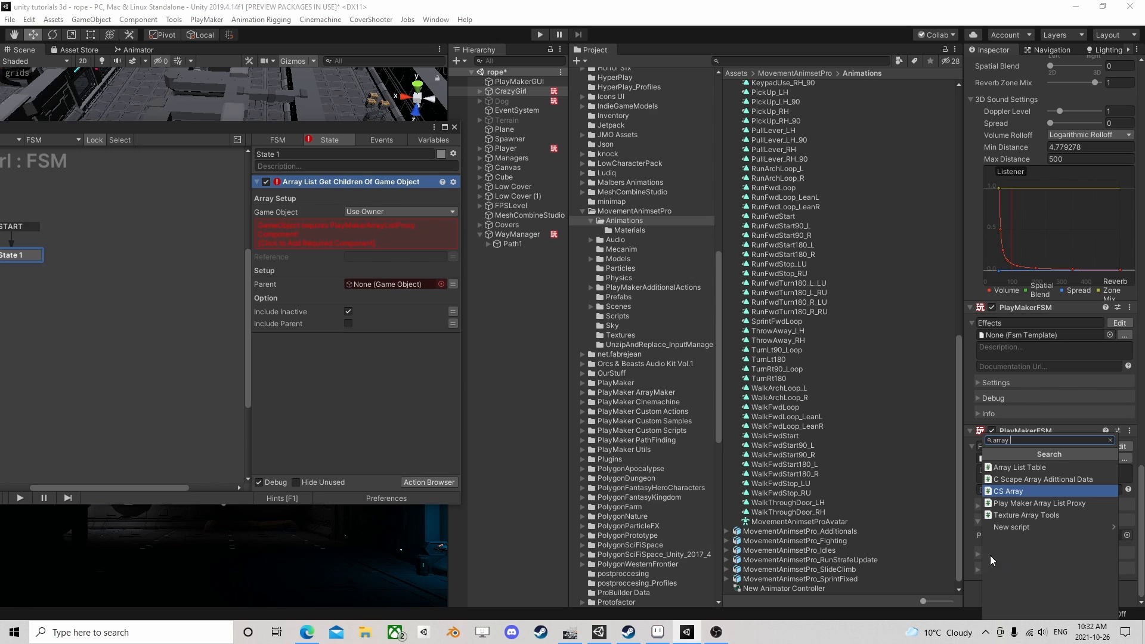
click(1034, 506)
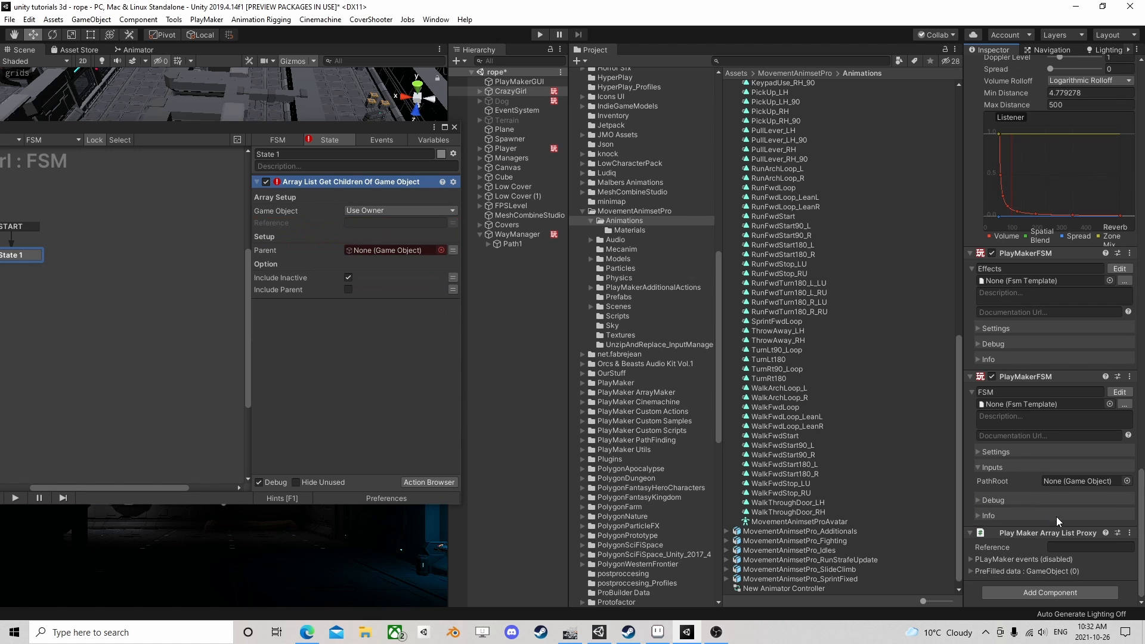
click(1058, 546)
text(Way)
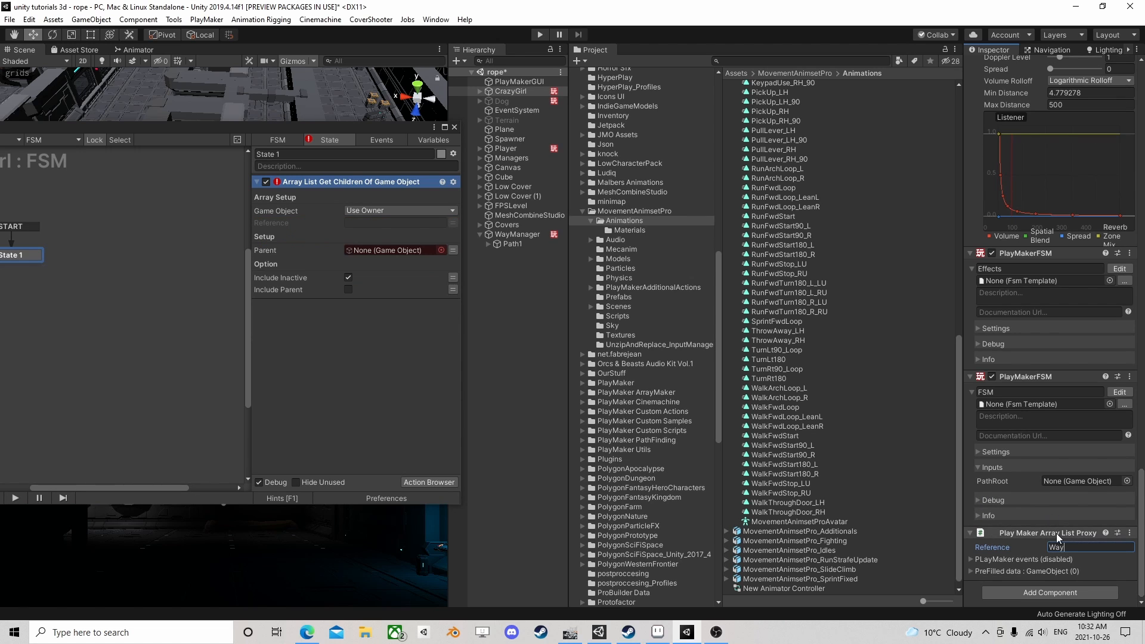
text(Point)
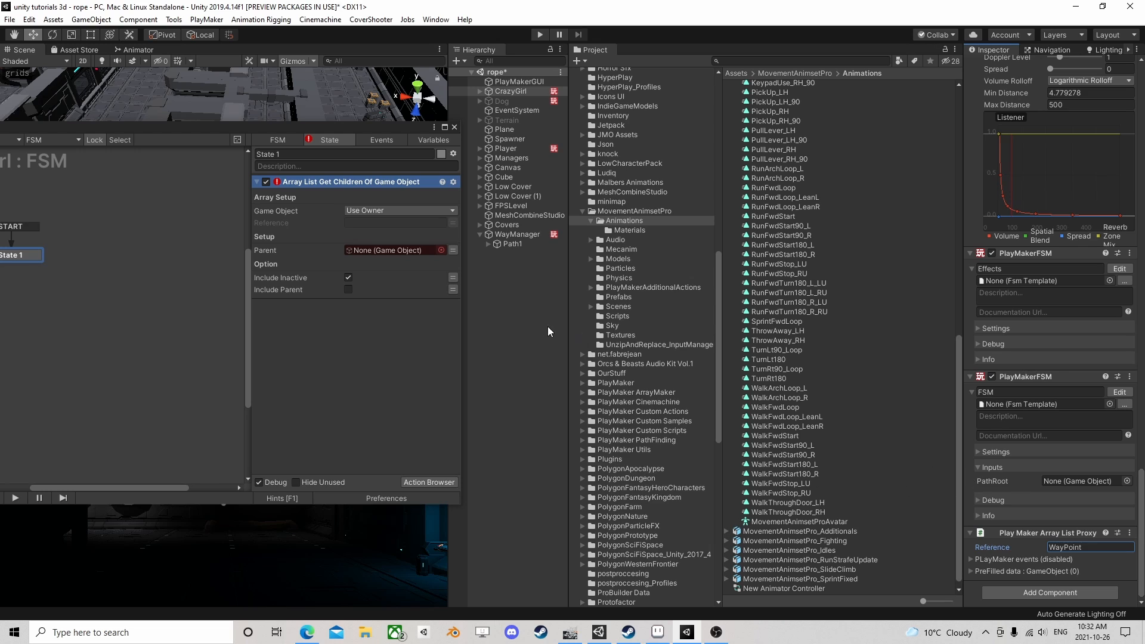
In State 1's Array List Get Children action, set Reference to WayPoint and Parent to the PathRoot variable
double_click(1099, 547)
key(ctrl+c)
click(373, 223)
key(ctrl+v)
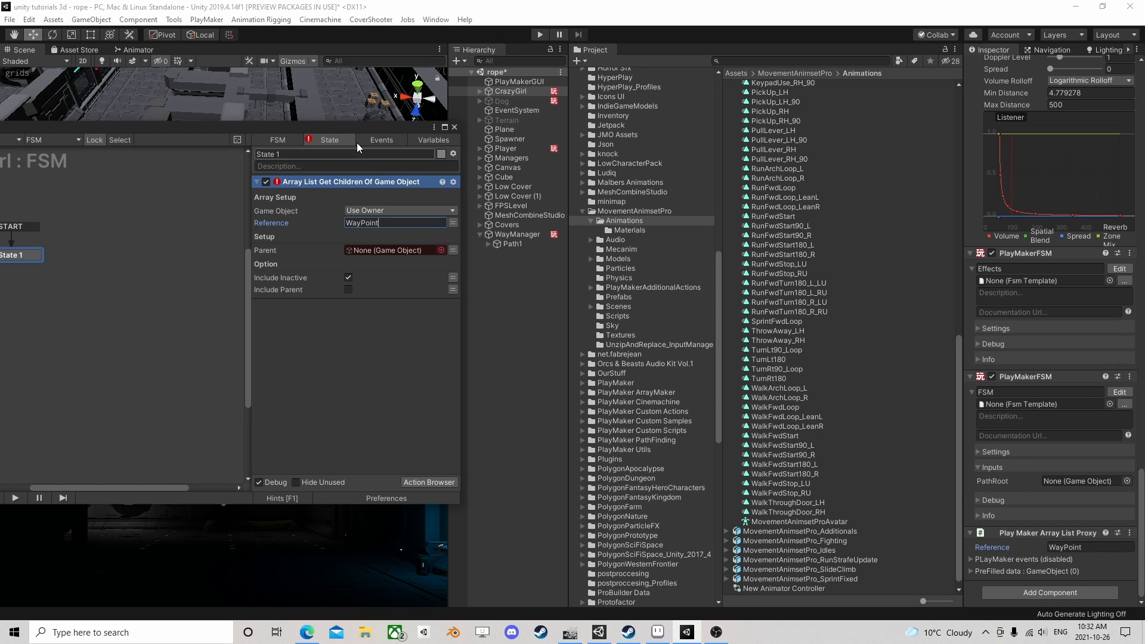
drag(356, 129, 662, 123)
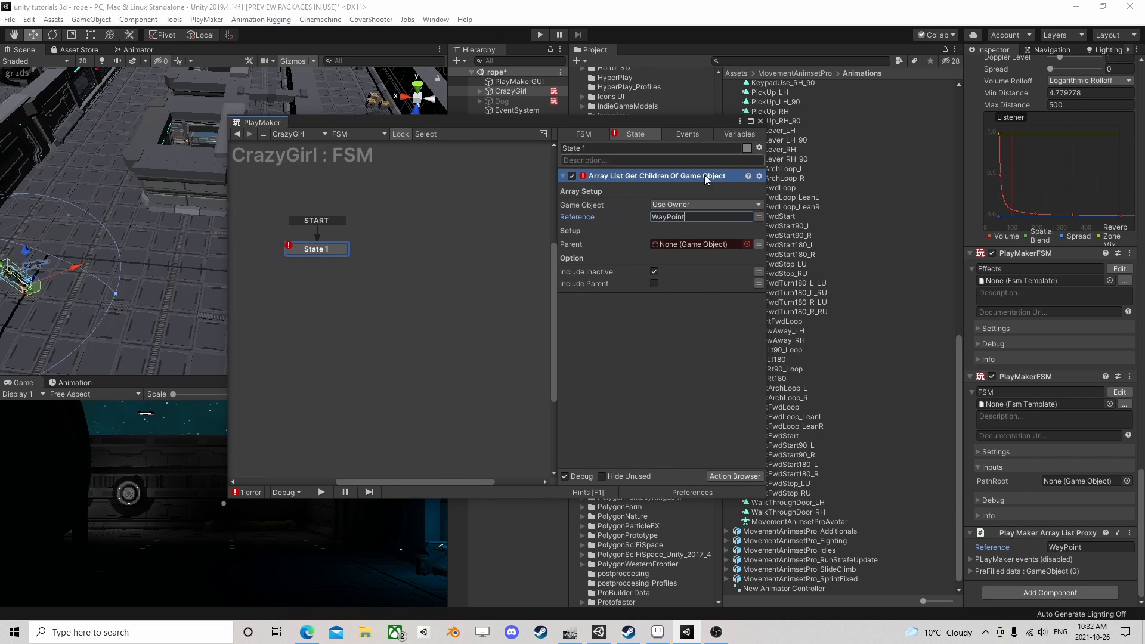
click(758, 244)
click(713, 243)
click(699, 268)
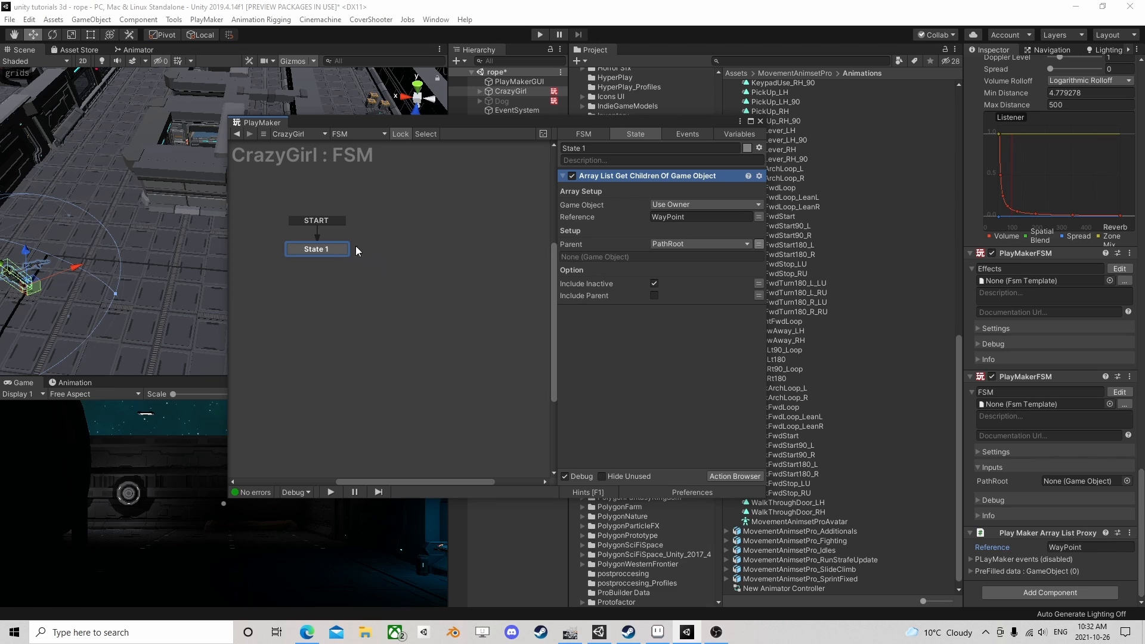
Link a FINISHED transition from State 1 to a new State 2 and give State 2 the Array List Get Next action
ctrl+click(319, 249)
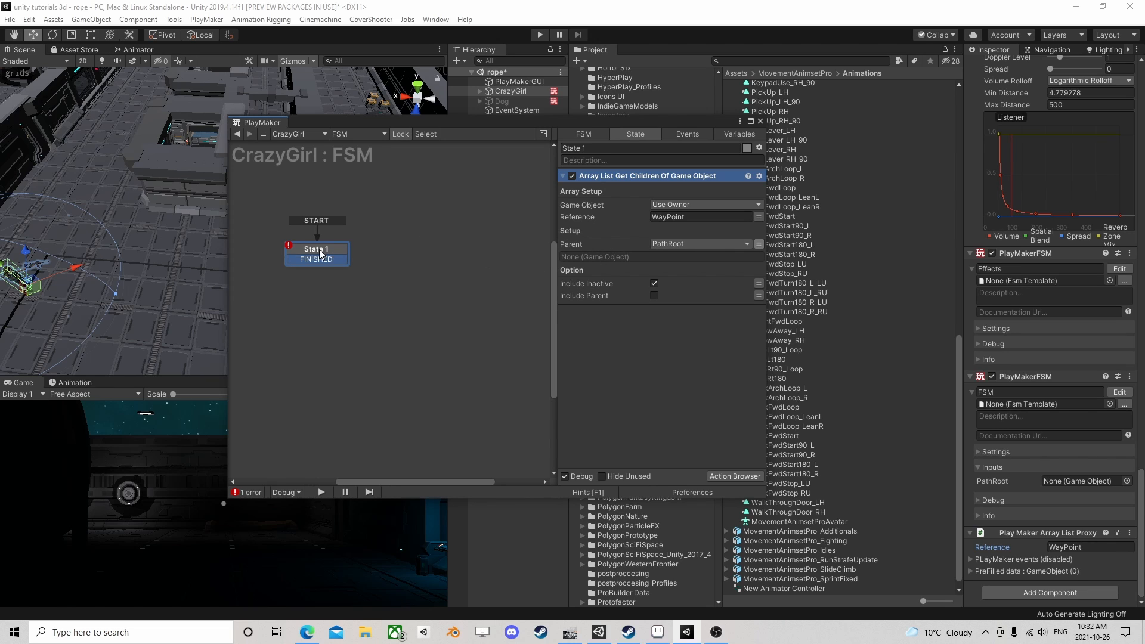
drag(345, 260, 312, 297)
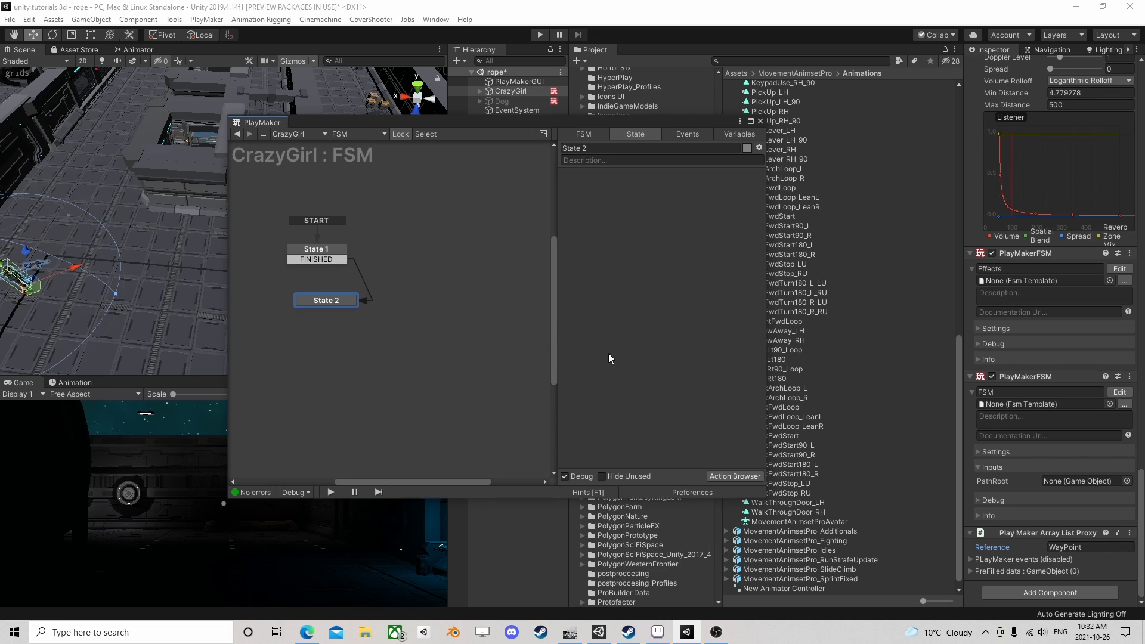
click(729, 475)
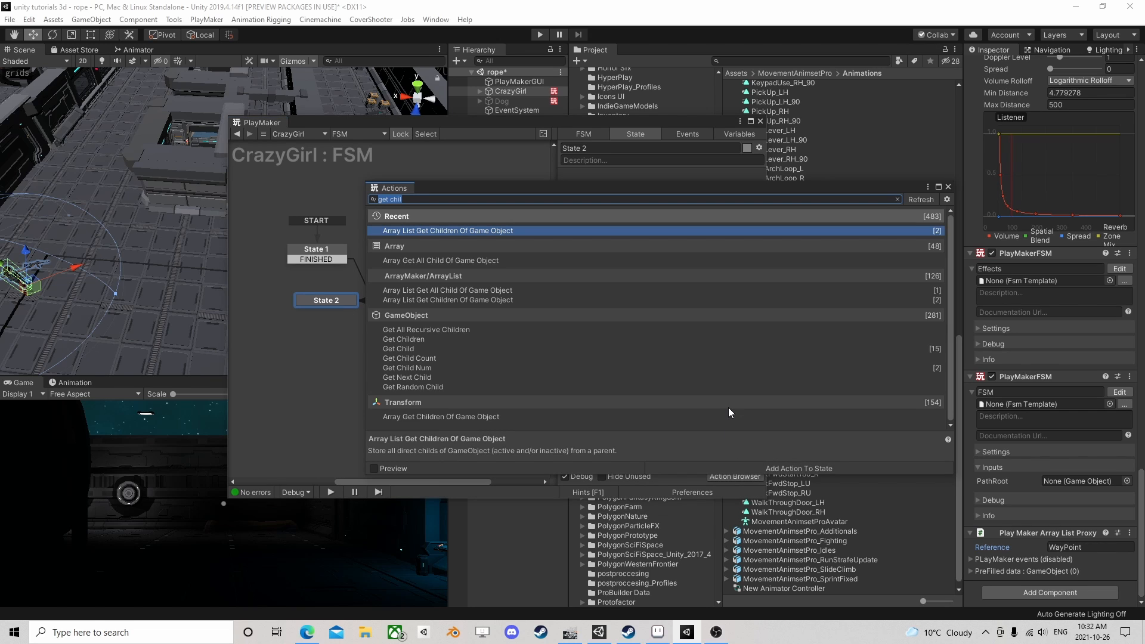
text(array list)
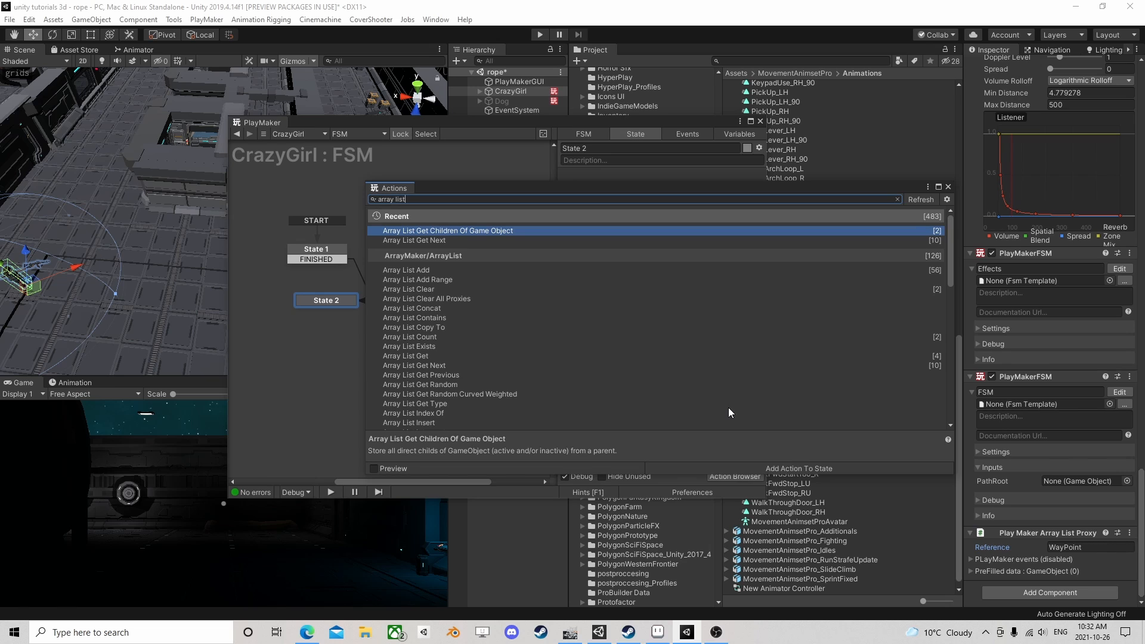
text( get ne)
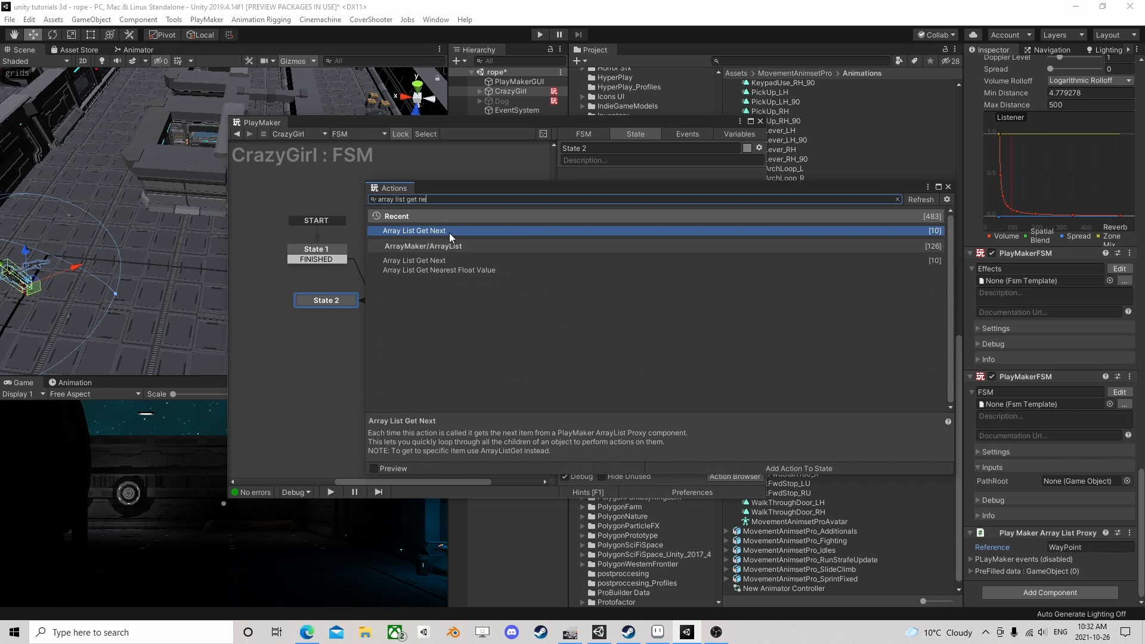
key(Return)
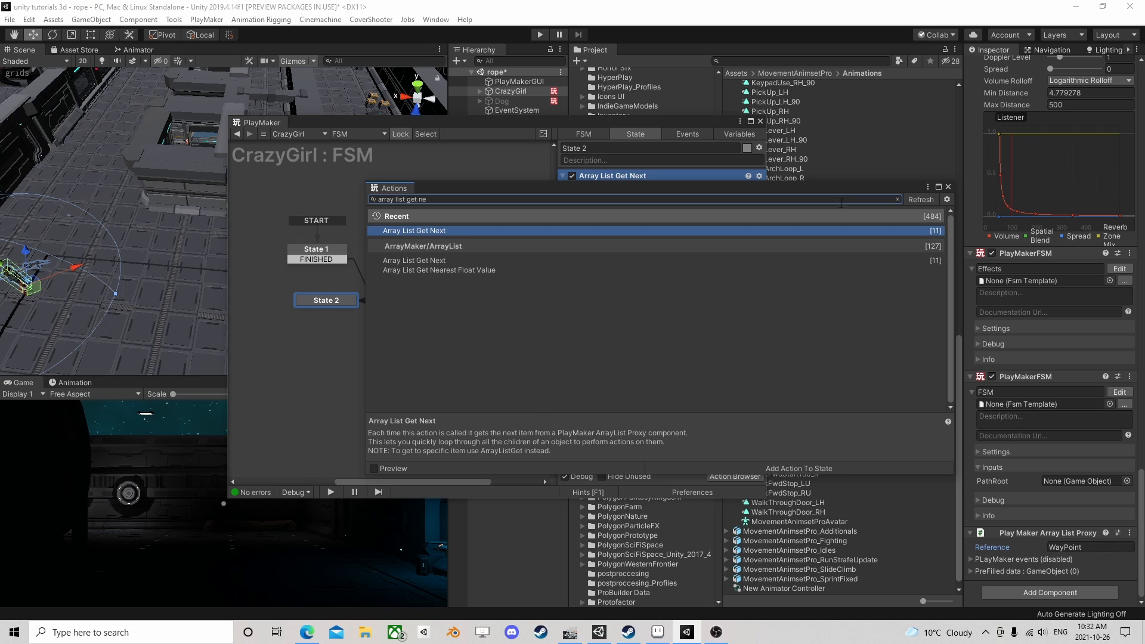
click(948, 187)
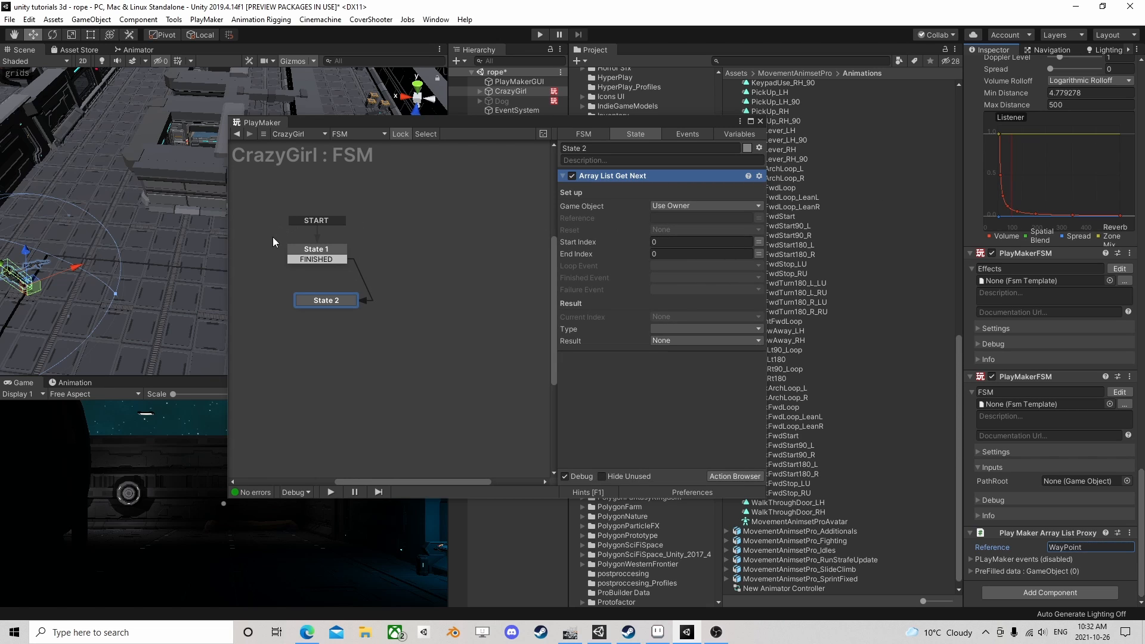
Set the Reference of State 2's Array List Get Next action to WayPoint
click(1107, 548)
key(ctrl+c)
click(693, 218)
key(ctrl+v)
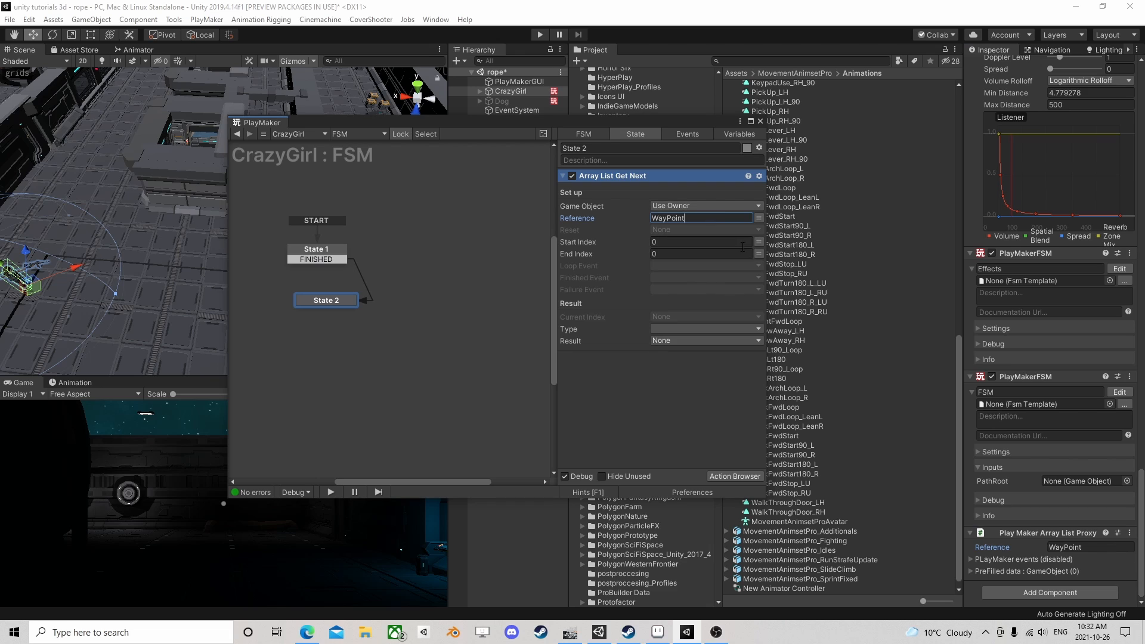
Assign loop as the Loop Event and done as the Finished Event, adding both as transitions on State 2
click(676, 267)
click(697, 357)
key(Escape)
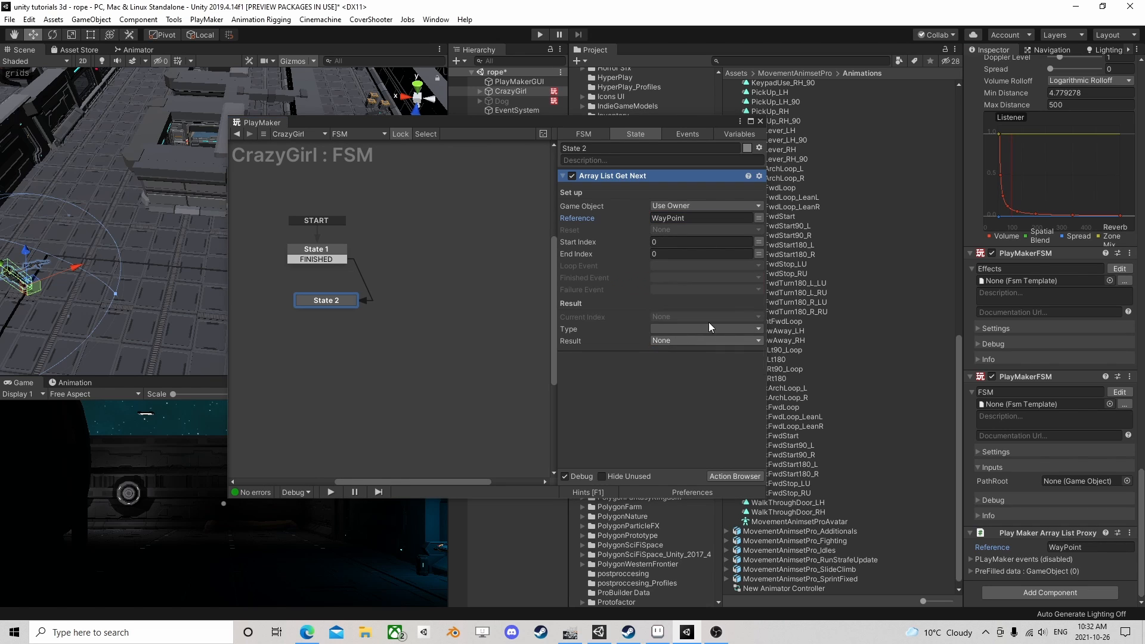
click(675, 279)
click(688, 280)
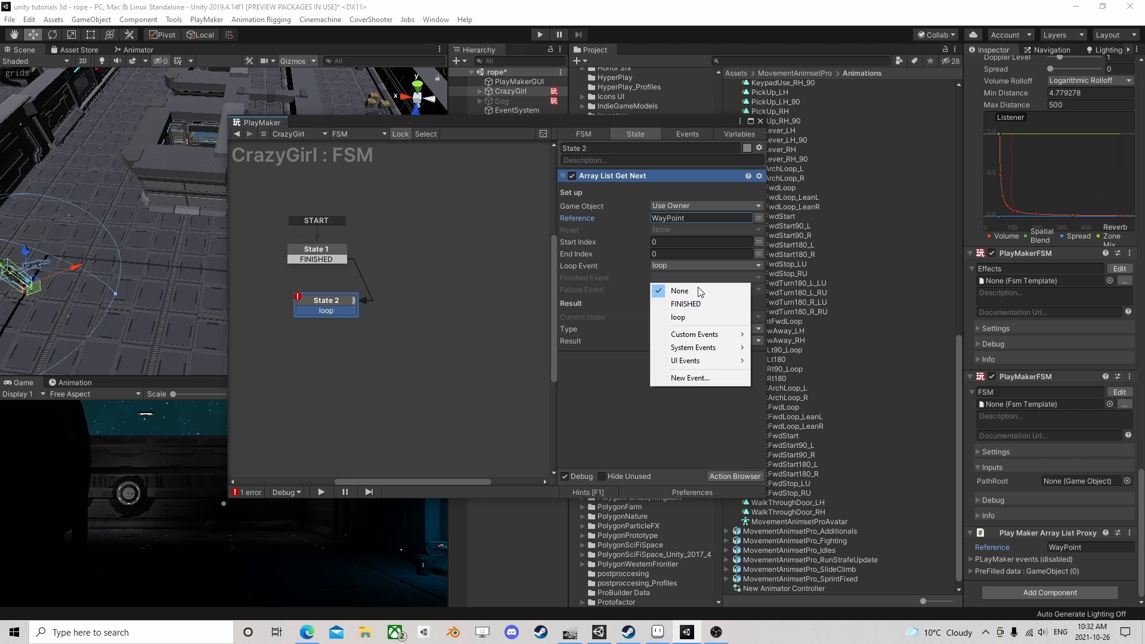
click(688, 379)
text(done)
key(Return)
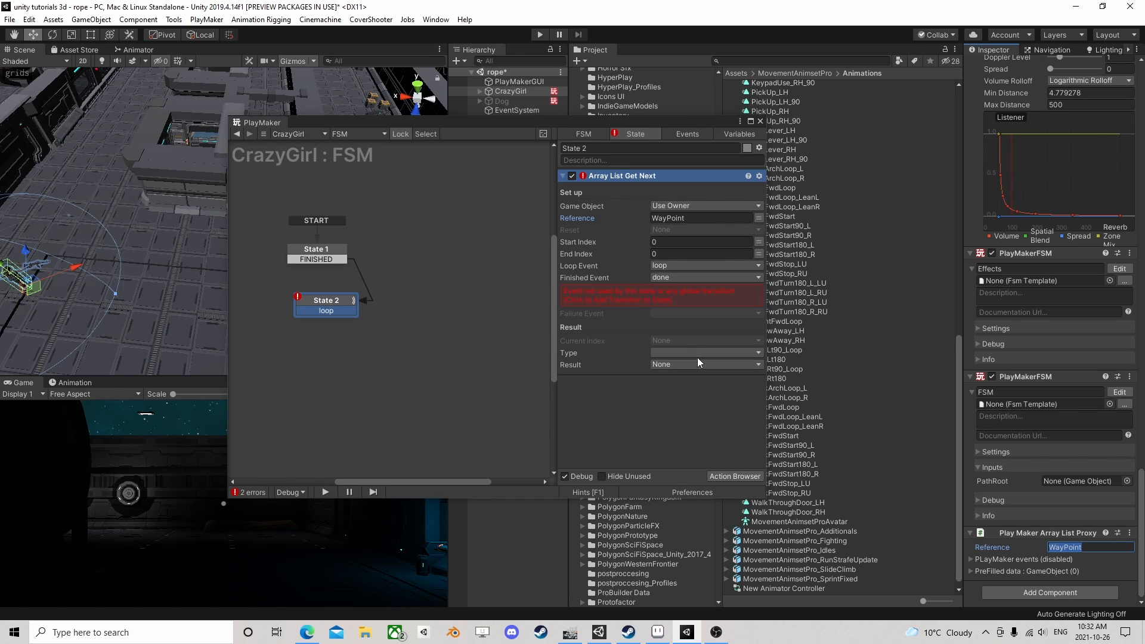
click(664, 293)
Set the Array List Get Next result type to Game Object and store the result in a new variable named Waypoint
click(708, 329)
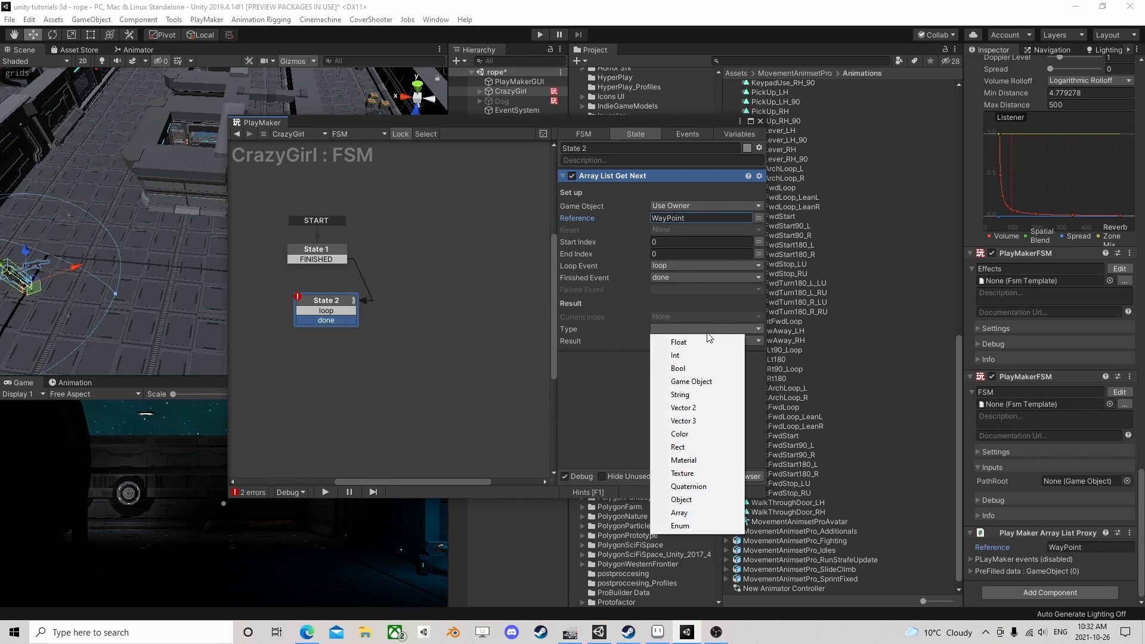
click(692, 381)
click(681, 340)
click(690, 398)
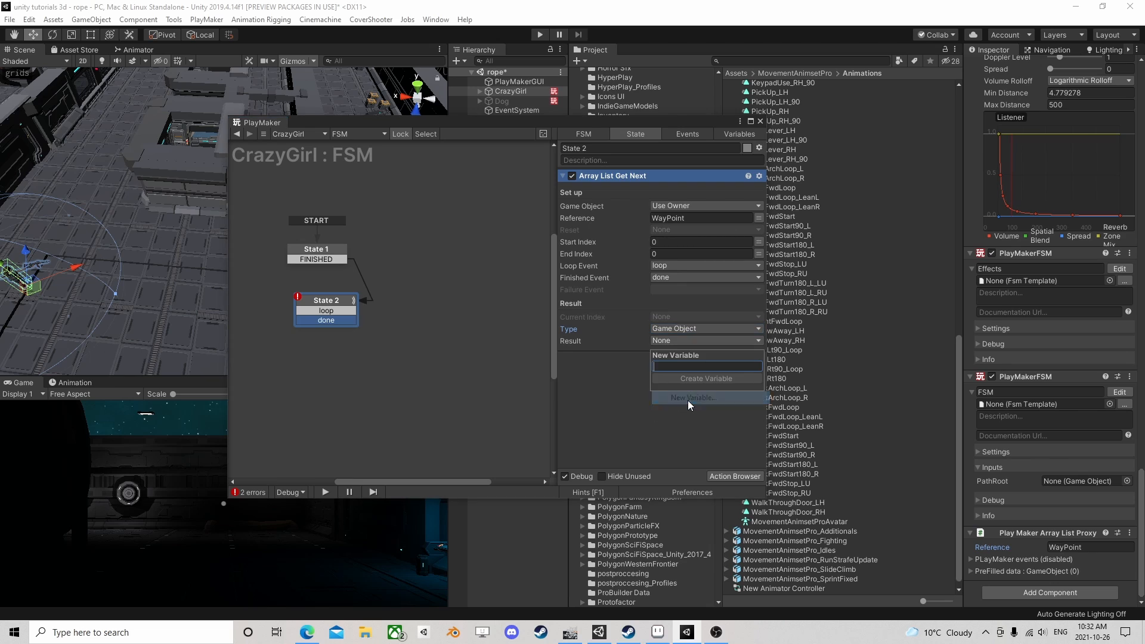
text(Way)
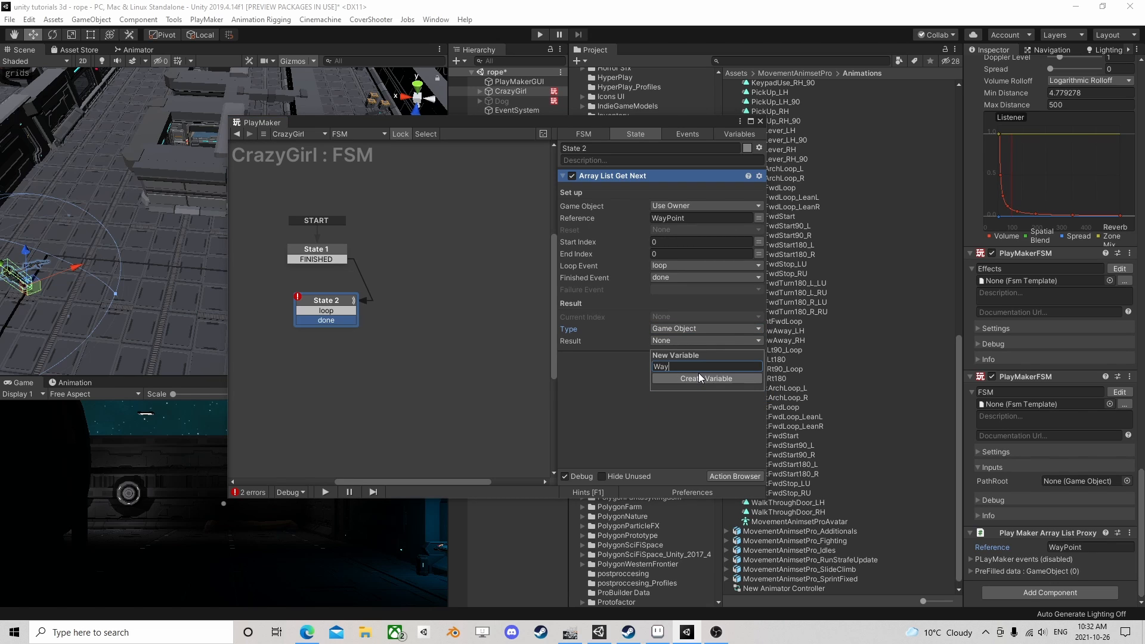
text(point)
click(699, 378)
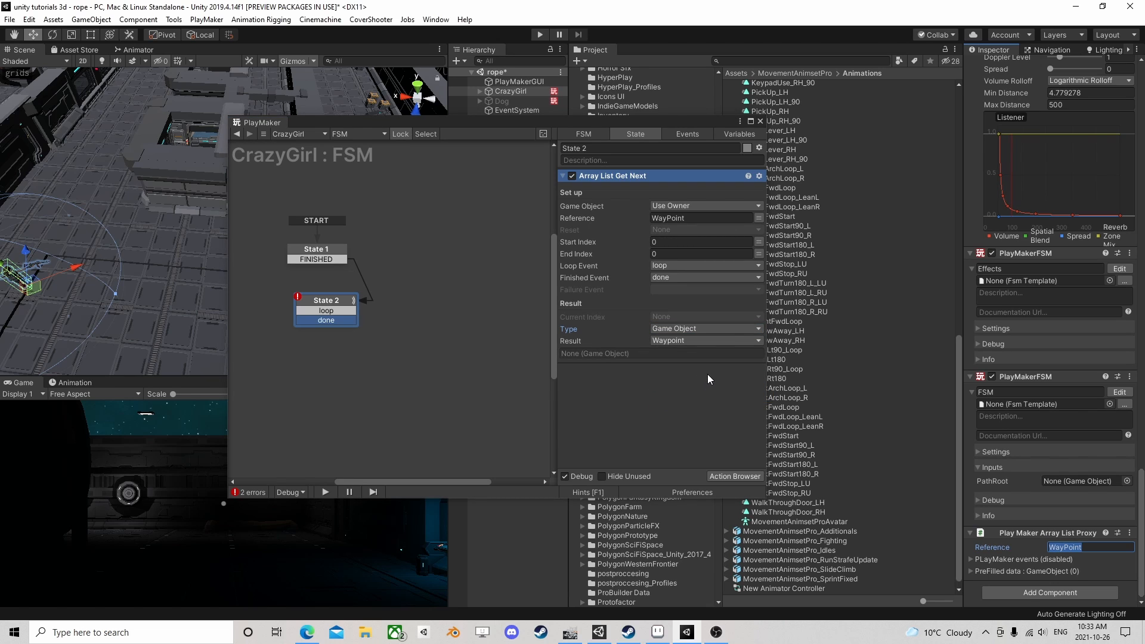
Link State 2's loop transition to a new State 3 and give State 3 the Set Agent Destination As Game Object action
drag(349, 310, 410, 306)
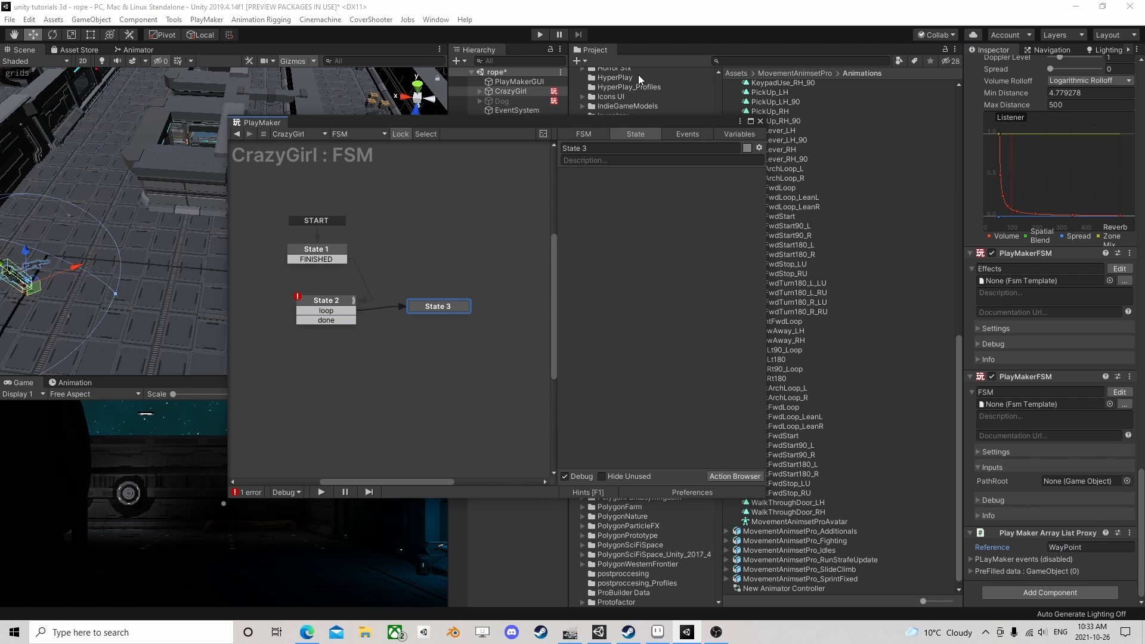
drag(636, 125, 665, 125)
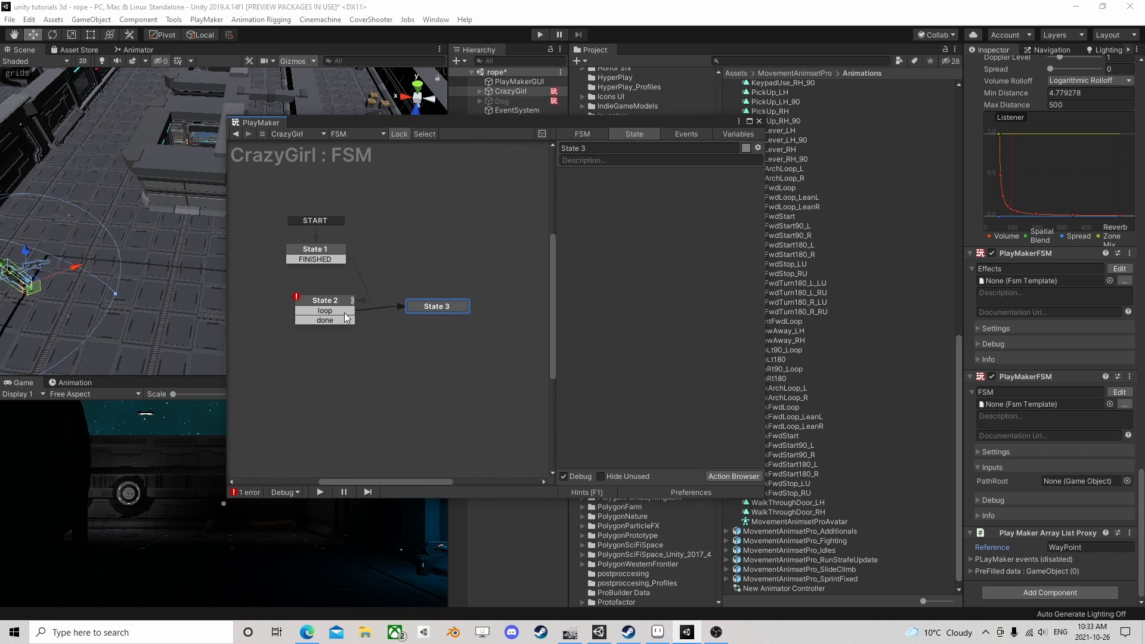
click(745, 476)
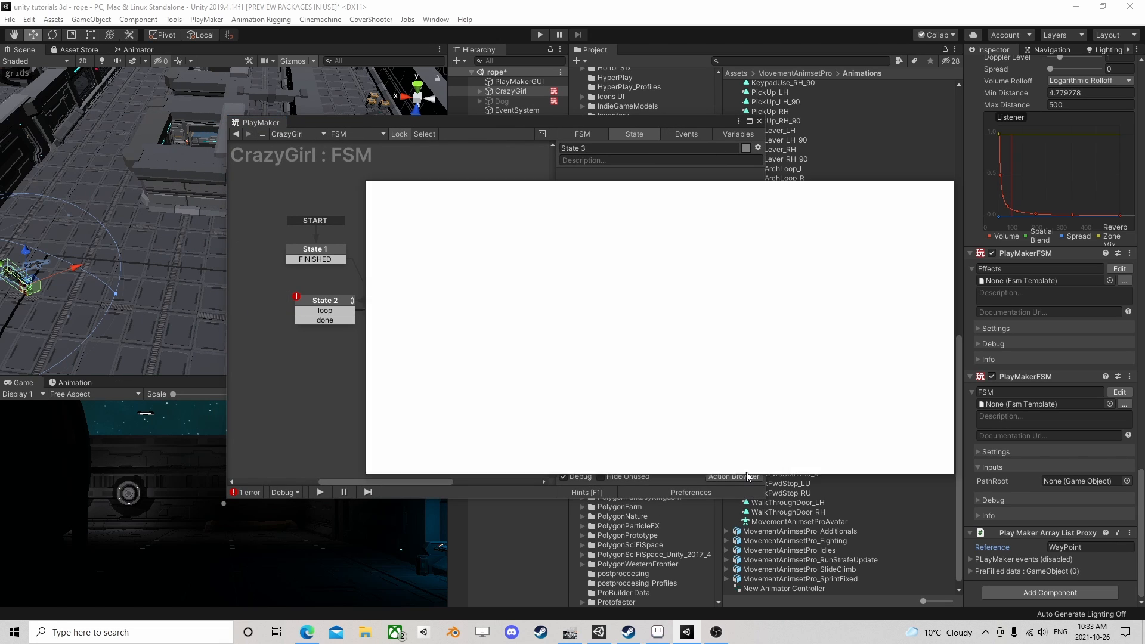
text(set ag)
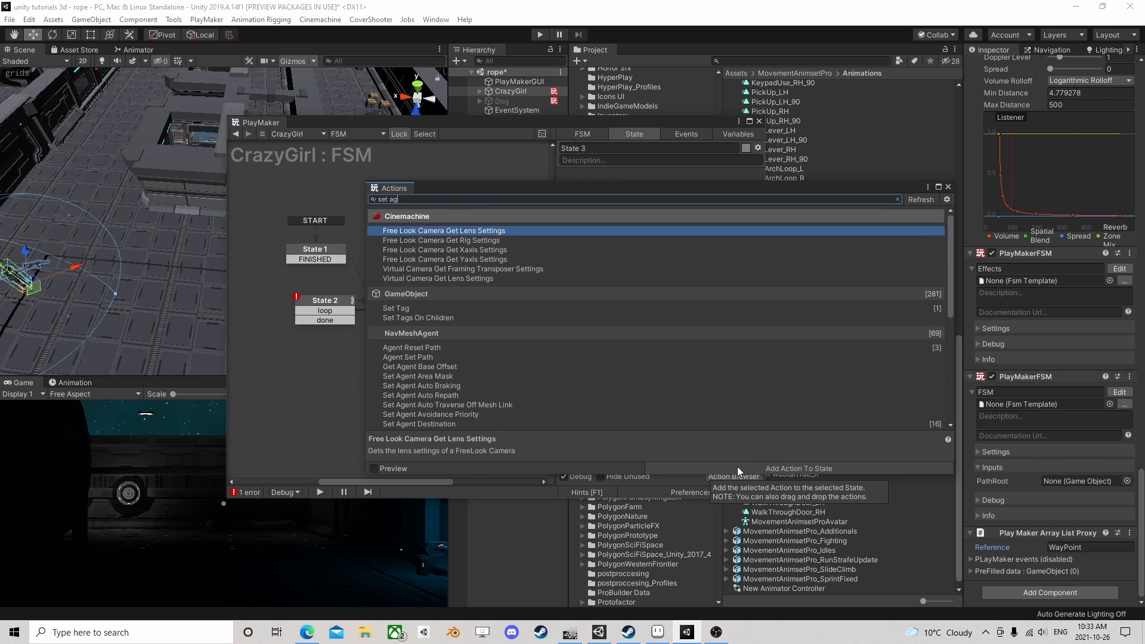
text(ent)
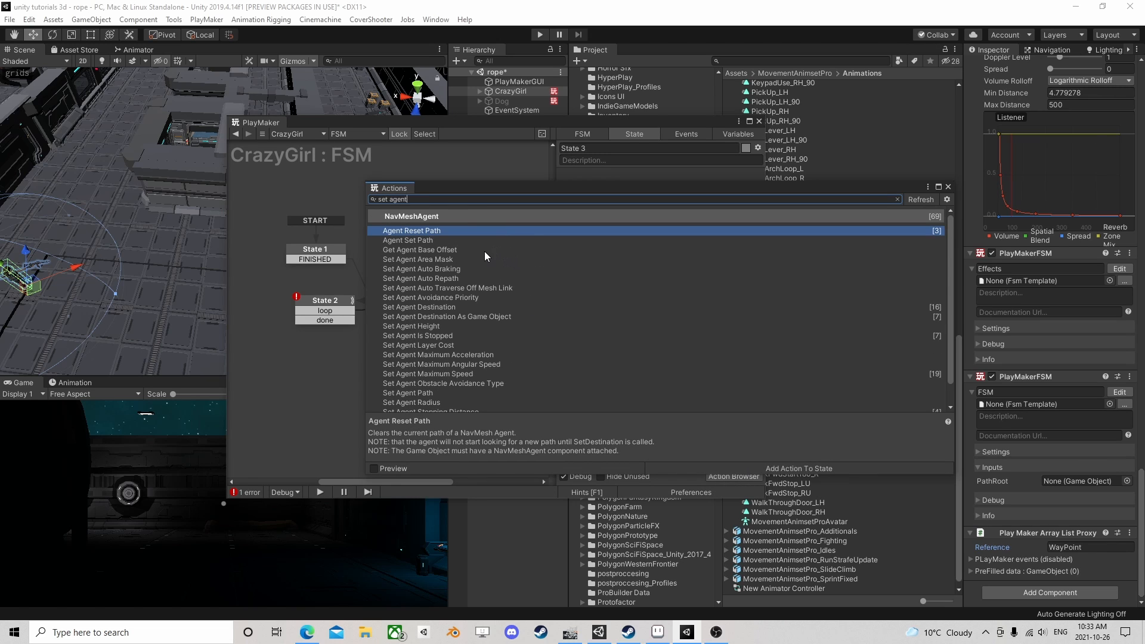
double_click(464, 316)
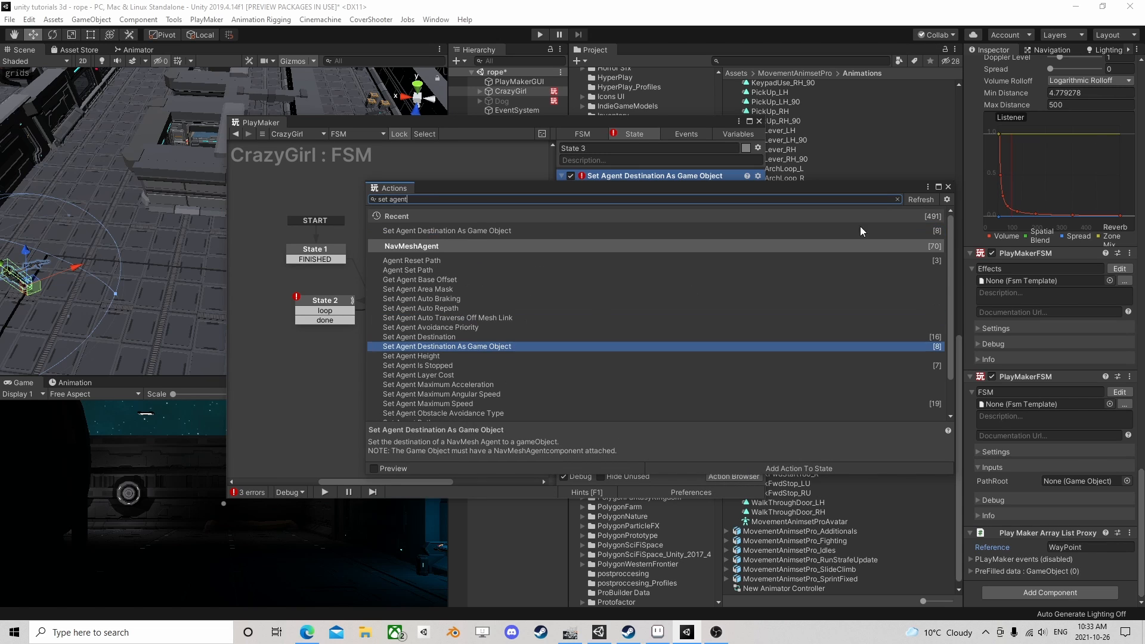
click(948, 187)
Set the Destination of State 3's Set Agent Destination As Game Object action to the Waypoint variable
click(758, 202)
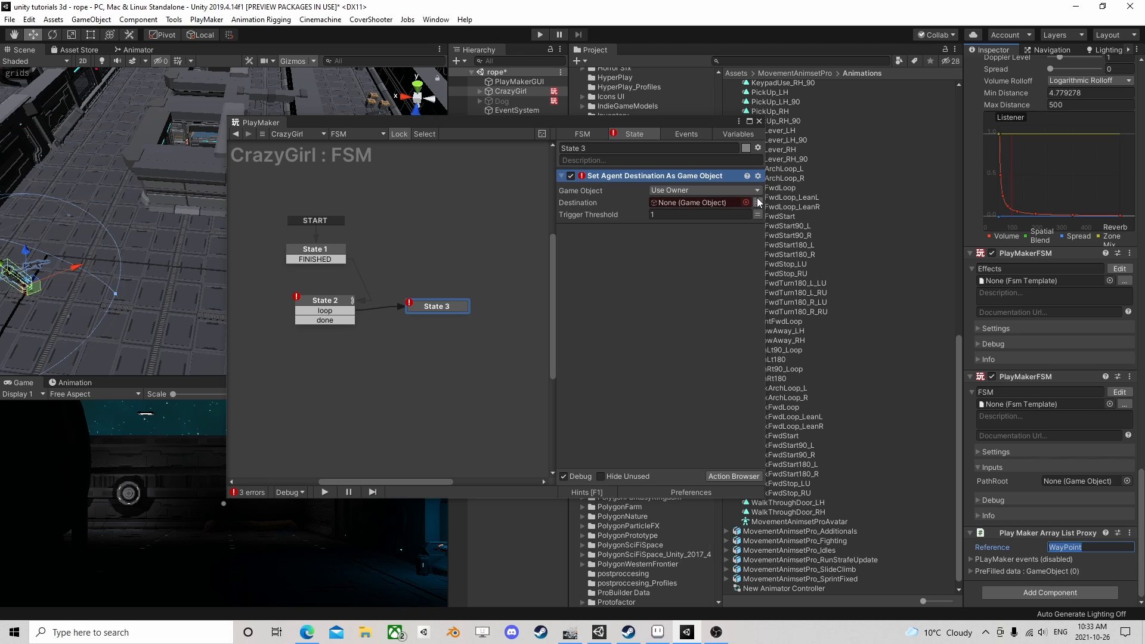
click(716, 202)
click(700, 243)
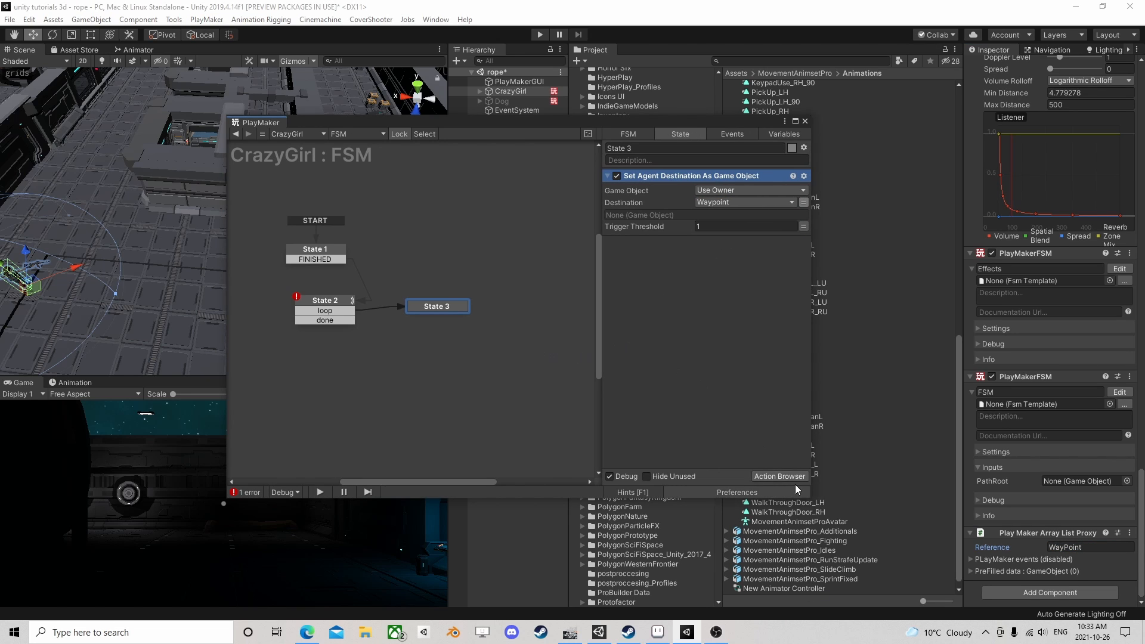
click(780, 476)
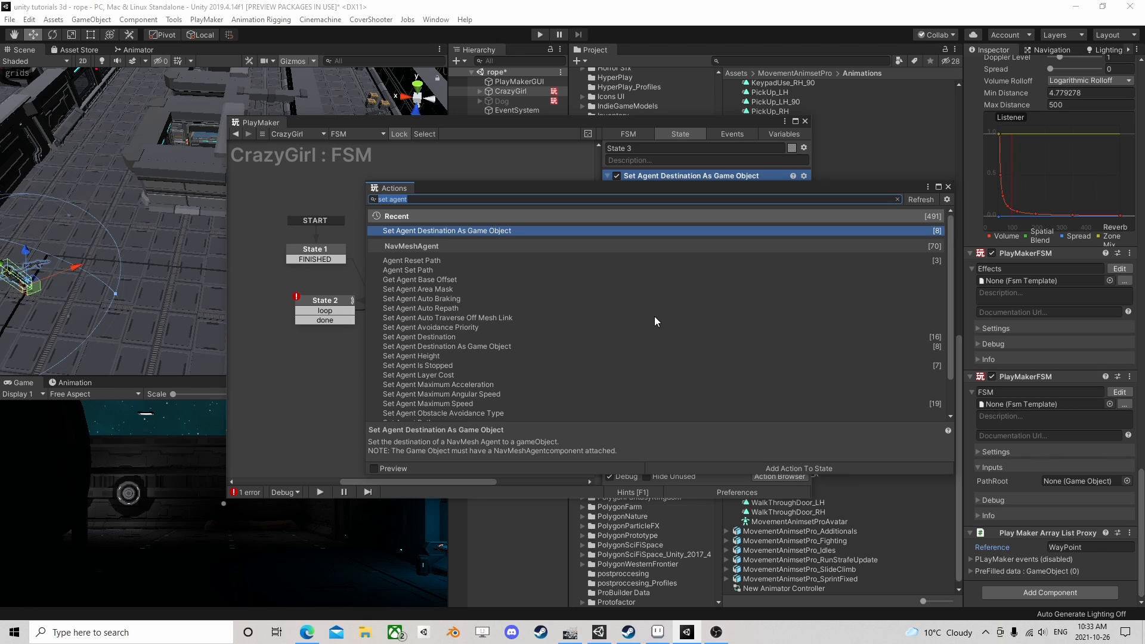
text(agen)
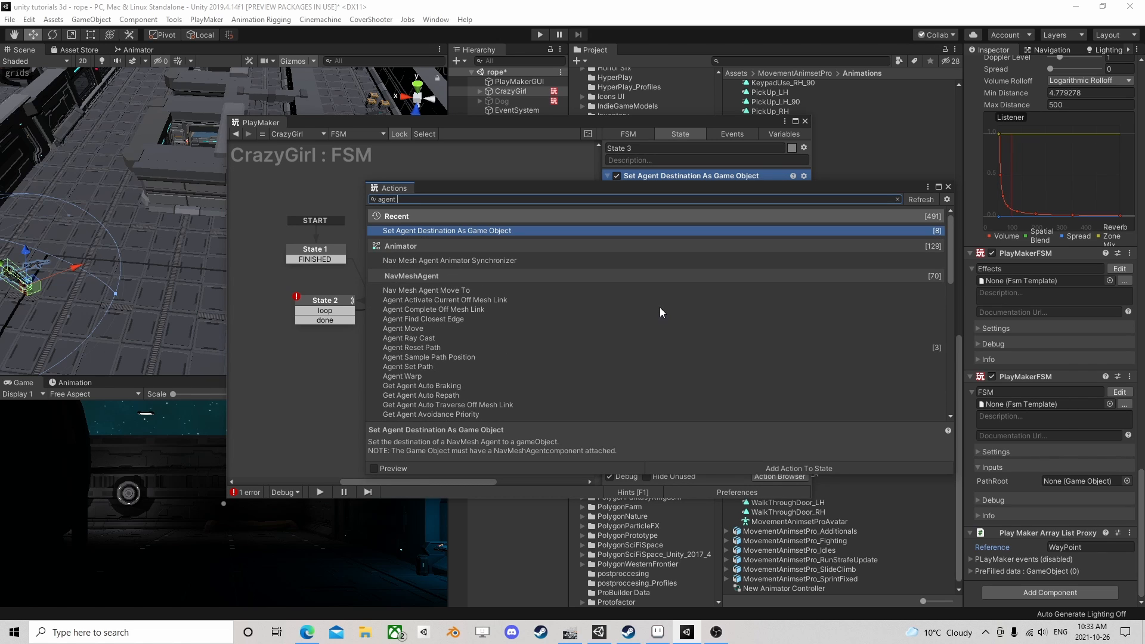
text(t pa)
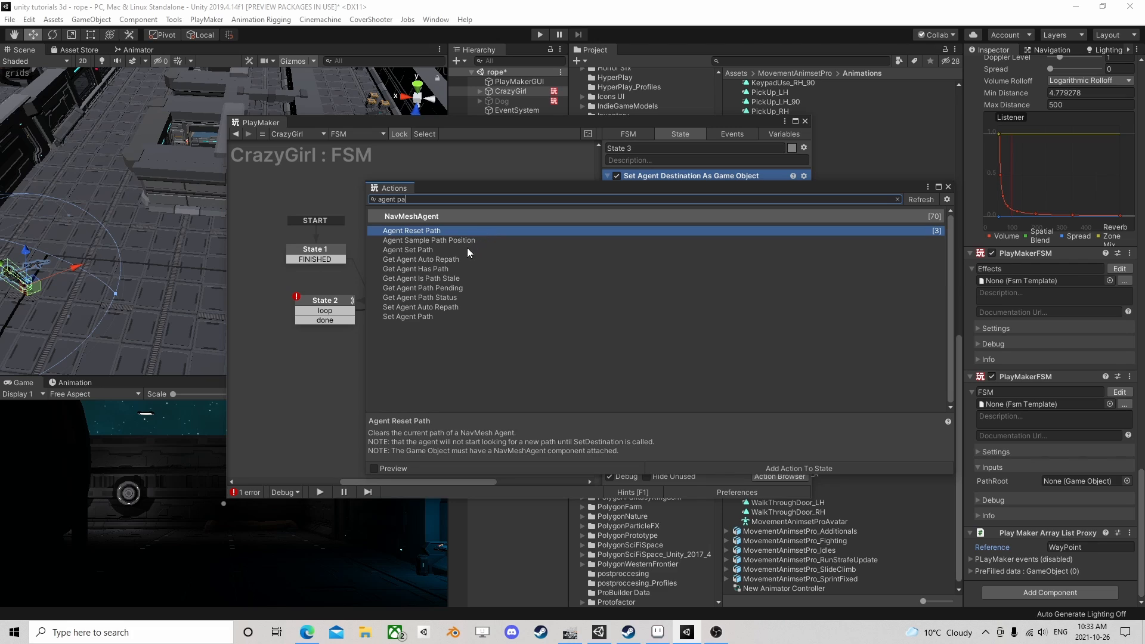
click(455, 268)
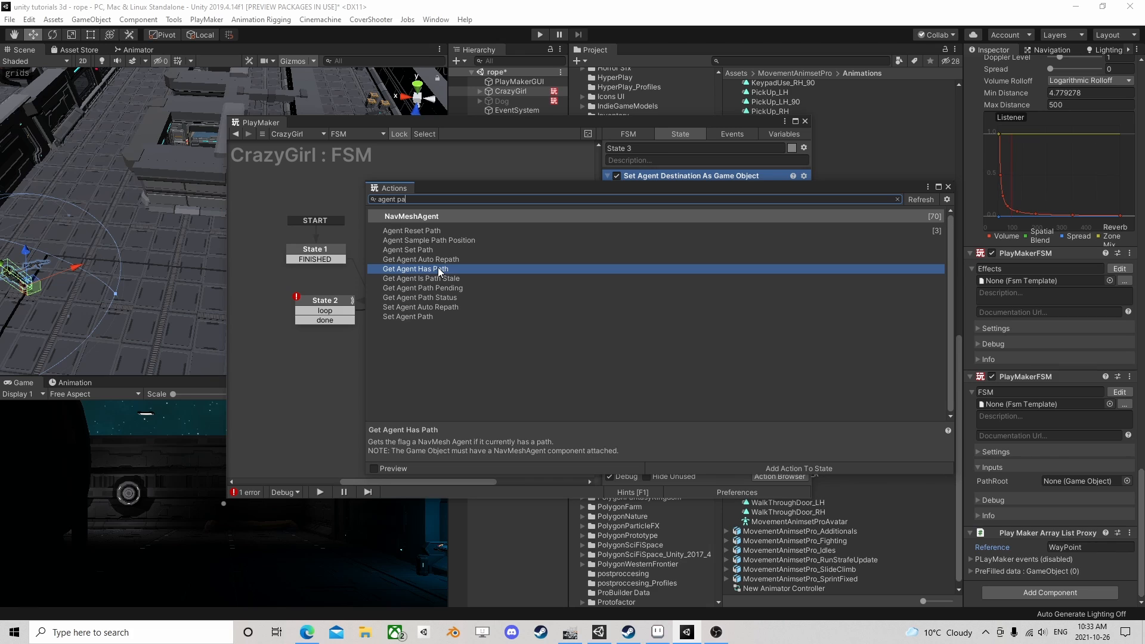
double_click(441, 269)
click(949, 187)
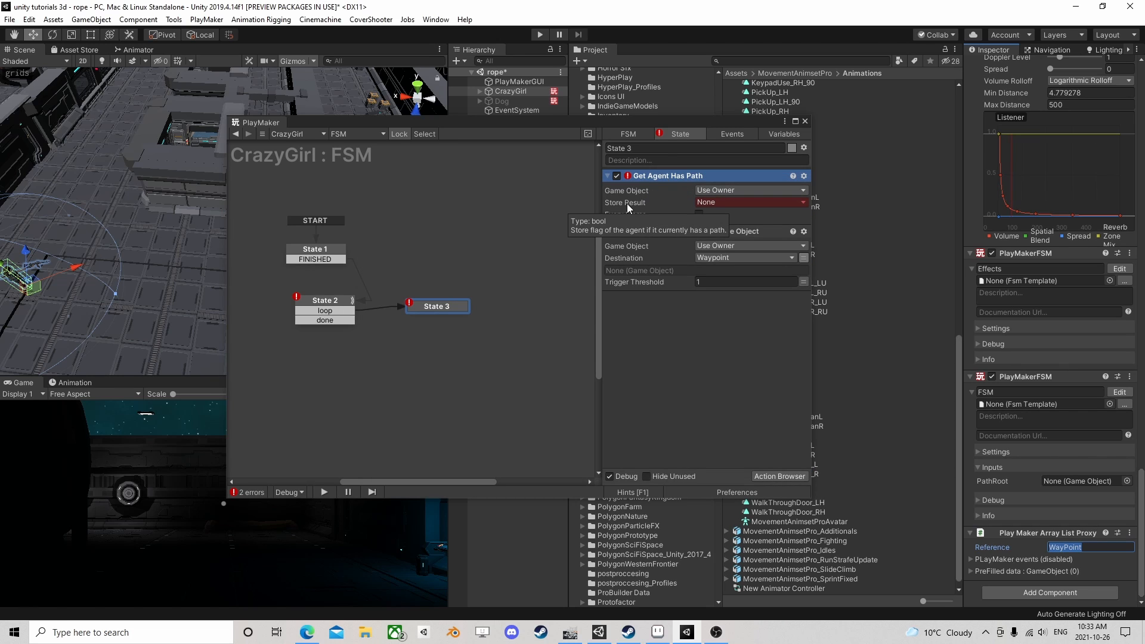
drag(643, 172, 714, 313)
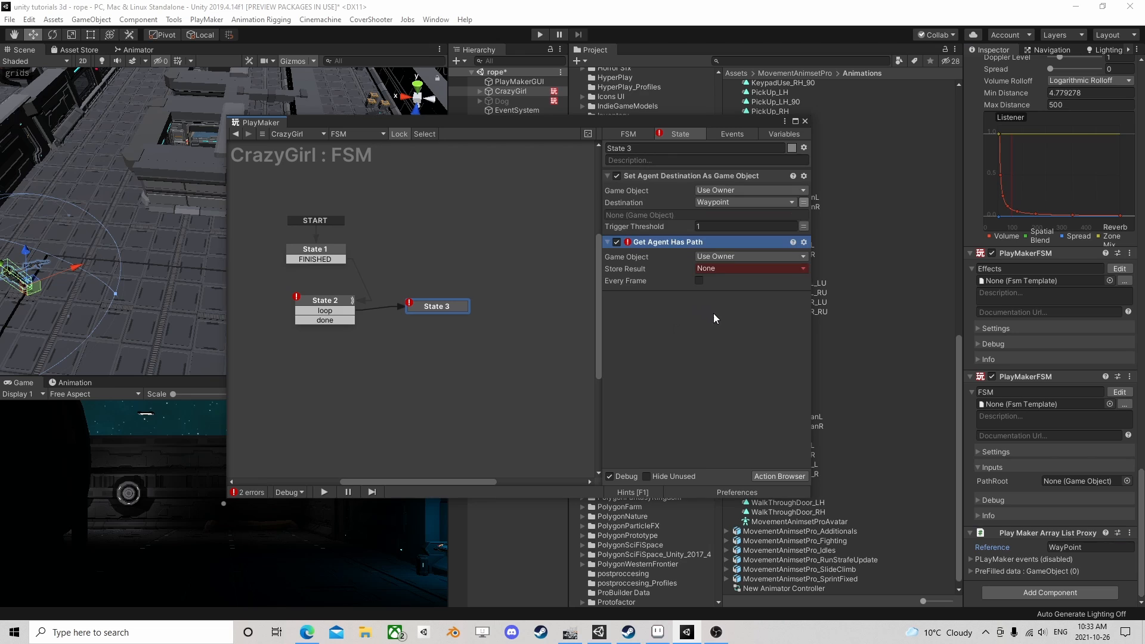
click(717, 268)
click(769, 299)
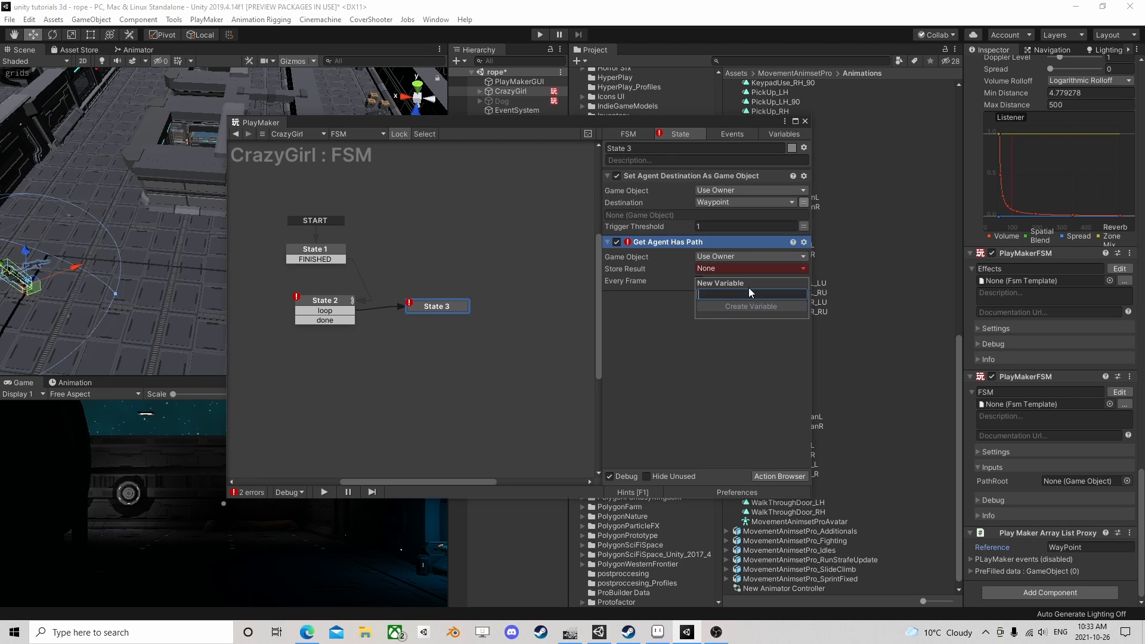
text(HasPath)
key(Return)
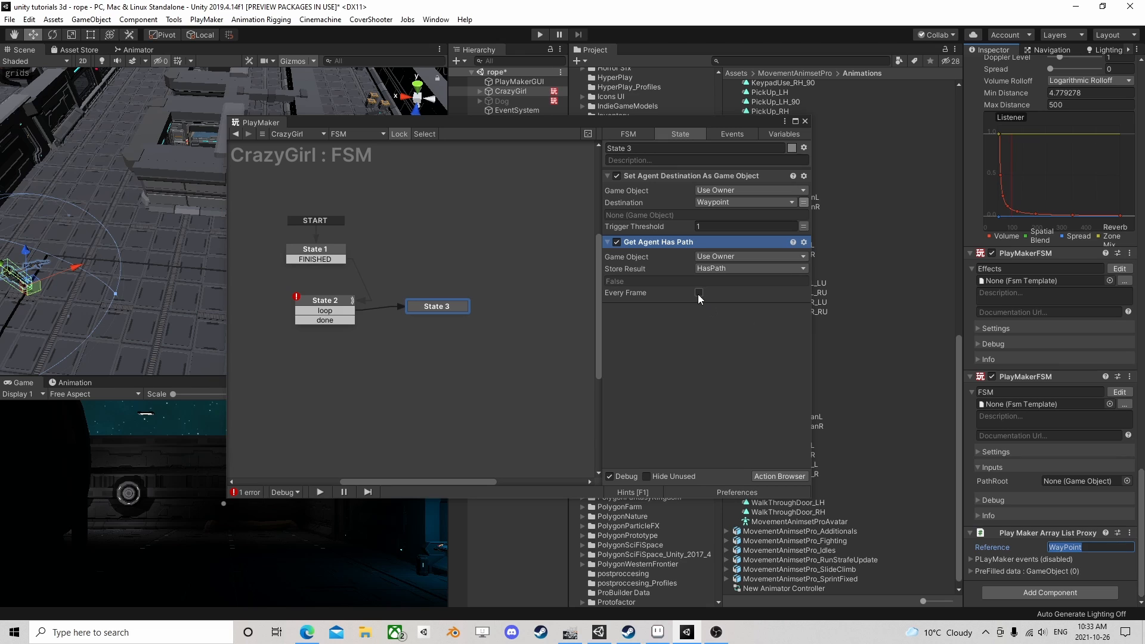
click(776, 476)
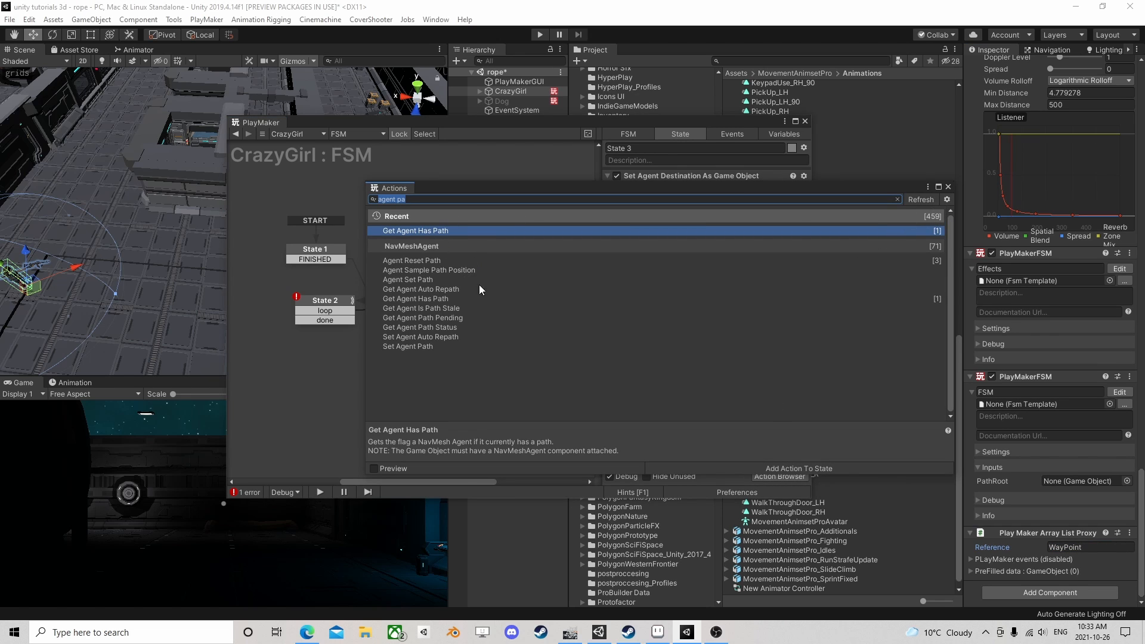
click(442, 318)
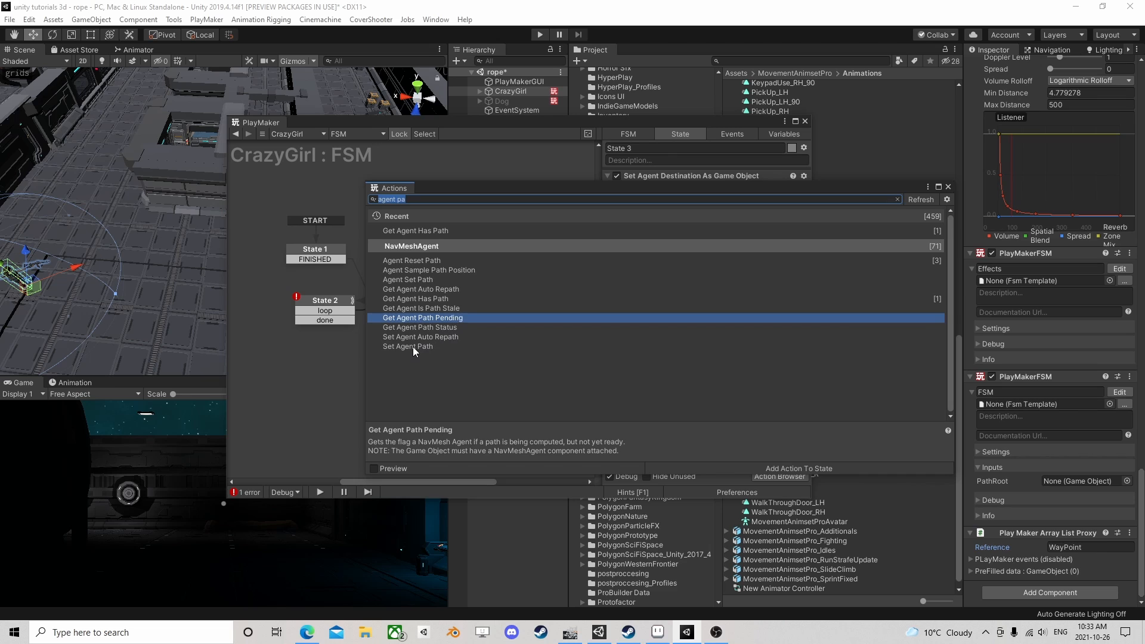
click(947, 187)
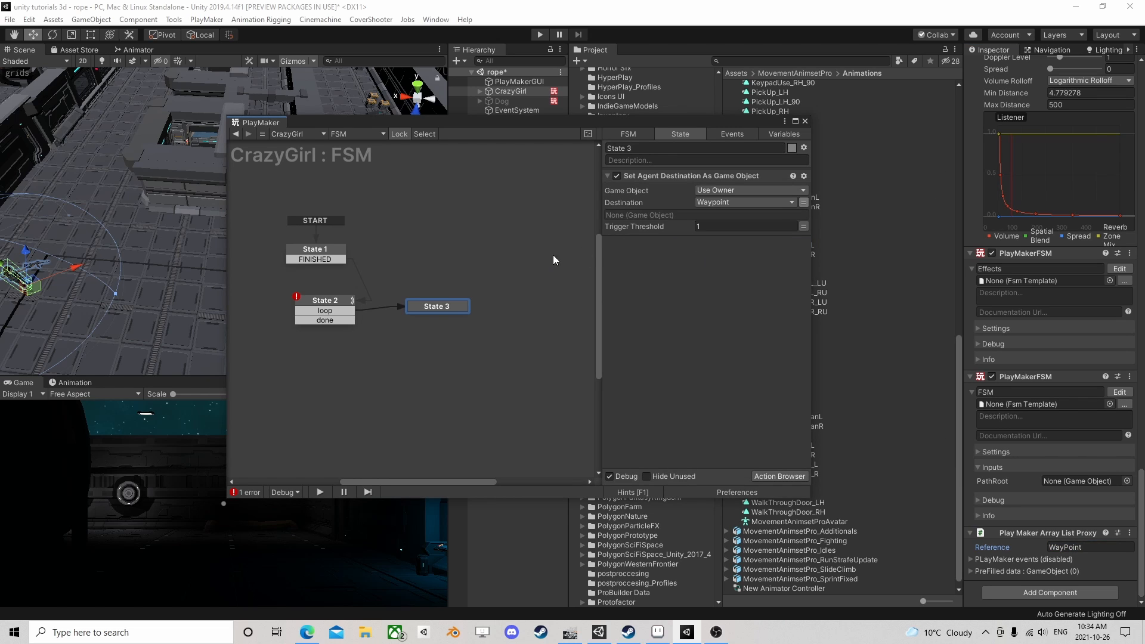
Add the Get Agent Remaining Distance action to State 3, below Set Agent Destination As Game Object
click(785, 476)
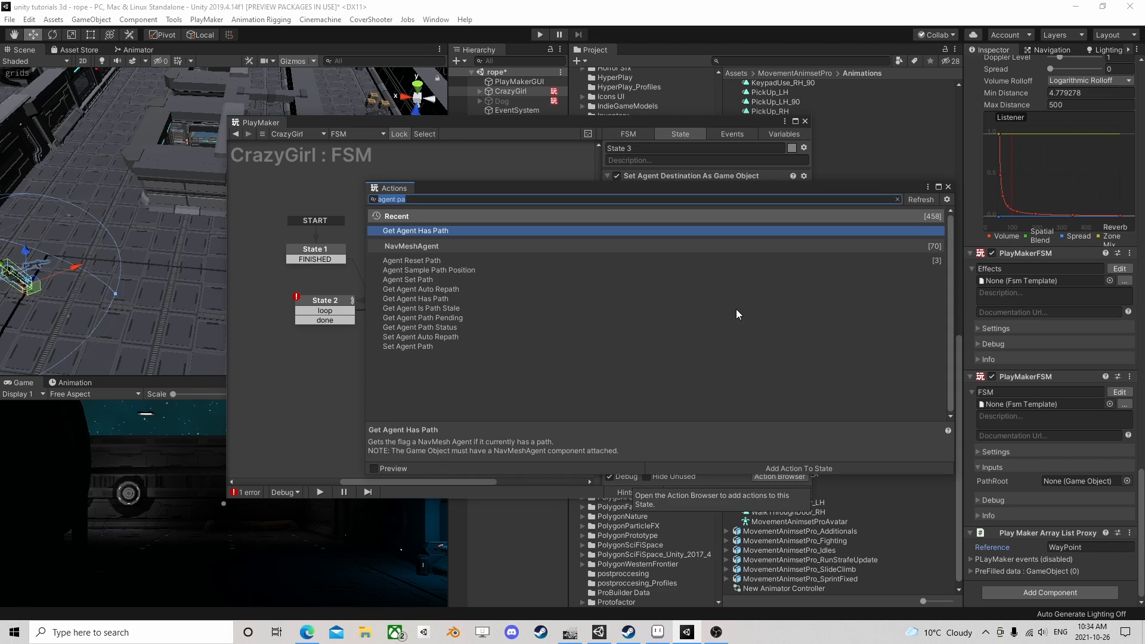
text(remain)
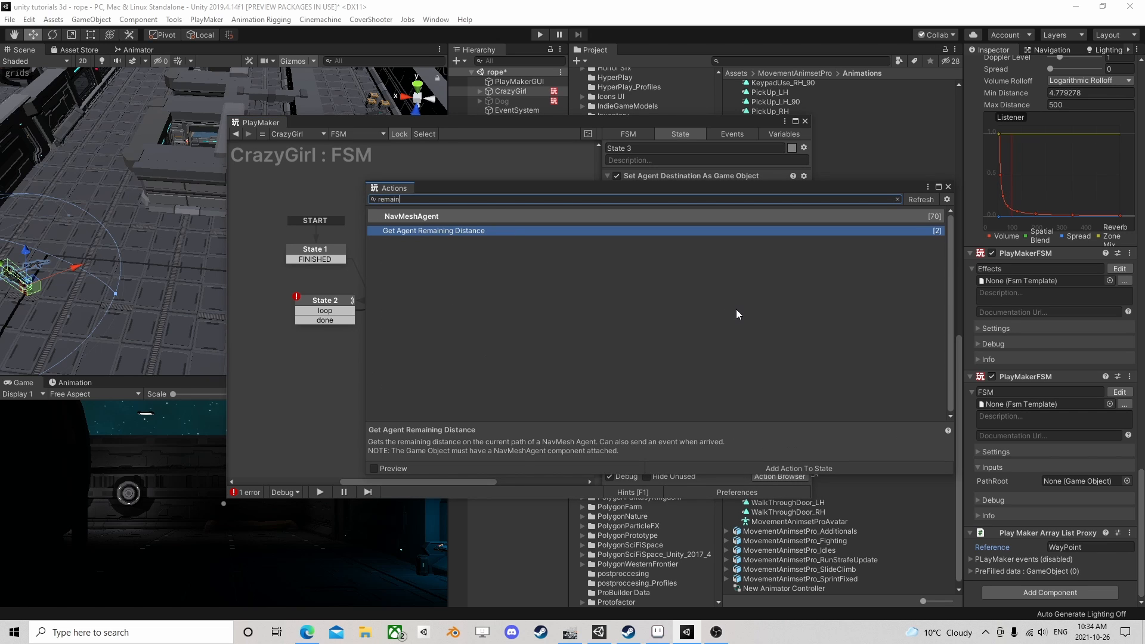
key(Return)
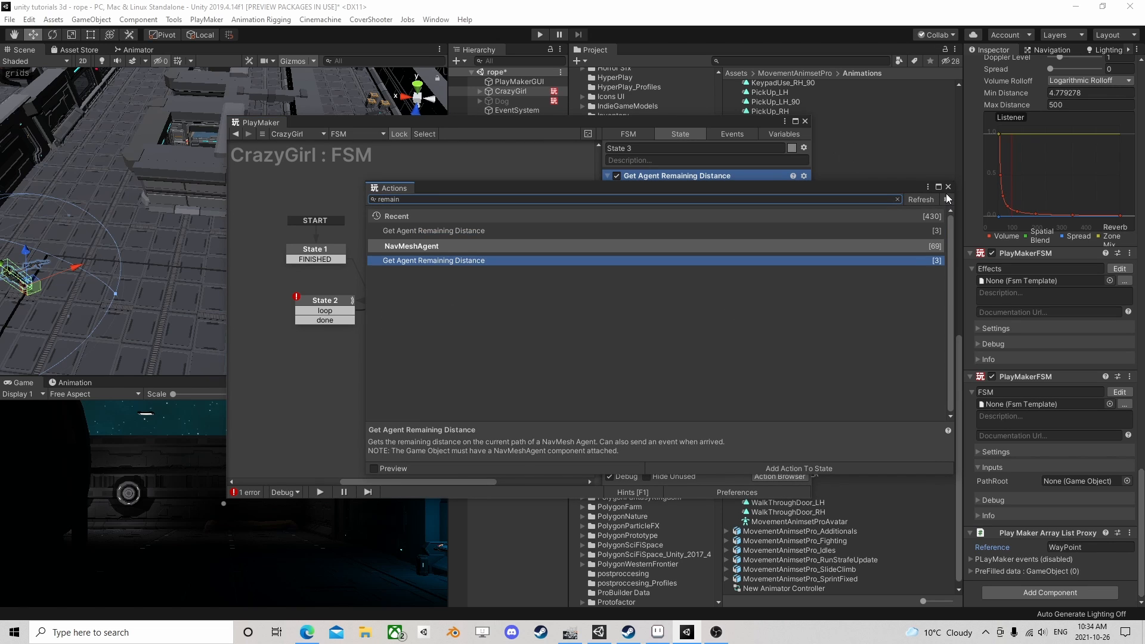
click(948, 187)
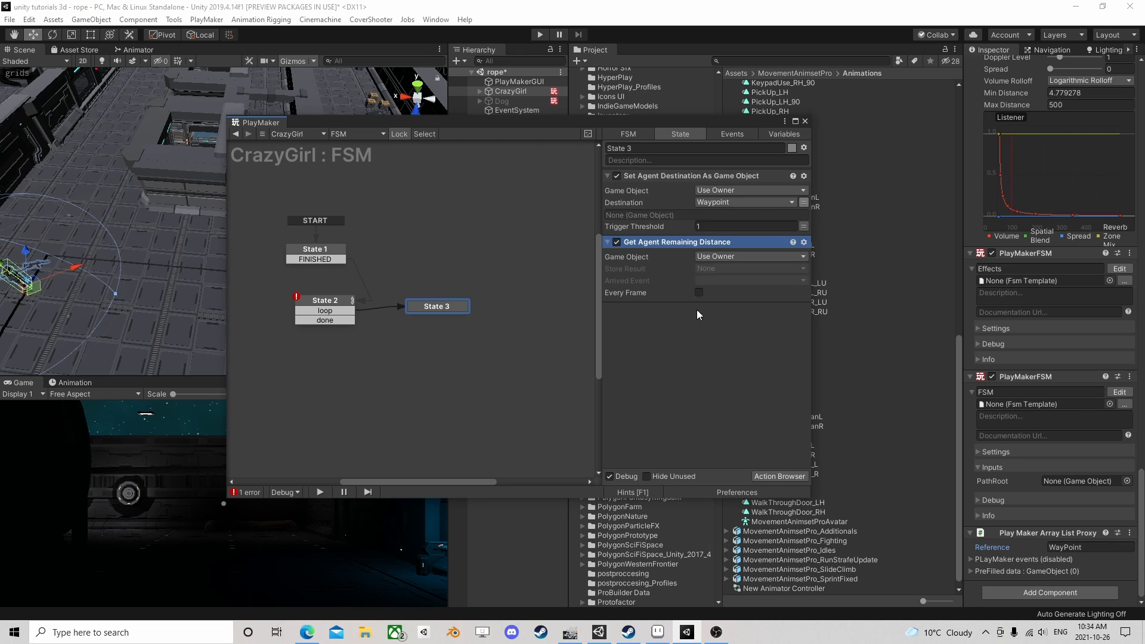
Store the remaining distance in a new RemainingDistance variable, updated every frame, with FINISHED as the Arrived Event
drag(406, 309, 423, 310)
click(716, 269)
click(738, 312)
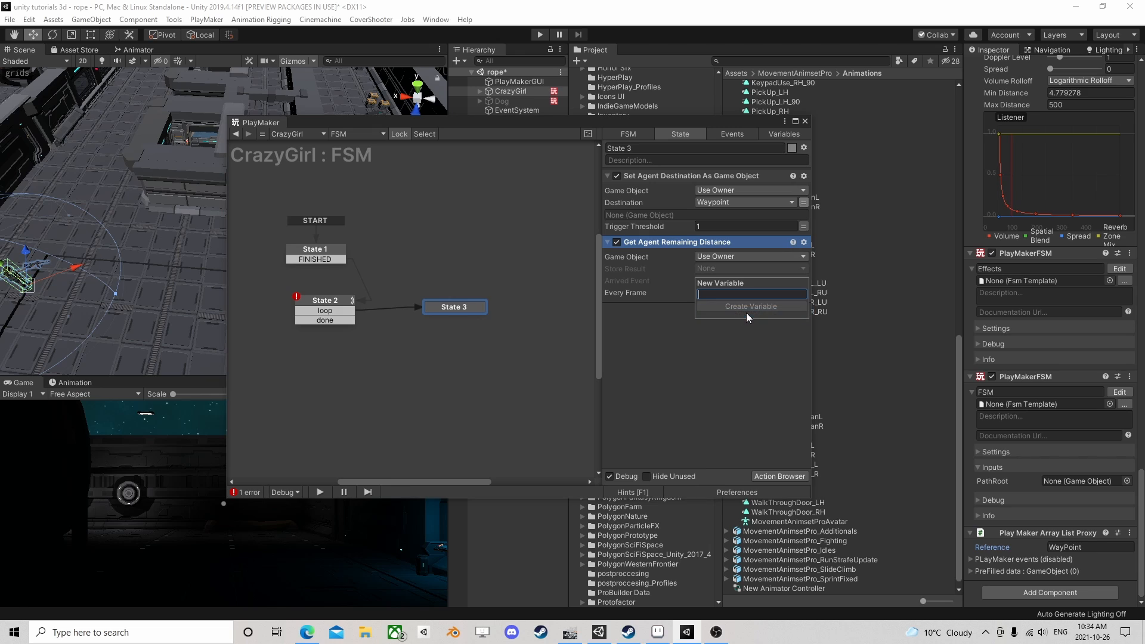
text(Remaining)
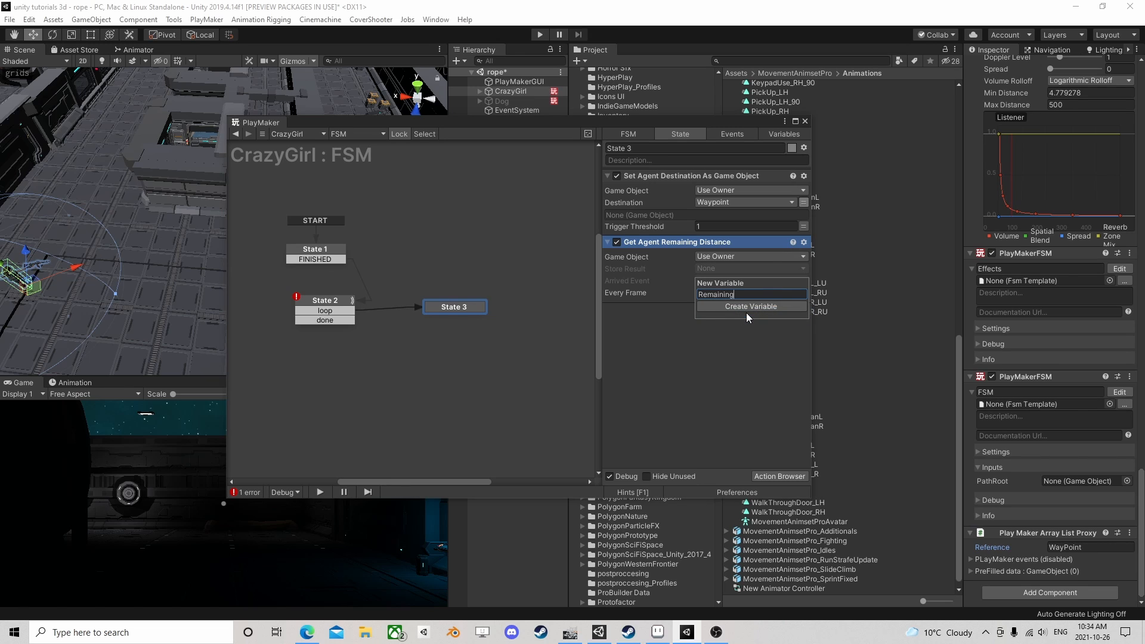
text(Distance)
key(Return)
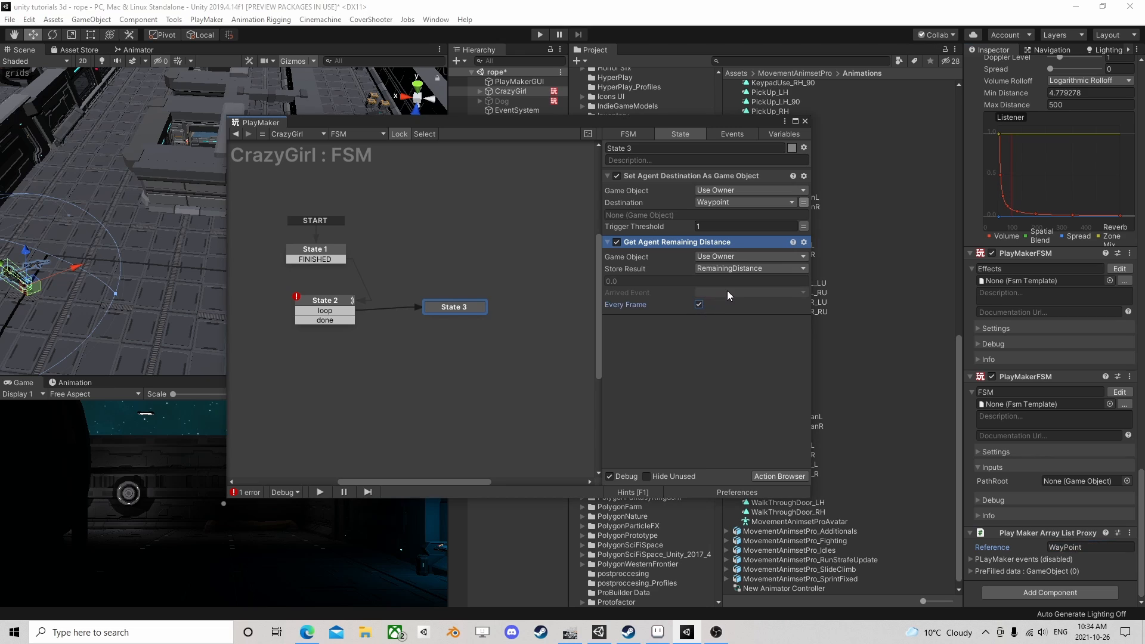
click(727, 293)
click(751, 318)
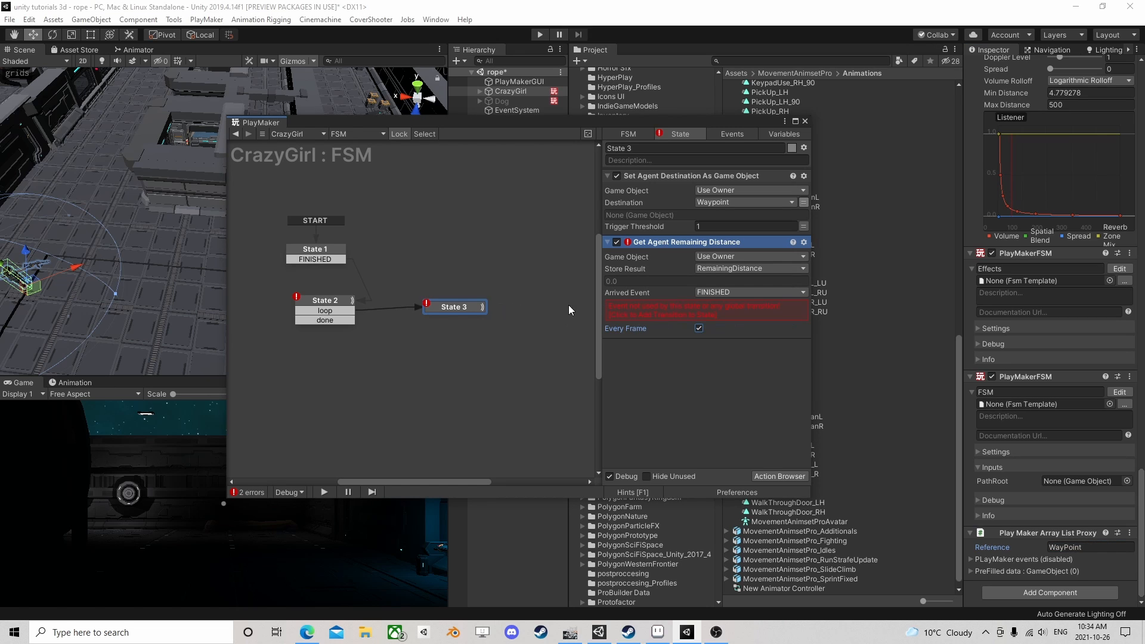
Link State 3's FINISHED transition back to State 2 and State 2's done transition to a new State 4
drag(333, 320, 331, 359)
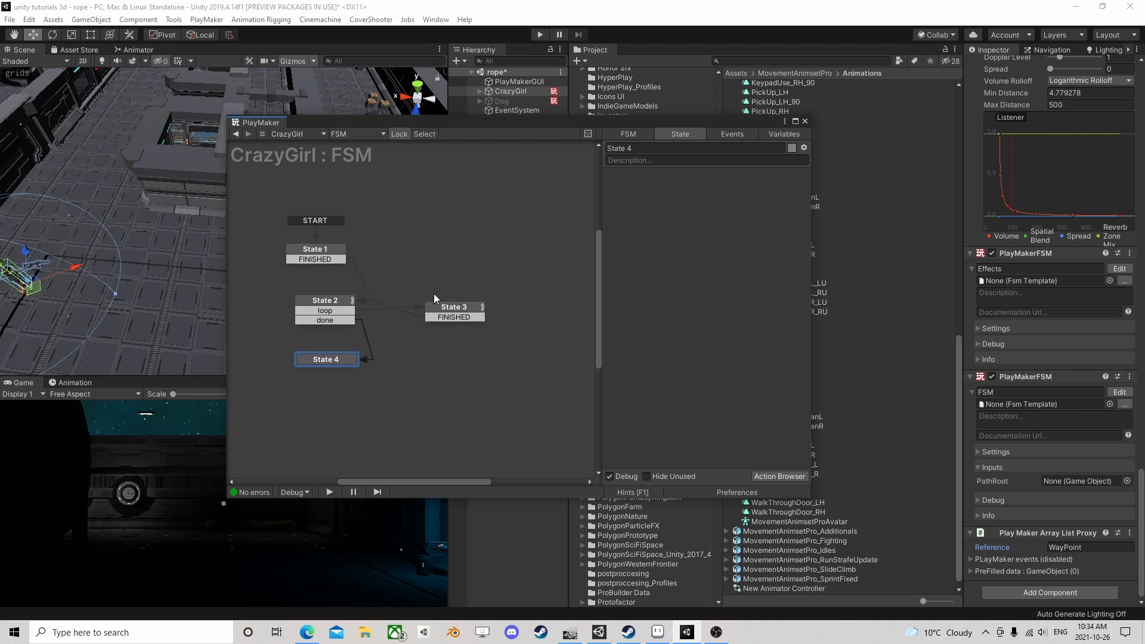
click(442, 311)
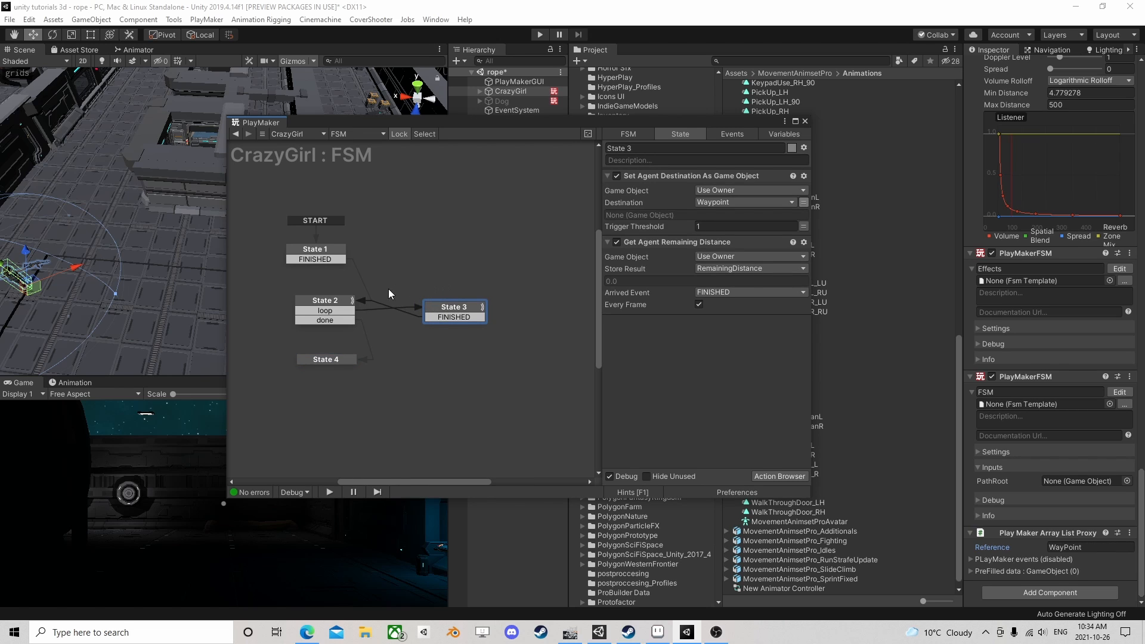
click(339, 300)
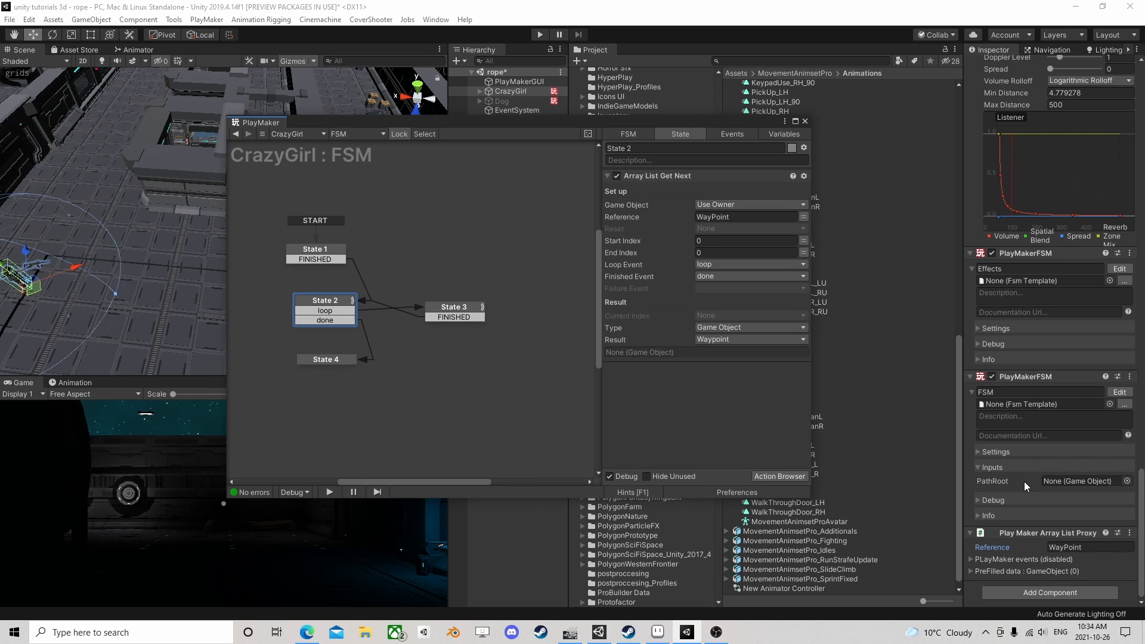
drag(431, 309, 422, 309)
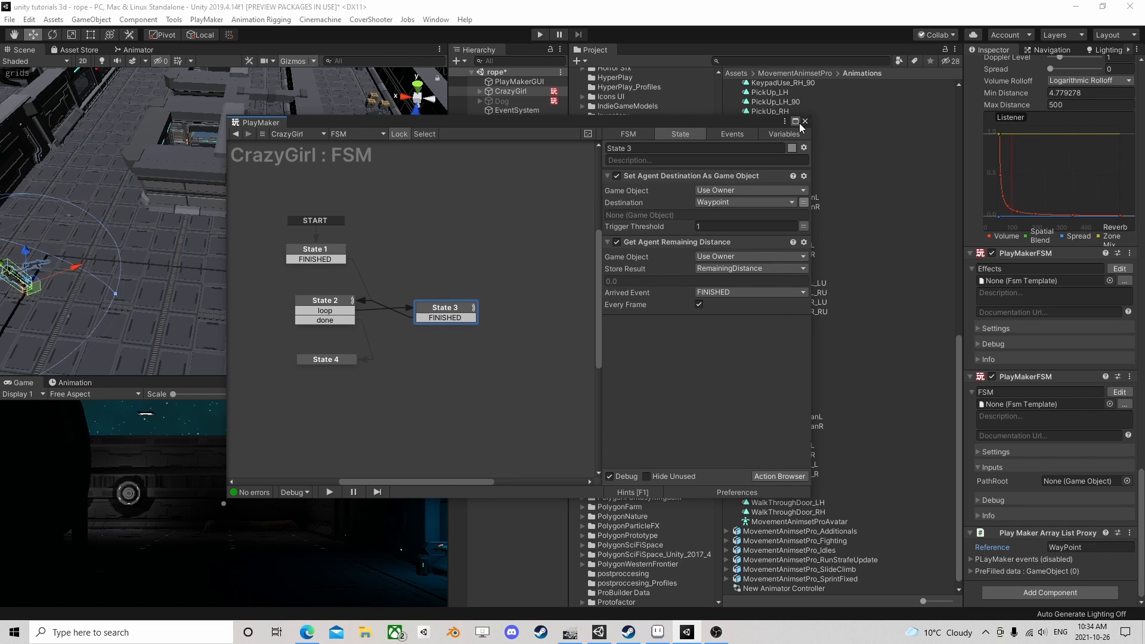
Save the FSM as a template named WalkWayPoints and use that template for CrazyGirl's FSM
right_click(504, 321)
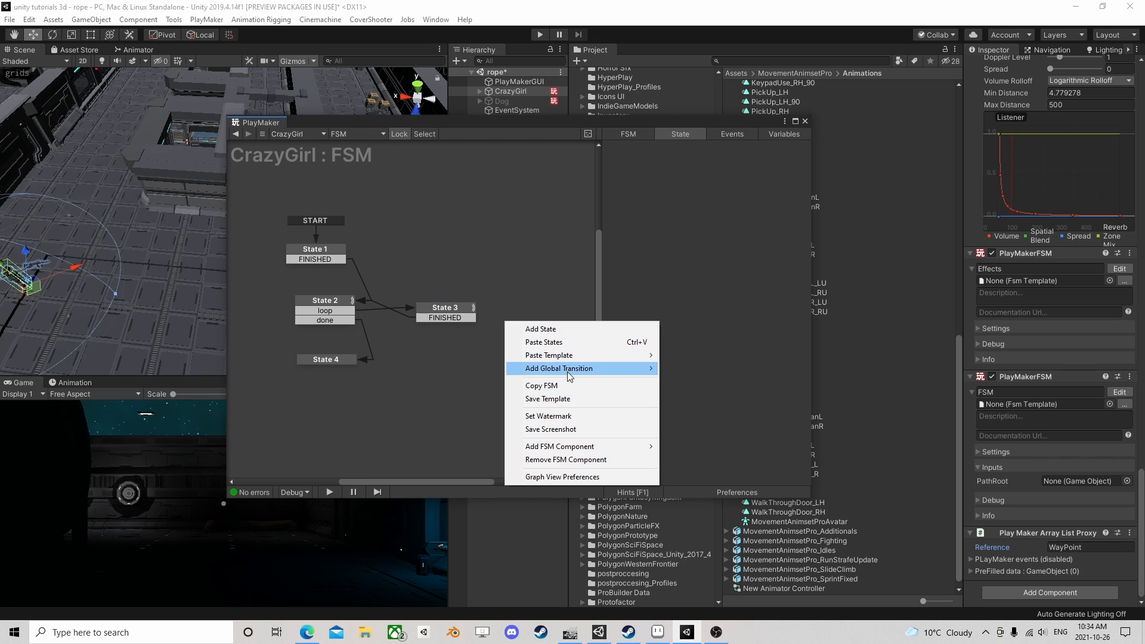
click(573, 399)
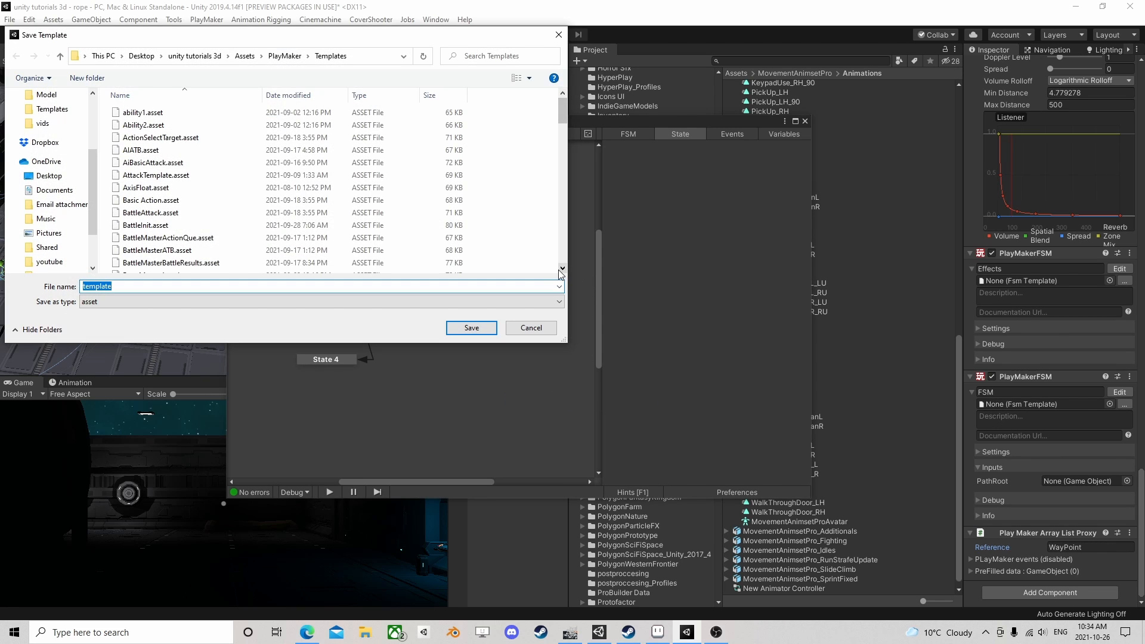
text(WalkWayPoints)
key(Return)
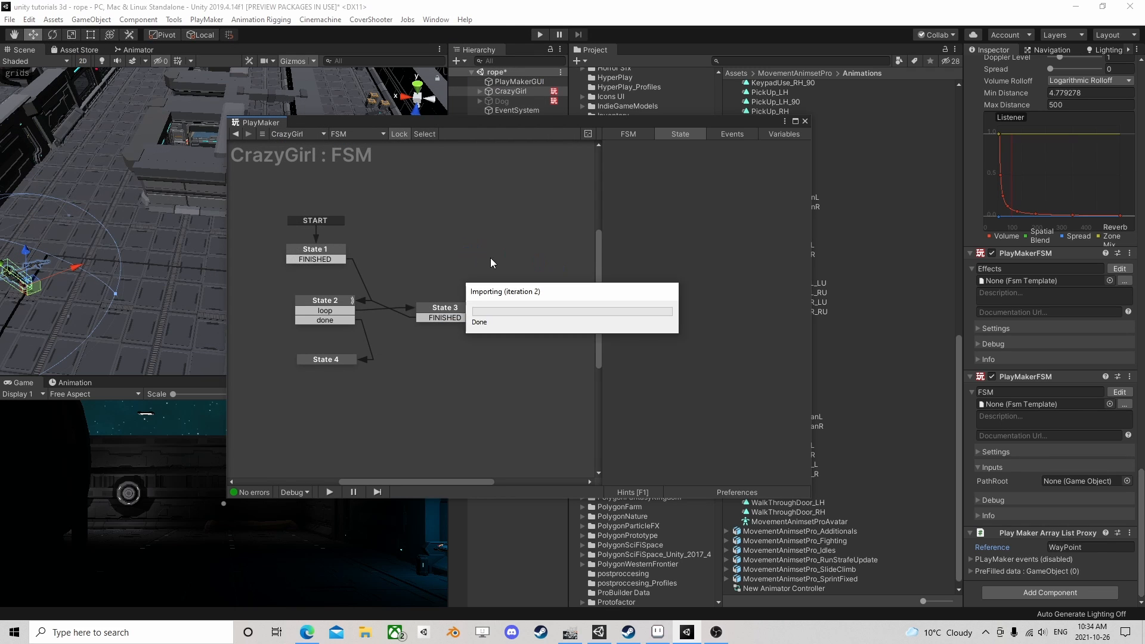
click(618, 338)
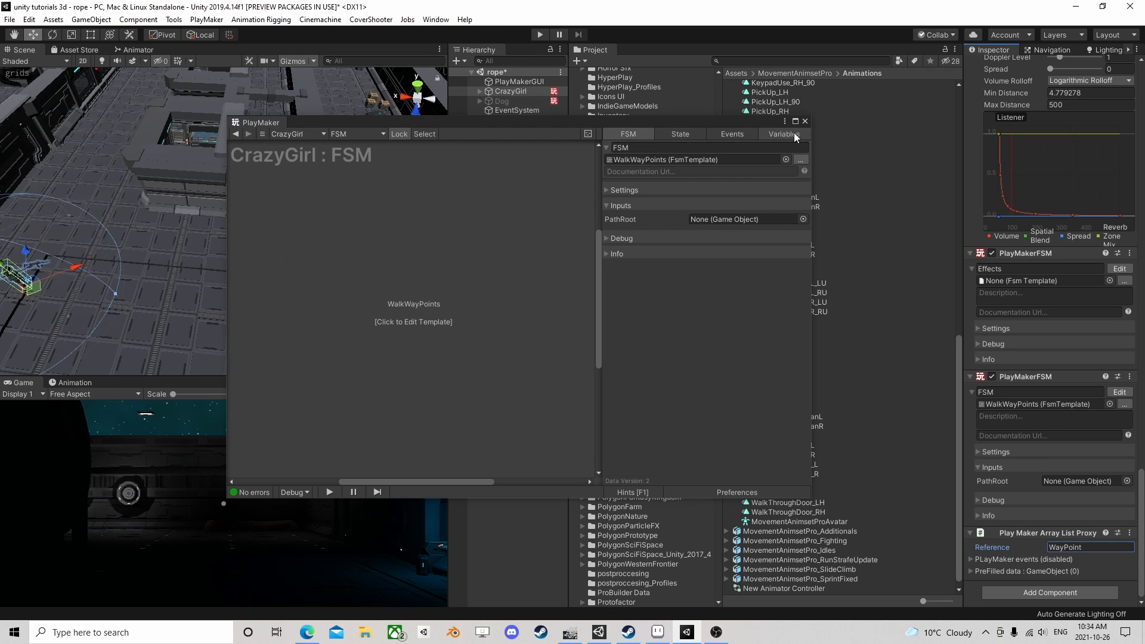
Remove the PlayMakerFSM component that uses the WalkWayPoints template from CrazyGirl
click(805, 121)
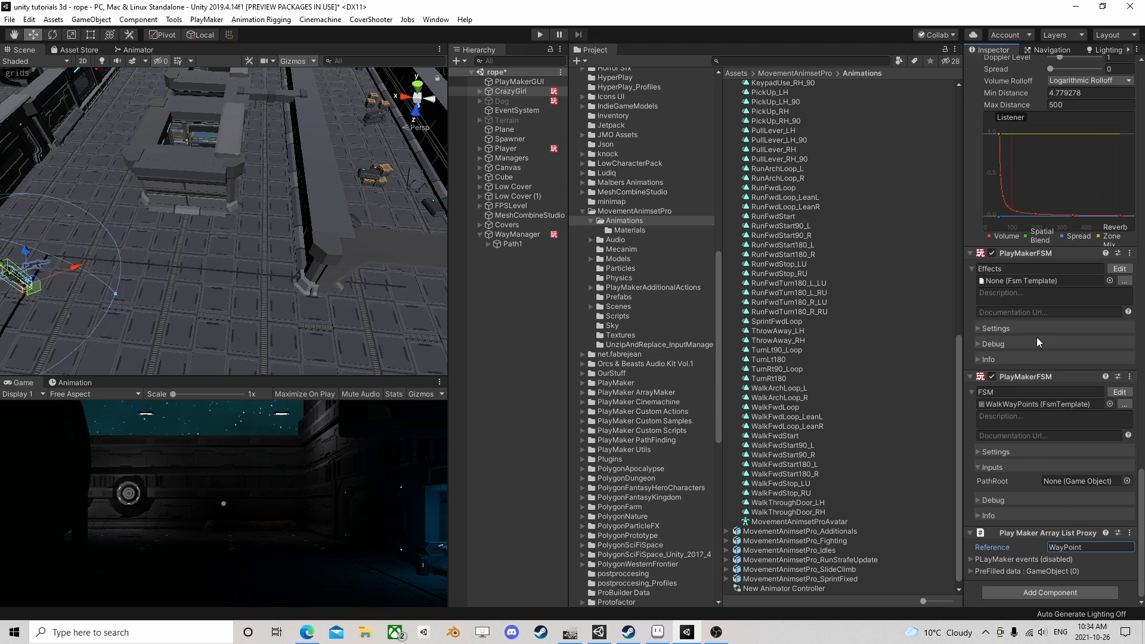
right_click(1007, 377)
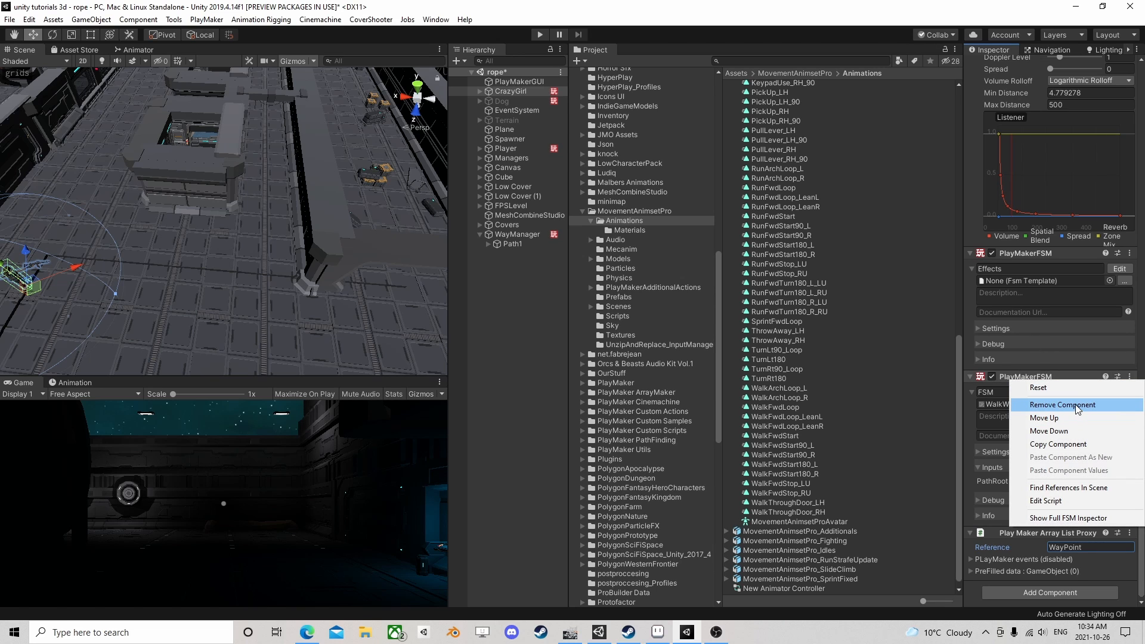
click(1077, 405)
Open CrazyGirl's Ai Action FSM and add a Run FSM action to State 14
scroll(1067, 408, up, 5)
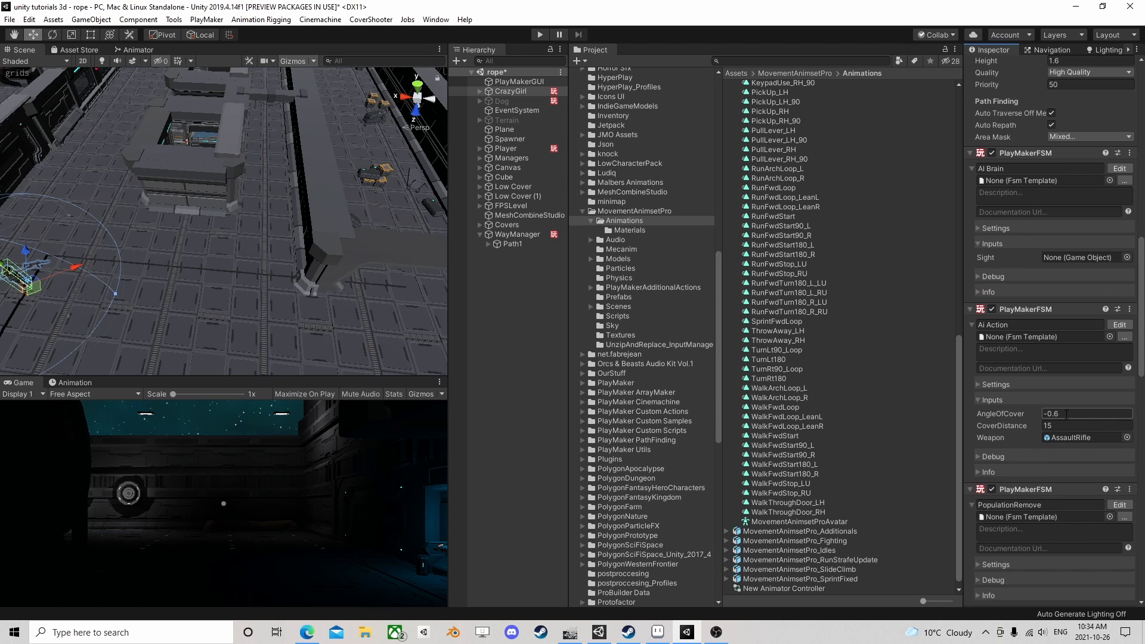
click(1120, 324)
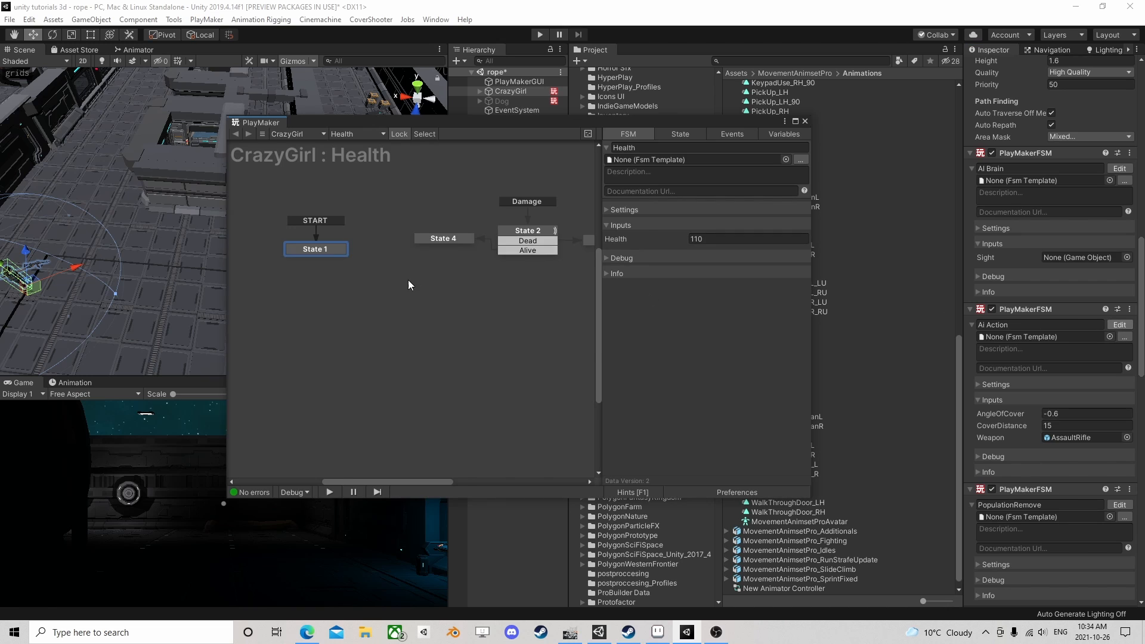
middle_drag(305, 289, 522, 310)
click(326, 278)
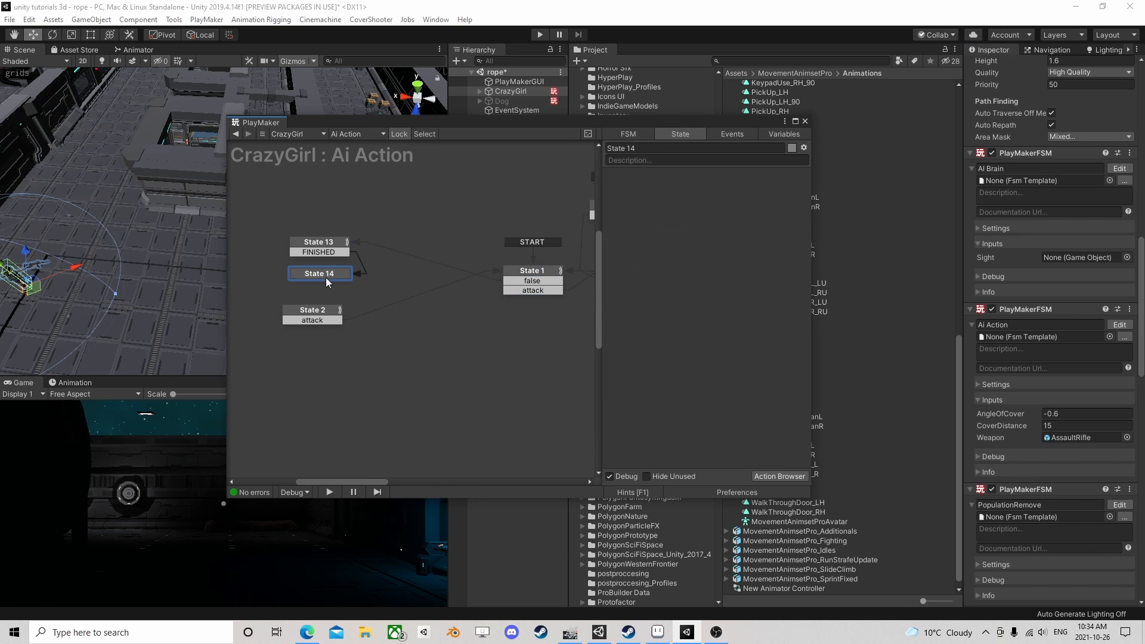
click(783, 475)
text(run)
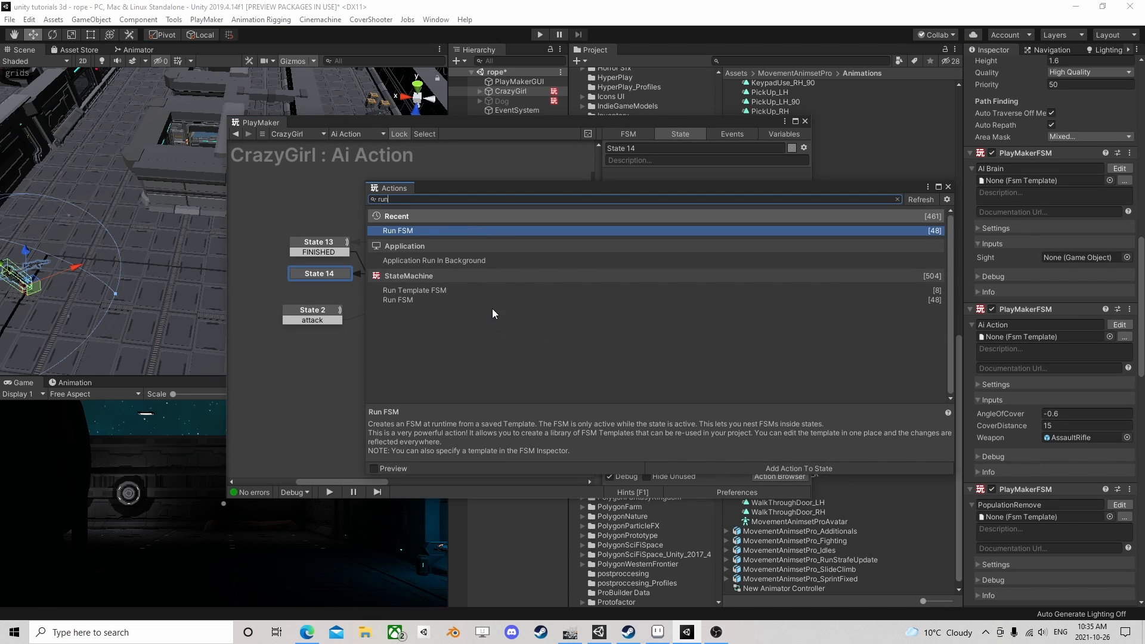
double_click(384, 230)
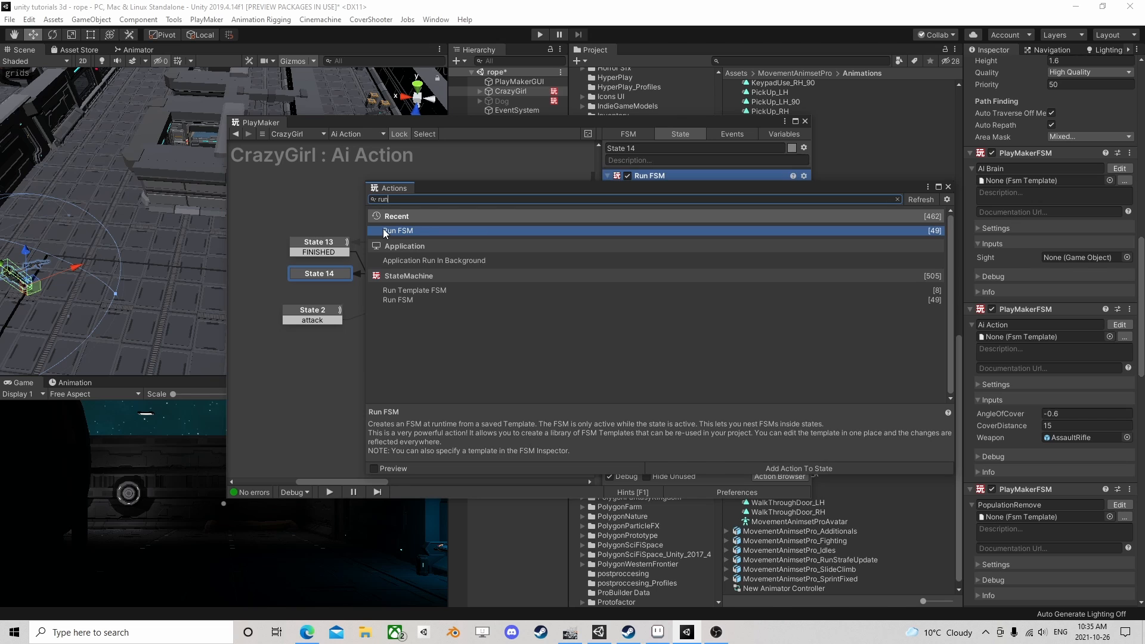
click(948, 187)
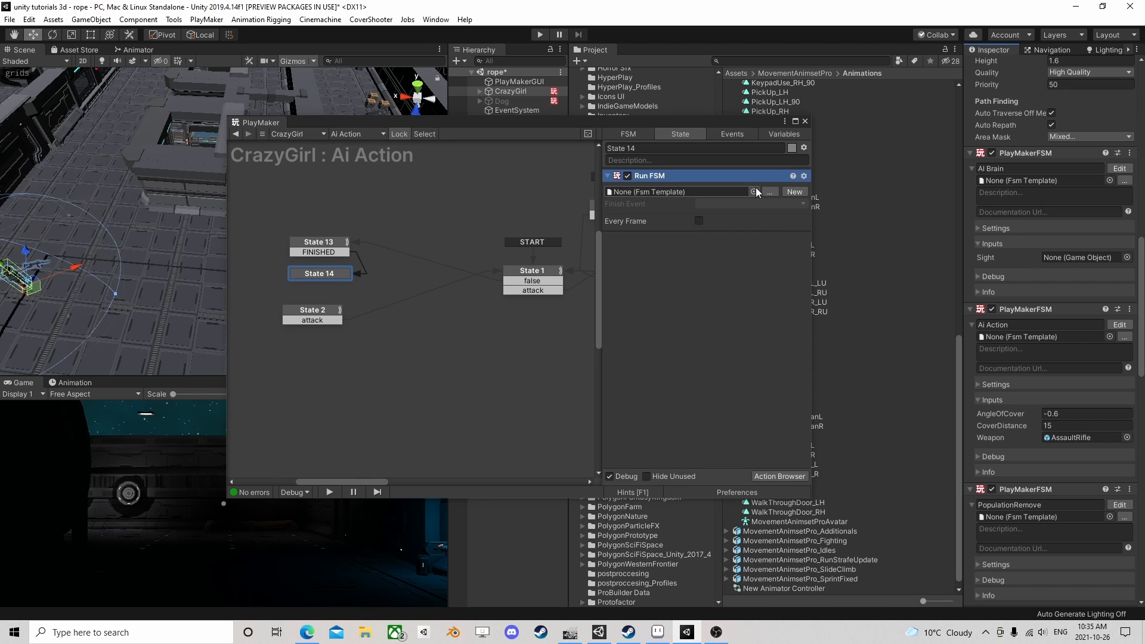
Assign the WalkWayPoints template to State 14's Run FSM action and set its PathRoot input to the WayPointPath variable
click(755, 191)
text(wa)
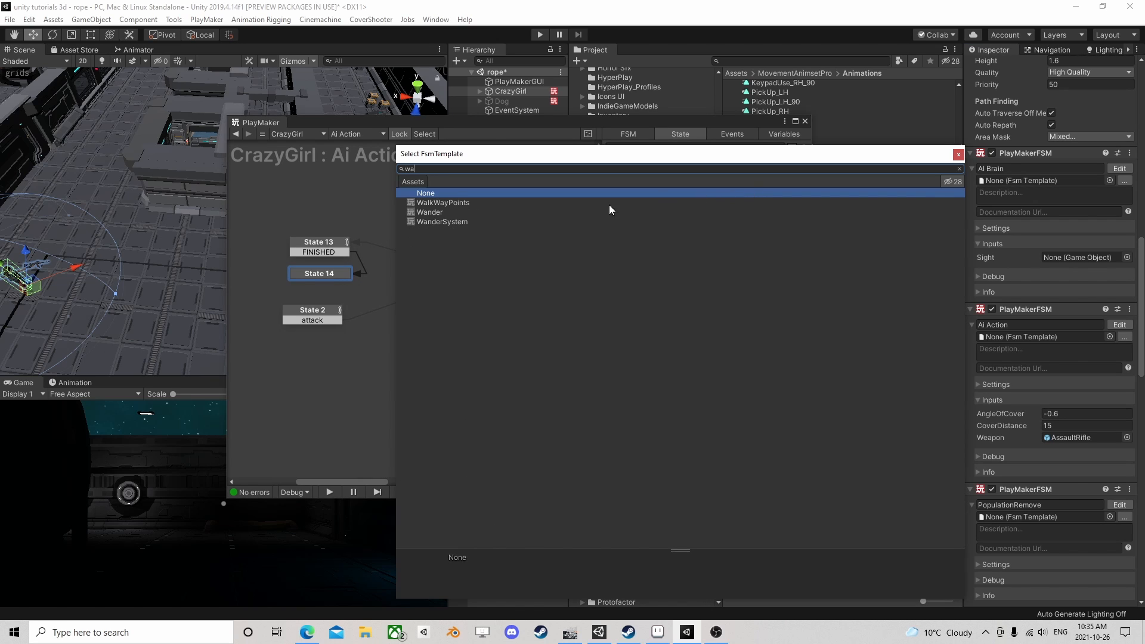
click(443, 203)
click(958, 154)
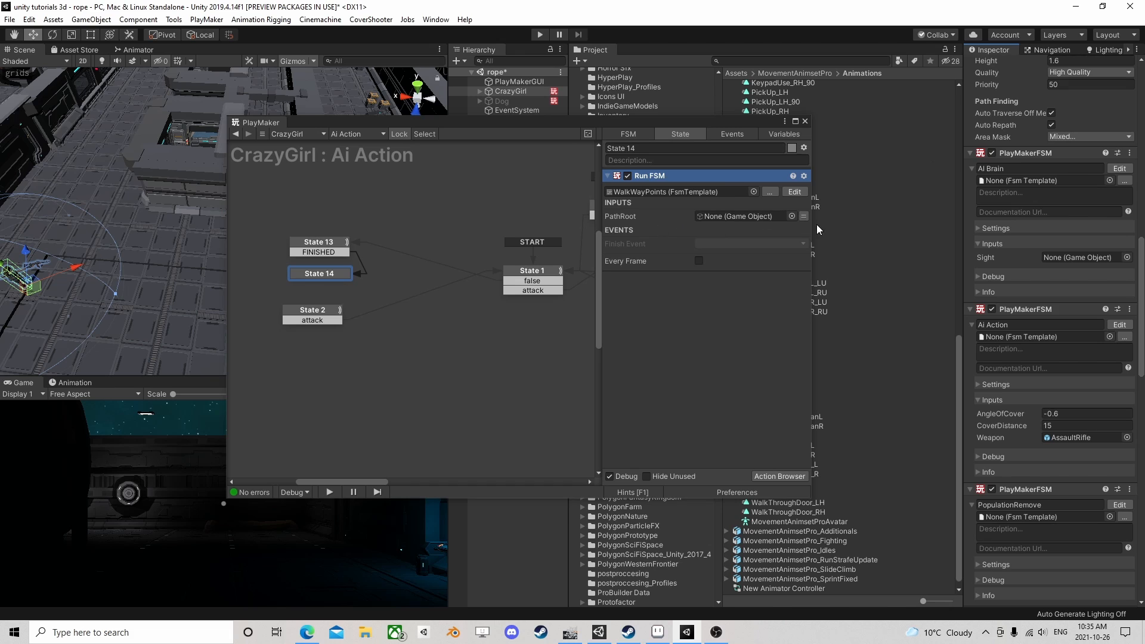
click(804, 216)
click(745, 215)
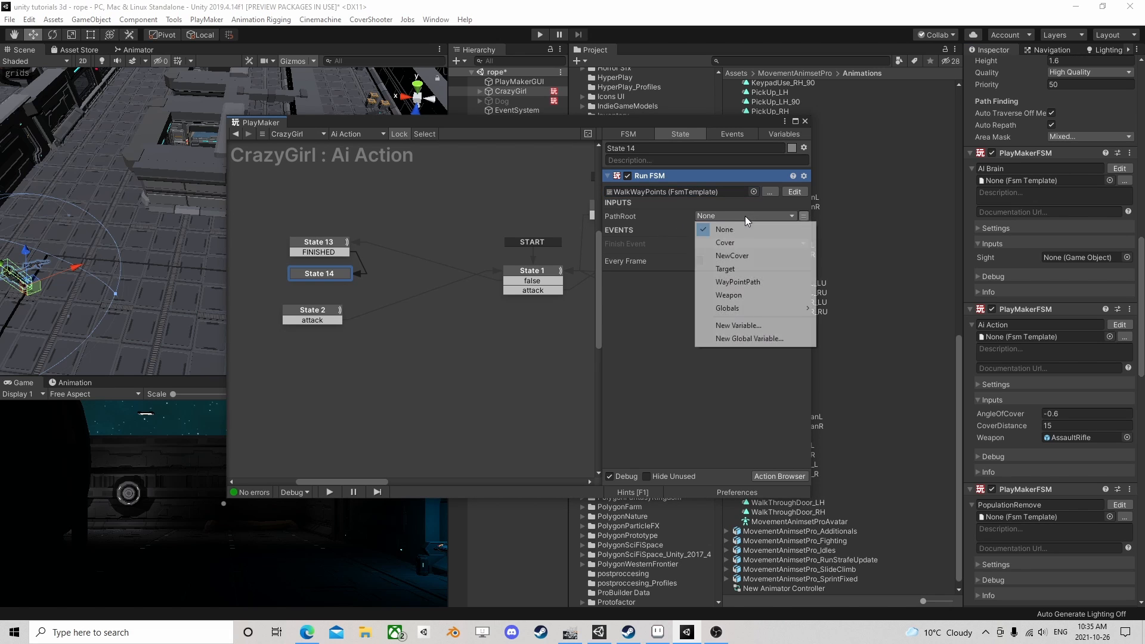
click(757, 281)
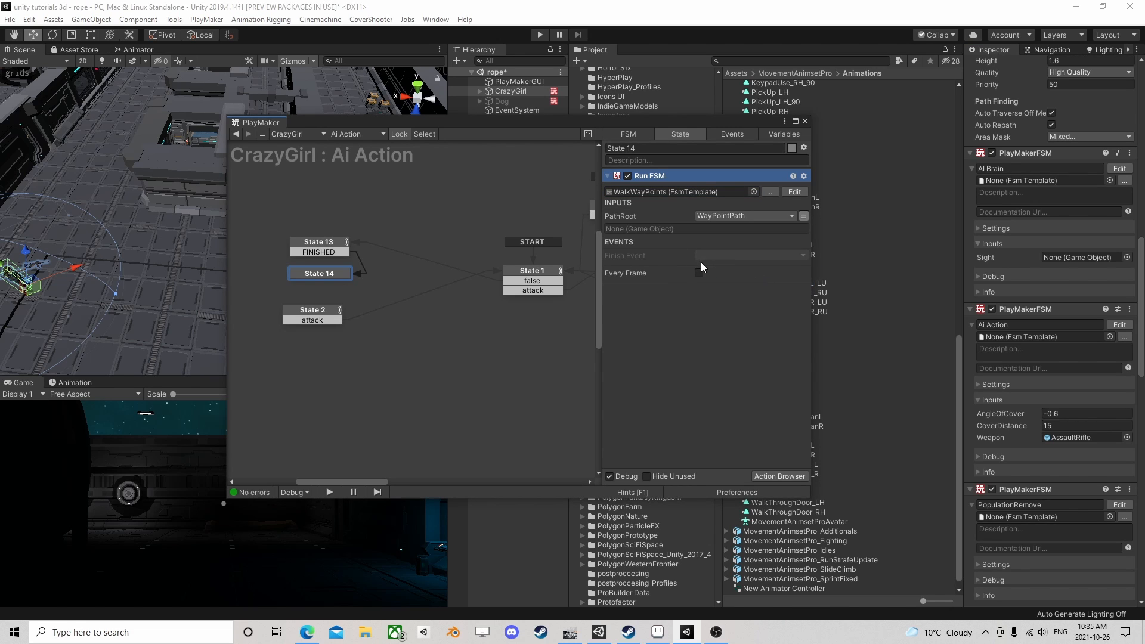
Run the scene and watch CrazyGirl's movement in the Scene view while the Ai Action FSM is running
drag(503, 124, 680, 132)
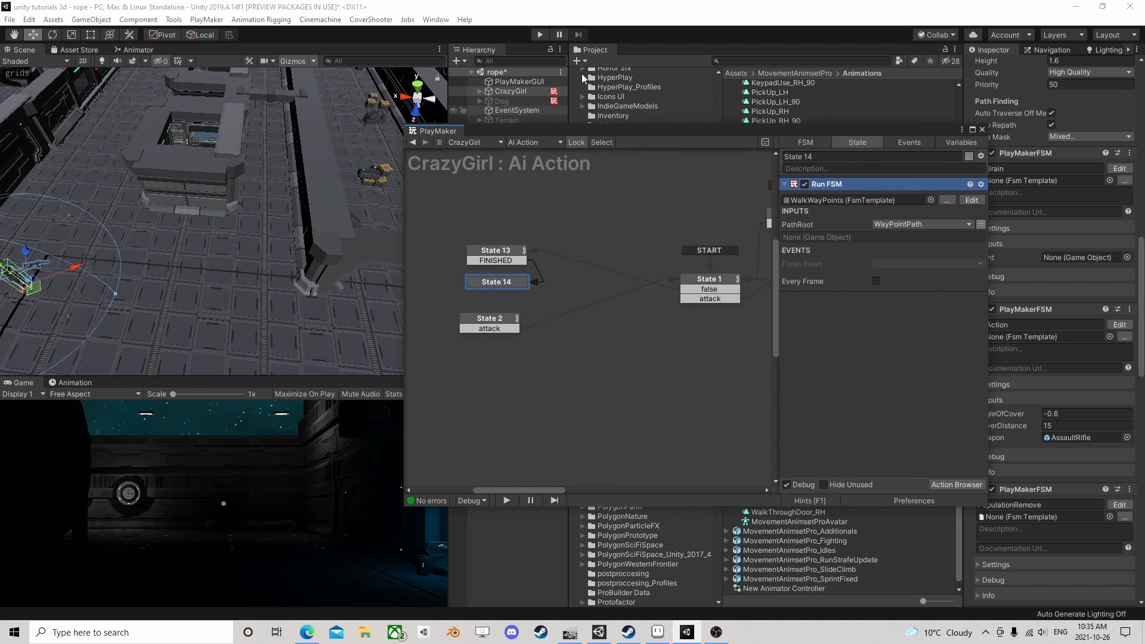
click(543, 36)
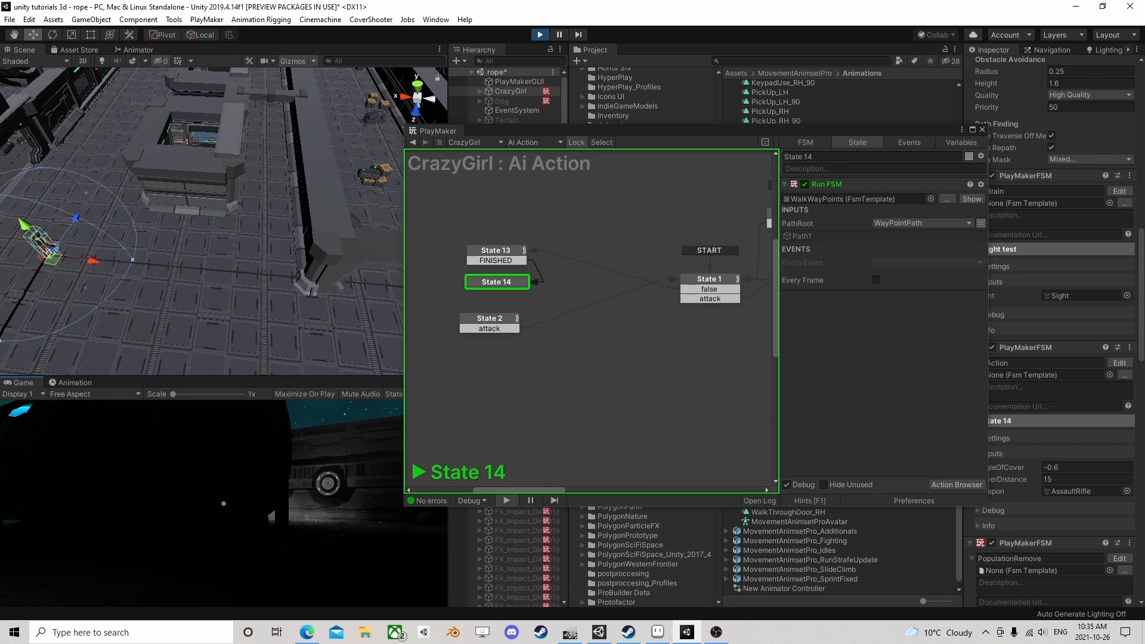
key(Escape)
scroll(119, 302, down, 4)
middle_drag(125, 302, 189, 332)
scroll(217, 317, up, 2)
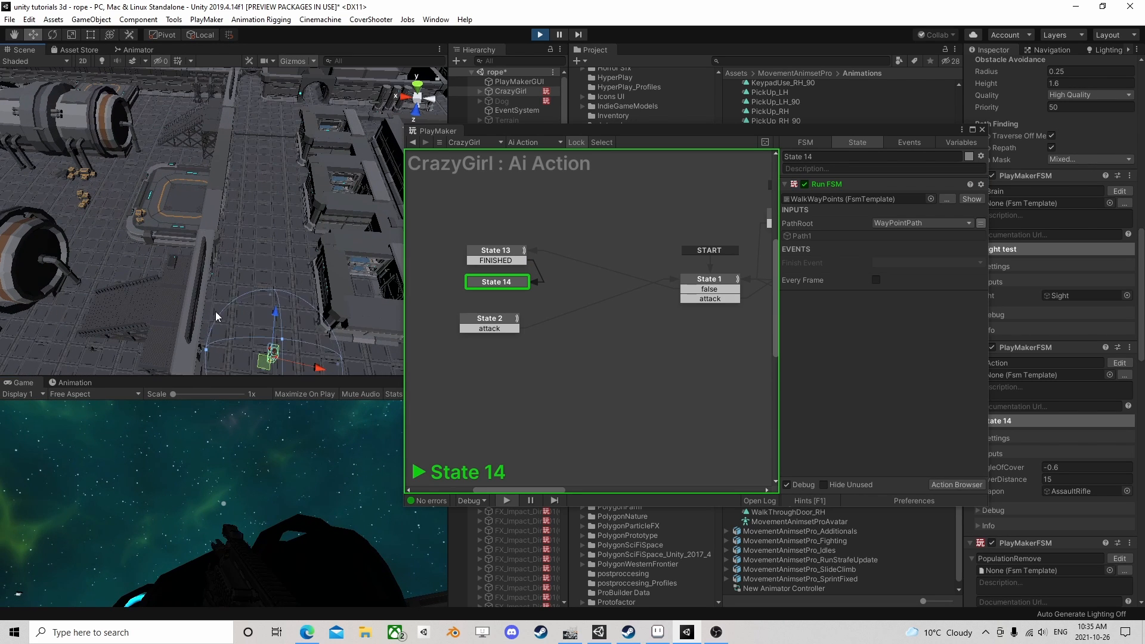
Show the running WalkWayPoints sub-FSM and inspect the actions of State 3 and State 2 during play
drag(589, 131, 629, 112)
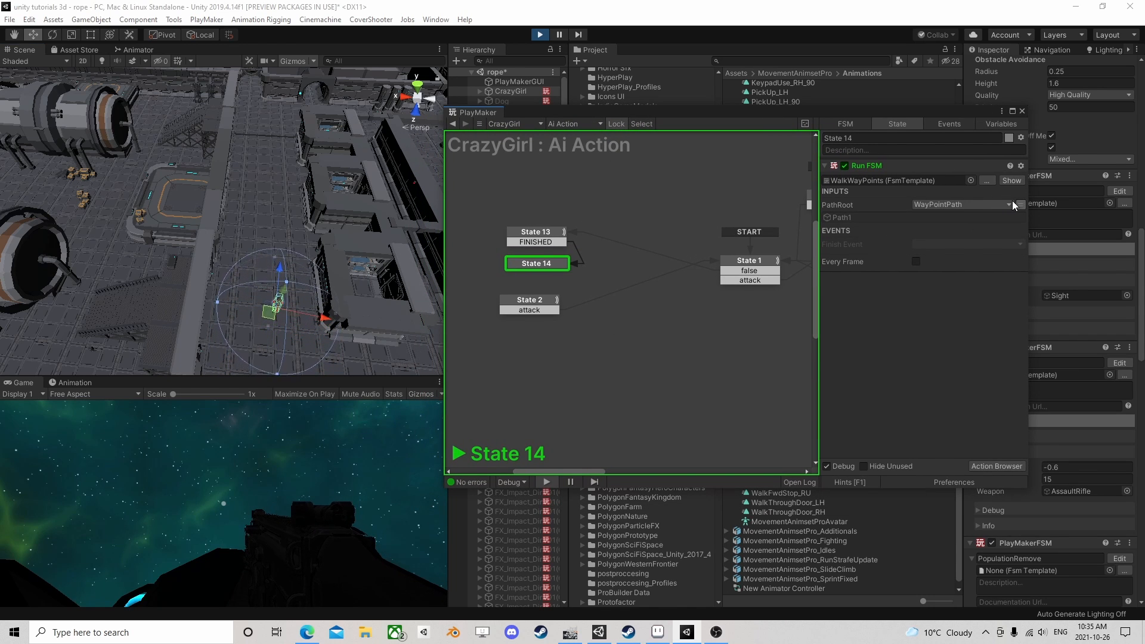
click(1012, 181)
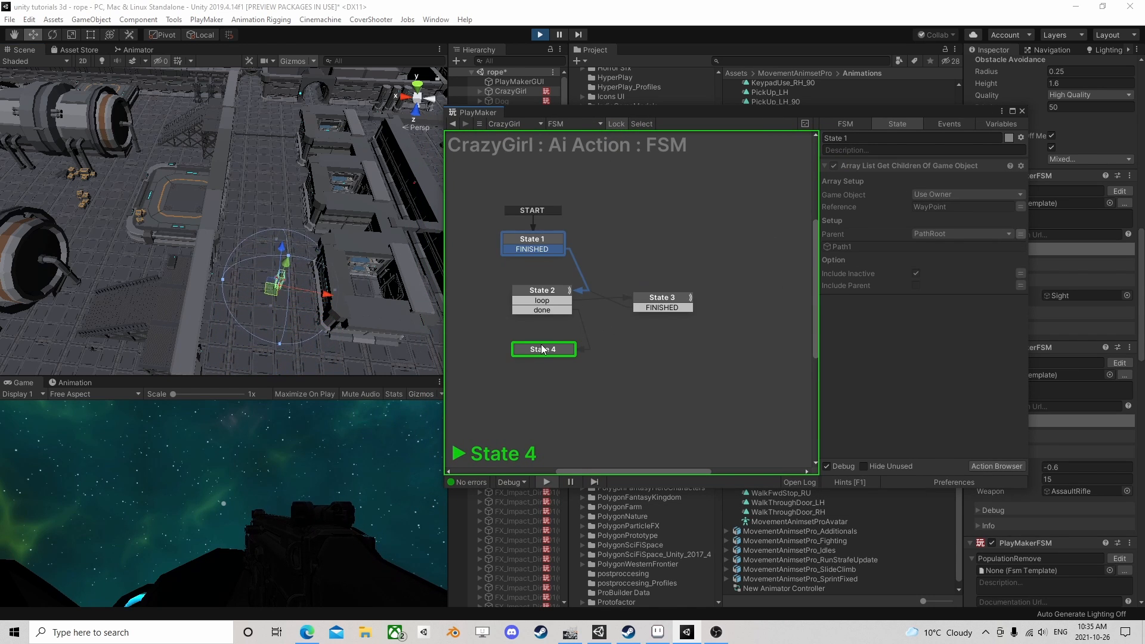
click(676, 296)
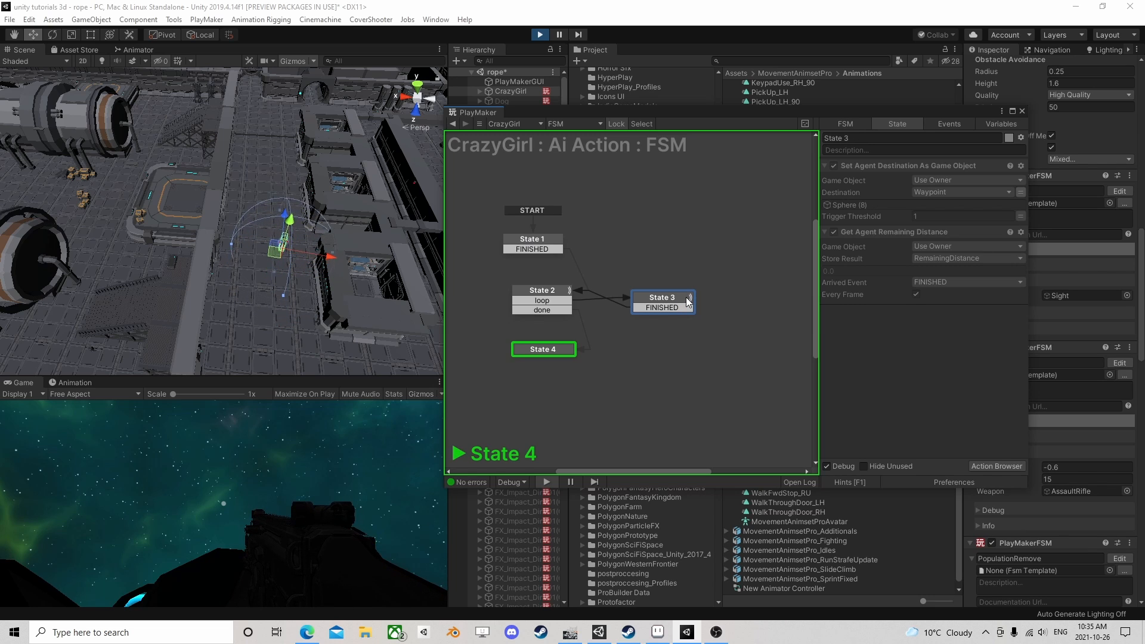
click(544, 295)
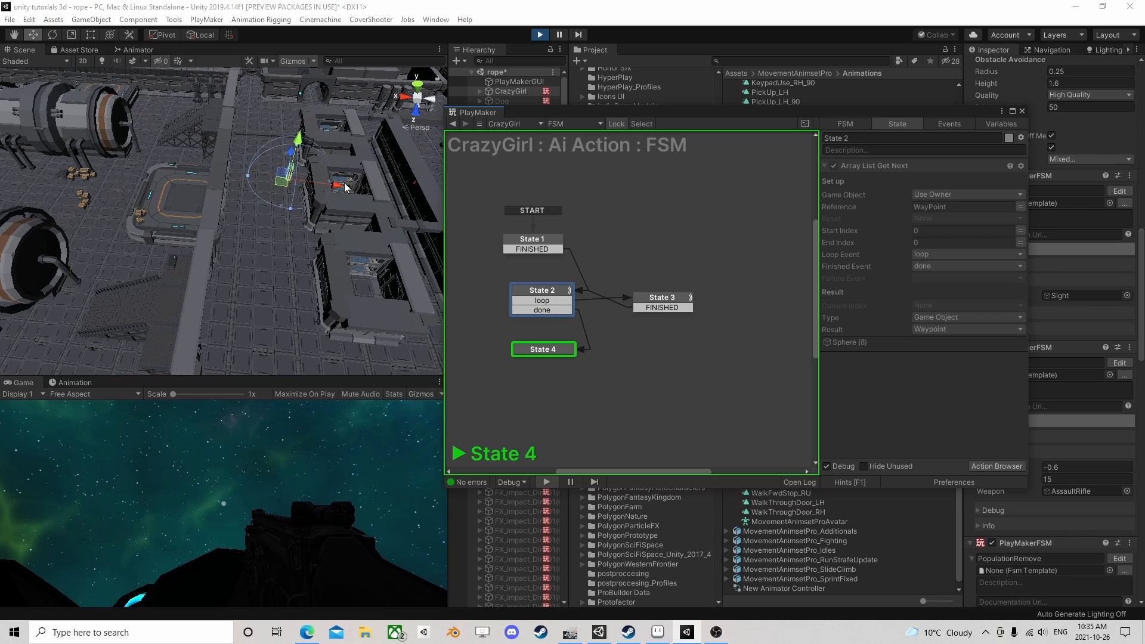
middle_drag(346, 188, 221, 217)
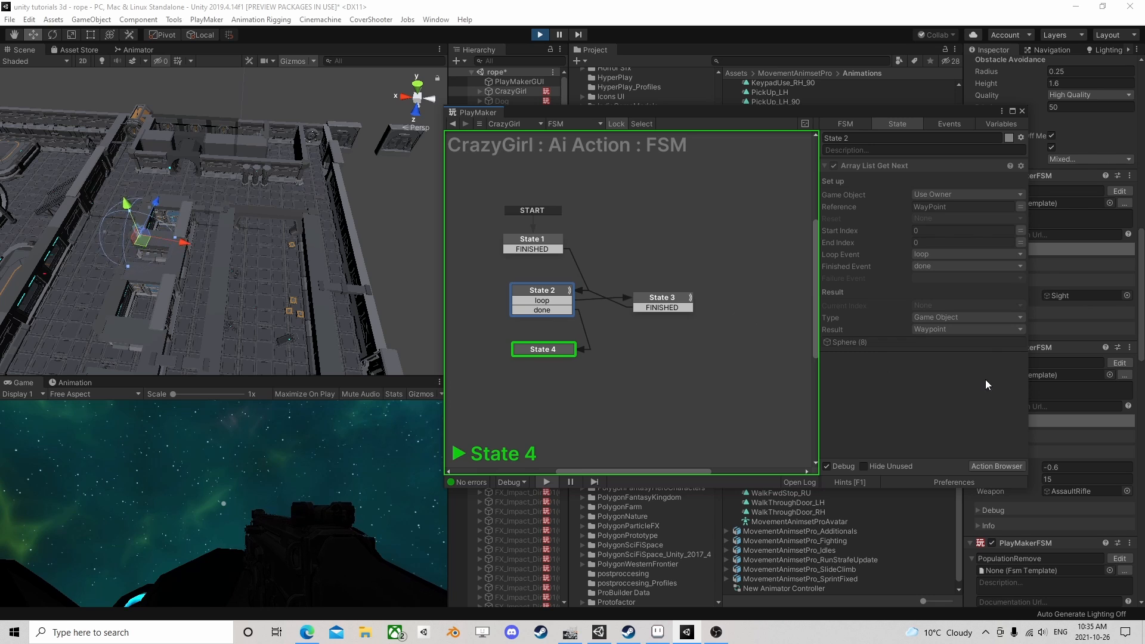
Expand the content of CrazyGirl's WayPoint array list to check the waypoints collected at runtime
drag(924, 113, 635, 210)
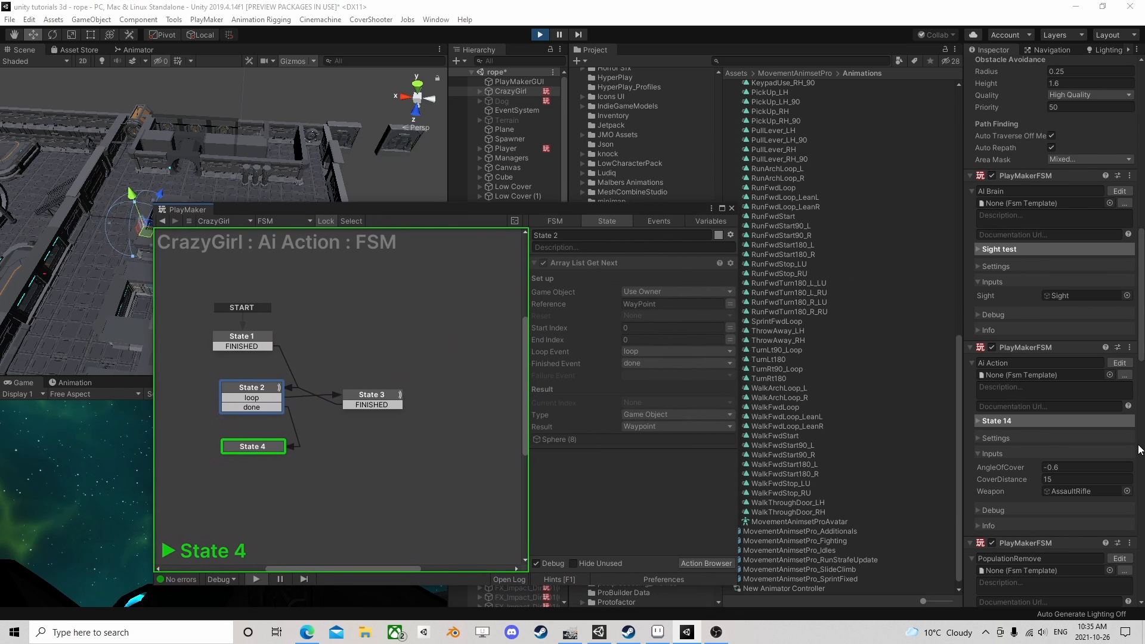
scroll(1103, 452, down, 10)
click(970, 559)
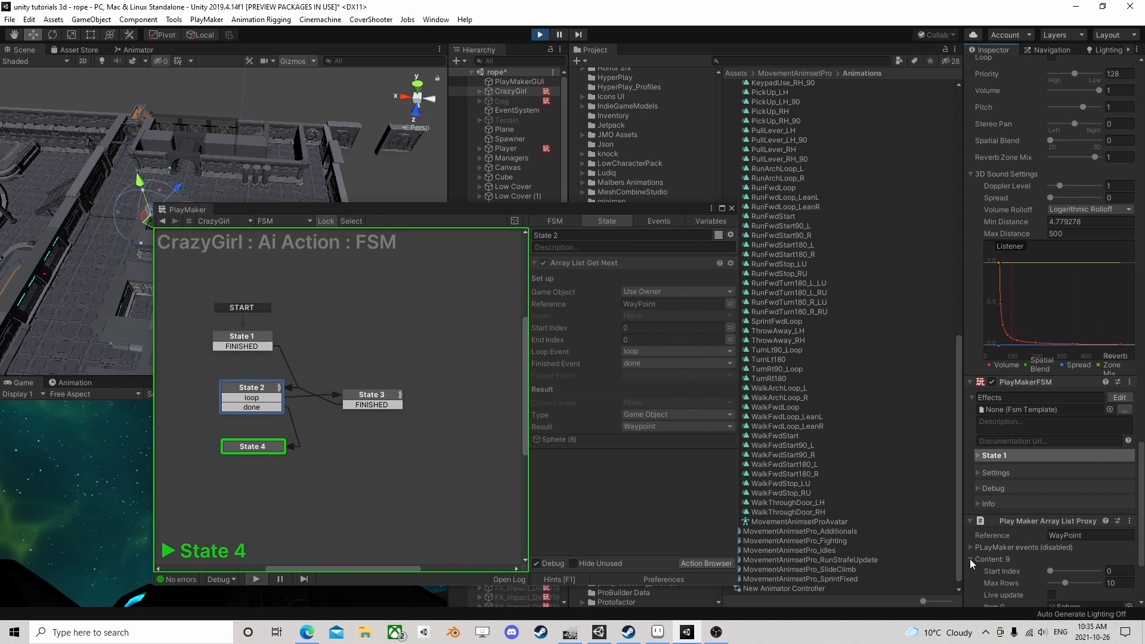
scroll(1047, 504, down, 5)
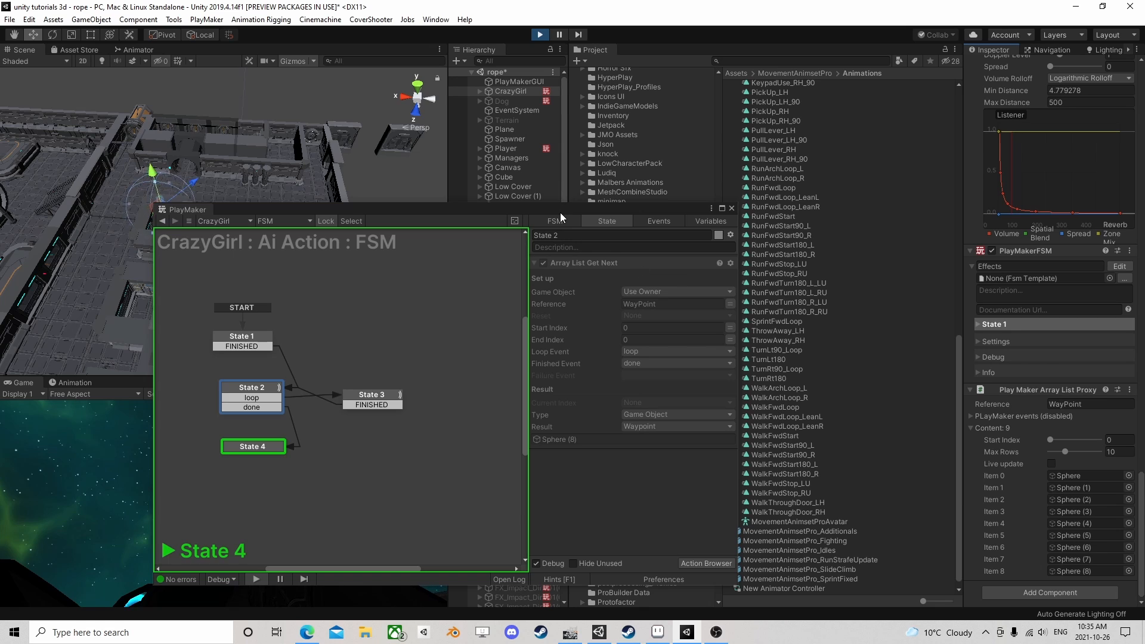
Inspect State 3's agent destination and remaining distance actions in the running sub-FSM, then stop play mode
drag(561, 213, 809, 148)
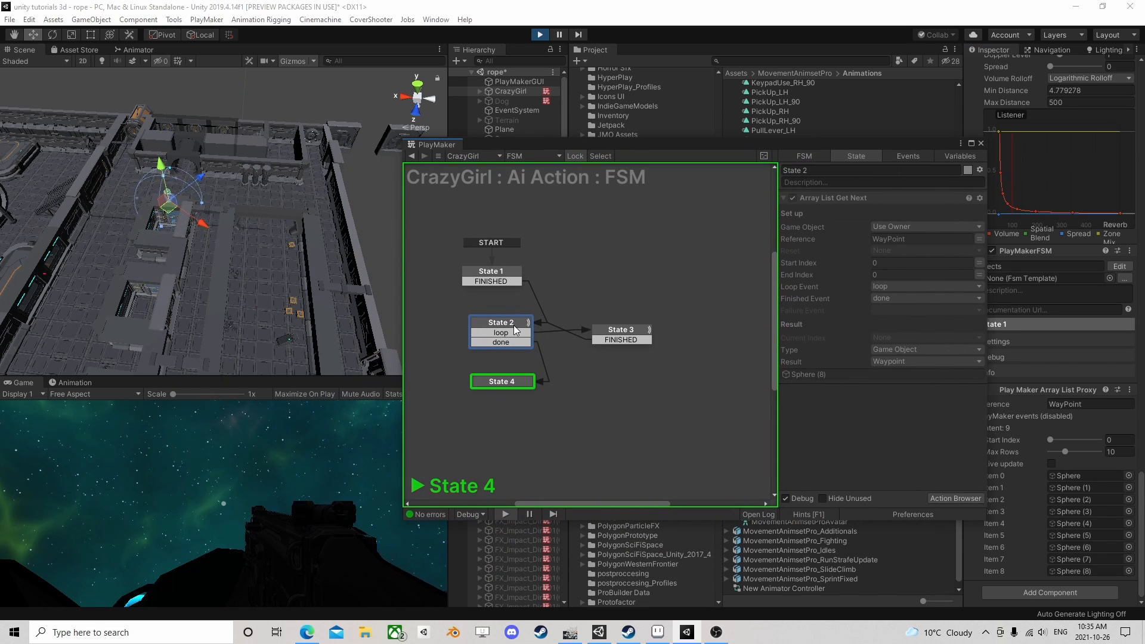
click(634, 334)
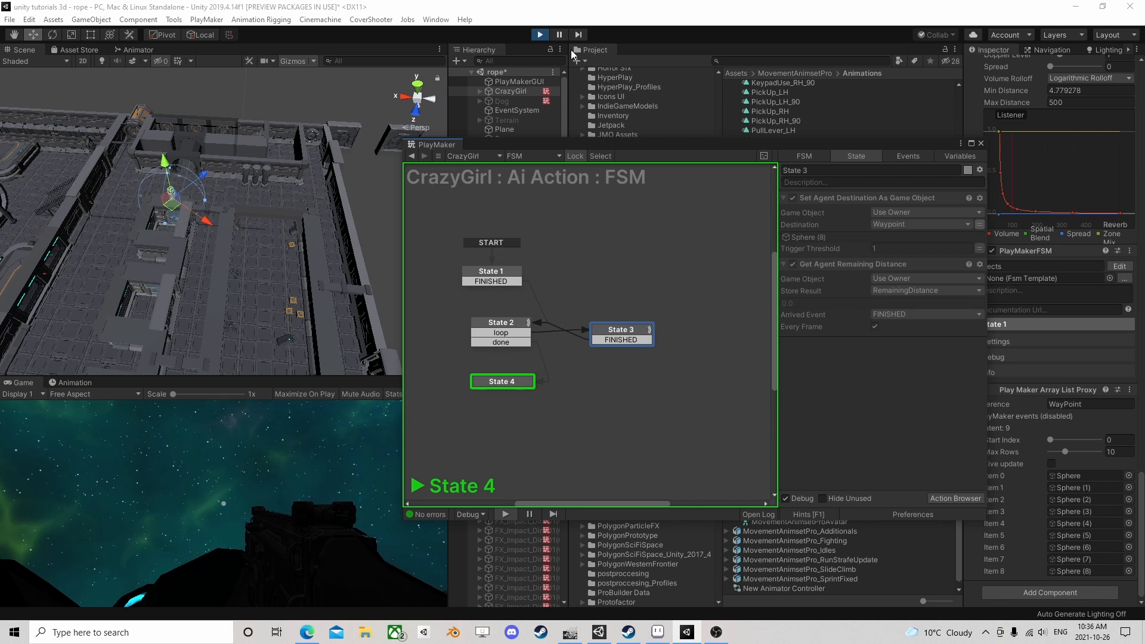
click(539, 34)
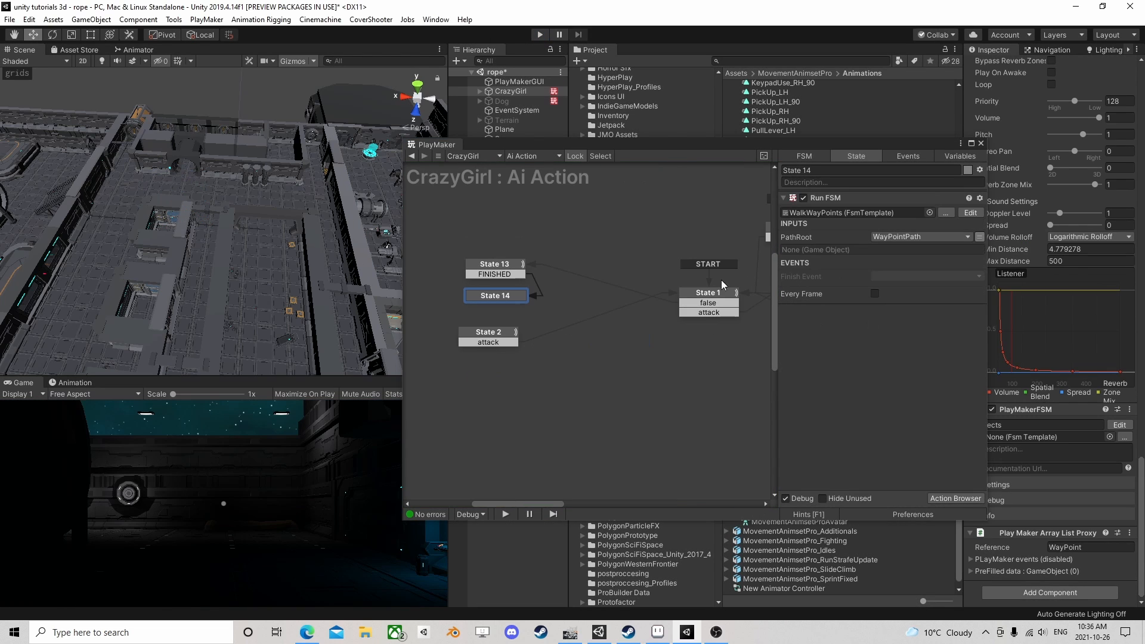
Open the WalkWayPoints template for editing and remove Set Agent Destination As Game Object and Get Agent Remaining Distance from State 3
click(971, 213)
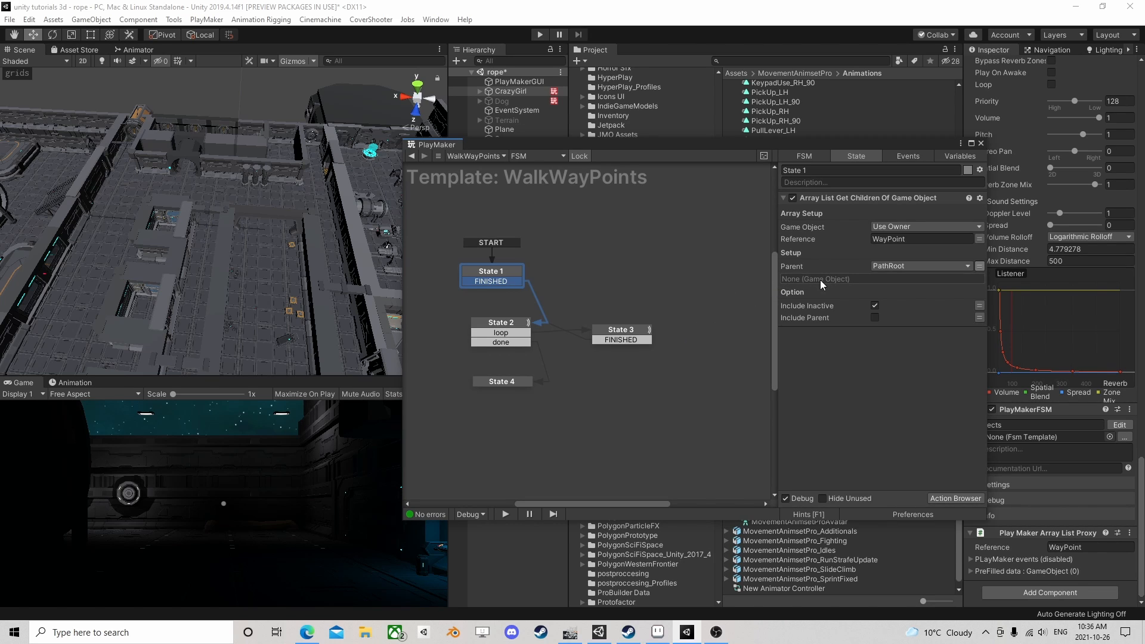
click(863, 198)
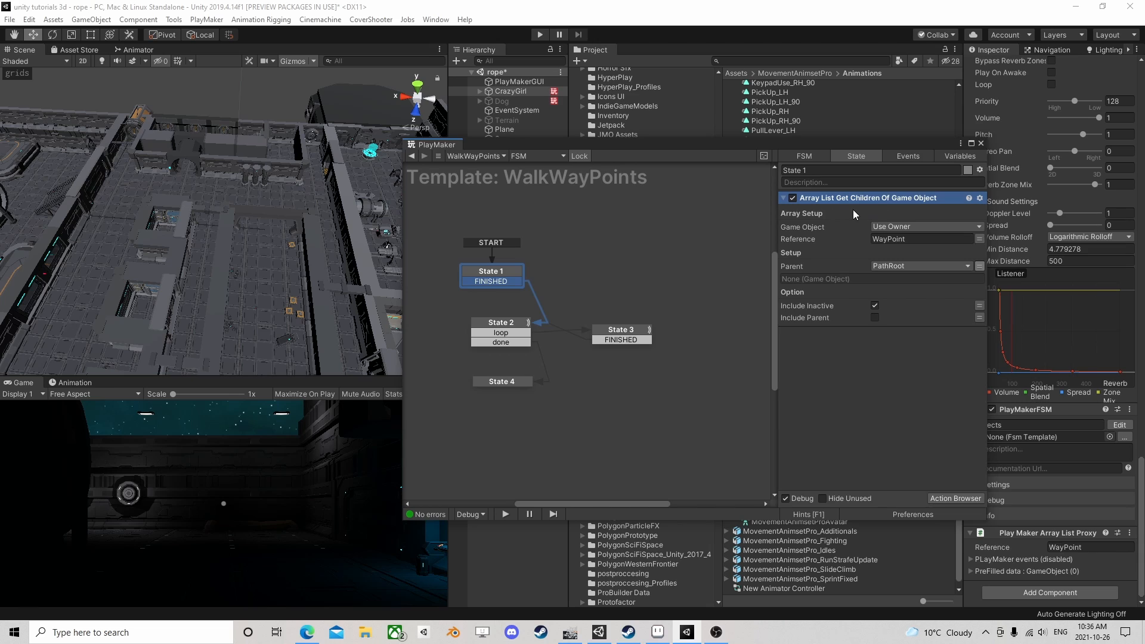
click(627, 332)
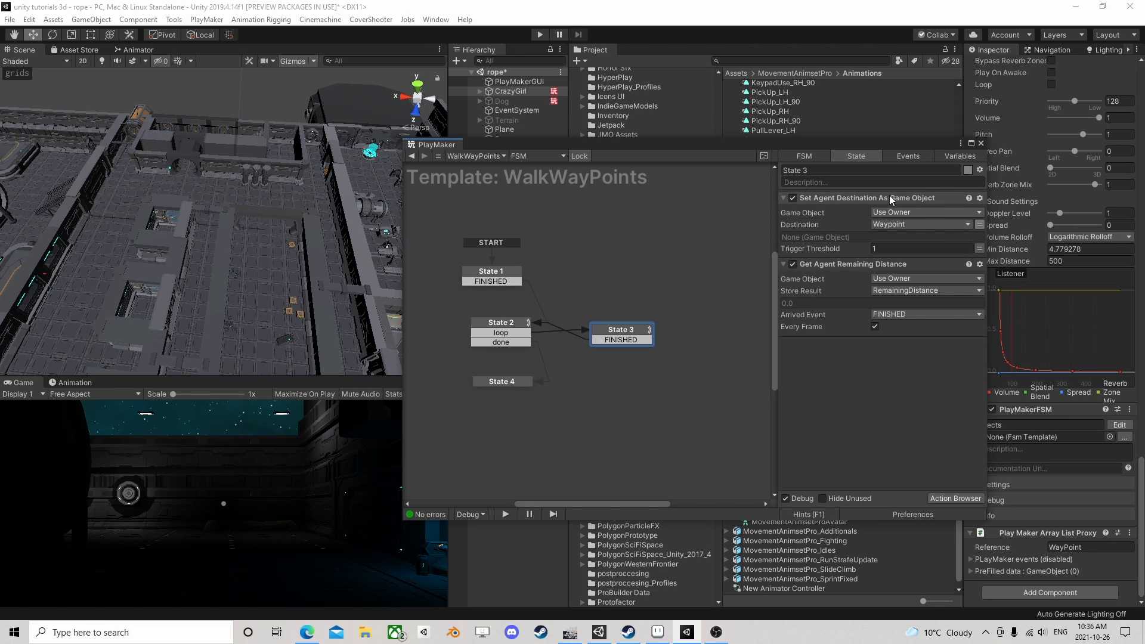
click(930, 197)
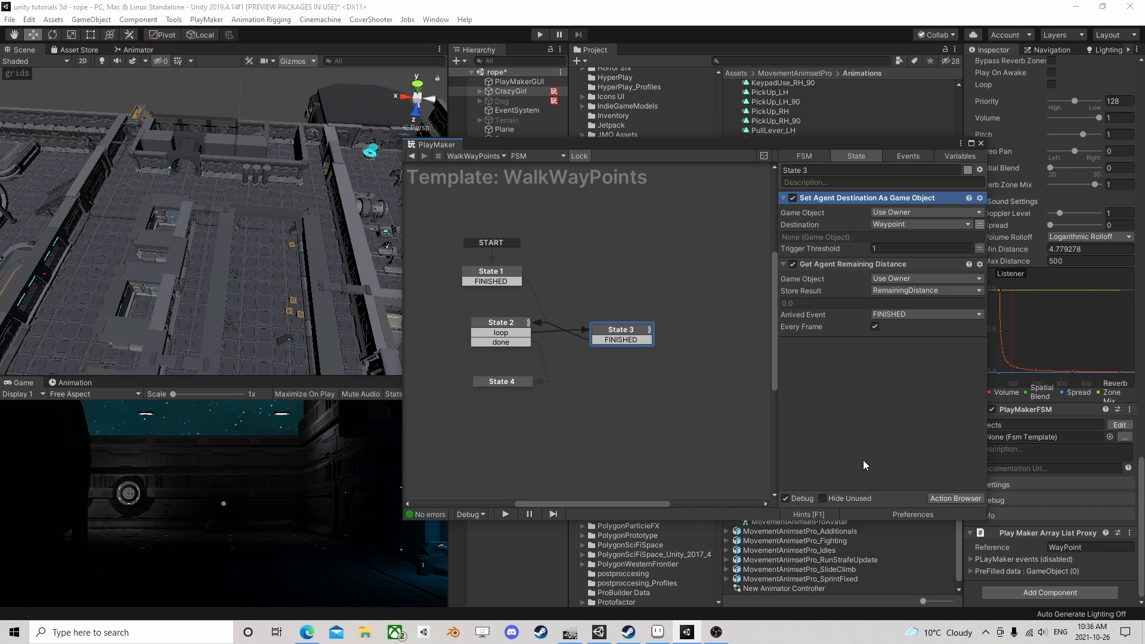
right_click(820, 201)
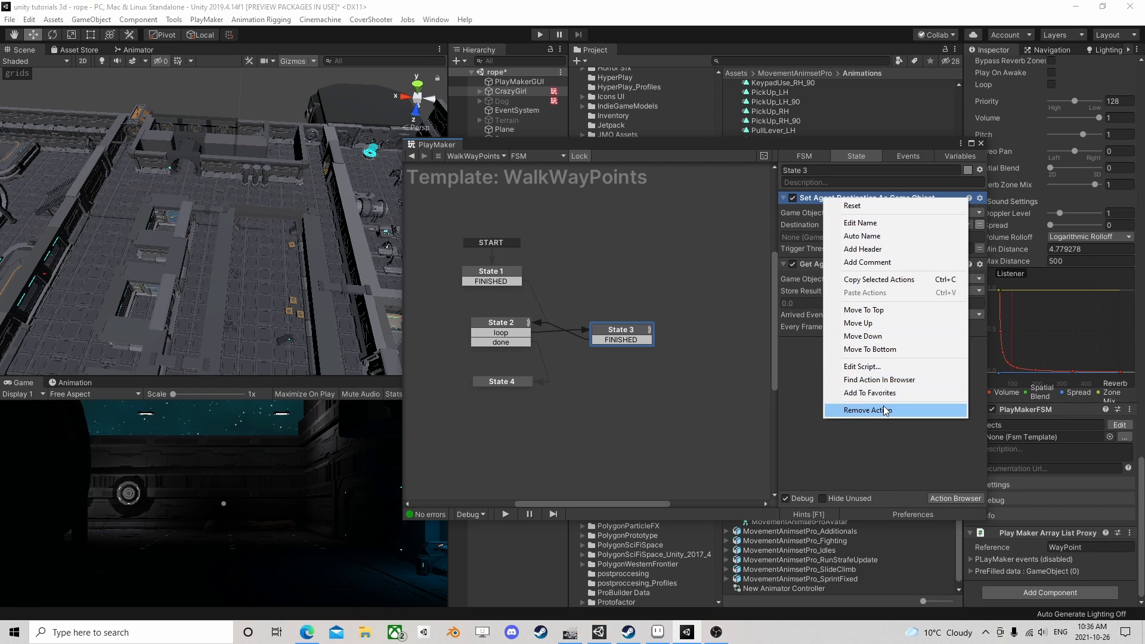
click(930, 409)
click(853, 195)
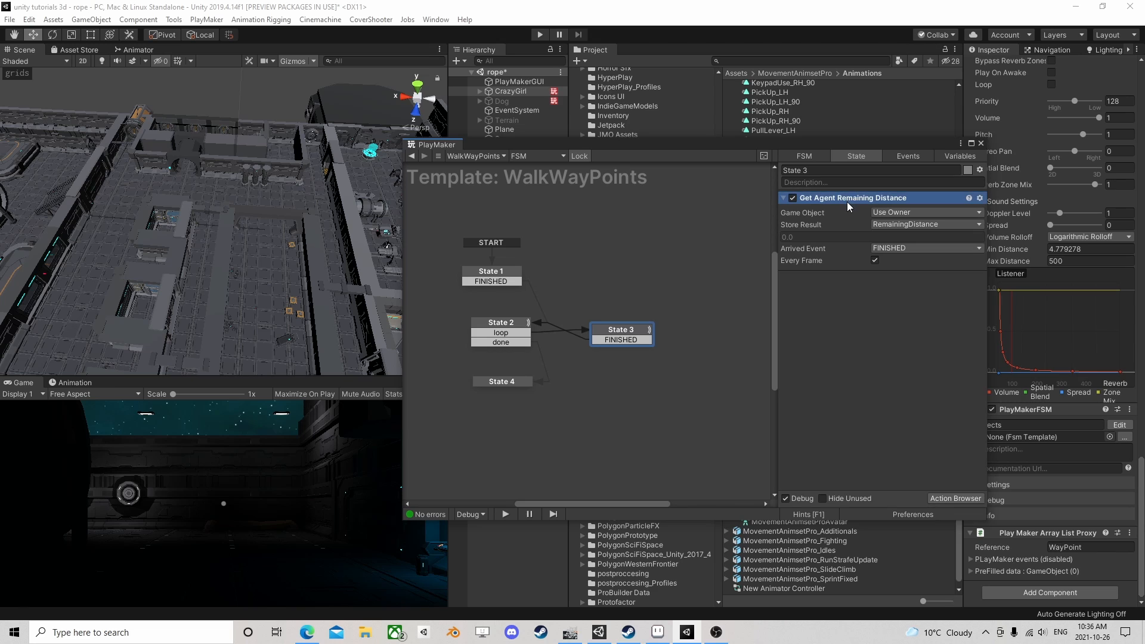
right_click(847, 201)
click(891, 414)
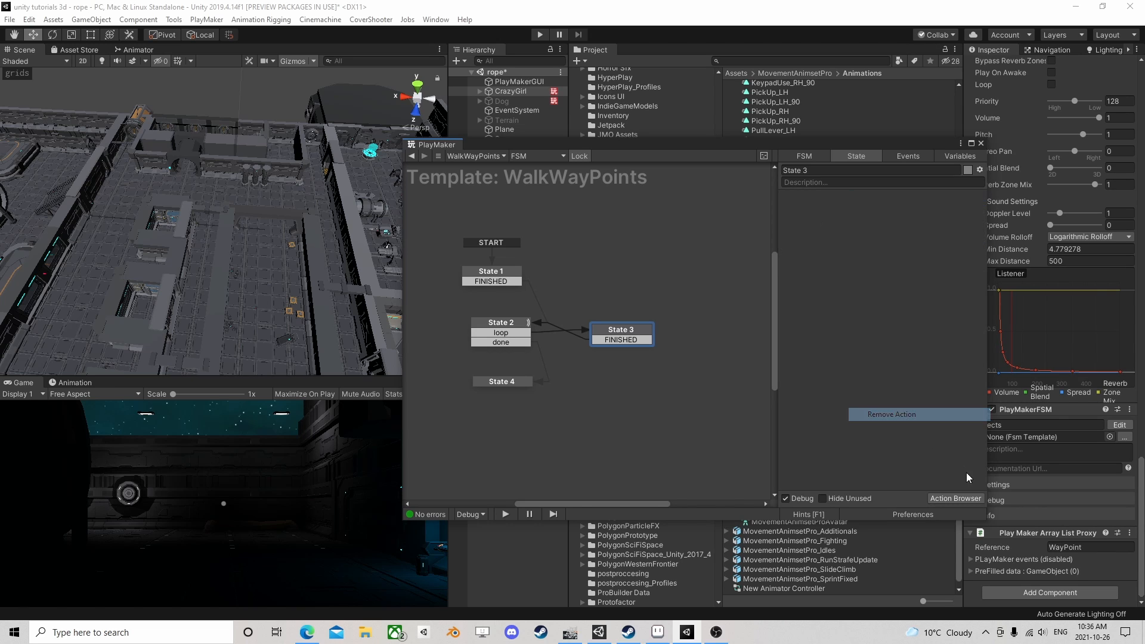
Add a Set Agent Destination action to State 3 of the WalkWayPoints template
click(955, 498)
text(set a)
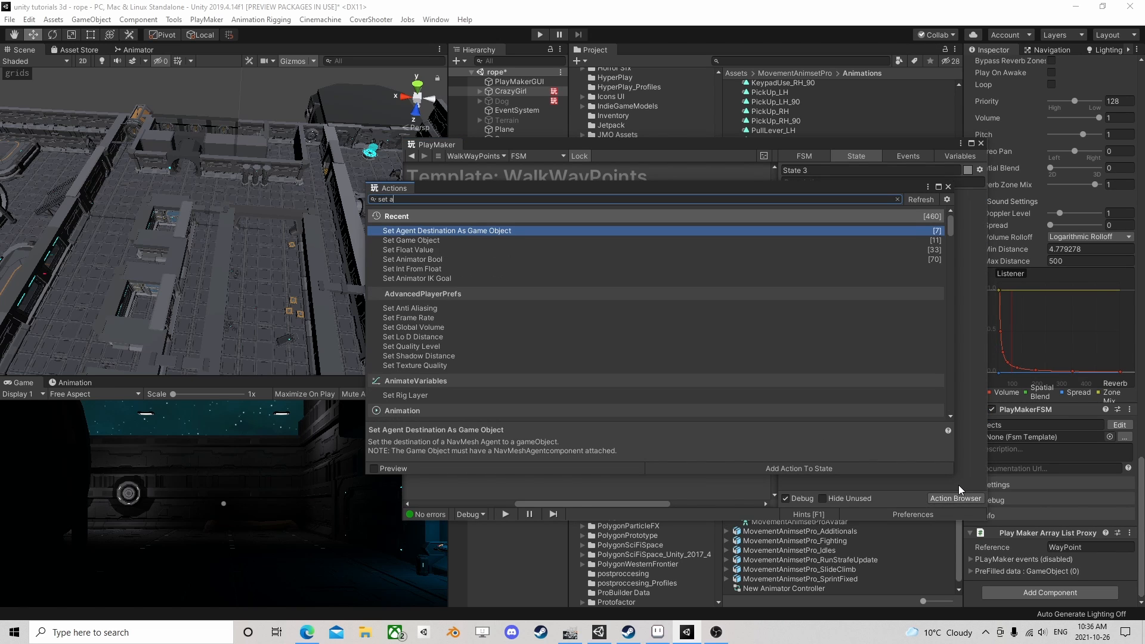
text(gent des)
key(Down)
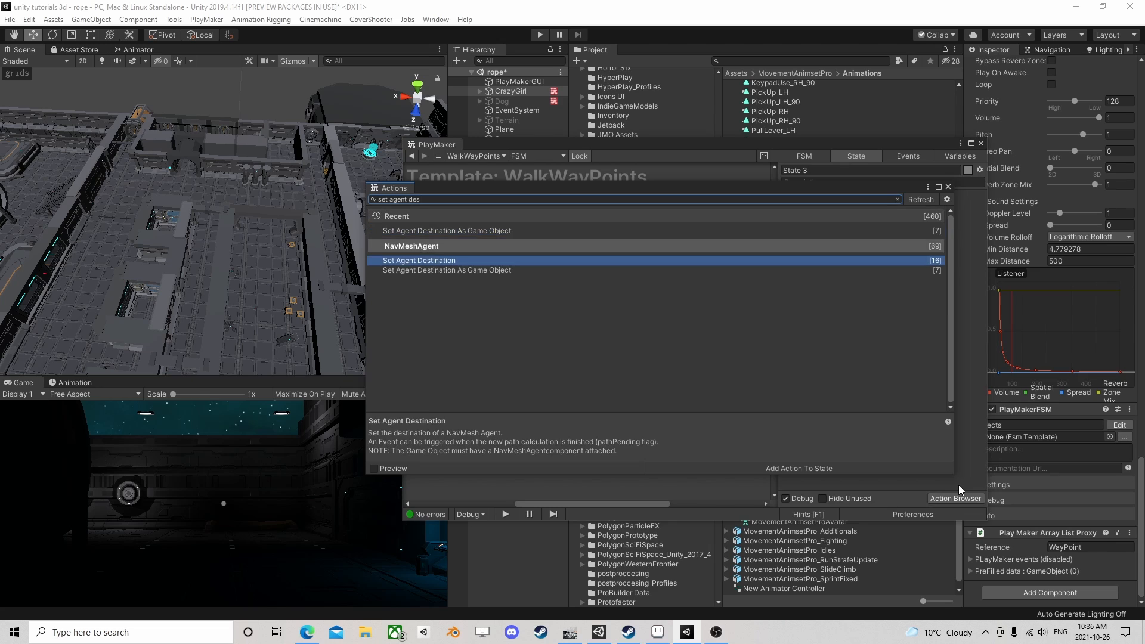
key(Return)
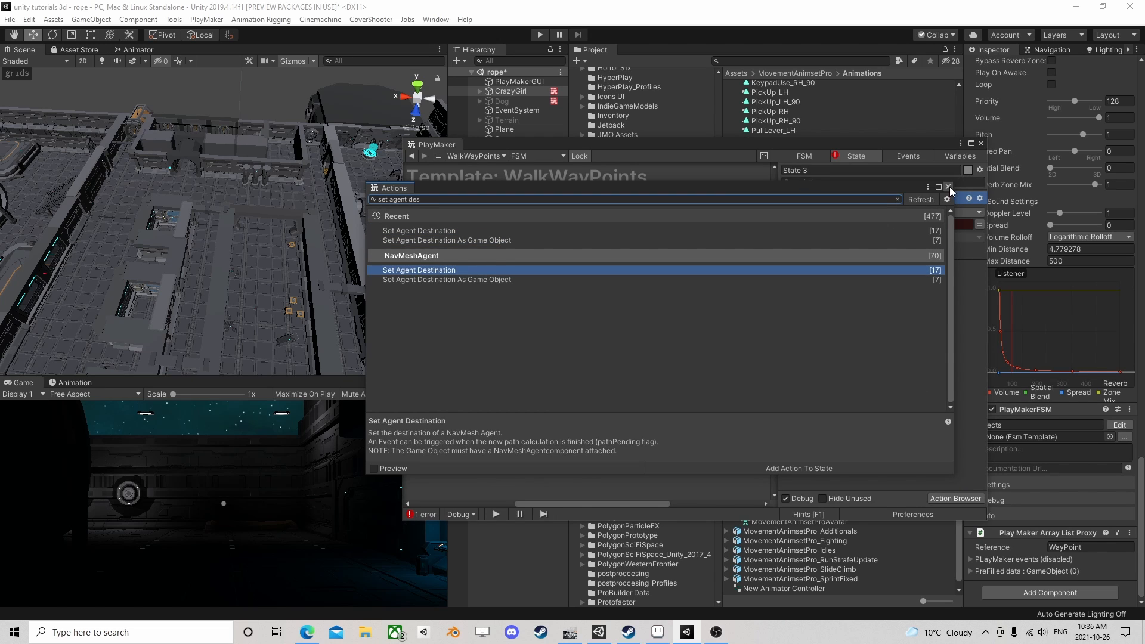
click(948, 186)
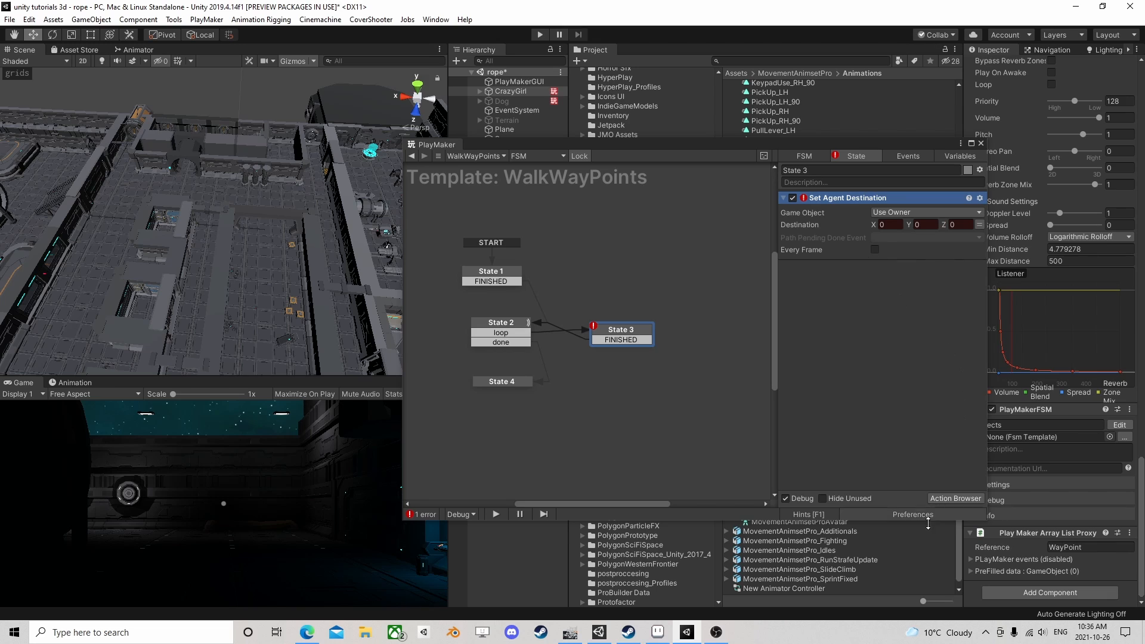
Add a Get Position action to State 3, ahead of Set Agent Destination
click(955, 499)
text(get )
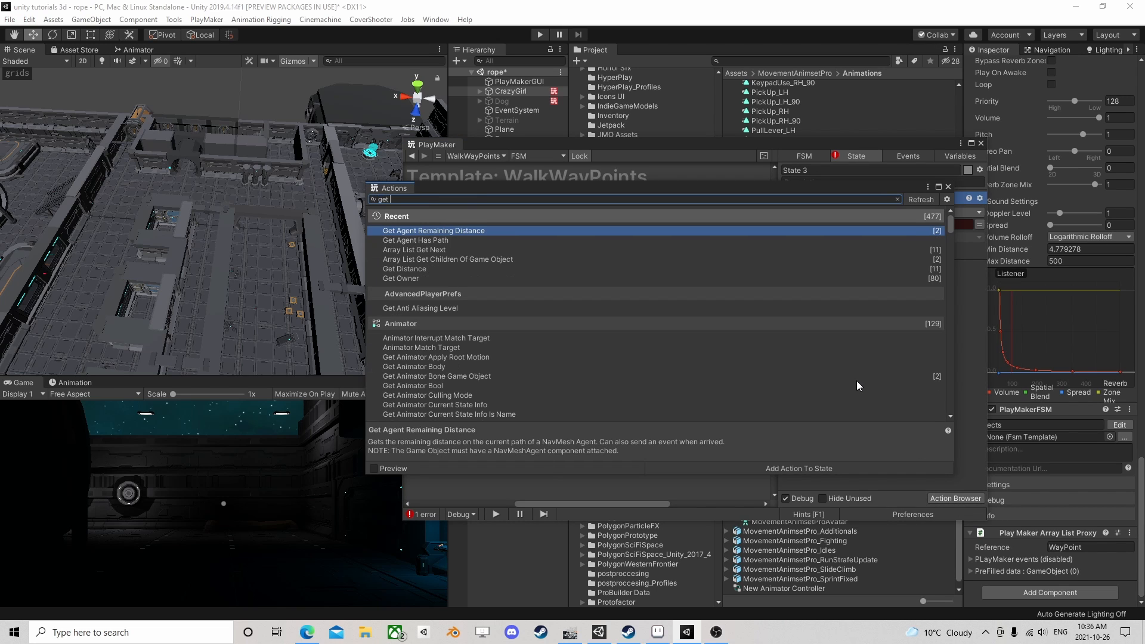
text(post)
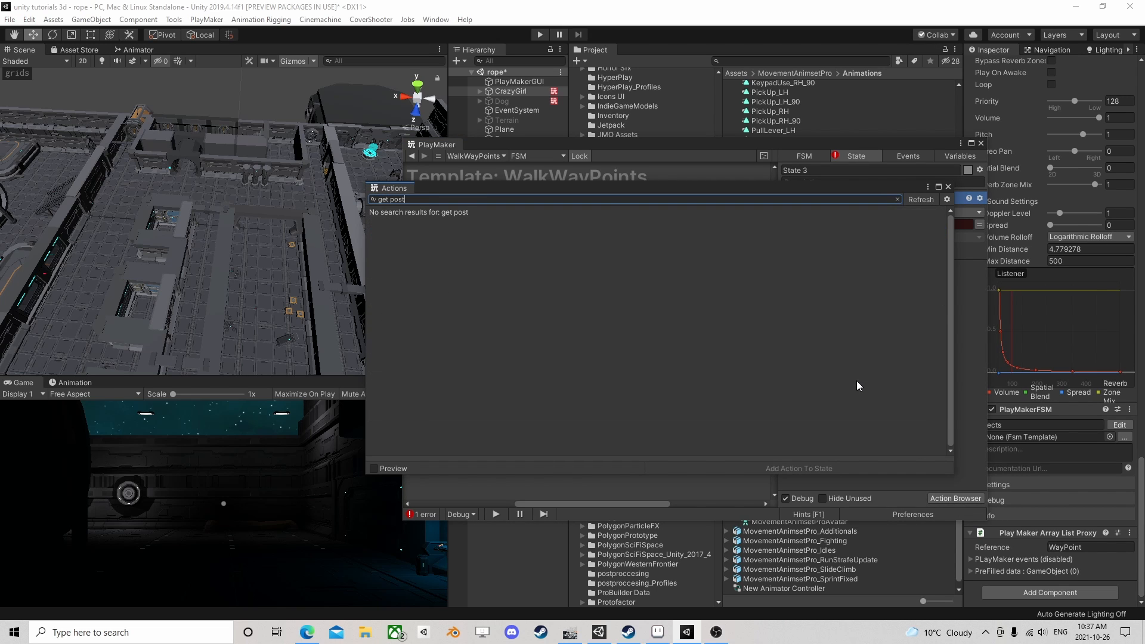
key(BackSpace)
text(it)
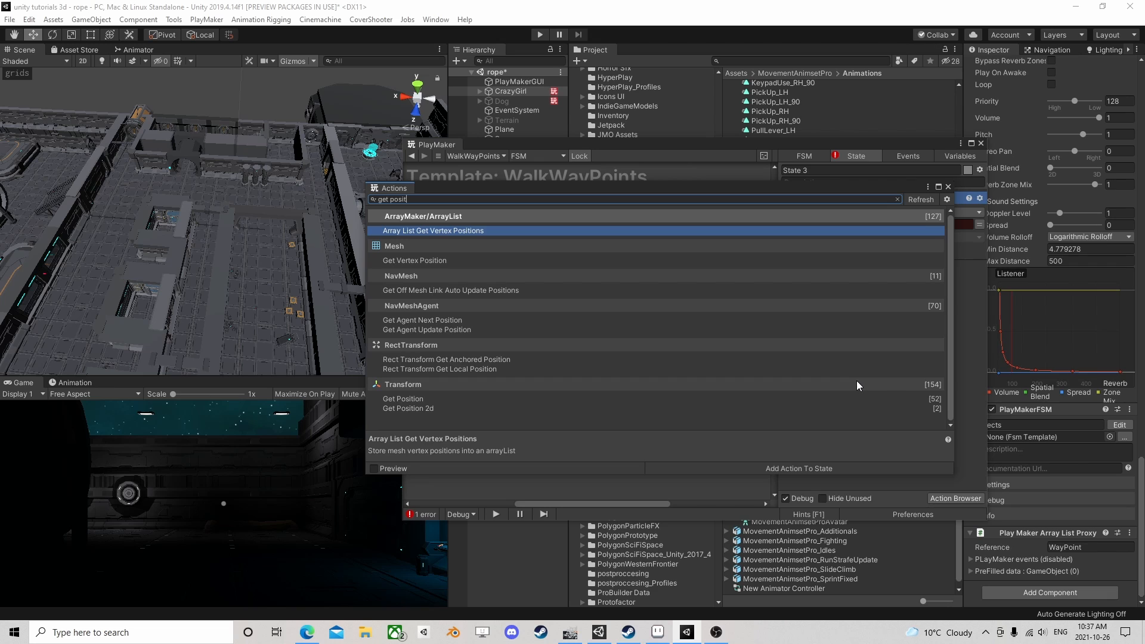
key(Down)
key(Down)
key(Down)
key(Down)
key(Down)
key(Down)
key(Down)
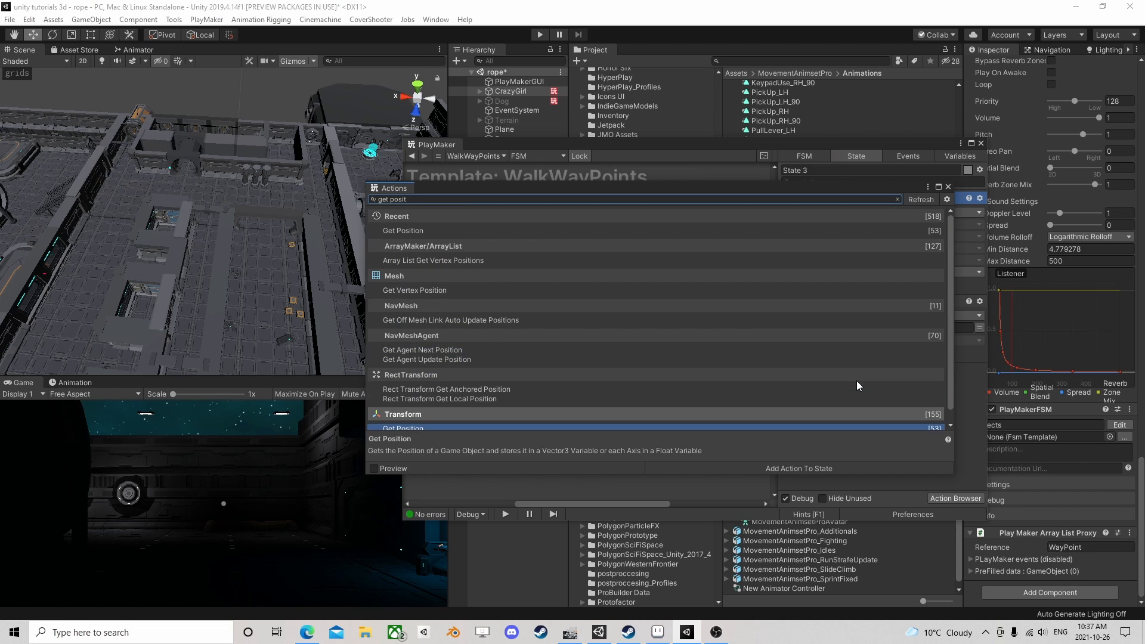
key(Return)
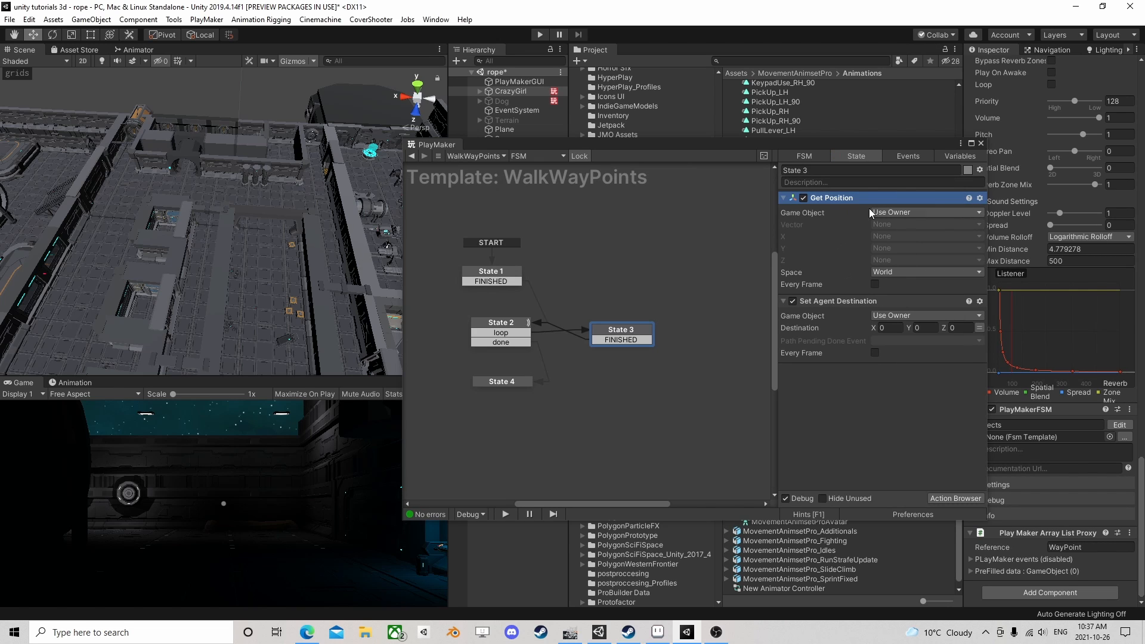
Make Get Position read the Waypoint variable's game object and store its vector in a new variable named waypoint position
click(887, 213)
click(897, 237)
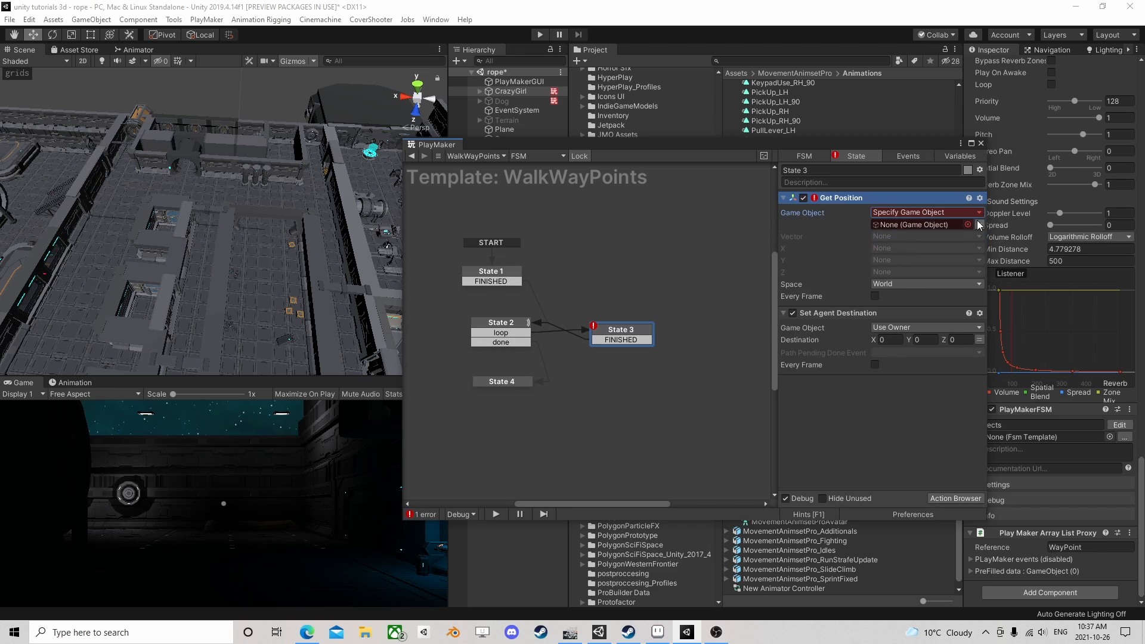
click(979, 225)
click(940, 224)
click(914, 256)
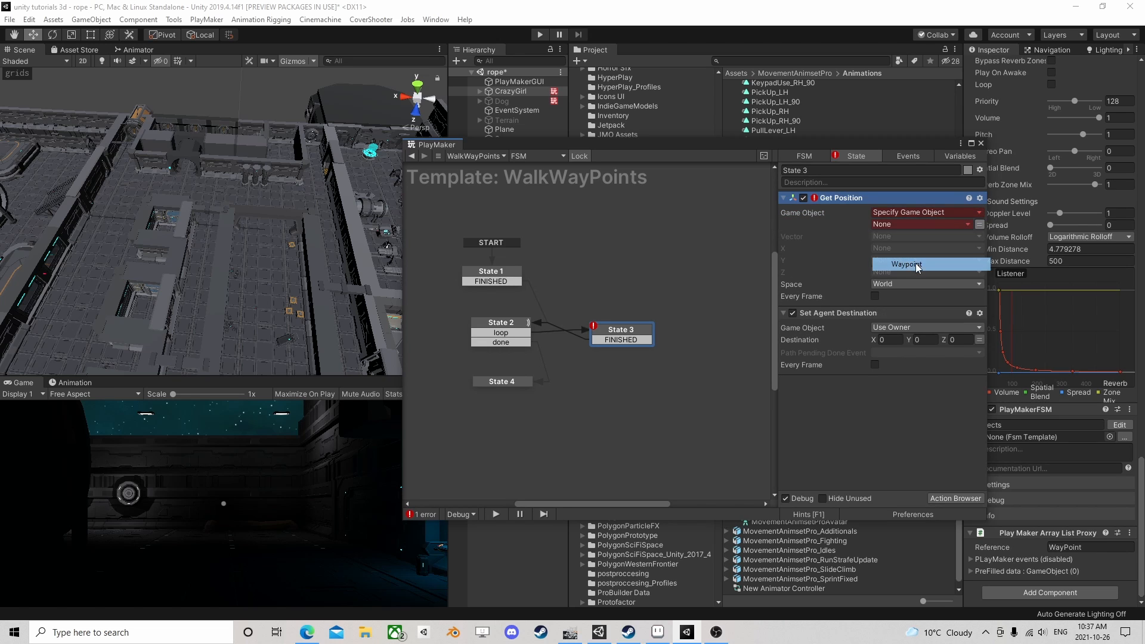
click(896, 247)
click(912, 274)
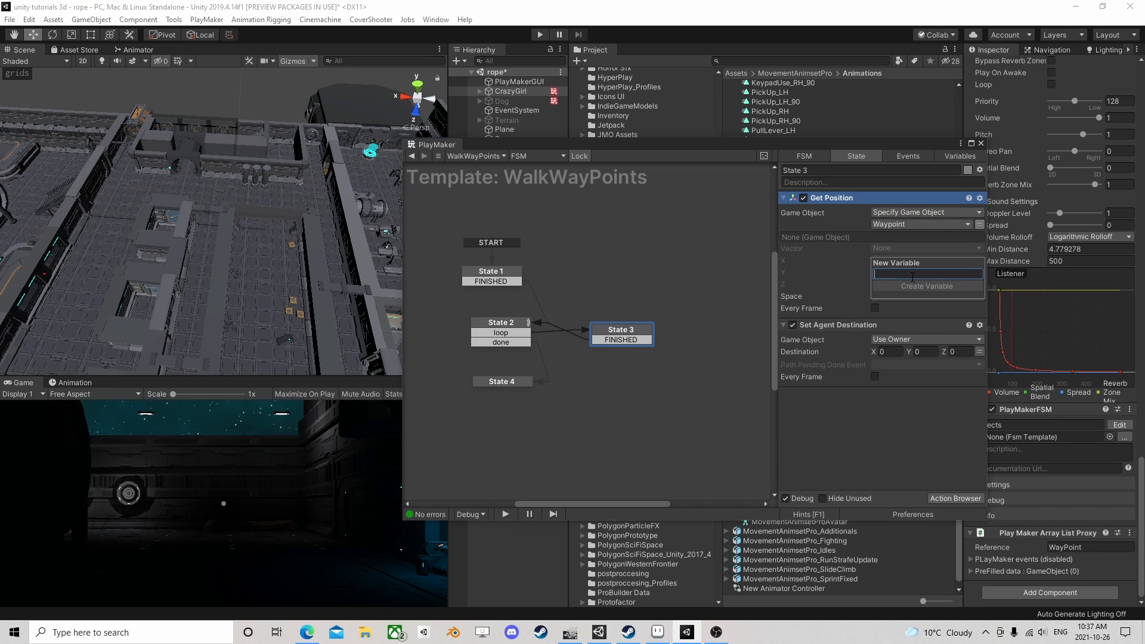
text(waypoint p)
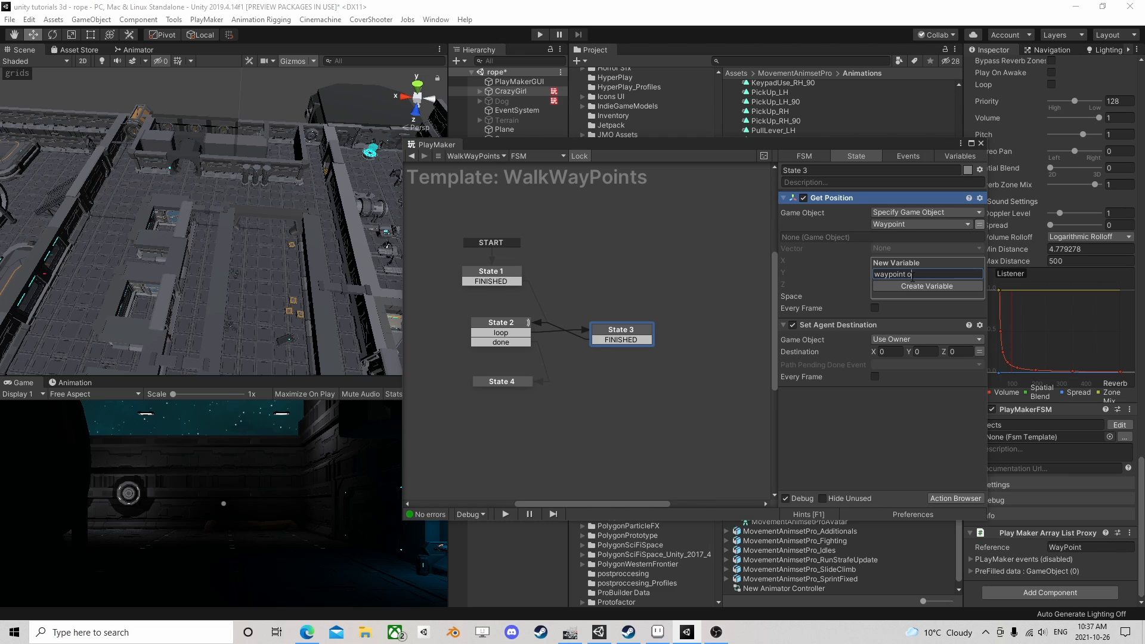
text(osition)
key(Return)
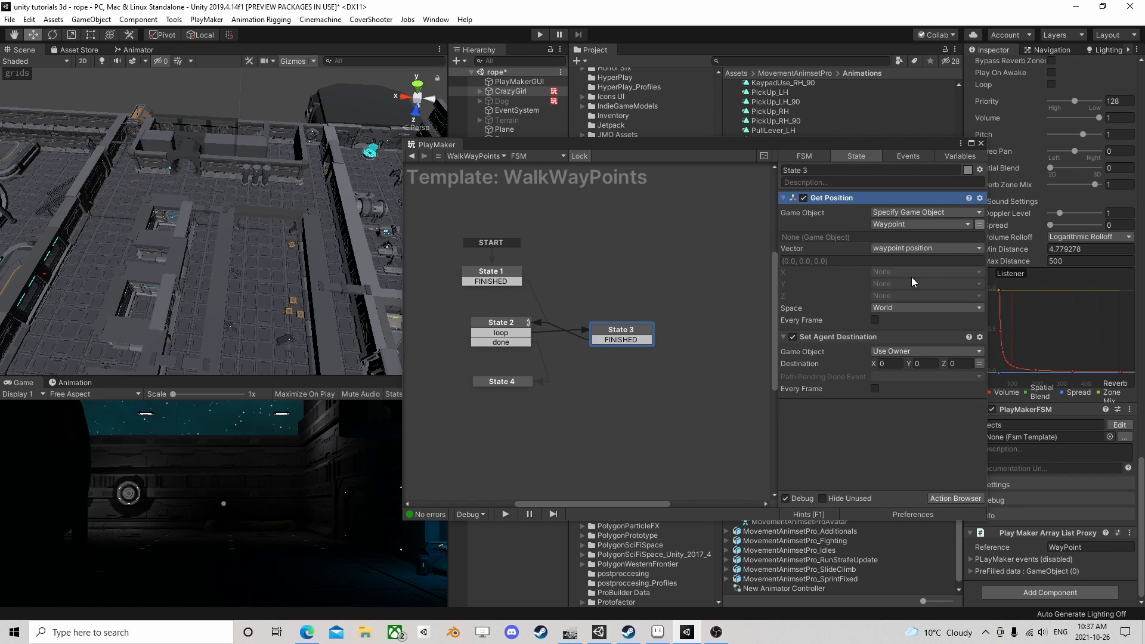
Set the agent destination to the waypoint position variable and its Path Pending Done Event to FINISHED
click(980, 363)
click(957, 364)
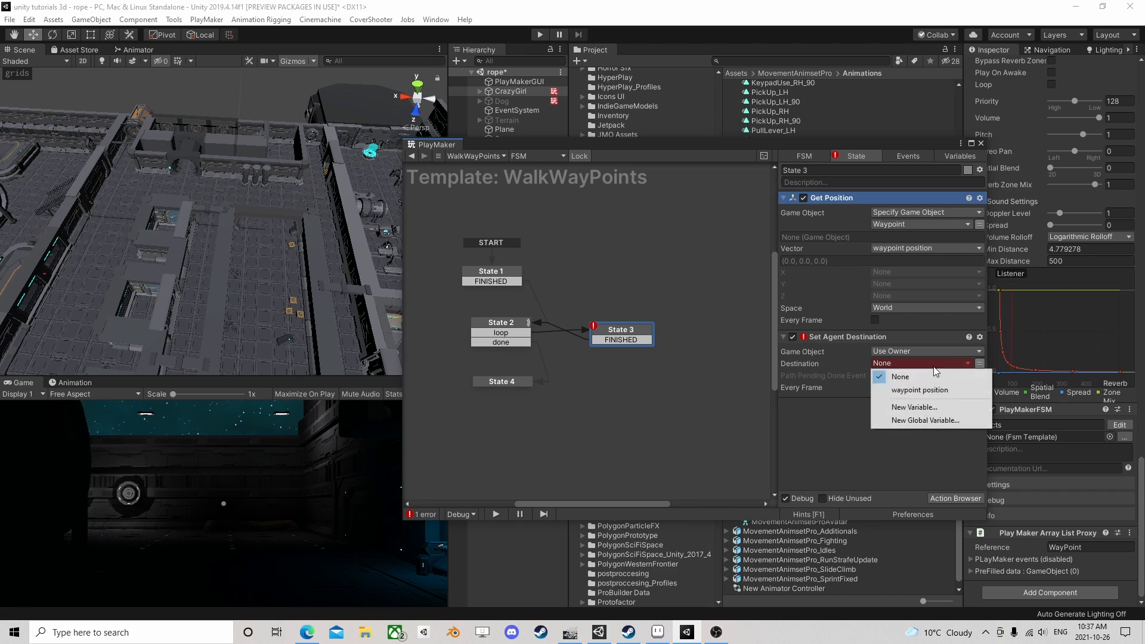
click(902, 384)
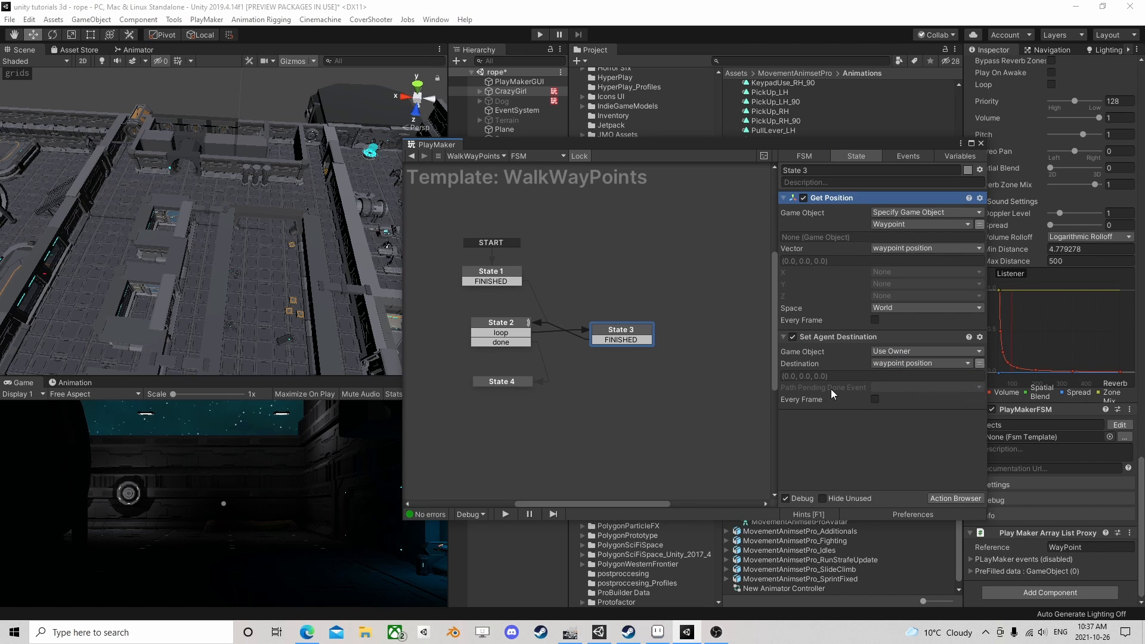
click(890, 388)
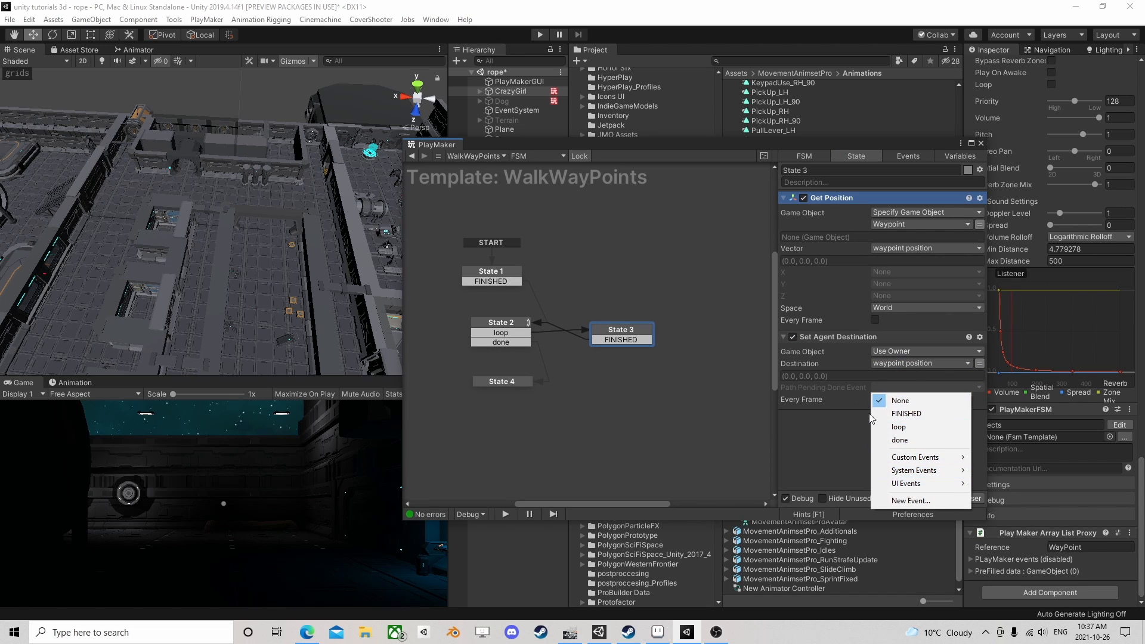
click(916, 413)
Route State 3's FINISHED transition to a new State 5 and add Get Agent Remaining Distance to that state
mouse_move(624, 331)
mouse_down()
mouse_move(625, 317)
mouse_move(636, 356)
mouse_move(617, 342)
mouse_up()
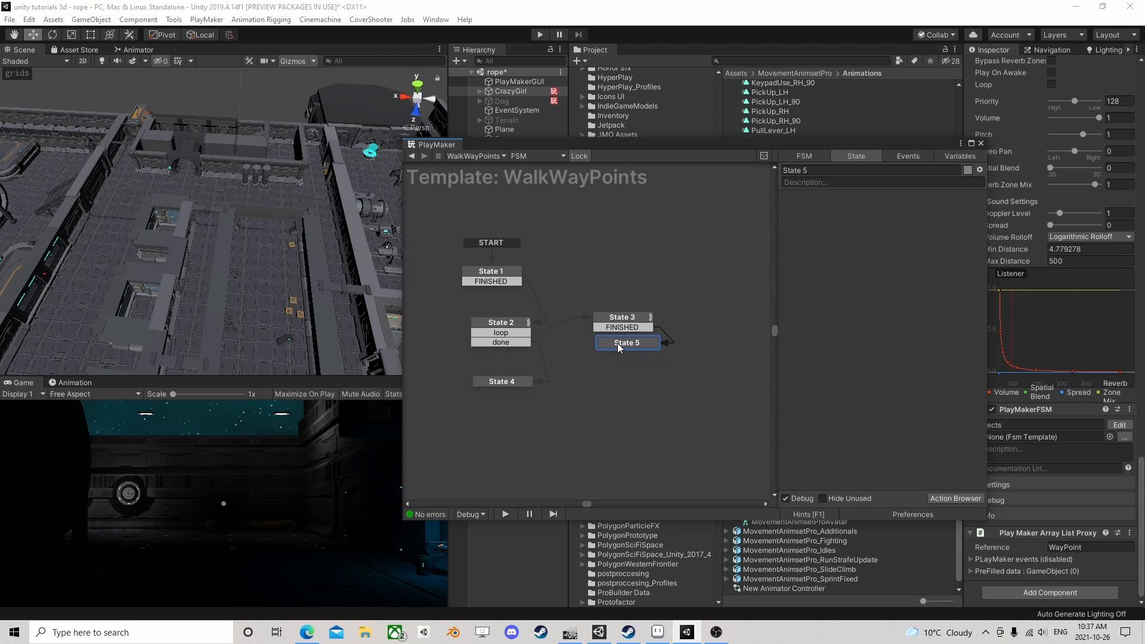
click(945, 498)
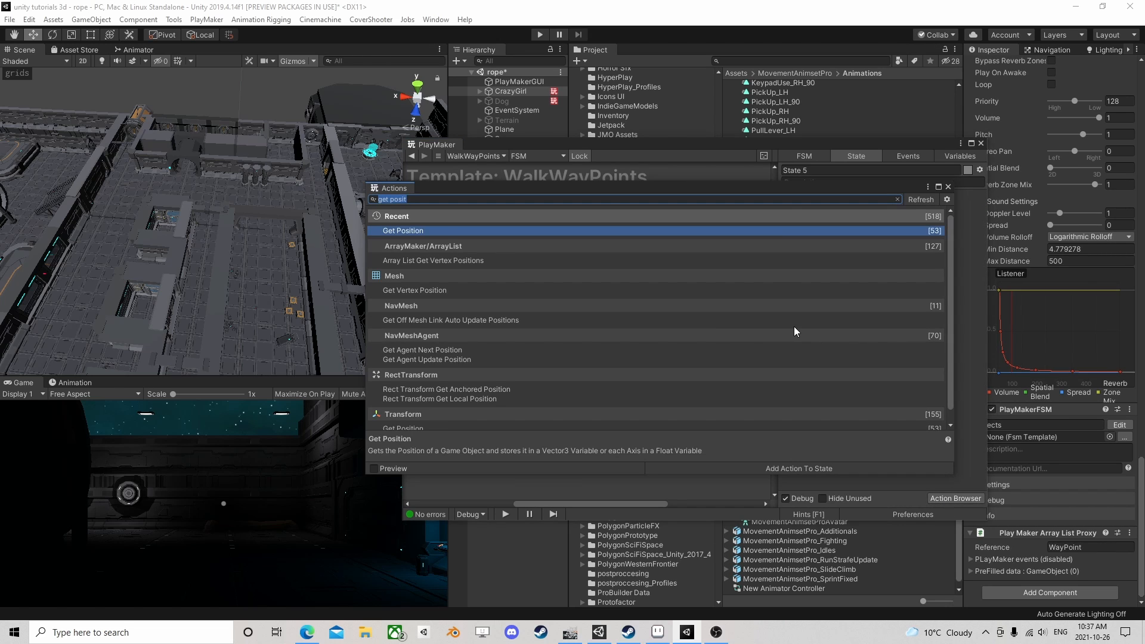
text(remain)
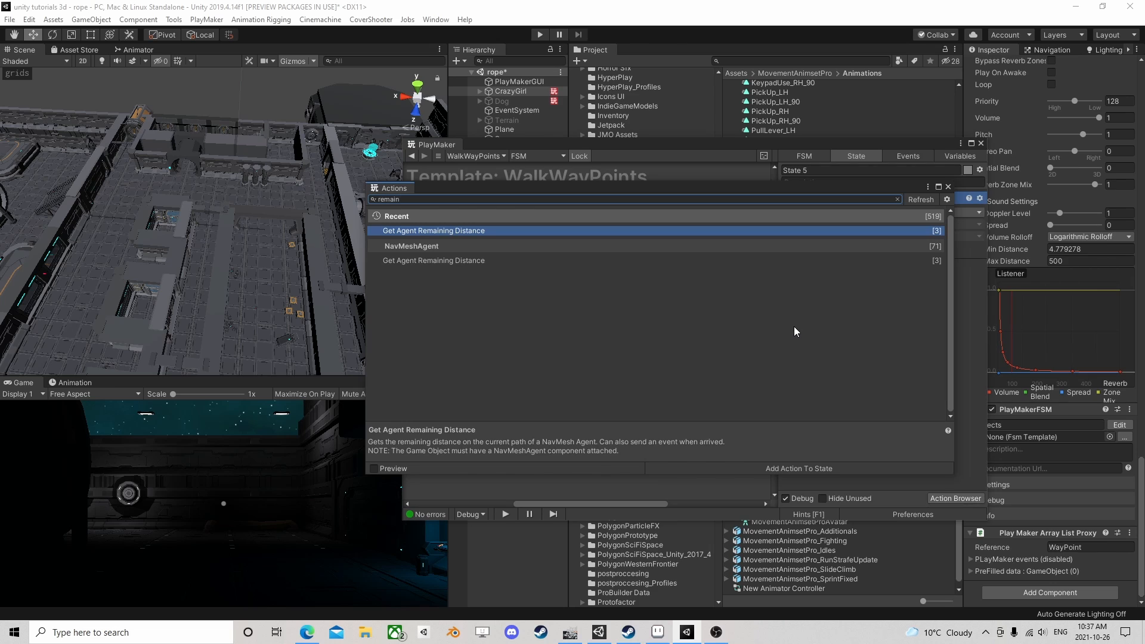
key(Return)
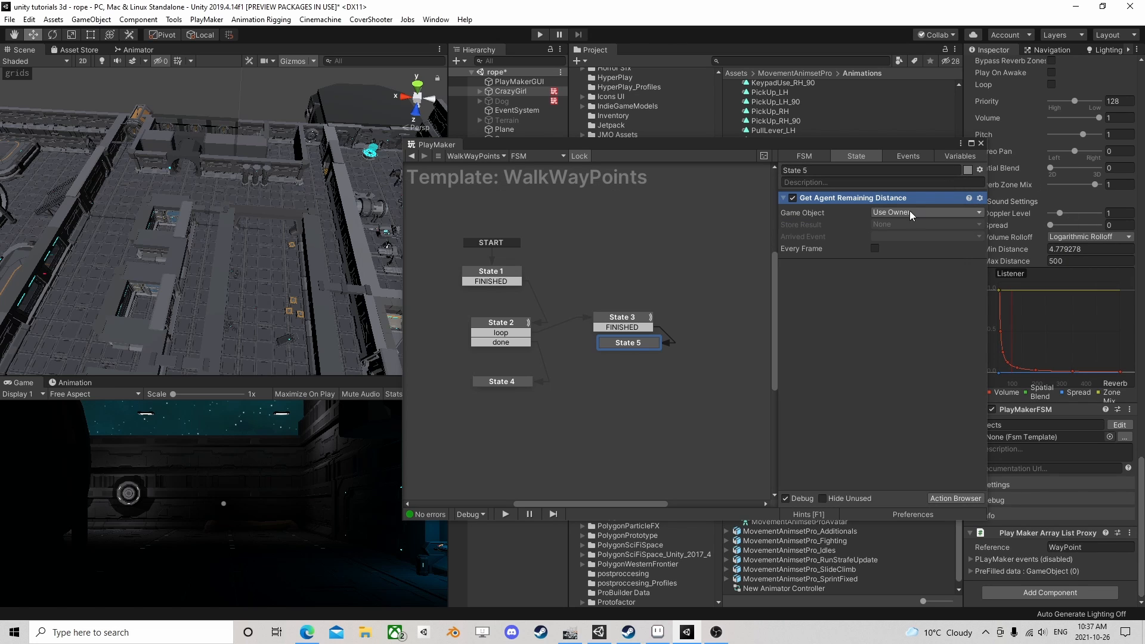
Set the Arrived Event of State 5's remaining distance action to FINISHED and link that transition back to State 2
click(897, 224)
click(891, 234)
click(891, 236)
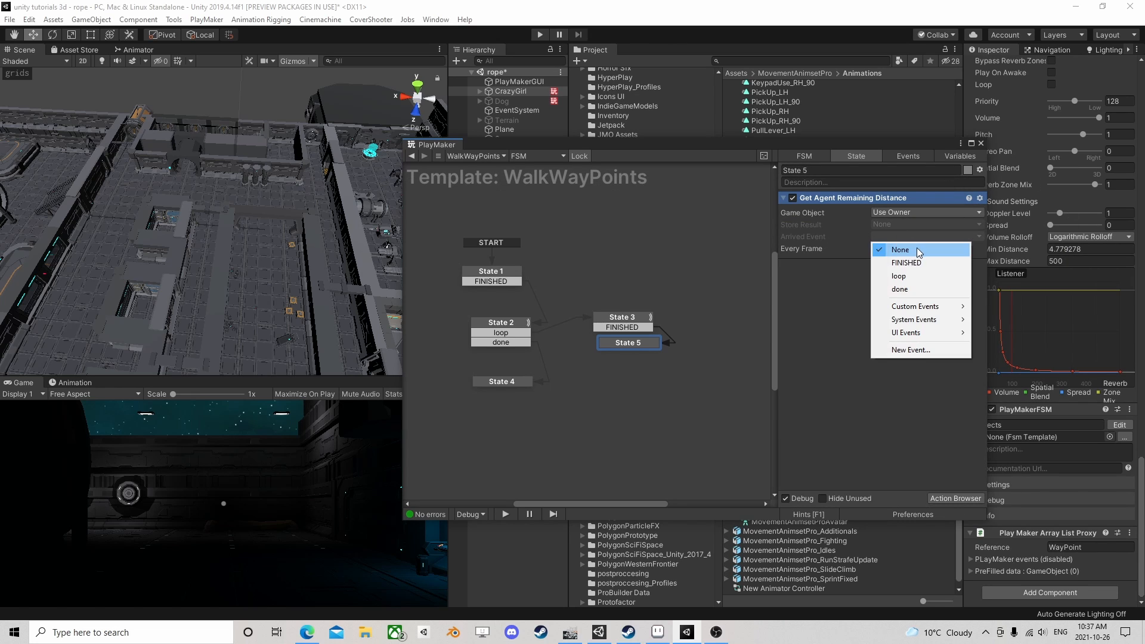
click(904, 261)
click(879, 258)
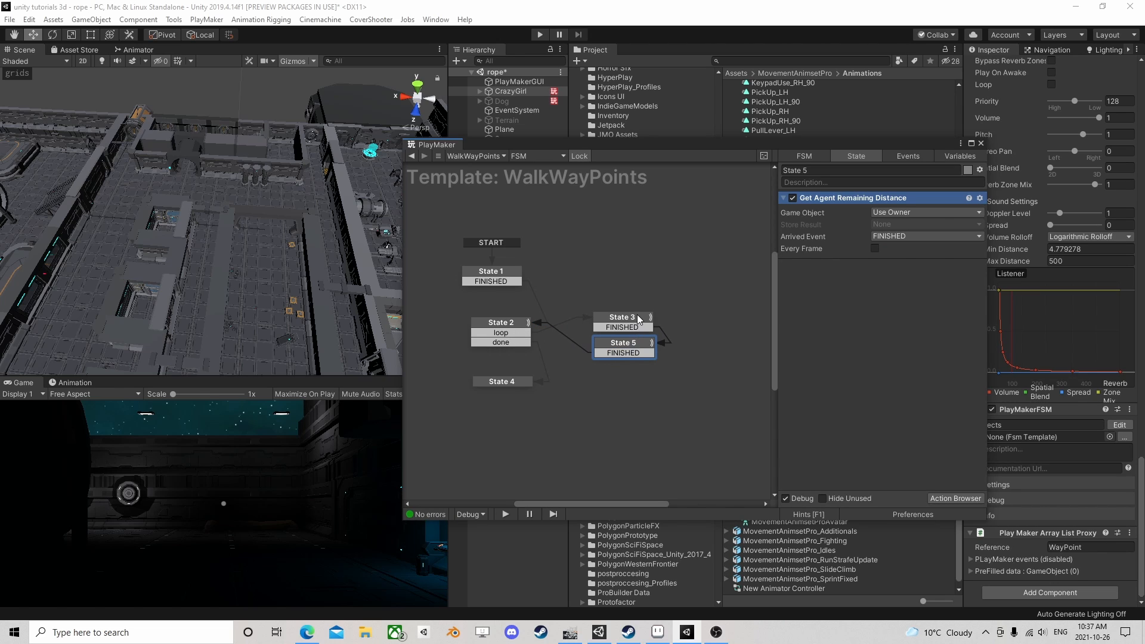
Review the actions of State 3 and State 5 and enable Every Frame on State 5's Get Agent Remaining Distance
click(636, 315)
click(625, 345)
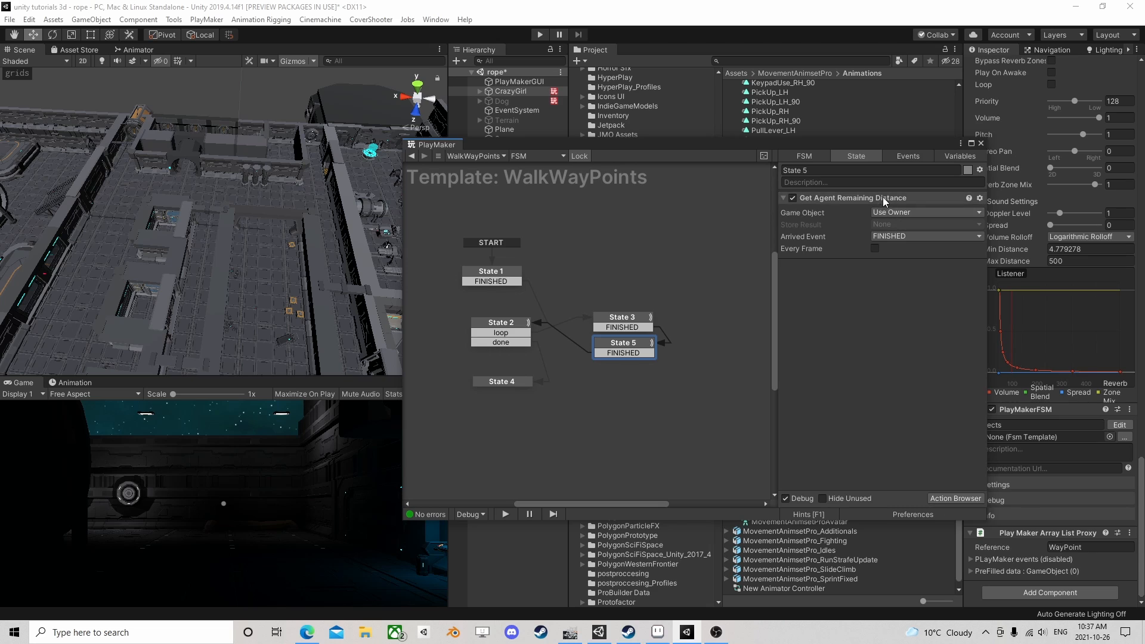
click(626, 325)
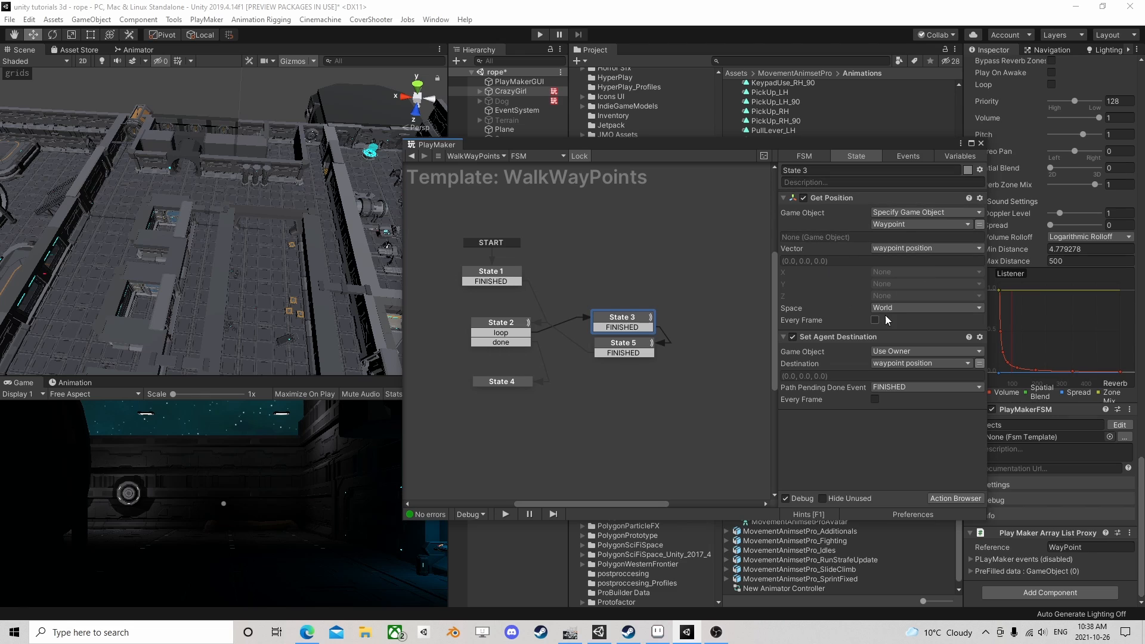
click(821, 338)
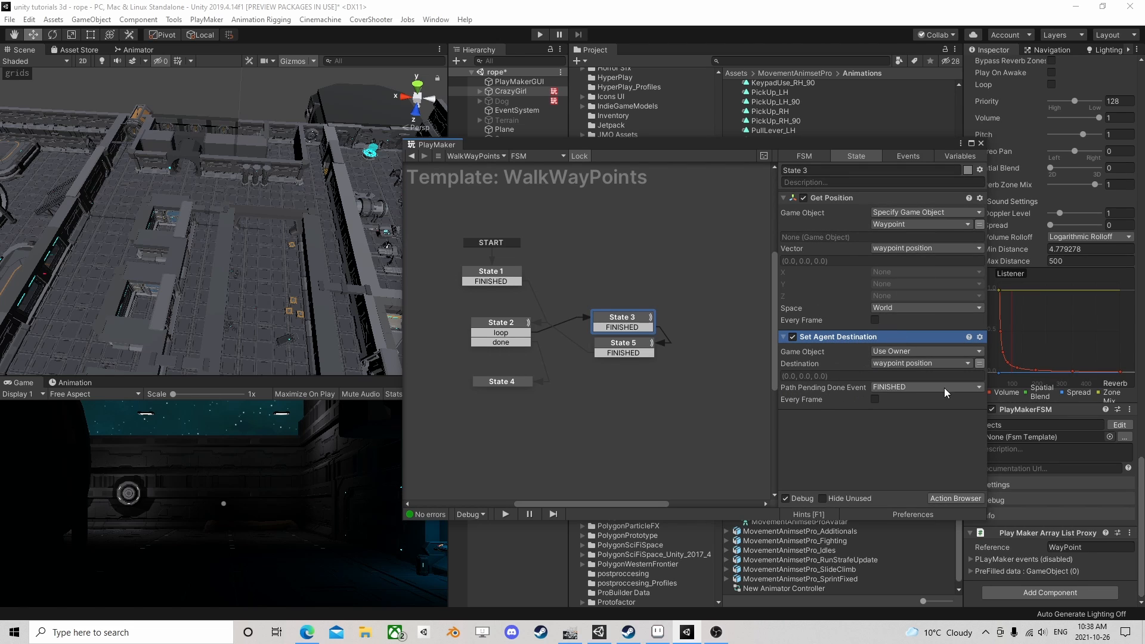
click(635, 343)
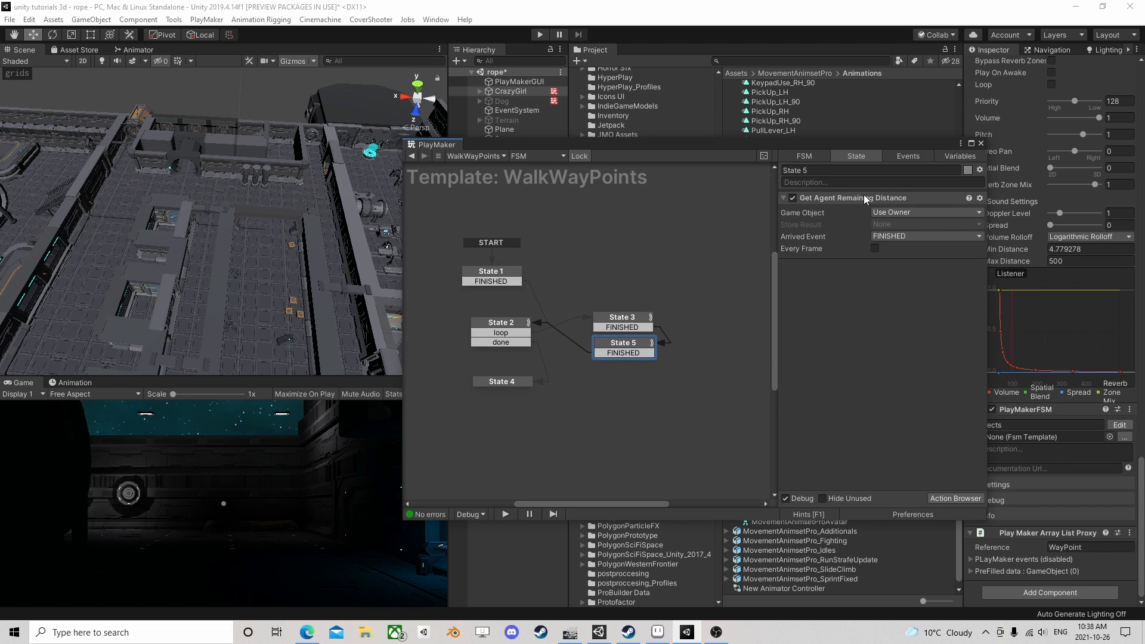
click(621, 318)
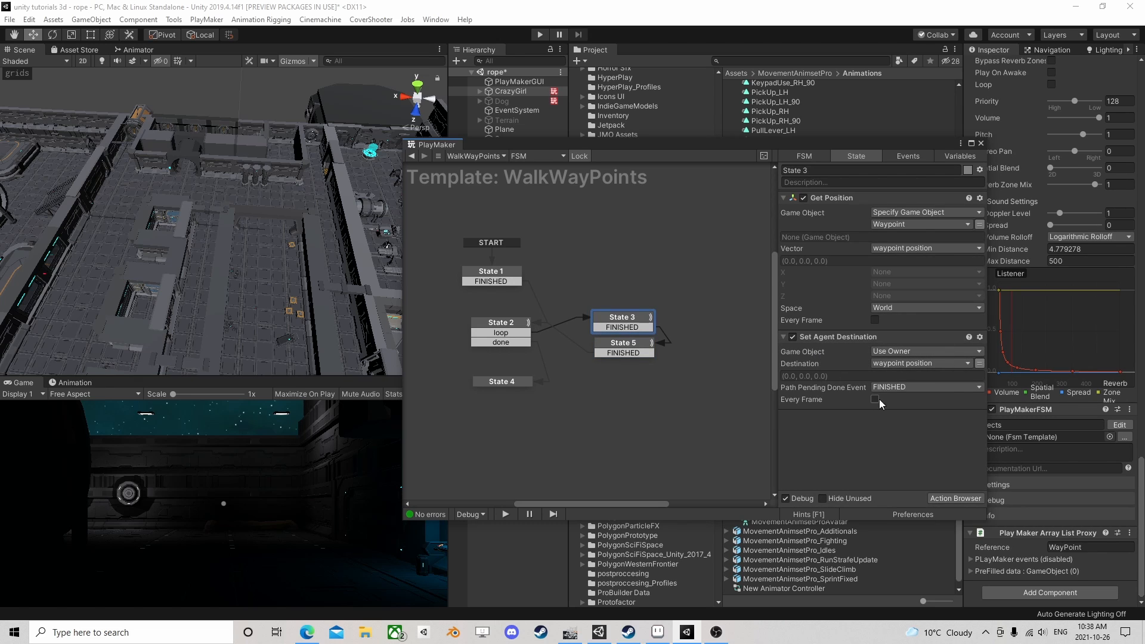
click(614, 346)
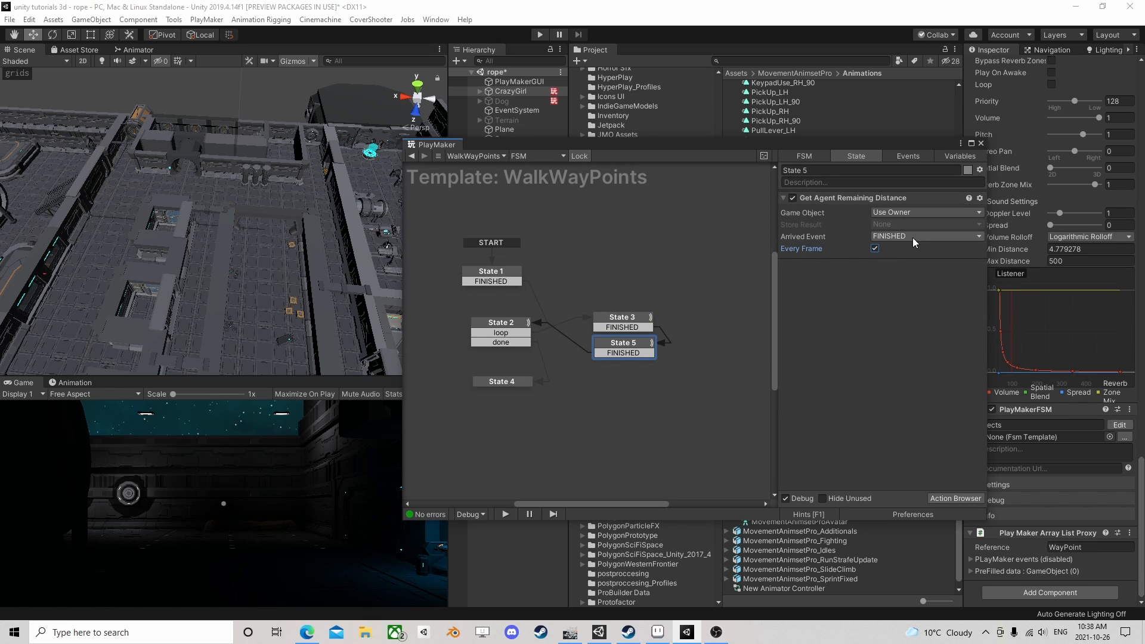
Run the scene and show State 5 in the running WalkWayPoints sub-FSM of CrazyGirl
click(540, 35)
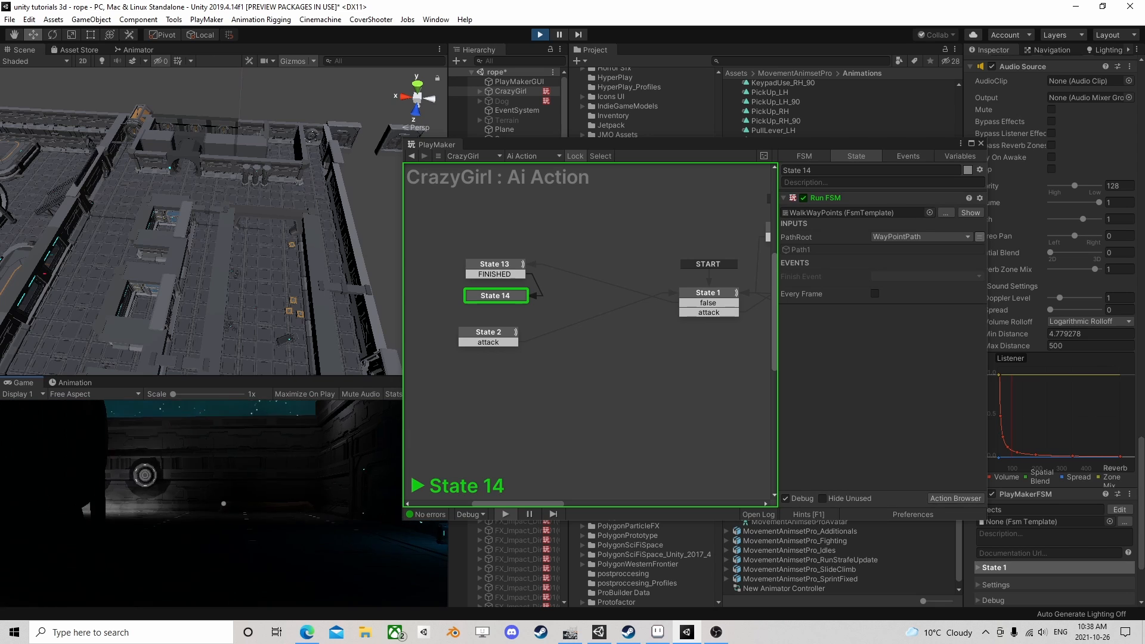
click(972, 214)
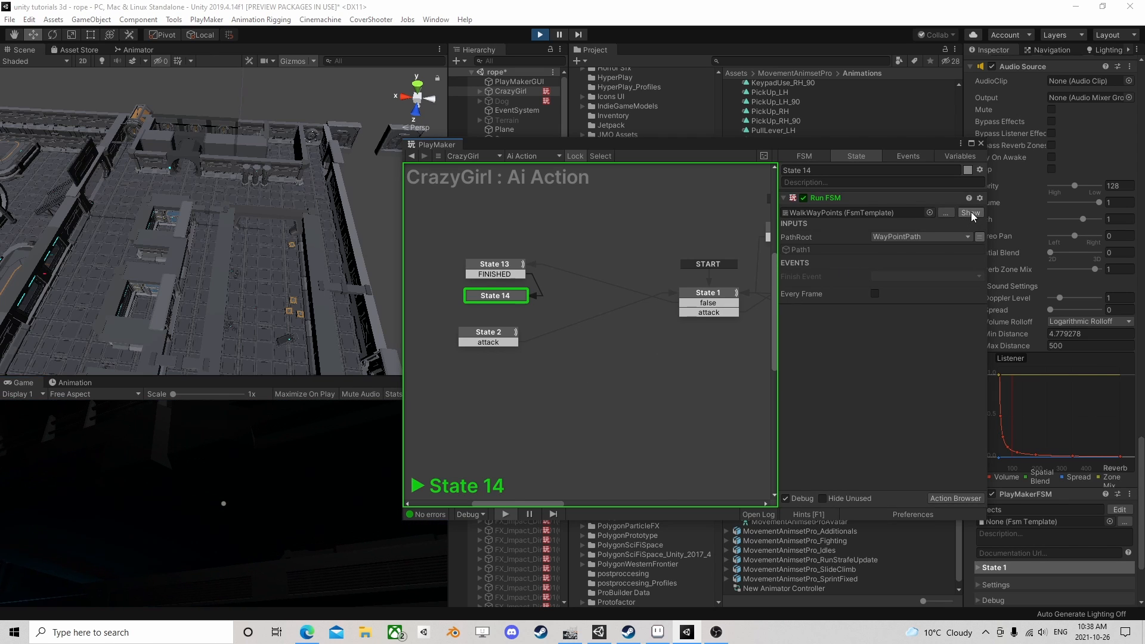
click(614, 346)
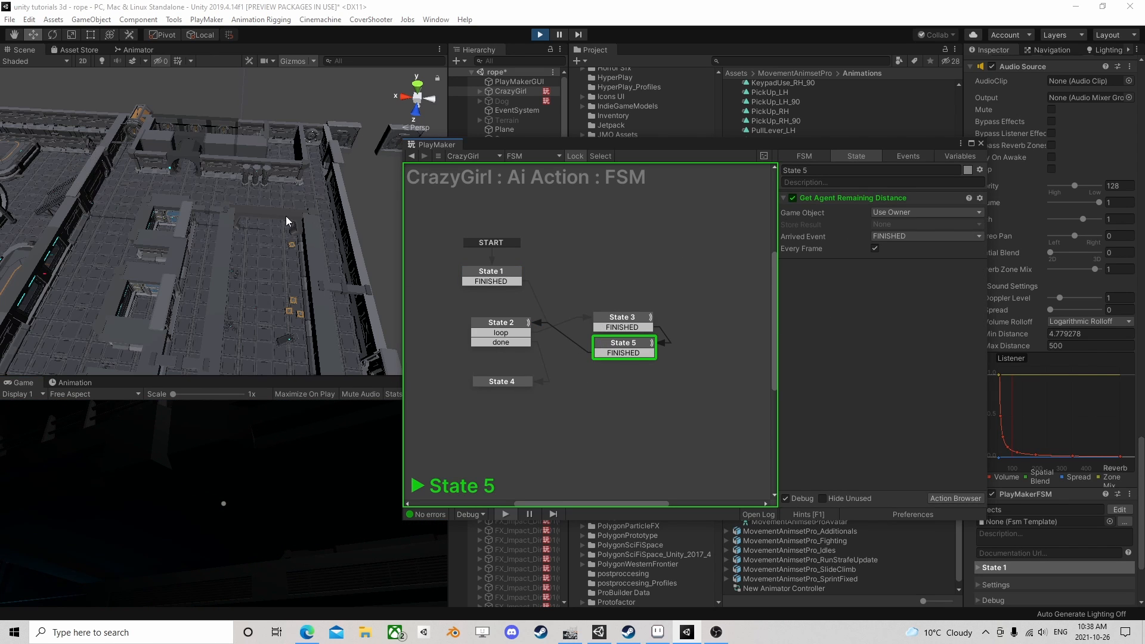
Bring CrazyGirl into close view in the Scene view, clear of the PlayMaker window, and watch her walk the waypoints
scroll(286, 215, down, 3)
middle_drag(209, 271, 261, 171)
scroll(274, 233, up, 2)
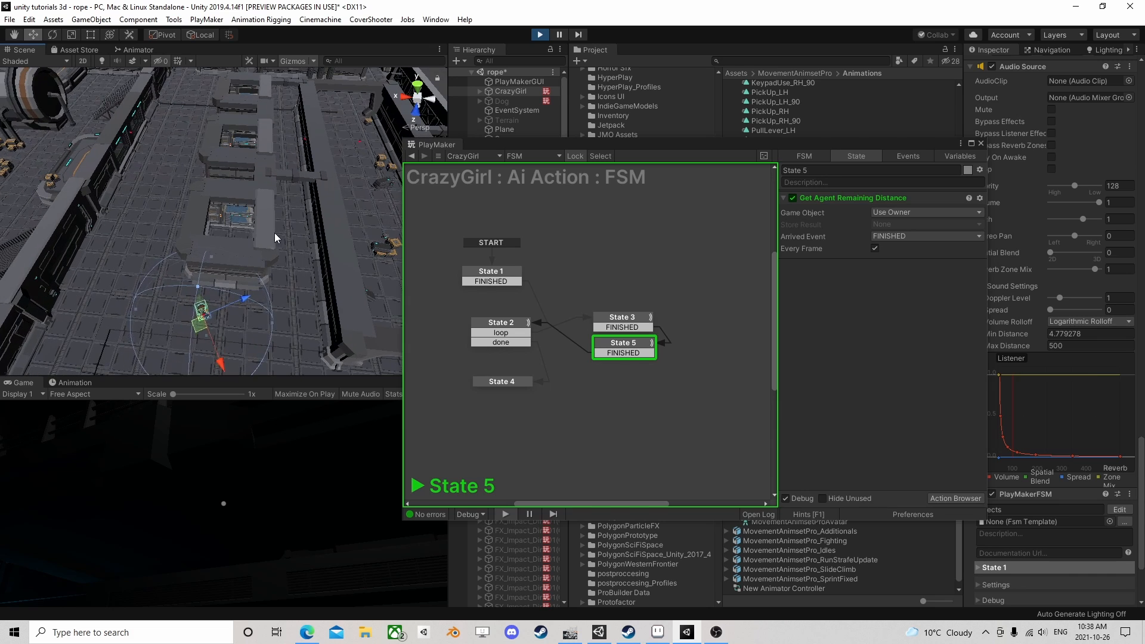
scroll(276, 238, up, 1)
right_drag(307, 192, 307, 229)
drag(570, 147, 626, 130)
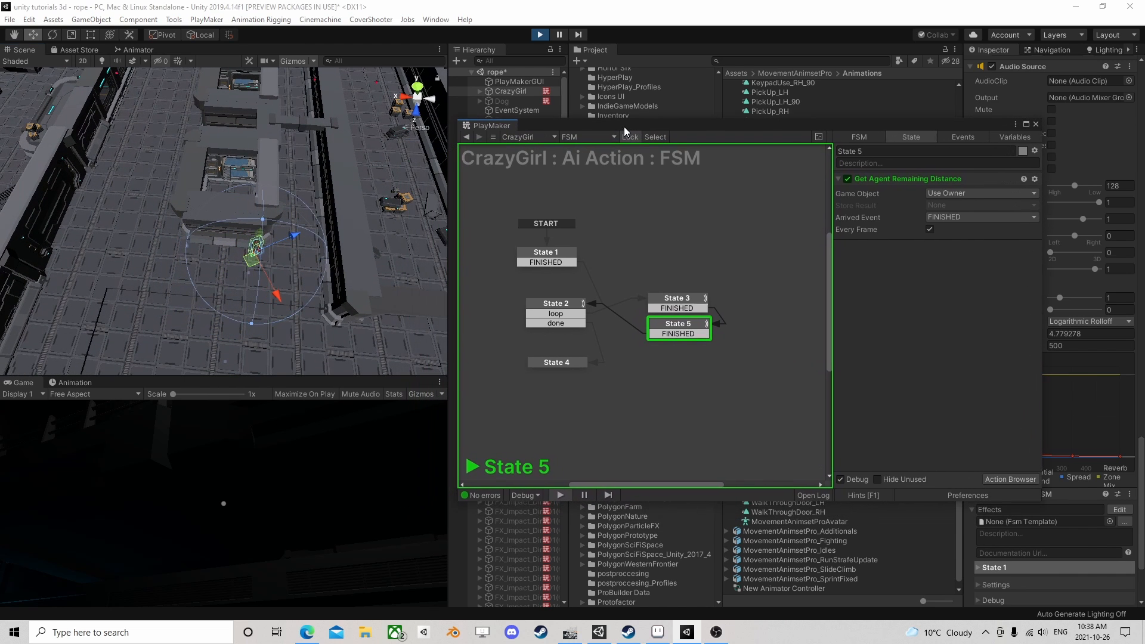
click(340, 463)
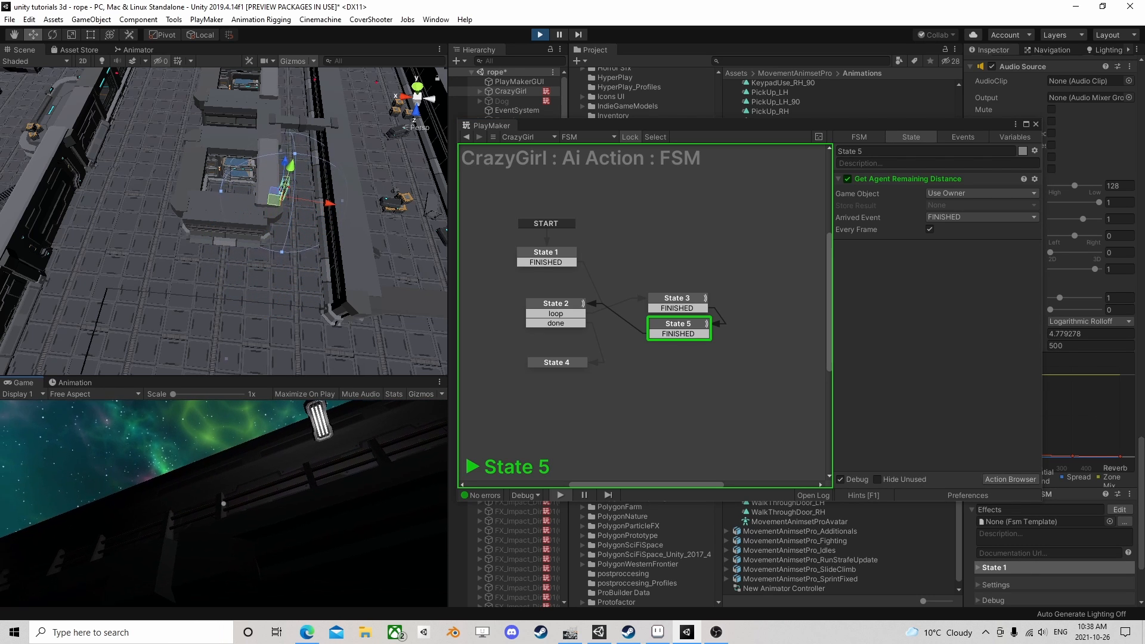
Show State 3's actions and locate the first waypoint Sphere under Path1 in the scene, comparing its position with CrazyGirl's
click(674, 298)
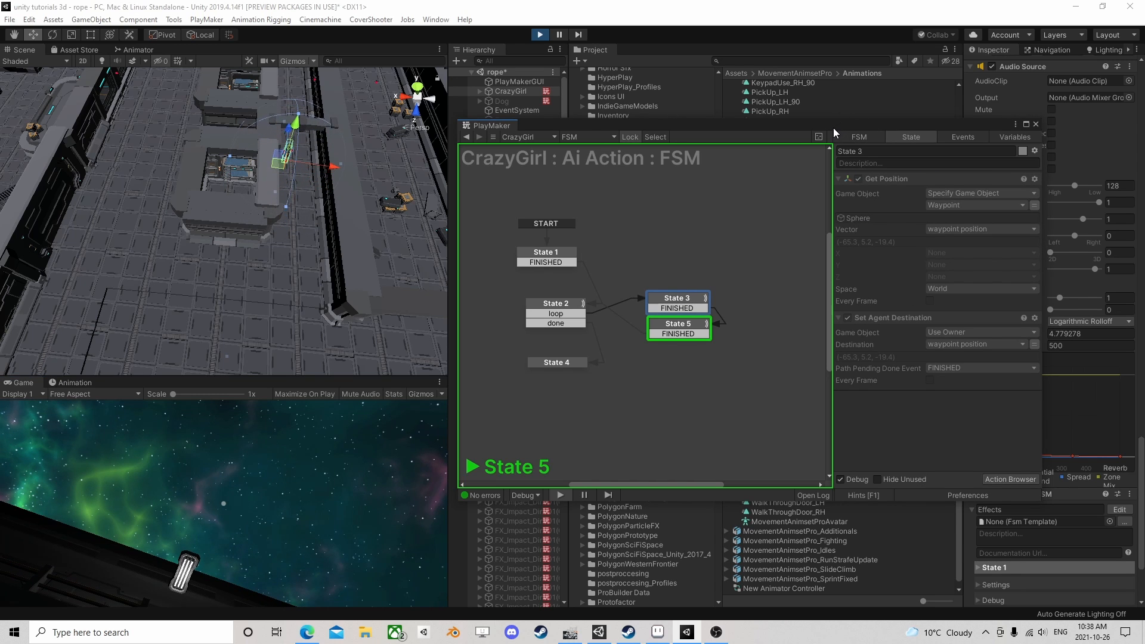
drag(833, 127, 929, 137)
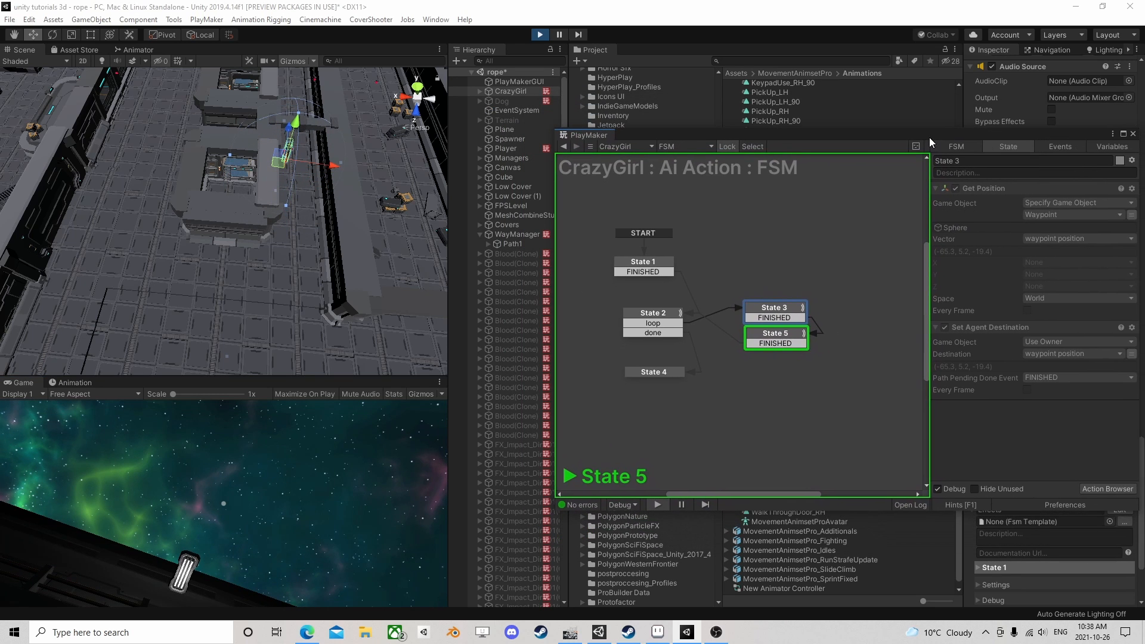
click(488, 245)
click(515, 253)
scroll(302, 216, down, 5)
middle_drag(302, 216, 268, 222)
scroll(269, 222, up, 3)
scroll(301, 273, down, 2)
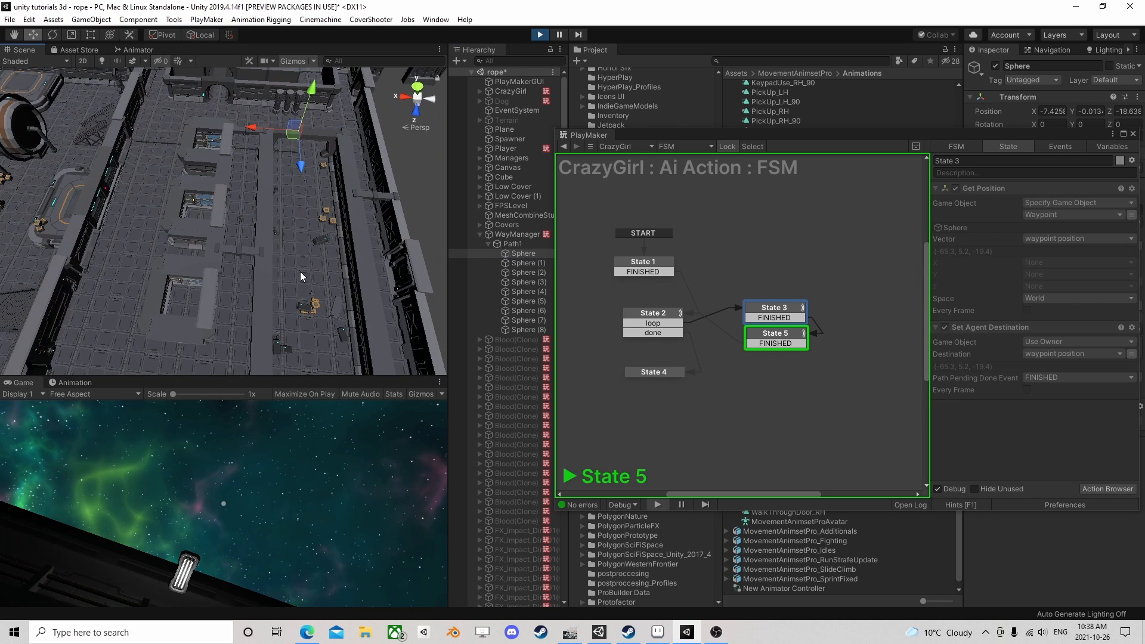
middle_drag(299, 270, 317, 239)
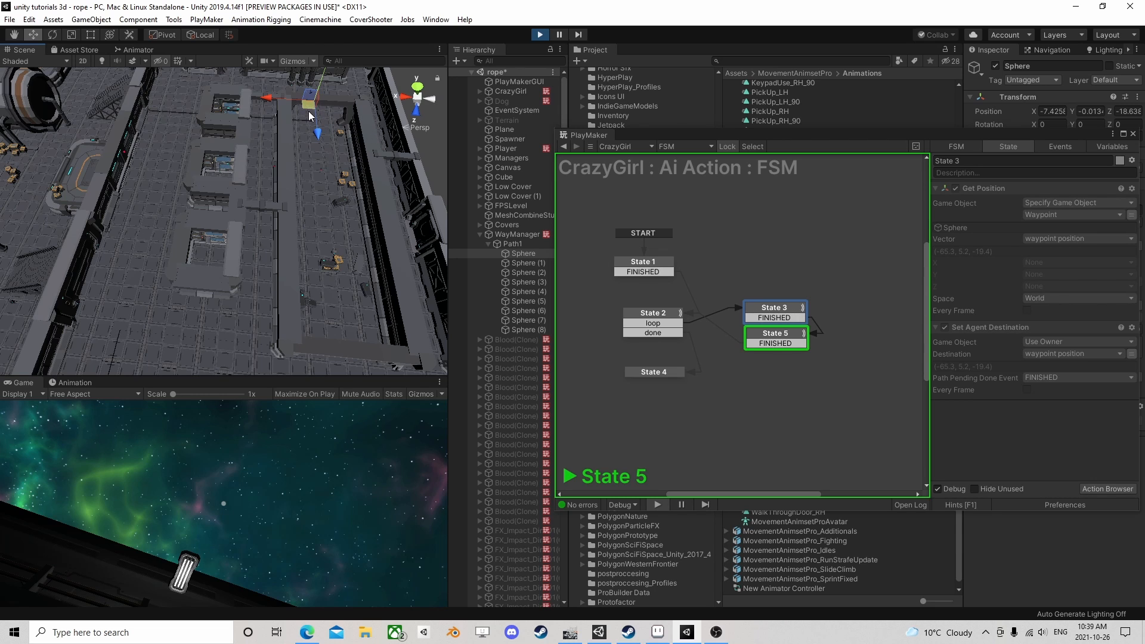
middle_drag(298, 135, 1116, 261)
scroll(188, 258, up, 2)
scroll(187, 256, up, 5)
scroll(359, 248, up, 5)
scroll(303, 278, down, 5)
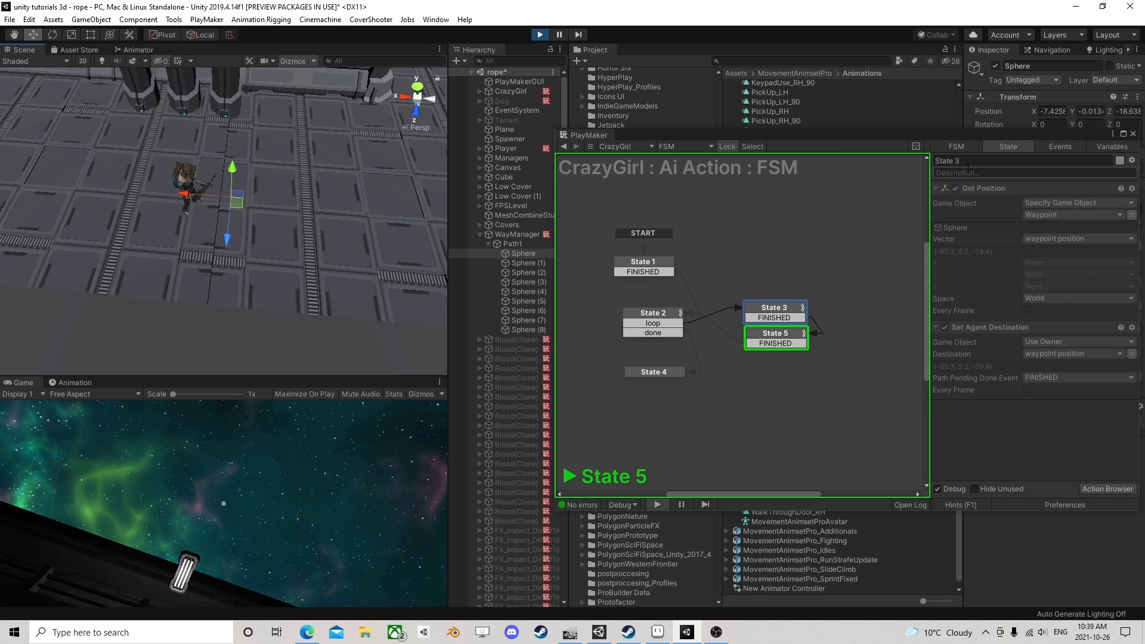
Set the Stopping Distance of CrazyGirl's Nav Mesh Agent to 0.6 while the scene is running
drag(908, 138, 582, 184)
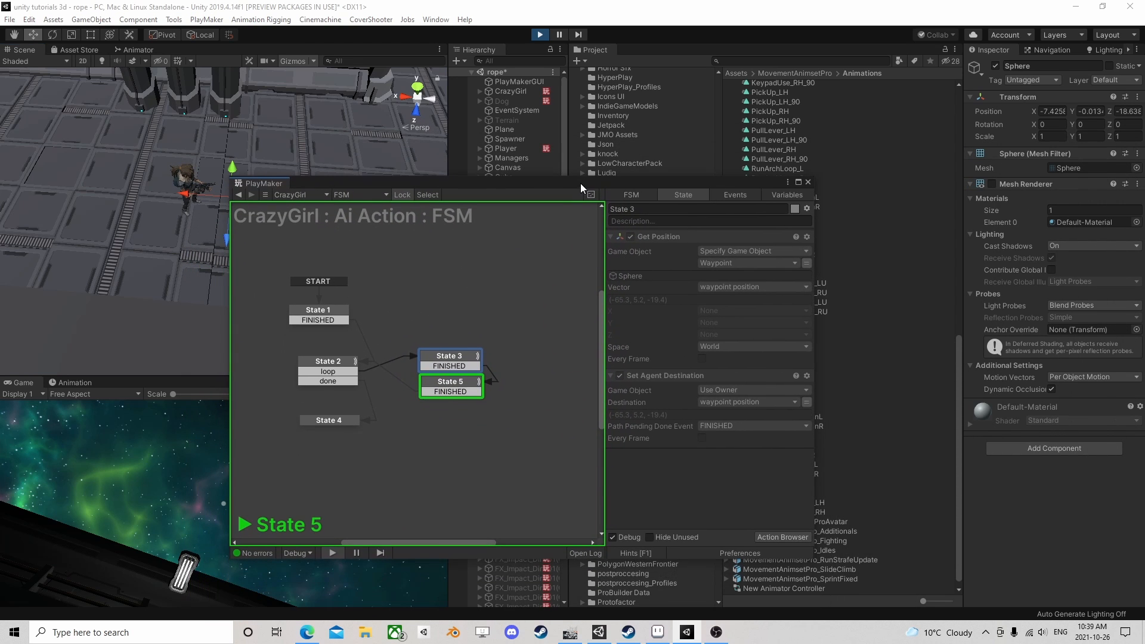
click(511, 92)
scroll(1002, 308, down, 5)
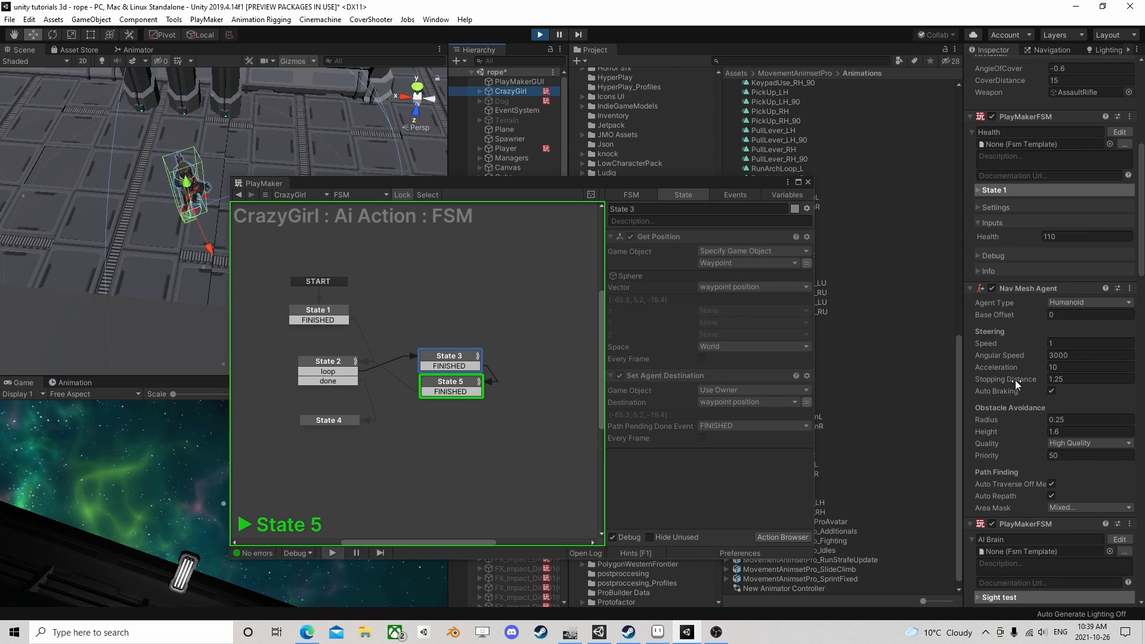
mouse_move(1015, 380)
mouse_down()
mouse_move(1035, 381)
mouse_move(996, 384)
mouse_move(1007, 385)
mouse_up()
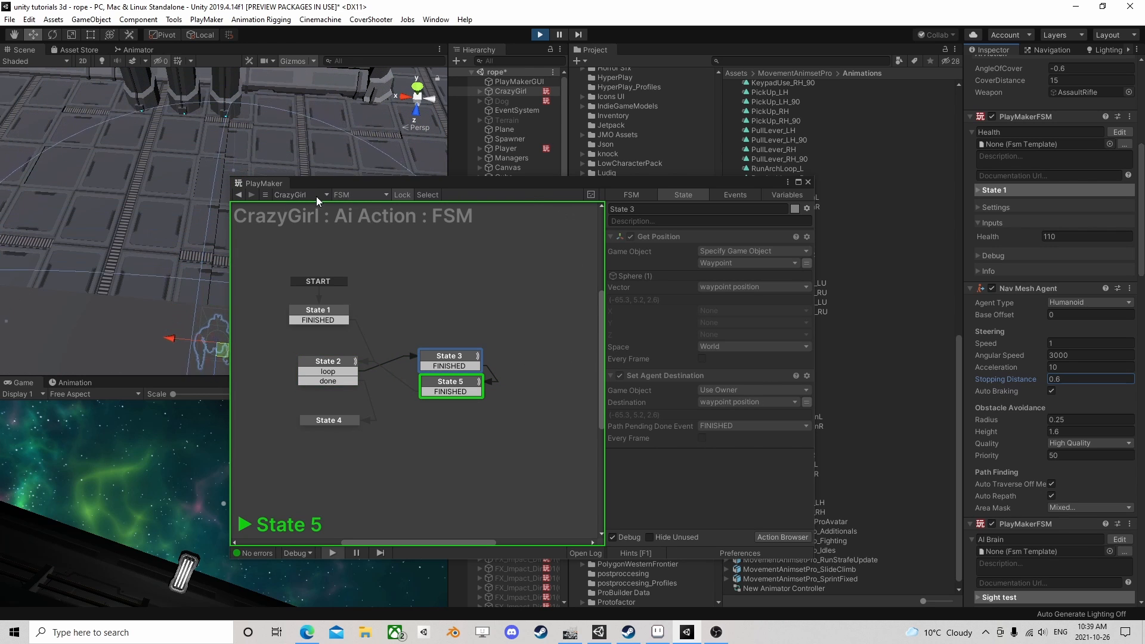
Check CrazyGirl's position in the Scene view and reduce her Nav Mesh Agent's Stopping Distance to 0.11 in the running scene
scroll(129, 268, down, 3)
alt+drag(119, 273, 361, 161)
scroll(256, 203, down, 1)
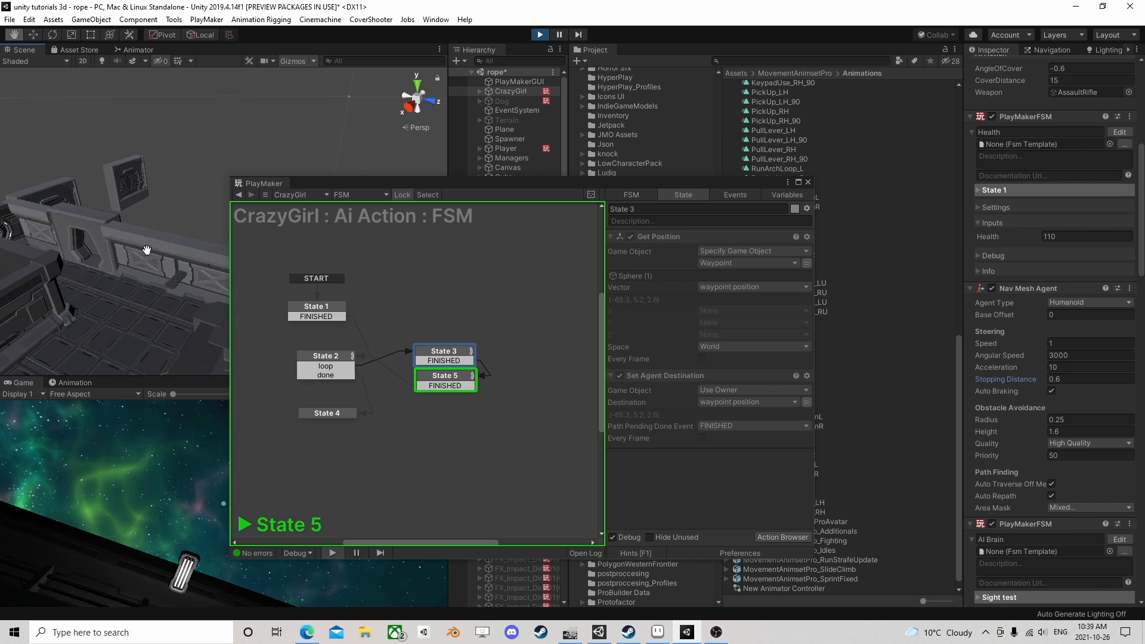
middle_drag(146, 248, 92, 166)
scroll(94, 179, up, 3)
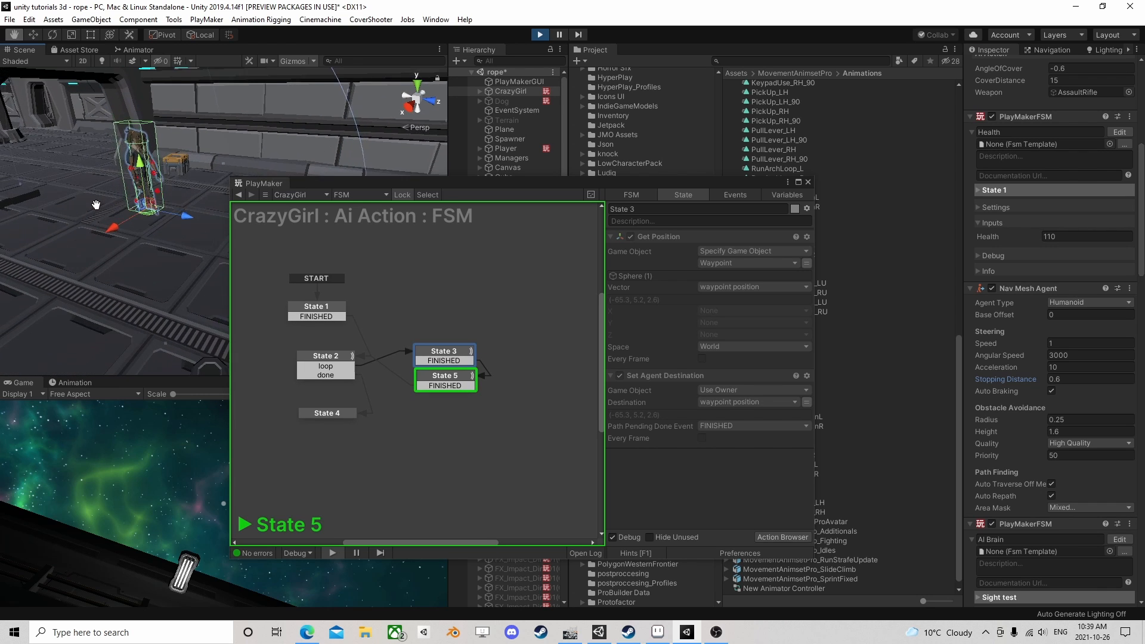
drag(1029, 383, 1014, 383)
Follow CrazyGirl in the Scene view as she walks the waypoints and compare her movement with State 3's target sphere
scroll(147, 201, down, 3)
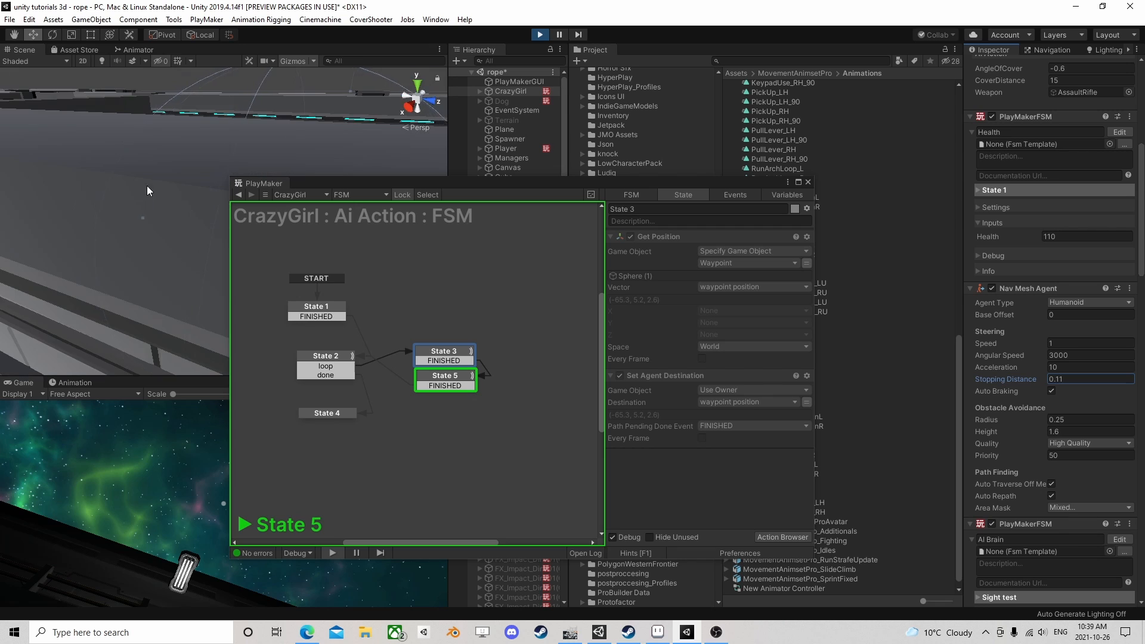
alt+drag(146, 189, 230, 248)
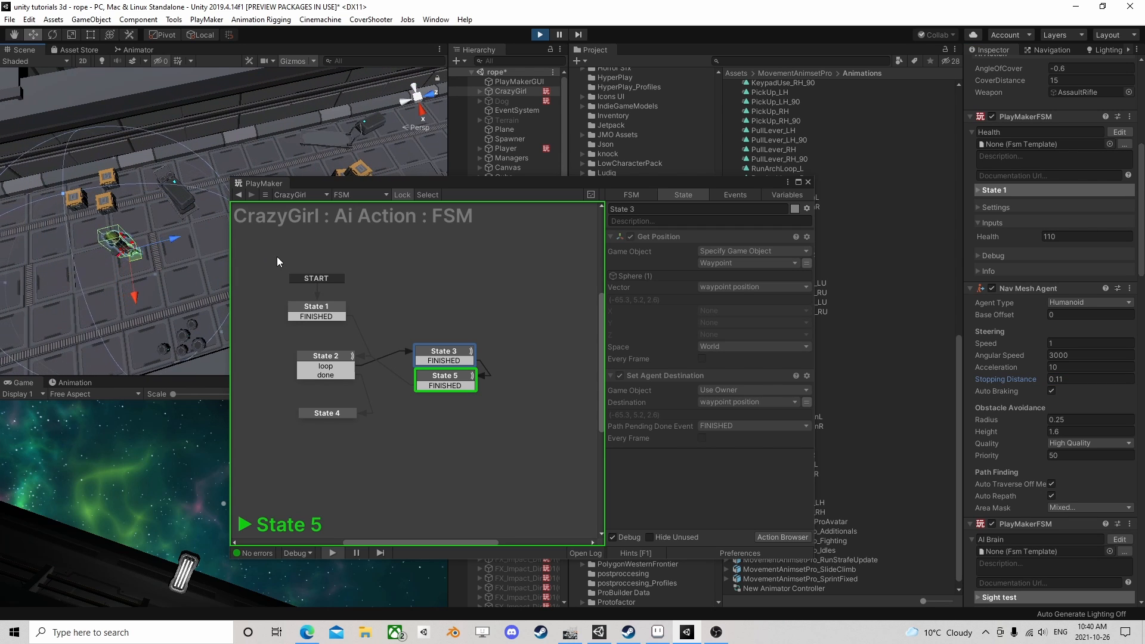
scroll(84, 222, down, 1)
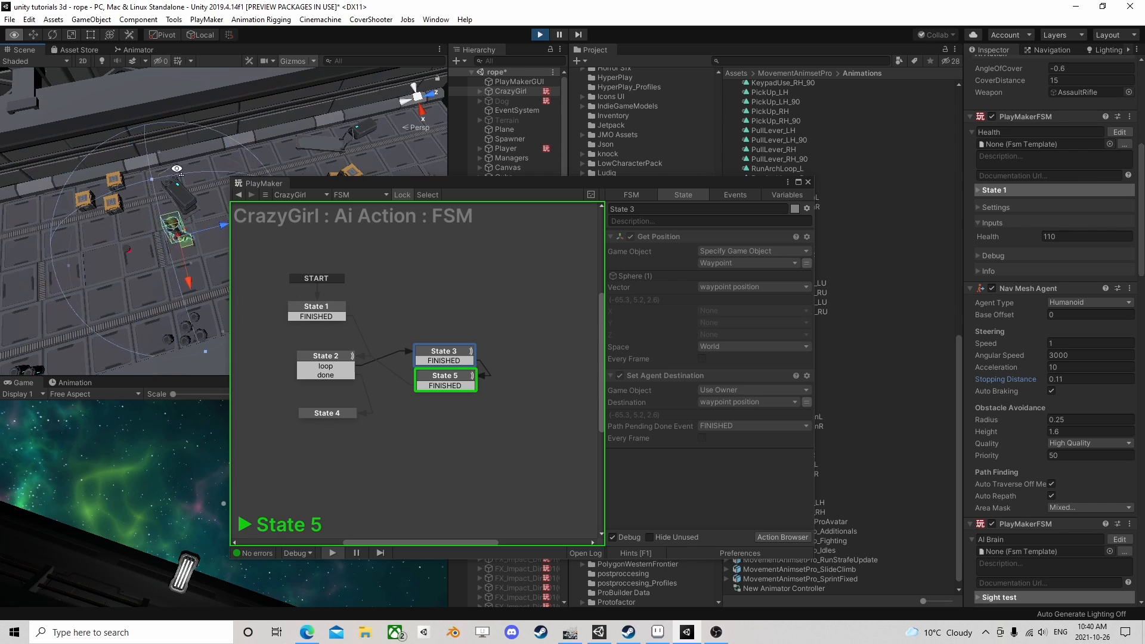
alt+drag(84, 222, 189, 165)
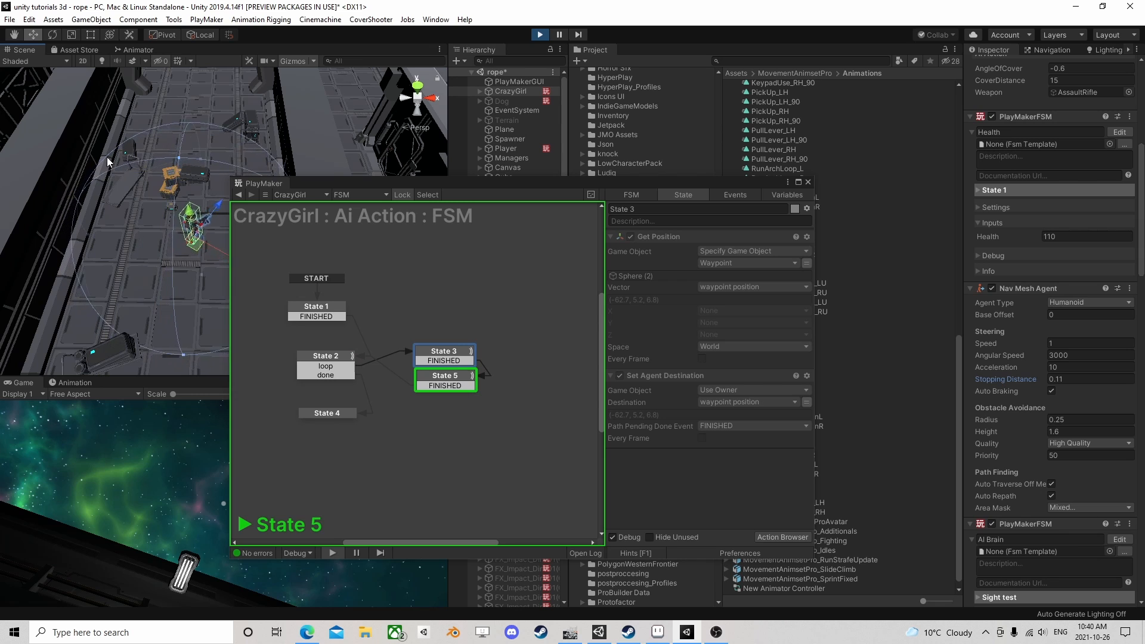
right_drag(136, 156, 167, 151)
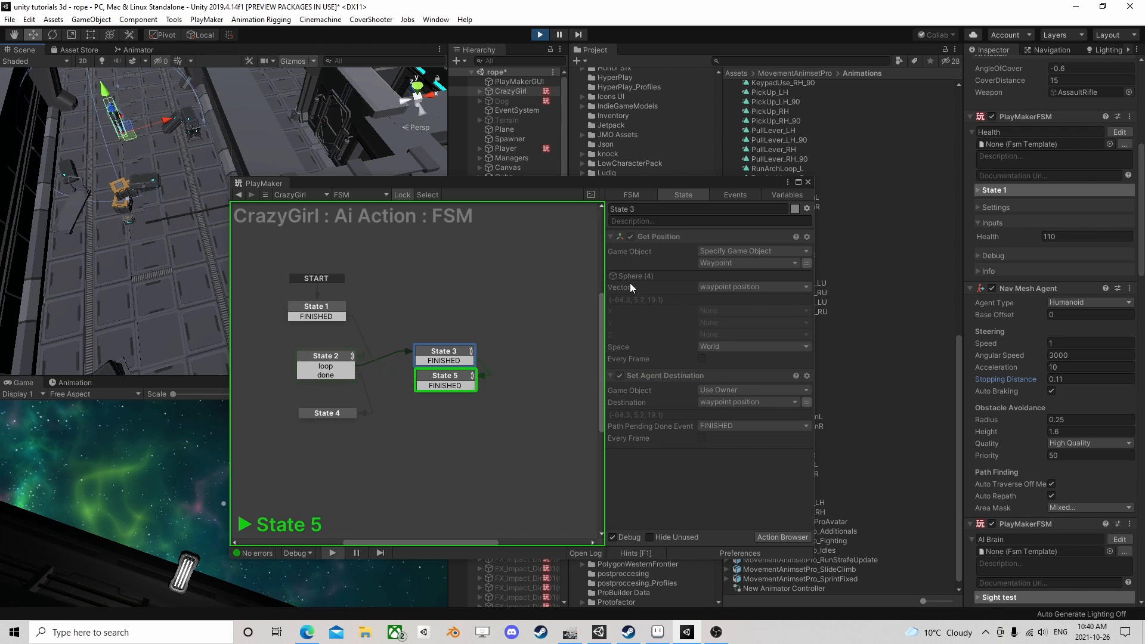
key(f)
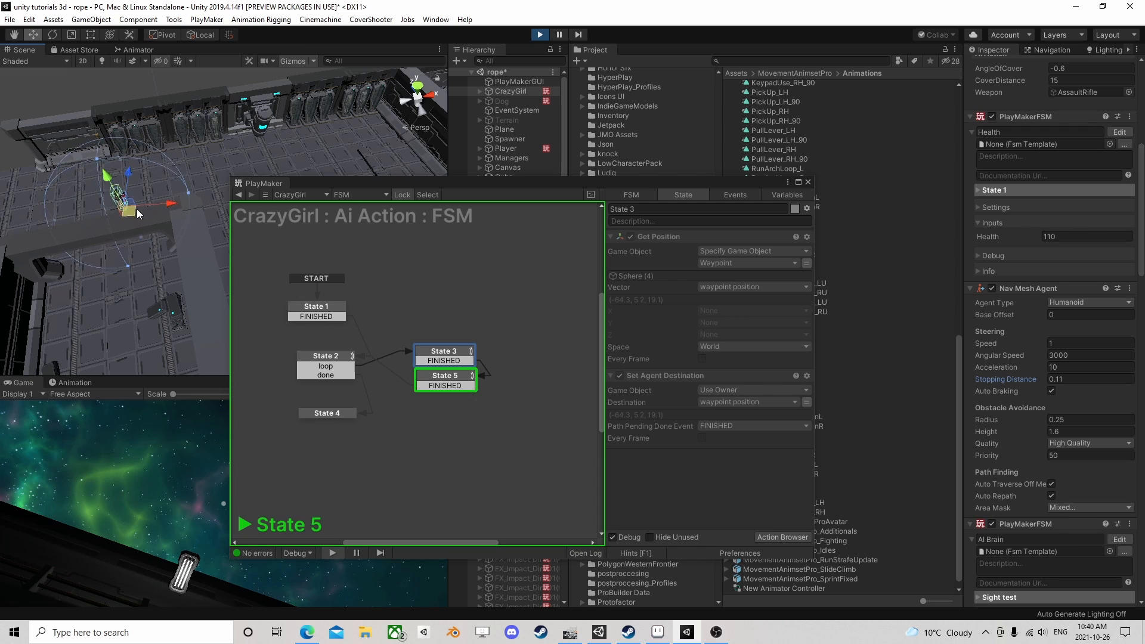
Stop the scene and open the WalkWayPoints template from State 14's Run FSM action for editing
click(540, 34)
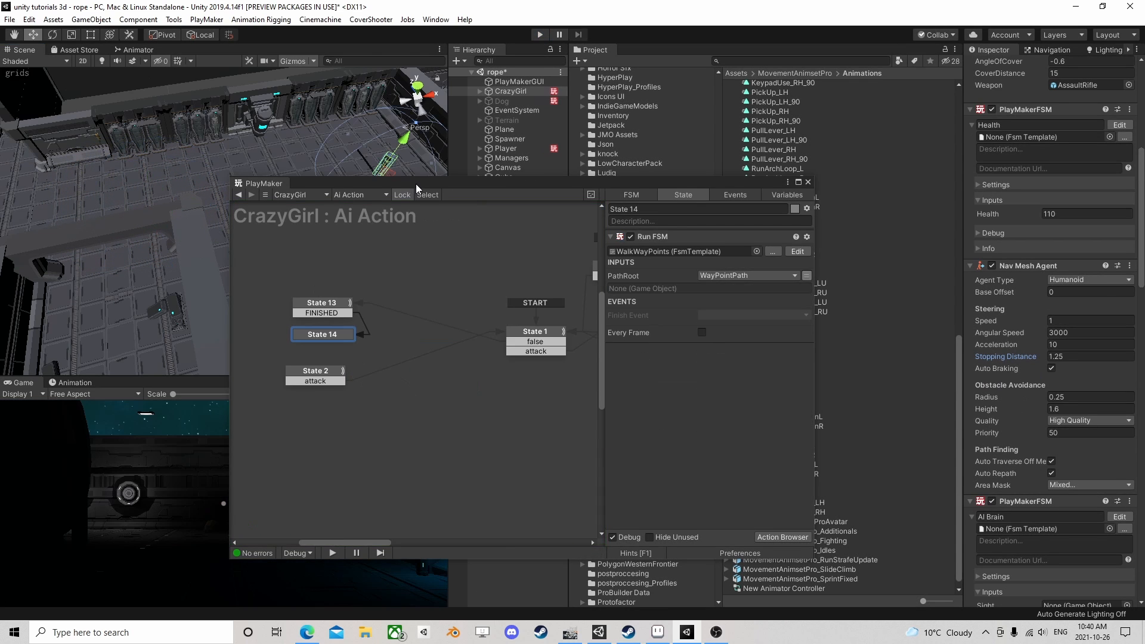
drag(417, 184, 332, 134)
click(711, 202)
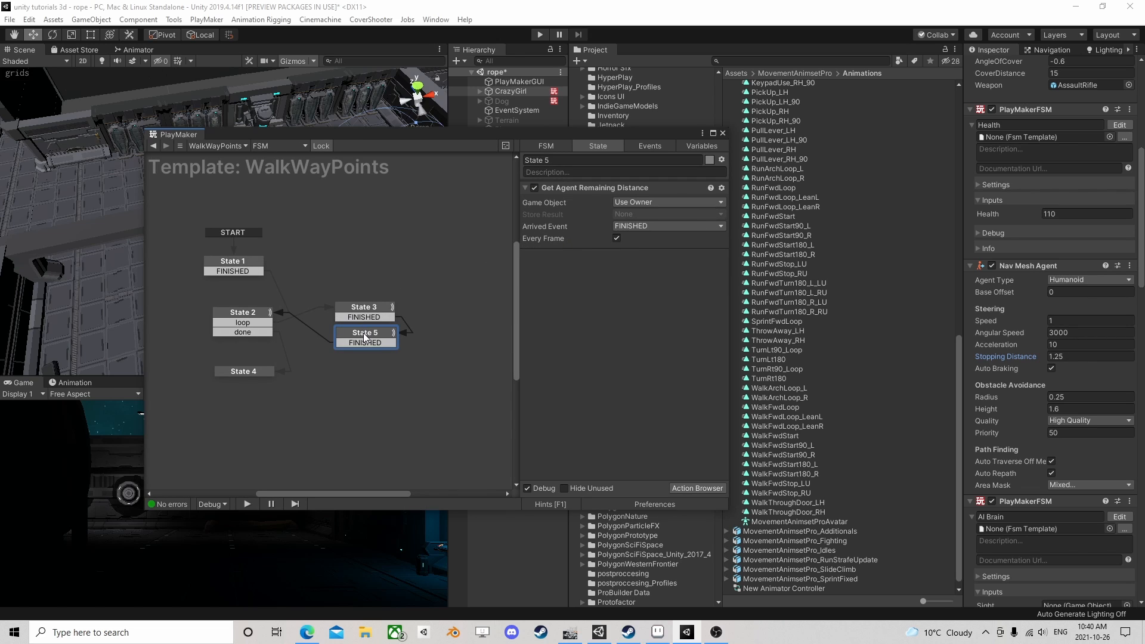
Clear the Arrived Event of State 5's Get Agent Remaining Distance and add a Float Compare action to that state
click(632, 227)
click(632, 234)
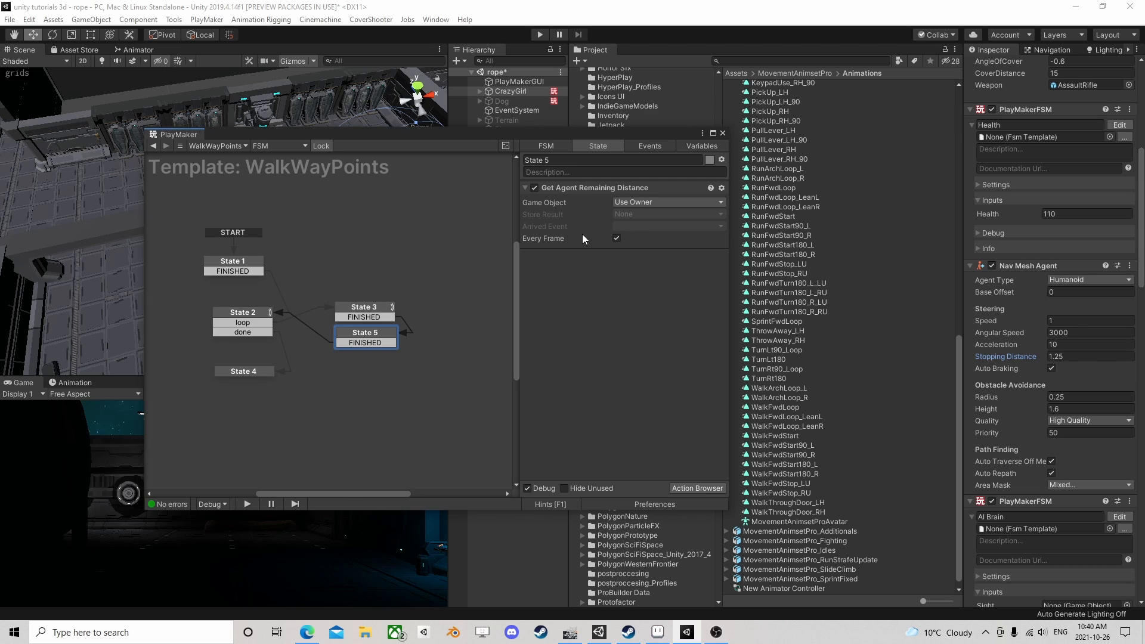
click(697, 489)
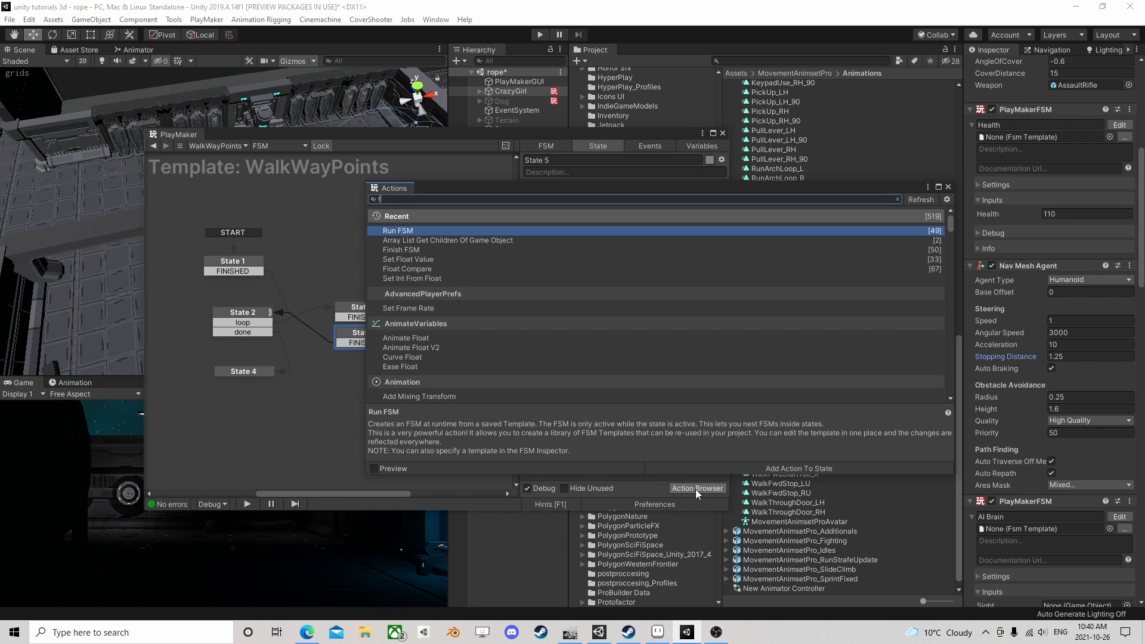
text(float com)
key(Return)
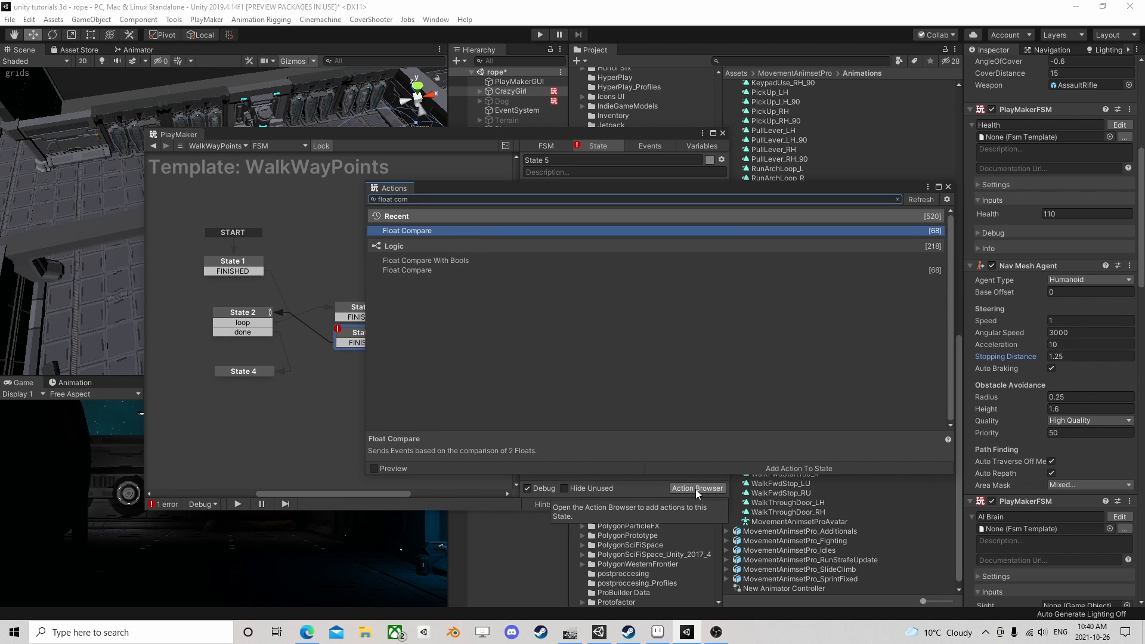
click(949, 187)
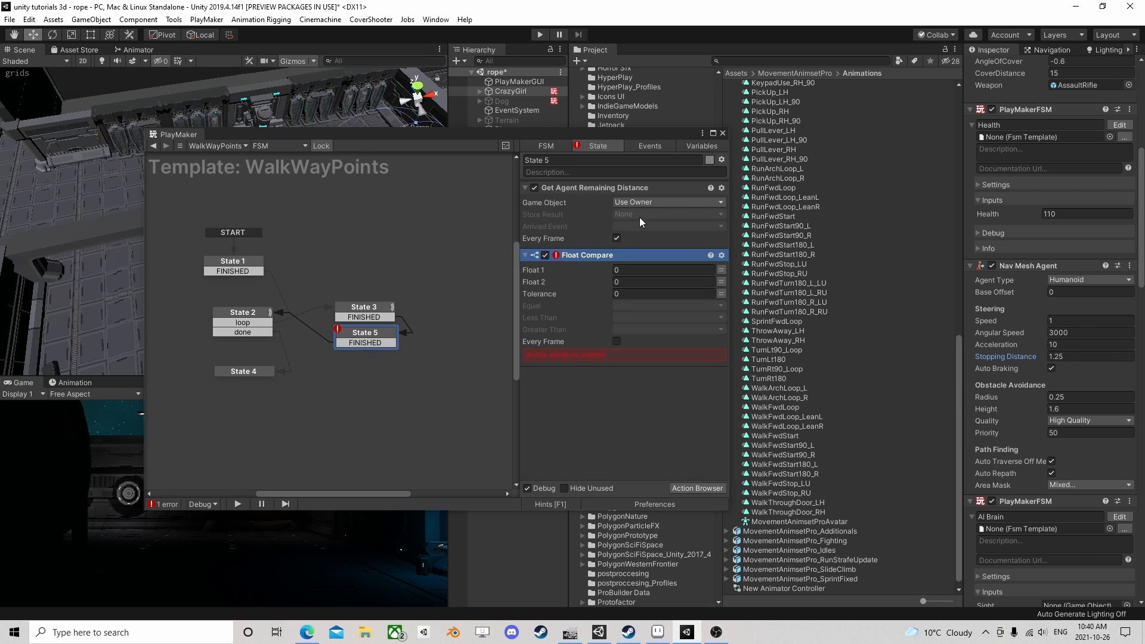
Store the agent's distance in RemainingDistance and have Float Compare send FINISHED every frame when it is less than 1.75
click(720, 270)
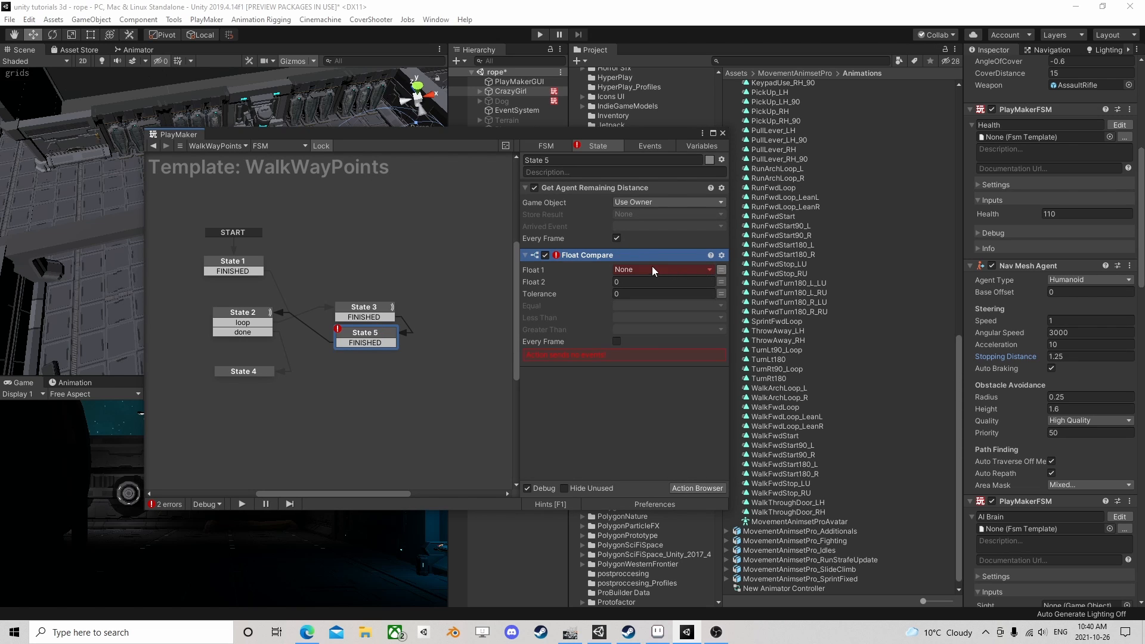
click(643, 214)
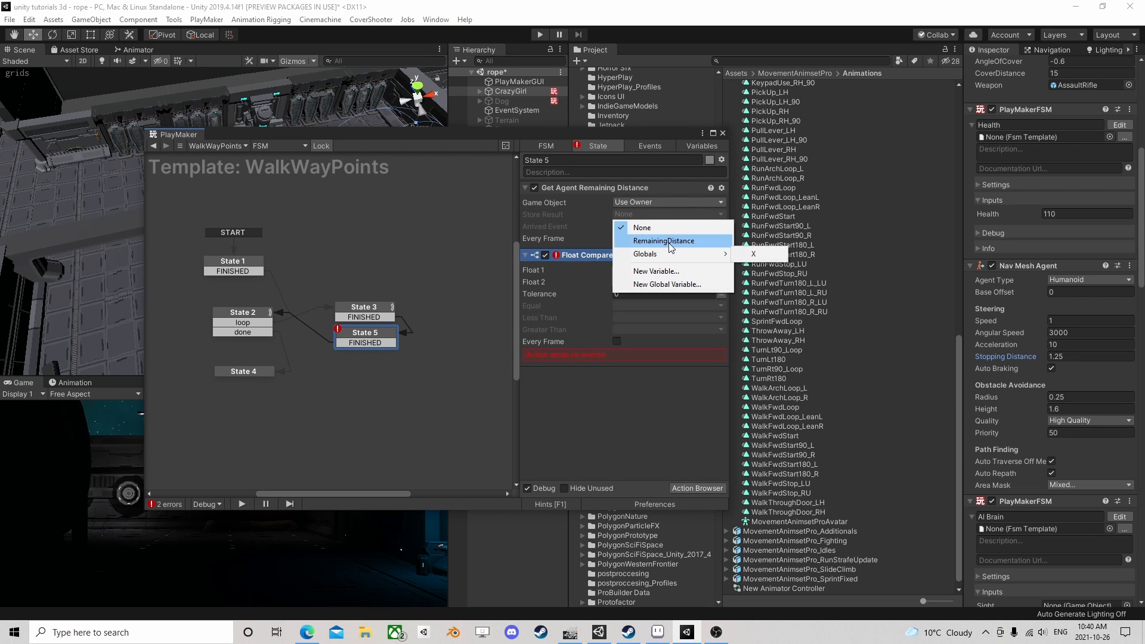
click(633, 239)
click(640, 281)
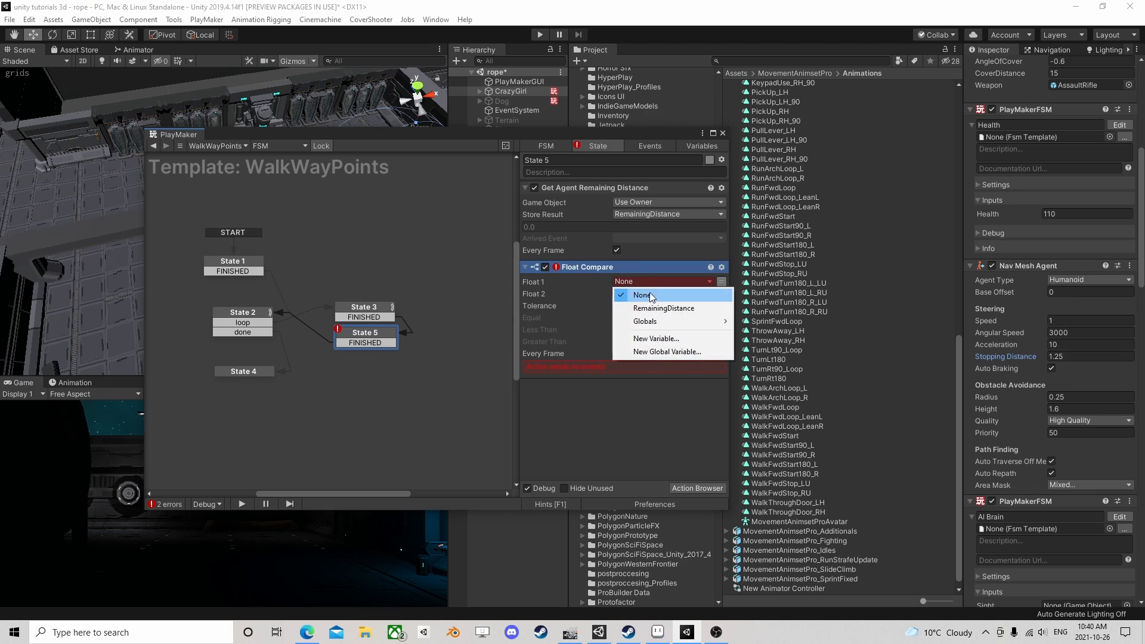
click(649, 303)
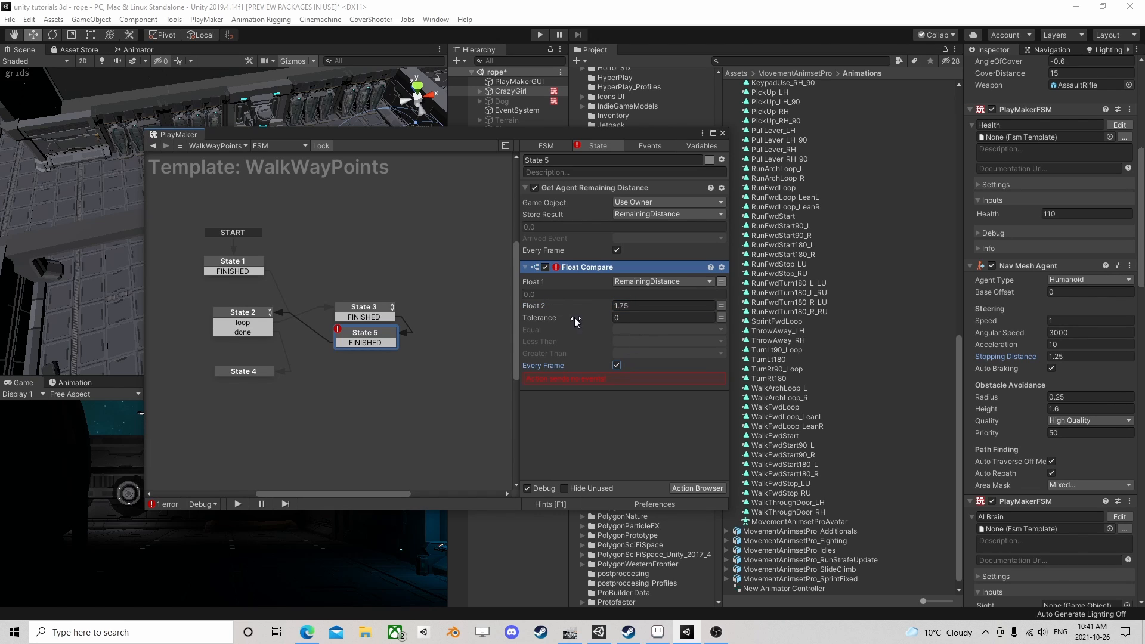
click(638, 343)
click(653, 361)
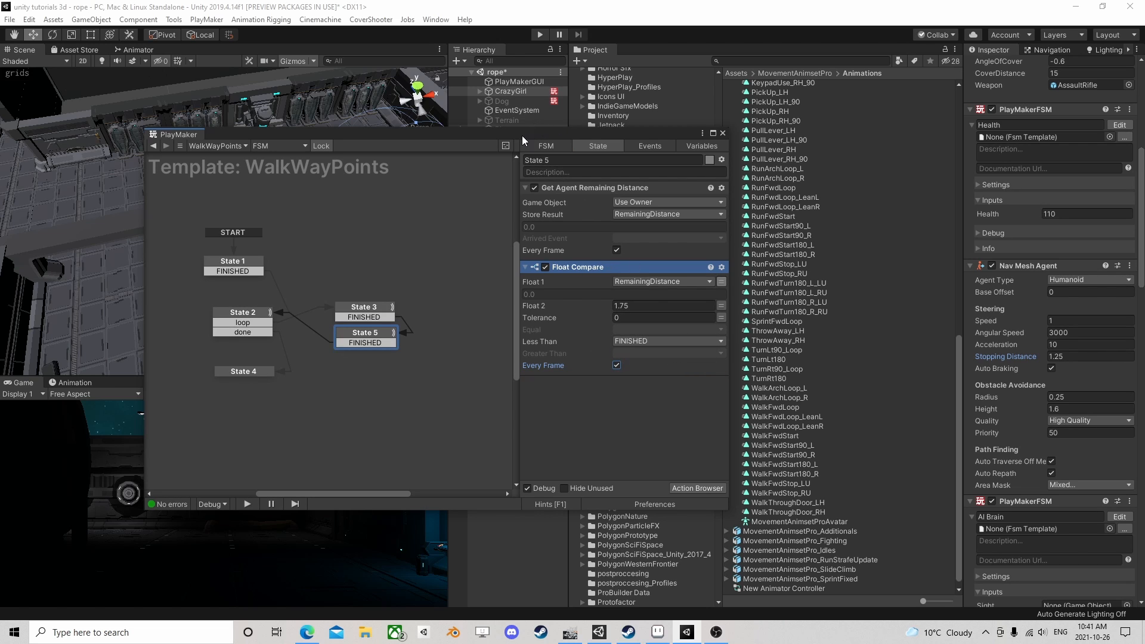
Move States 2 to 5 together farther from State 1 in the WalkWayPoints graph and select State 2's loop transition
scroll(396, 272, down, 3)
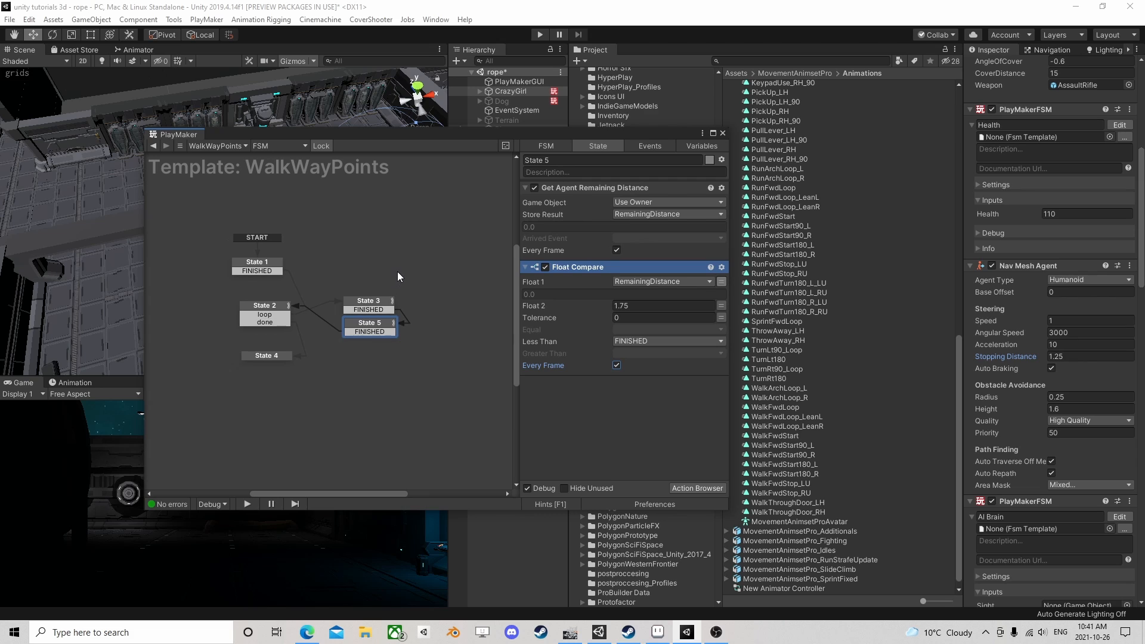
scroll(424, 310, up, 3)
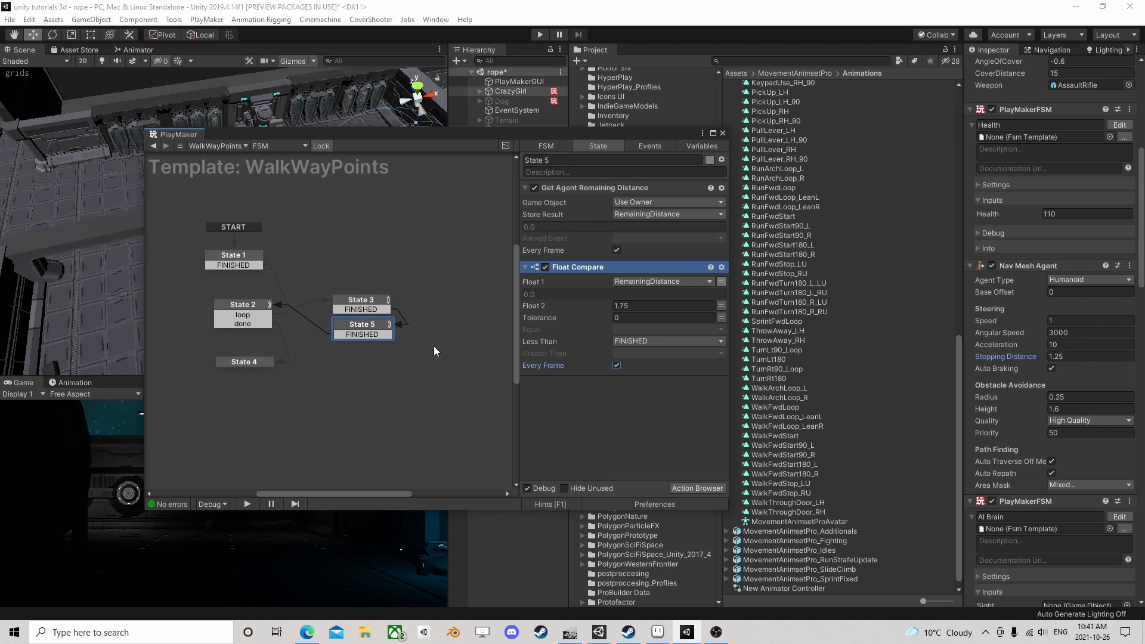
drag(450, 406, 357, 334)
click(358, 345)
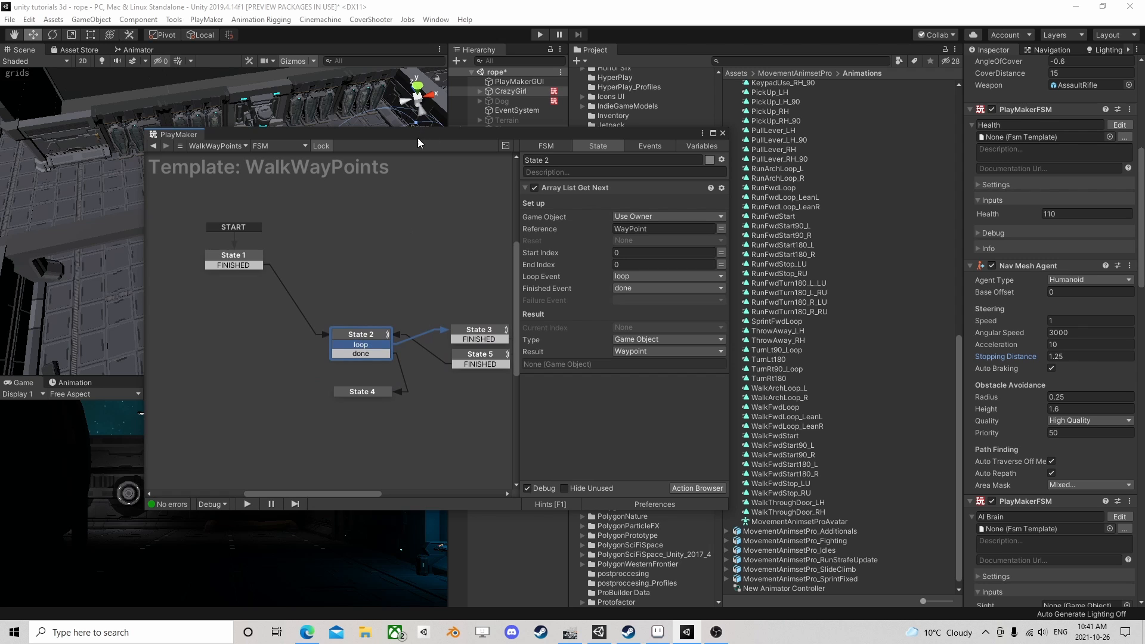
Examine CrazyGirl and her surroundings in the Scene view, keeping the PlayMaker window clear of her
drag(416, 137, 642, 189)
right_drag(189, 184, 286, 199)
right_drag(107, 200, 189, 194)
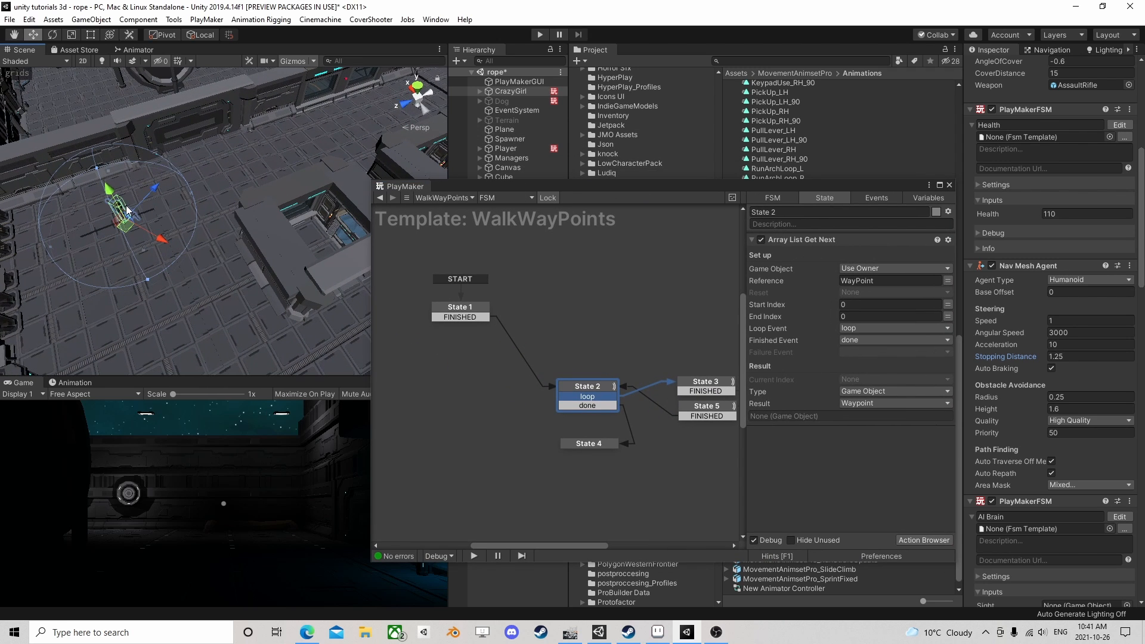
right_drag(147, 243, 318, 205)
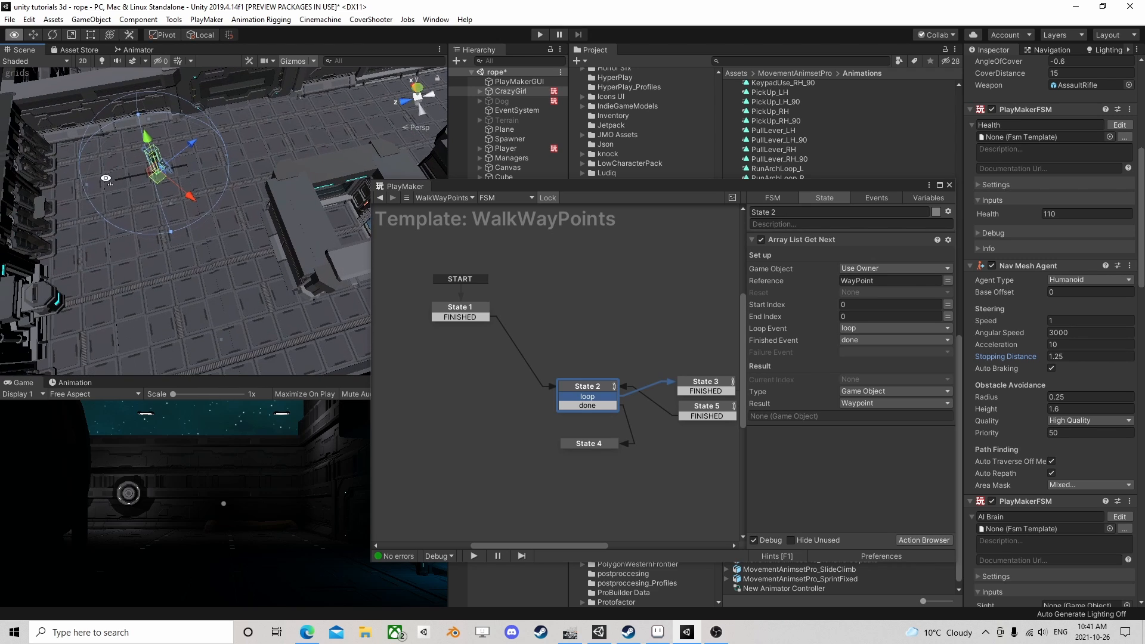
key(f)
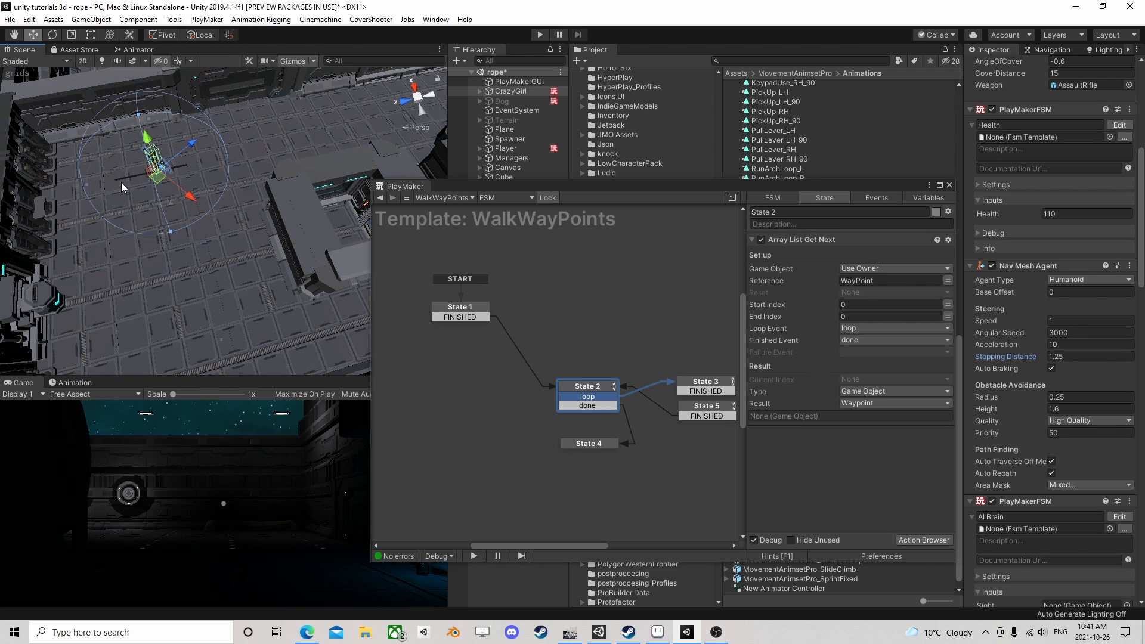
drag(505, 190, 288, 147)
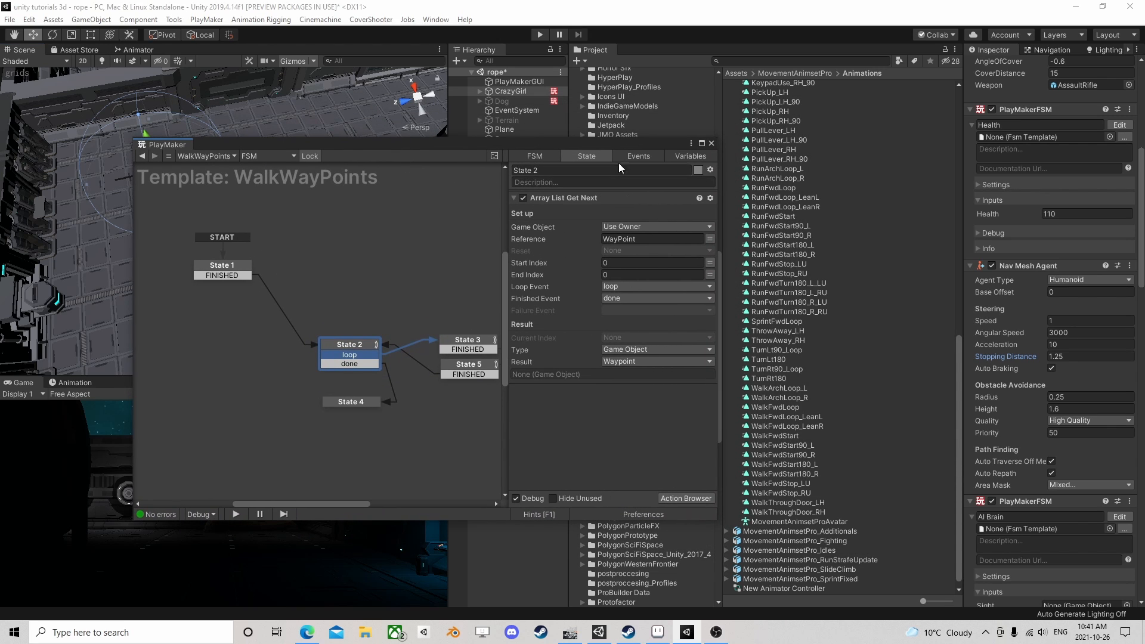
drag(618, 146, 714, 128)
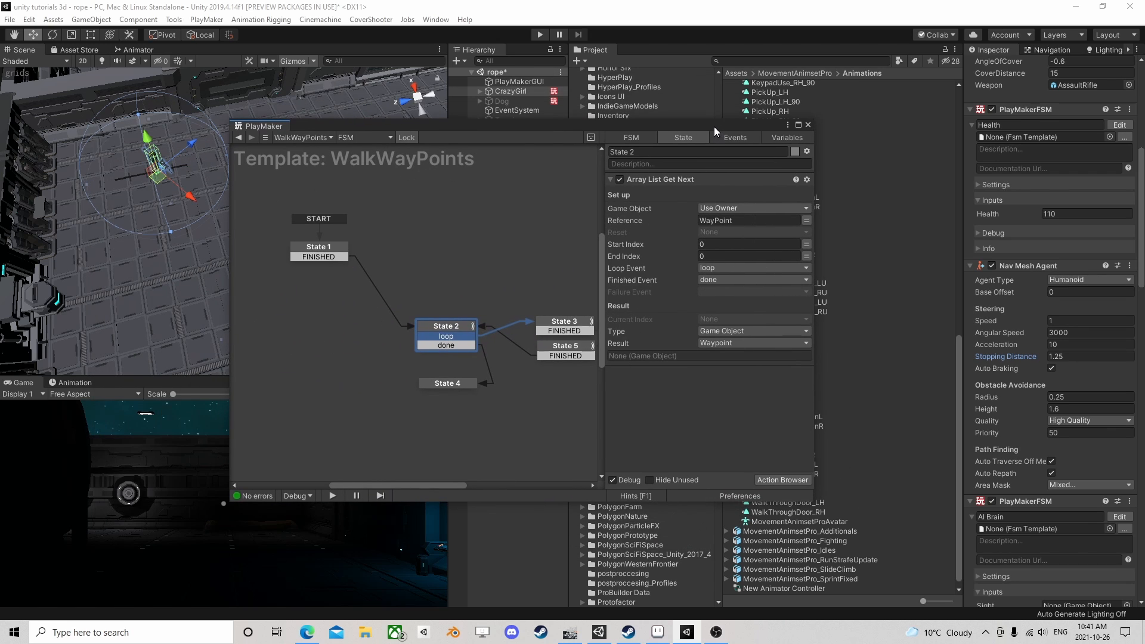
Add a new PlayMakerFSM component to CrazyGirl and open that FSM for editing
click(408, 248)
click(330, 249)
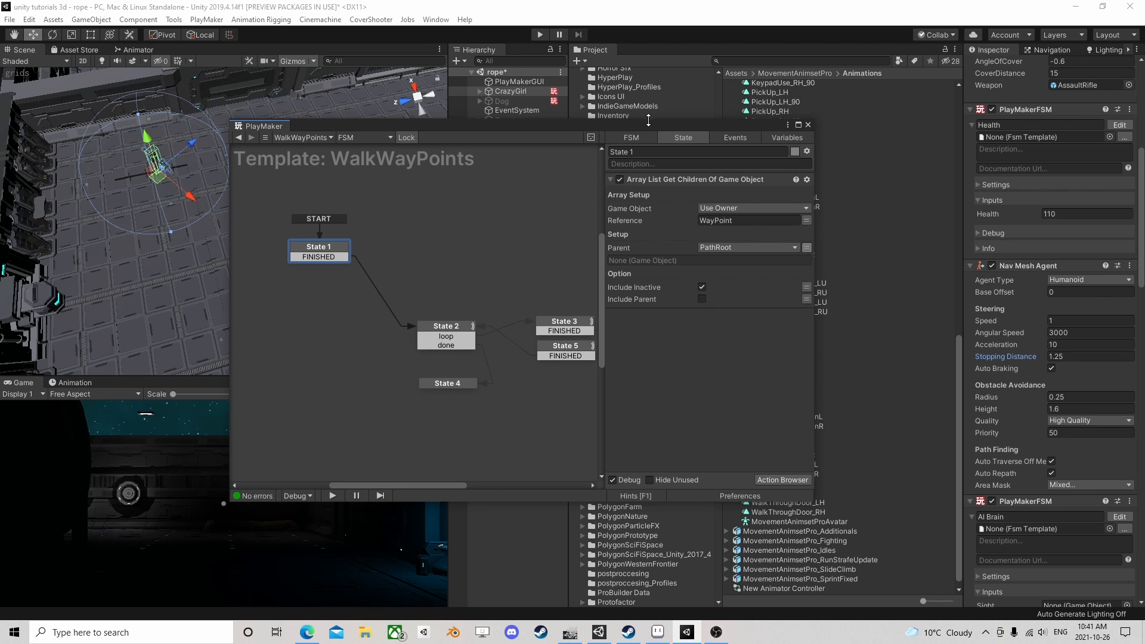
drag(644, 126, 649, 95)
scroll(1034, 491, down, 10)
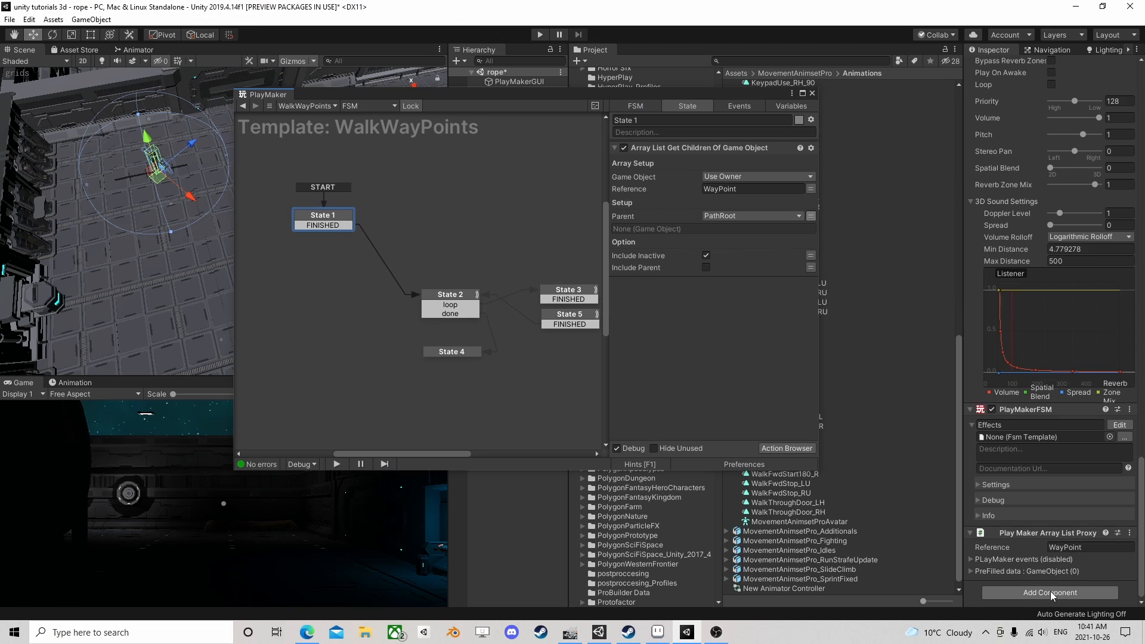
key(ctrl+shift+a)
text(fsm)
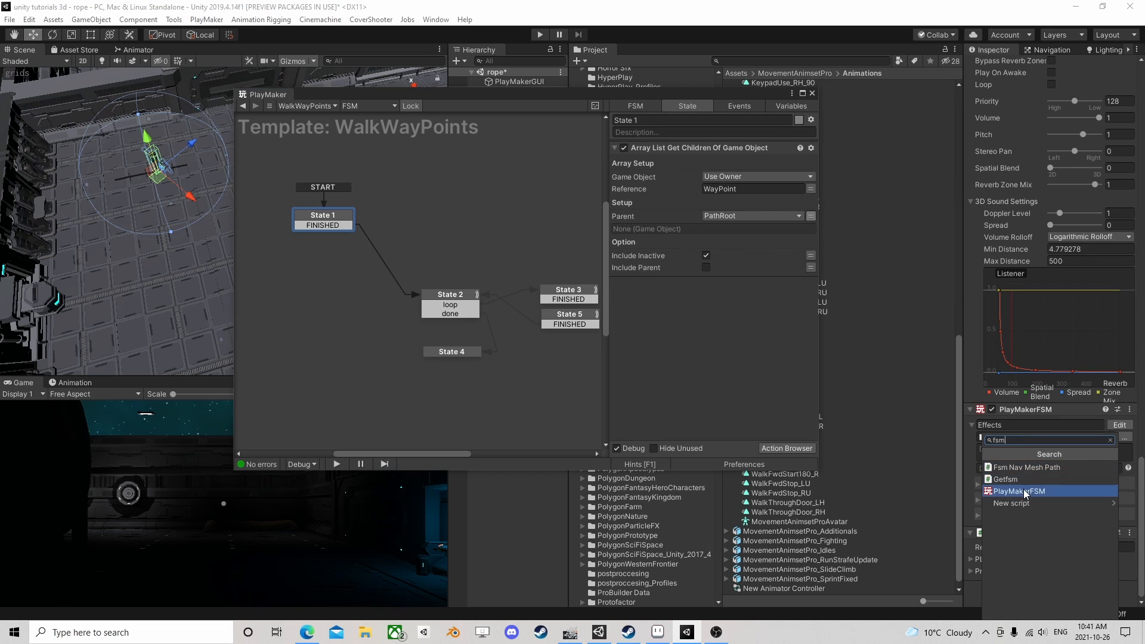
click(1022, 491)
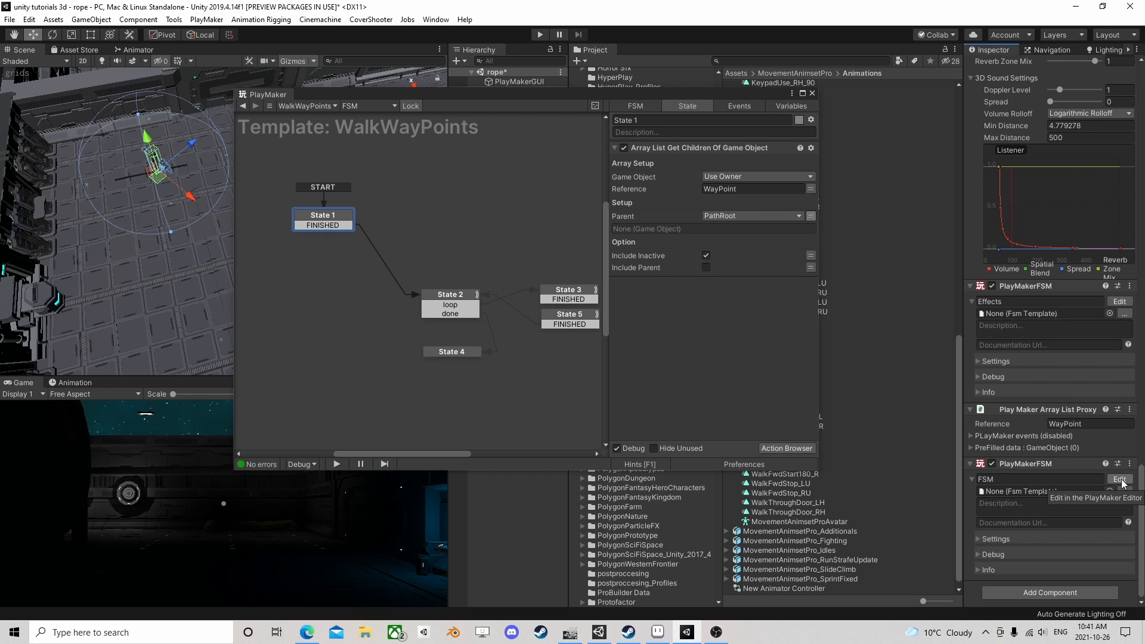
click(1121, 480)
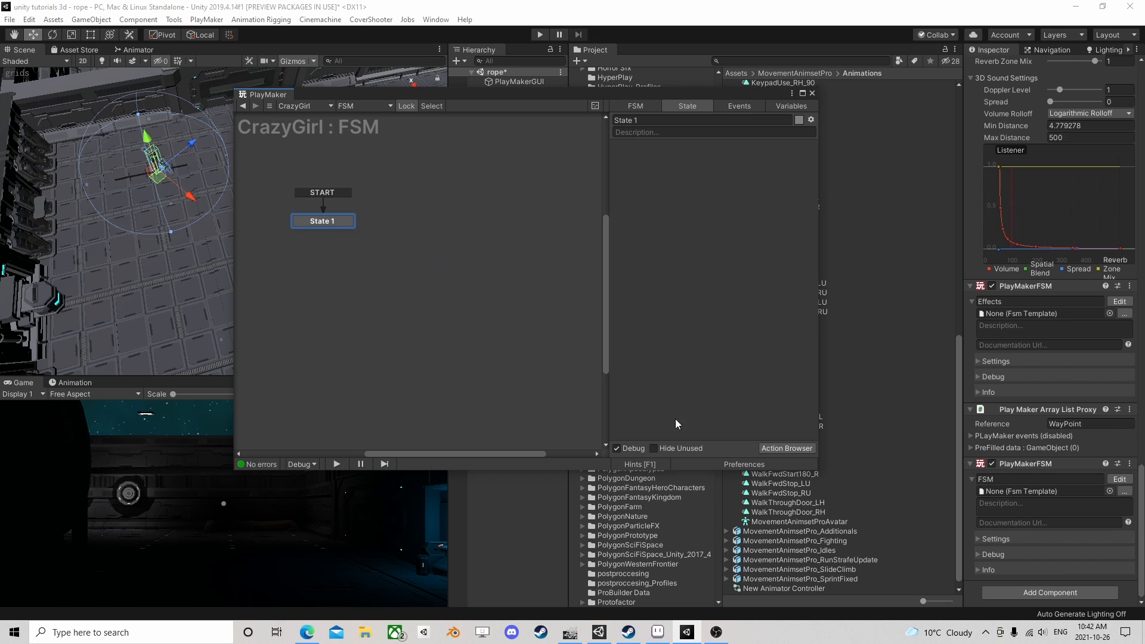
Add an Array List Get Closest Game Object action to State 1 and remove the stray Array List Get Next action
click(782, 448)
text(arra)
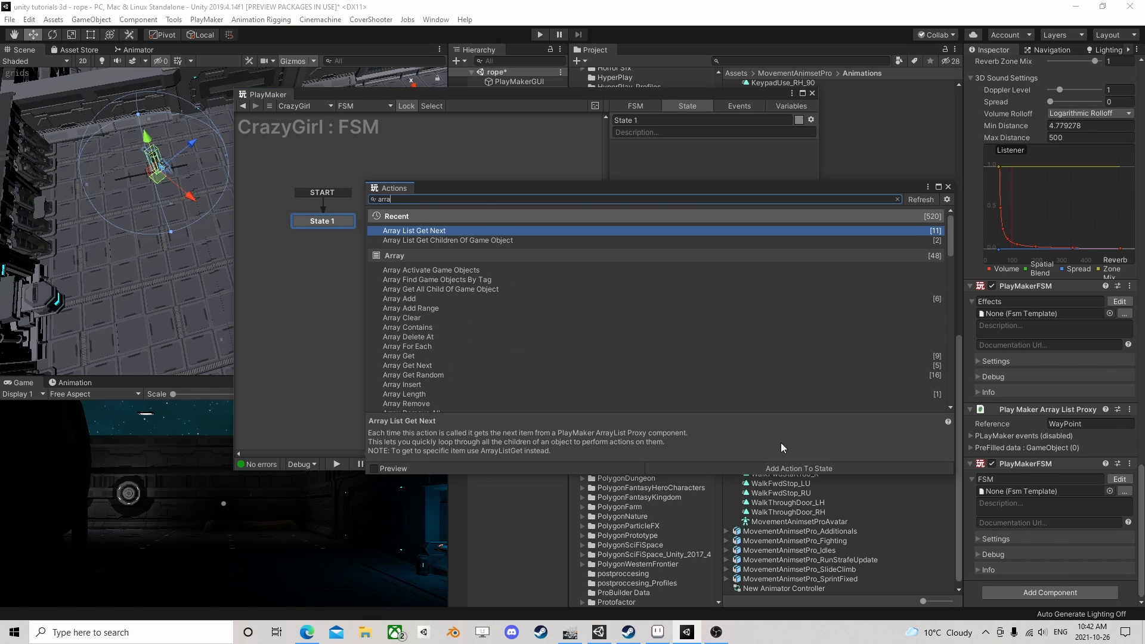
text(y lis)
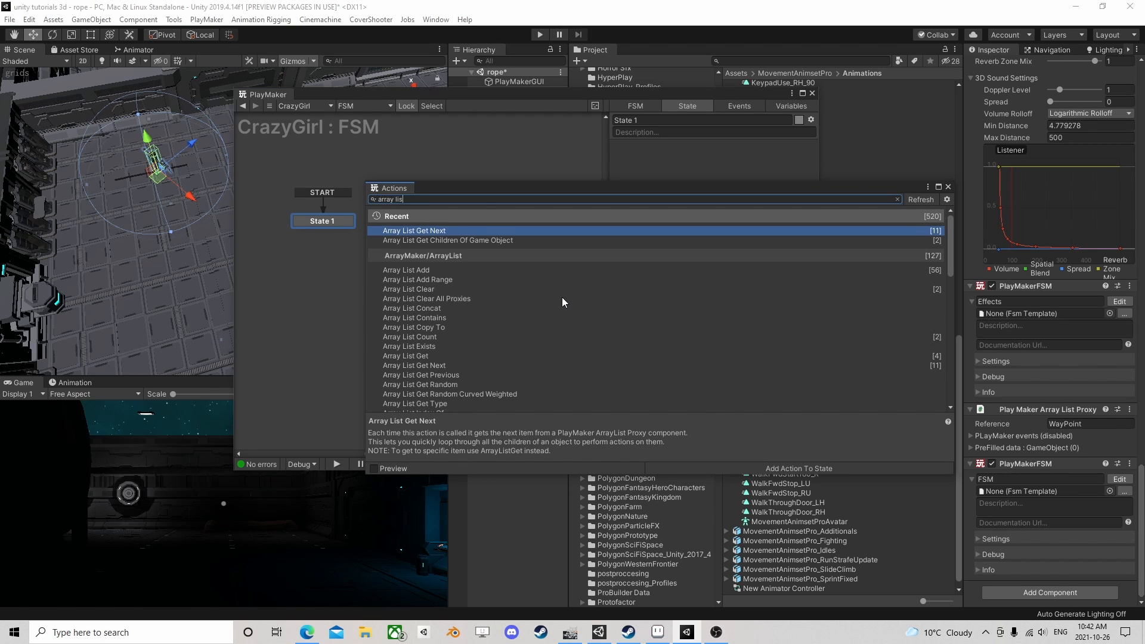
text(t get)
click(443, 280)
double_click(442, 280)
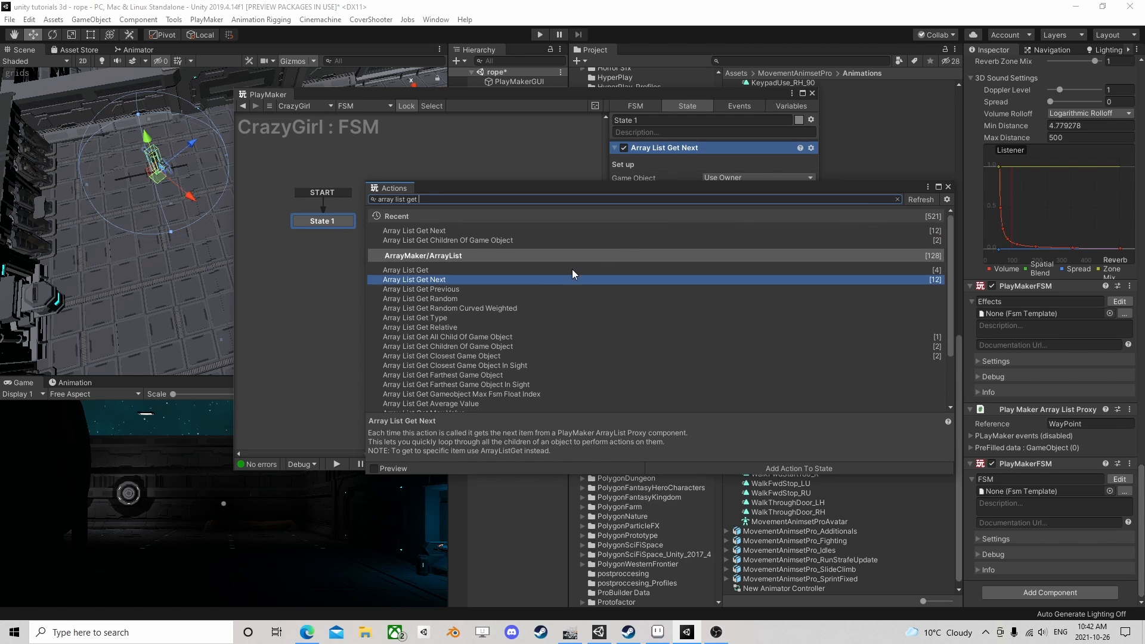
click(475, 359)
double_click(474, 358)
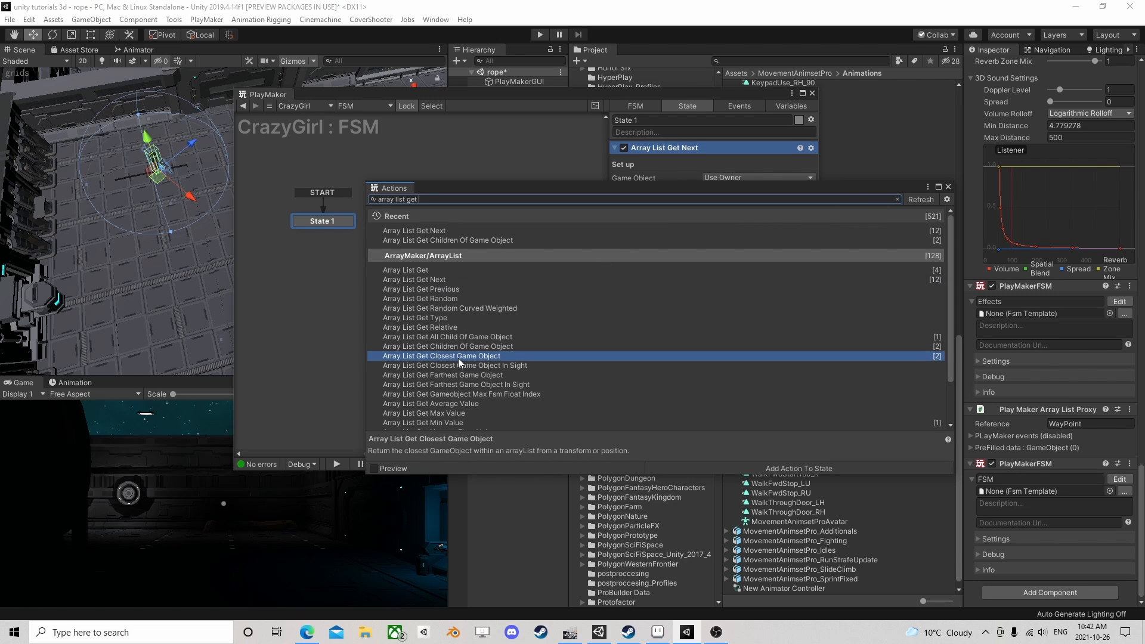
click(949, 187)
click(689, 284)
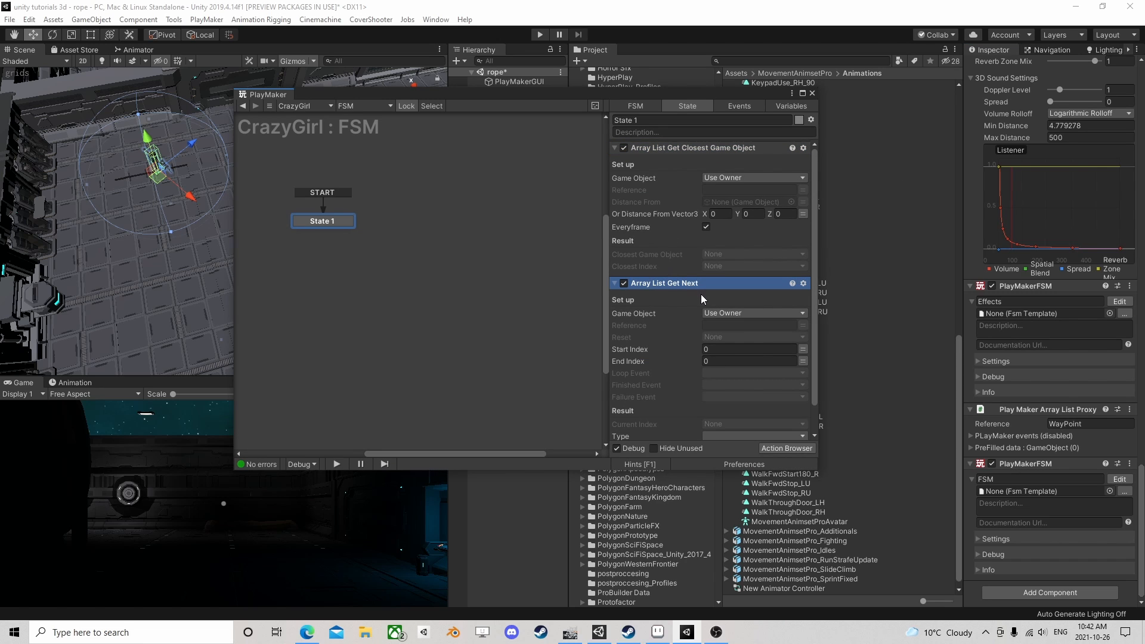
key(Delete)
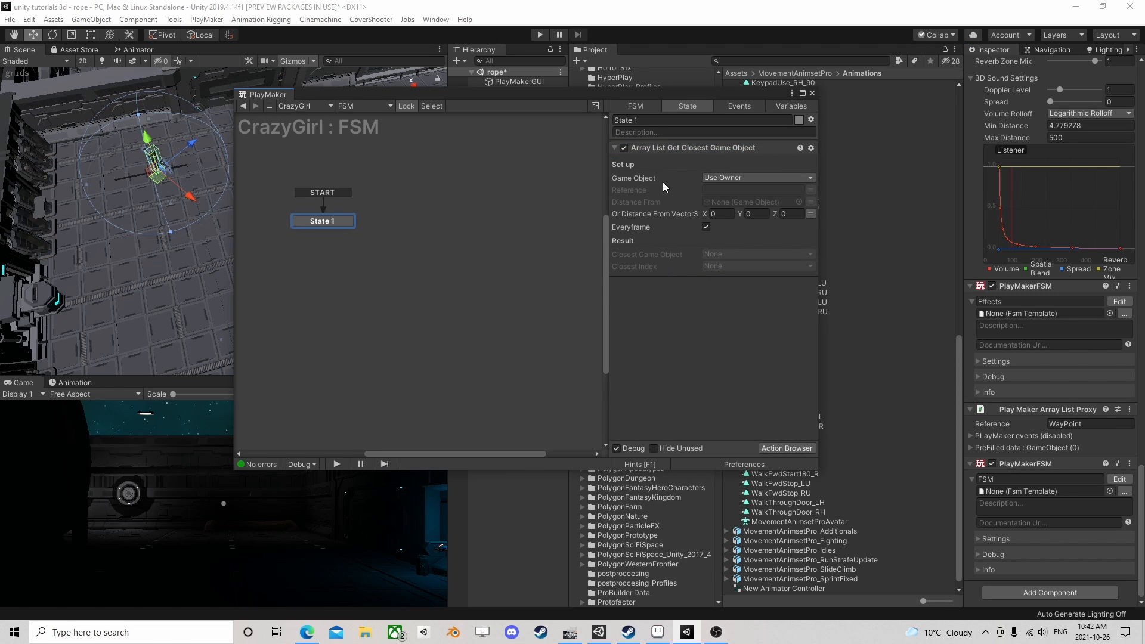
Copy the array list's WayPoint reference into Array List Get Closest Game Object and make Or Distance From Vector3 a variable set to None
click(1067, 424)
key(ctrl+c)
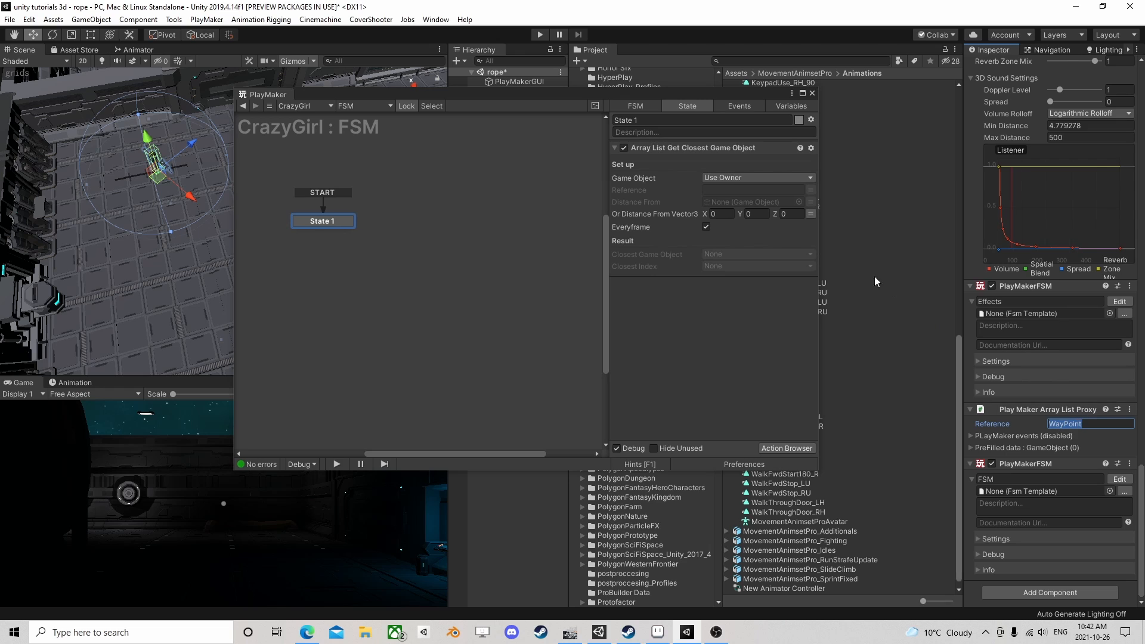
click(736, 189)
key(ctrl+v)
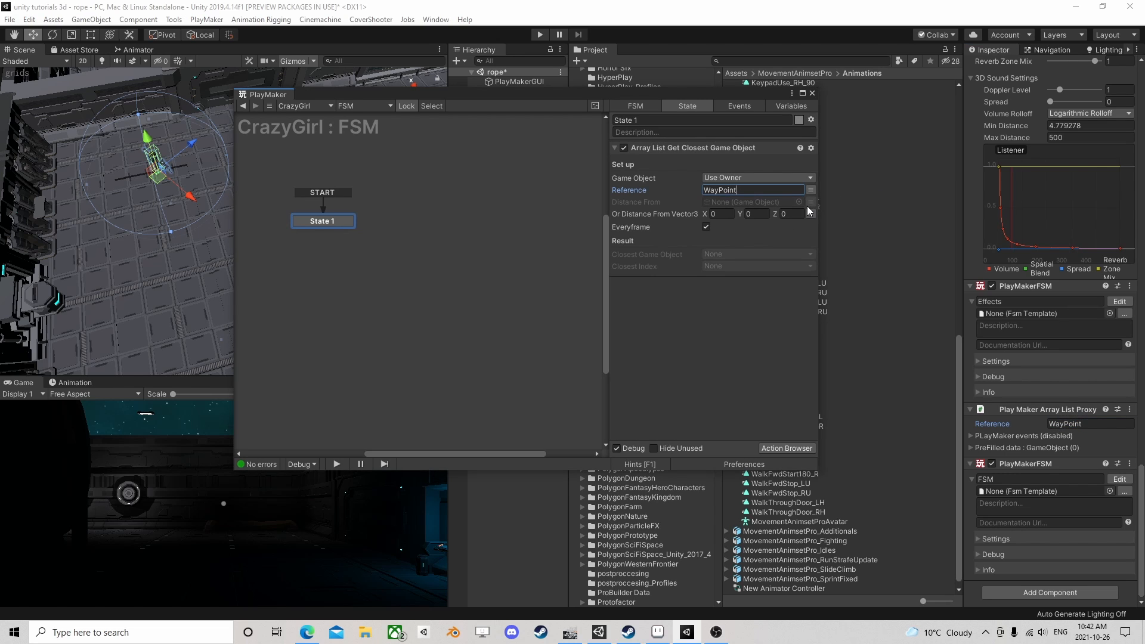
key(Return)
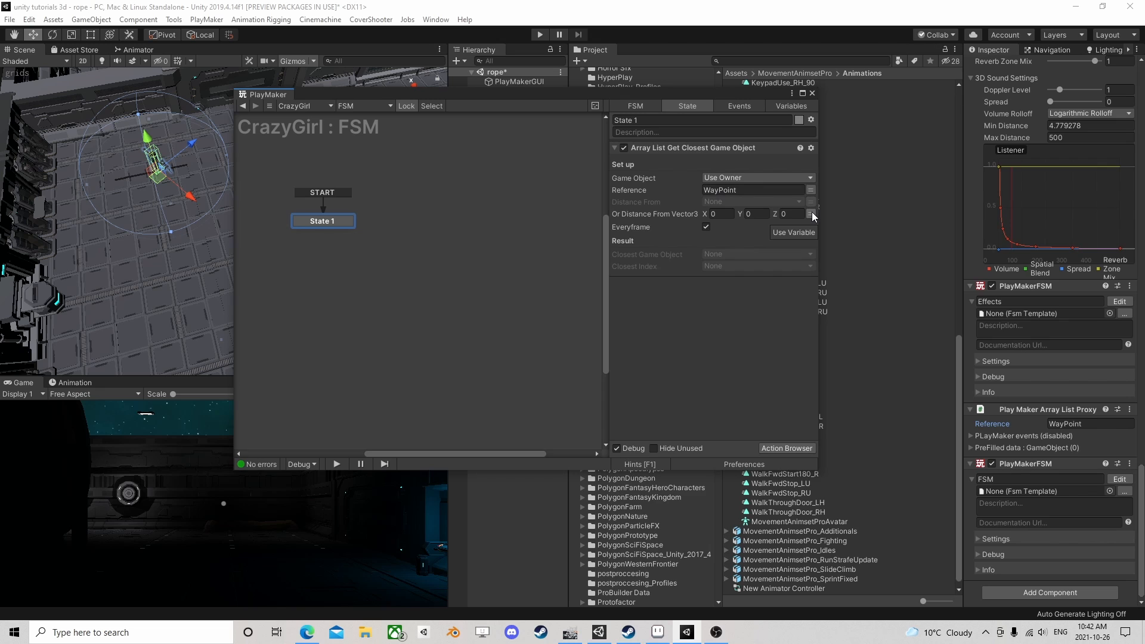
click(811, 214)
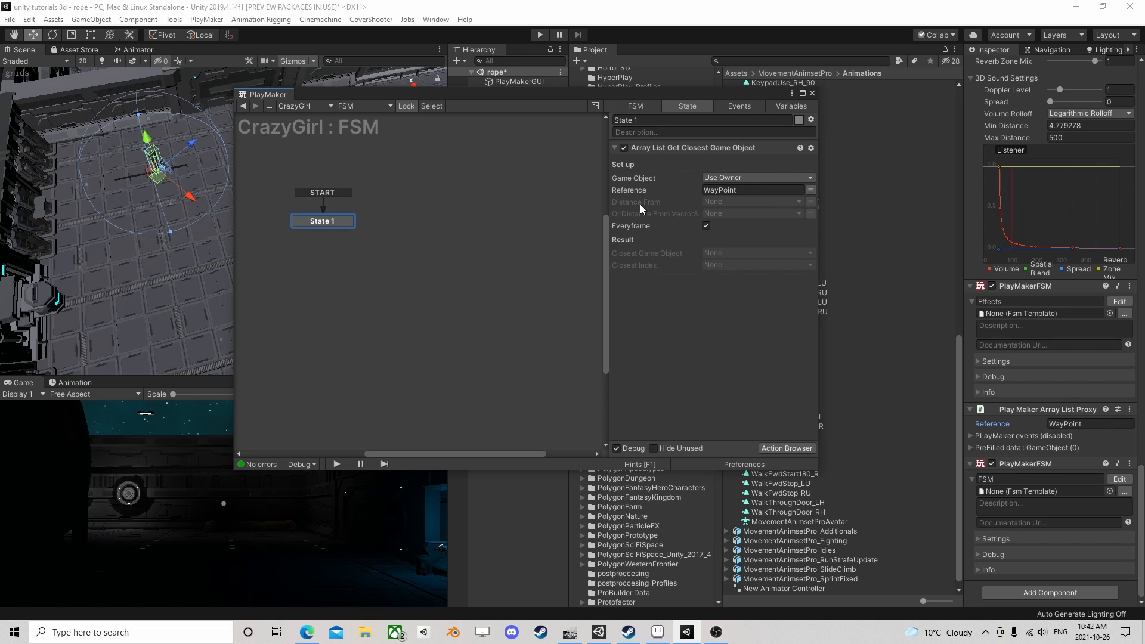
click(811, 202)
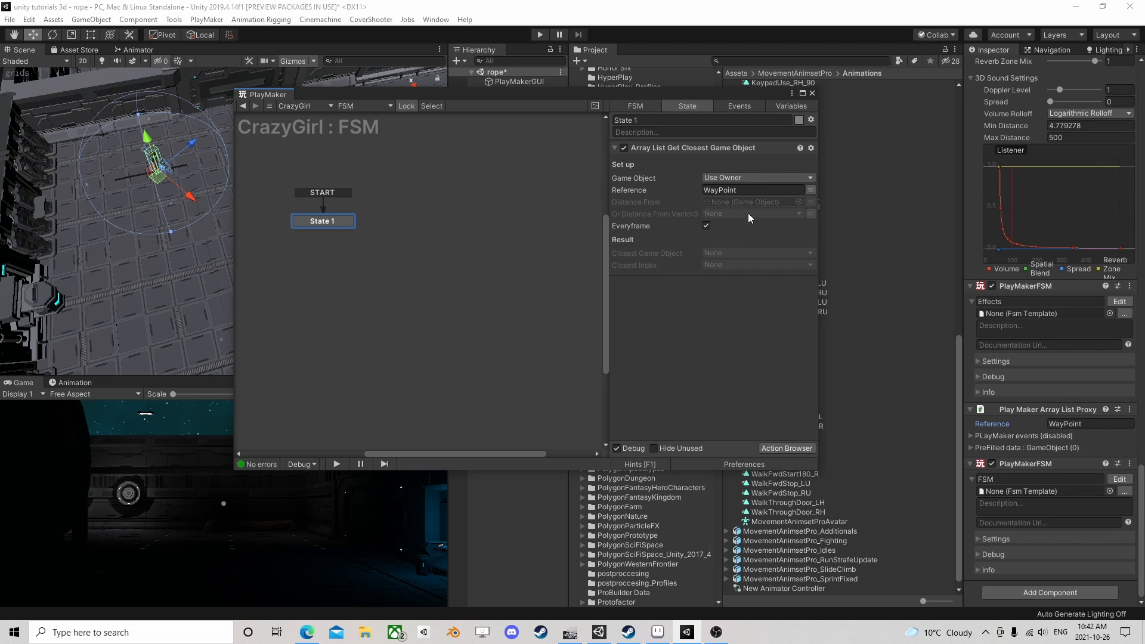
Add a Get Owner action to State 1 and store its game object in a new variable named Self
click(769, 449)
text(get ow)
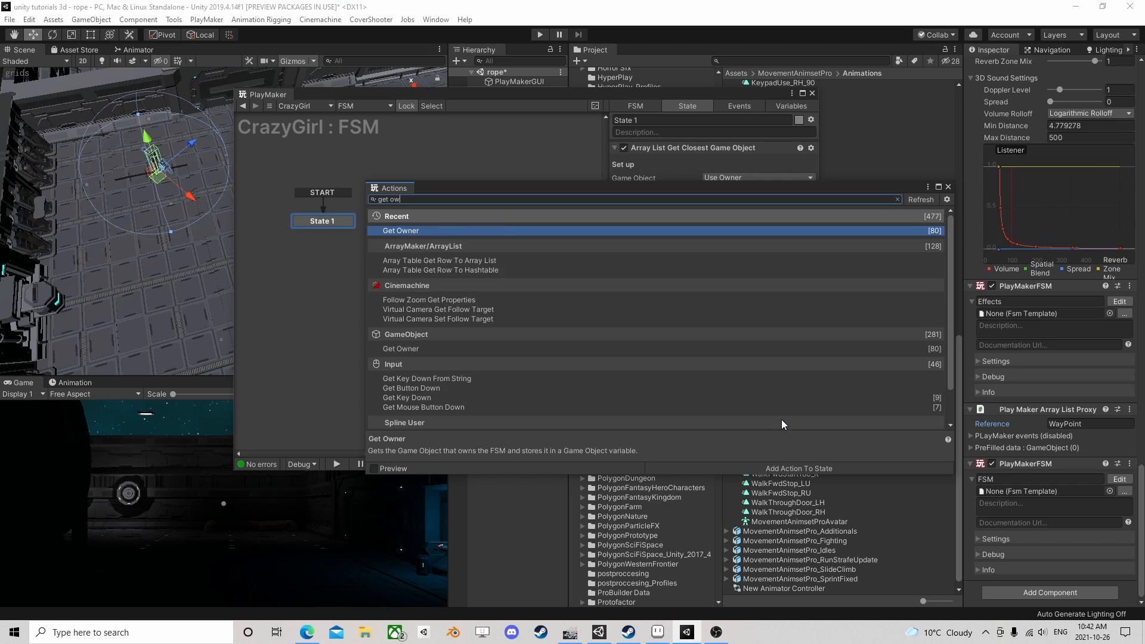
text(ner)
double_click(429, 230)
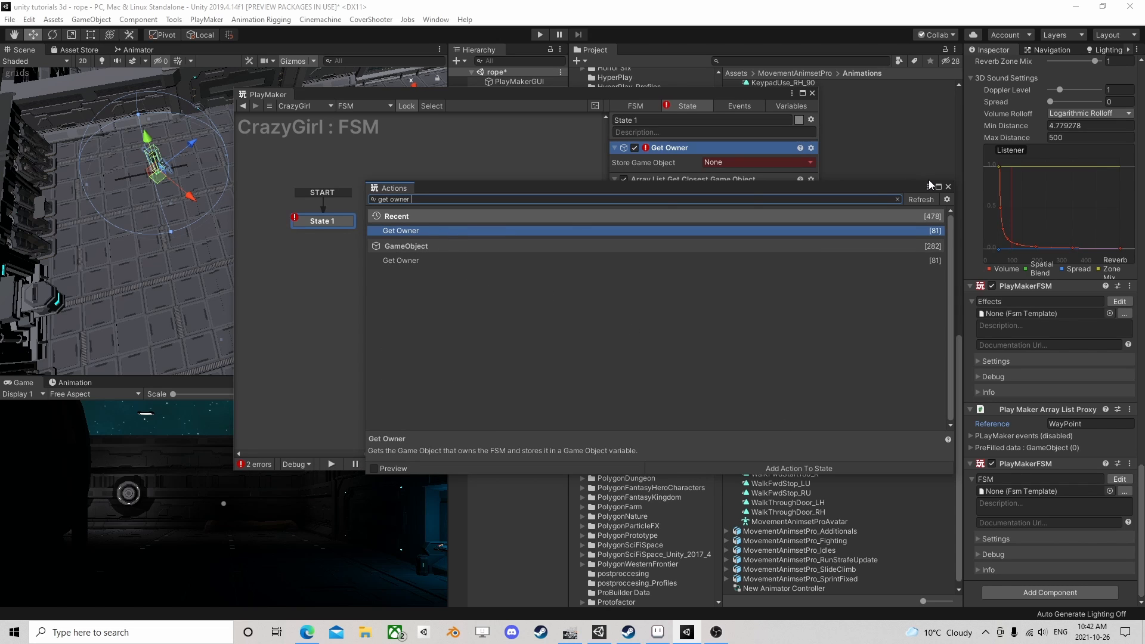
click(948, 187)
click(754, 164)
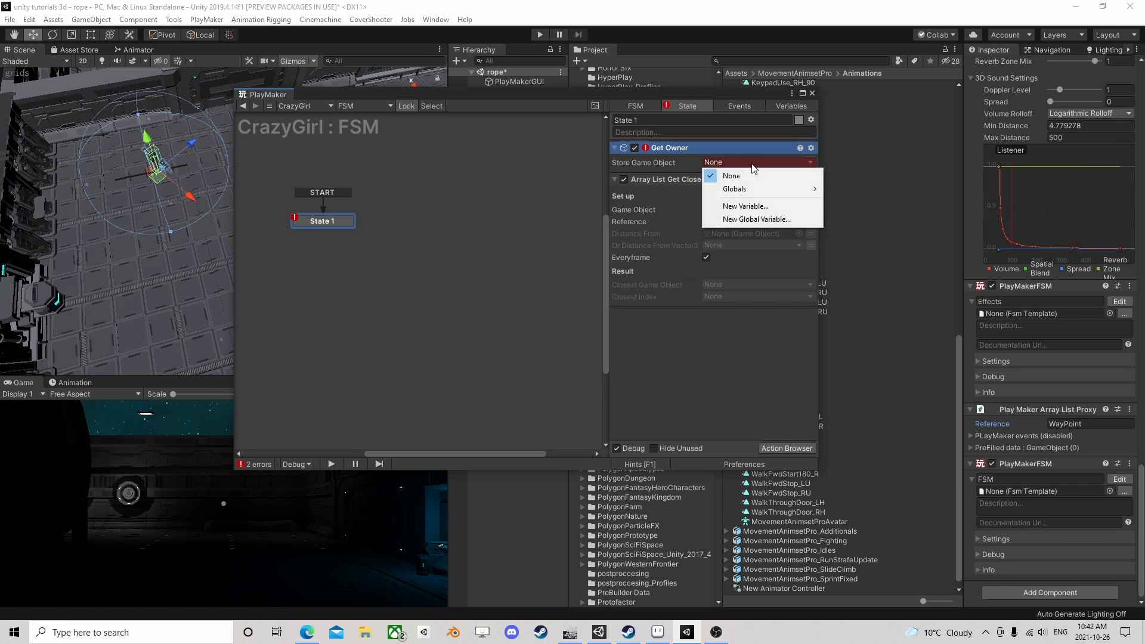
click(743, 202)
text(Self)
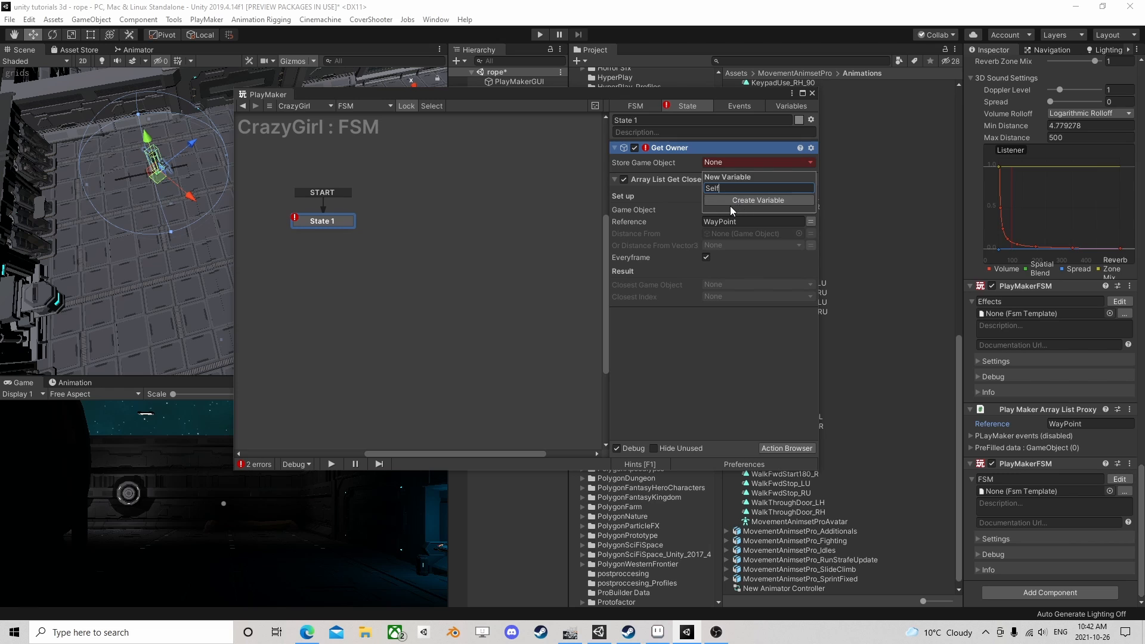
click(734, 205)
Measure the closest object's distance from Self, turn off Everyframe and store the closest game object in a new variable Starting Point
click(811, 246)
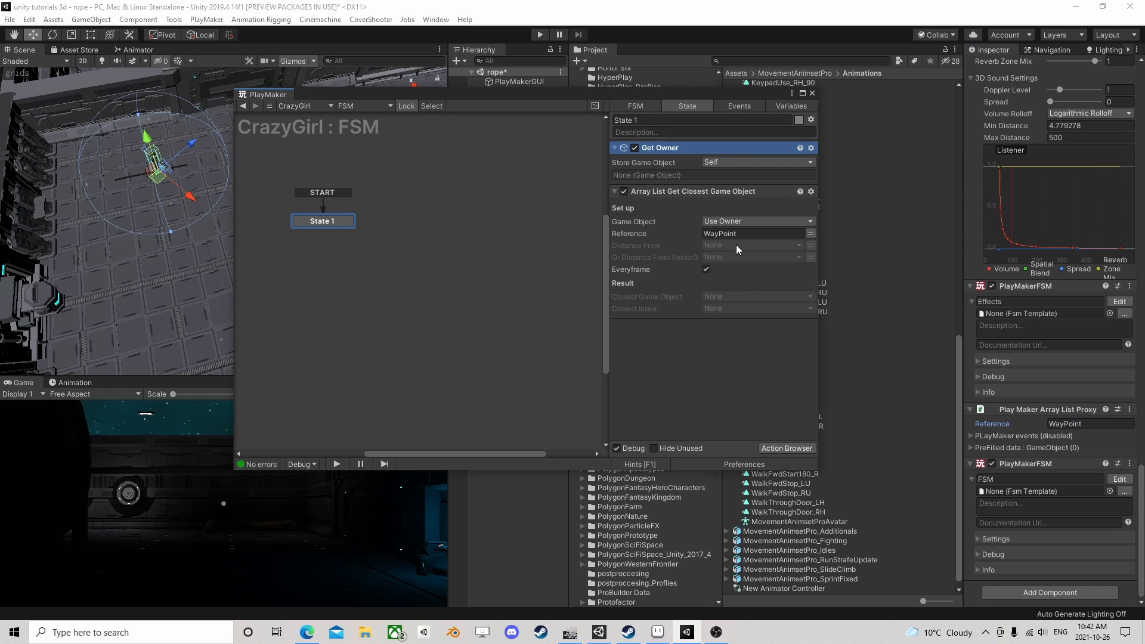
click(736, 244)
click(724, 268)
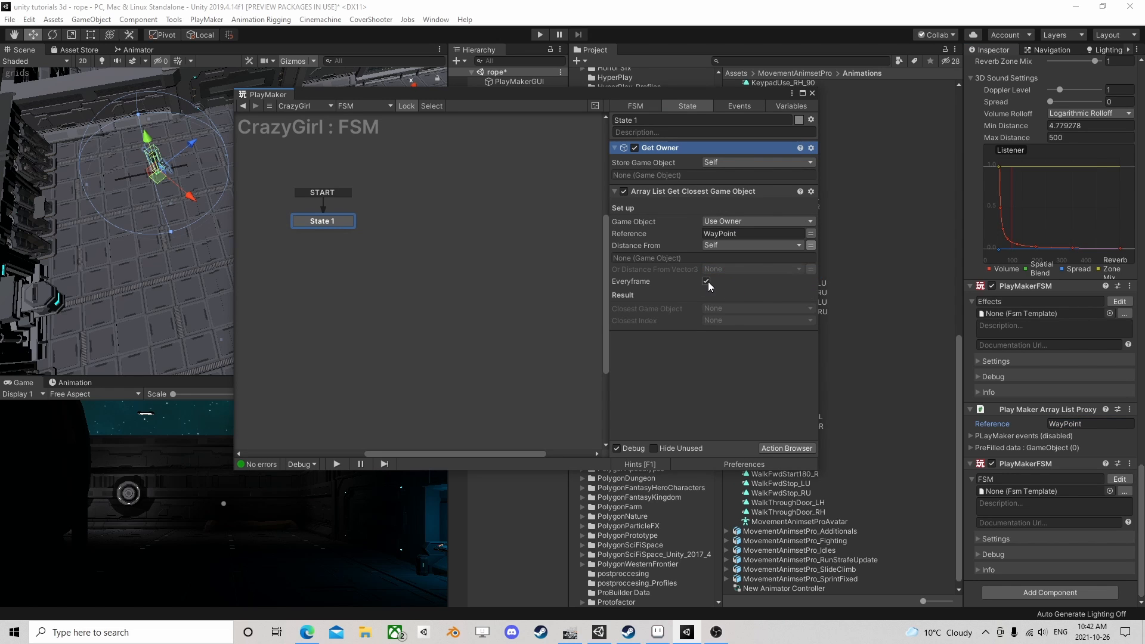
click(738, 309)
click(755, 362)
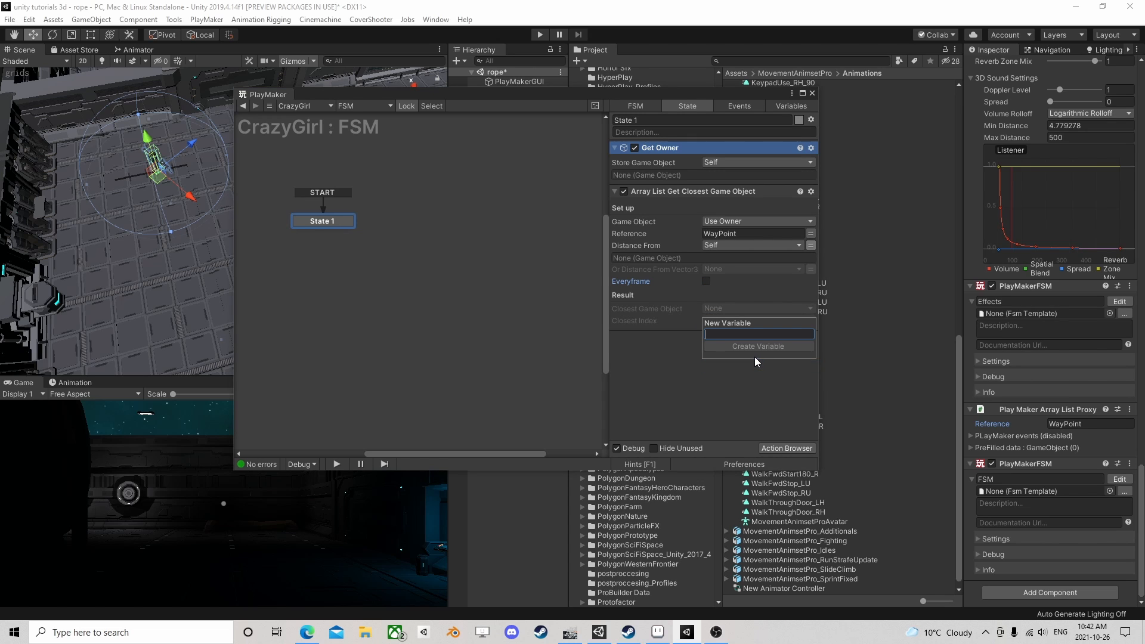
text(Starting Point)
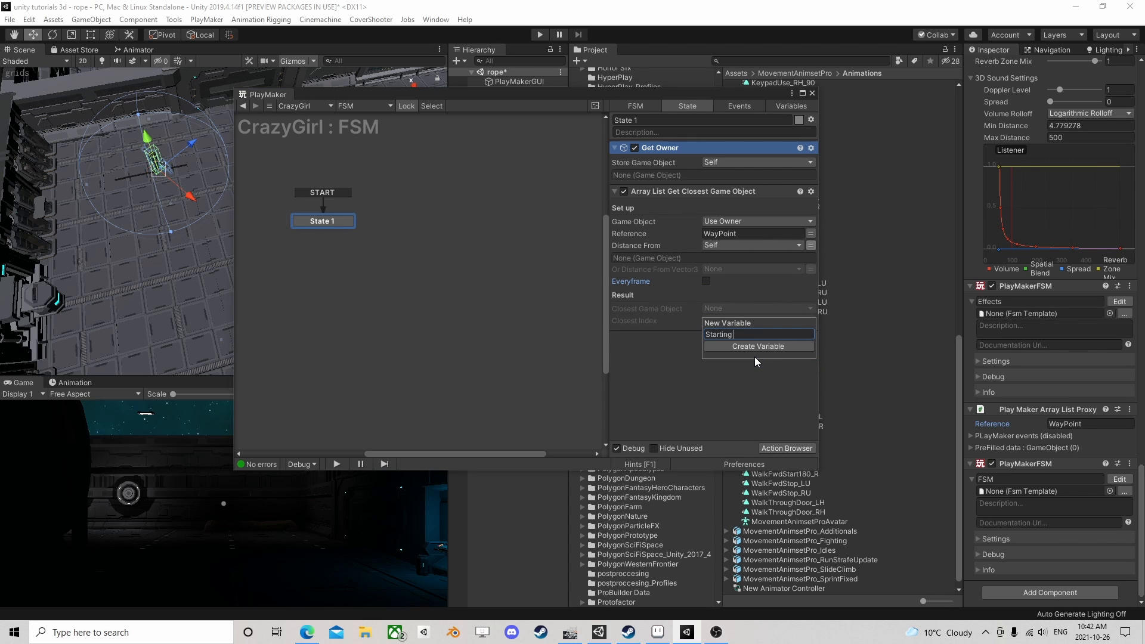
key(Return)
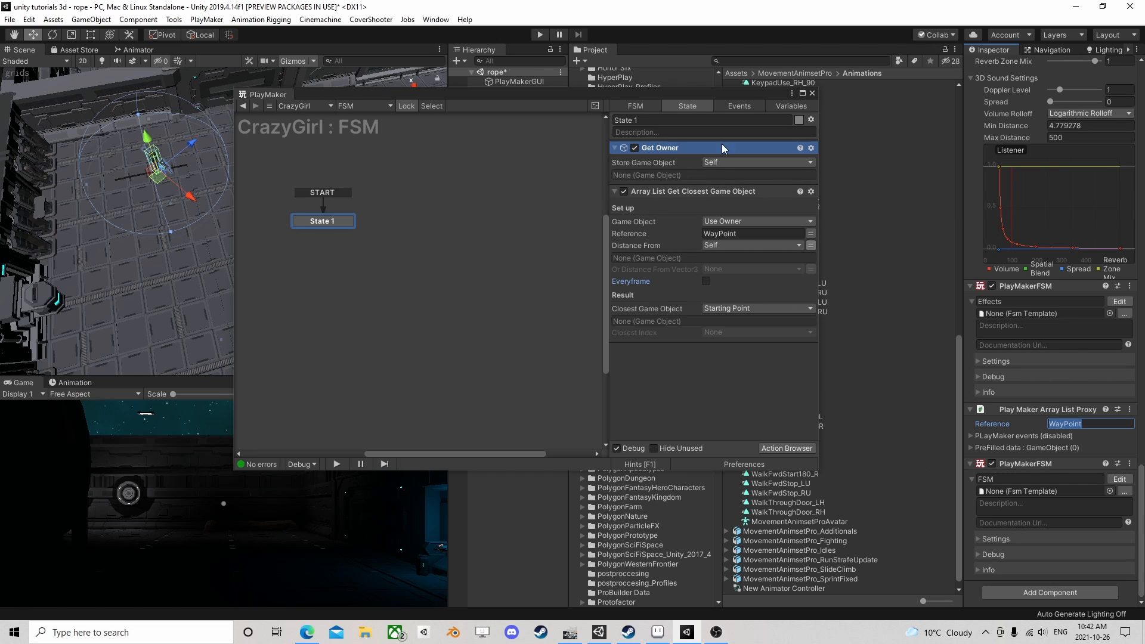
drag(685, 91, 704, 105)
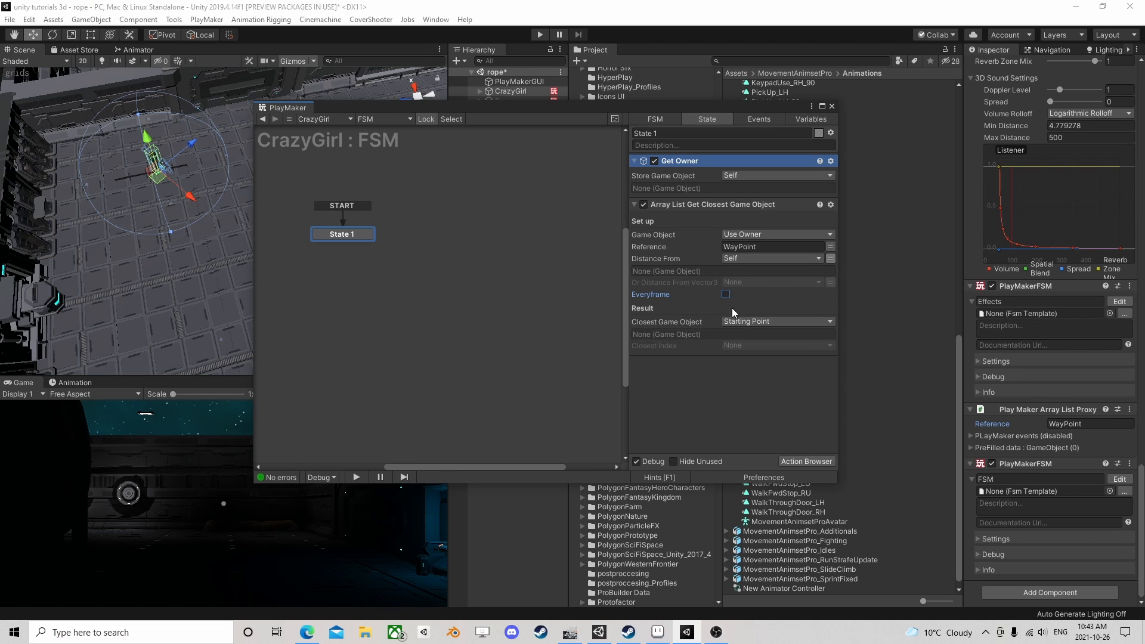
Set the prefill count of CrazyGirl's WayPoint array list to 5 in its prefilled data and select Item 2
click(971, 448)
scroll(1012, 432, down, 1)
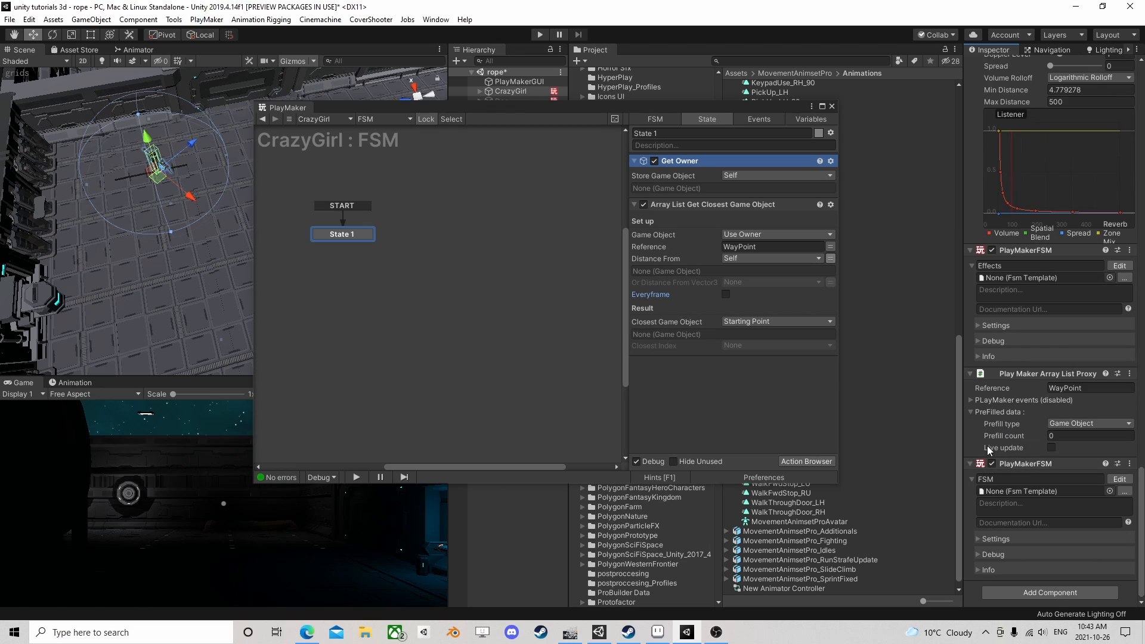
click(1068, 433)
text(5)
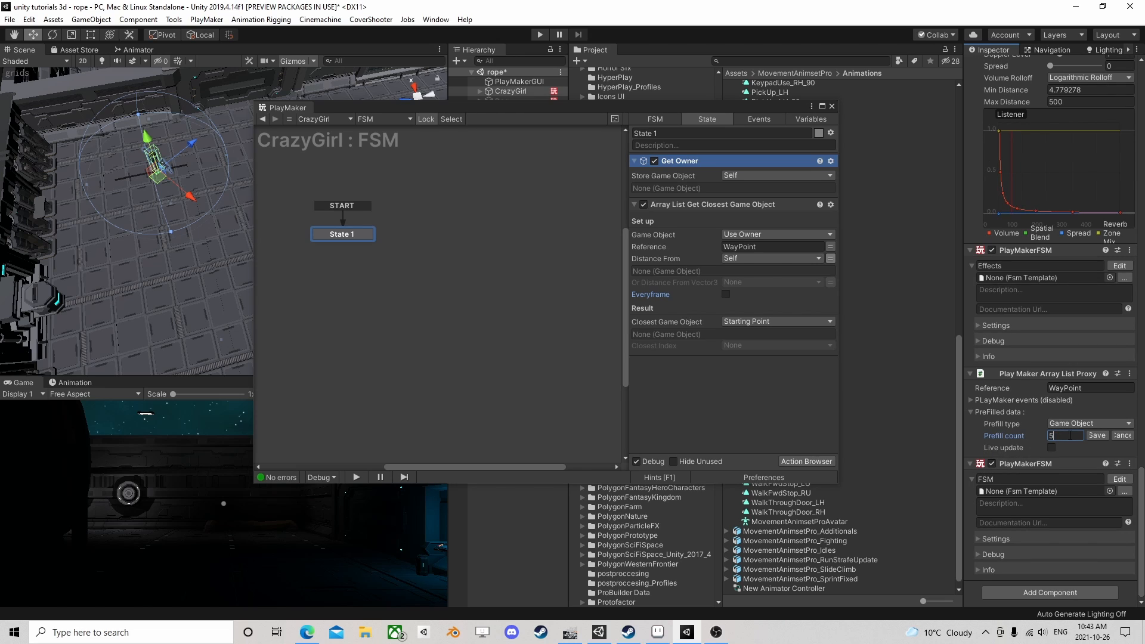
click(1096, 436)
scroll(1058, 438, down, 2)
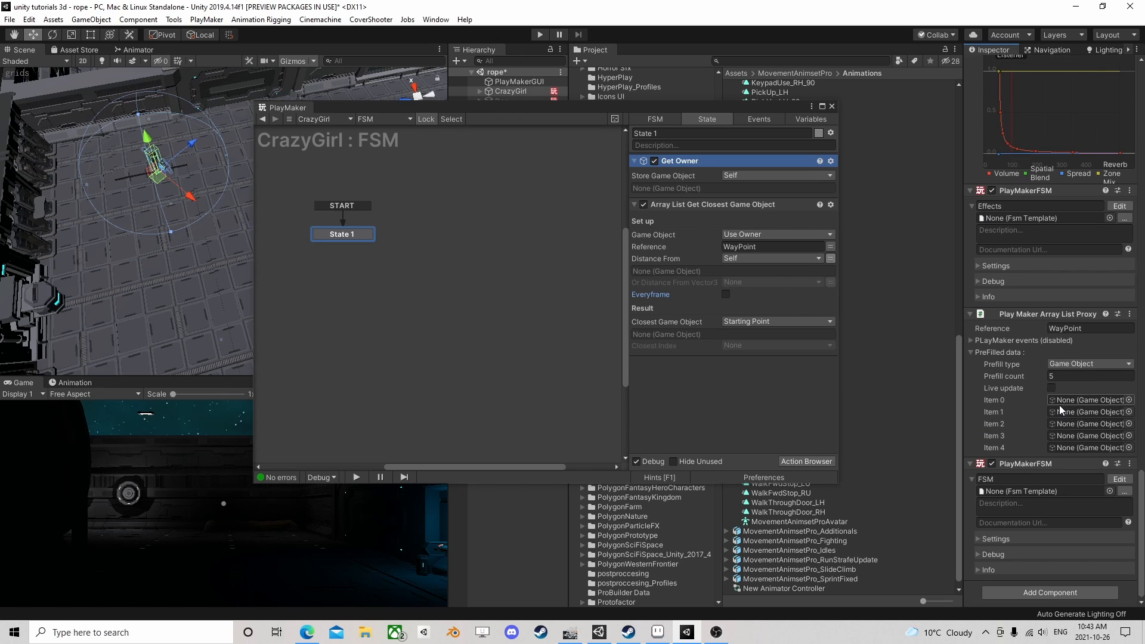
click(1002, 425)
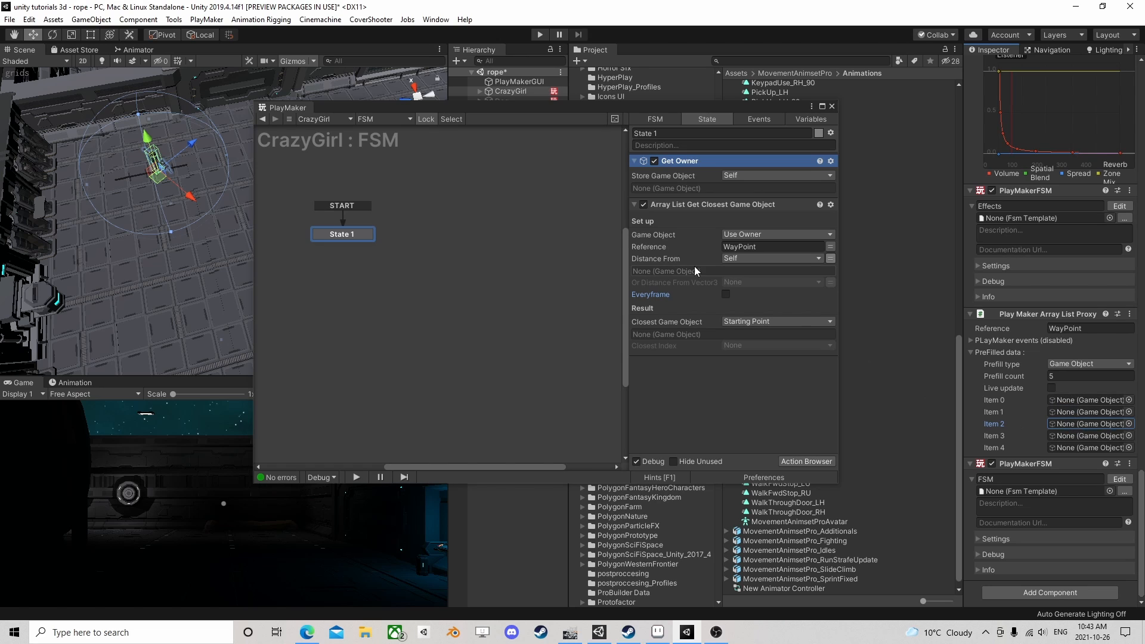
Add an Array List Index Of action to State 1 and move it to the bottom of the action list
click(815, 463)
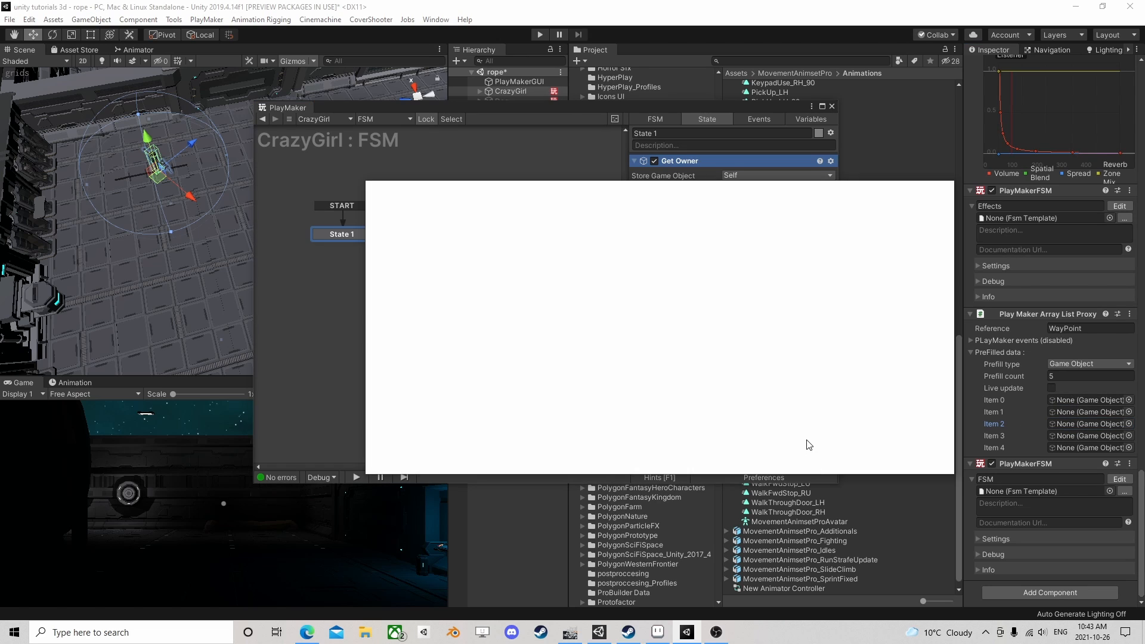
text(index)
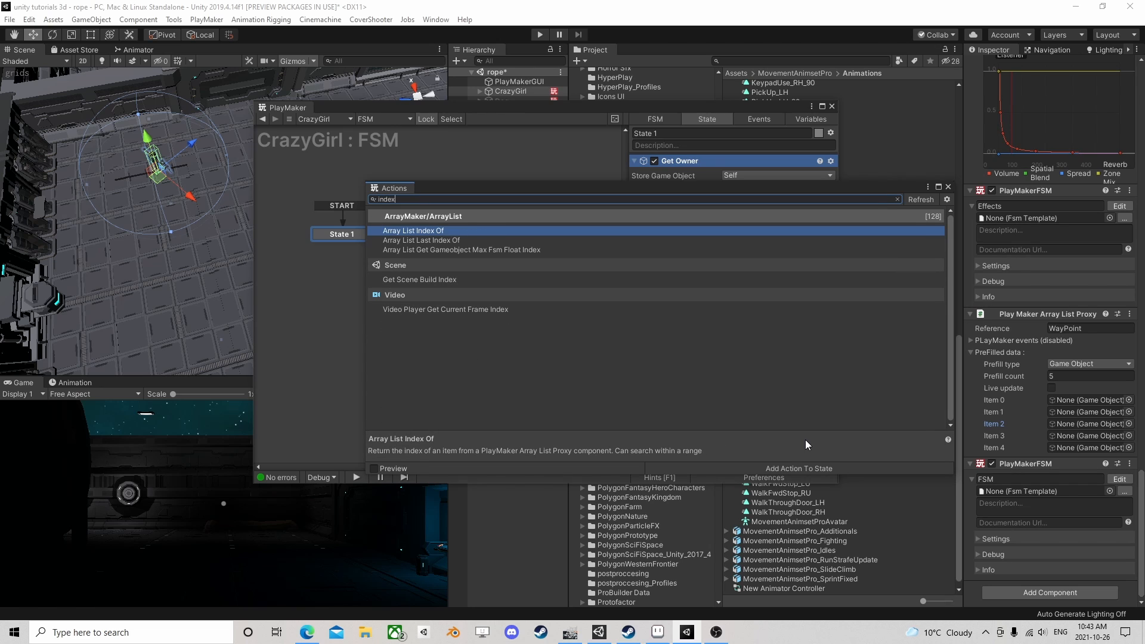
key(Return)
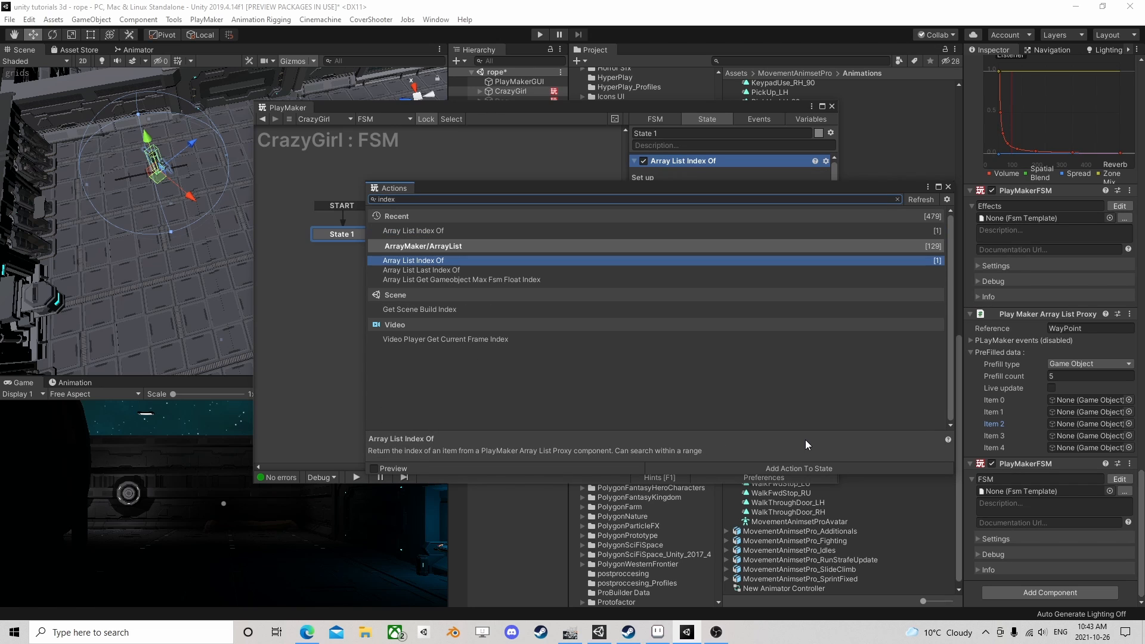
click(949, 187)
right_click(685, 163)
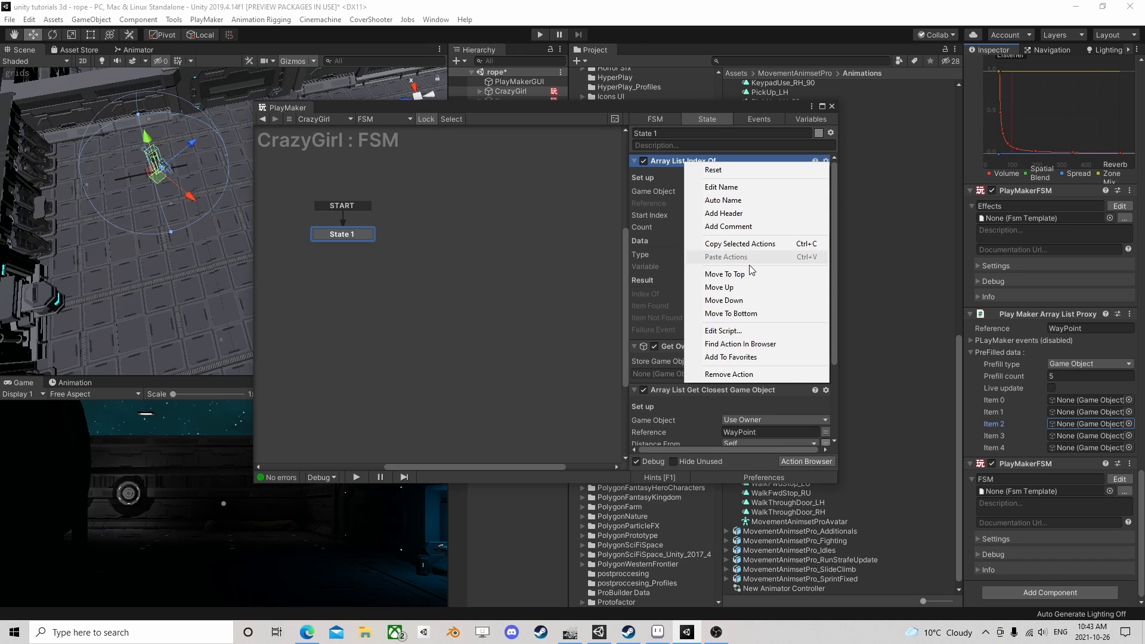
click(735, 309)
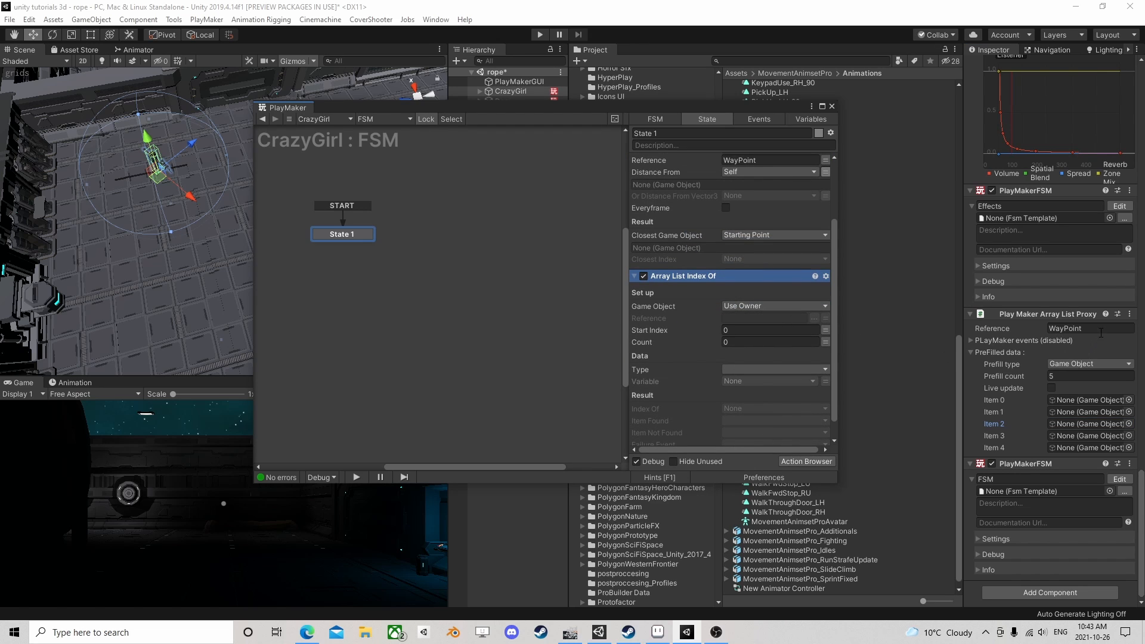
Set Array List Index Of to reference WayPoint, with data type Game Object and the Starting Point variable as the item
click(980, 330)
key(ctrl+c)
click(767, 318)
key(ctrl+v)
scroll(782, 345, down, 1)
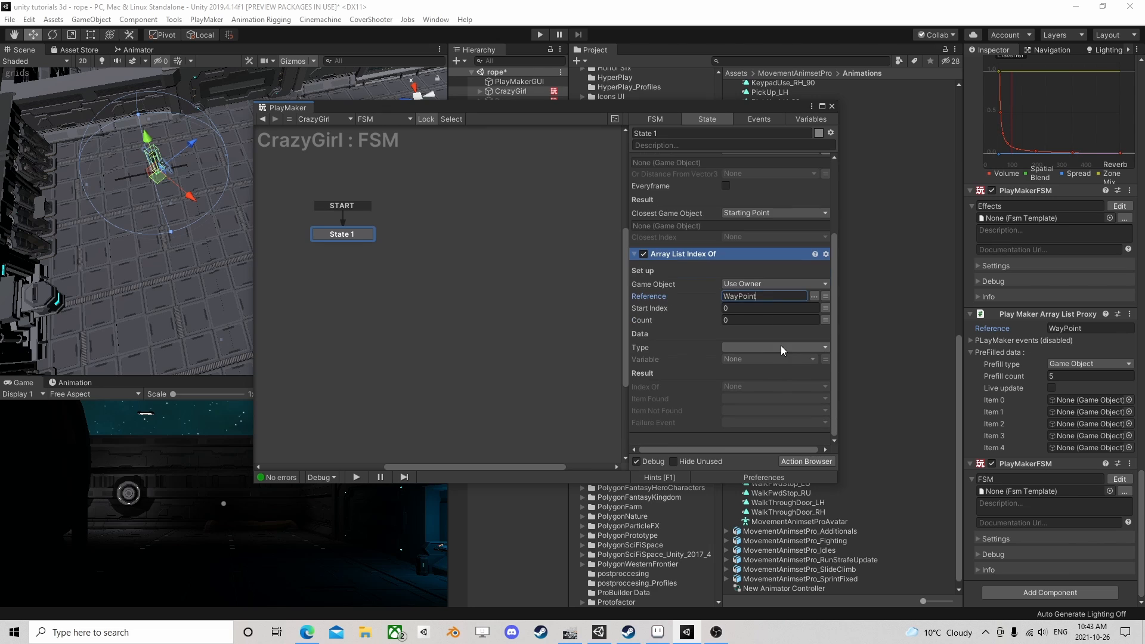
click(746, 348)
click(753, 400)
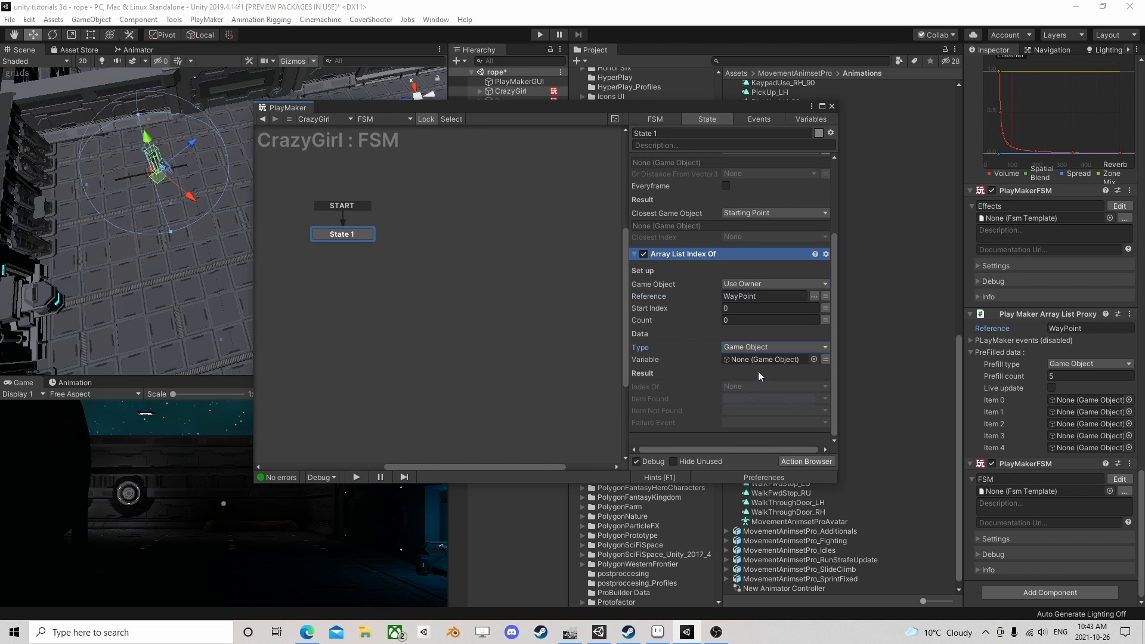
click(825, 359)
click(768, 358)
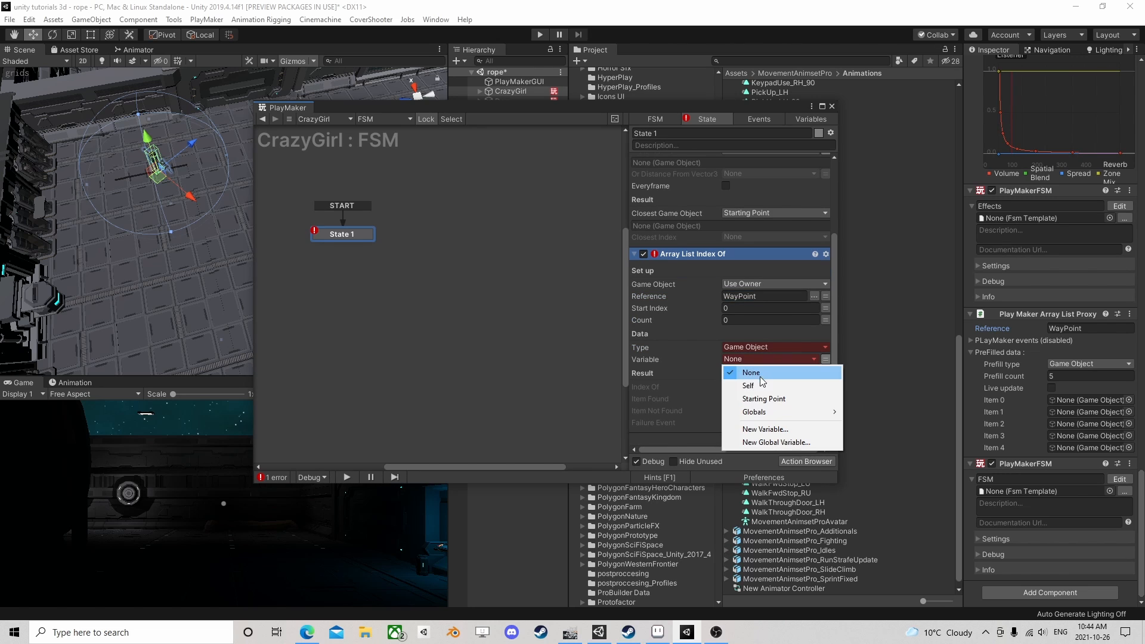
click(763, 400)
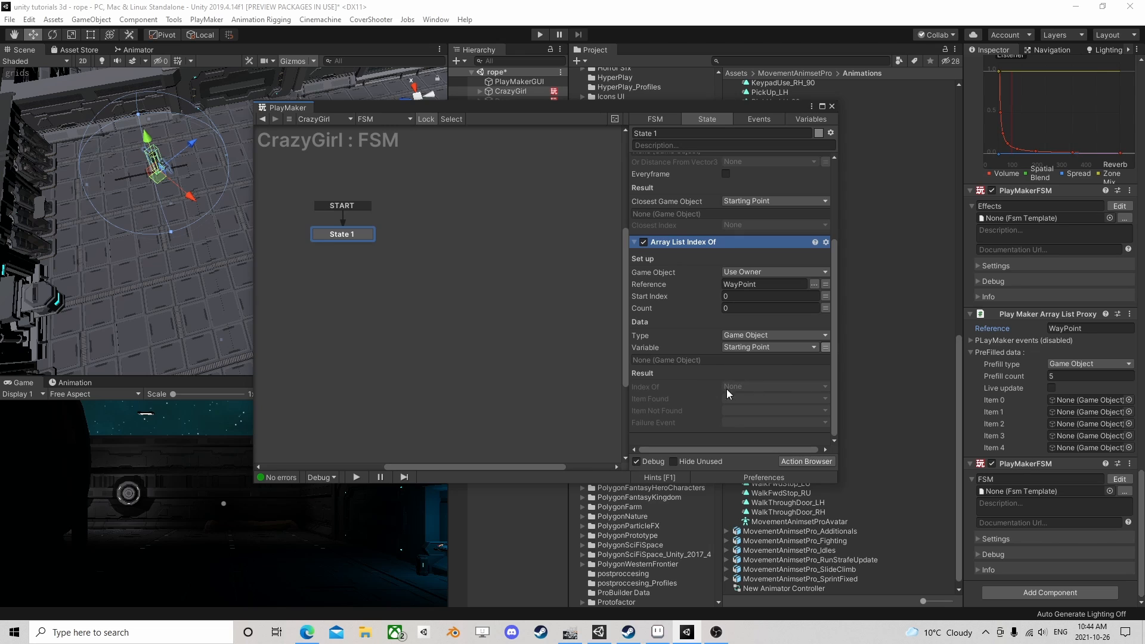
Store the Index Of result of the Array List Index Of action in a new variable named StartingIndex
click(727, 387)
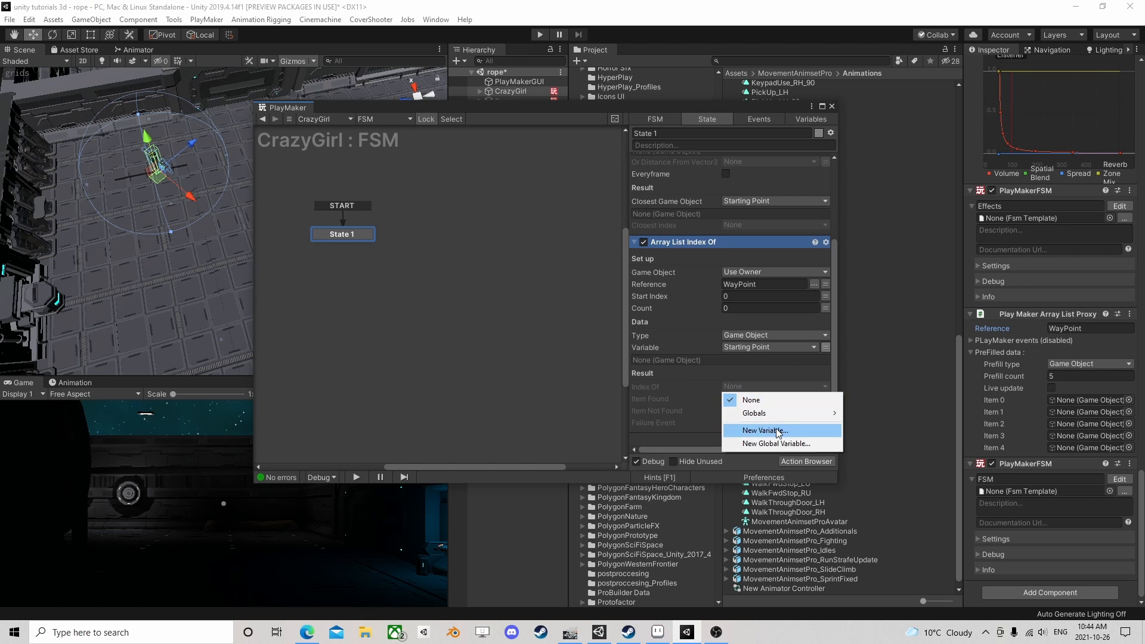
click(761, 428)
text(Starting)
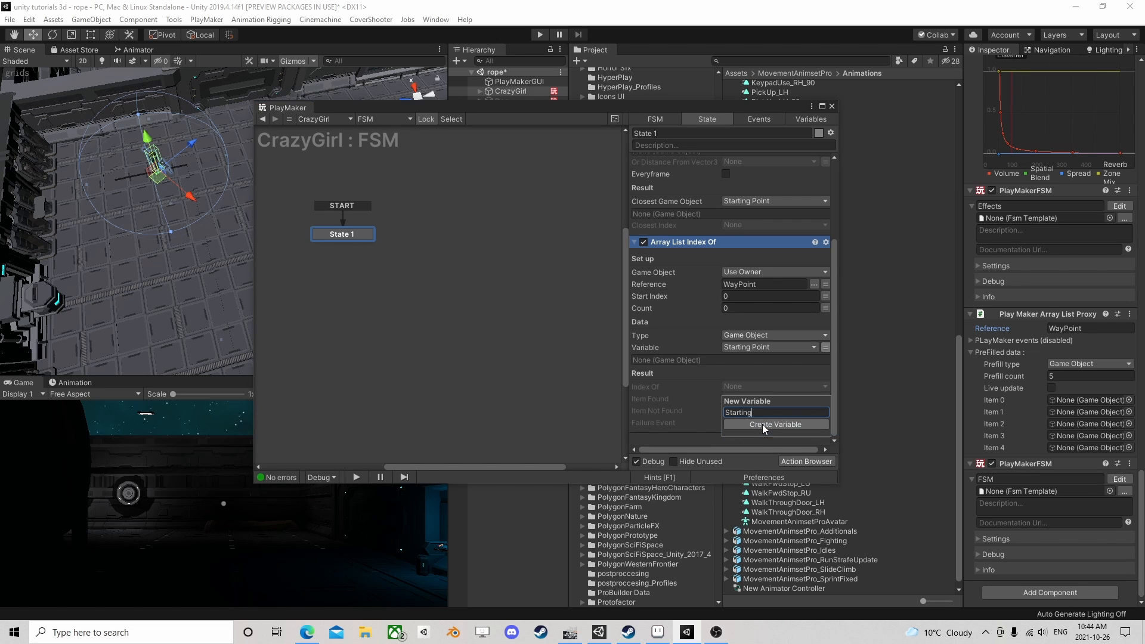
text(Index)
click(763, 425)
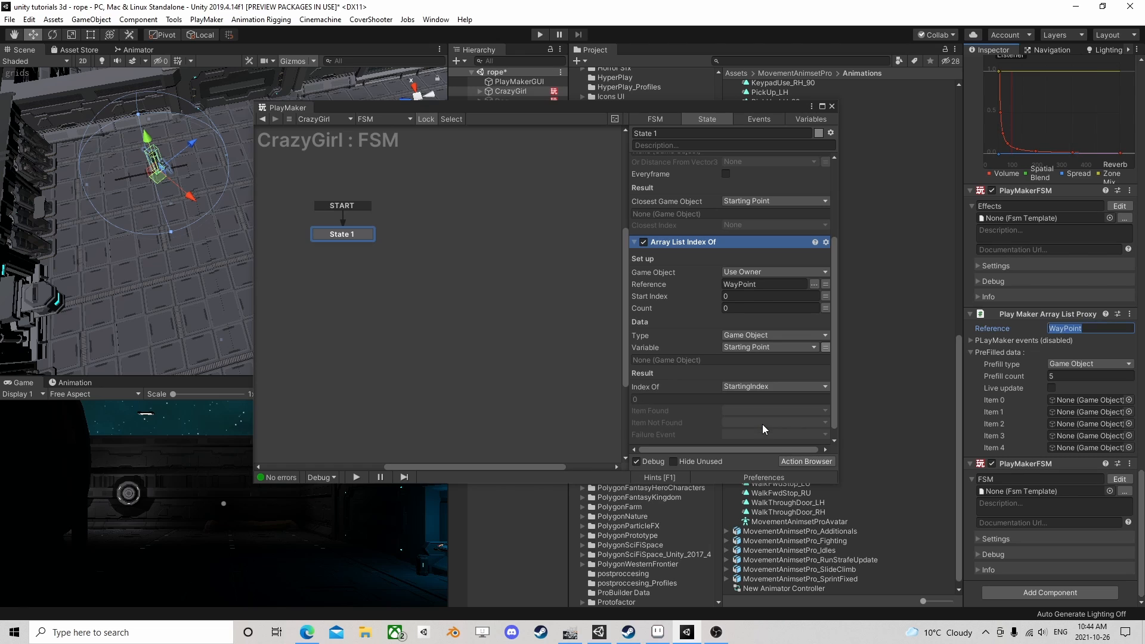
scroll(735, 335, down, 1)
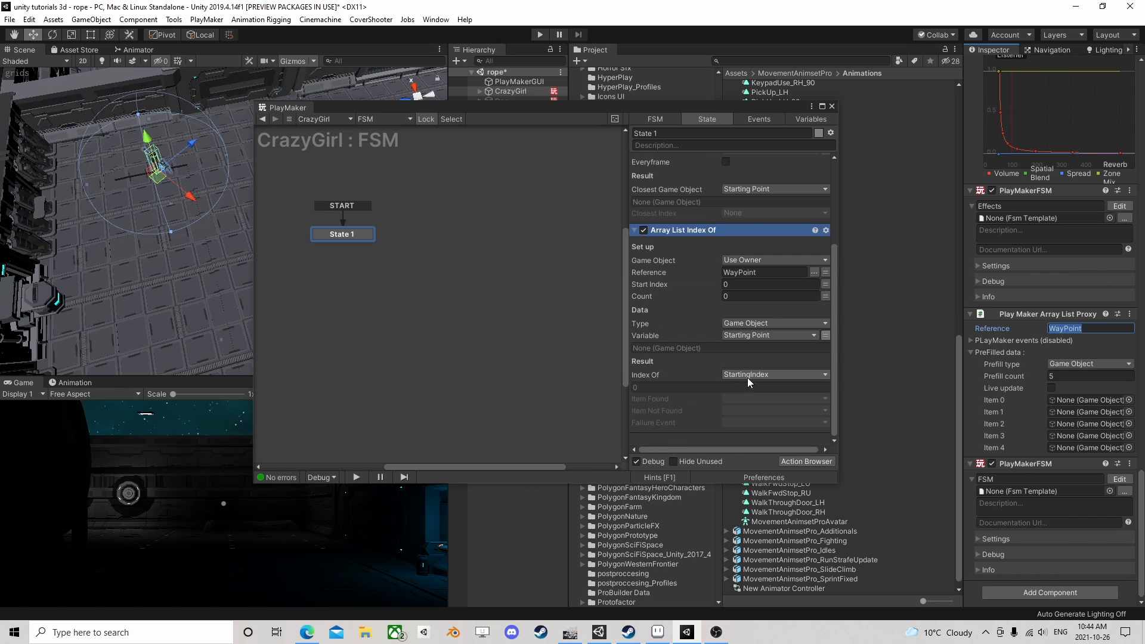
Mark the StartingIndex variable as an output of the FSM and review the variables against State 1's actions
scroll(746, 376, up, 4)
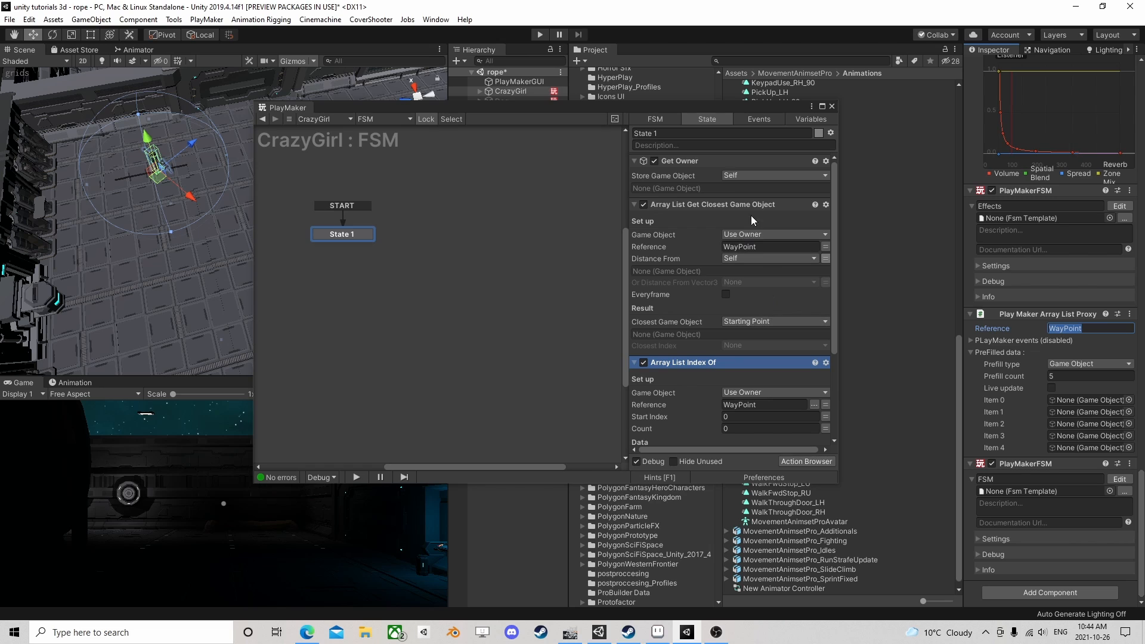
click(797, 118)
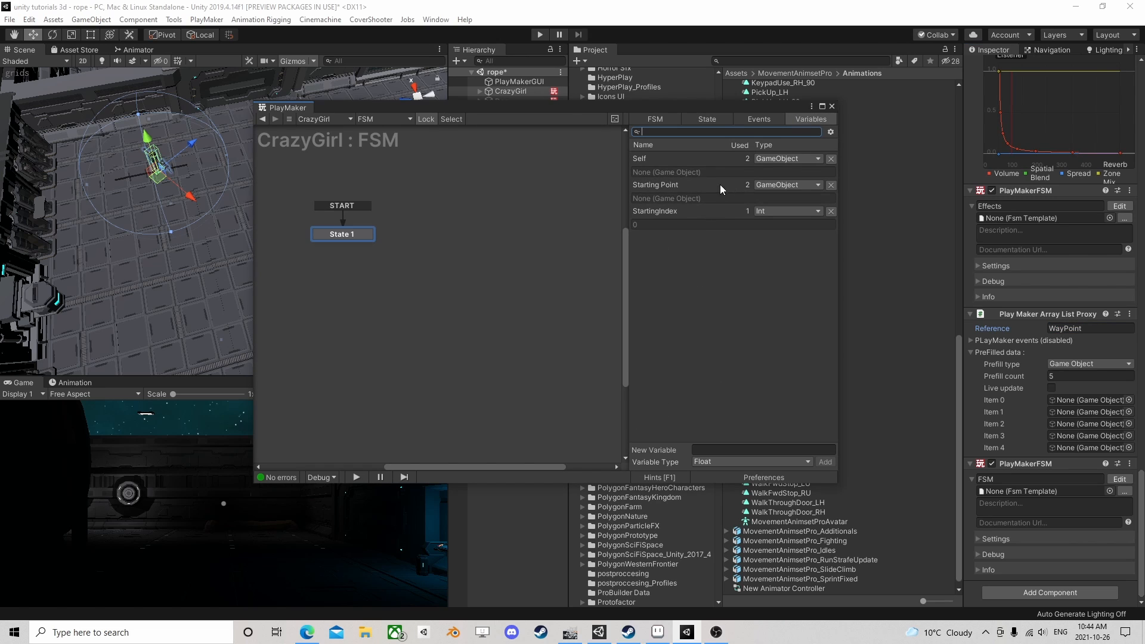
click(669, 186)
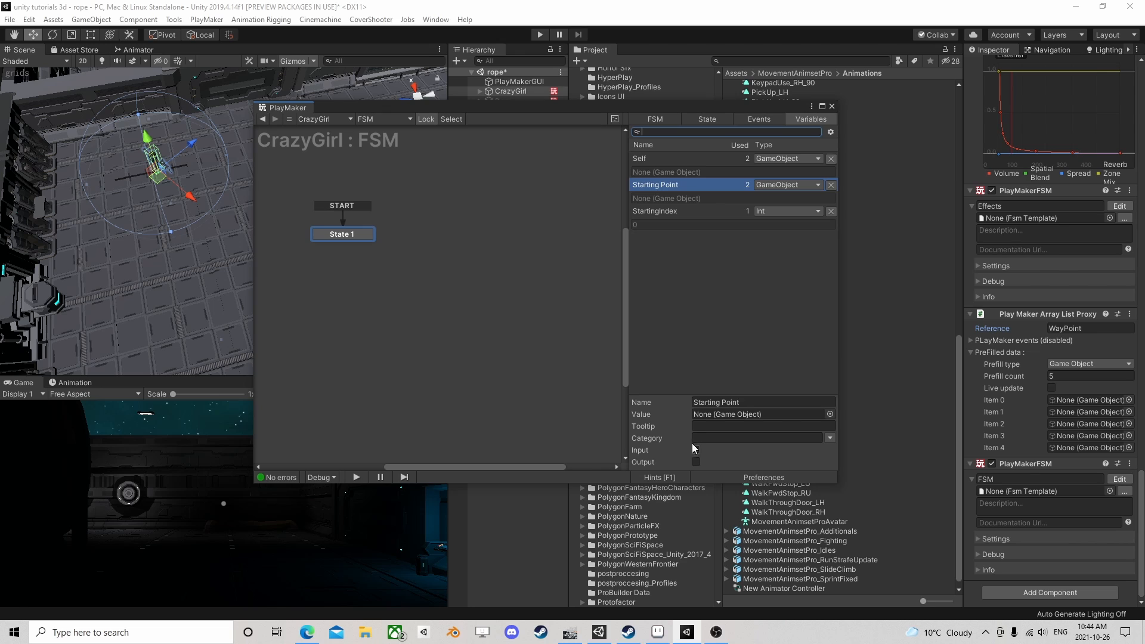
click(696, 122)
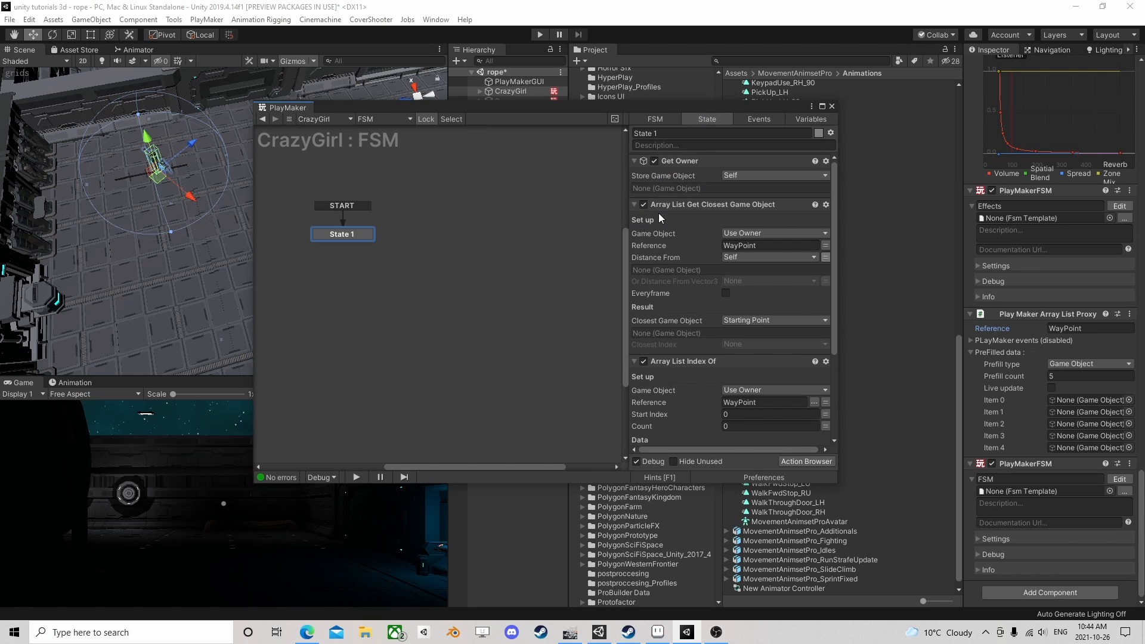
click(799, 117)
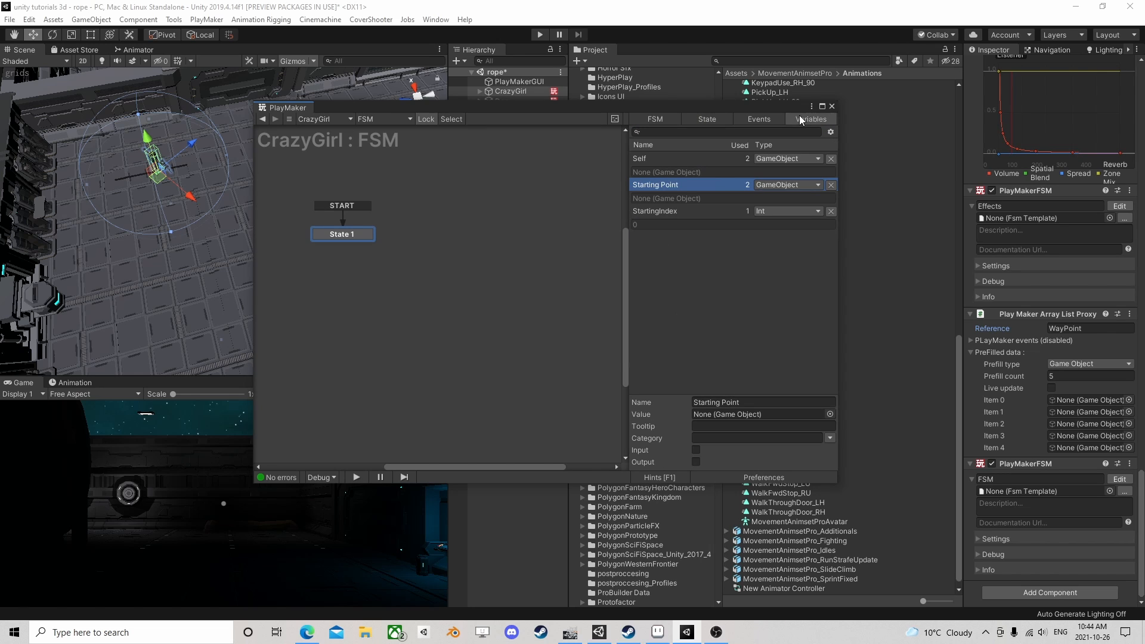
click(660, 212)
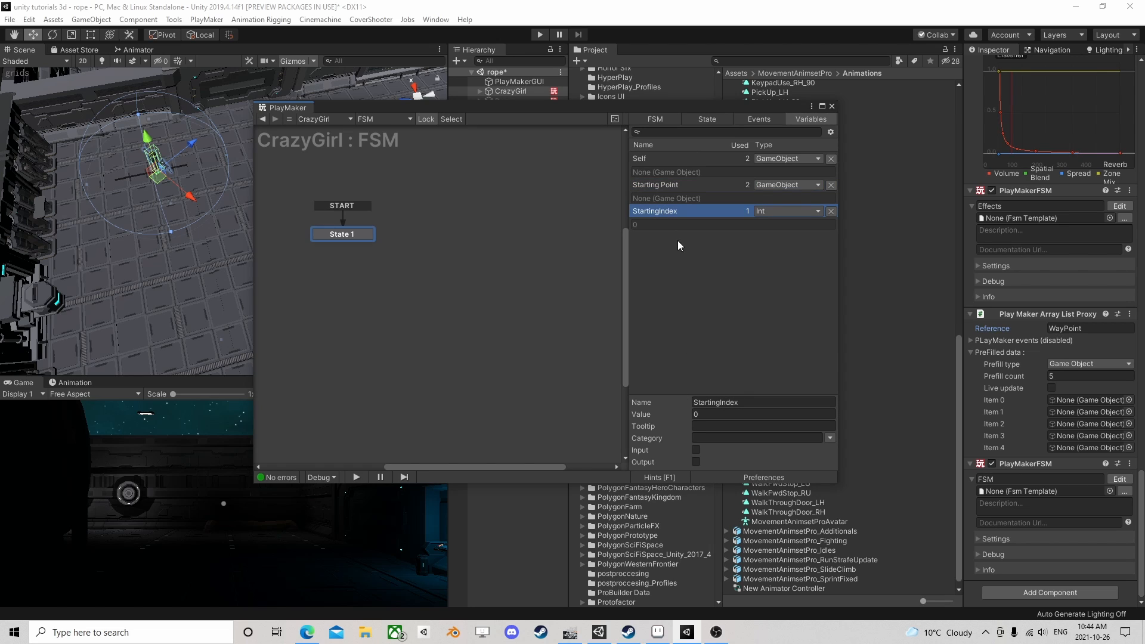
click(696, 462)
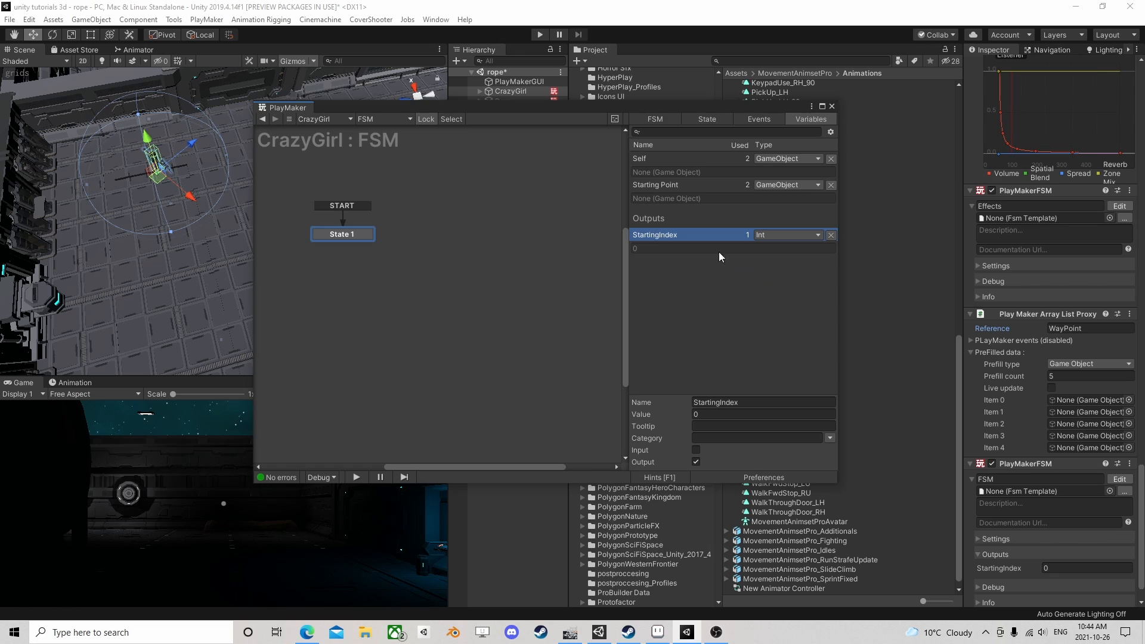
click(671, 186)
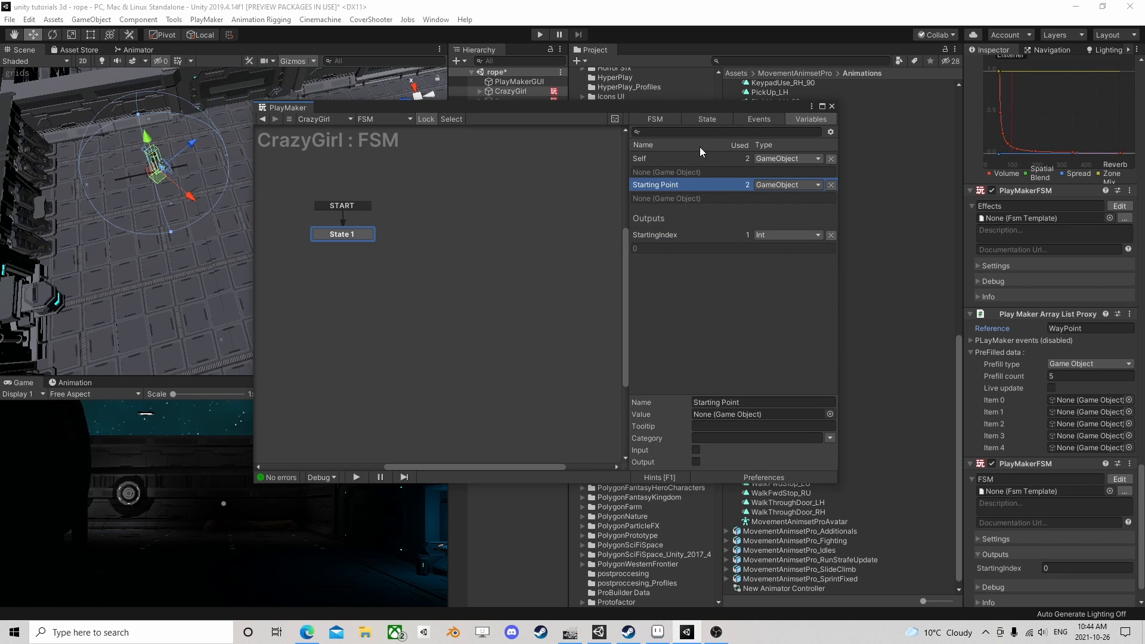
click(702, 118)
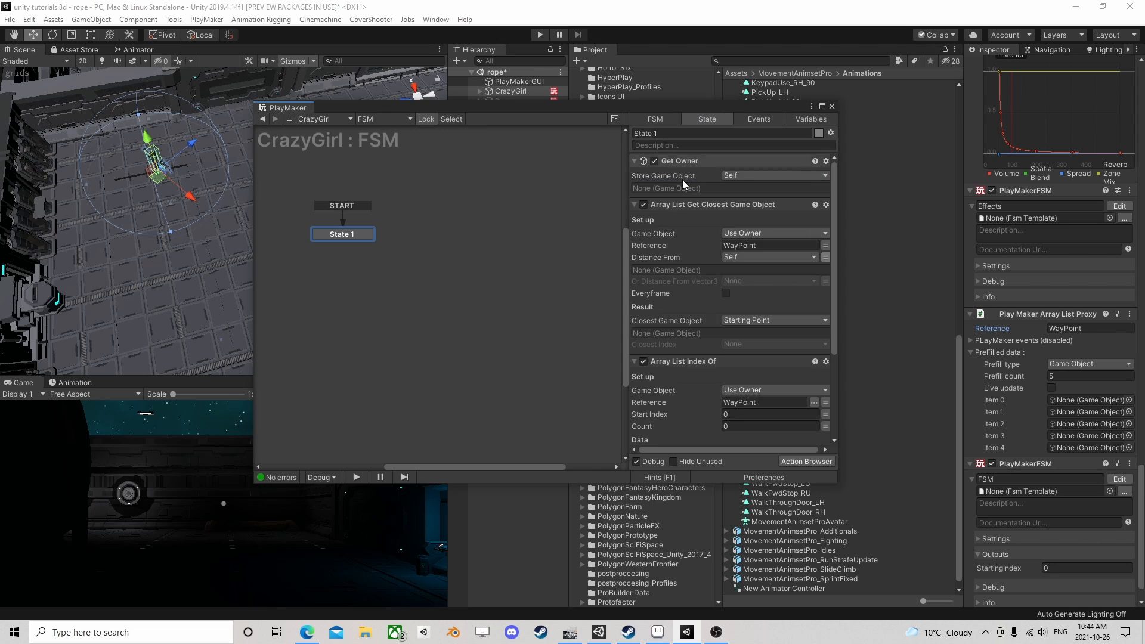
scroll(734, 358, down, 4)
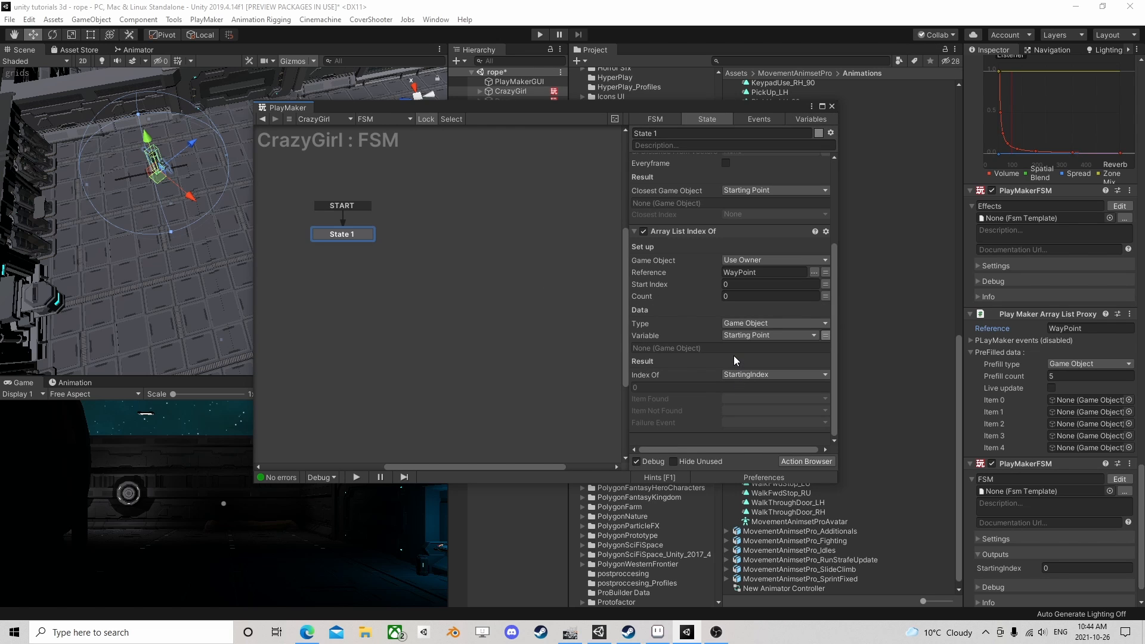
Save the FSM as a template named NearestWayPoint and close the FSM editor
right_click(439, 250)
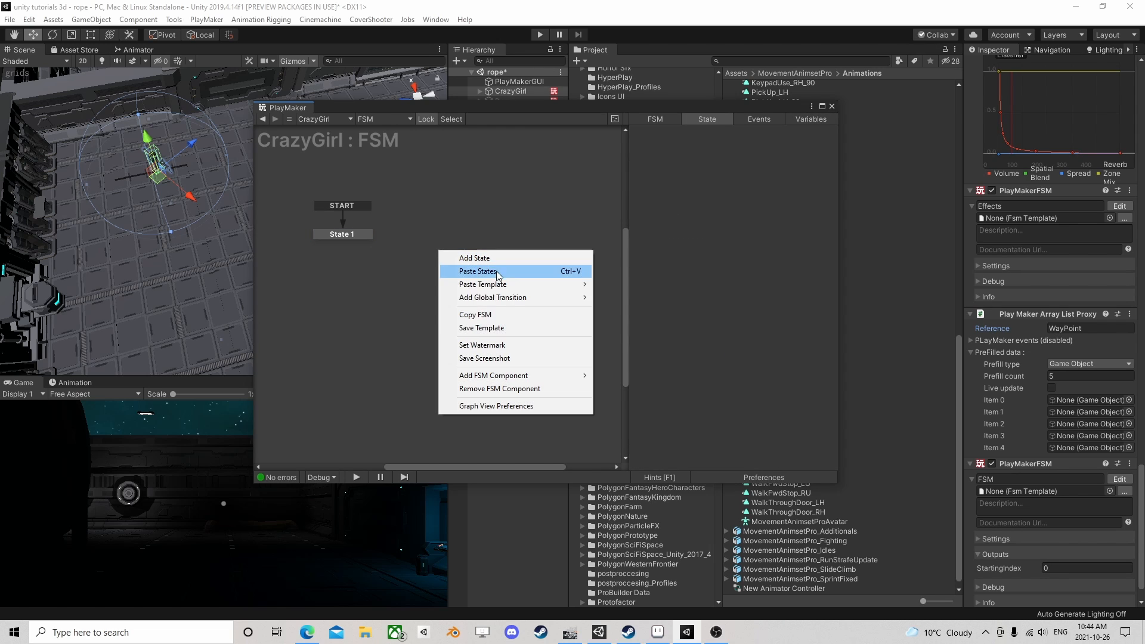
click(506, 330)
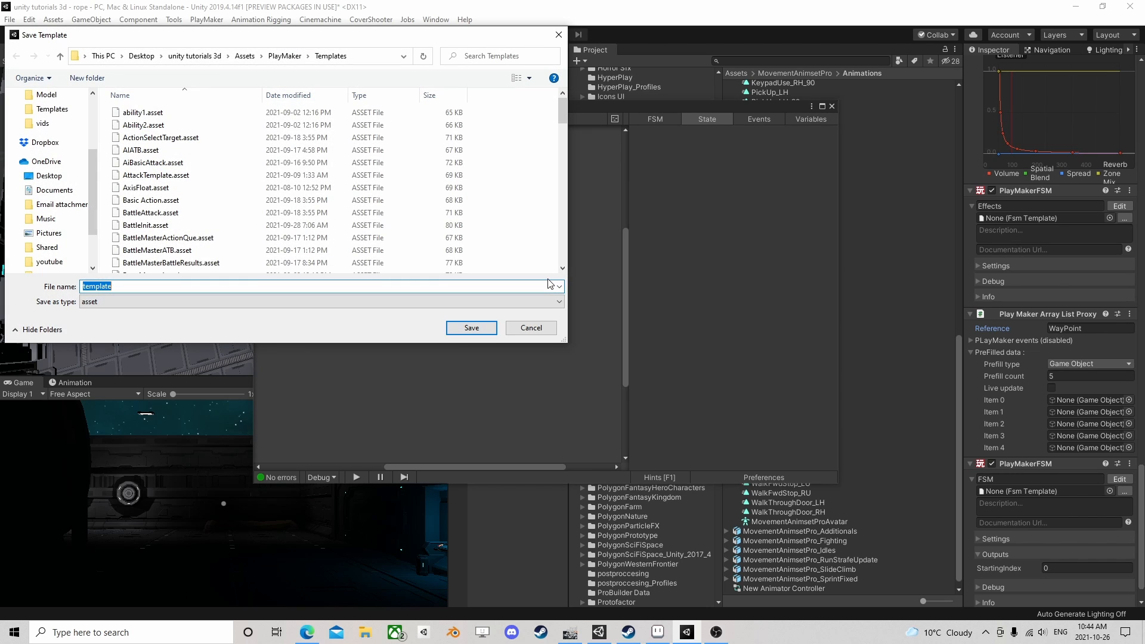
key(BackSpace)
text(NearestWayPoint)
key(Return)
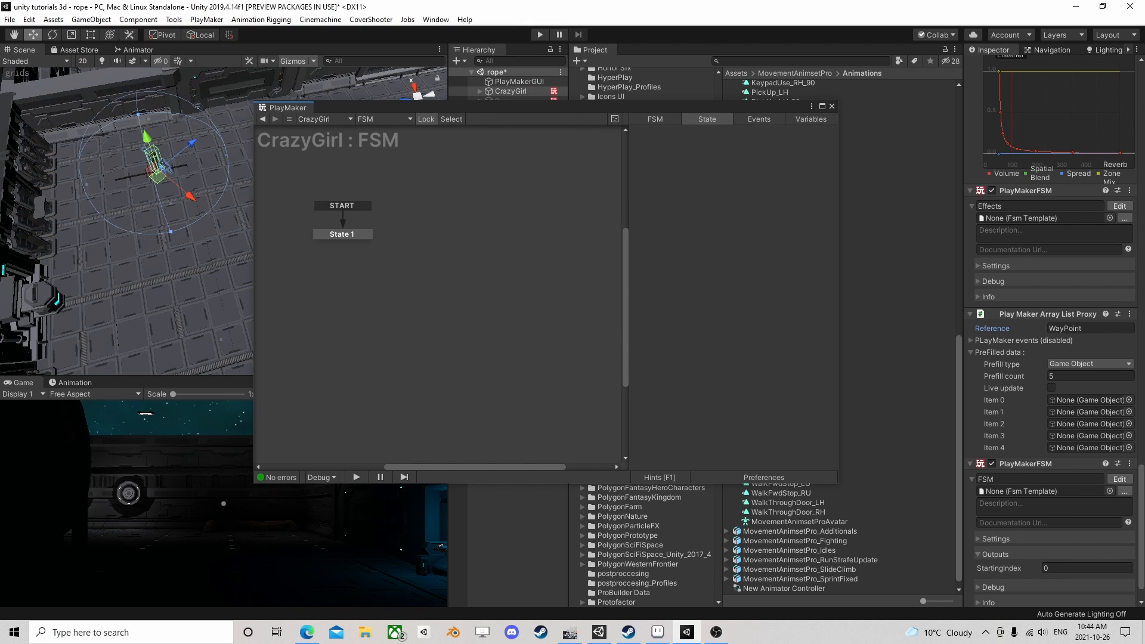
click(654, 338)
click(832, 106)
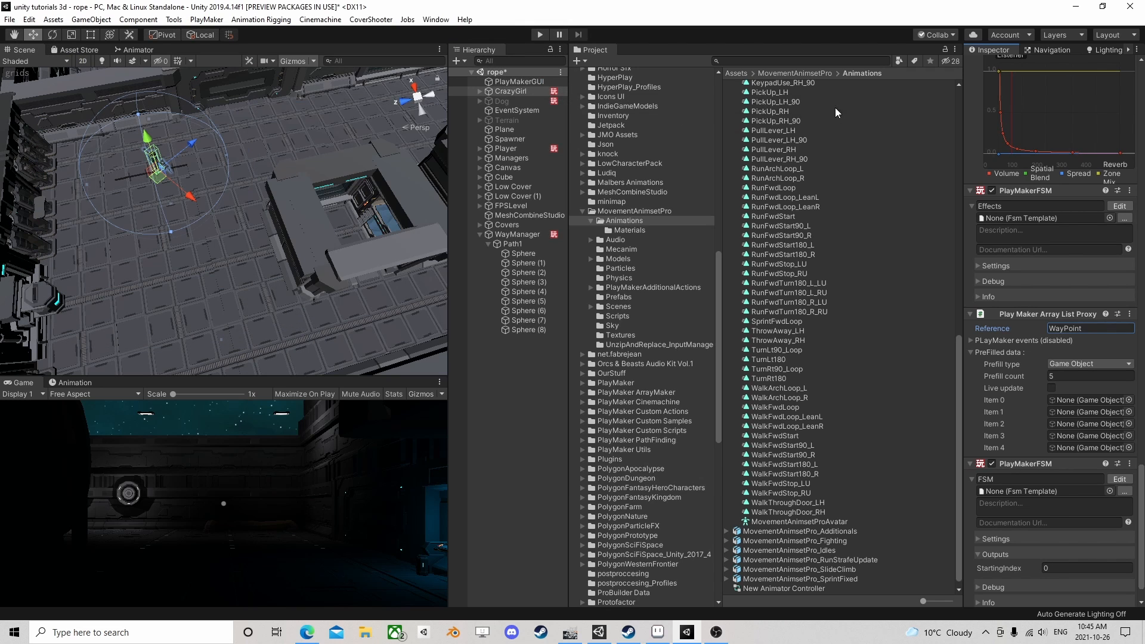
Remove the FSM component saved as the NearestWayPoint template from CrazyGirl
scroll(1050, 357, down, 1)
right_click(1047, 432)
click(1068, 455)
Open CrazyGirl's Ai Action FSM for editing and move State 13 and State 14 apart to make room between them
scroll(1050, 358, up, 10)
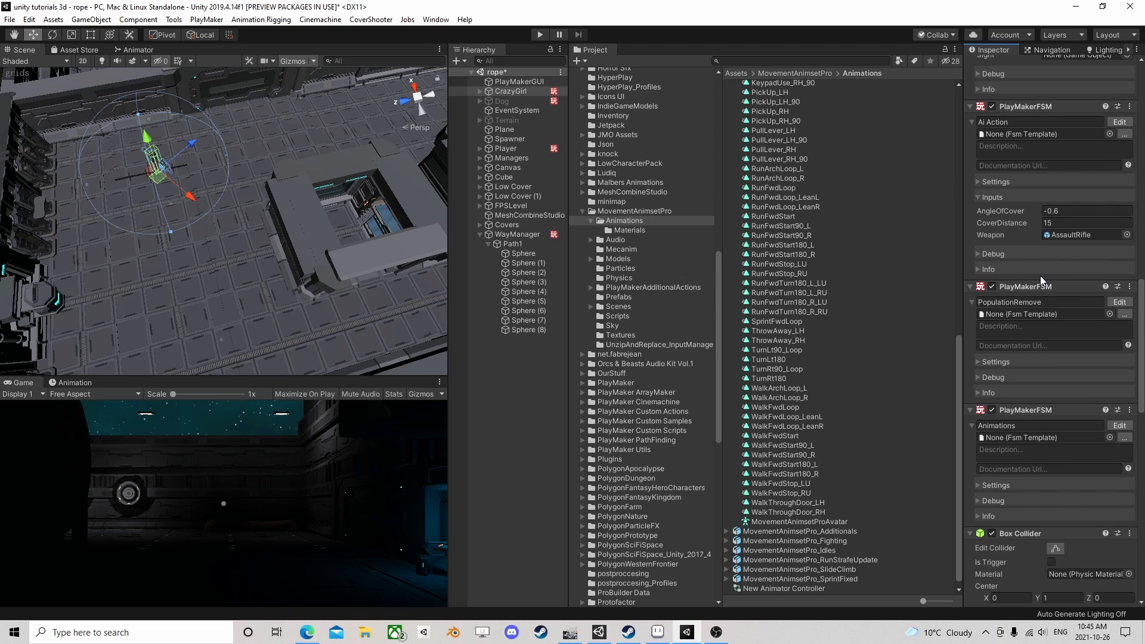
scroll(1041, 280, up, 3)
click(1119, 231)
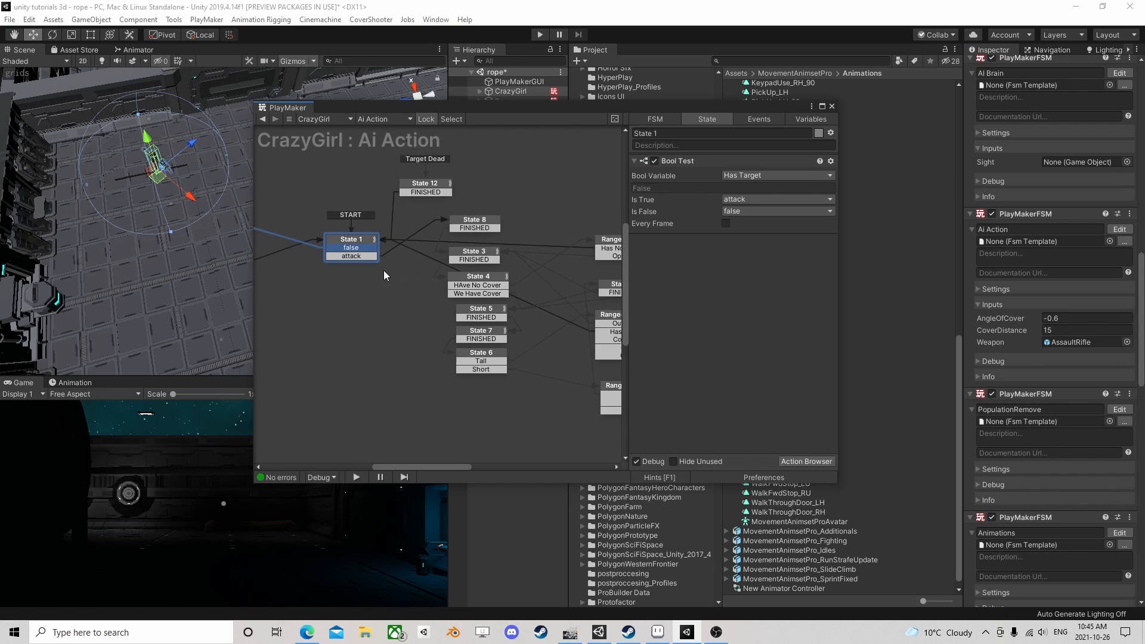
click(409, 247)
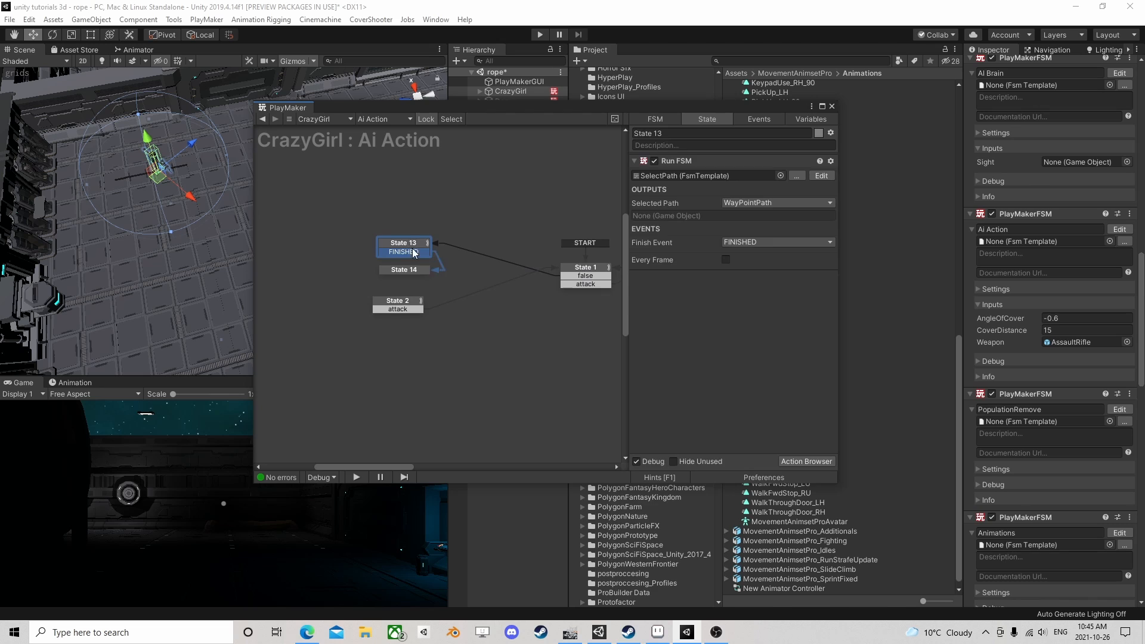
drag(411, 247, 404, 230)
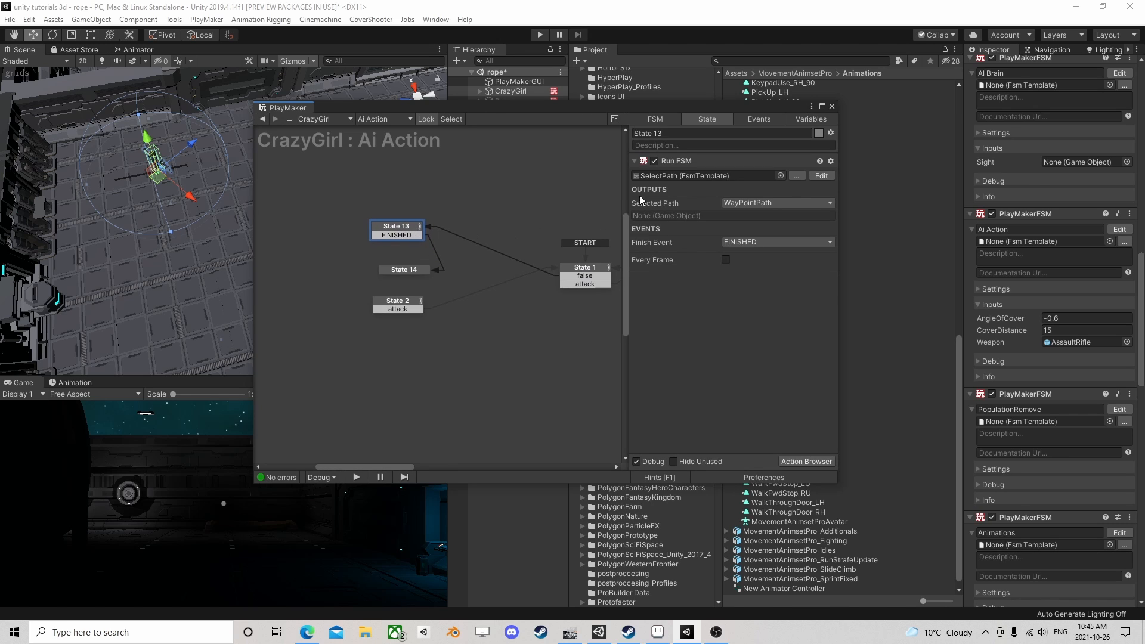
click(405, 270)
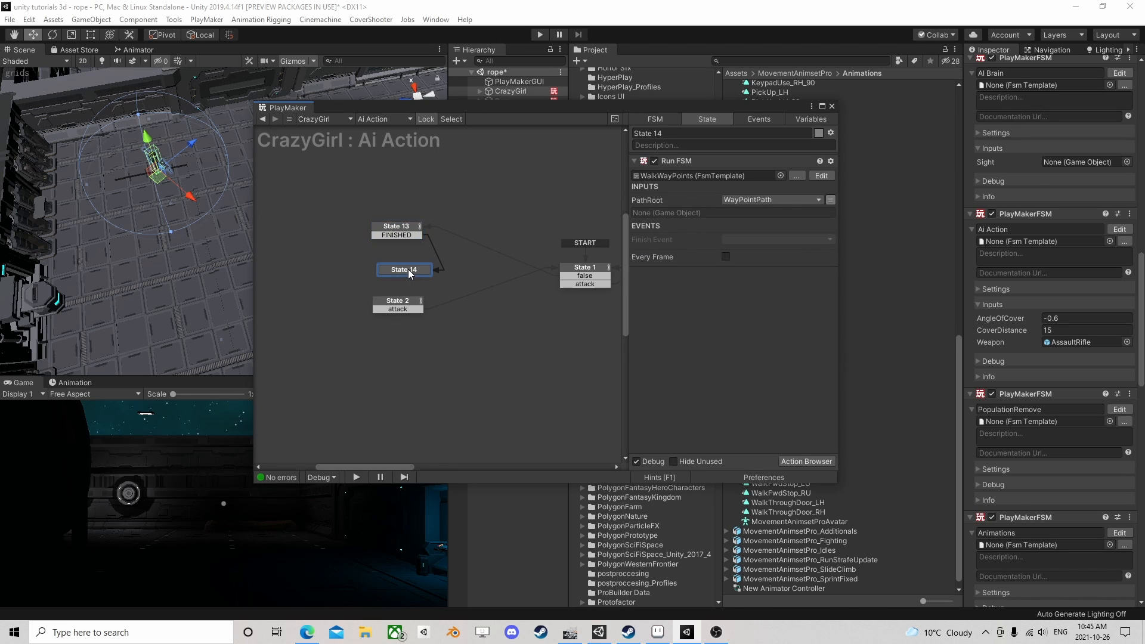
mouse_move(409, 272)
mouse_down()
mouse_move(454, 272)
mouse_move(442, 284)
mouse_move(403, 283)
mouse_up()
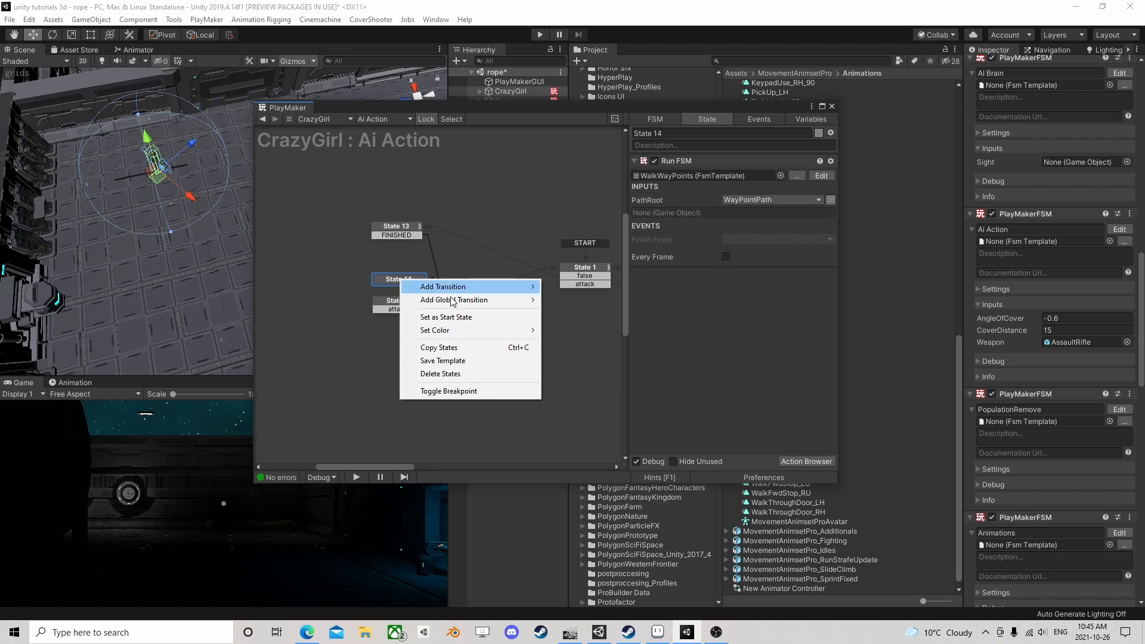
Duplicate State 14 between State 13 and State 14, and route State 13's FINISHED transition to the copy
right_click(400, 279)
click(448, 348)
right_click(374, 250)
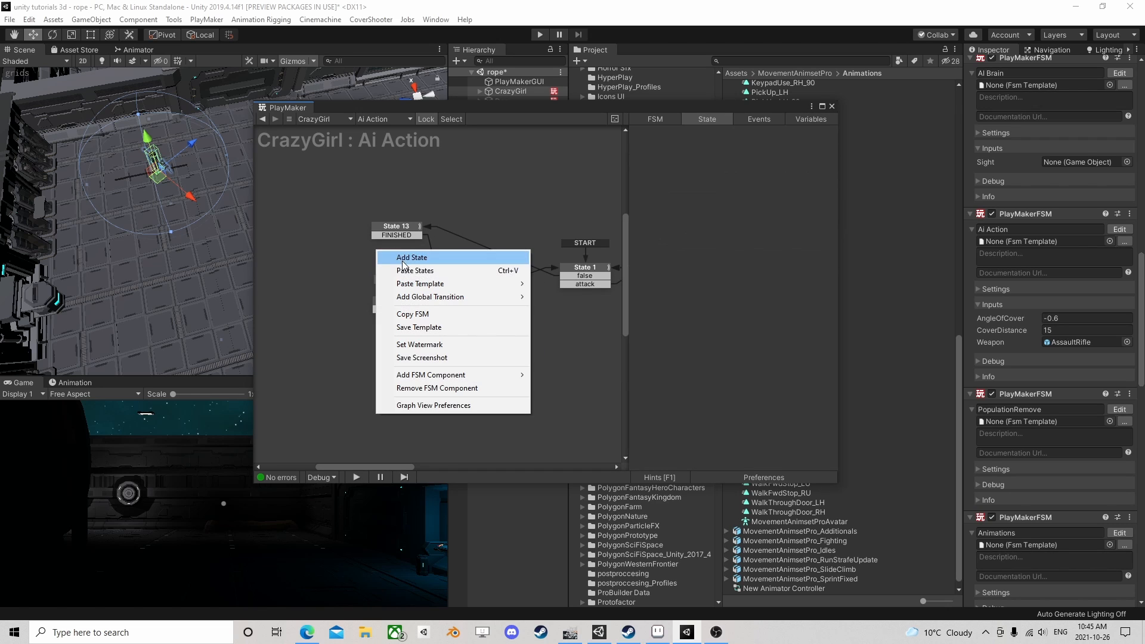
click(403, 269)
drag(403, 235, 398, 252)
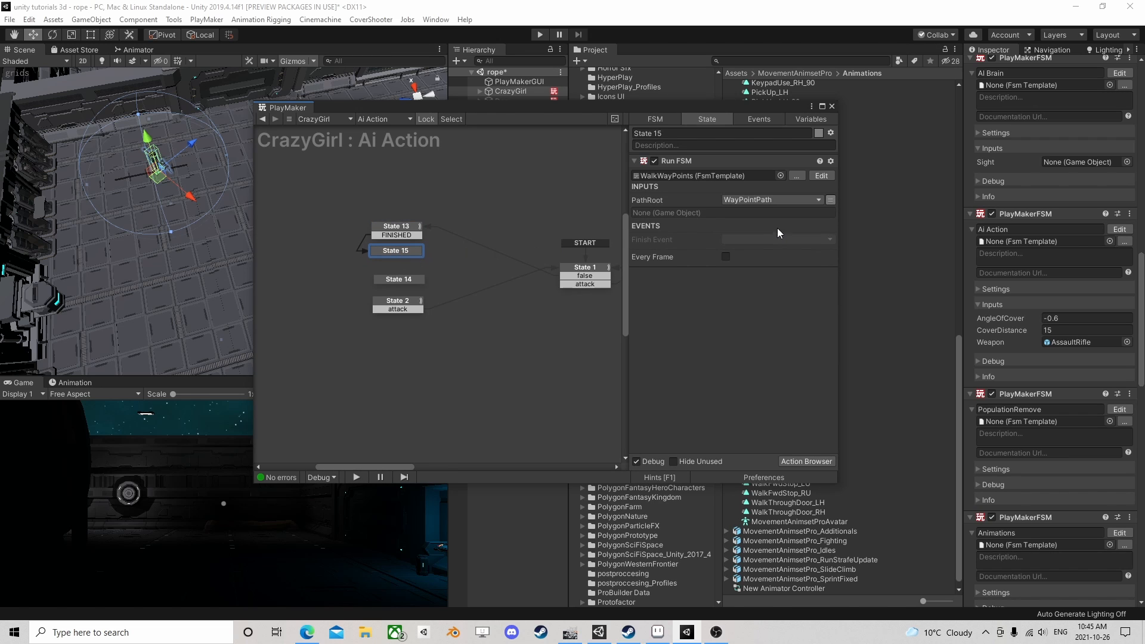
Set the Run FSM action in State 15 to use the NearestWayPoint template
click(780, 176)
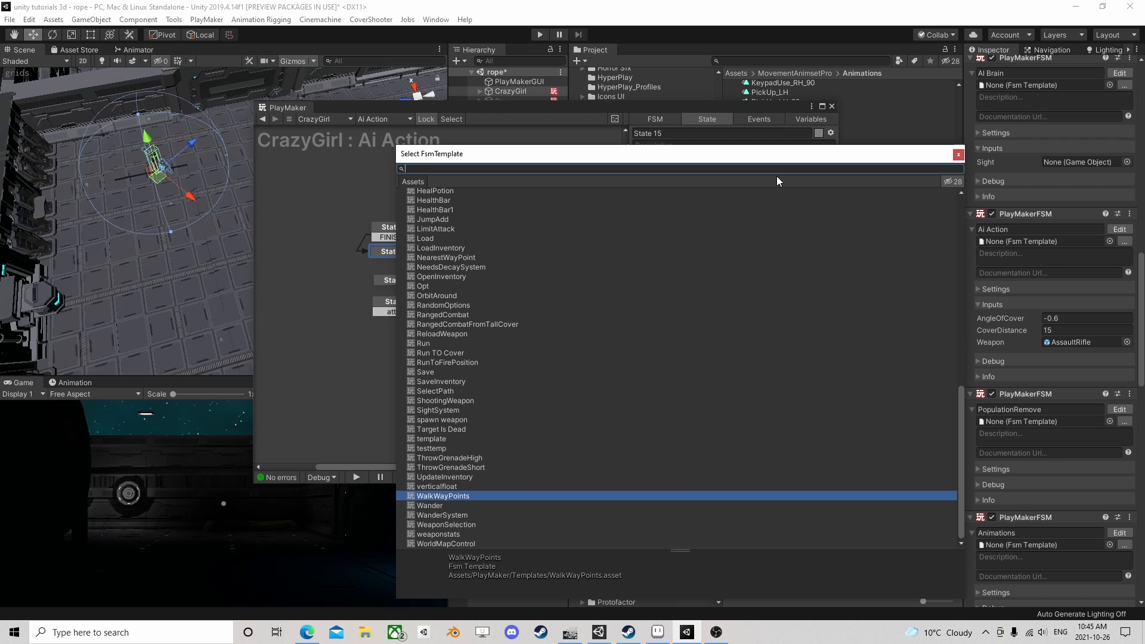
text(nea)
click(450, 204)
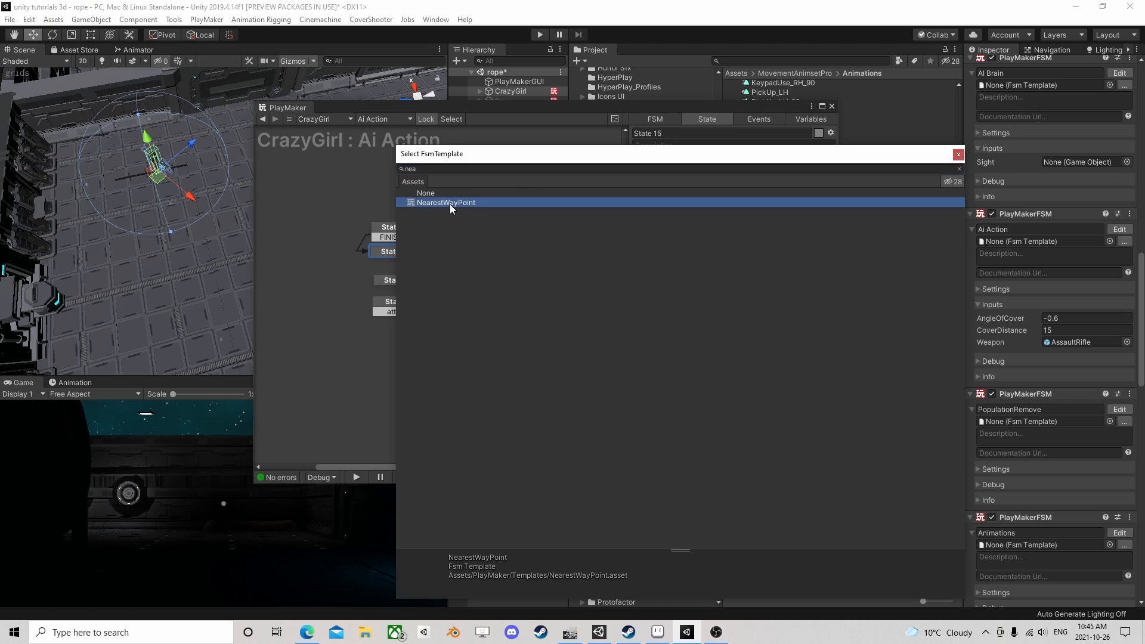
click(958, 154)
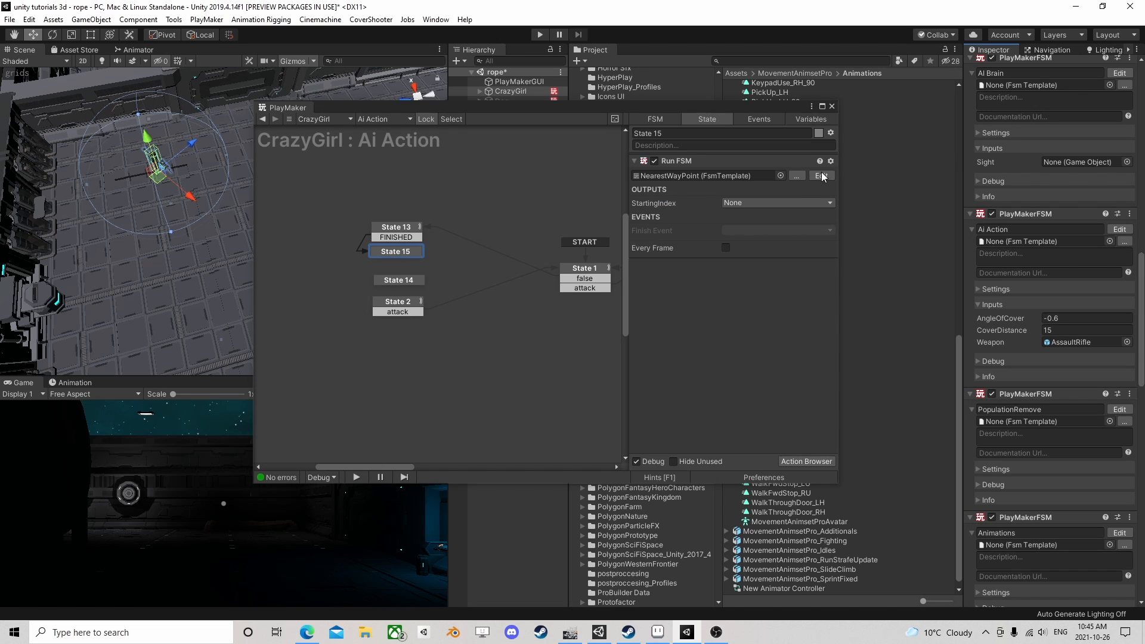
click(746, 202)
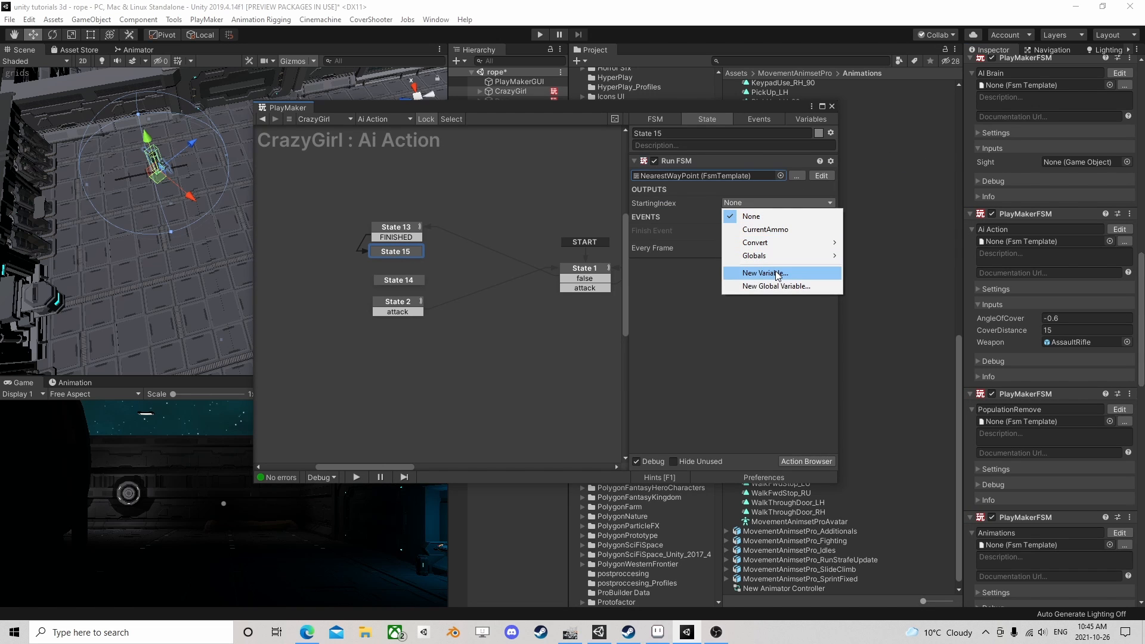
mouse_move(763, 262)
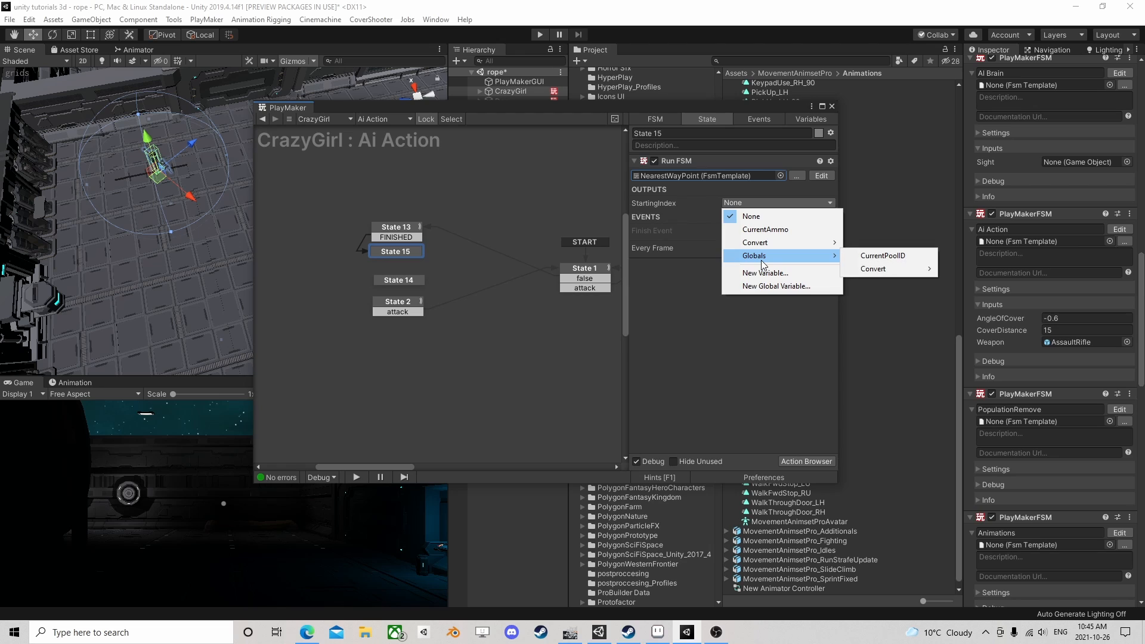
click(683, 285)
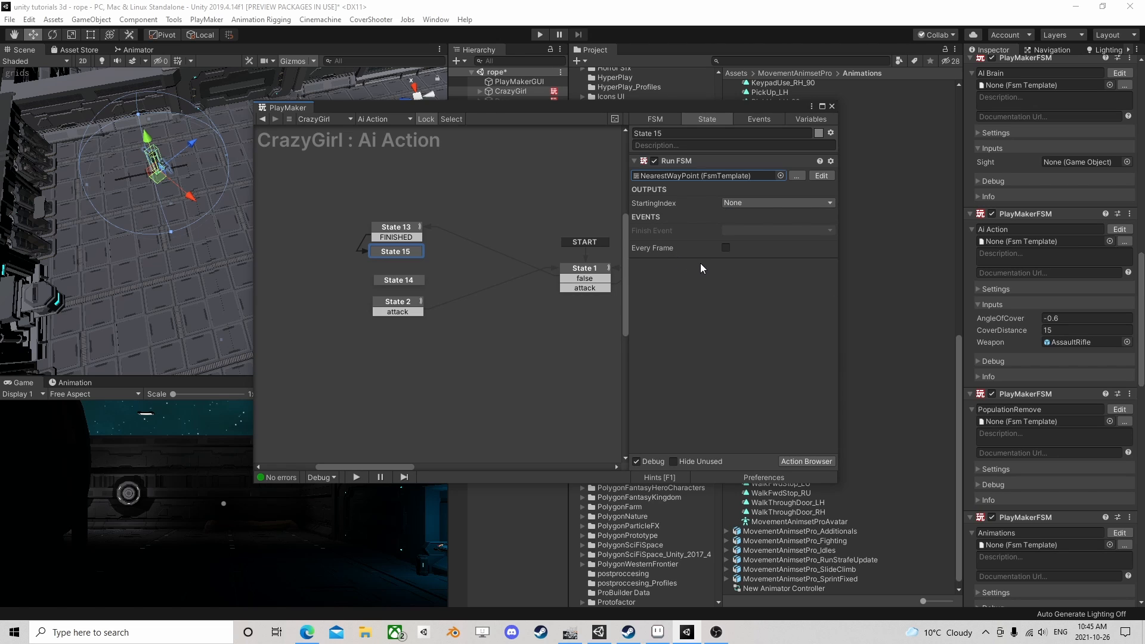
Delete State 15, route State 13's FINISHED transition back to State 14, and move State 14 up beneath State 13
click(396, 281)
click(399, 253)
key(Delete)
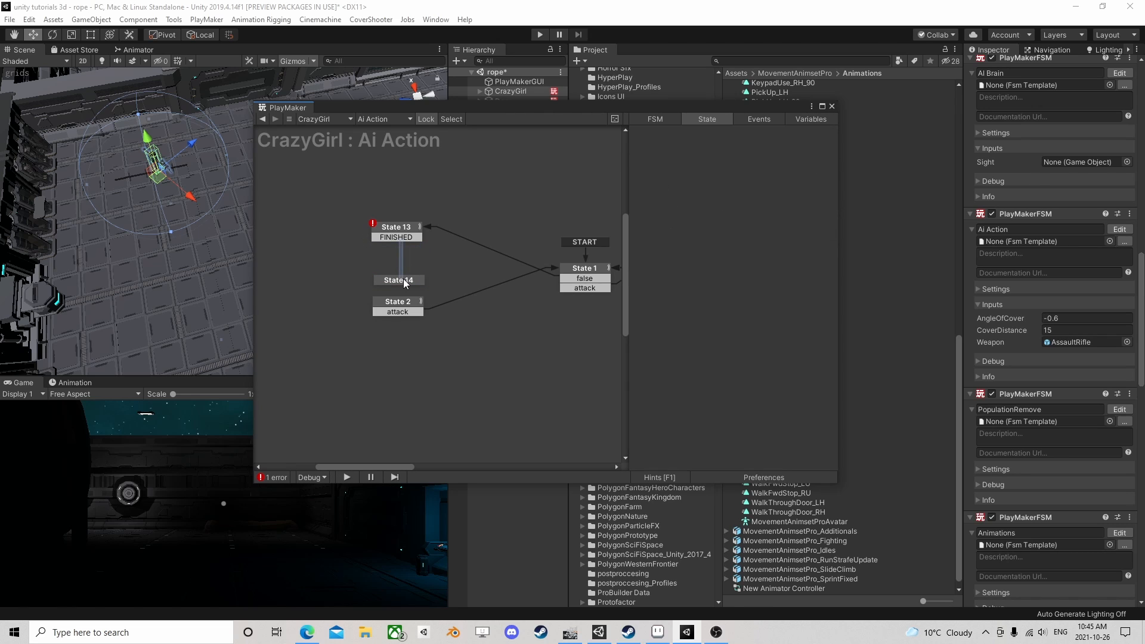
mouse_move(399, 239)
mouse_down()
mouse_move(406, 282)
mouse_move(398, 246)
mouse_up()
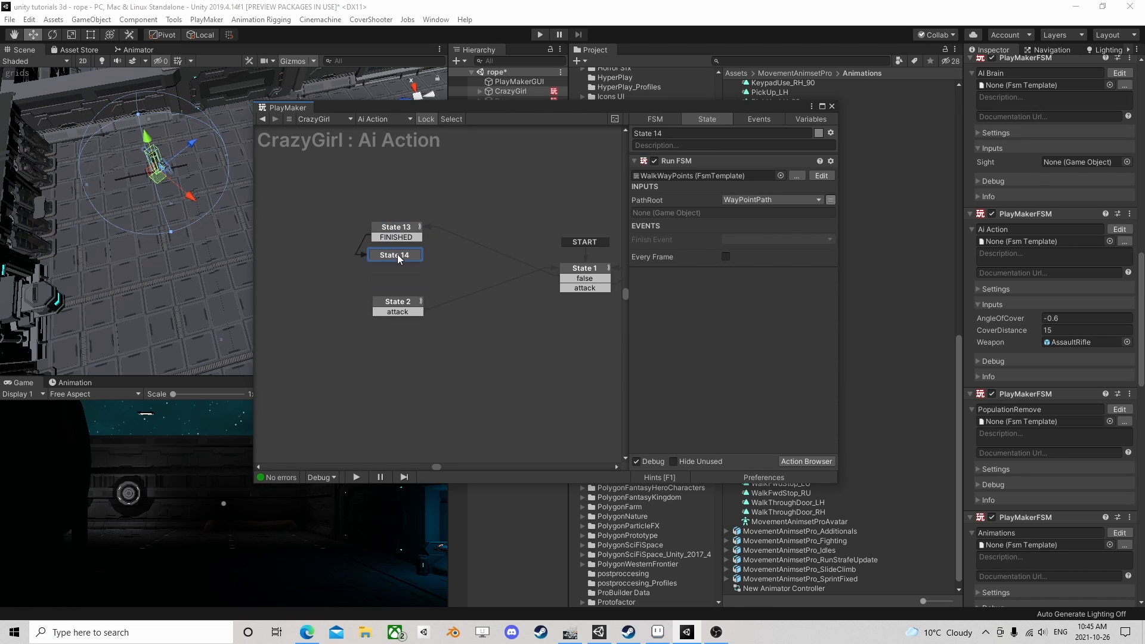
Open State 14's WalkWayPoints template for editing and route State 1's FINISHED transition to a new state directly below it
click(821, 176)
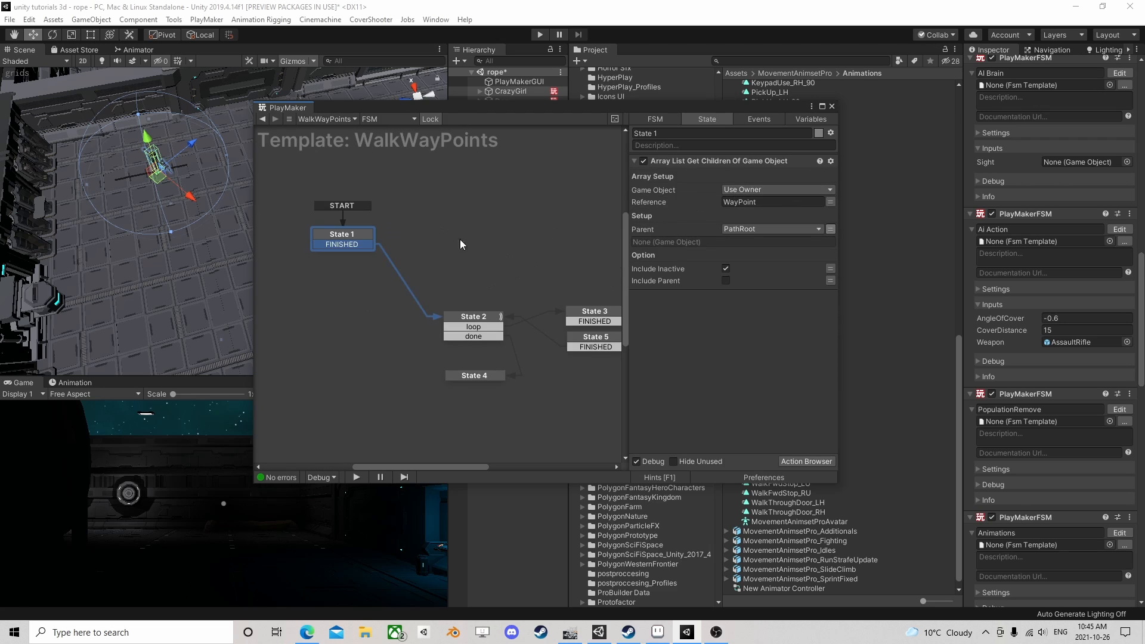
click(360, 244)
middle_drag(360, 248, 406, 259)
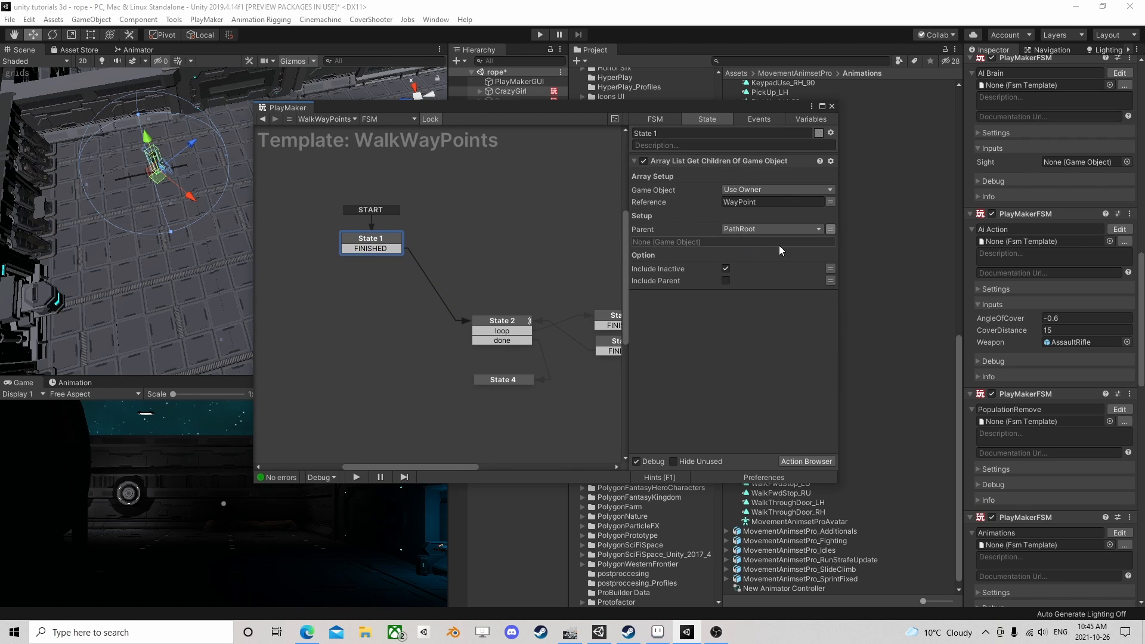
middle_drag(477, 273, 437, 261)
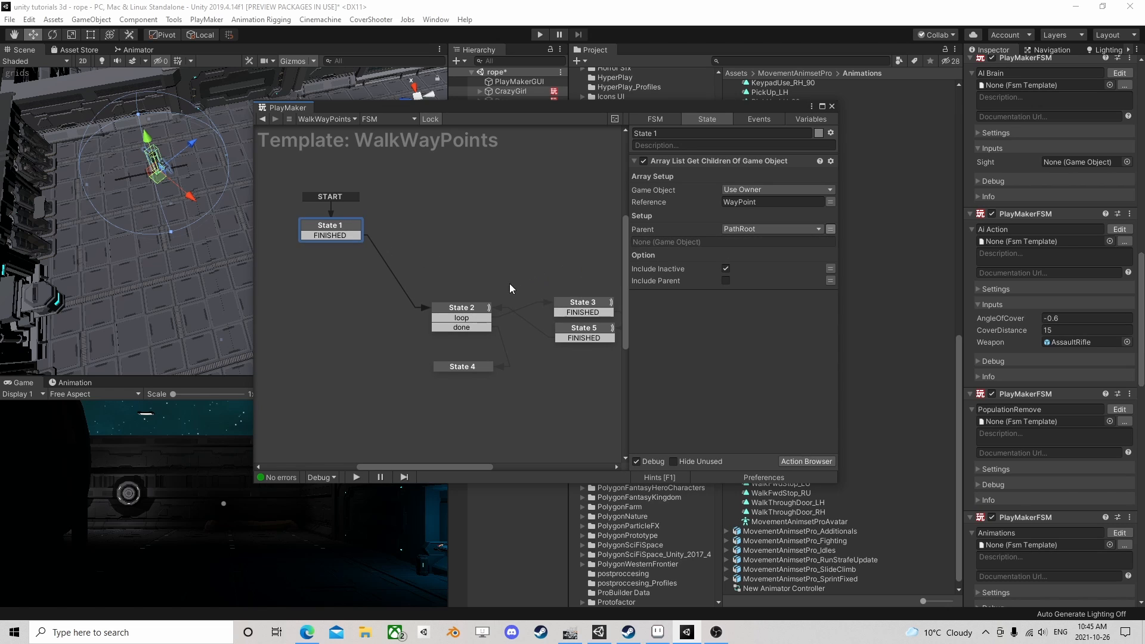
mouse_move(353, 235)
mouse_down()
mouse_move(342, 235)
mouse_move(411, 239)
mouse_move(339, 253)
mouse_up()
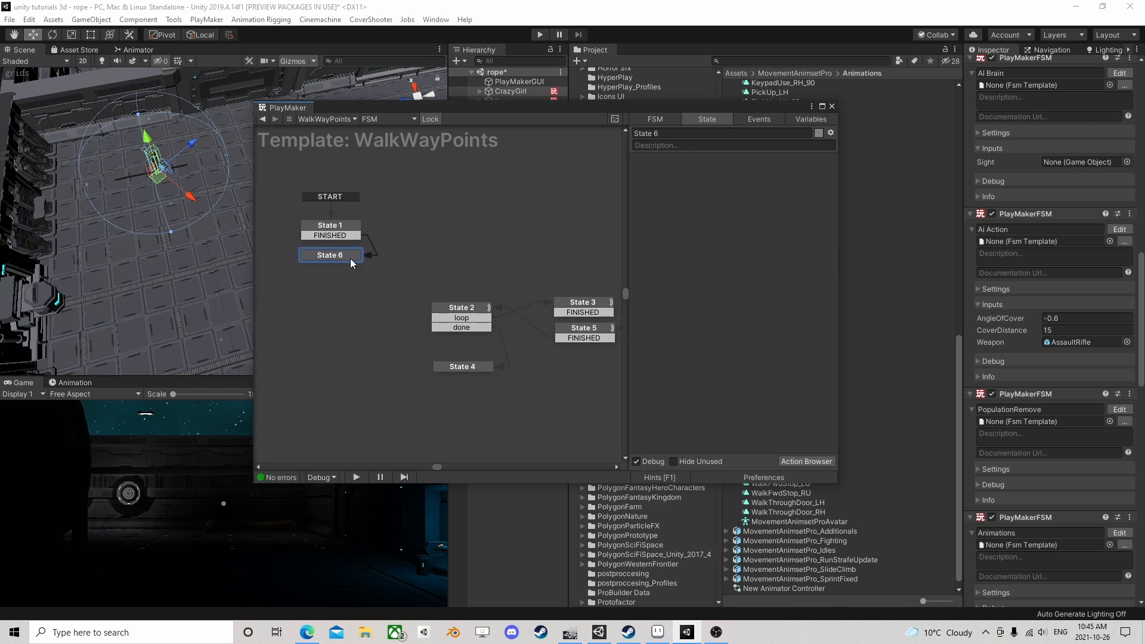
Add a Run FSM action to State 6 and set it to use the NearestWayPoint template
click(794, 462)
text(run fsm)
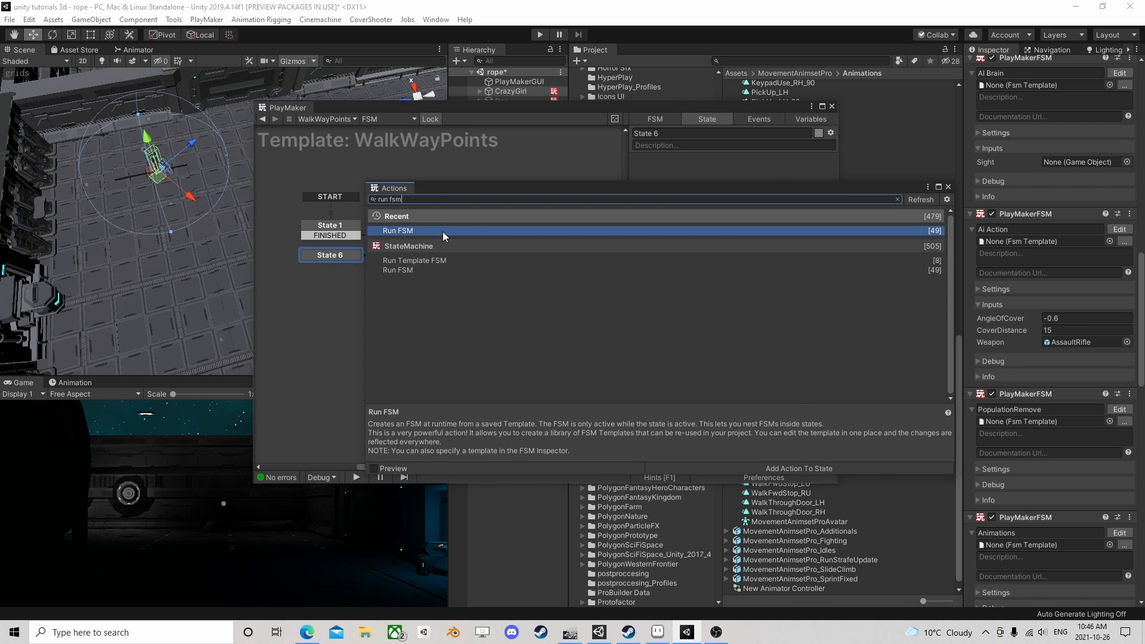
double_click(442, 231)
click(948, 186)
click(778, 176)
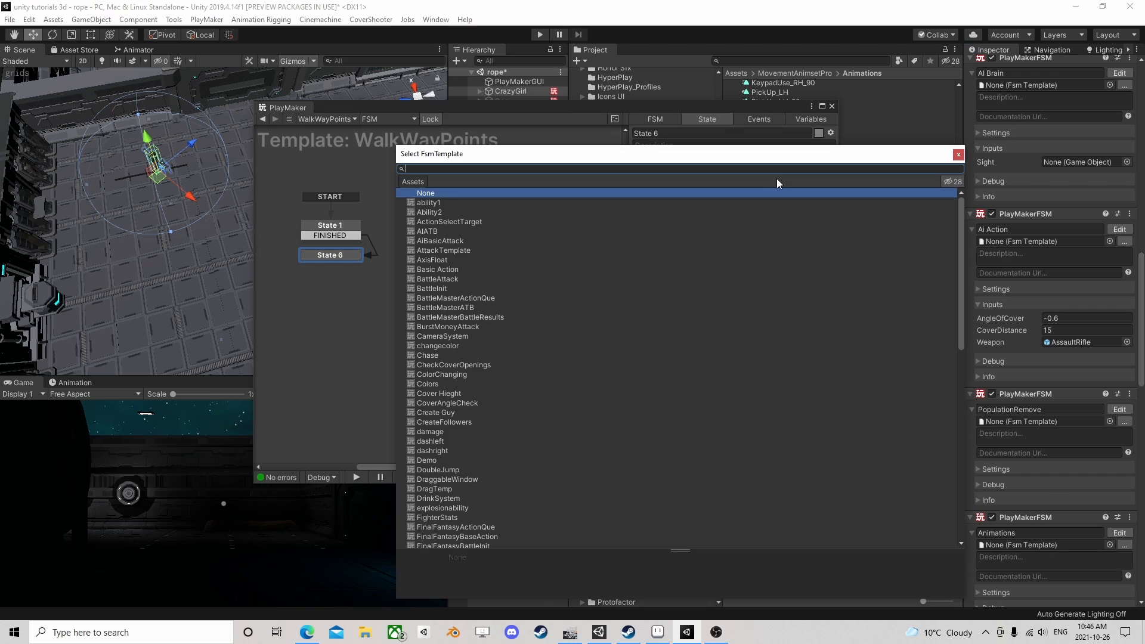
text(ne)
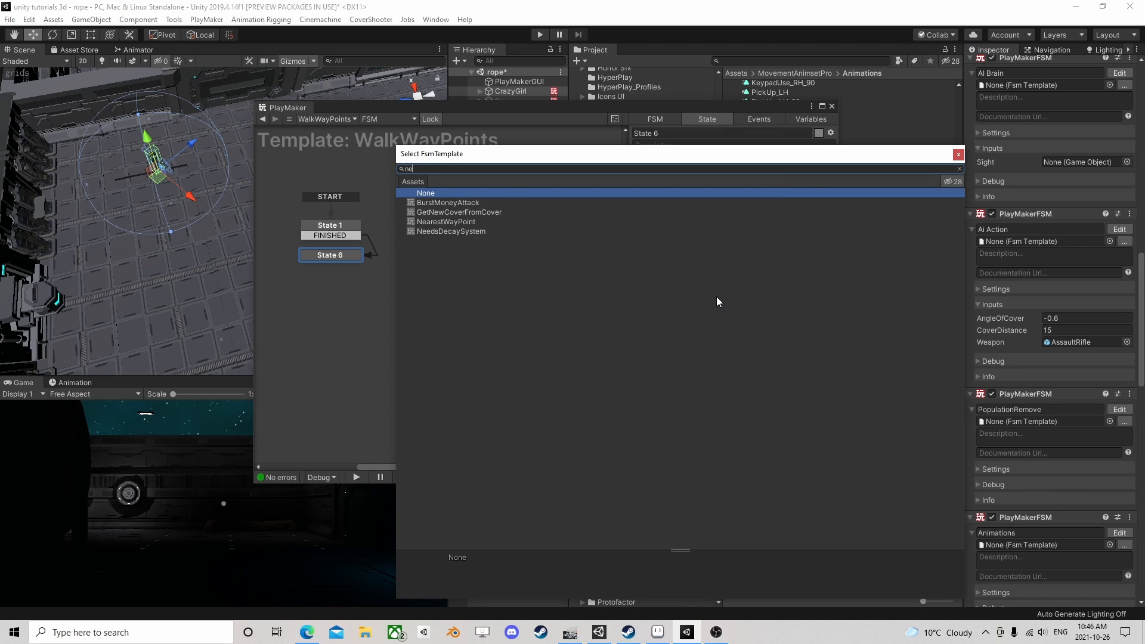
text(ar)
click(464, 203)
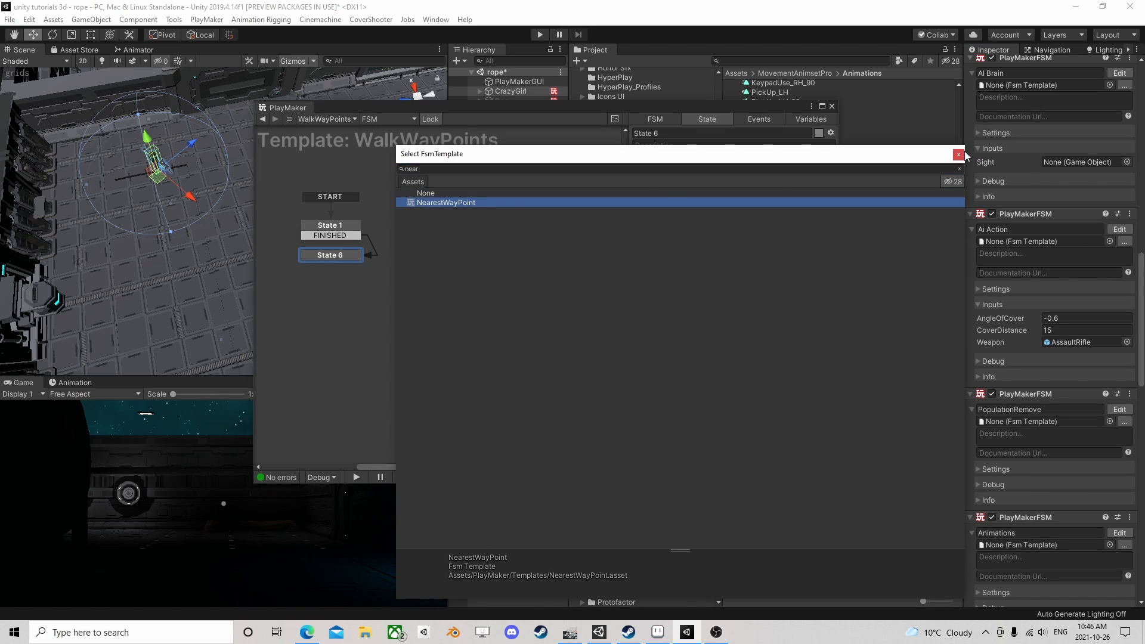
click(959, 155)
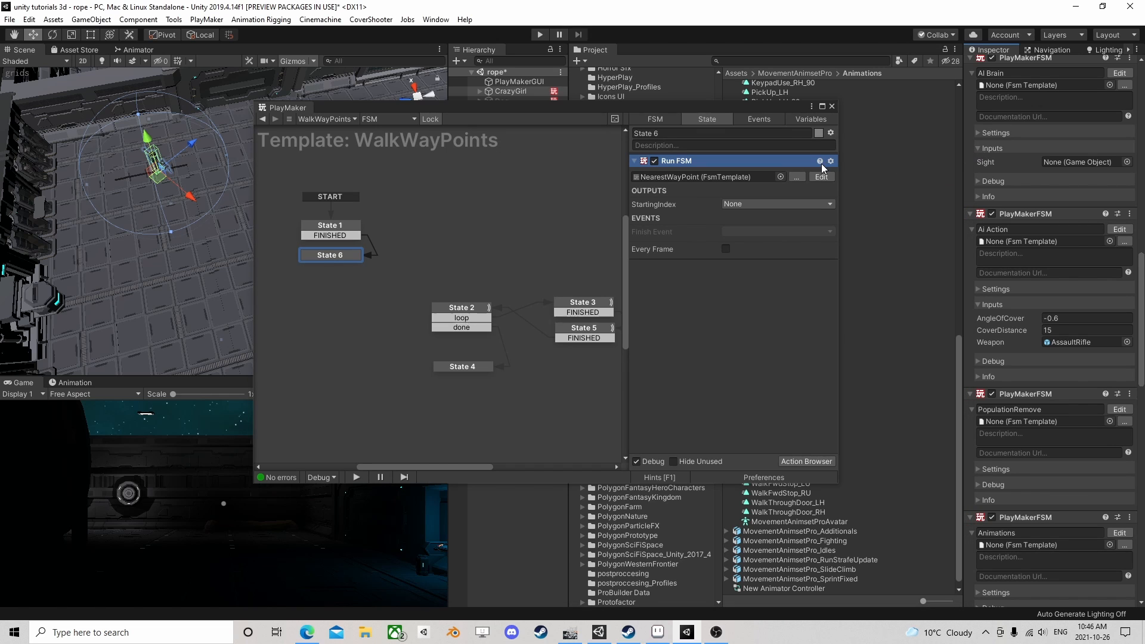
Store State 6's StartingIndex output in a new variable named StartingIndex and set the Run FSM finish event to FINISHED
click(747, 205)
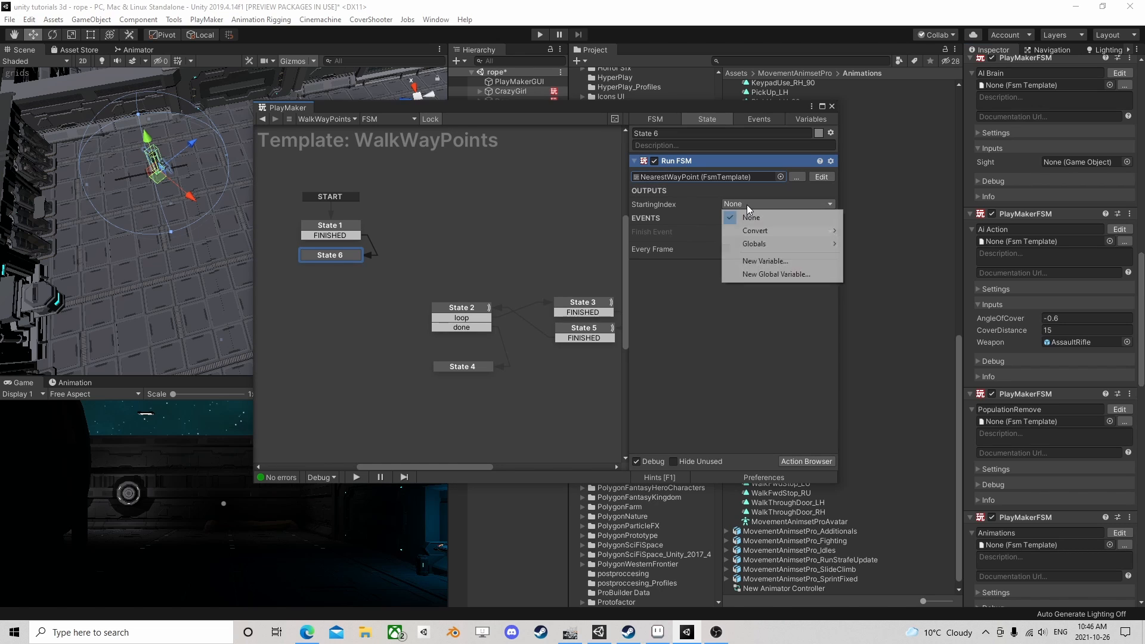
click(762, 264)
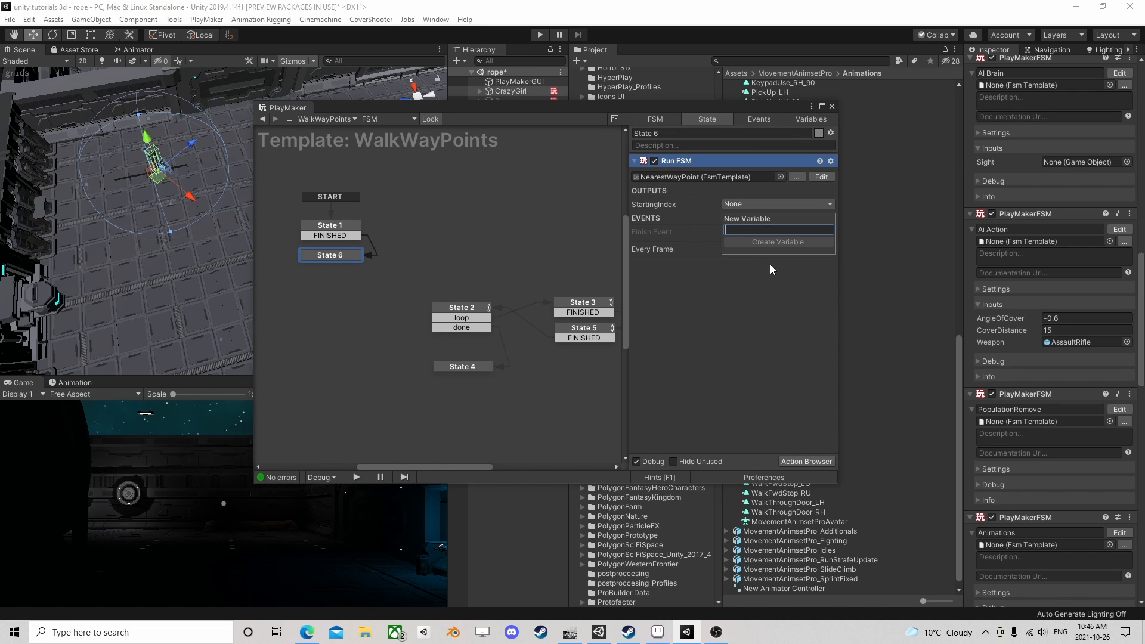
text(StartingIndex)
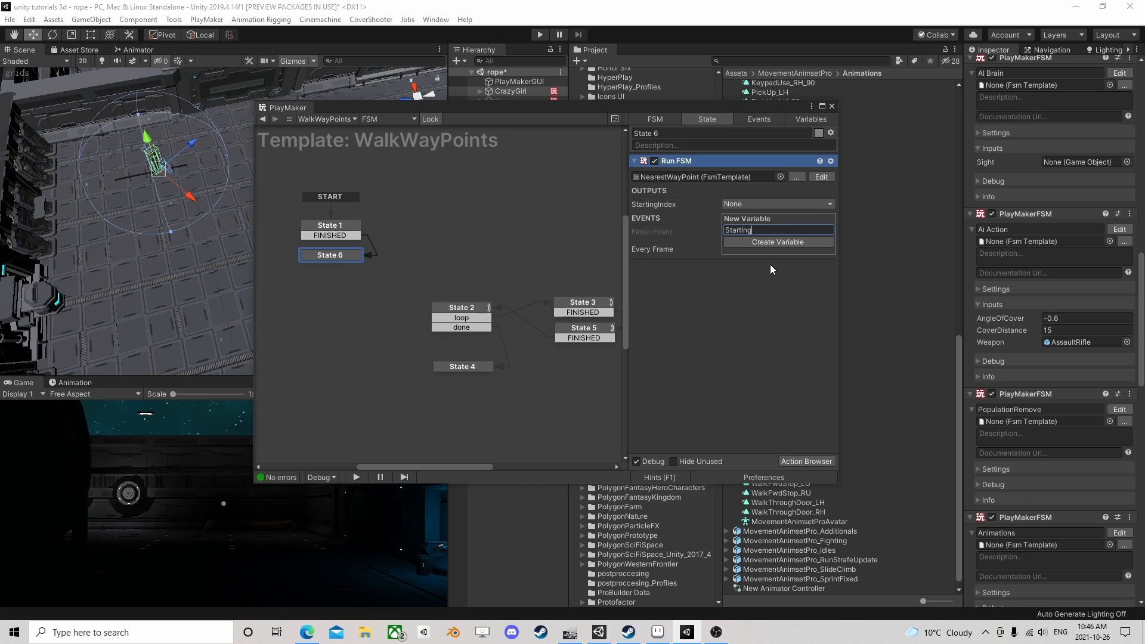
key(Return)
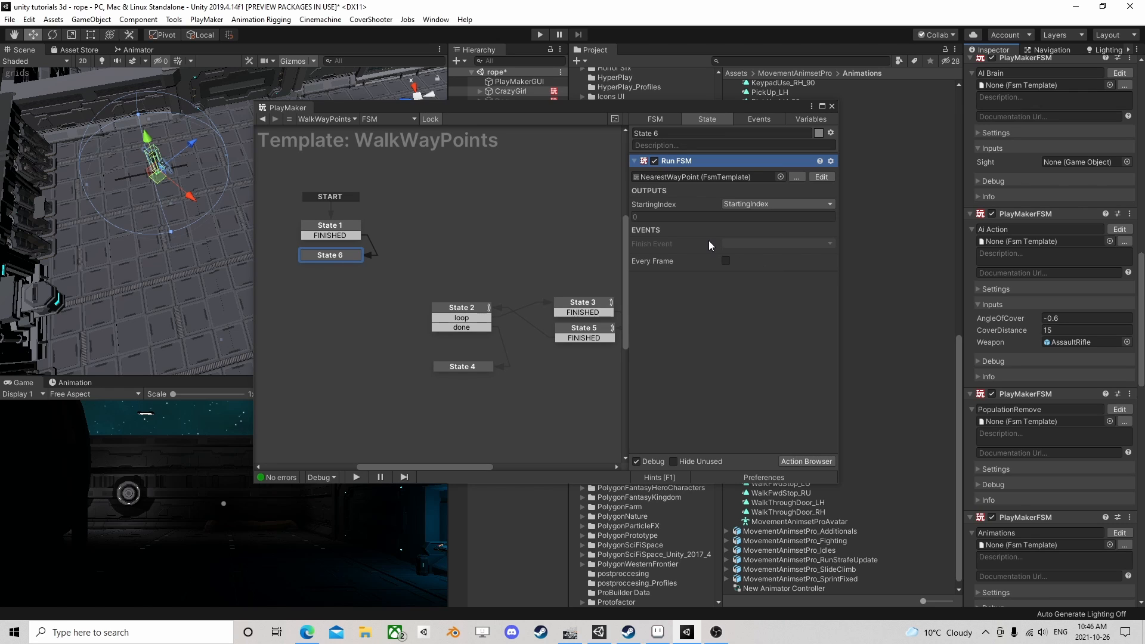
click(764, 243)
click(765, 269)
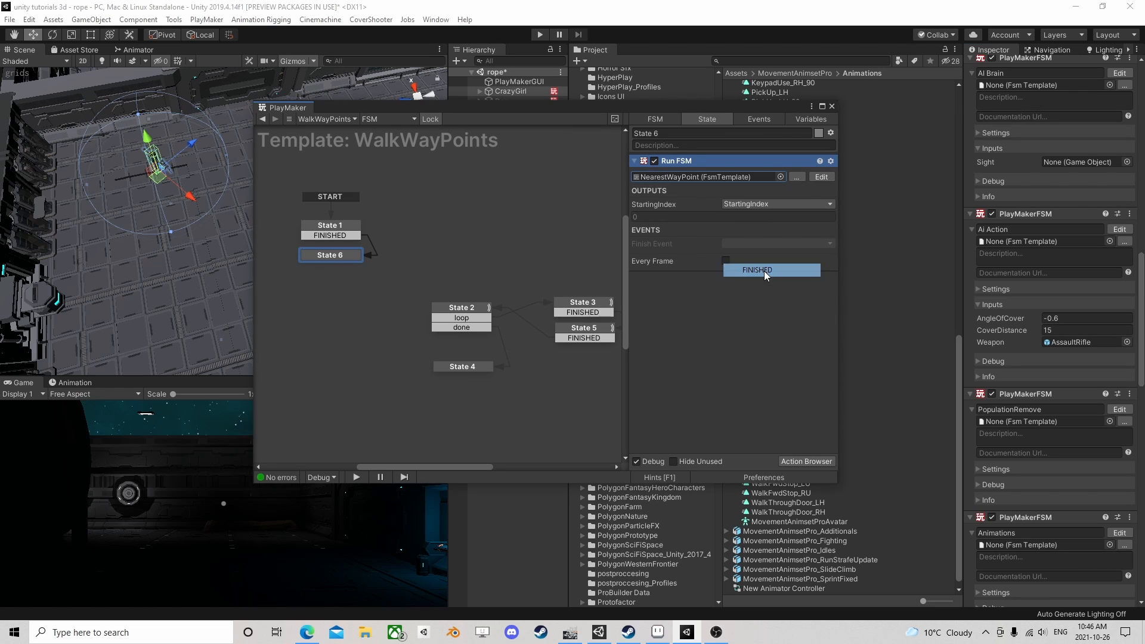
click(698, 260)
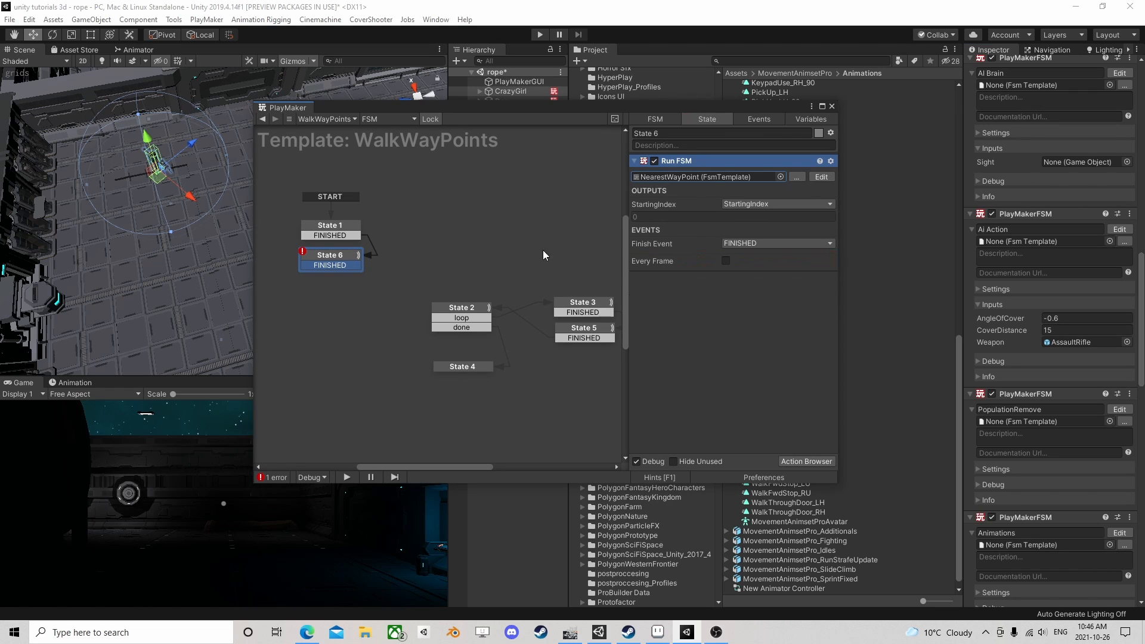
Add a Finish FSM action at the end of State 1 in the NearestWayPoint template, and return to WalkWayPoints
click(821, 177)
scroll(686, 358, down, 2)
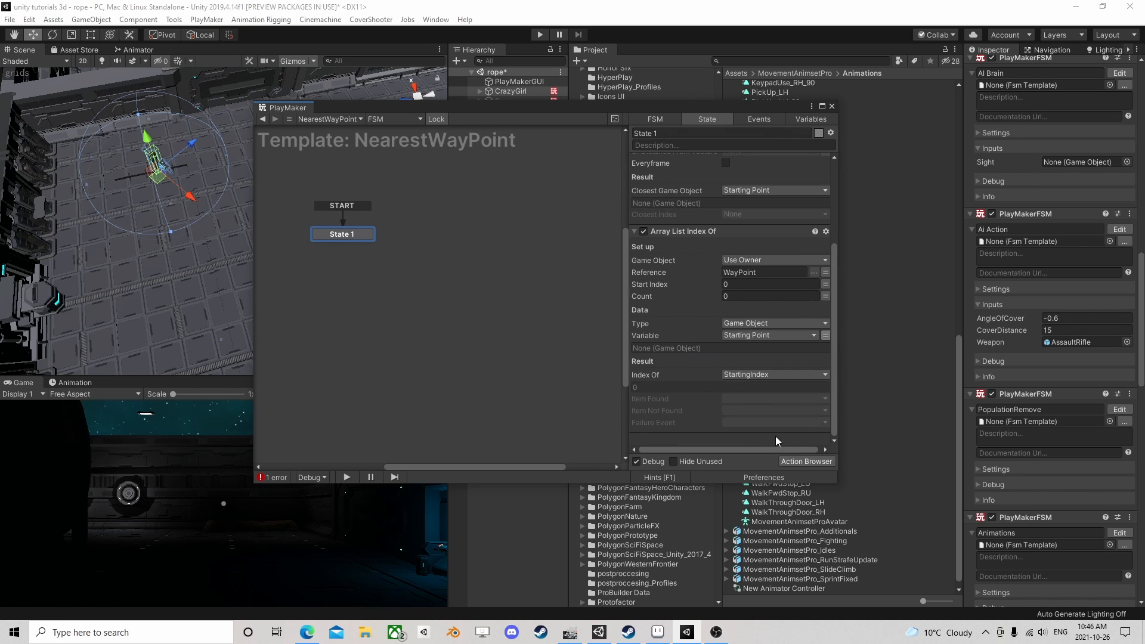
click(796, 461)
text(finish)
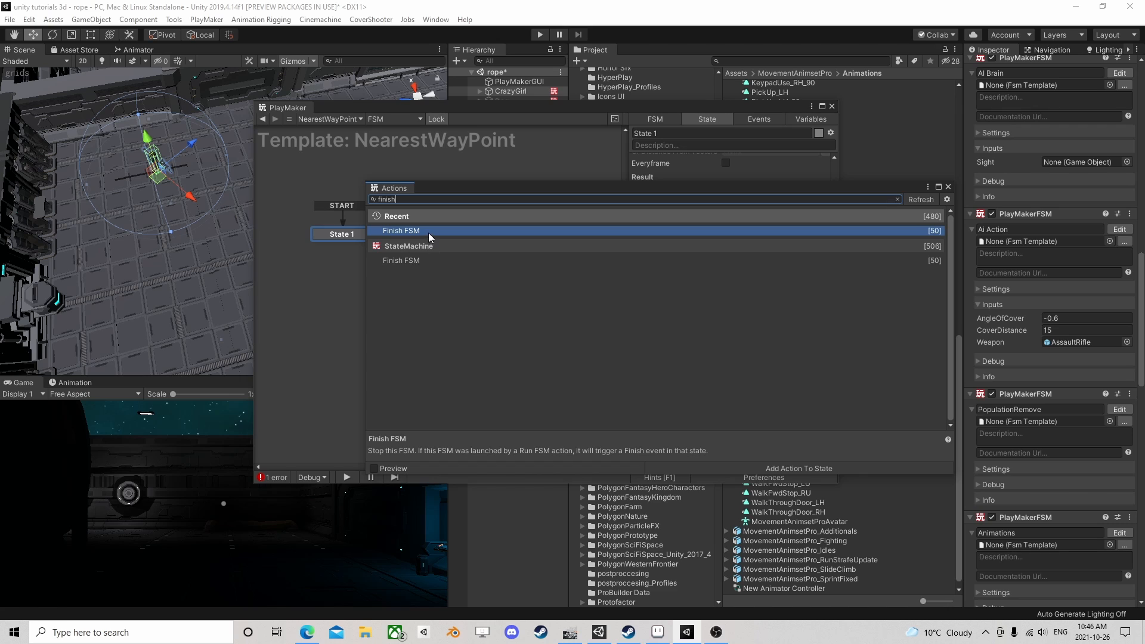
double_click(428, 233)
click(948, 187)
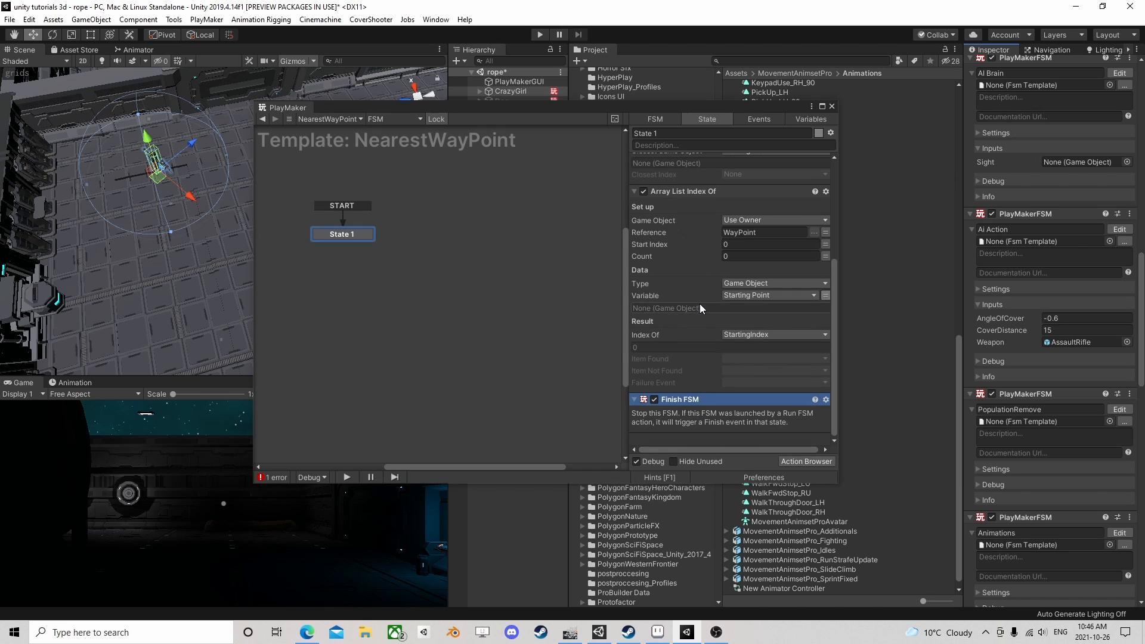
click(262, 118)
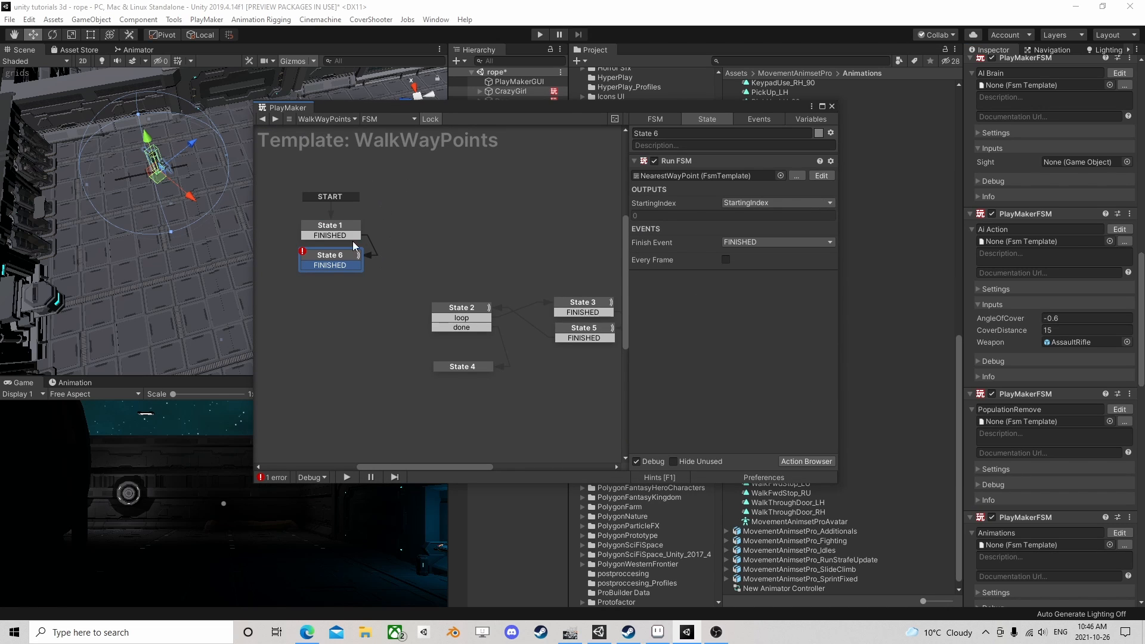
Route State 6's FINISHED transition to State 2 and set the start index of State 2's Array List Get Next to StartingIndex
click(323, 257)
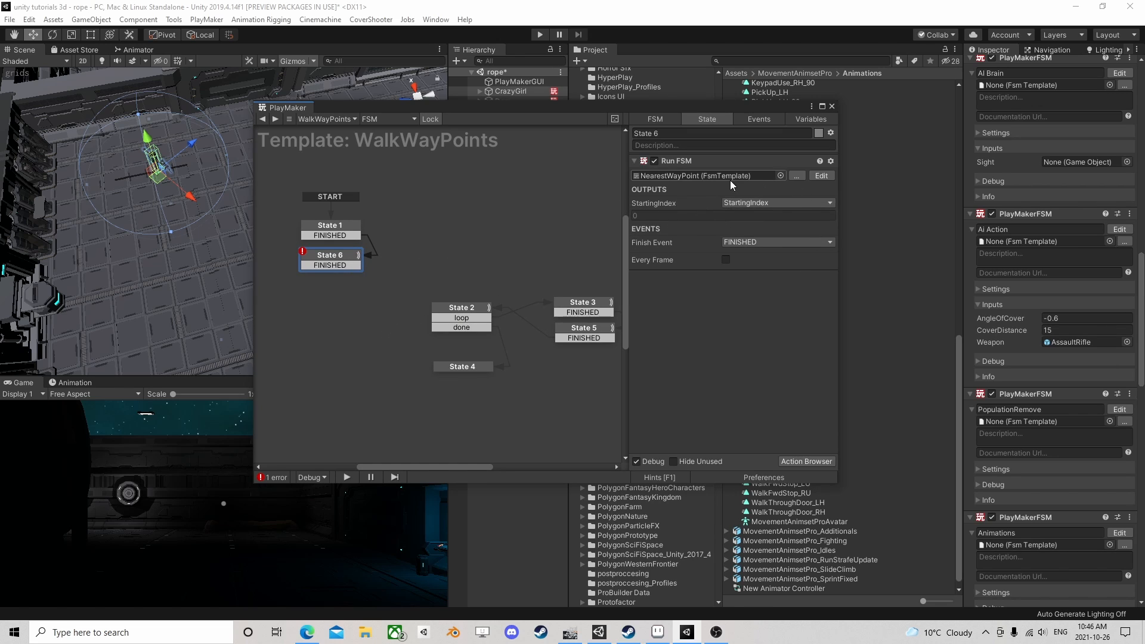
drag(335, 266, 444, 306)
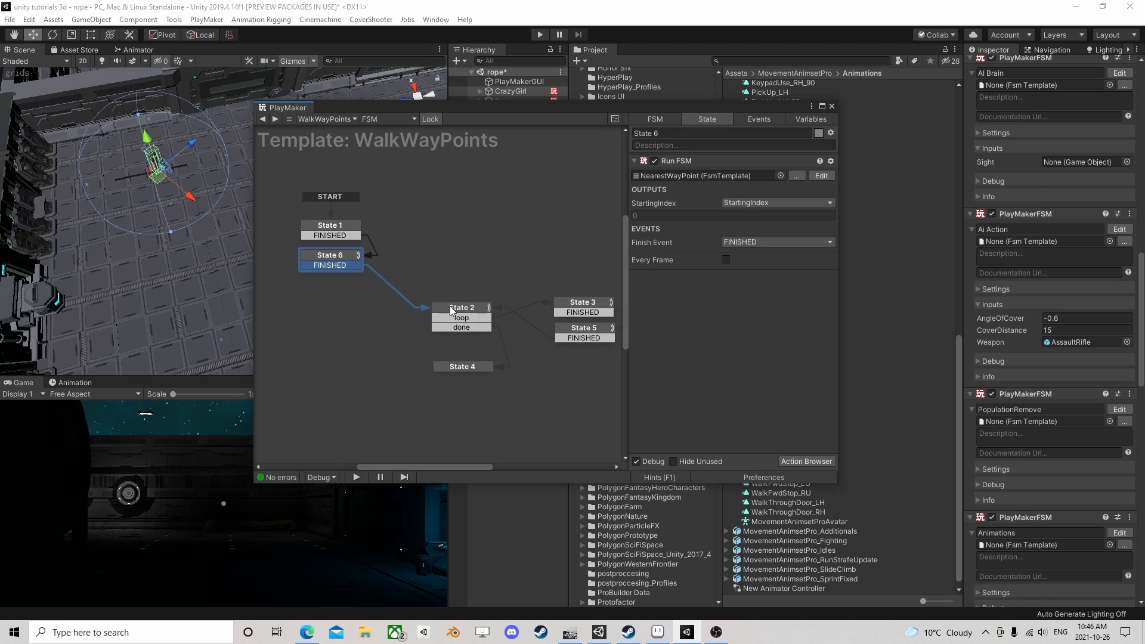
click(484, 304)
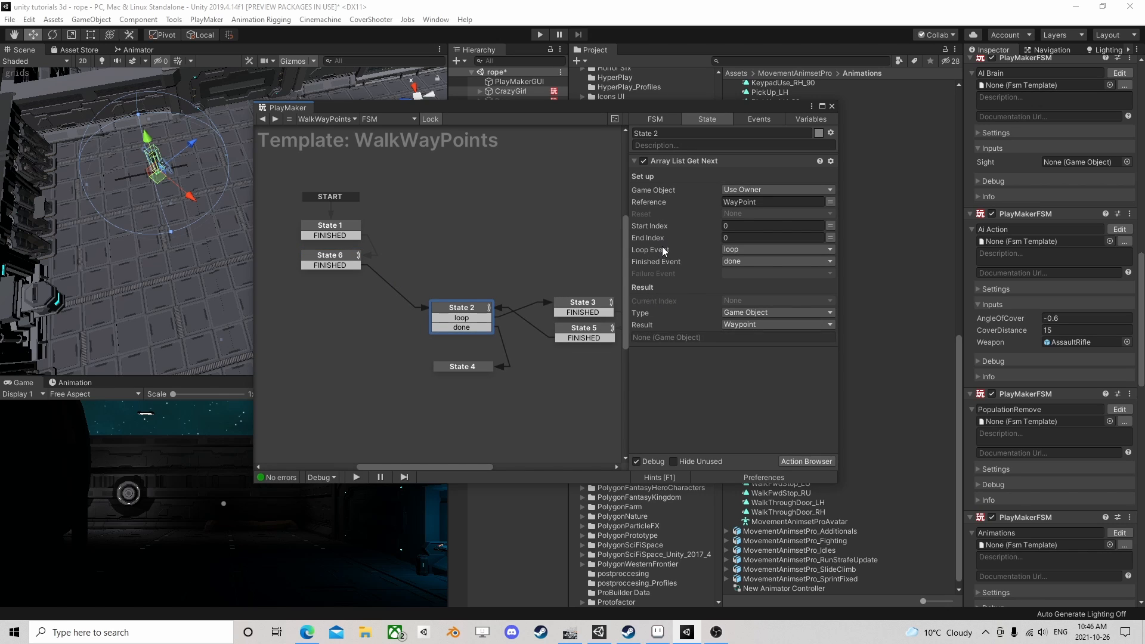
click(830, 226)
click(787, 226)
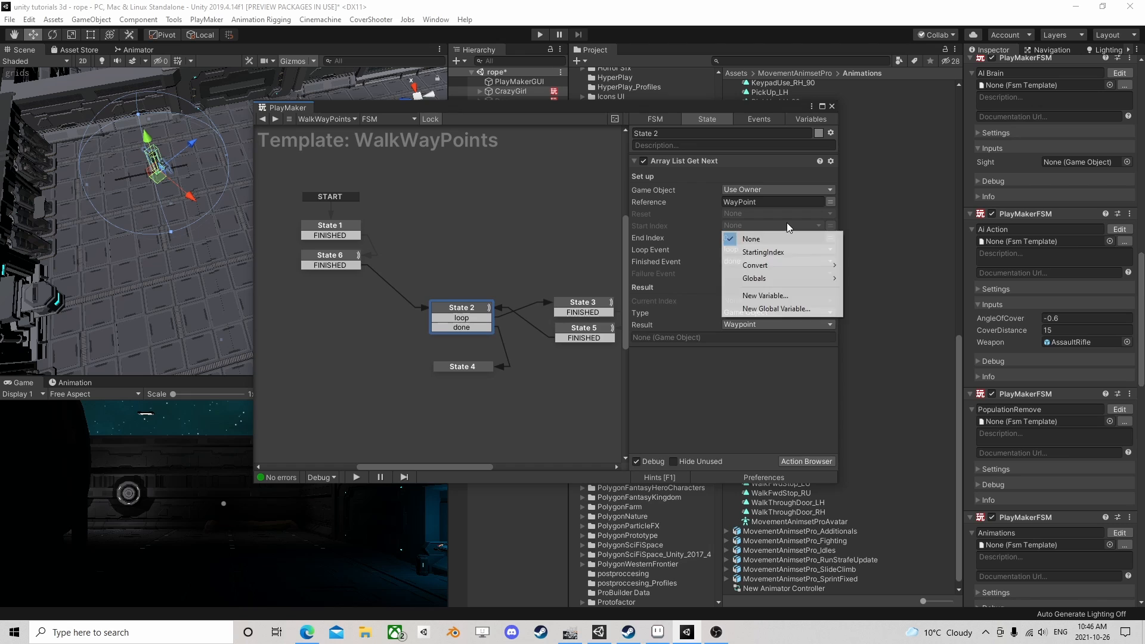
click(769, 252)
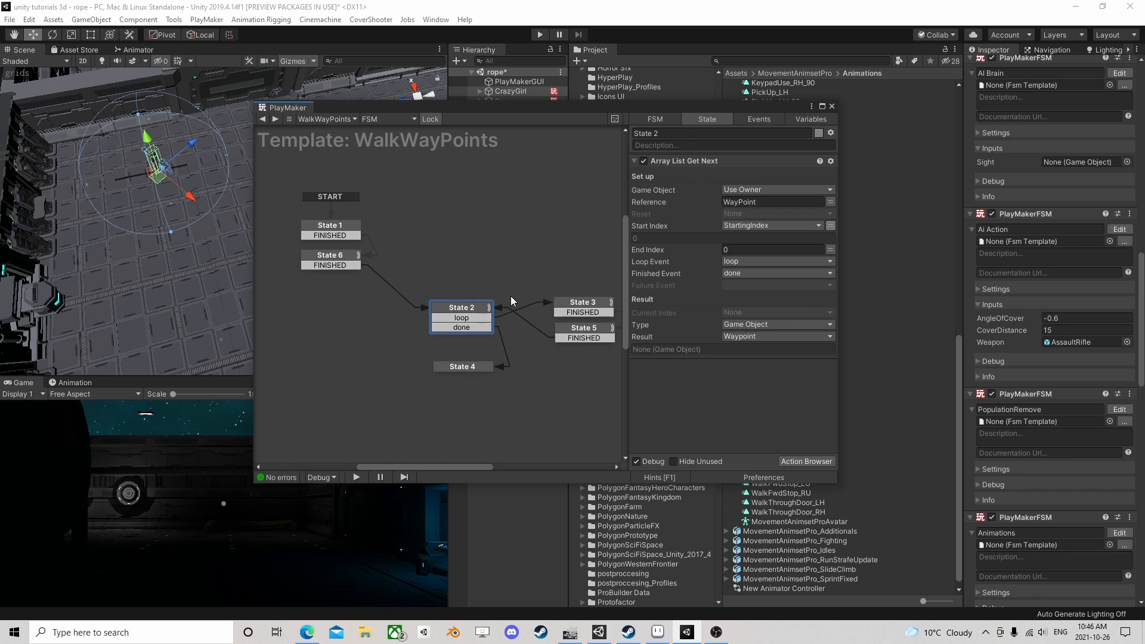
Set the prefill count of CrazyGirl's WayPoint array list proxy to 0
scroll(1068, 461, down, 10)
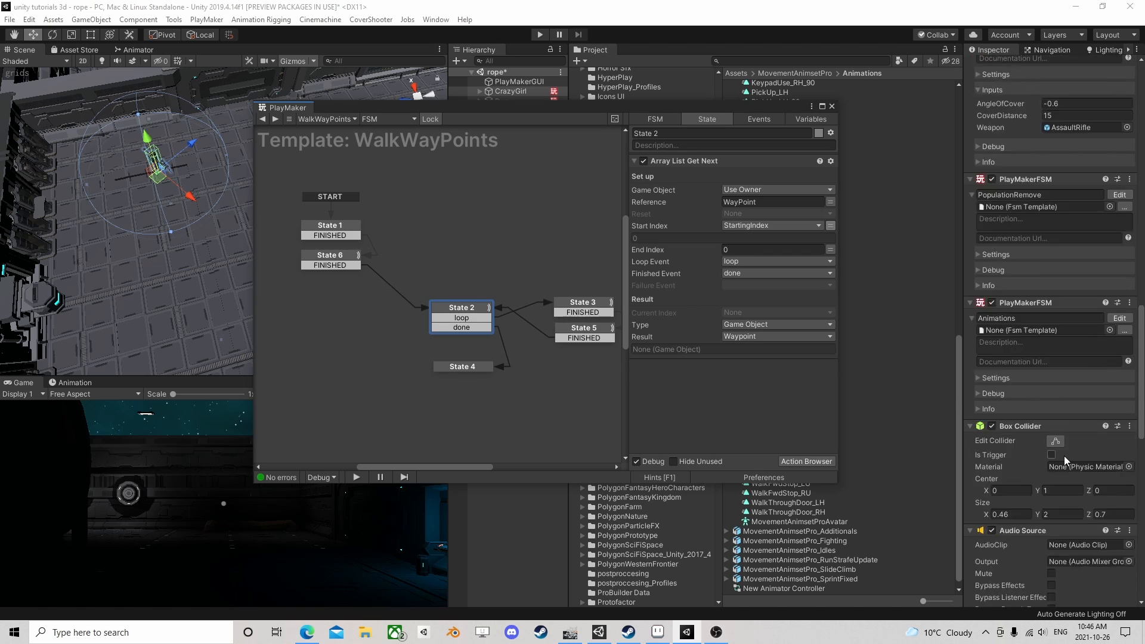
scroll(1066, 457, down, 6)
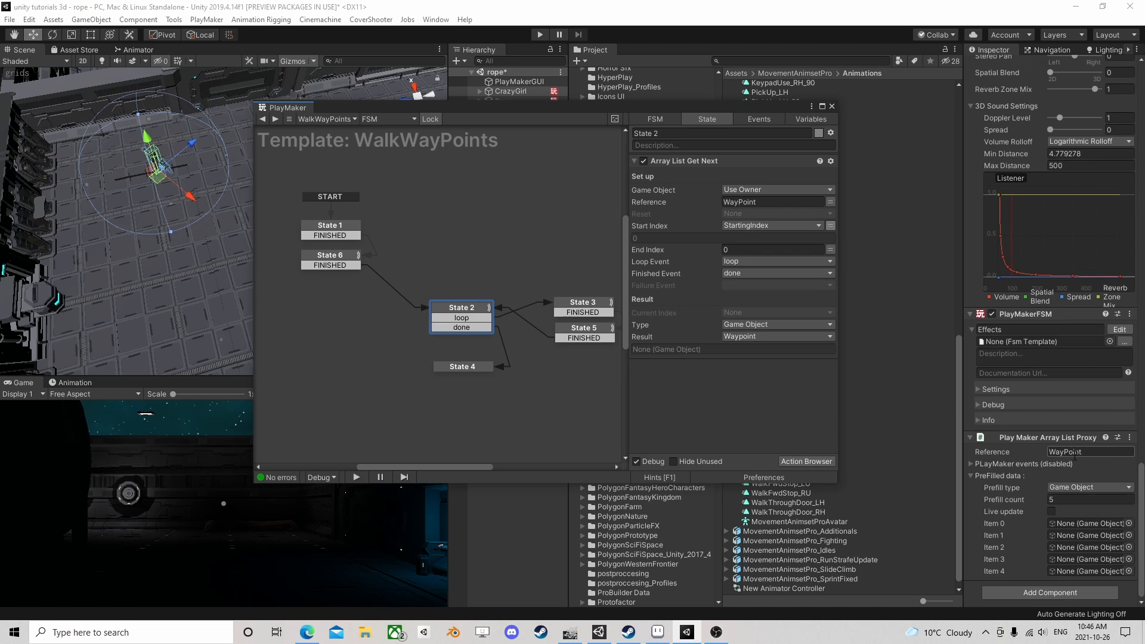
click(1065, 499)
text(0)
key(Return)
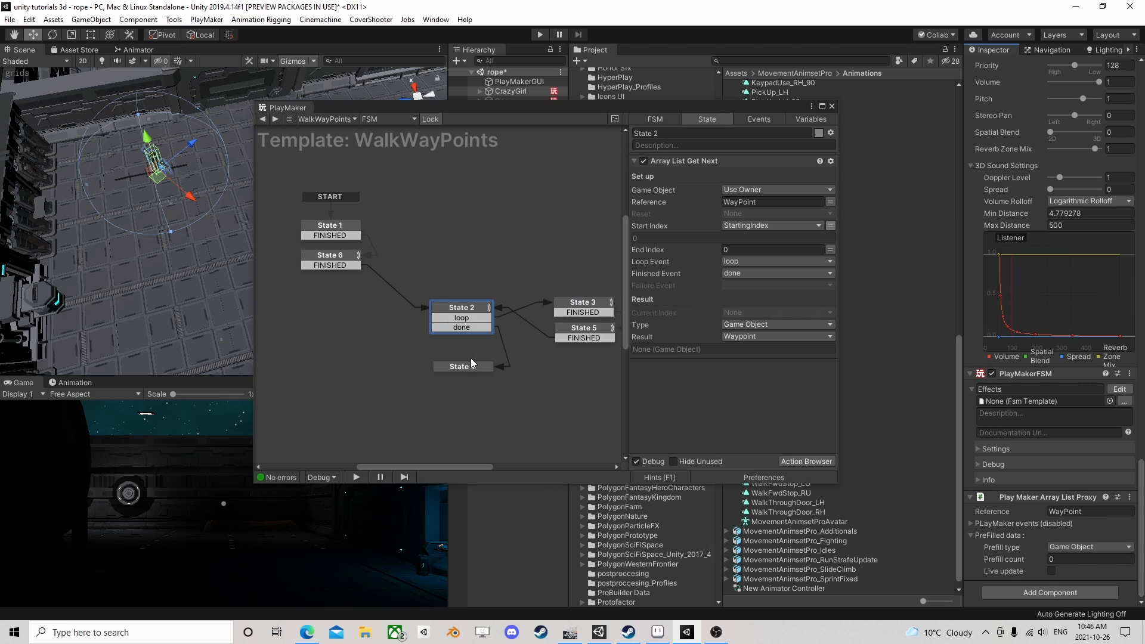
drag(472, 363, 473, 361)
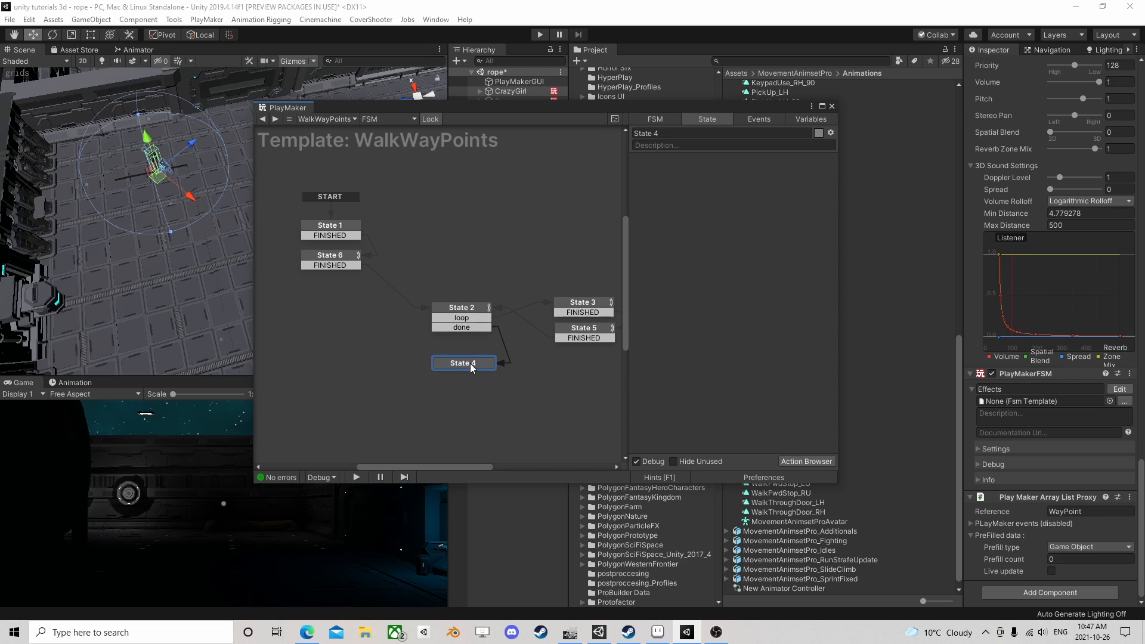
ctrl+click(470, 365)
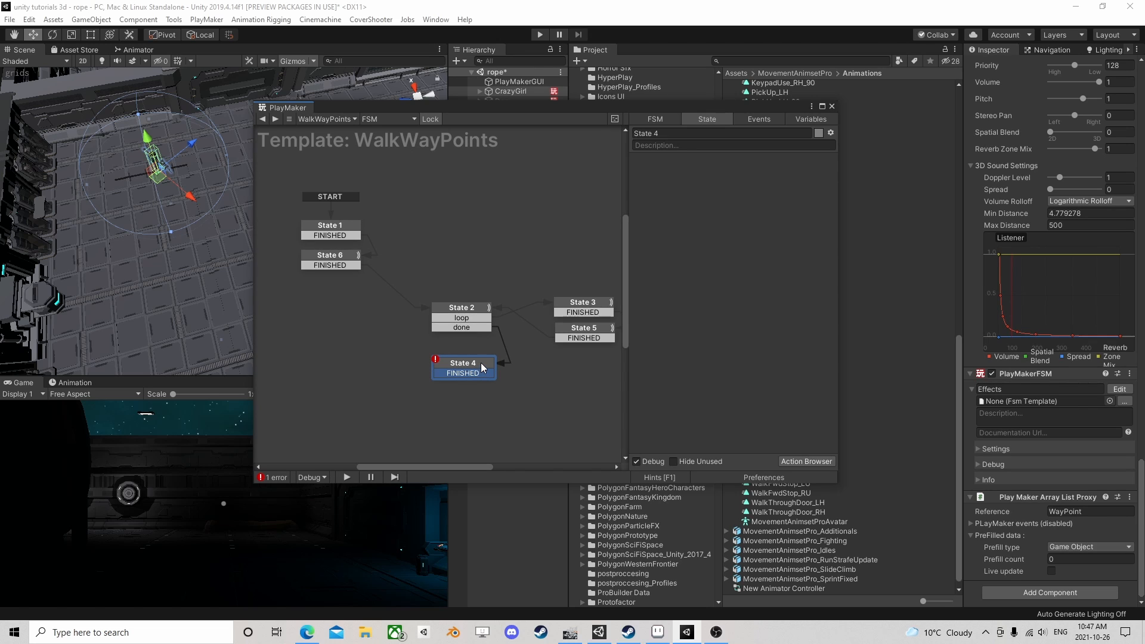
click(483, 366)
right_click(471, 375)
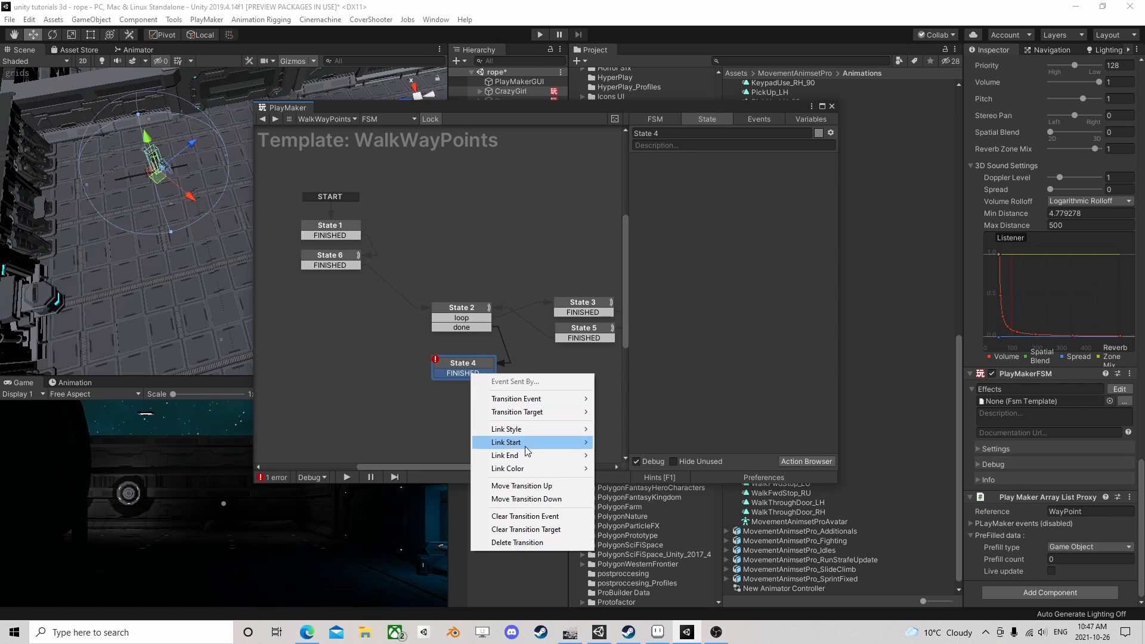
click(489, 543)
click(472, 308)
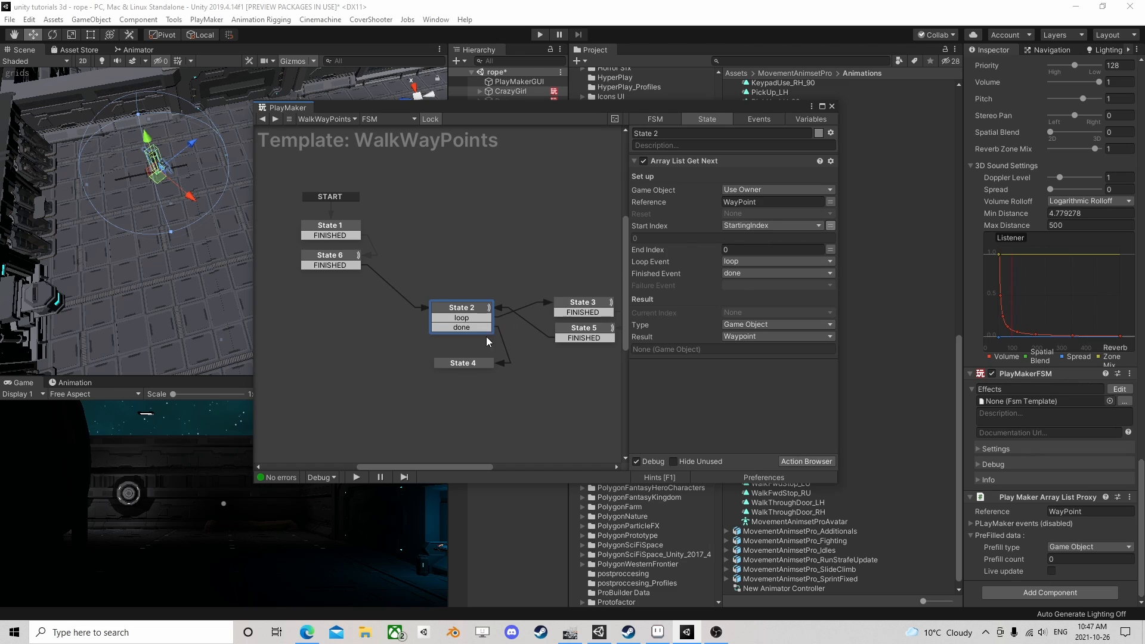
click(472, 363)
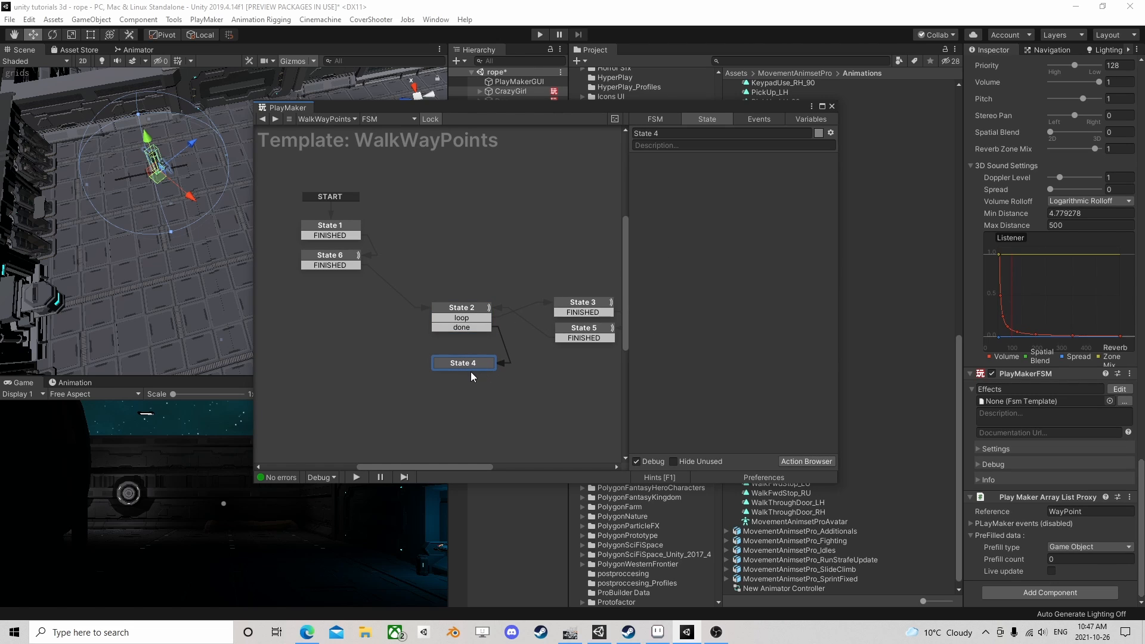
Add a FINISHED transition to State 4, try linking it to State 6, and delete the stray State 7
ctrl+click(467, 366)
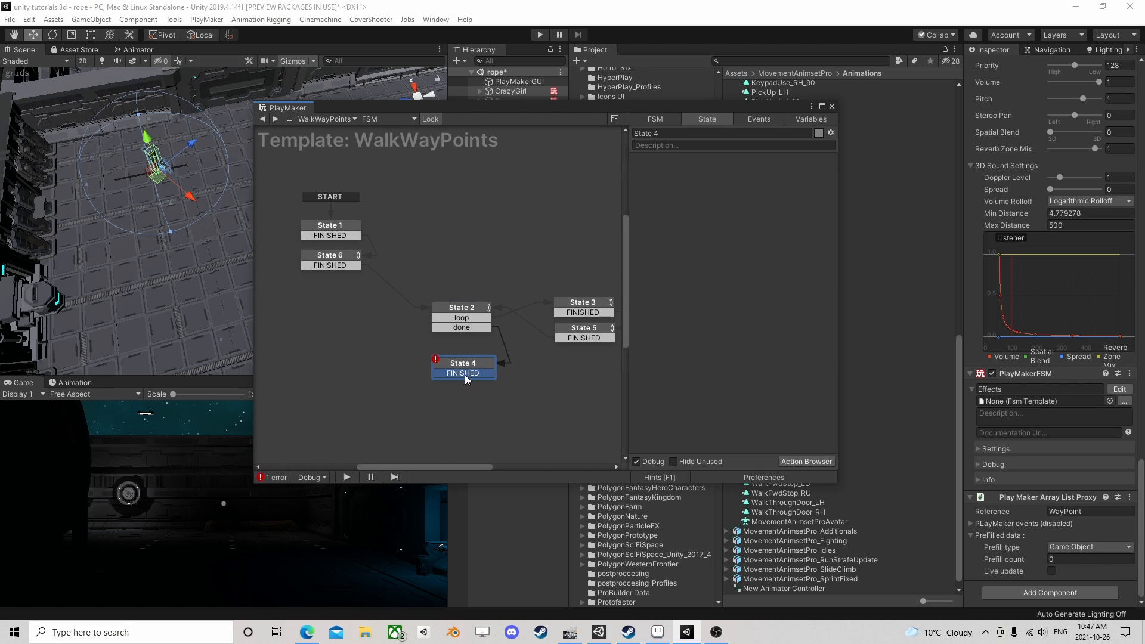
drag(467, 374, 341, 255)
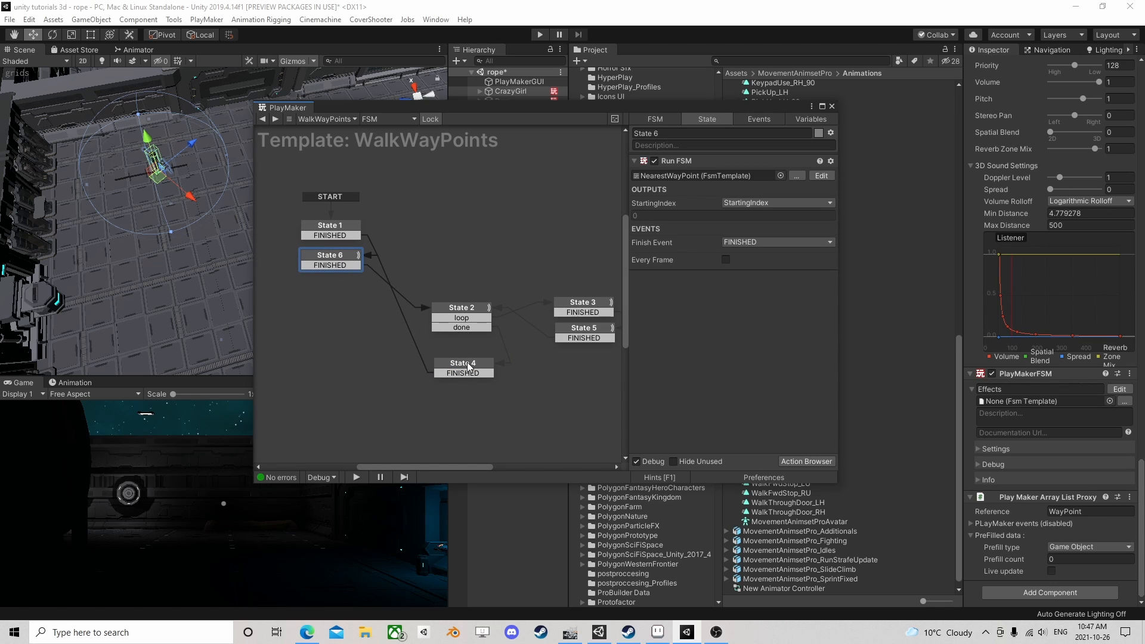
drag(462, 374, 351, 345)
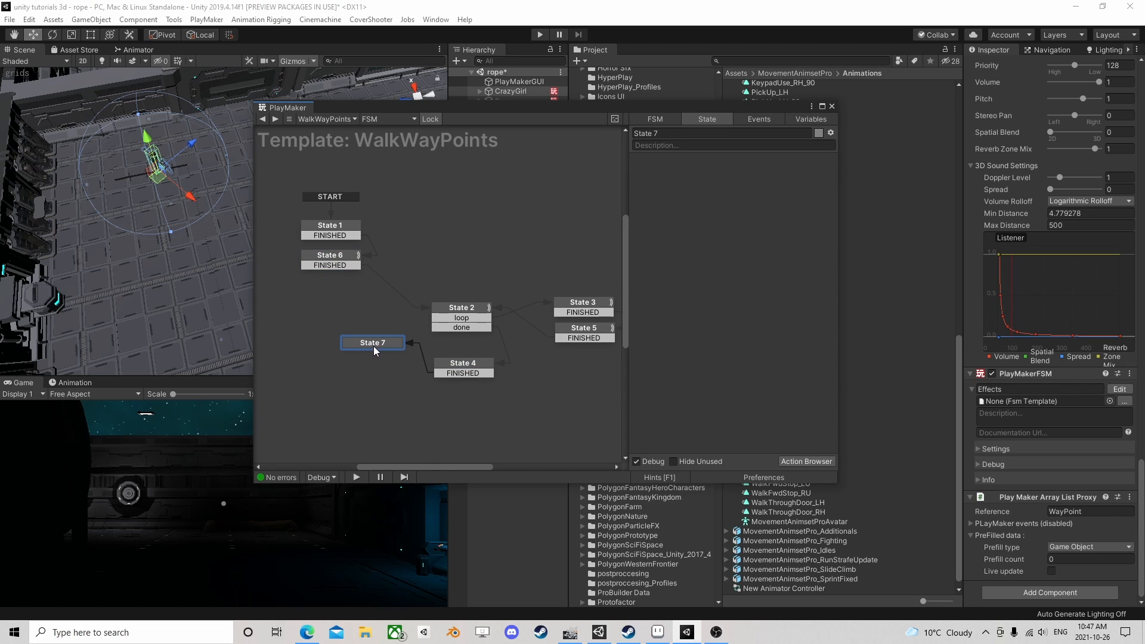
key(Delete)
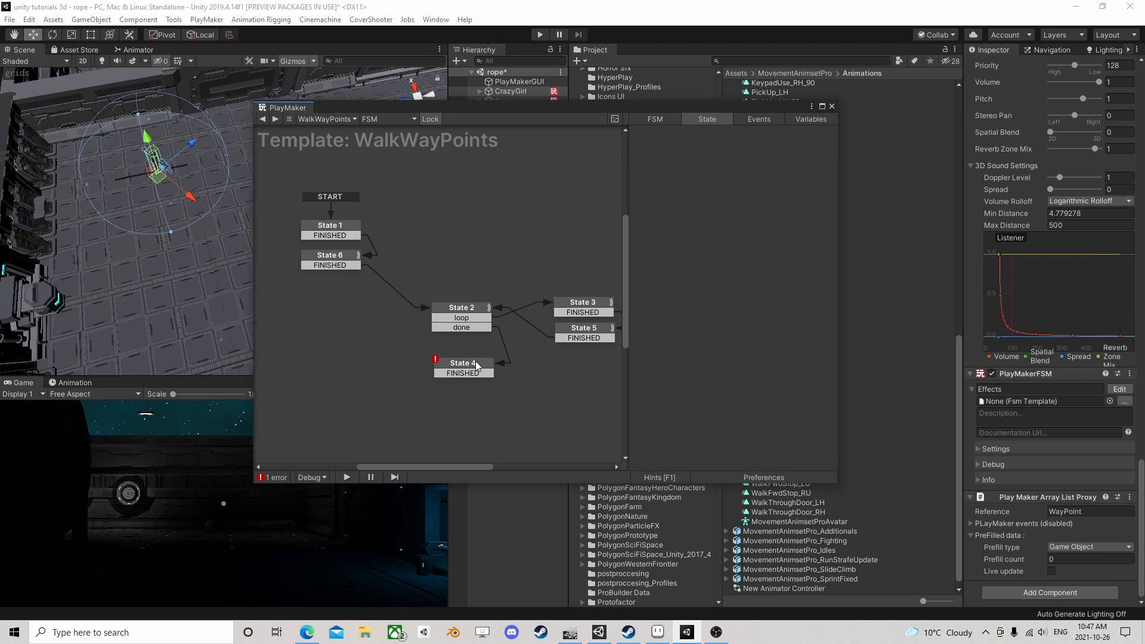
Add a Set Int Value action to State 4 that sets the StartingIndex variable to 0
click(477, 366)
click(818, 464)
text(set )
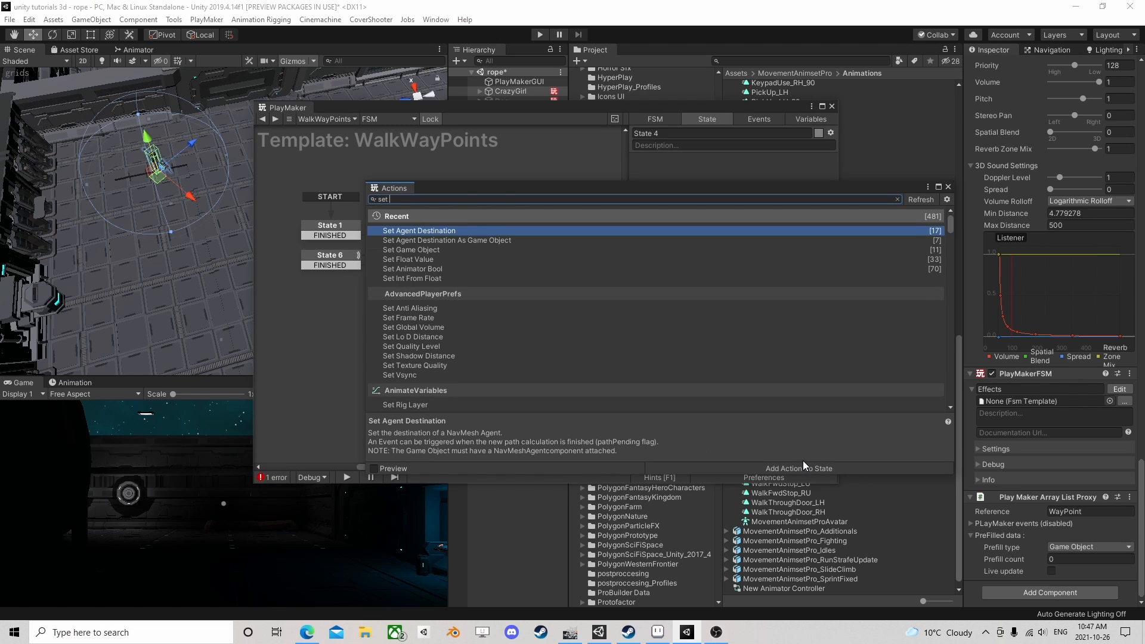
text(int va)
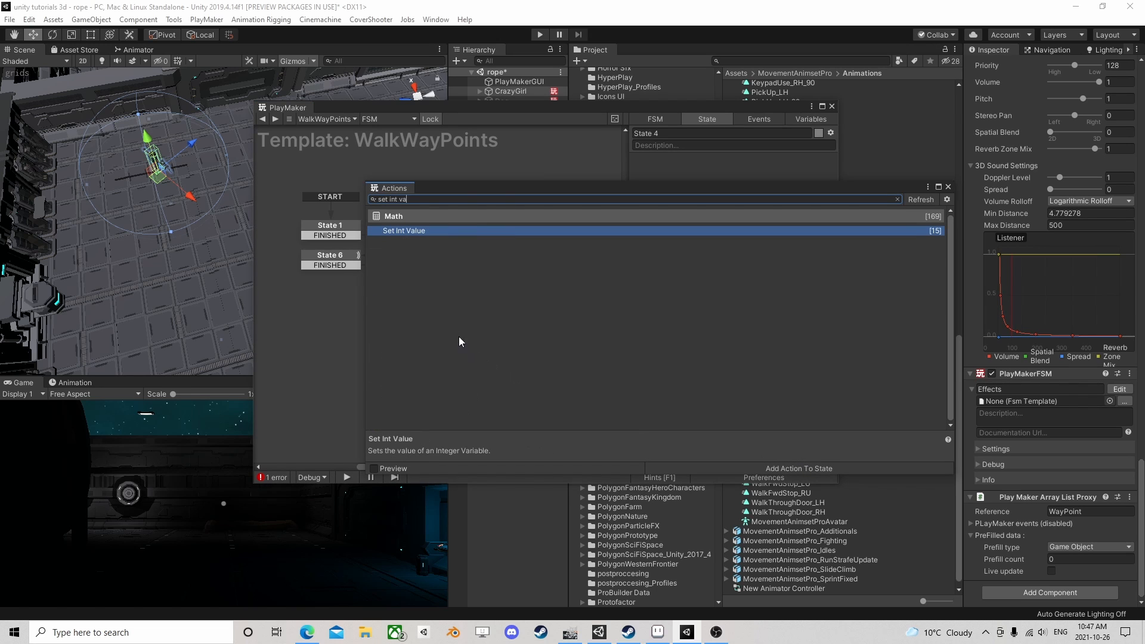
double_click(435, 232)
click(948, 187)
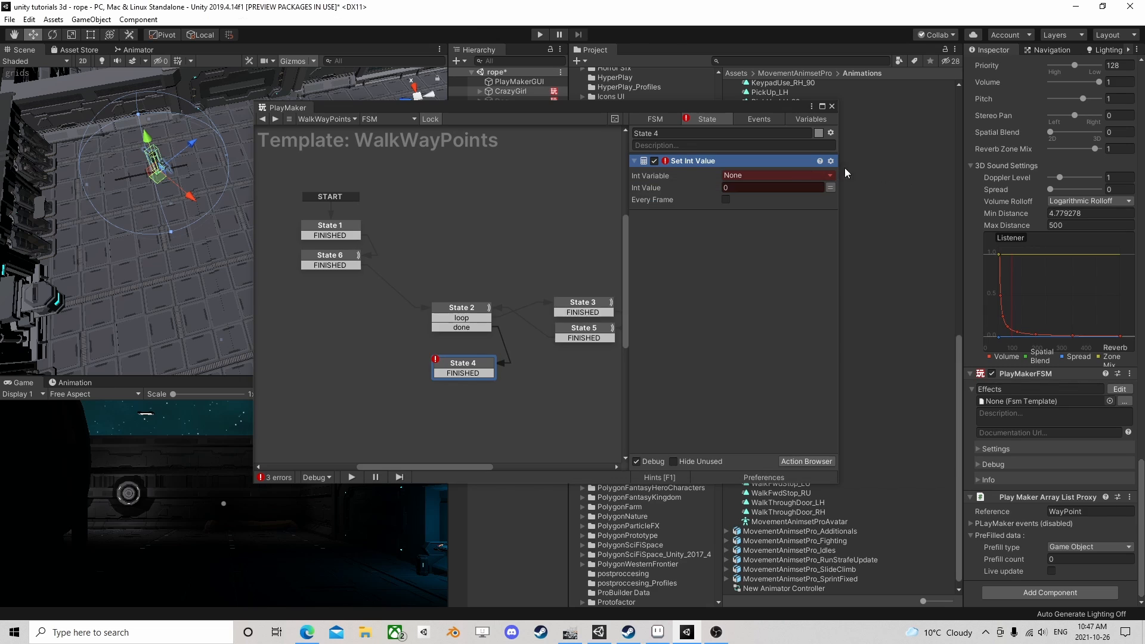
click(790, 176)
click(769, 202)
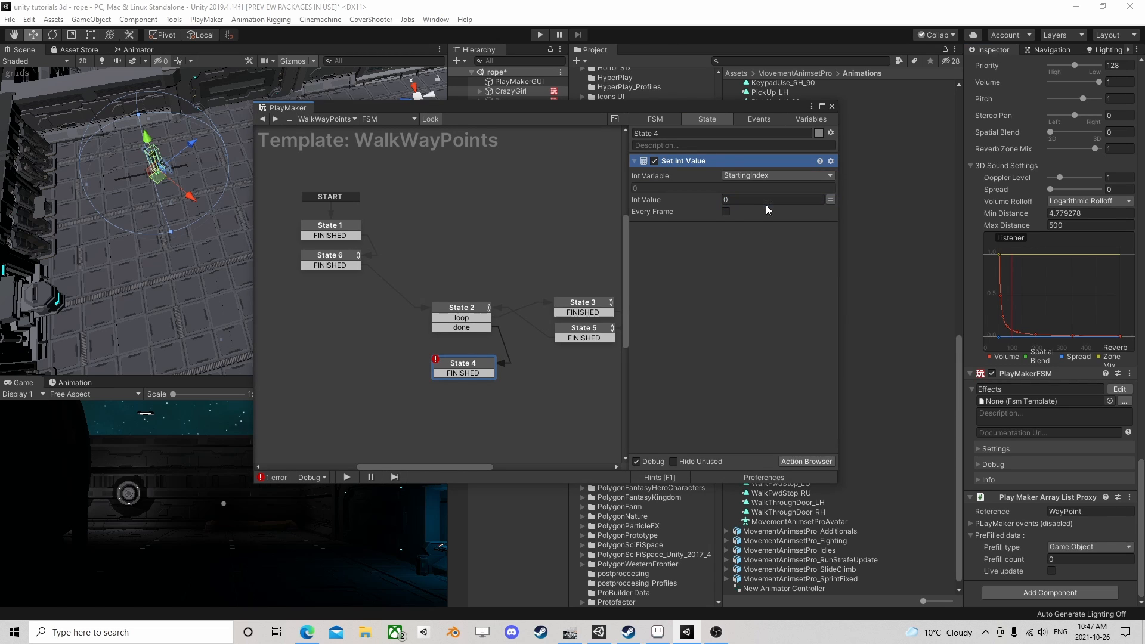
Route State 4's FINISHED transition to State 2 and move State 4 closer beneath it
click(477, 374)
drag(476, 374, 470, 309)
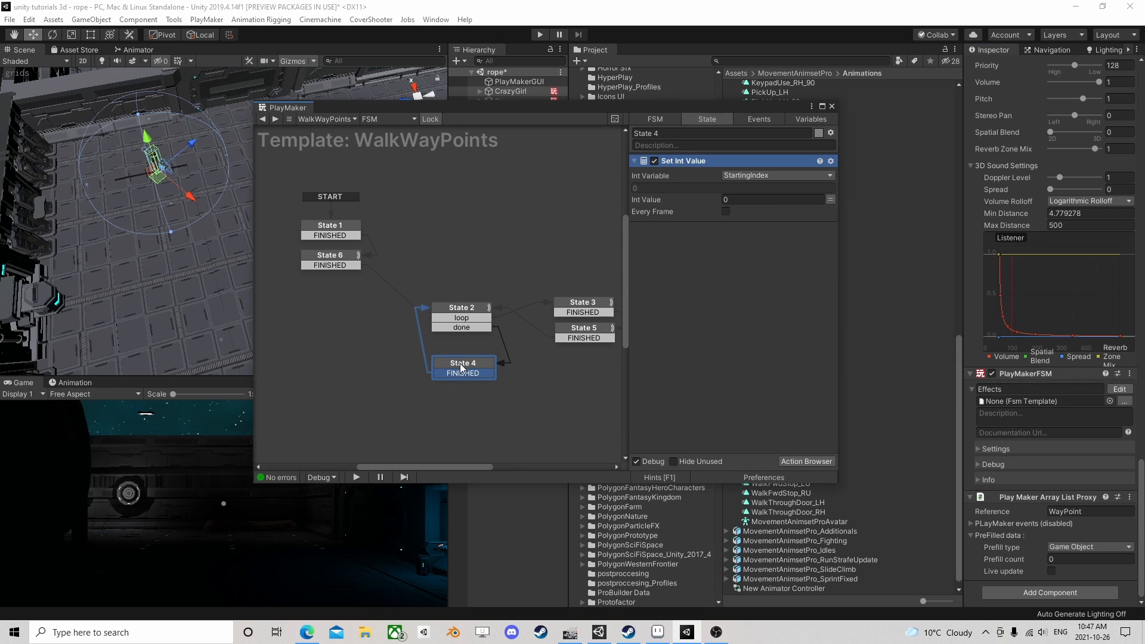
drag(461, 368, 459, 355)
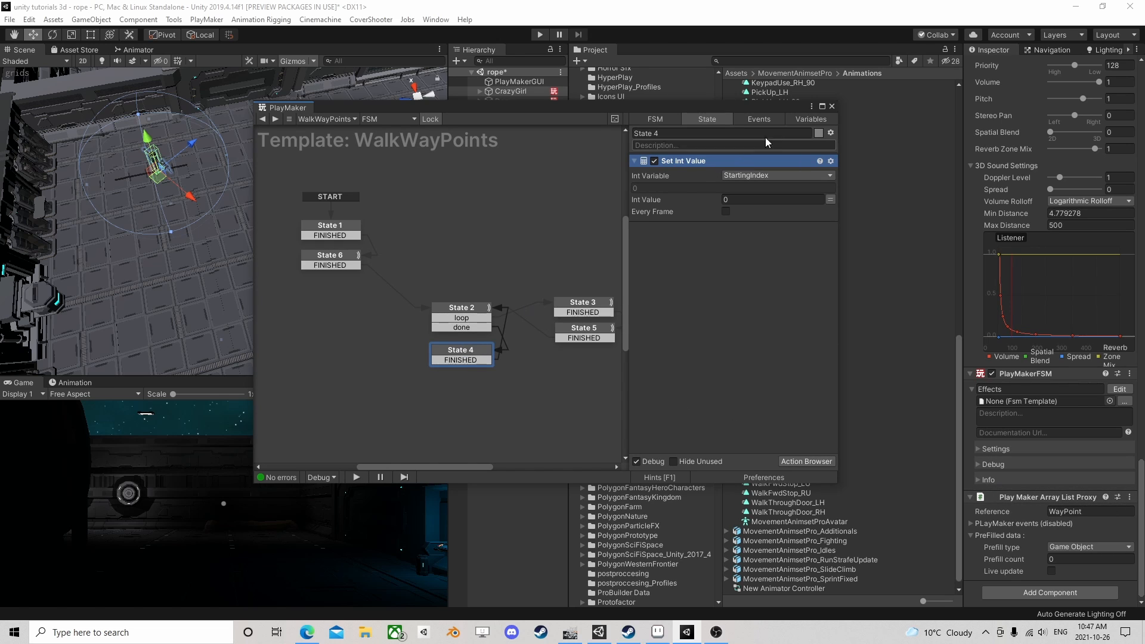
Return to CrazyGirl's Ai Action FSM, play the scene, and inspect State 6 of the running WalkWayPoints template
click(265, 120)
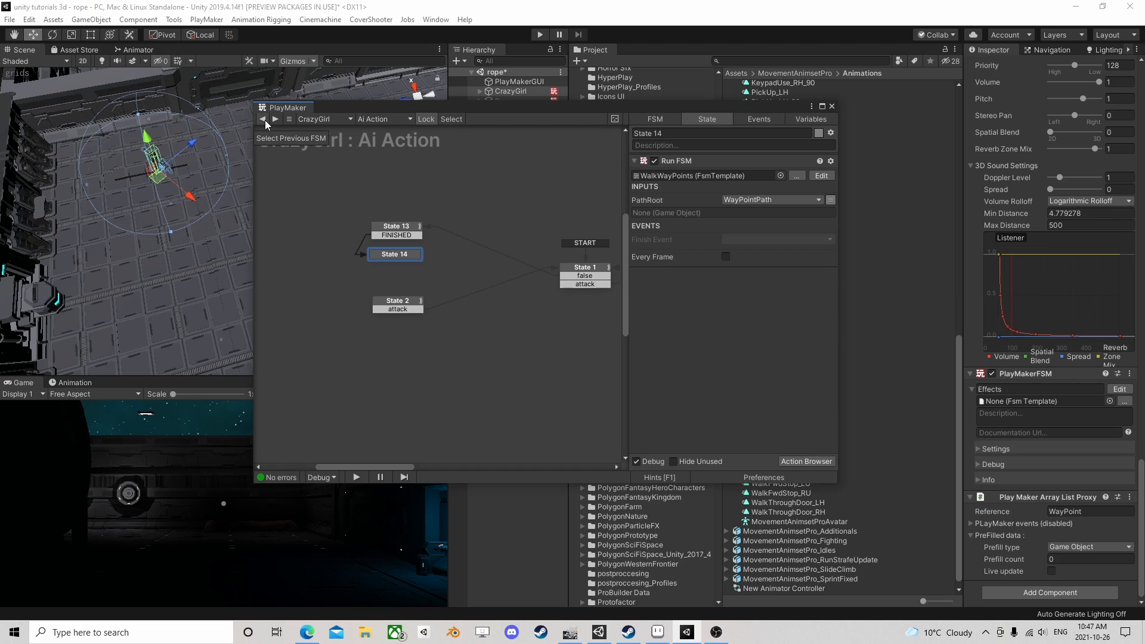
click(539, 35)
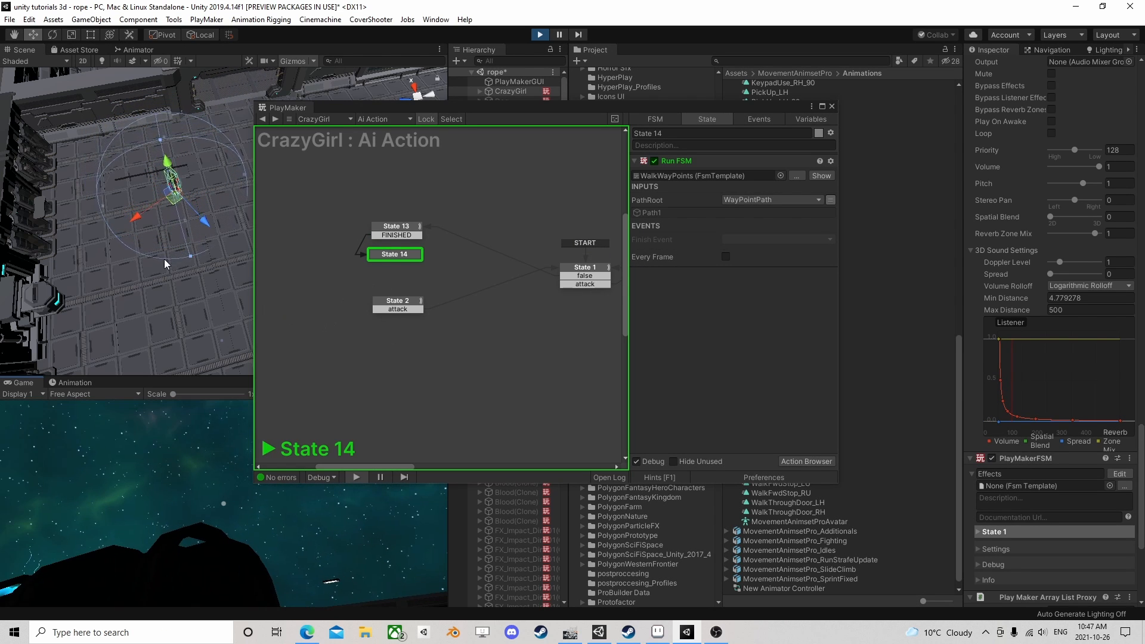
click(821, 175)
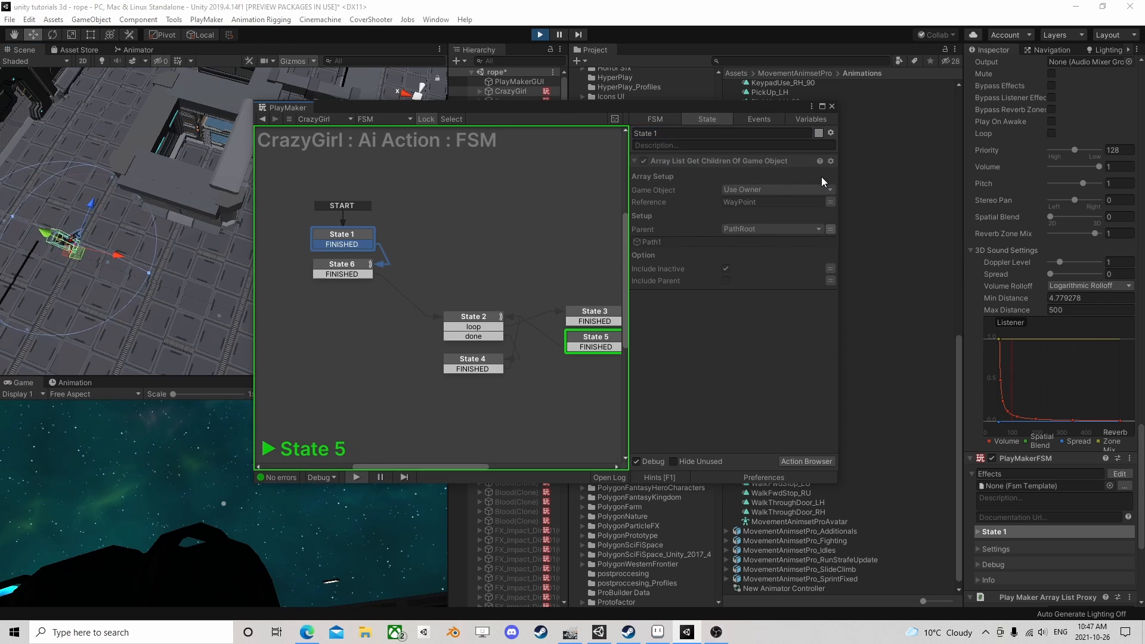
click(352, 266)
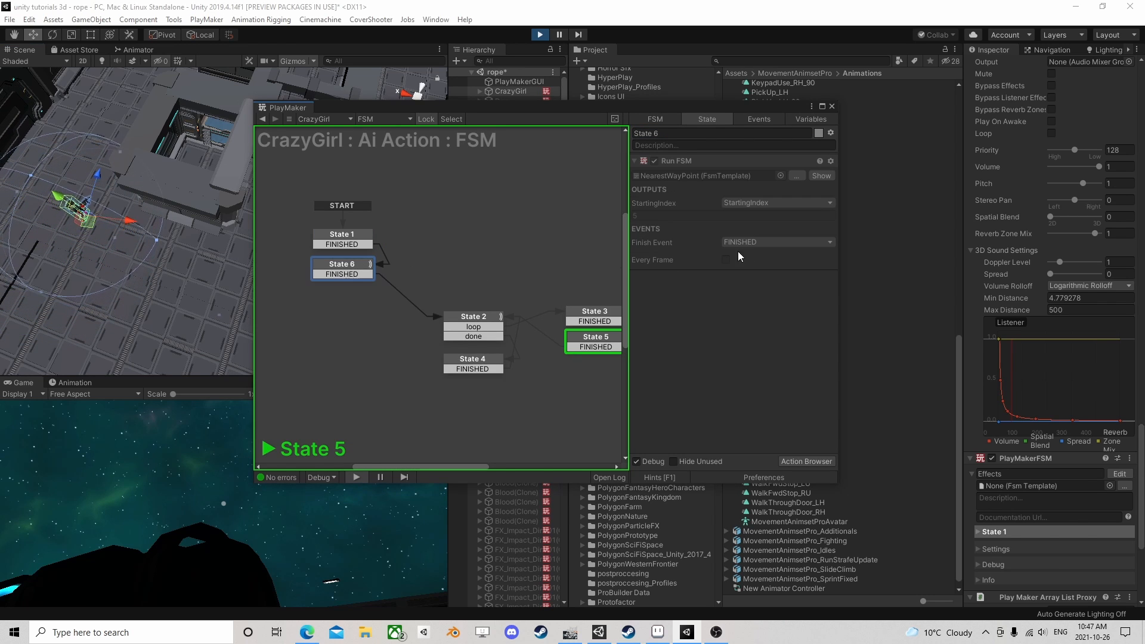
Check where Path1's waypoints Sphere (4), Sphere (5) and Sphere (6) lie in the scene
right_drag(136, 179, 275, 196)
drag(503, 112, 847, 86)
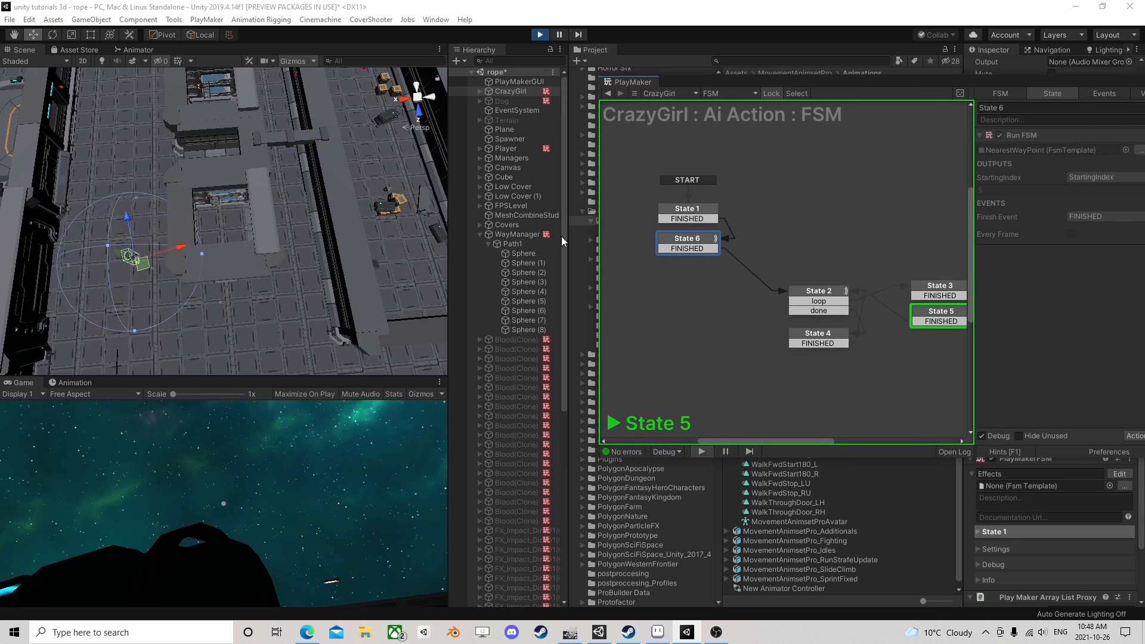
click(524, 291)
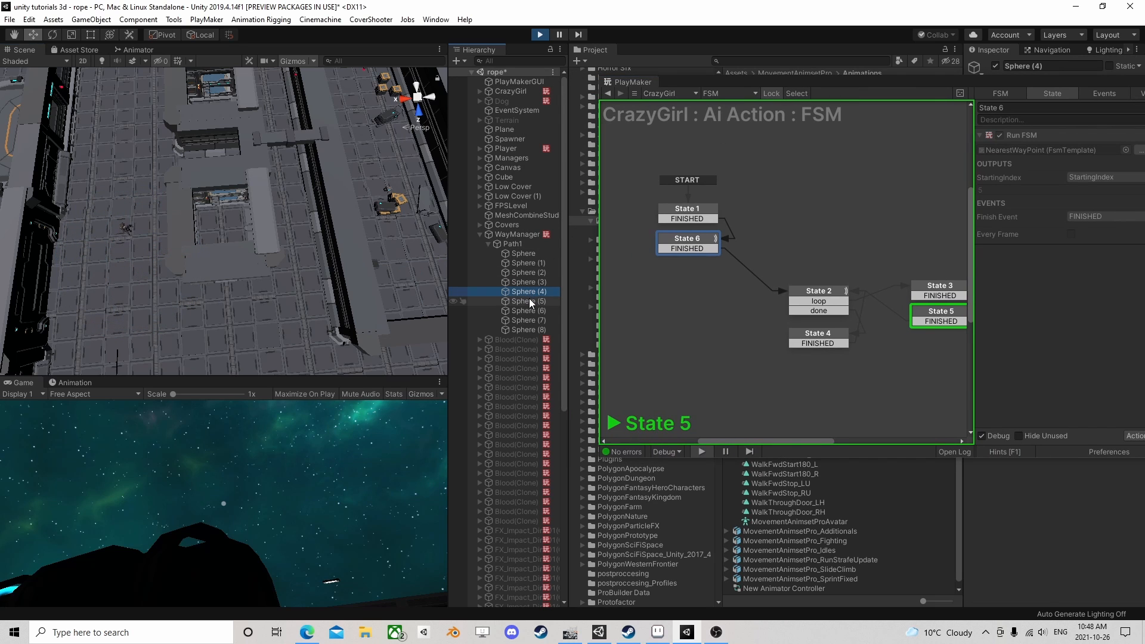
scroll(291, 214, down, 5)
right_drag(293, 214, 250, 254)
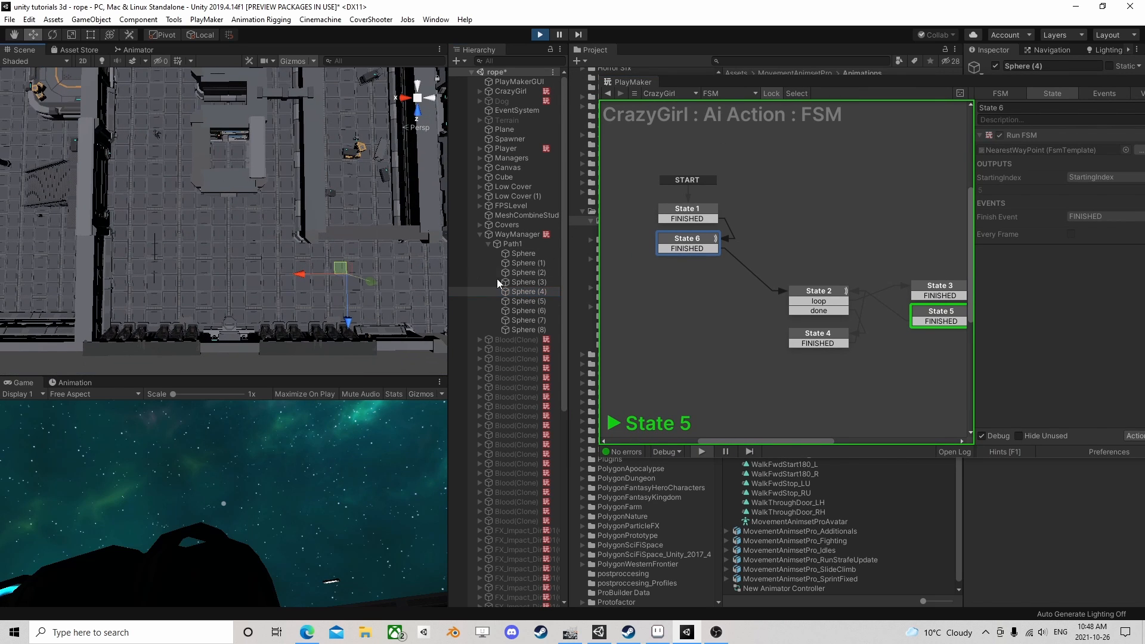
click(528, 301)
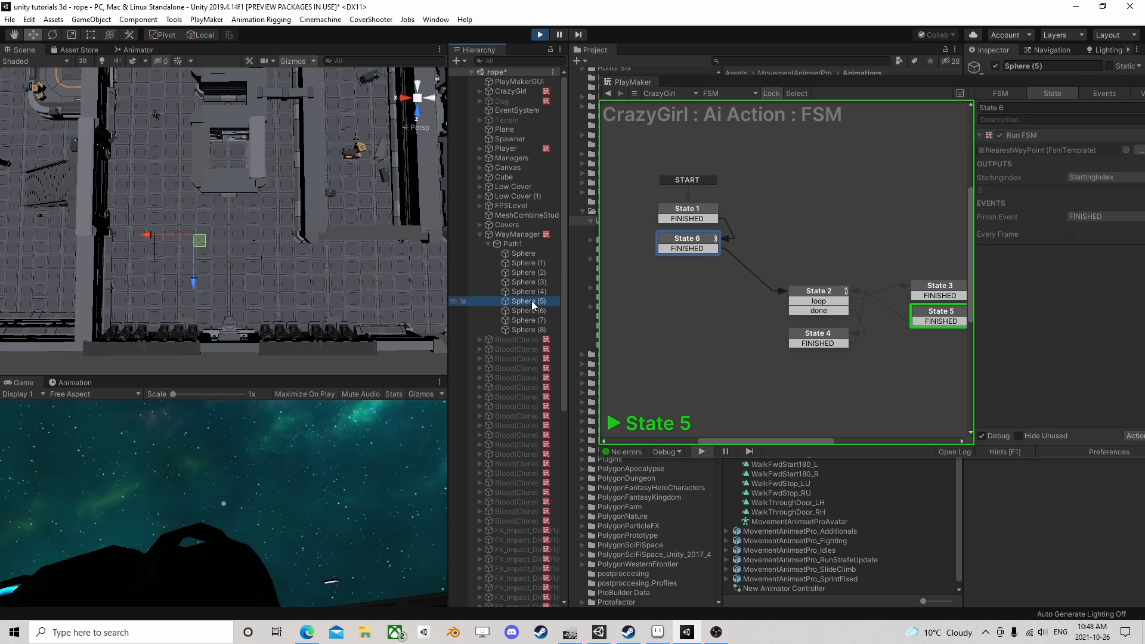
right_drag(242, 257, 232, 162)
middle_drag(224, 173, 257, 213)
scroll(303, 283, down, 2)
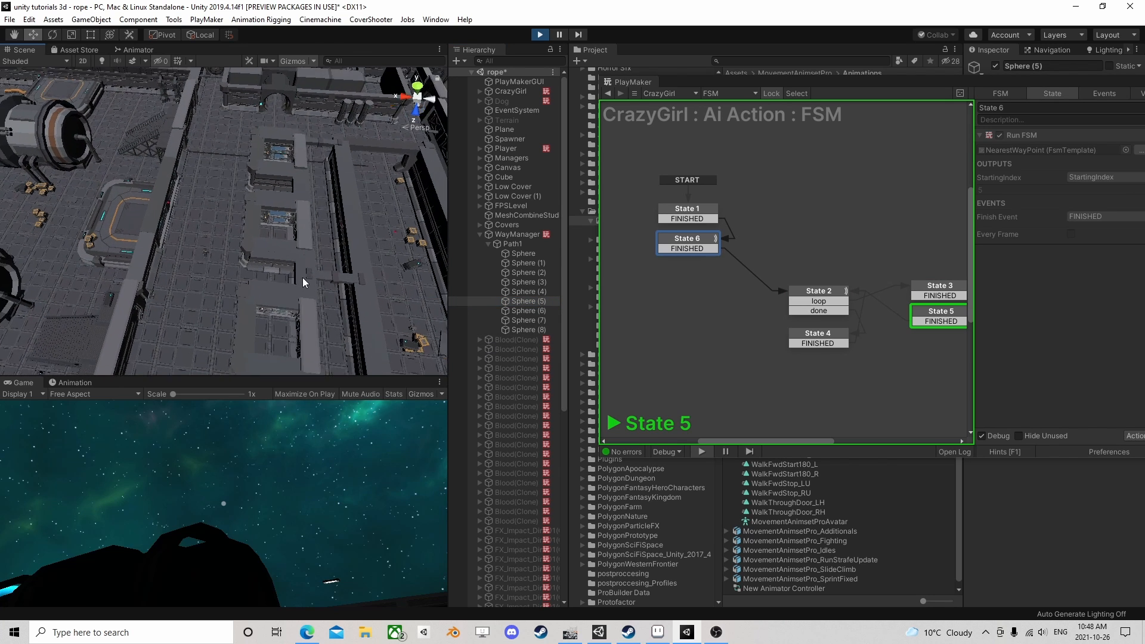
click(531, 311)
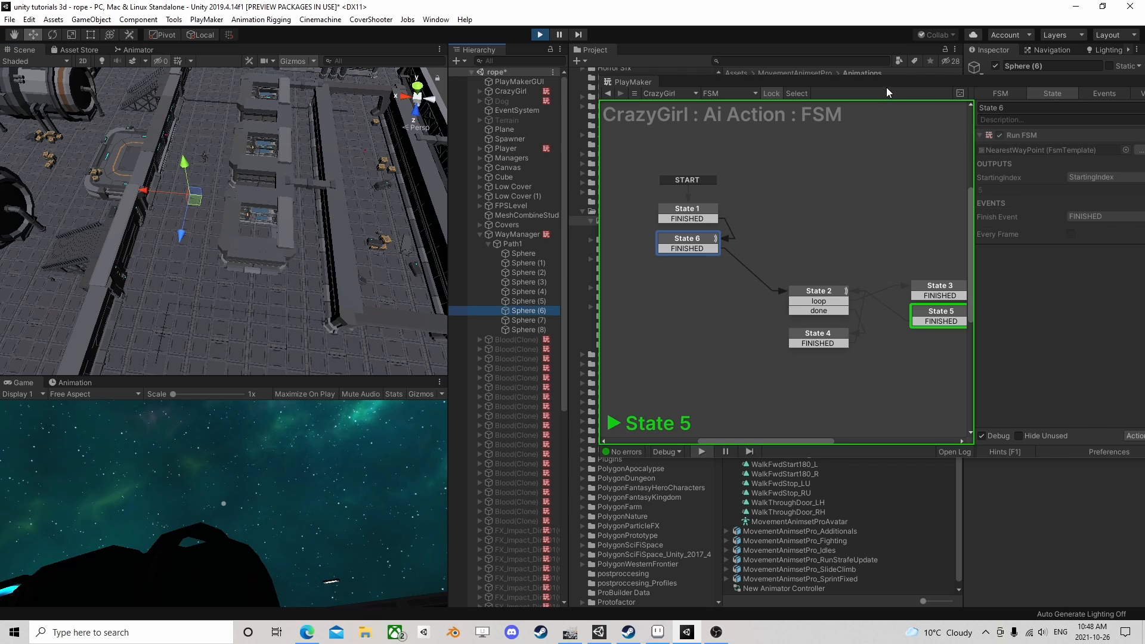
Move the PlayMaker window aside and examine CrazyGirl's route past the waypoints in the running scene
drag(886, 87, 561, 156)
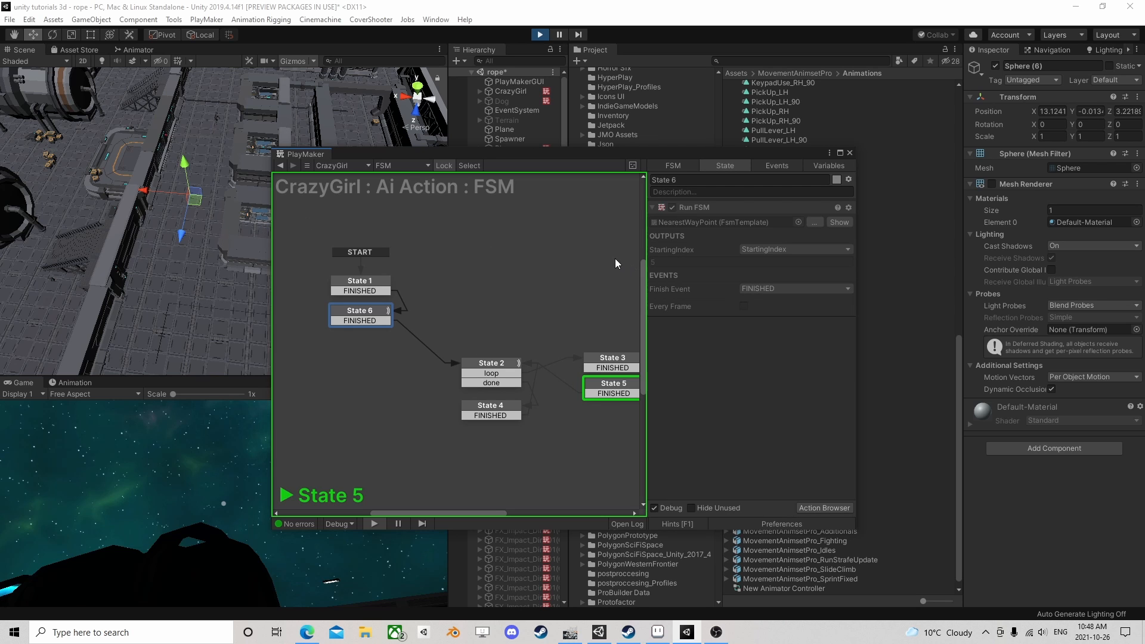
right_drag(216, 297, 214, 211)
right_drag(216, 286, 197, 185)
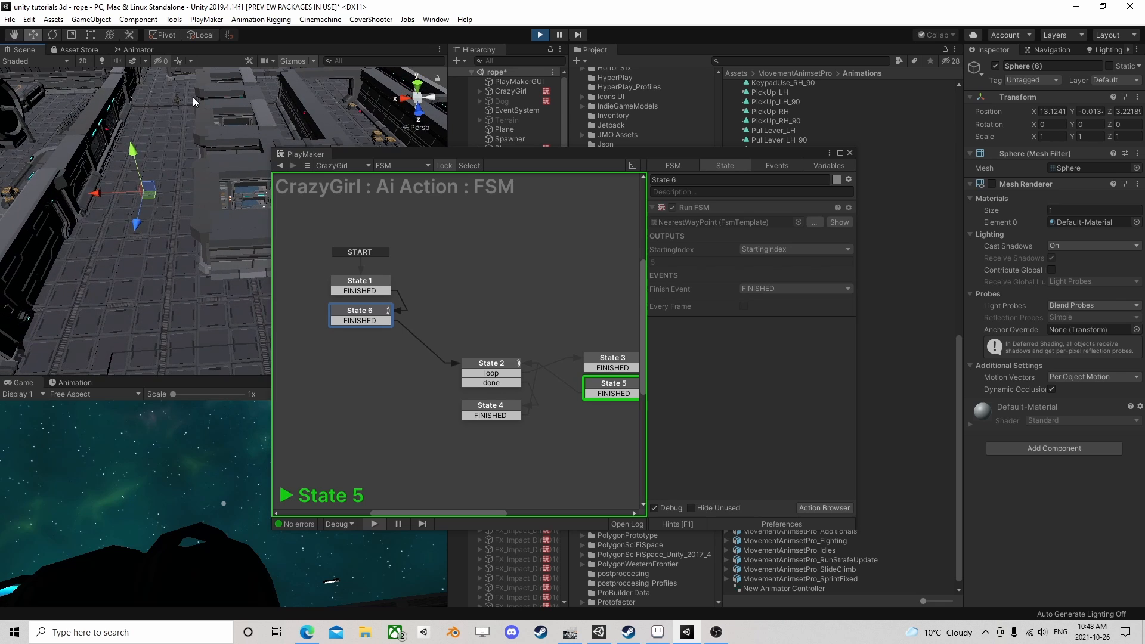
middle_drag(192, 97, 171, 297)
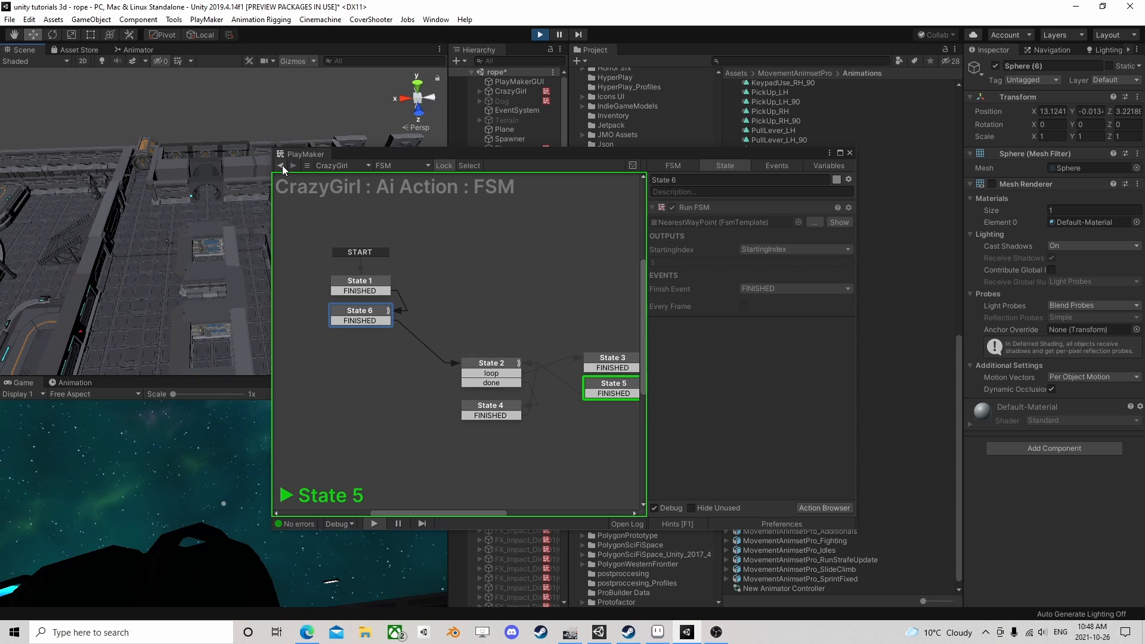
right_drag(163, 225, 174, 280)
middle_drag(193, 236, 148, 254)
mouse_move(217, 201)
right_down()
mouse_move(191, 218)
mouse_move(207, 204)
right_up()
scroll(192, 217, down, 3)
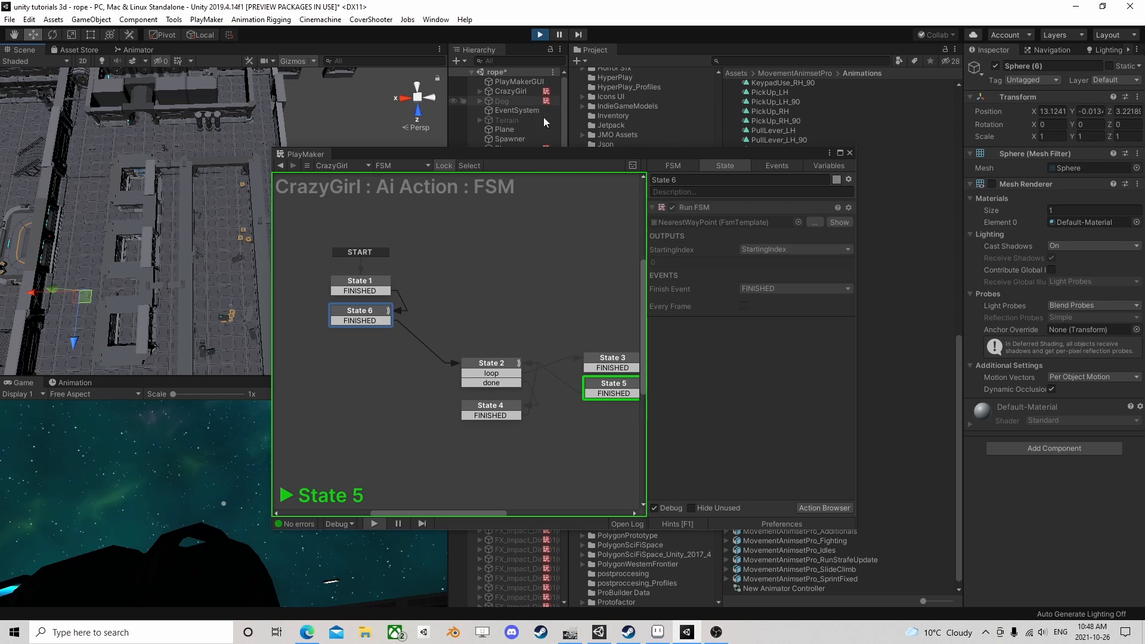
Set the speed of CrazyGirl's Nav Mesh Agent to 2.48 in the running scene
click(559, 90)
scroll(1050, 263, down, 6)
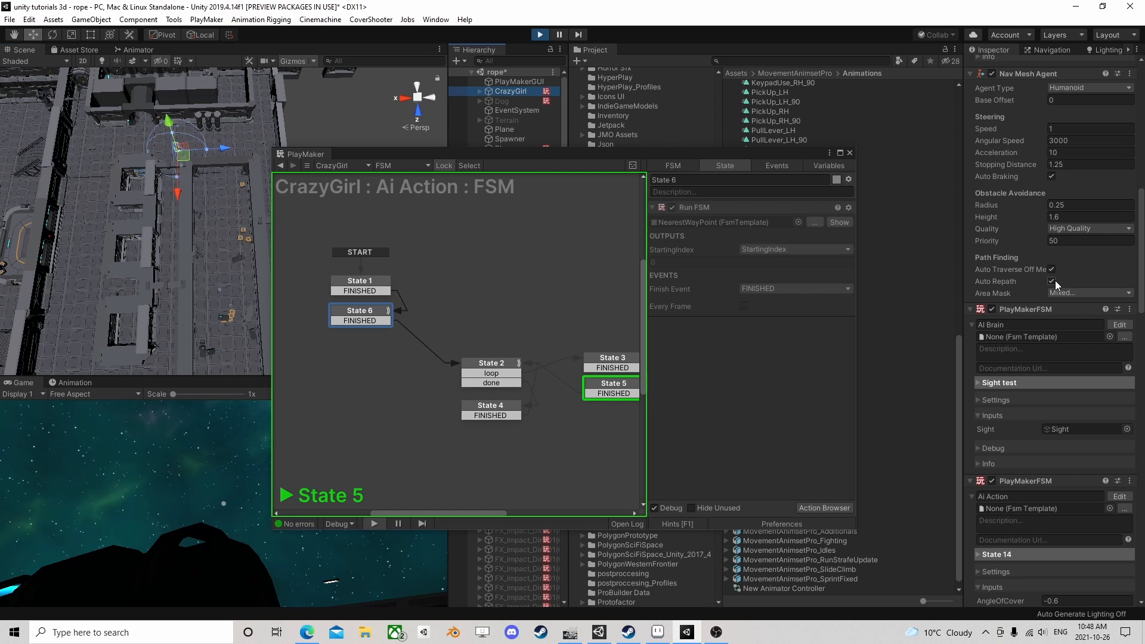
scroll(1045, 275, down, 10)
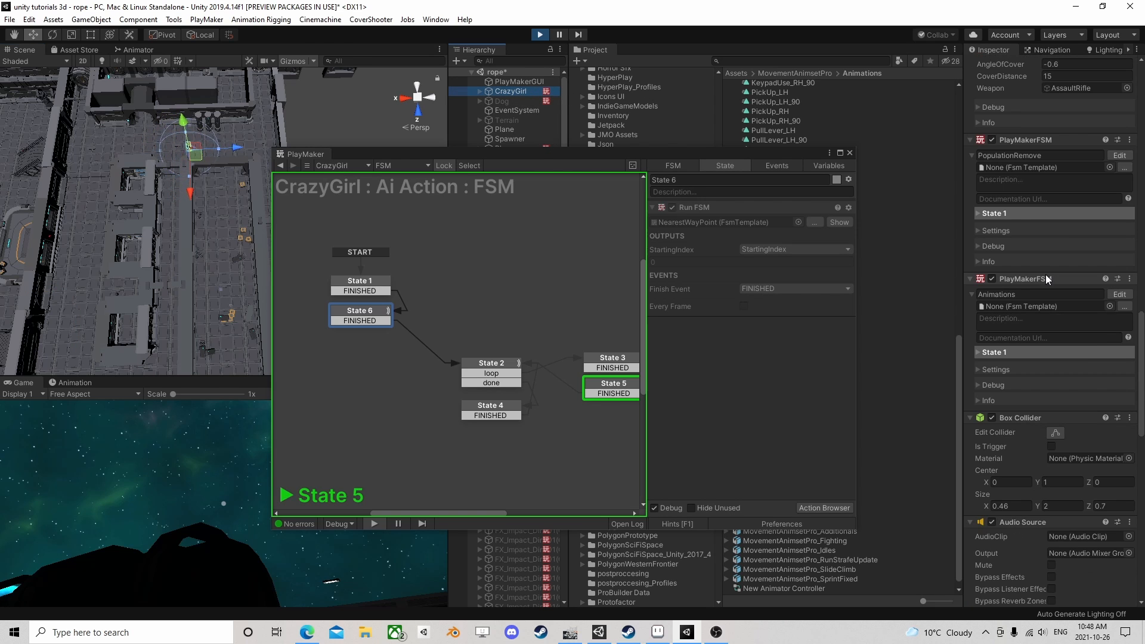
scroll(1046, 277, up, 8)
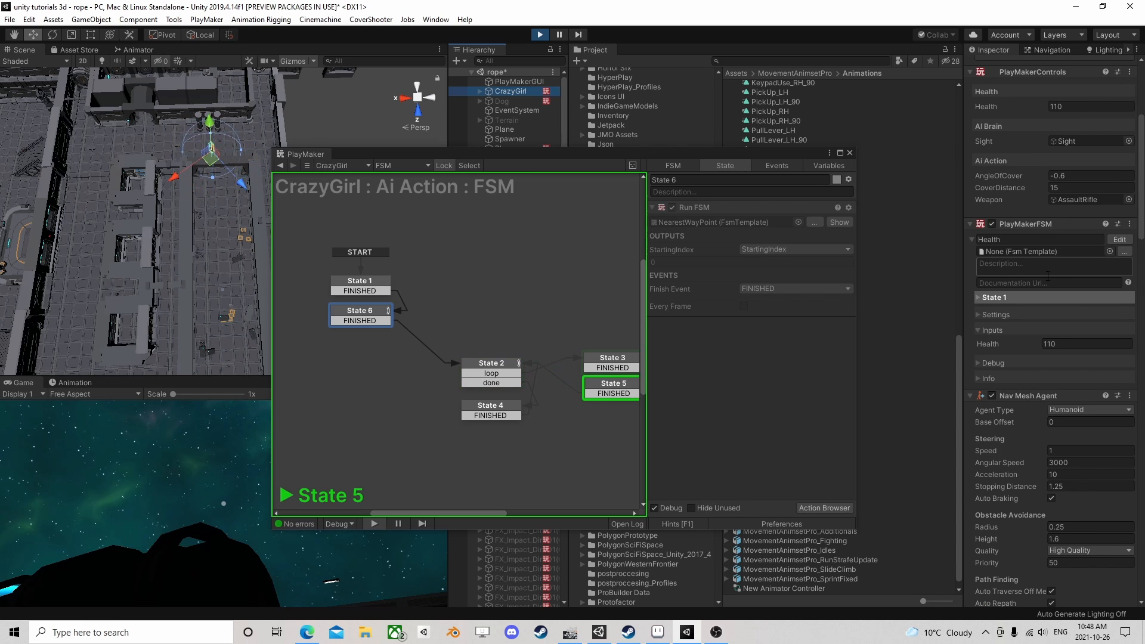
scroll(1048, 276, down, 3)
click(1023, 347)
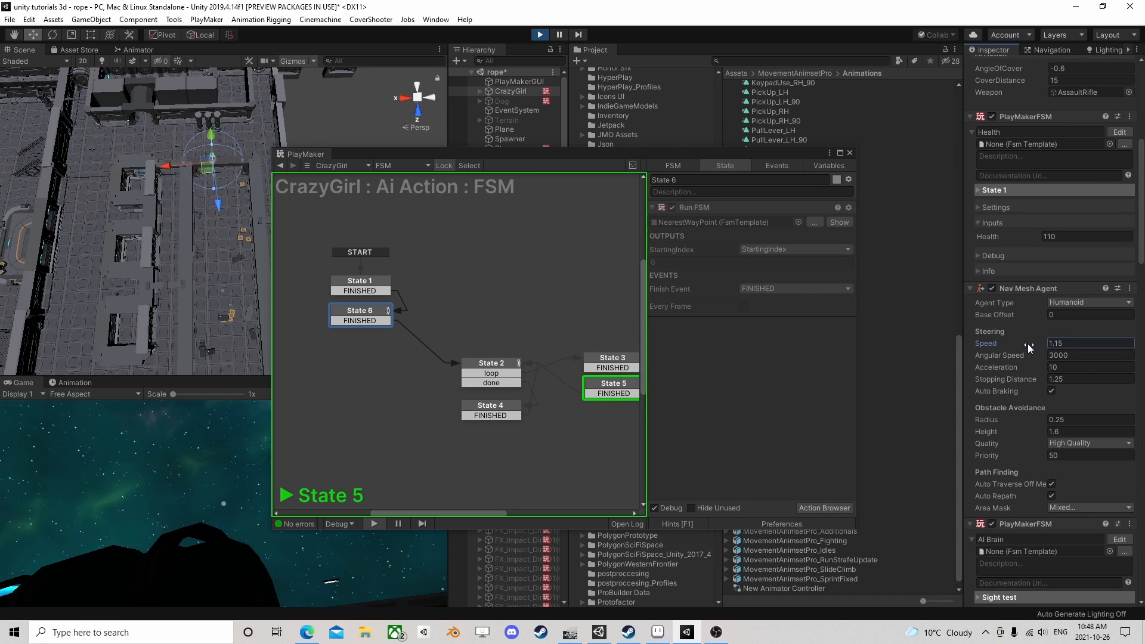
drag(1029, 343, 1054, 344)
Follow CrazyGirl walking between waypoints at the faster speed in the scene
right_drag(147, 227, 149, 285)
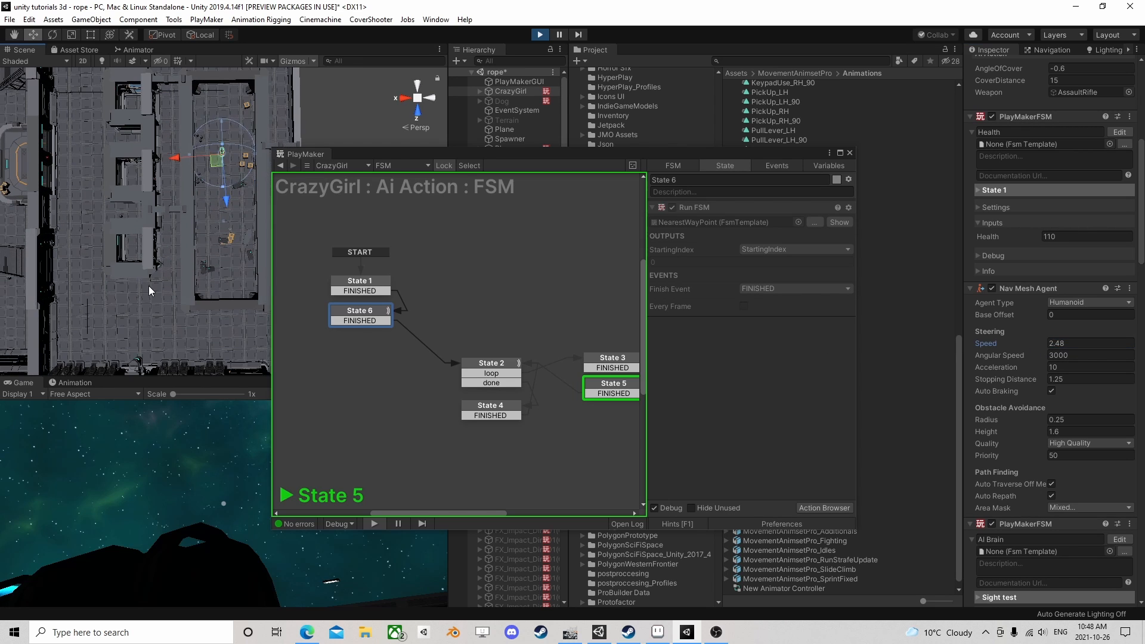
middle_drag(149, 285, 163, 212)
scroll(184, 280, down, 1)
right_drag(184, 280, 180, 202)
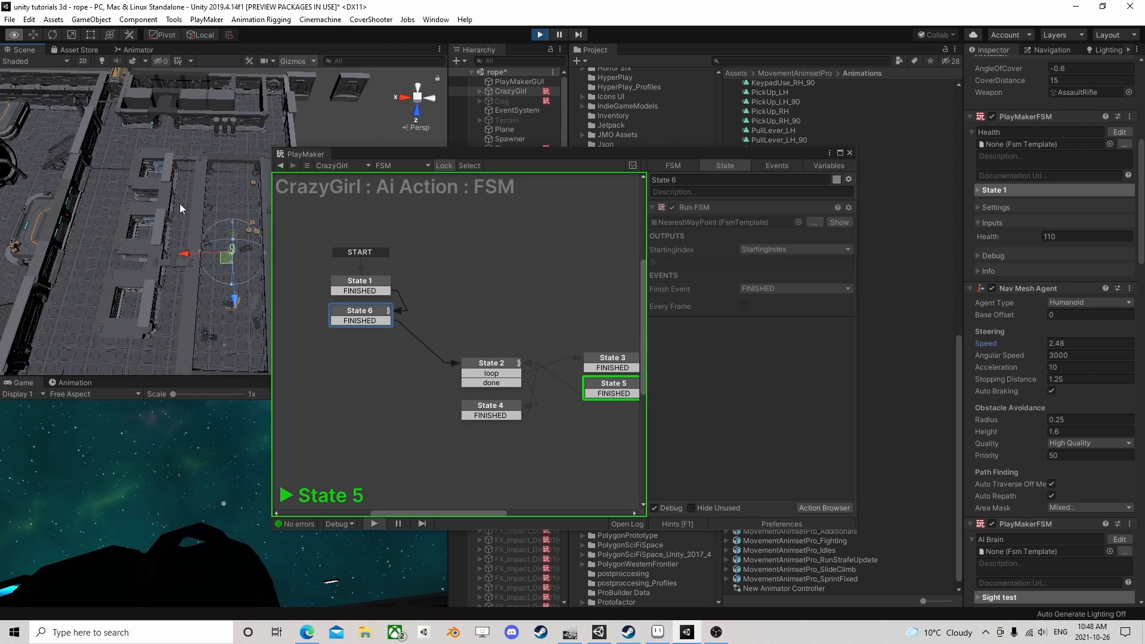
Shift the PlayMaker window farther from the scene view and follow CrazyGirl's walk around the row of central structures
middle_drag(200, 275, 187, 197)
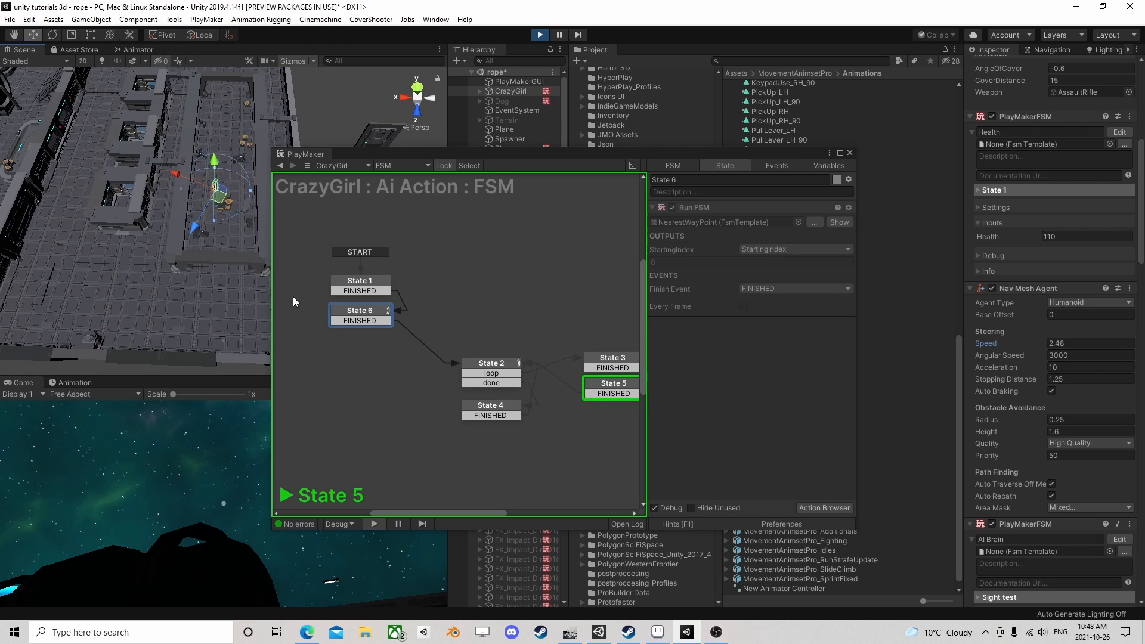
drag(409, 154, 463, 148)
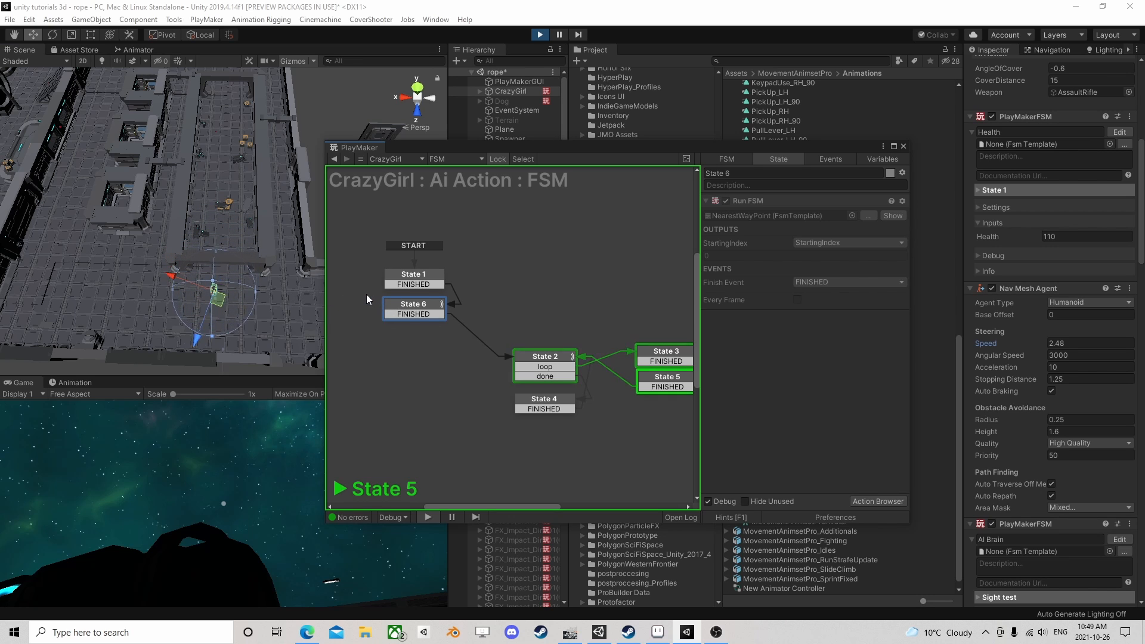
middle_drag(96, 235, 178, 210)
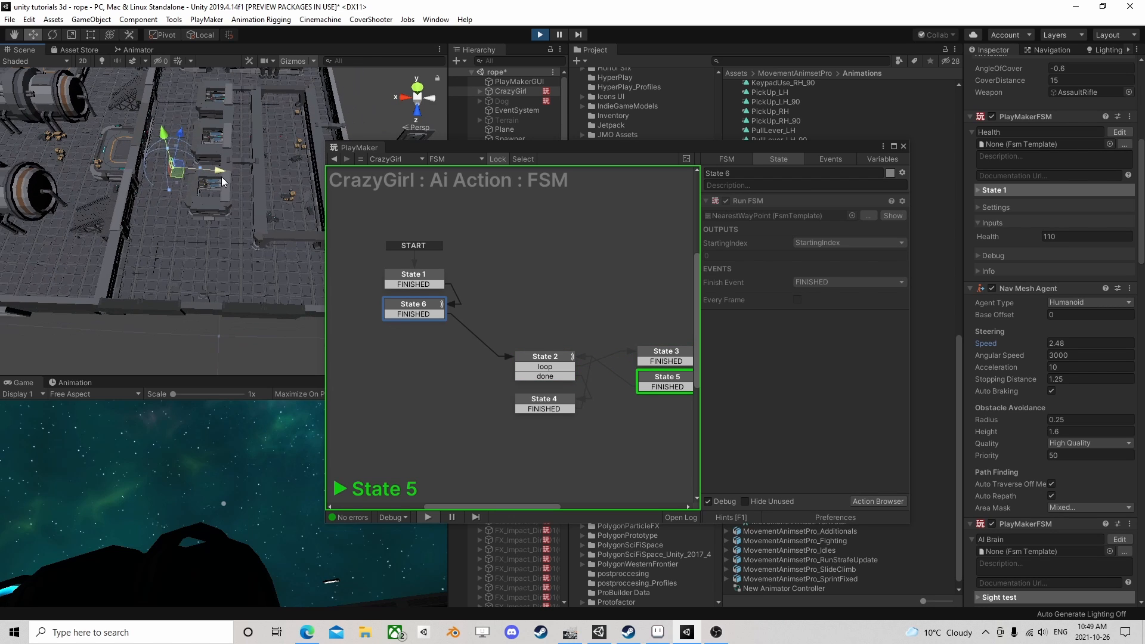
scroll(220, 177, down, 4)
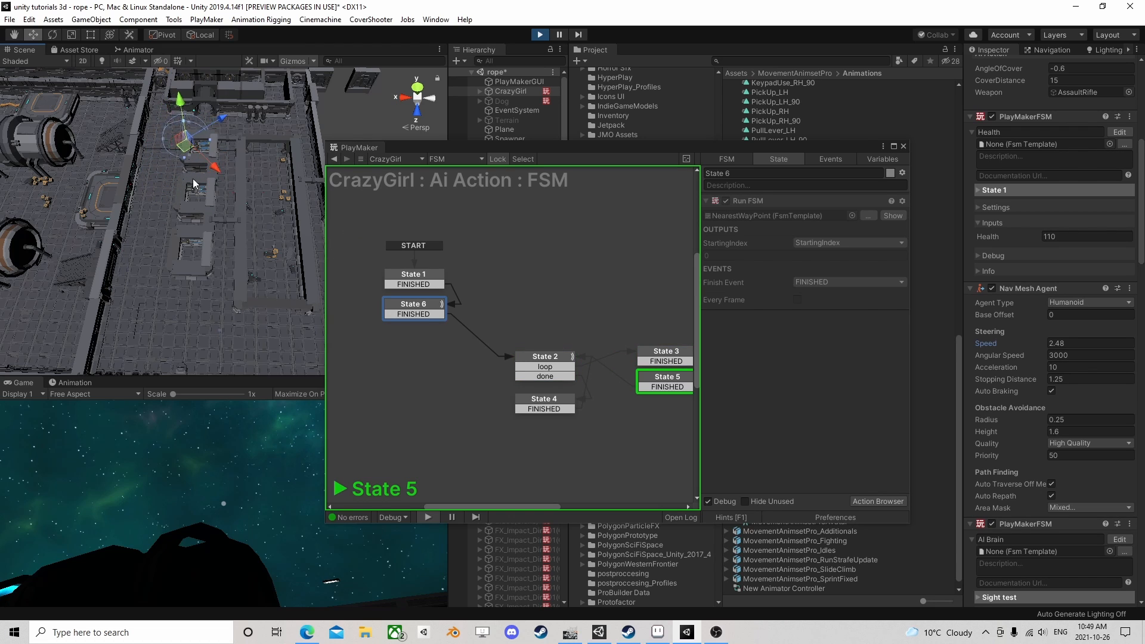
scroll(190, 180, down, 4)
scroll(170, 257, up, 1)
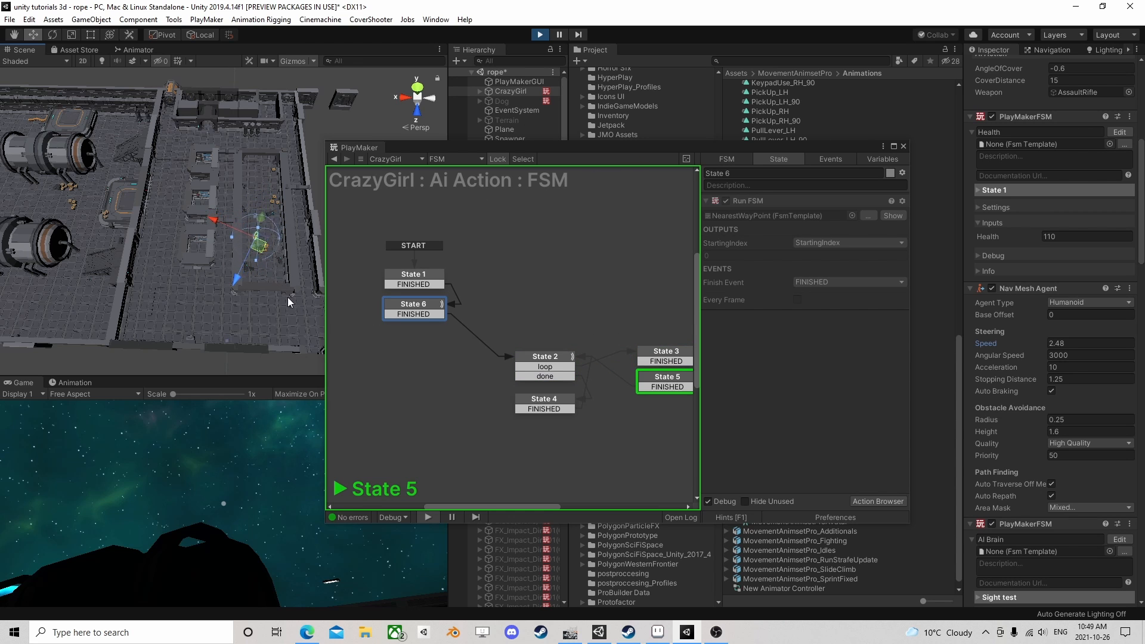
Track CrazyGirl along the crate-strewn aisle, around the corner past the central structures, and up the opposite aisle
scroll(246, 267, up, 3)
middle_drag(251, 272, 116, 184)
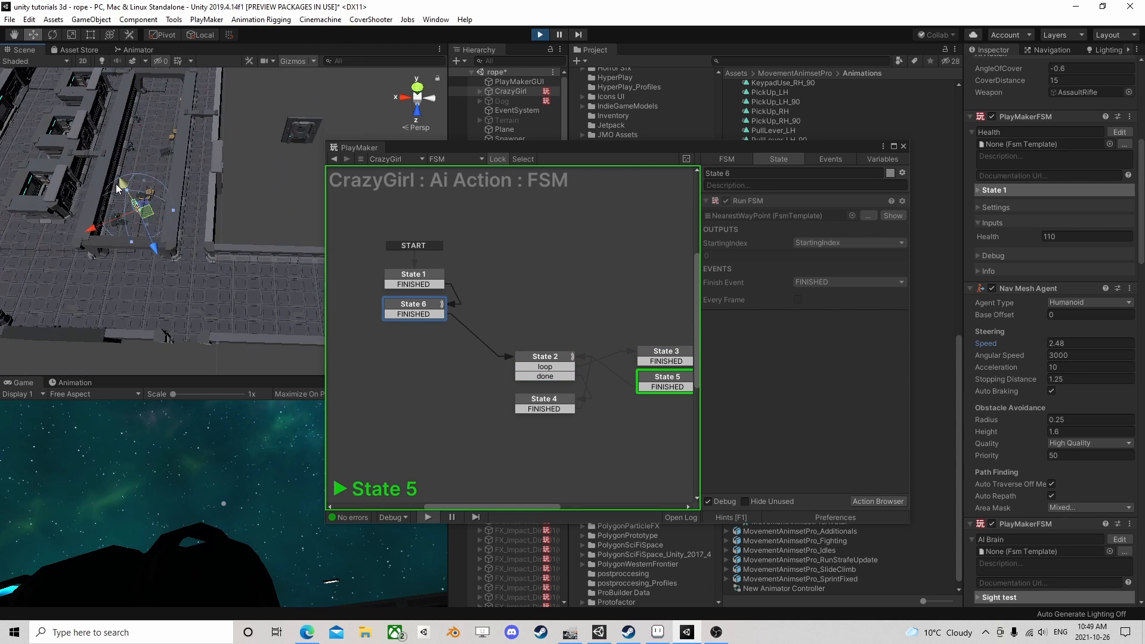
scroll(124, 215, up, 5)
scroll(124, 216, up, 5)
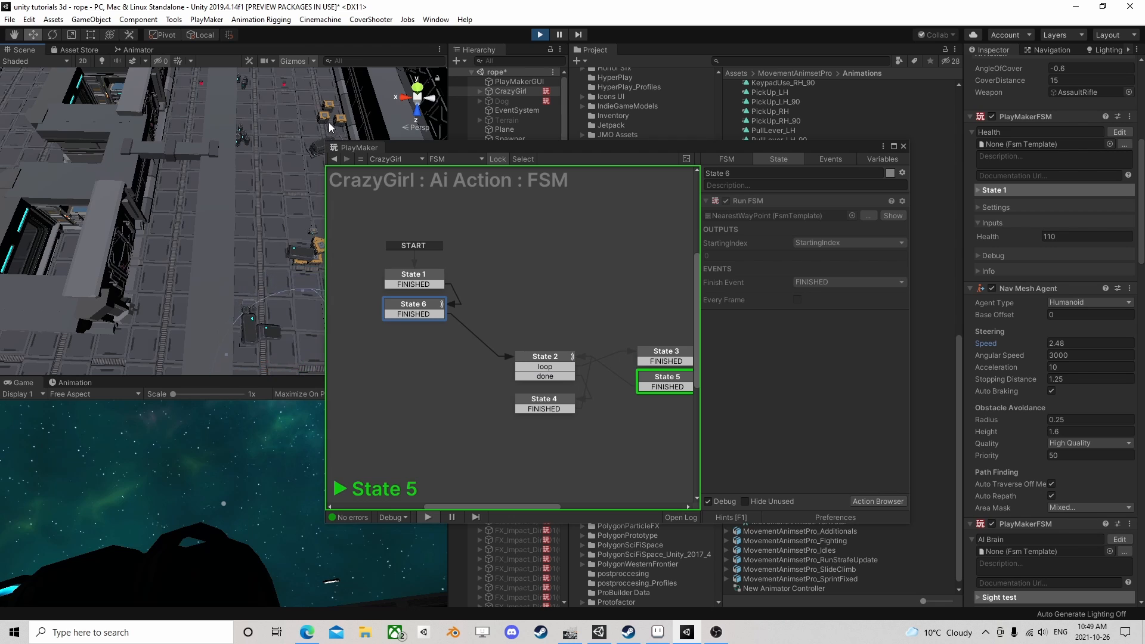
scroll(232, 227, down, 10)
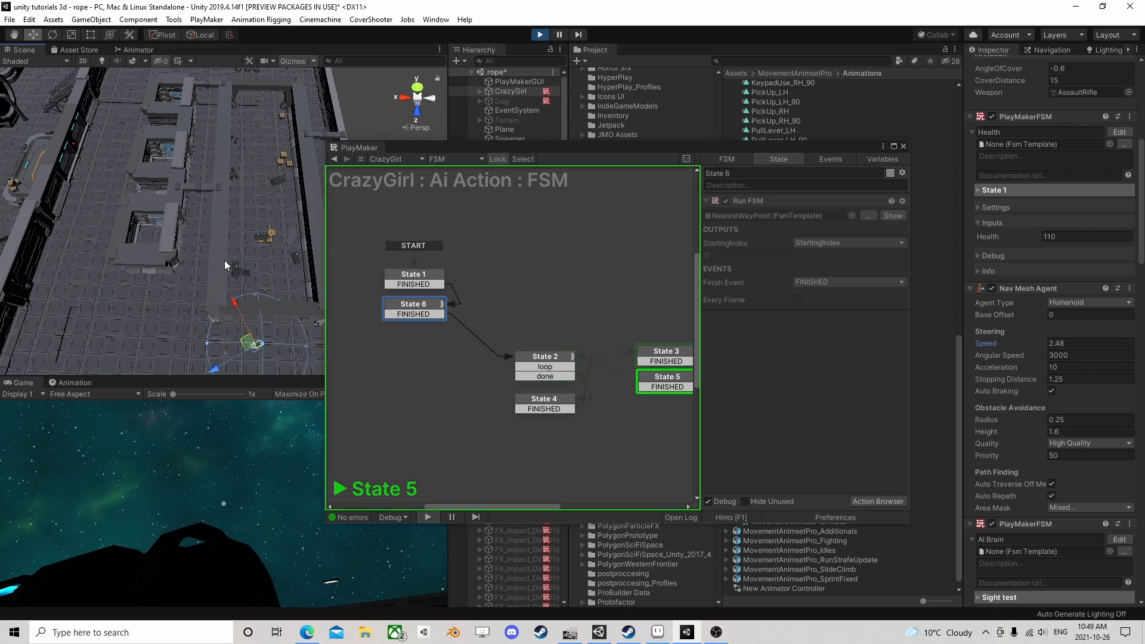
middle_drag(194, 262, 219, 214)
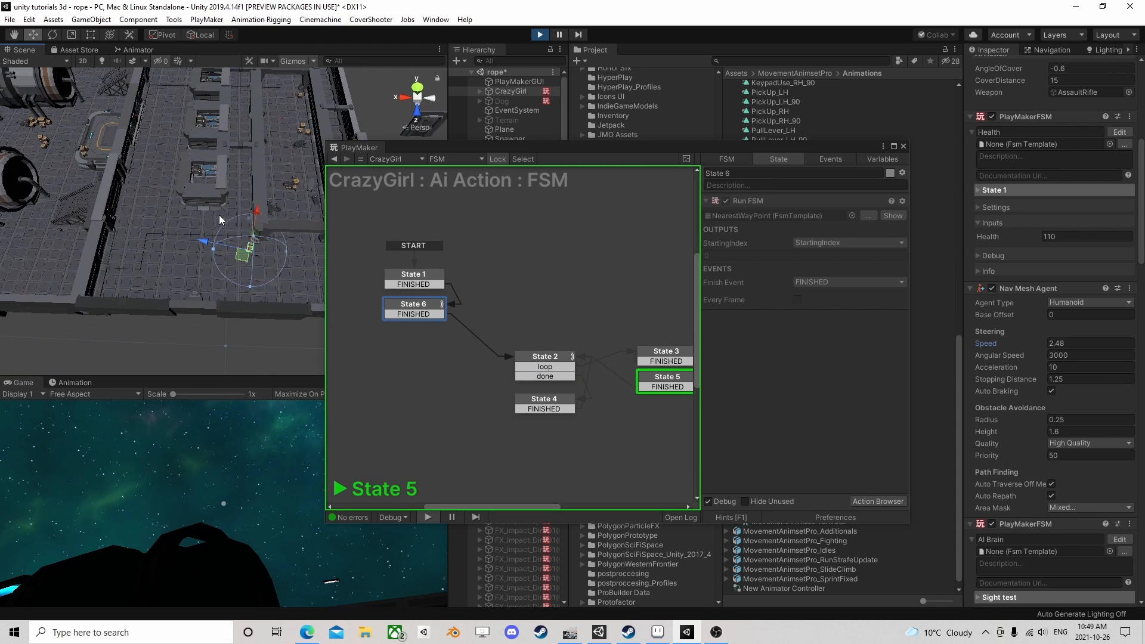
scroll(219, 214, up, 2)
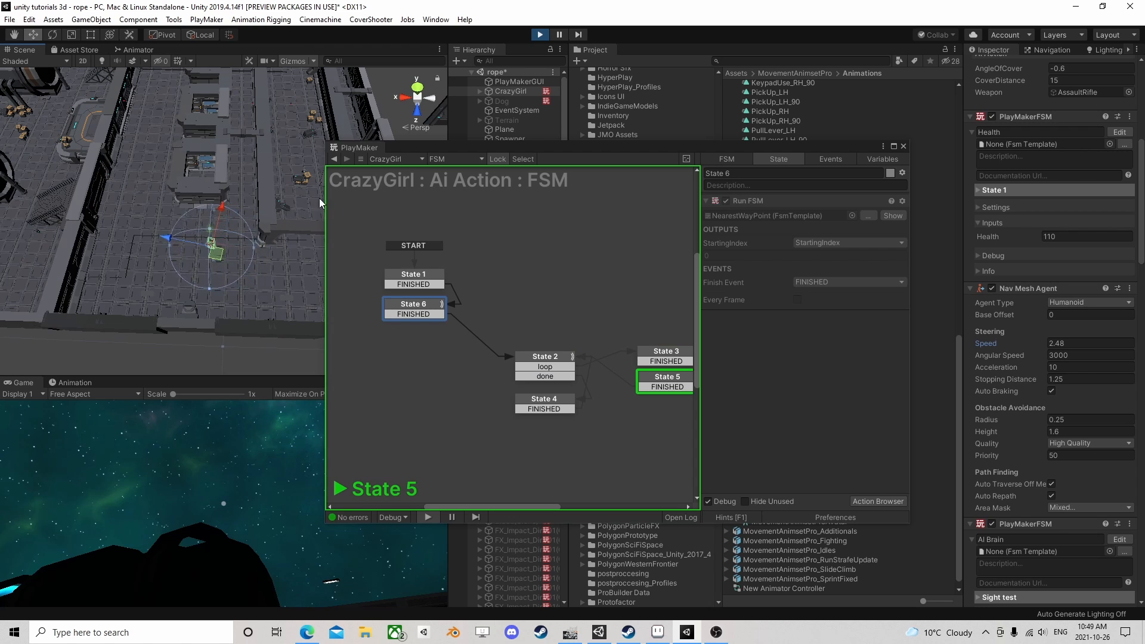
middle_drag(195, 195, 209, 234)
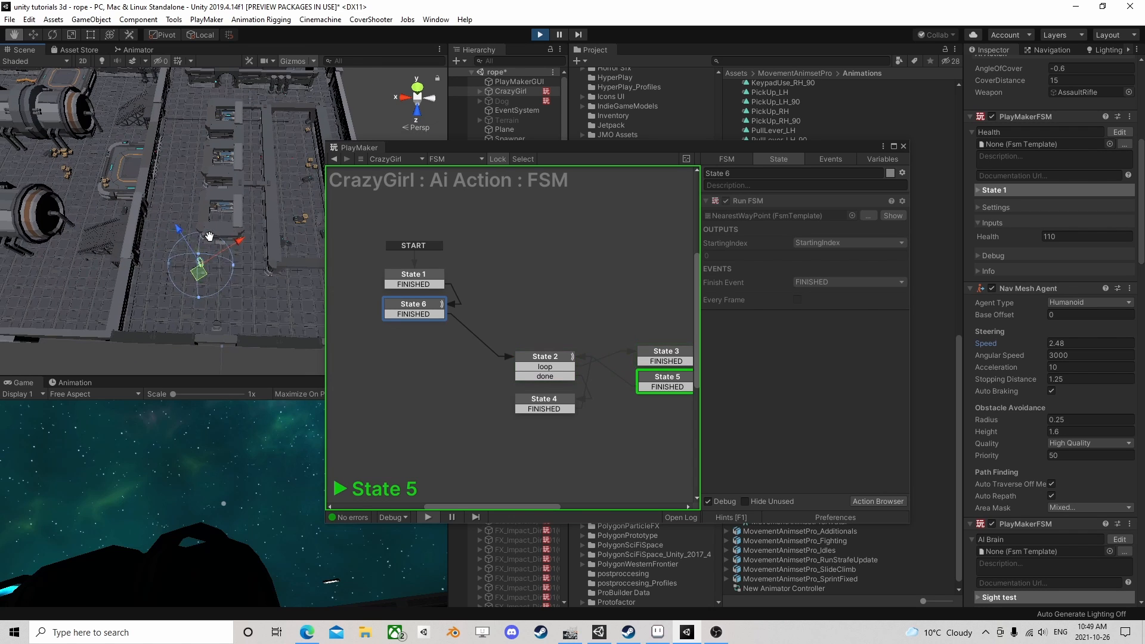
scroll(210, 235, down, 2)
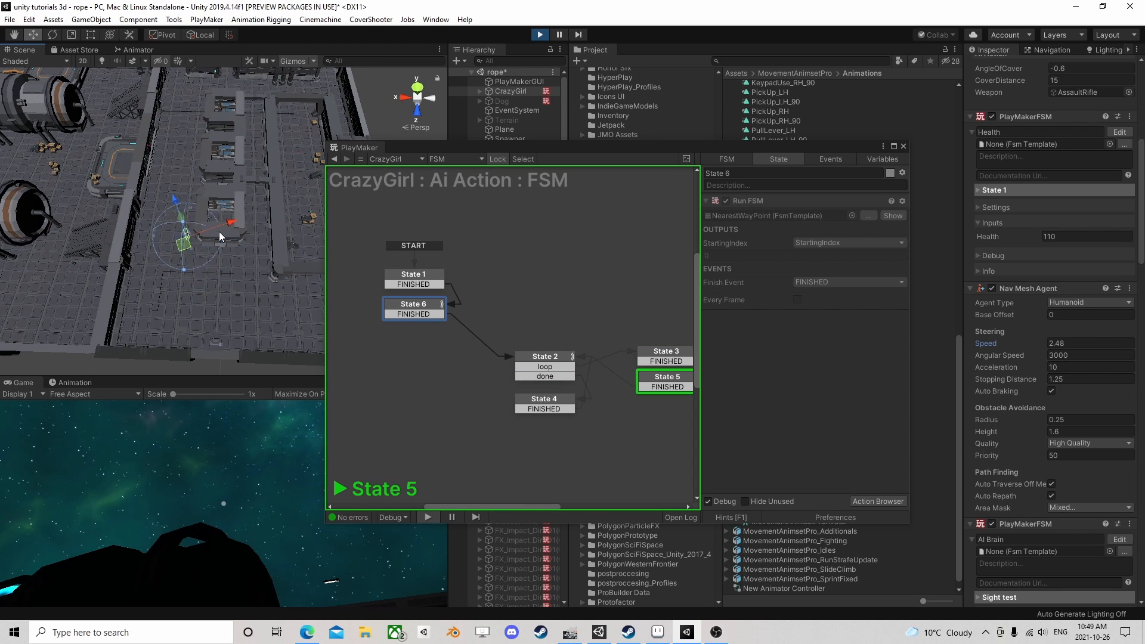
scroll(192, 198, down, 1)
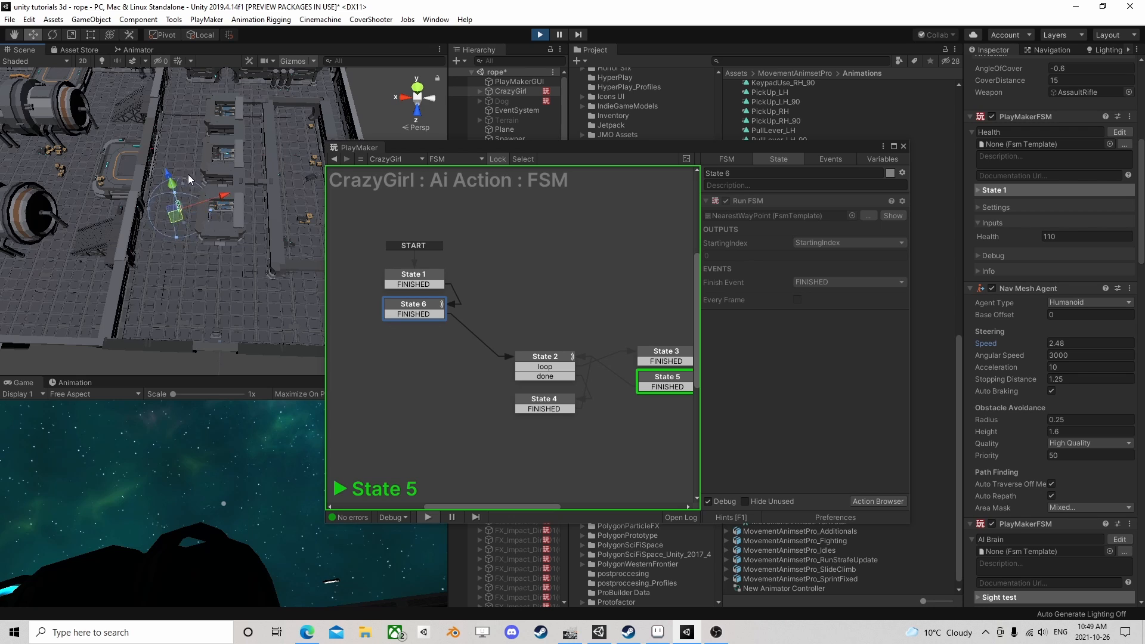
middle_drag(250, 171, 258, 227)
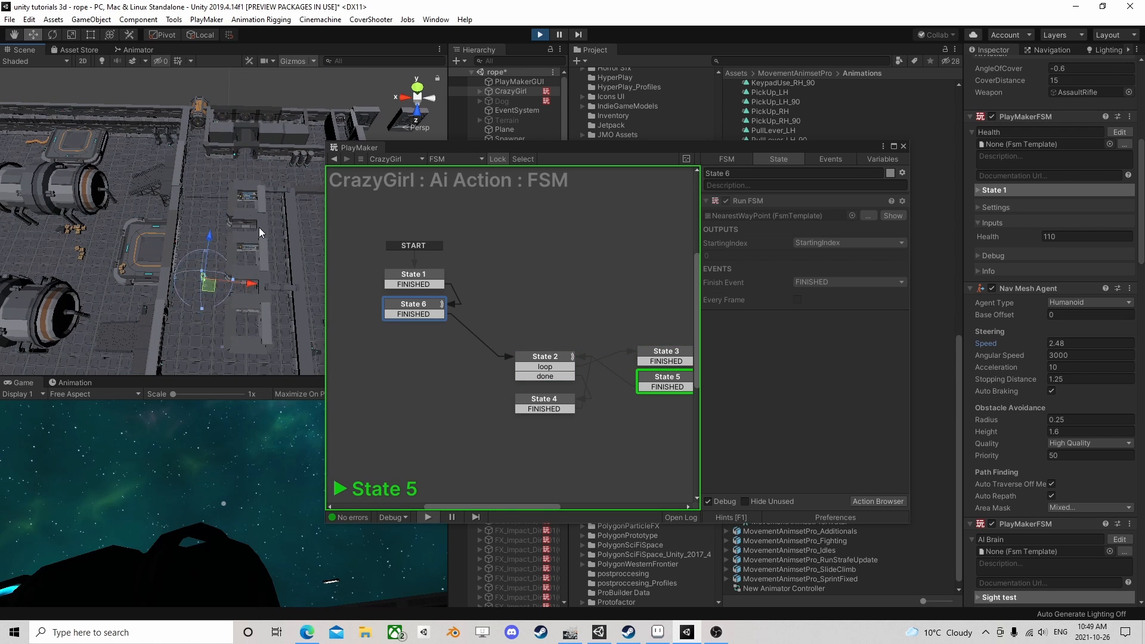
scroll(216, 207, up, 1)
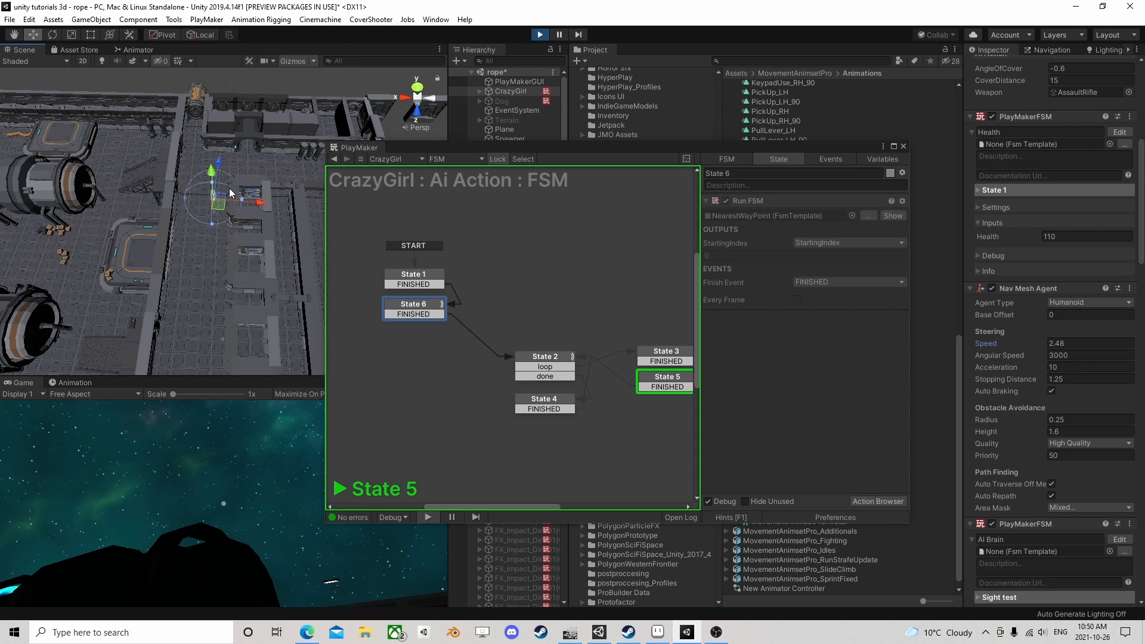
Examine whether CrazyGirl repeats the full waypoint loop, checking both aisles and the turn at the building's near end
middle_drag(229, 293, 145, 225)
scroll(145, 225, down, 1)
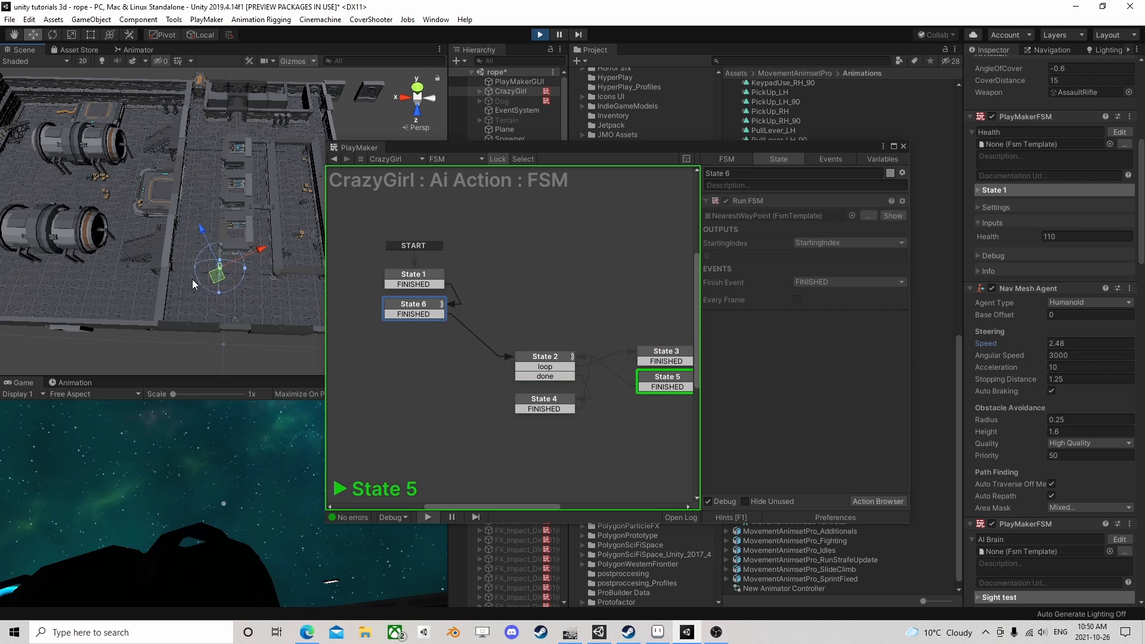
scroll(248, 130, down, 3)
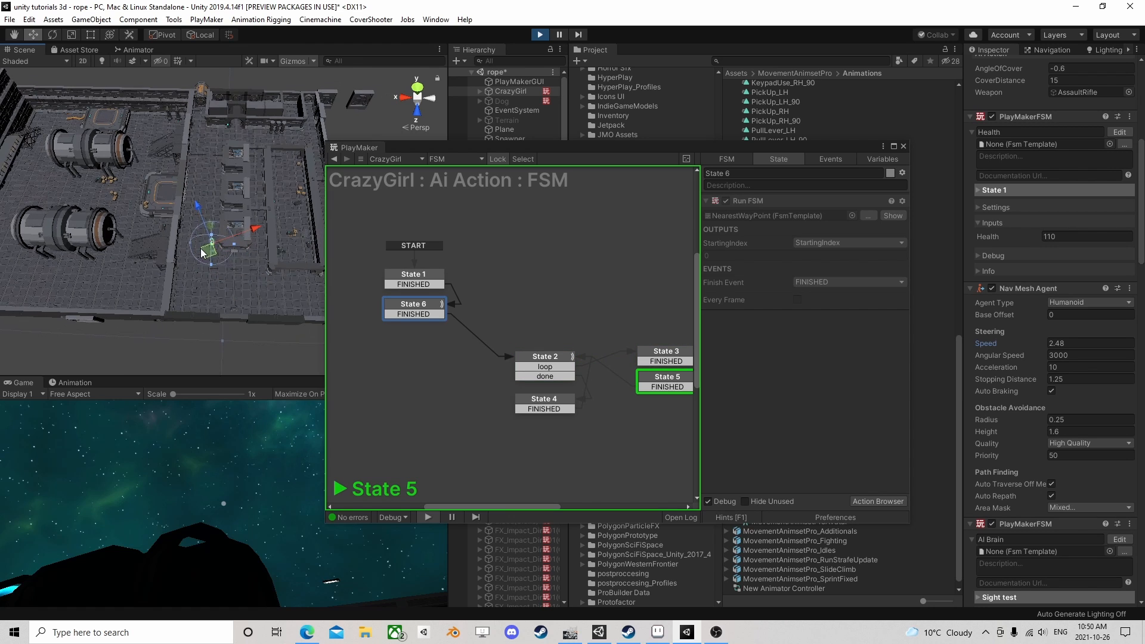
right_drag(209, 194, 229, 229)
scroll(228, 227, down, 4)
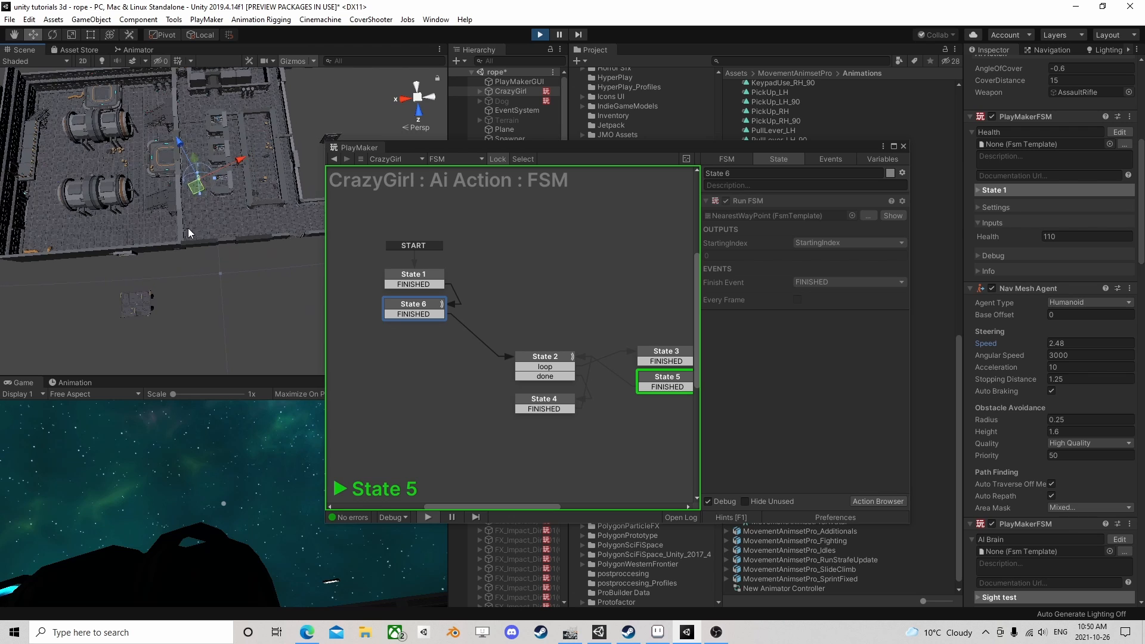
middle_drag(223, 109, 219, 213)
scroll(218, 214, up, 7)
scroll(248, 277, up, 2)
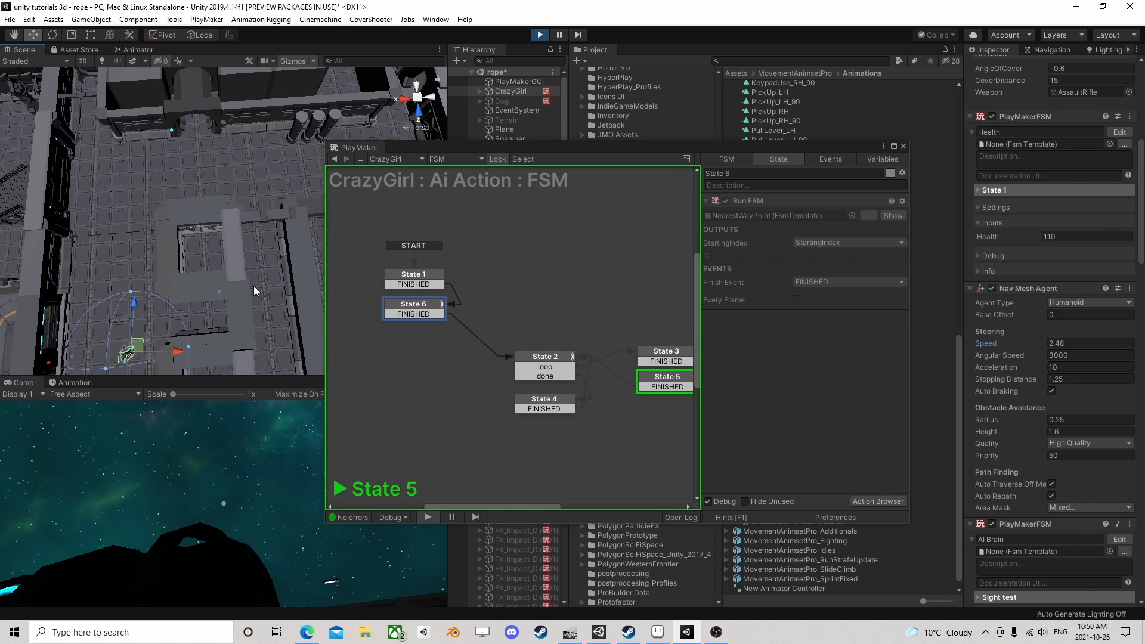
right_drag(253, 285, 256, 209)
middle_drag(256, 209, 248, 142)
scroll(251, 173, up, 1)
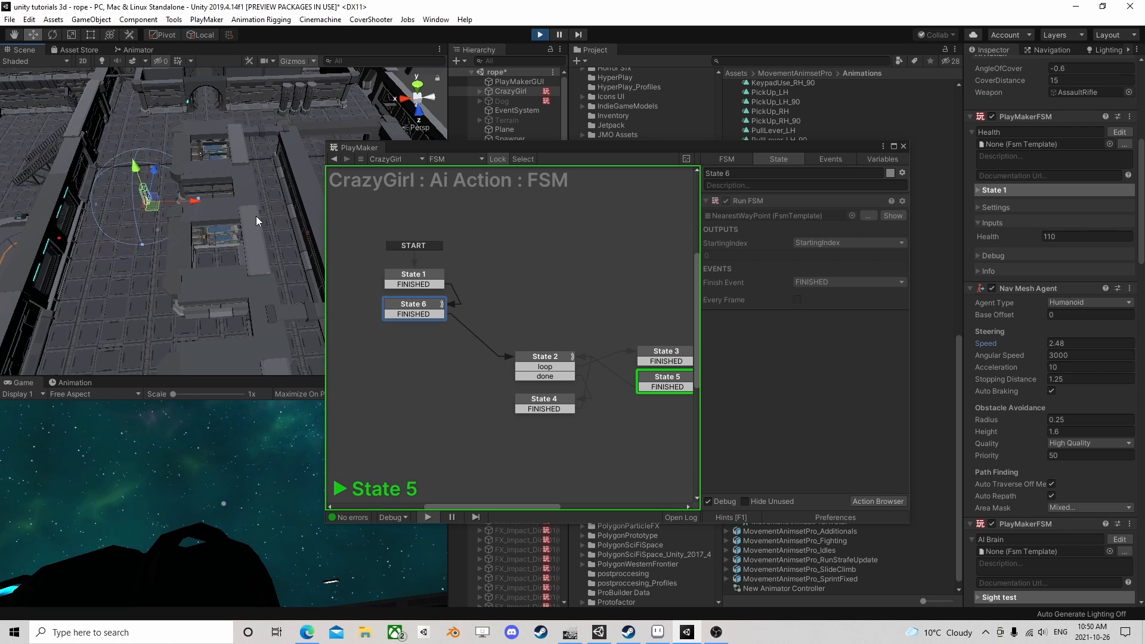
middle_drag(265, 222, 196, 166)
scroll(221, 260, down, 3)
right_drag(221, 262, 195, 259)
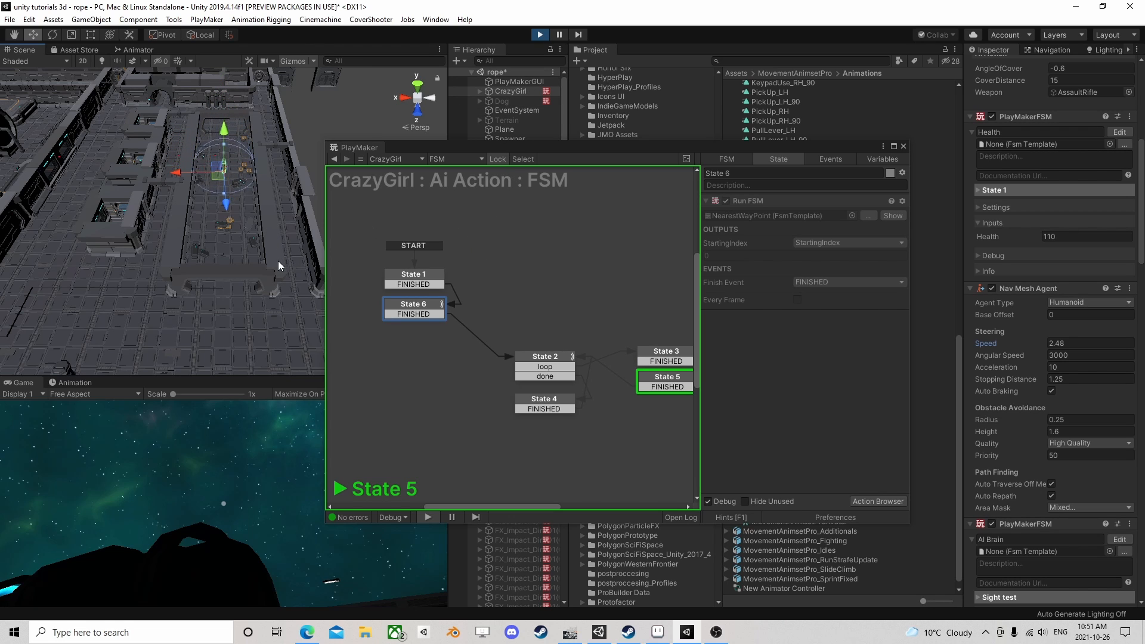
scroll(229, 280, up, 12)
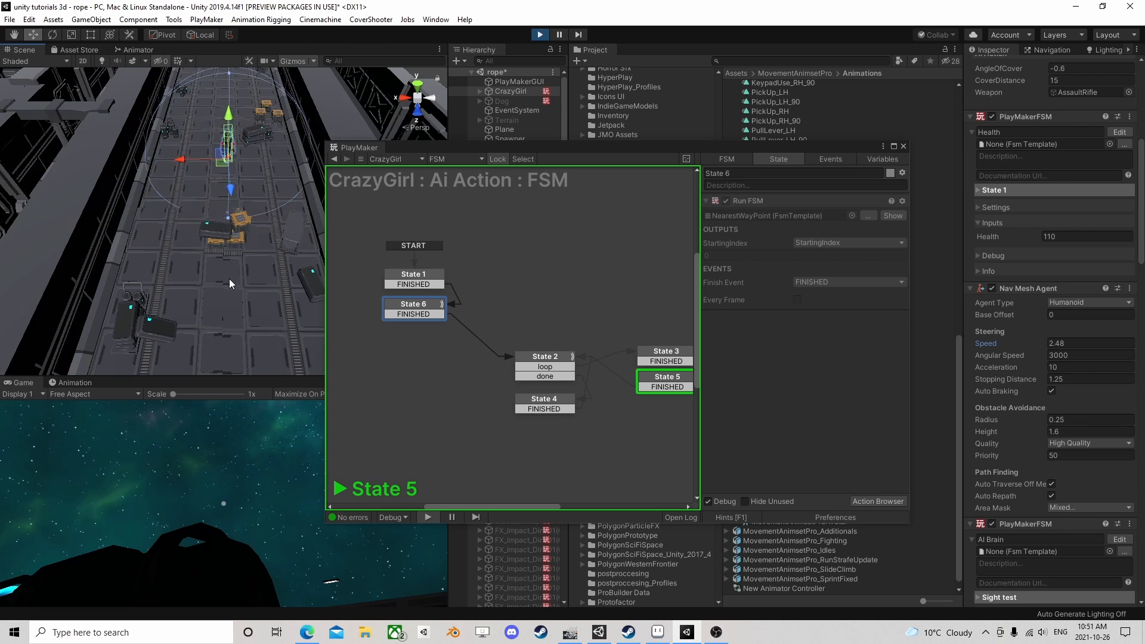
scroll(229, 281, down, 4)
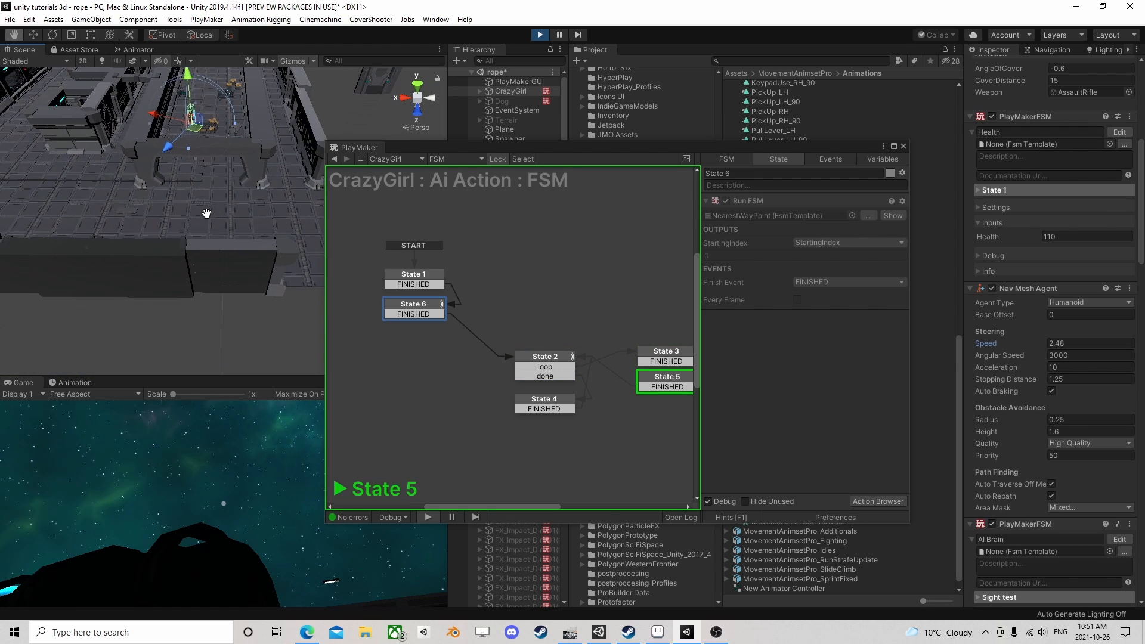